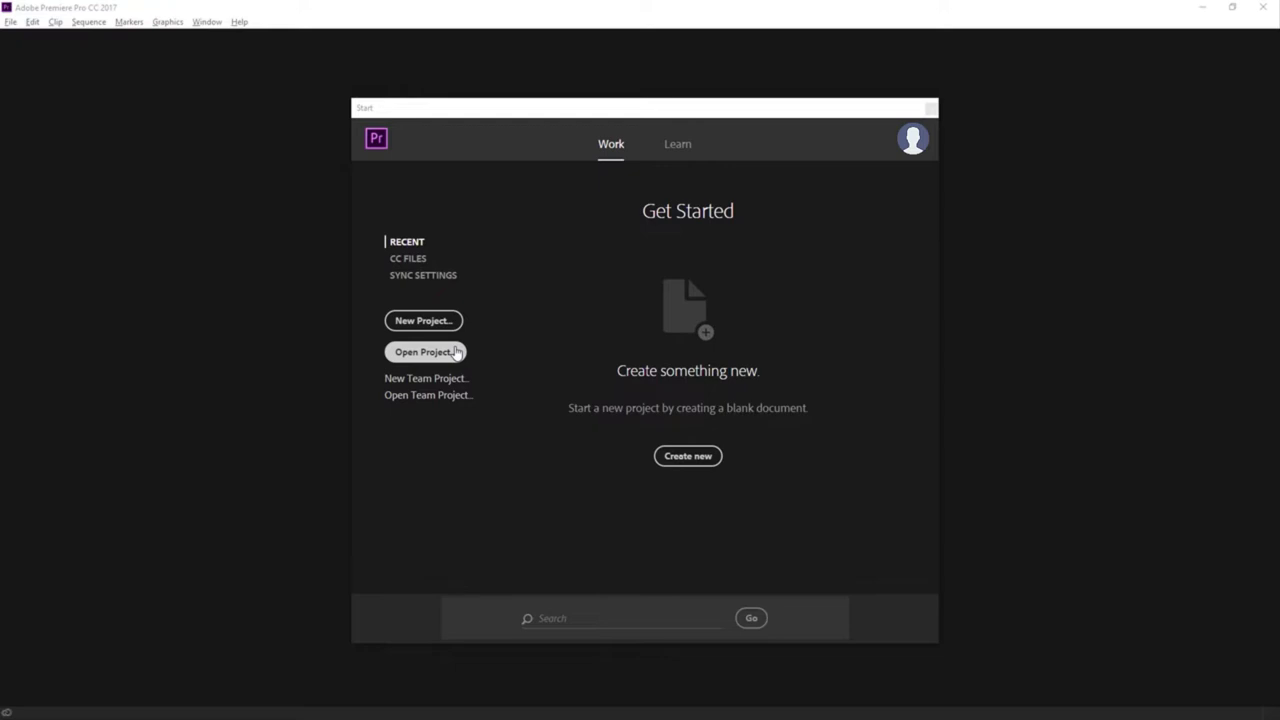
# Open the existing project 01_01 Create a project.prproj from the C:\MEDIA folder.
pyautogui.click(456, 351)
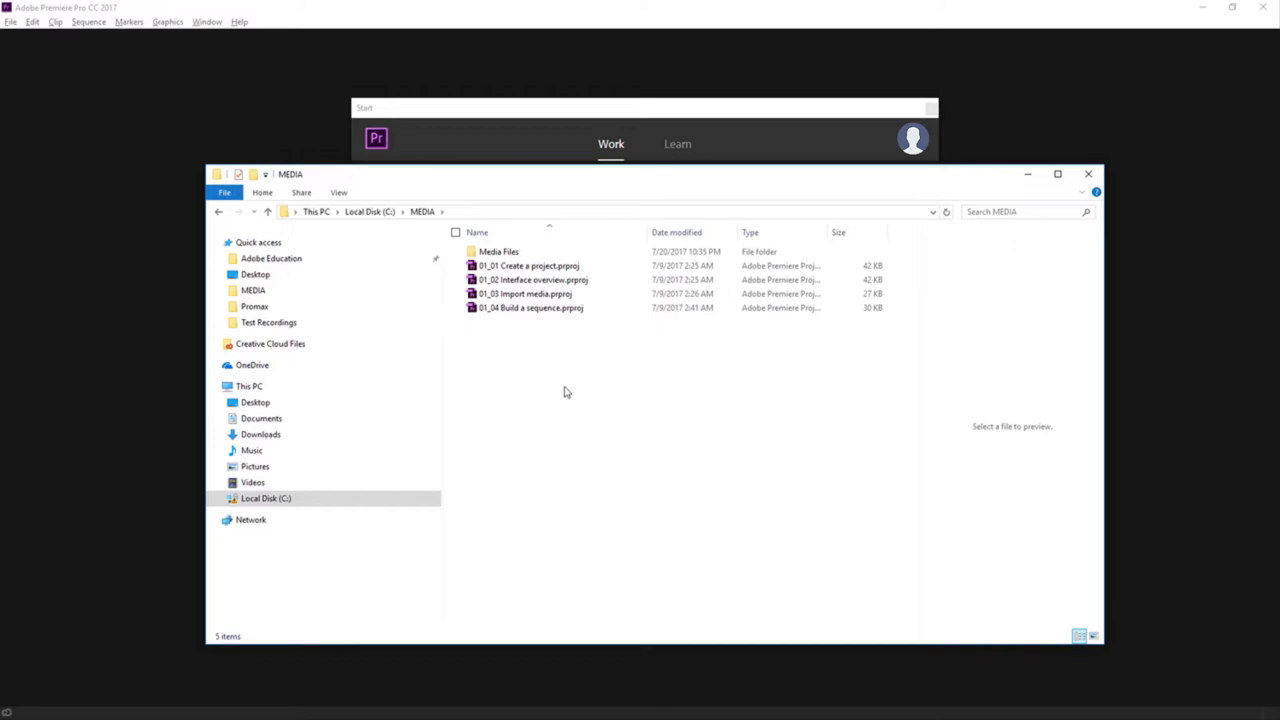
pyautogui.click(535, 146)
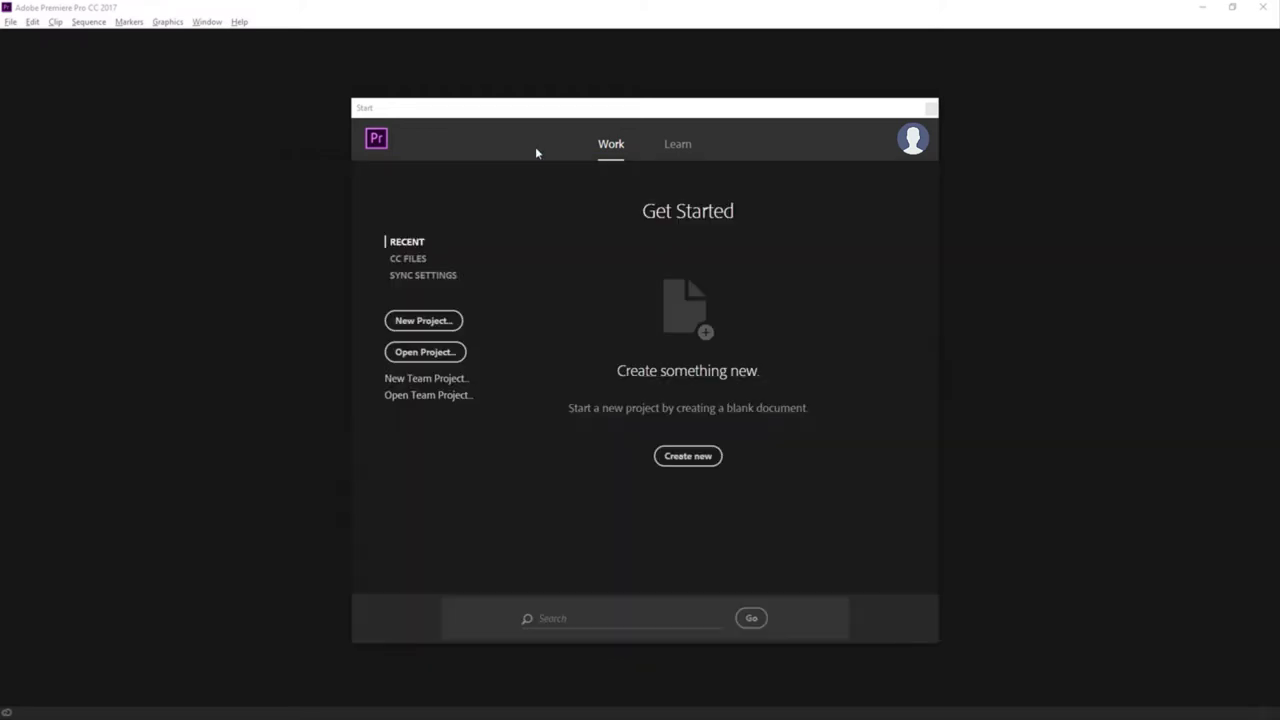
pyautogui.click(452, 356)
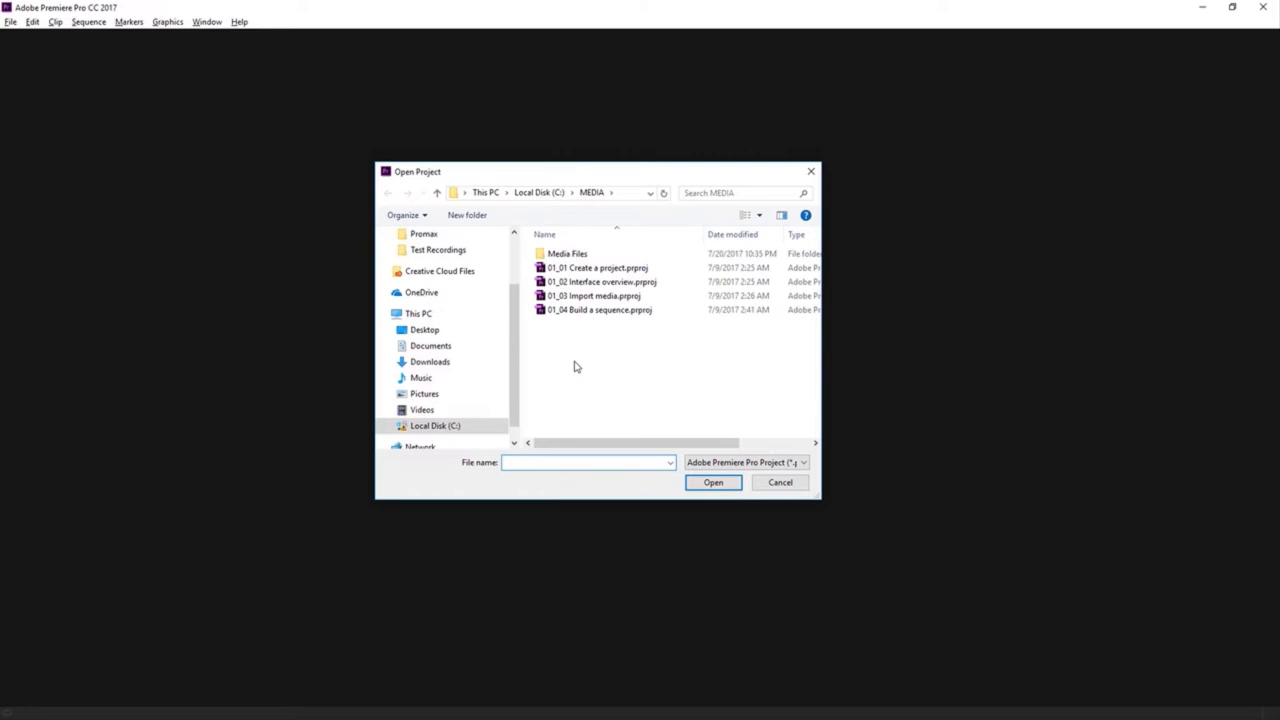
pyautogui.click(622, 269)
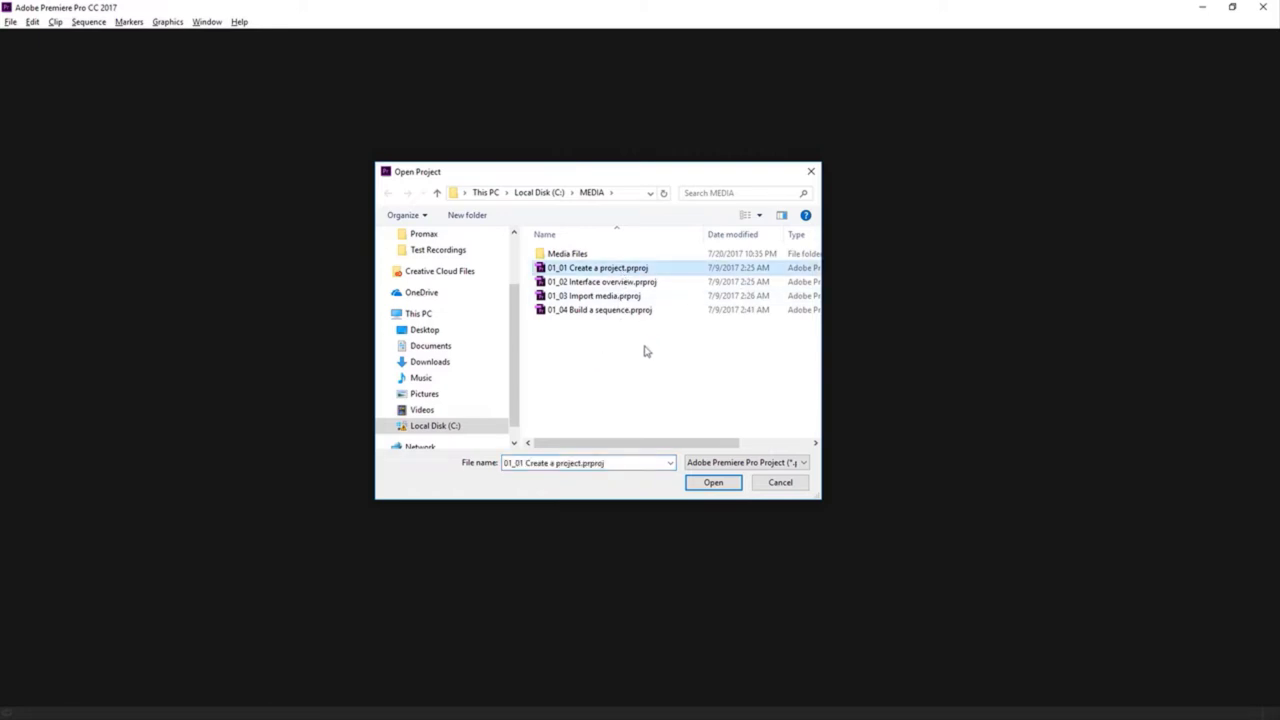
pyautogui.click(710, 482)
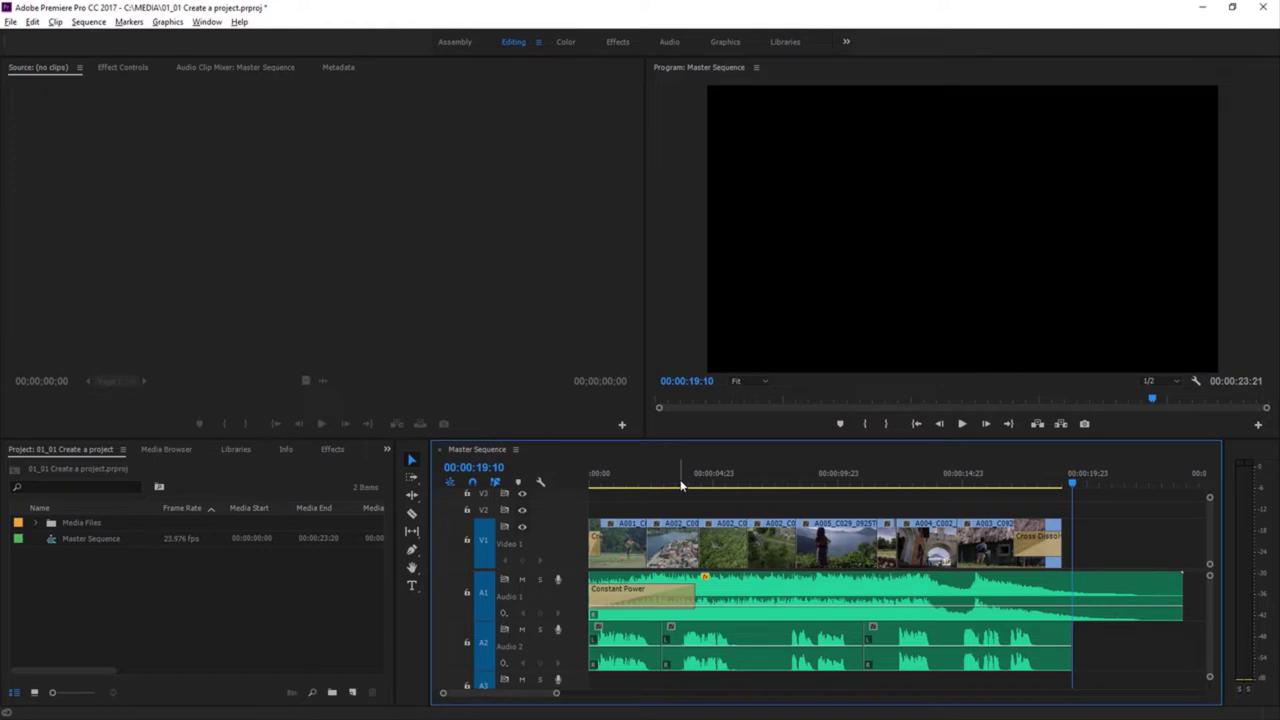
# Move the sequence playhead to 00:00:06:11 and view the clip A002_C009_092221_001.mp4 from Media Files in the Source Monitor.
pyautogui.click(750, 484)
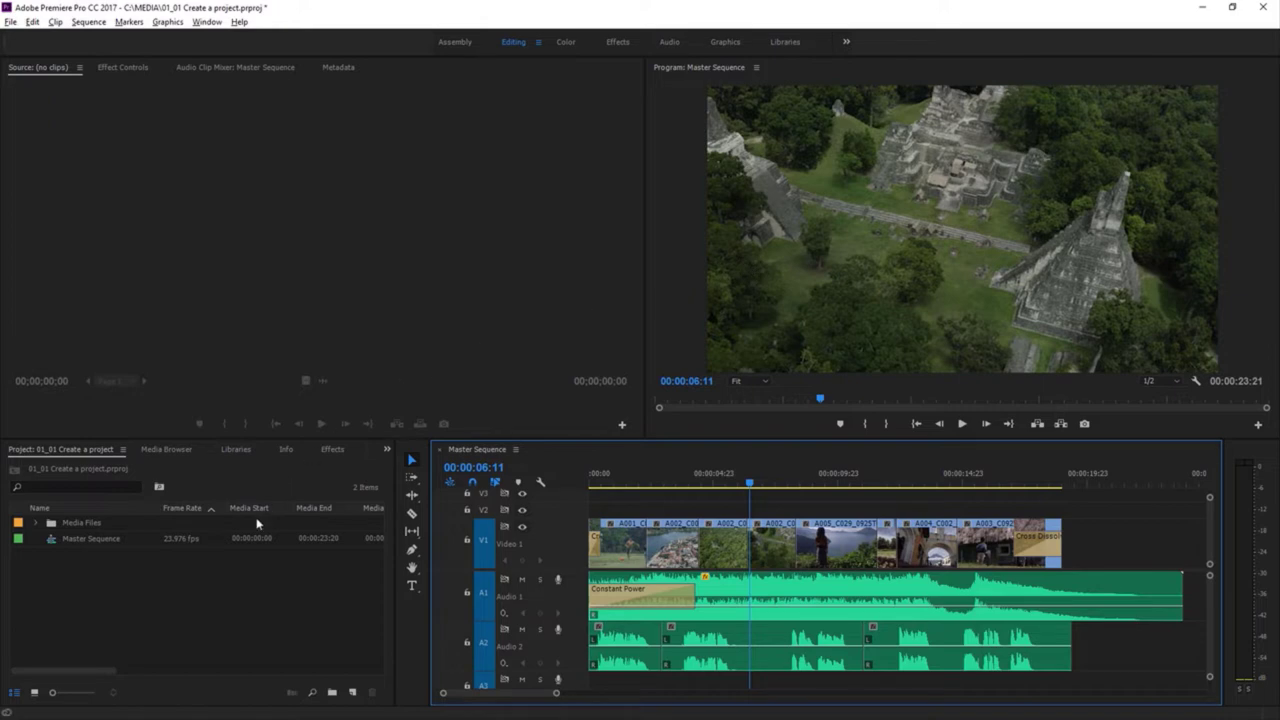
pyautogui.click(213, 564)
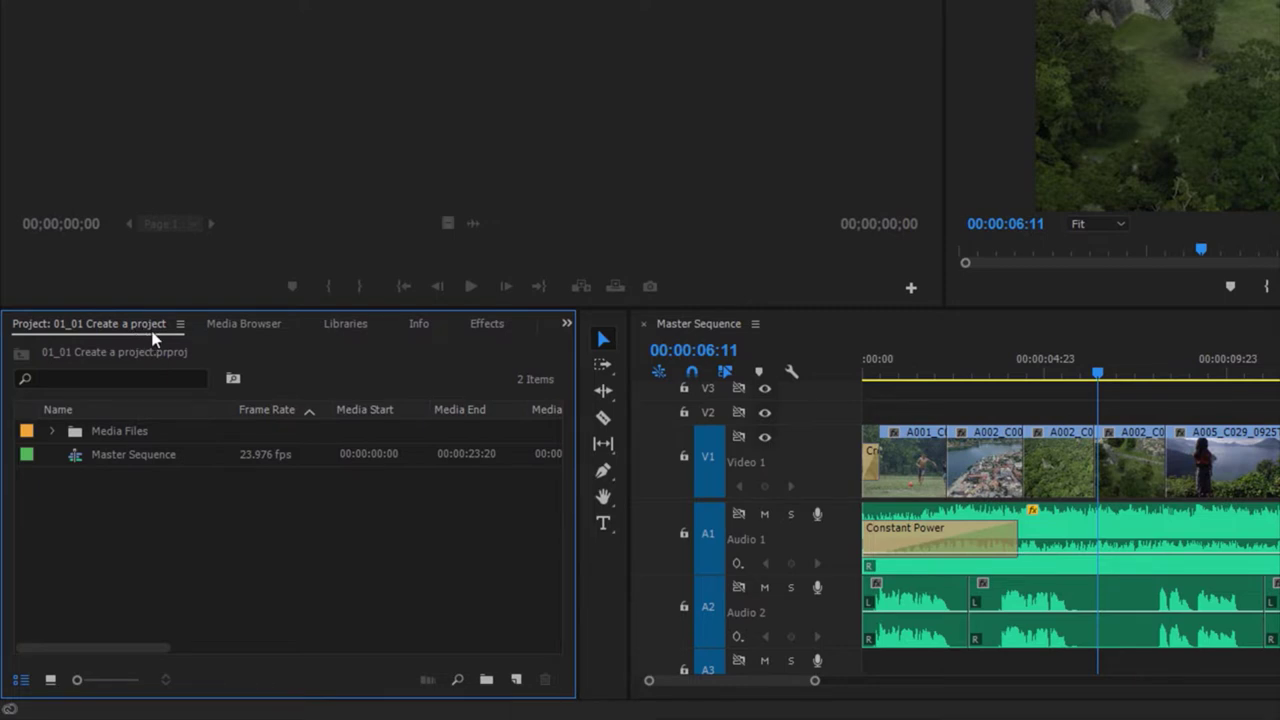
pyautogui.click(52, 431)
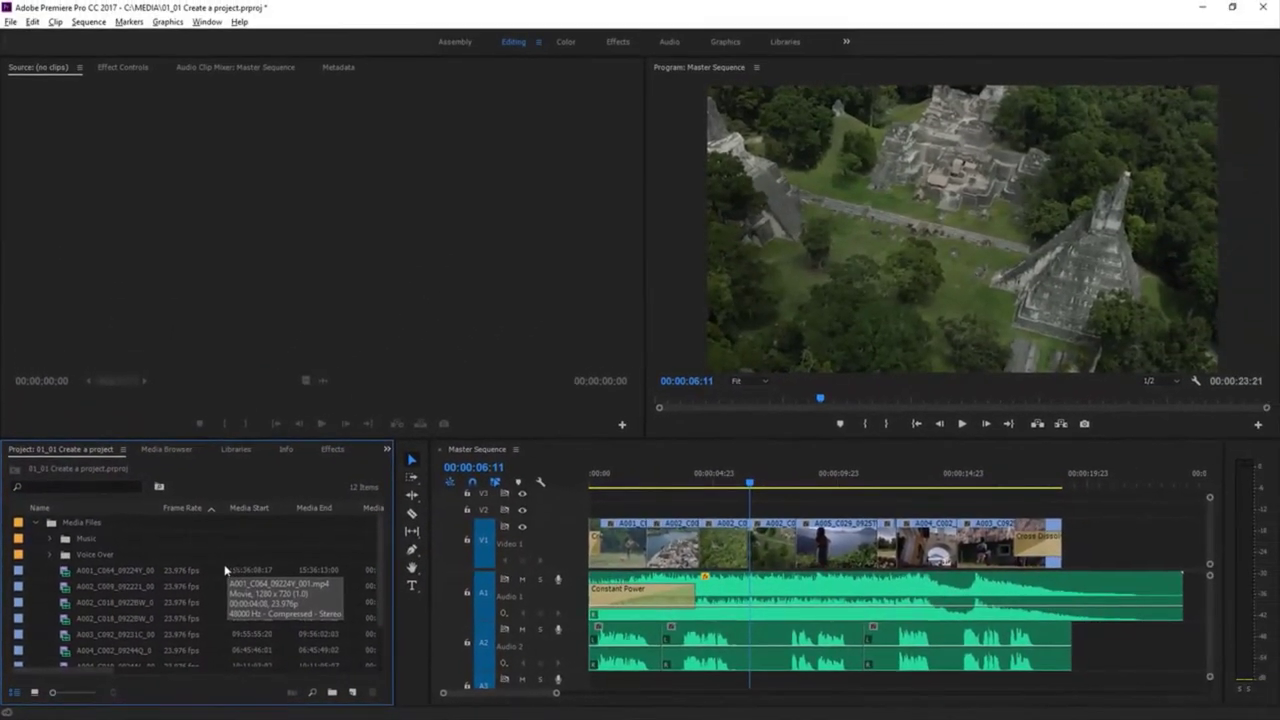
pyautogui.doubleClick(69, 591)
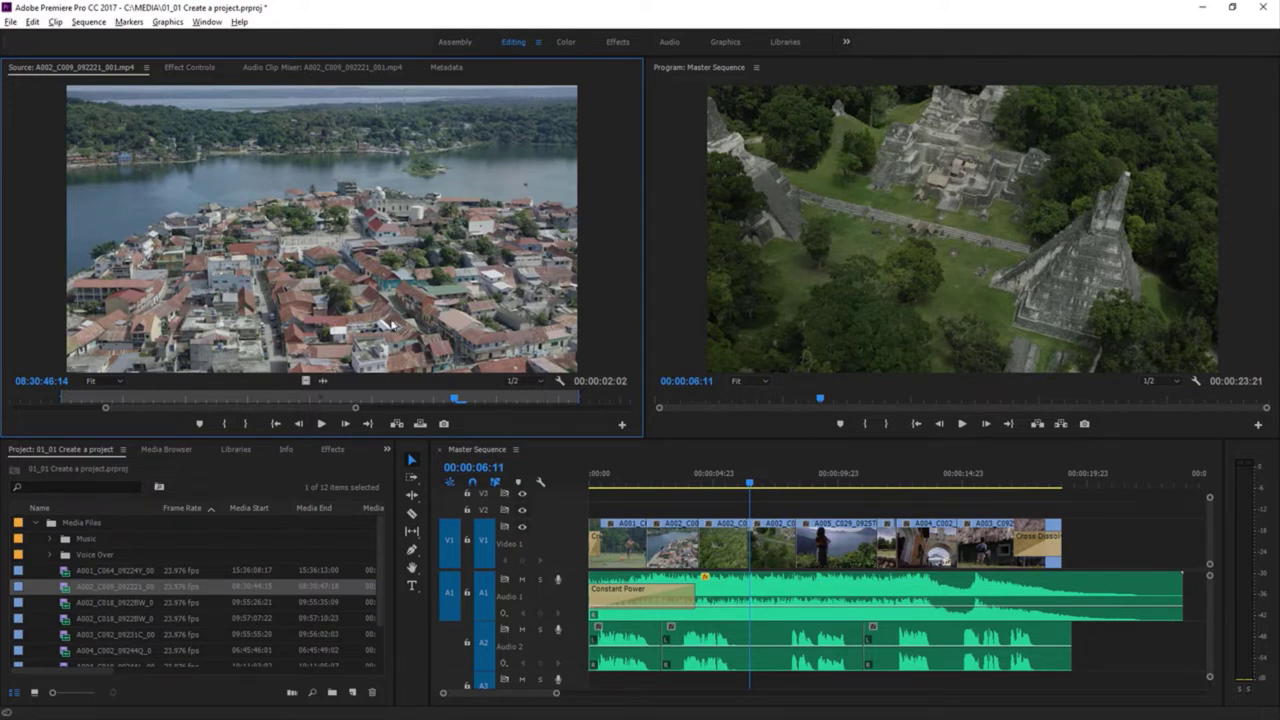
pyautogui.click(689, 263)
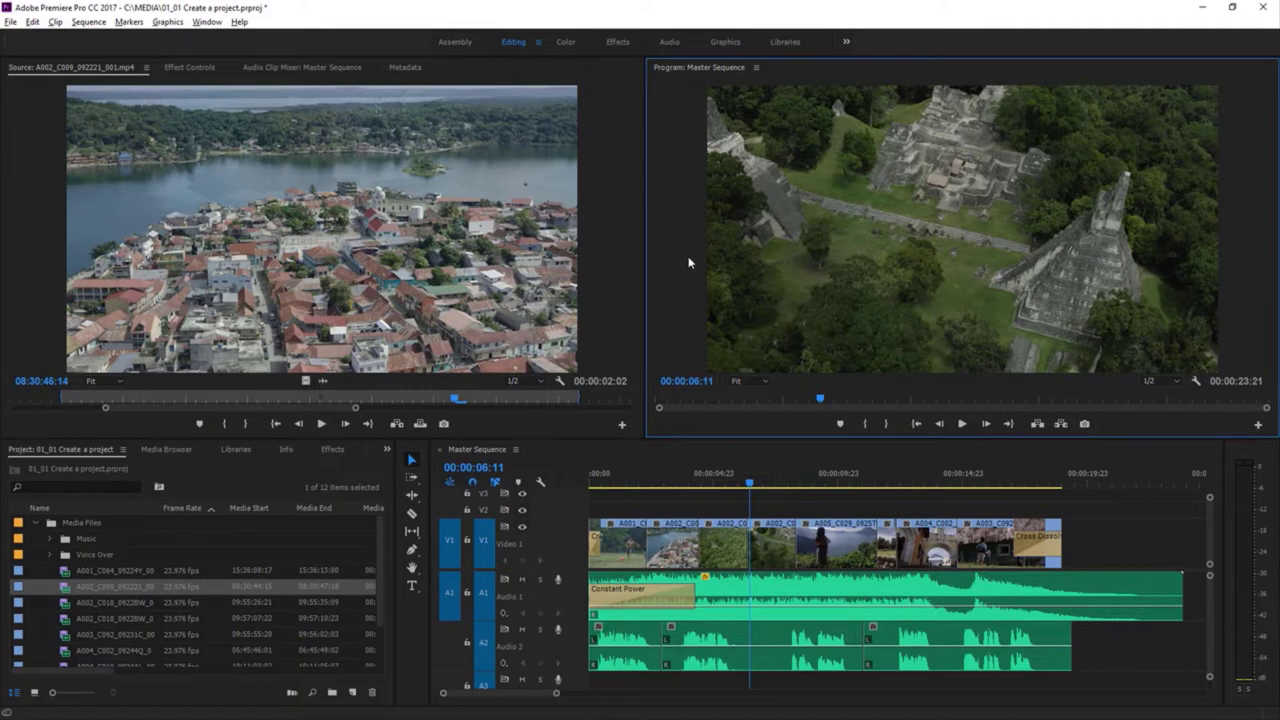
# Close the 01_01 Create a project project without saving its changes.
pyautogui.click(12, 21)
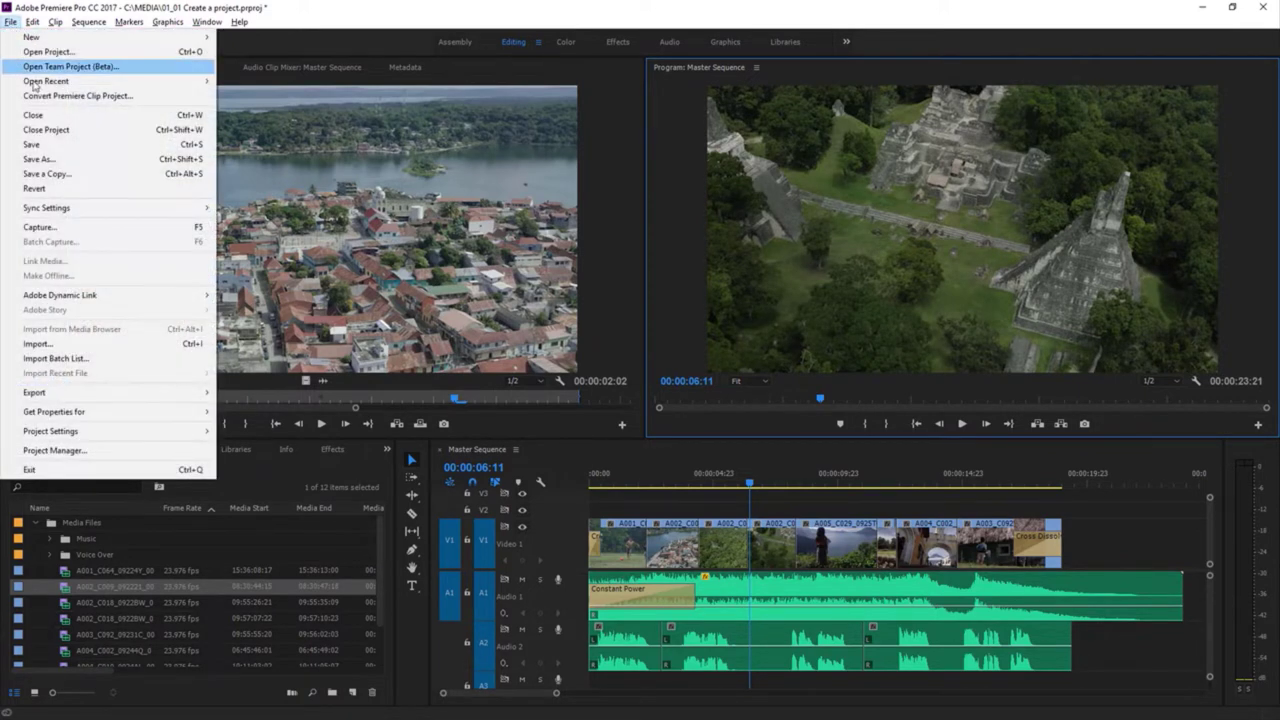
pyautogui.click(53, 130)
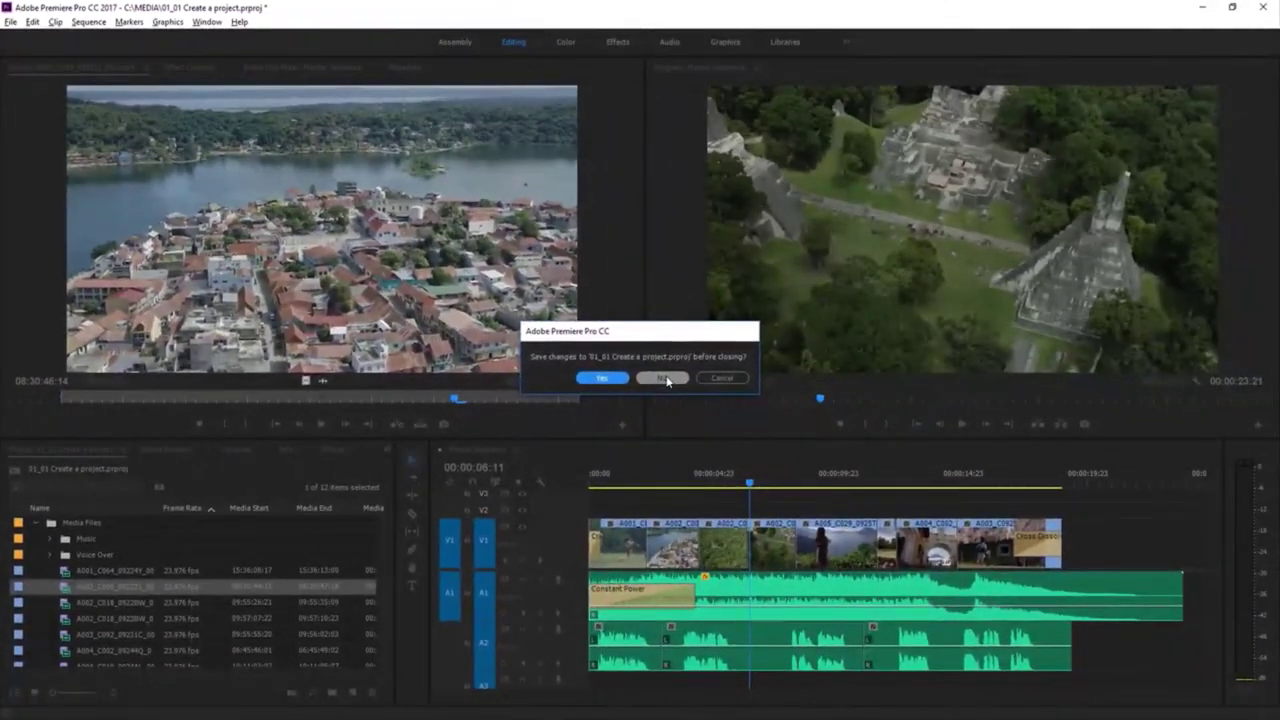
pyautogui.click(663, 378)
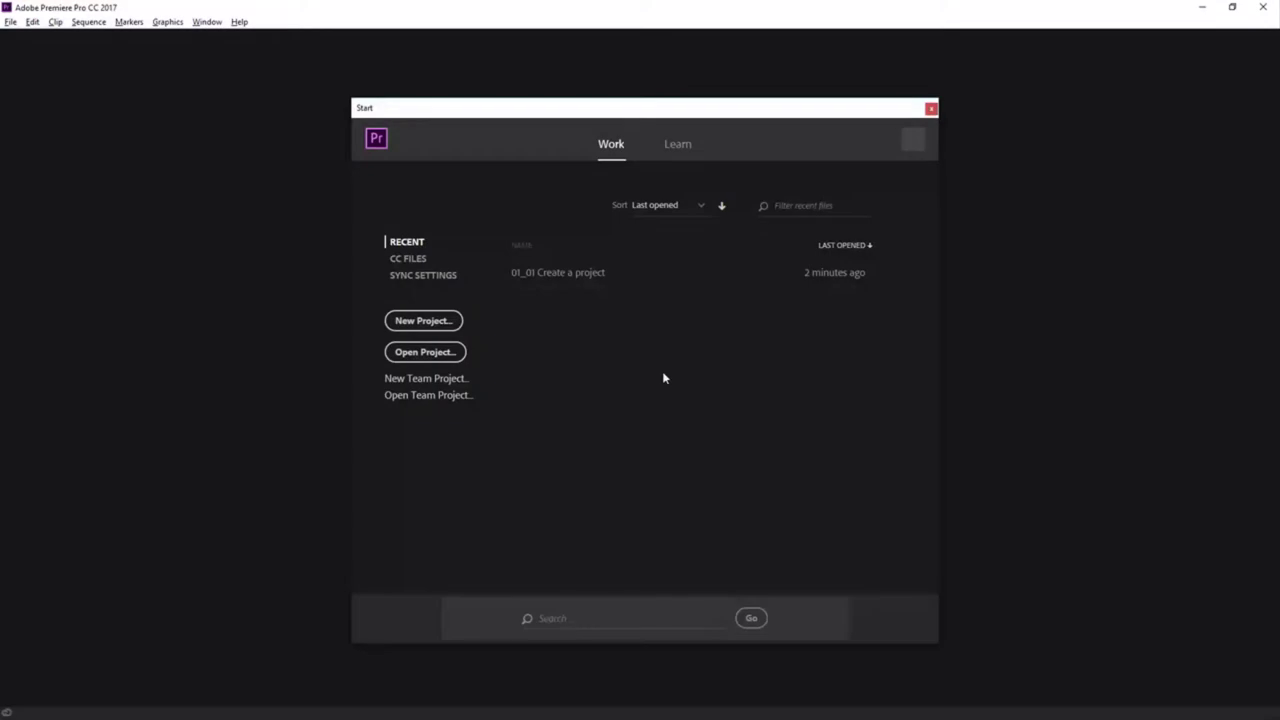
# Create a new project named First project in the C:\MEDIA folder with the default settings.
pyautogui.click(424, 321)
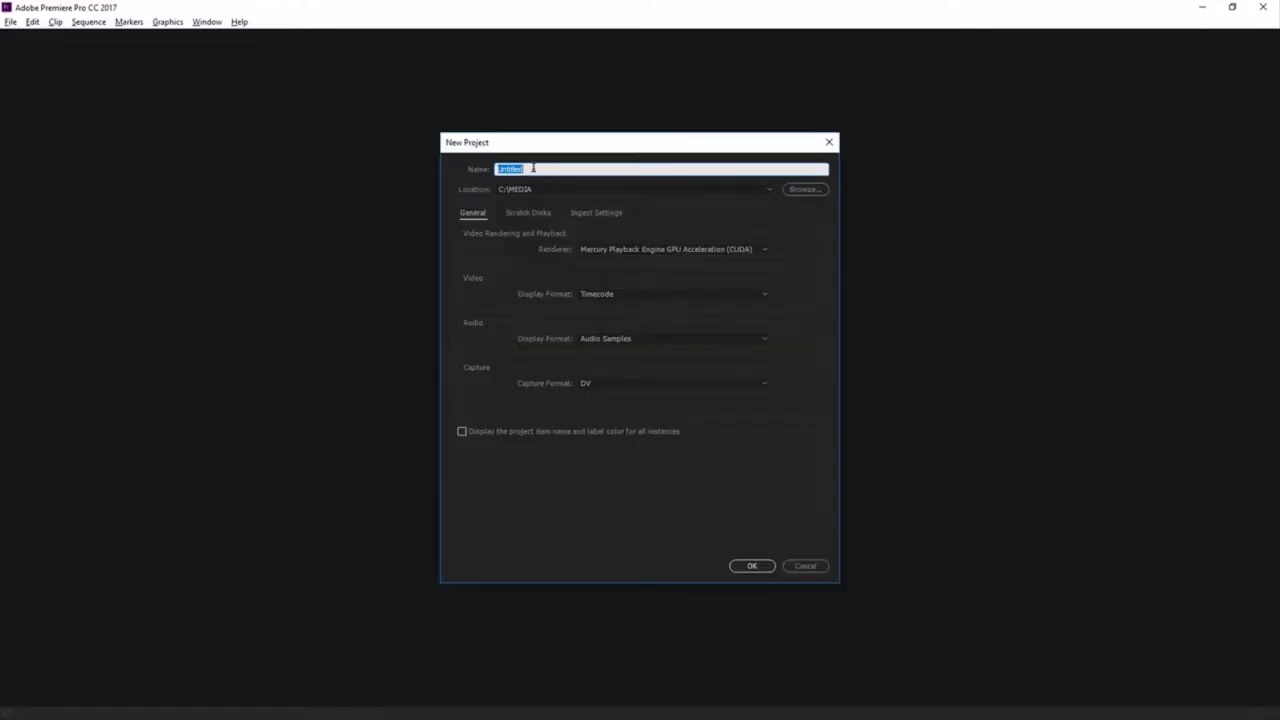
pyautogui.write('First project')
pyautogui.click(800, 190)
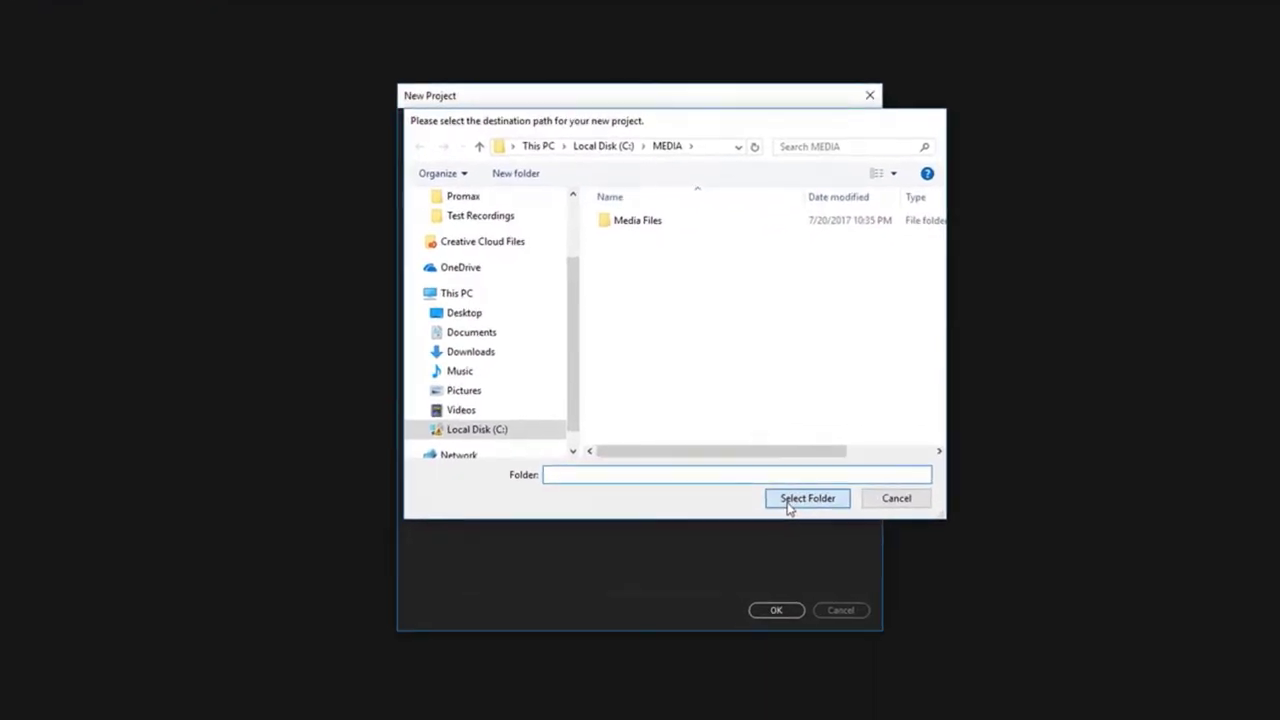
pyautogui.click(776, 487)
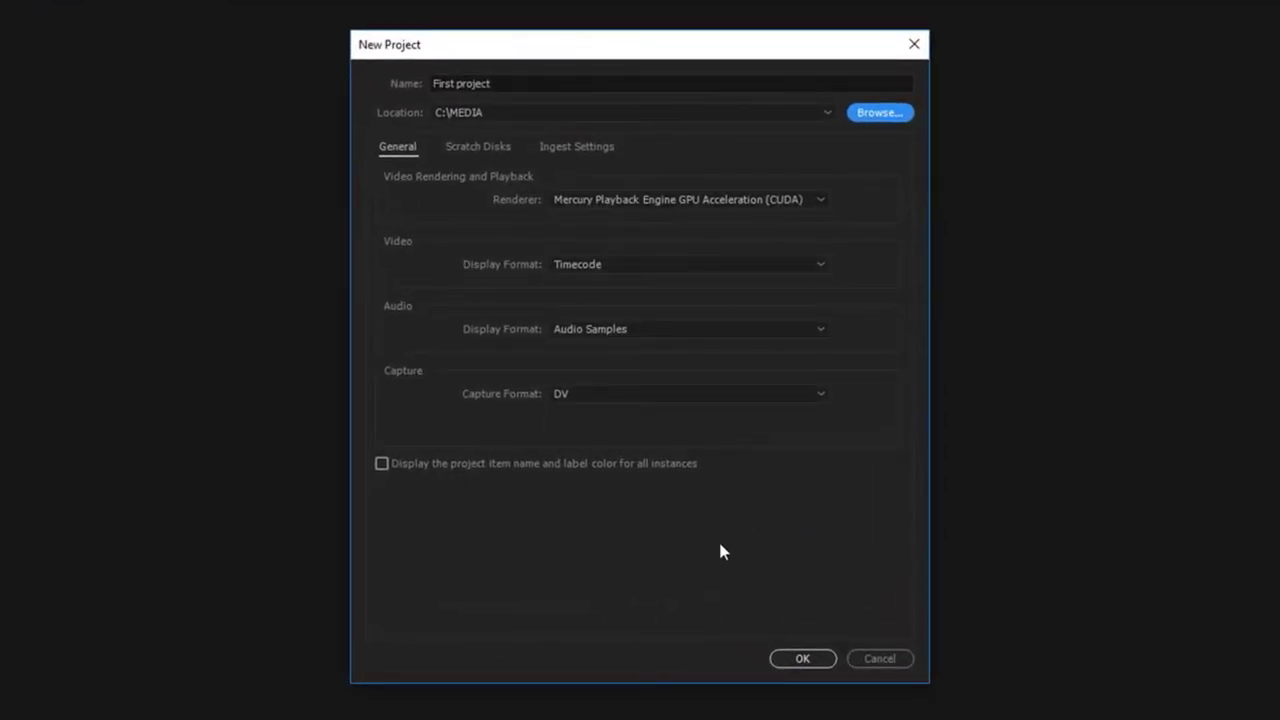
pyautogui.click(789, 654)
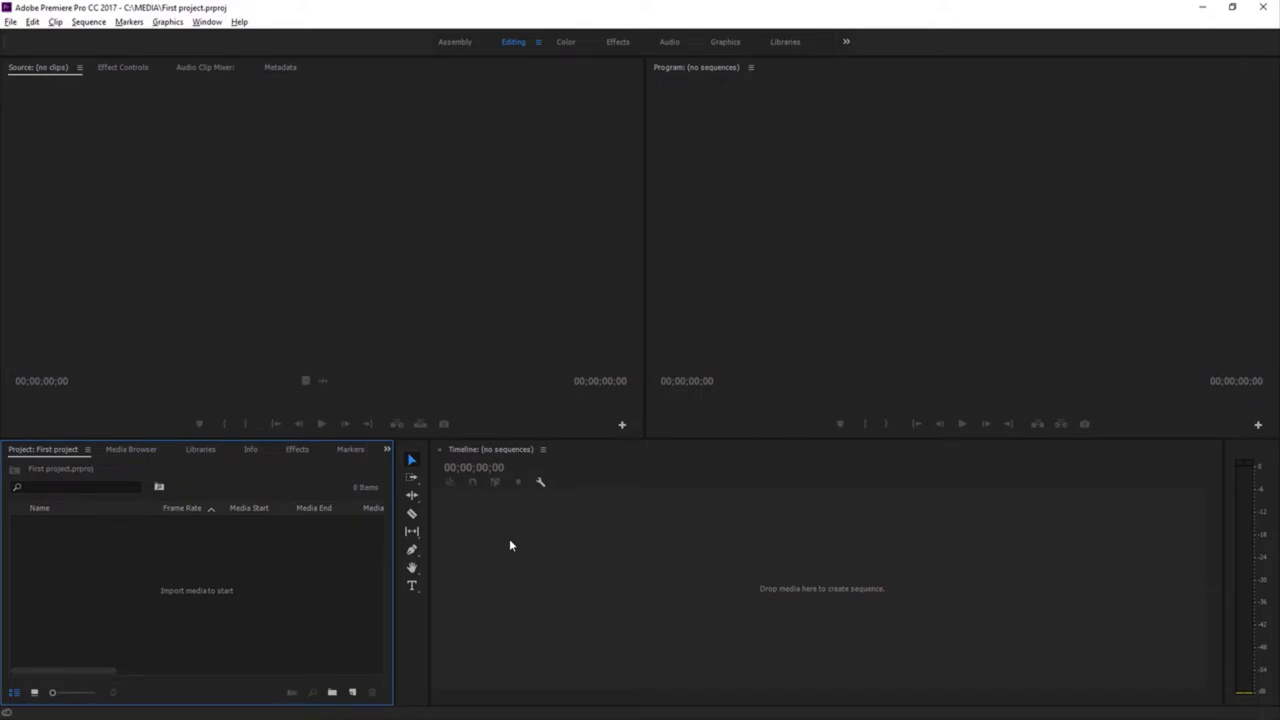
# Import all files from the C:\MEDIA\Media Files folder into the project using the Media Browser.
pyautogui.click(140, 450)
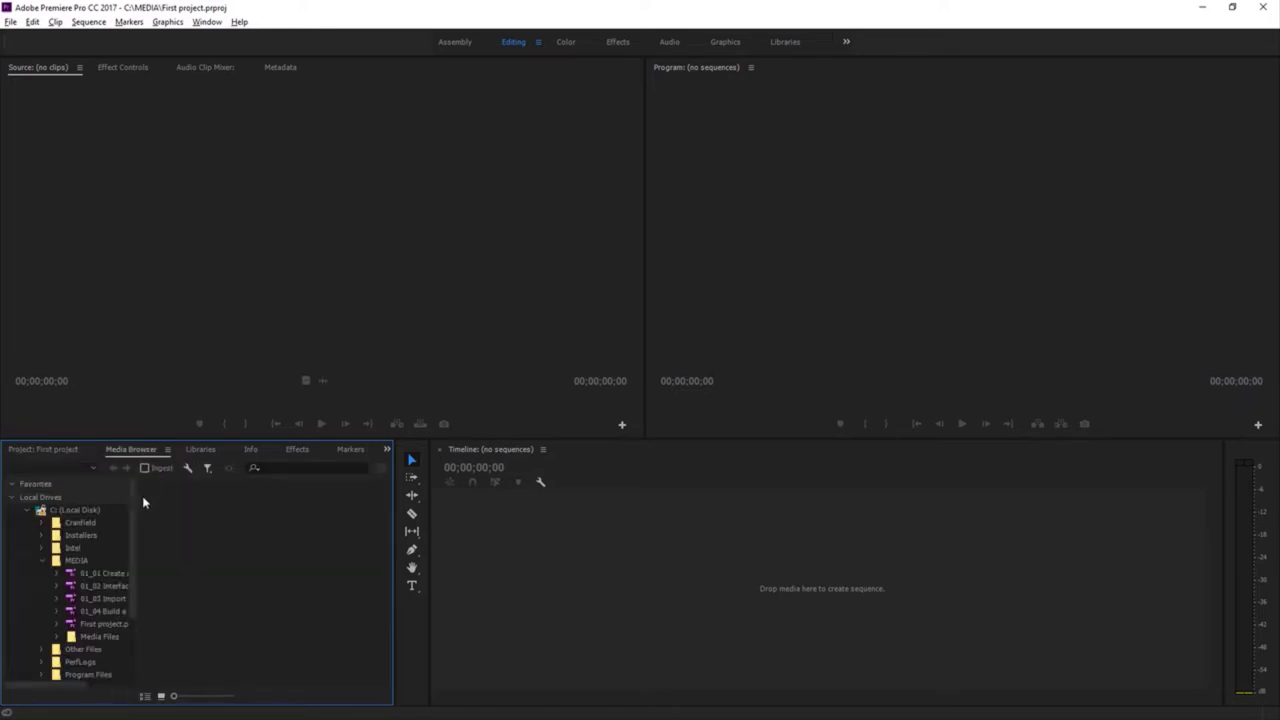
pyautogui.moveTo(133, 511); pyautogui.dragTo(132, 545)
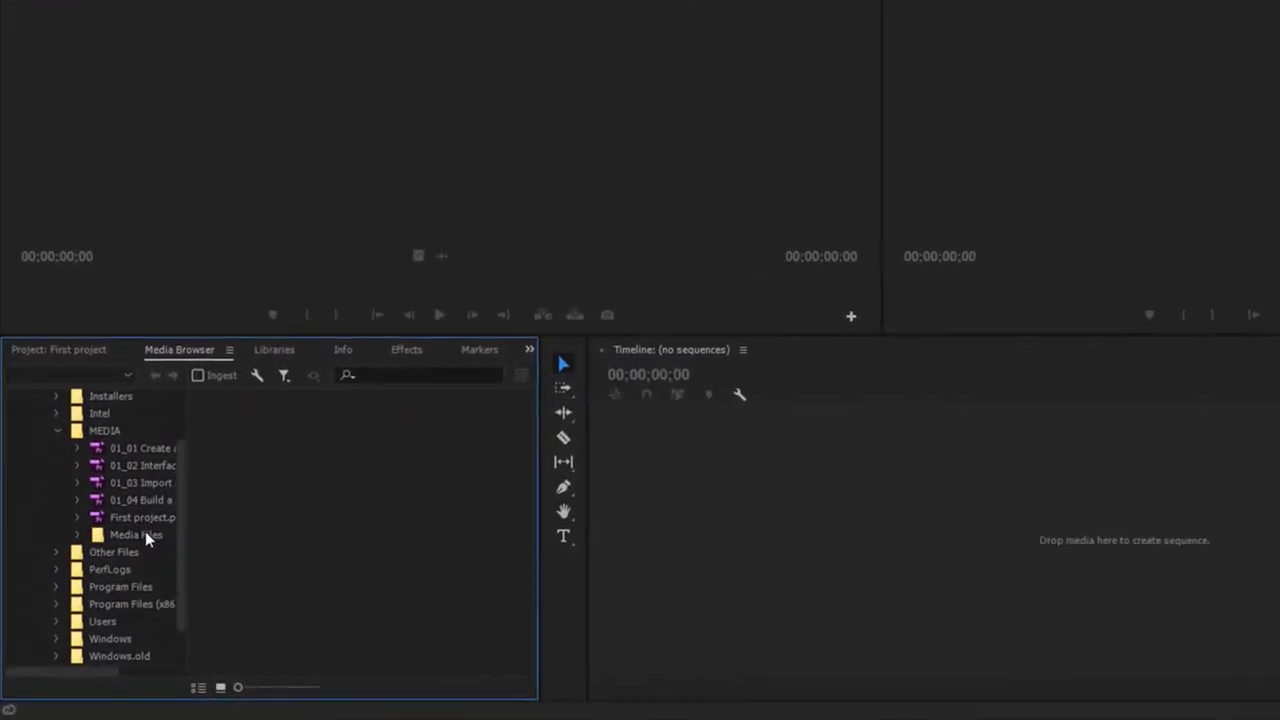
pyautogui.click(168, 503)
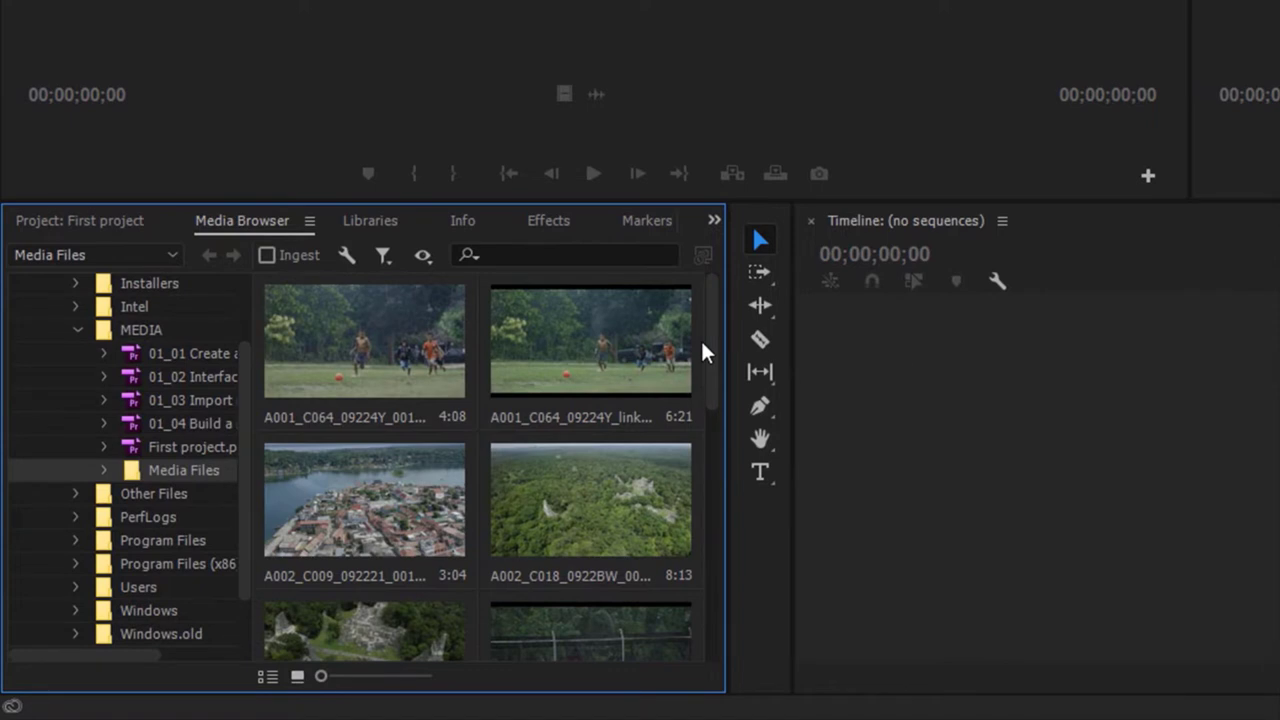
pyautogui.click(392, 340)
pyautogui.moveTo(707, 340); pyautogui.dragTo(694, 586)
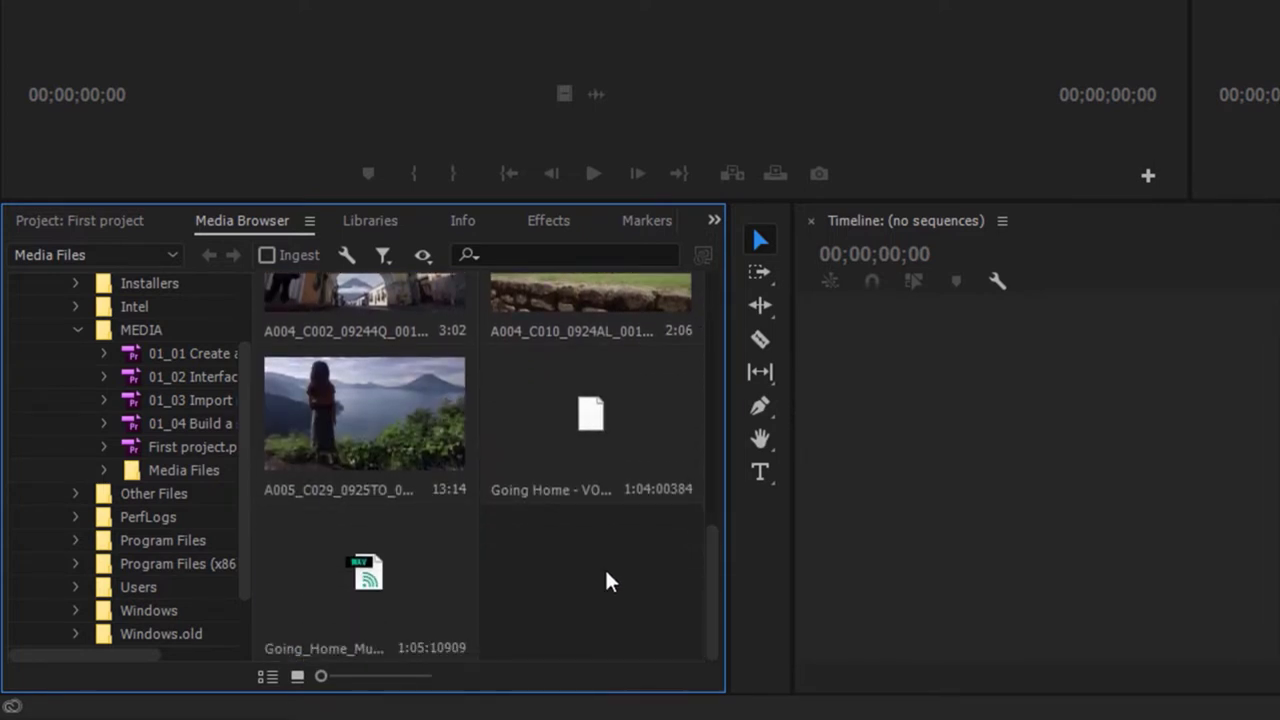
pyautogui.hotkey('ctrl', 'a')
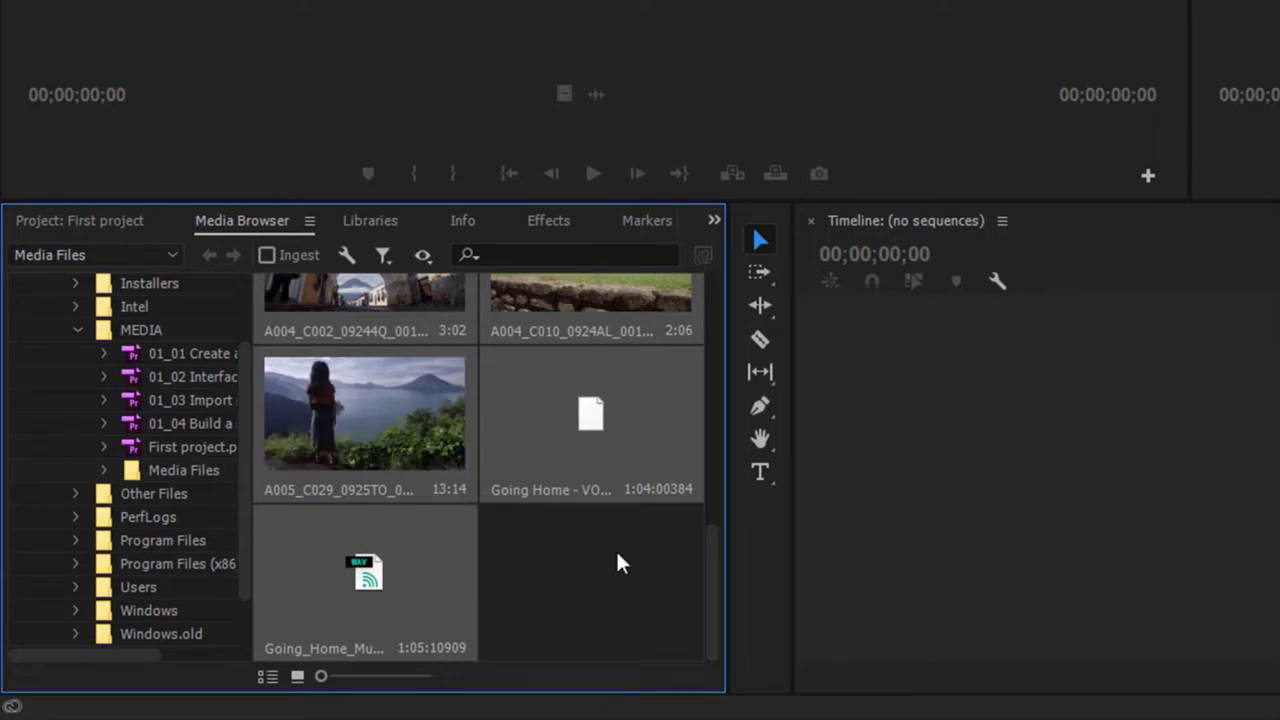
pyautogui.rightClick(550, 401)
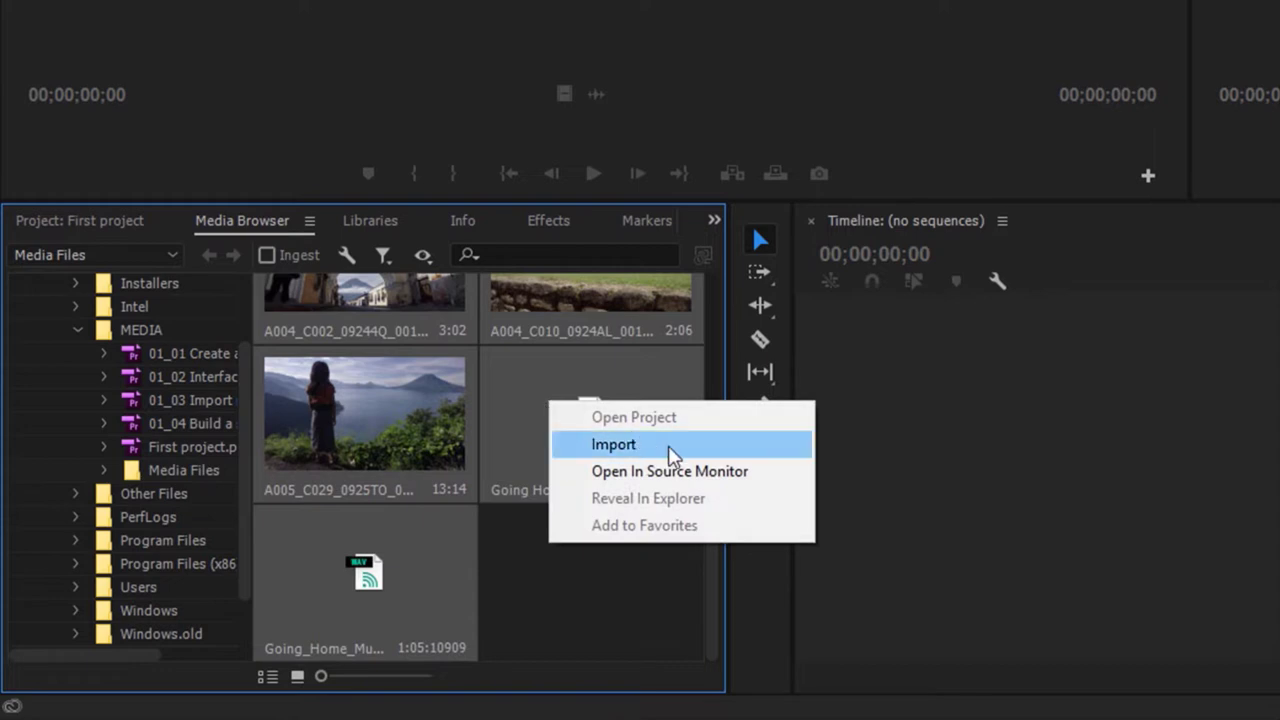
pyautogui.click(613, 444)
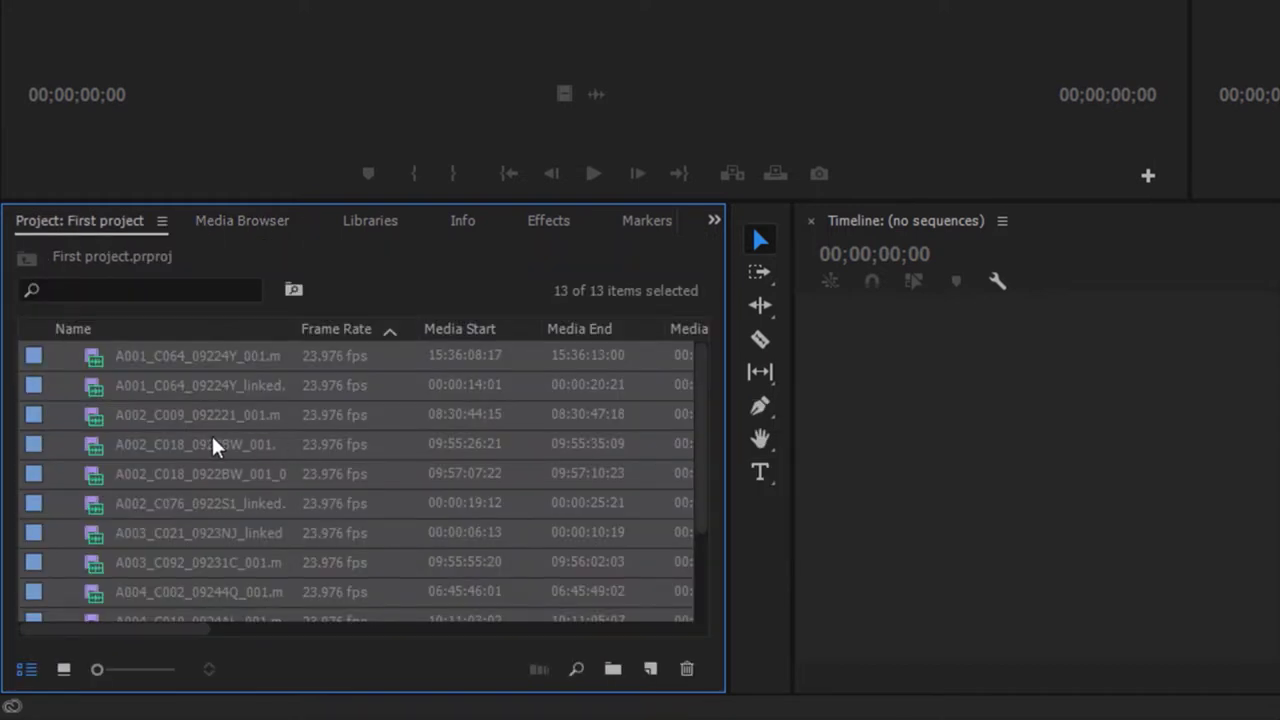
# View the imported clip A002_C018_0922BW_001.mp4 in the Source Monitor.
pyautogui.click(103, 443)
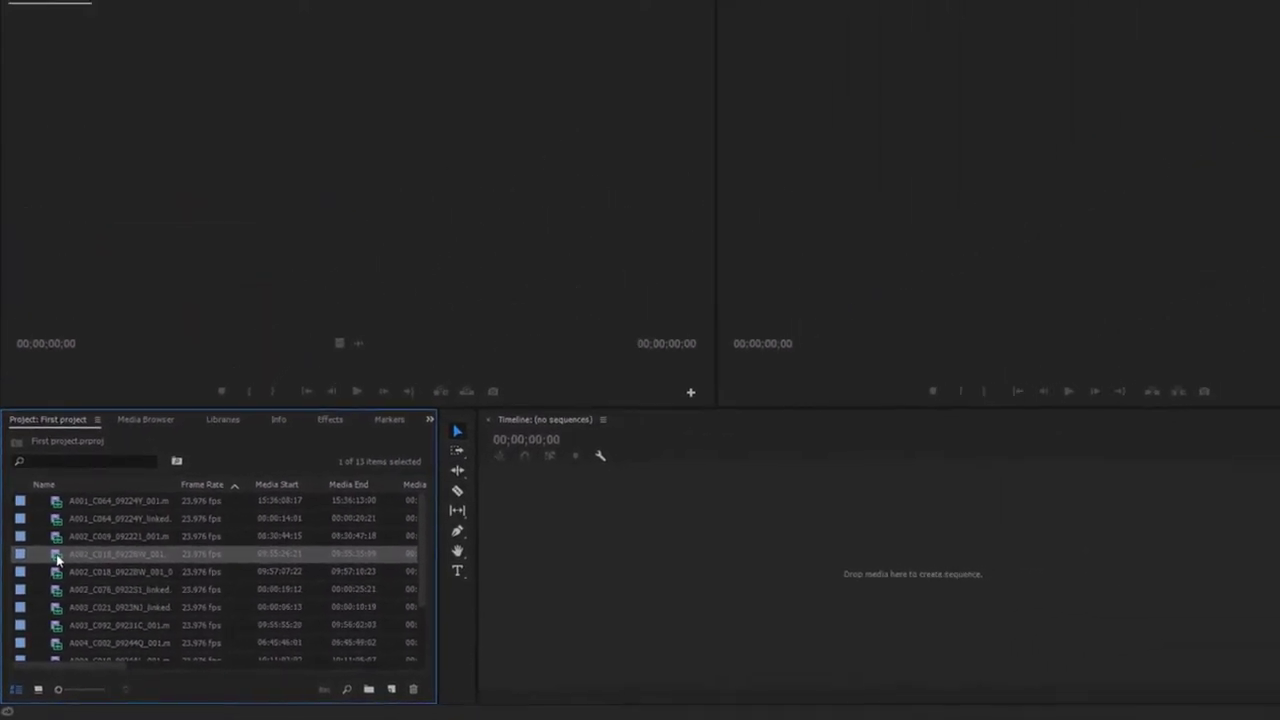
pyautogui.doubleClick(51, 571)
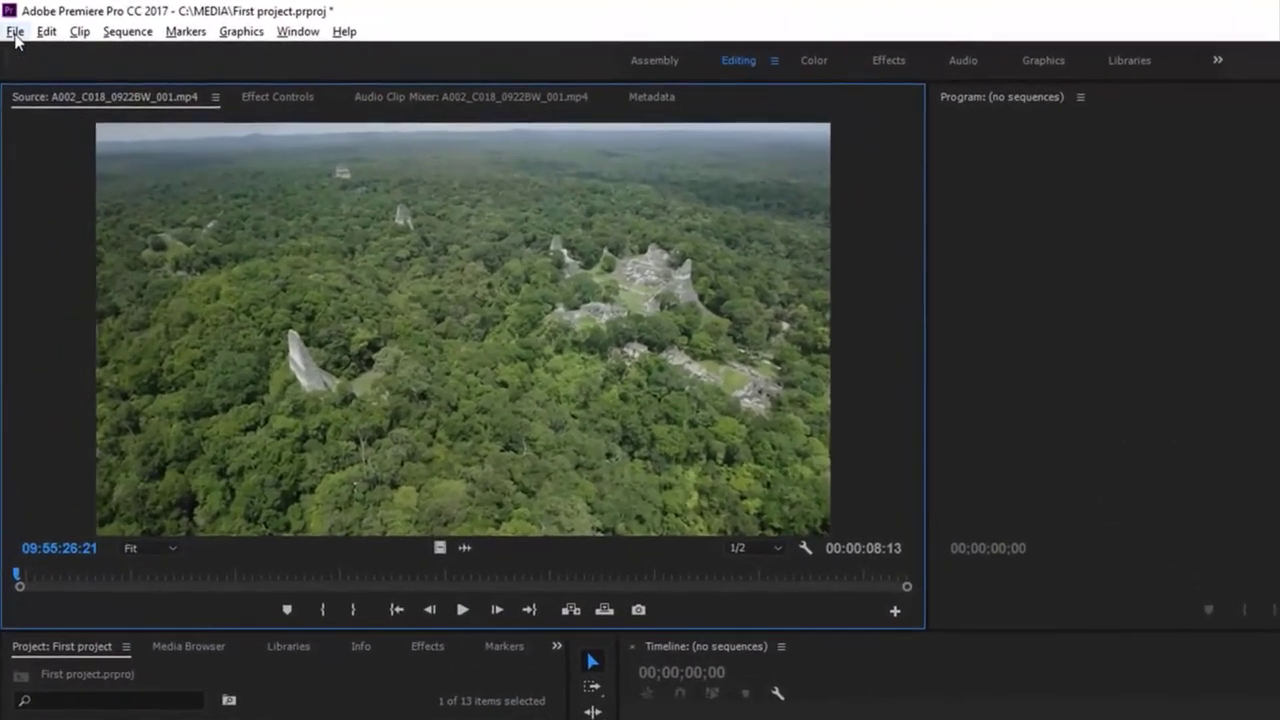
# Close the First project project and return to the start screen.
pyautogui.click(13, 27)
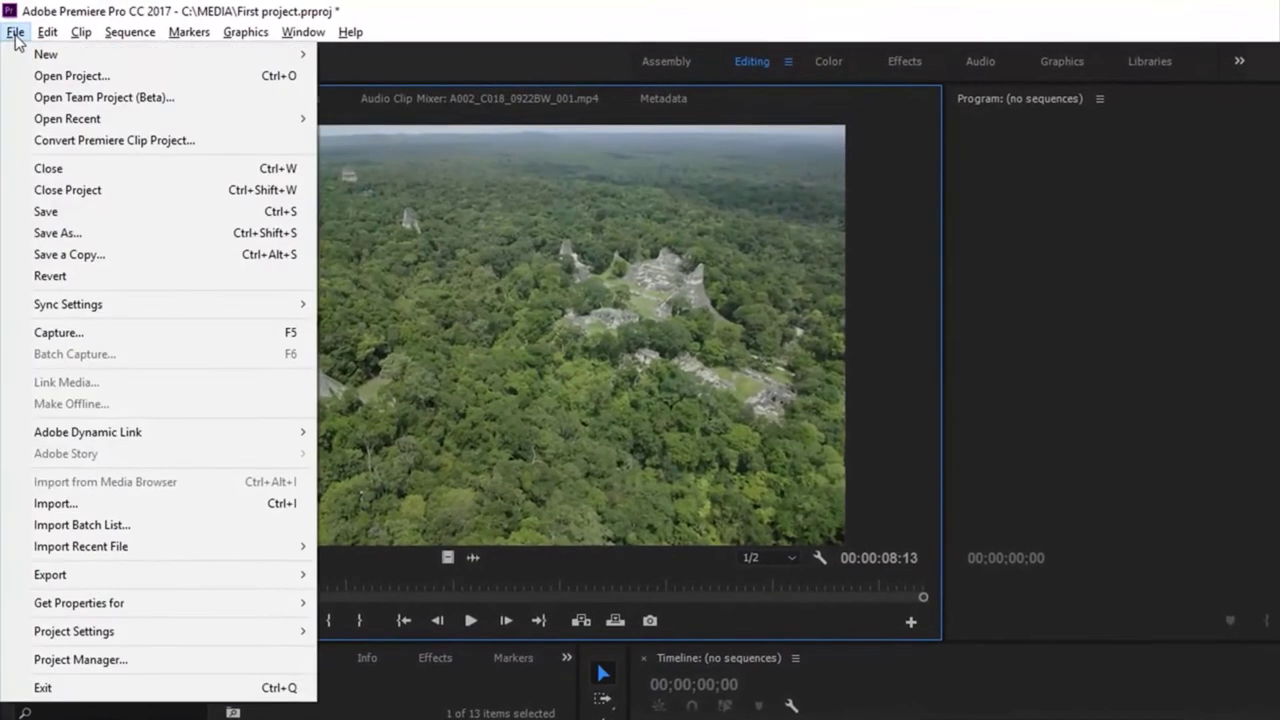
pyautogui.click(150, 190)
pyautogui.click(850, 547)
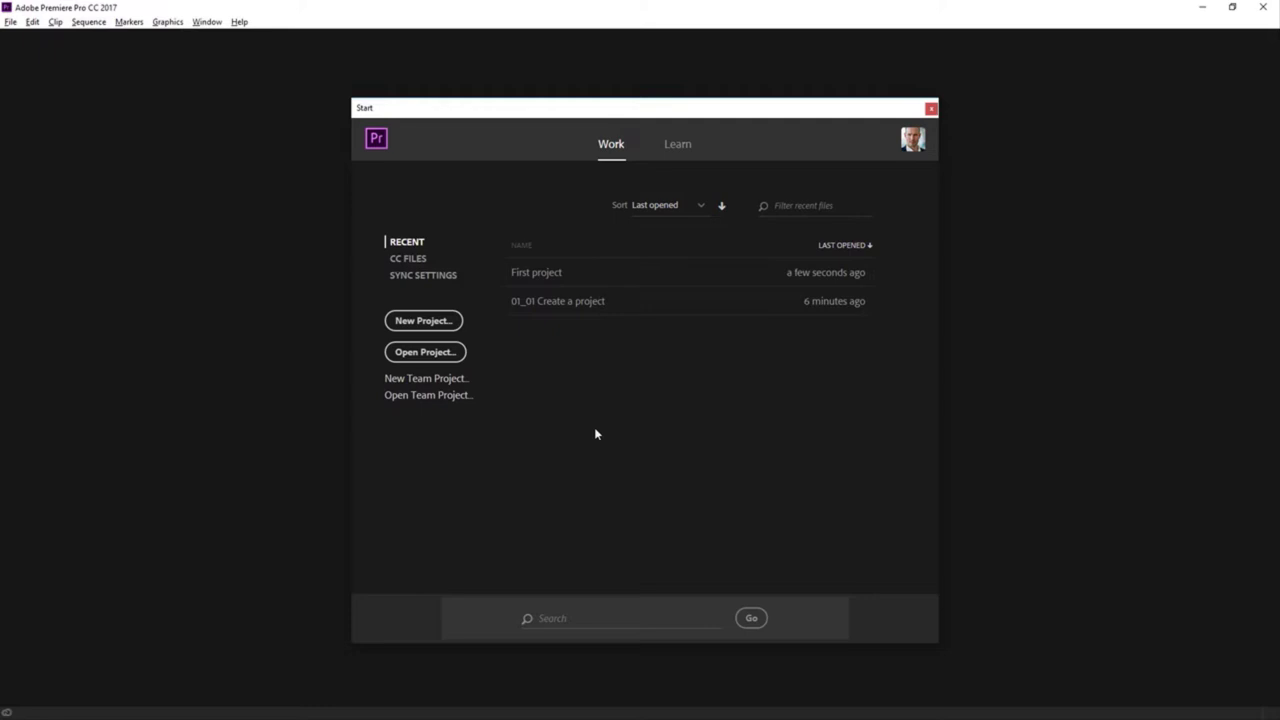
# Switch to File Explorer and open the project 01_02 Interface overview.prproj from the MEDIA folder.
pyautogui.hotkey('alt', 'Tab')
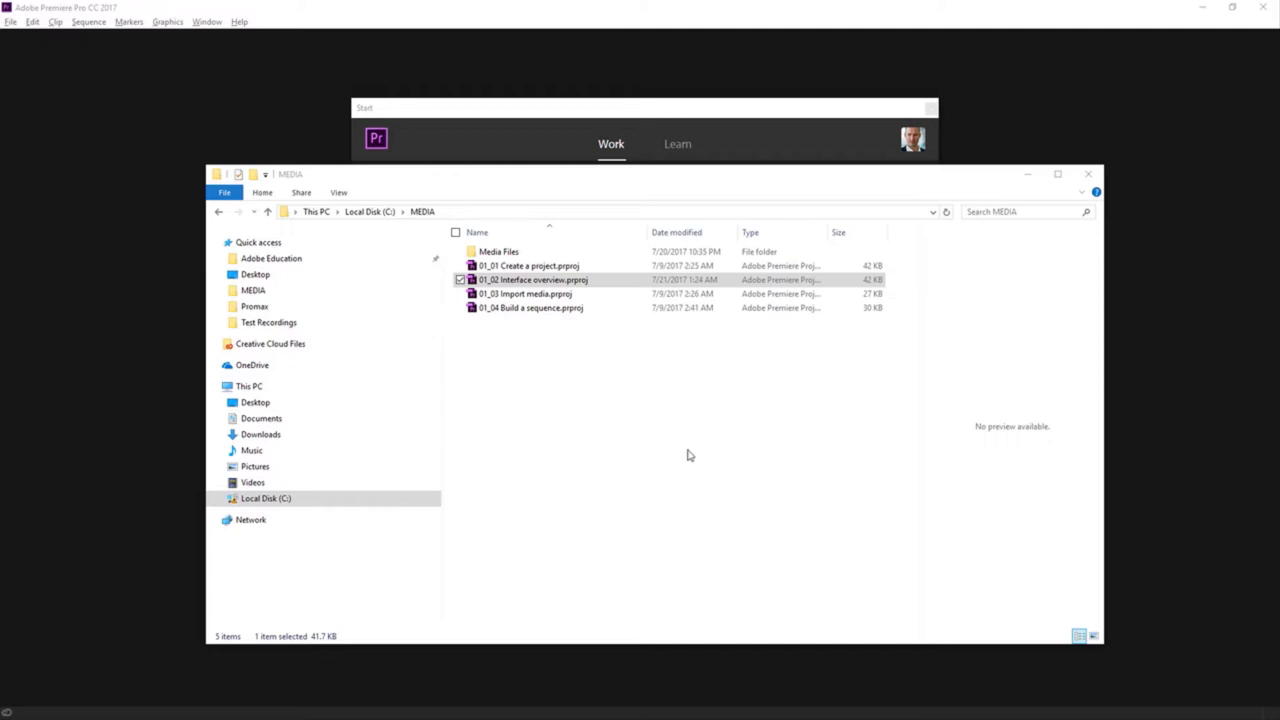
pyautogui.click(482, 284)
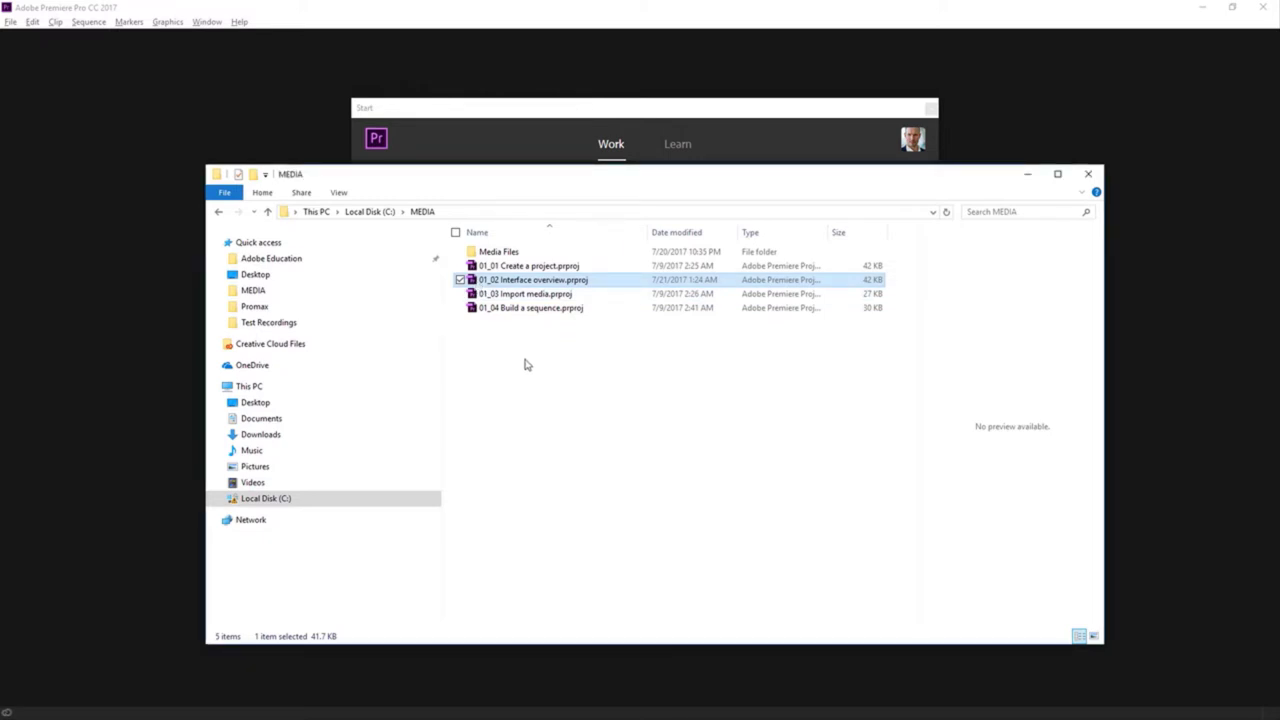
pyautogui.doubleClick(477, 281)
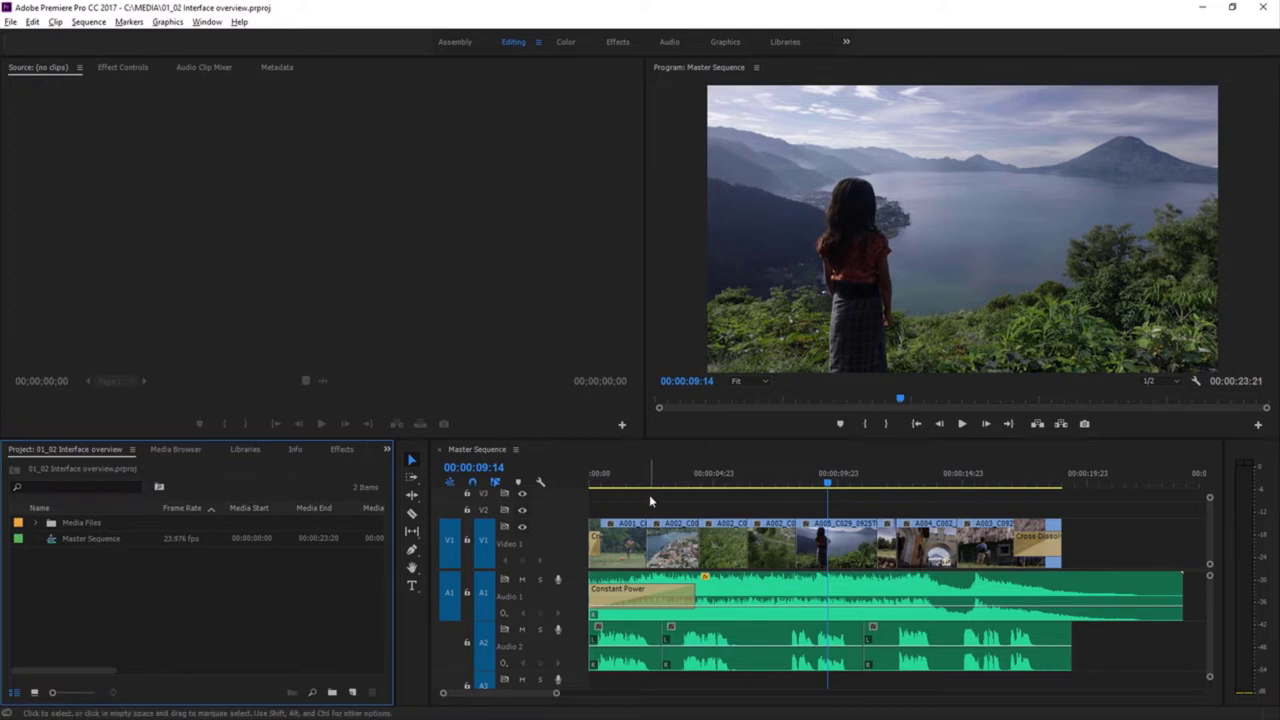
# Resize the panels so the Source Monitor is narrower and the Timeline is taller.
pyautogui.moveTo(647, 423); pyautogui.dragTo(482, 401)
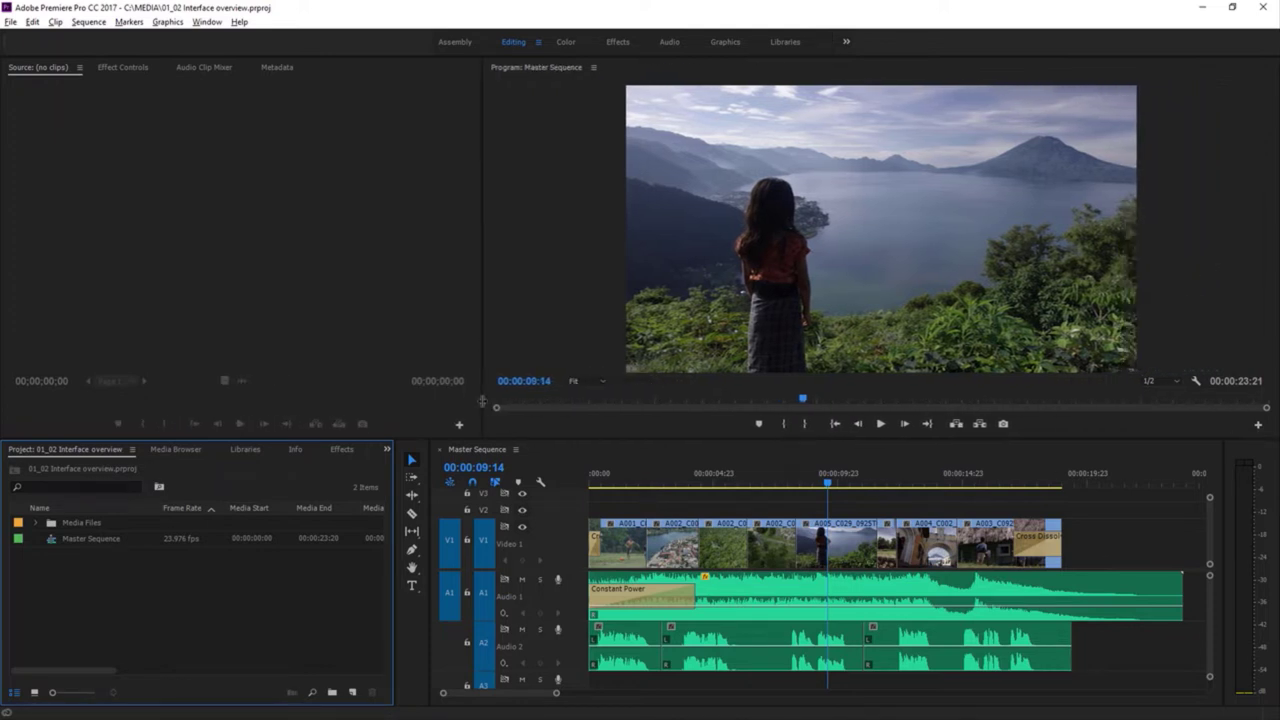
pyautogui.moveTo(600, 441); pyautogui.dragTo(598, 328)
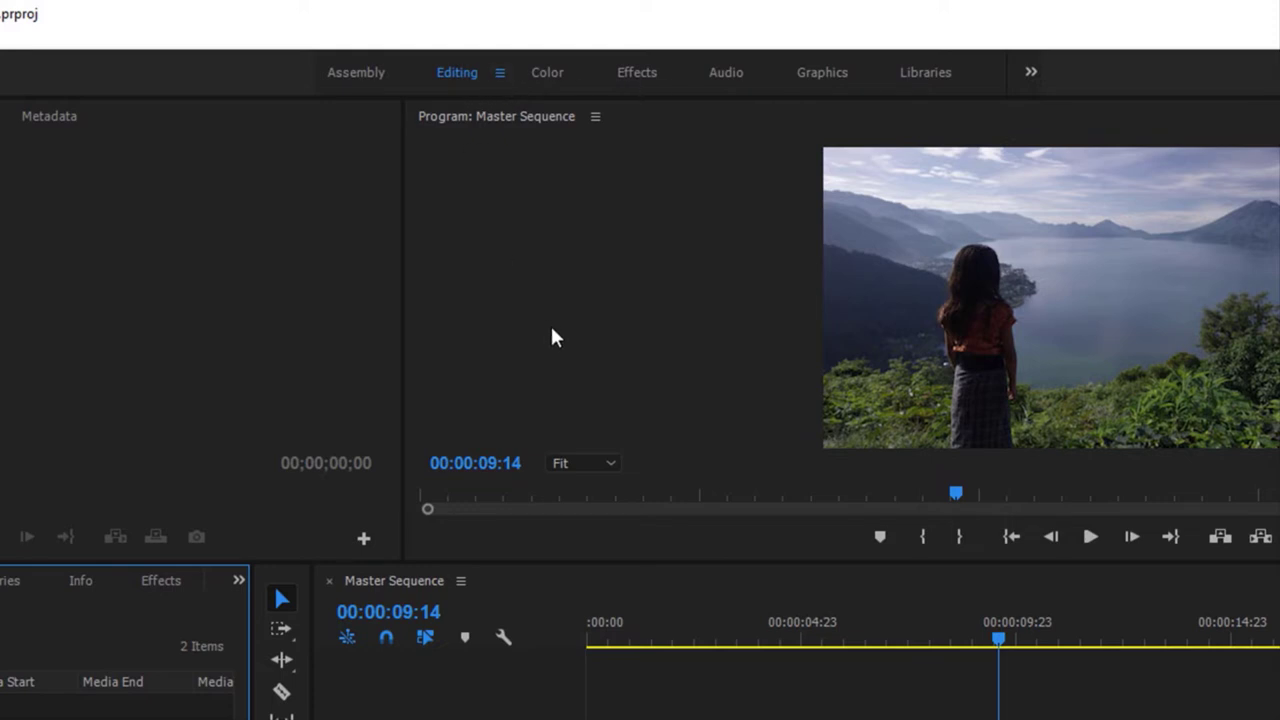
# Reset the Editing workspace to its saved layout.
pyautogui.click(501, 75)
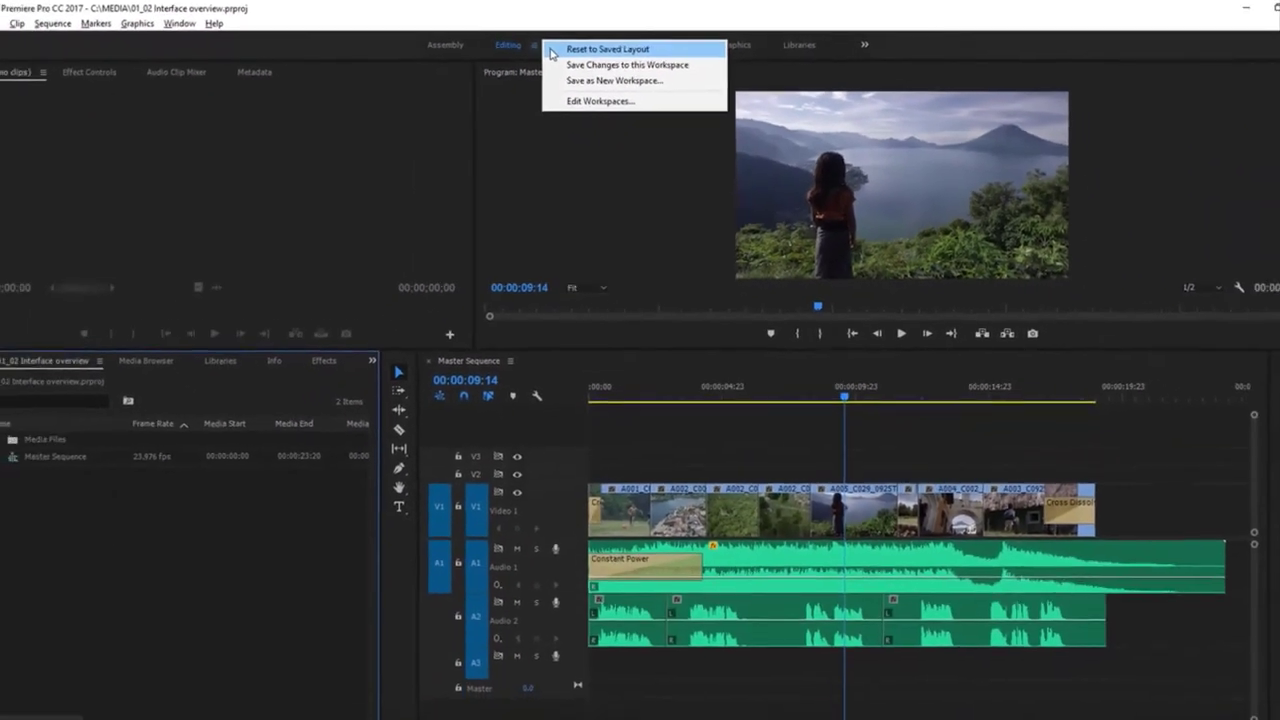
pyautogui.click(547, 58)
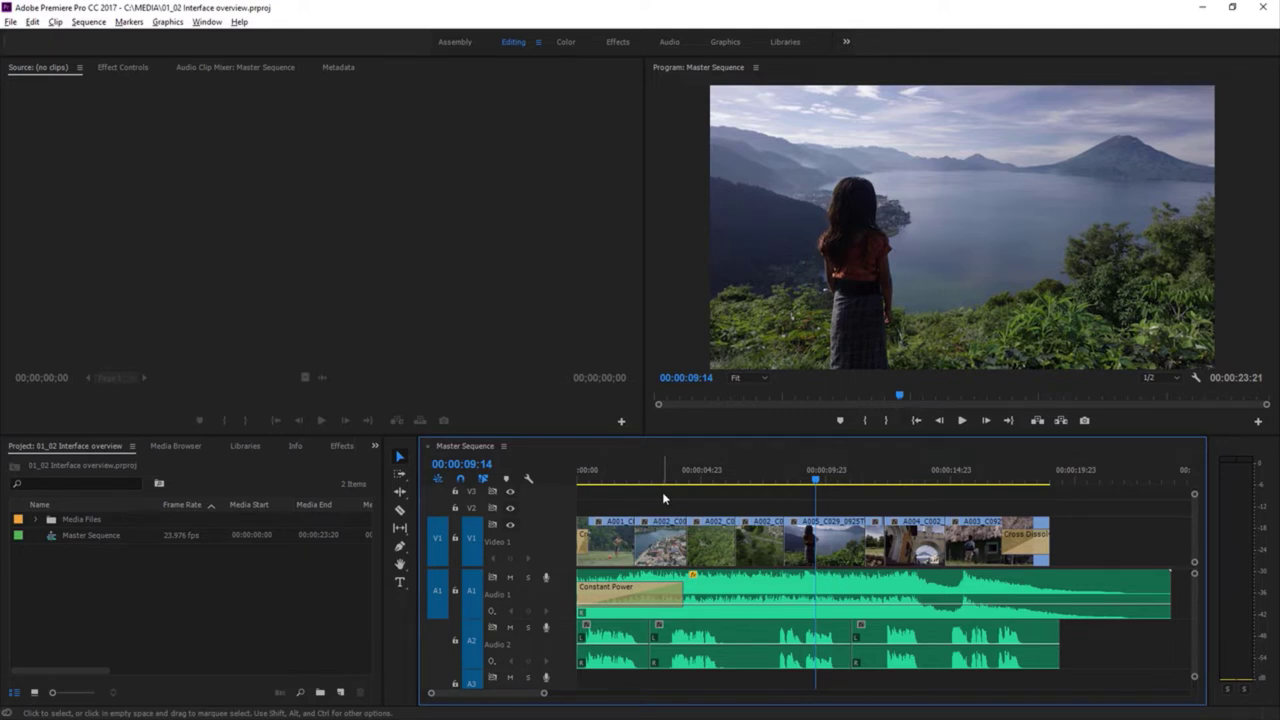
# Examine the Project panel's options and the Timeline's display settings.
pyautogui.click(340, 571)
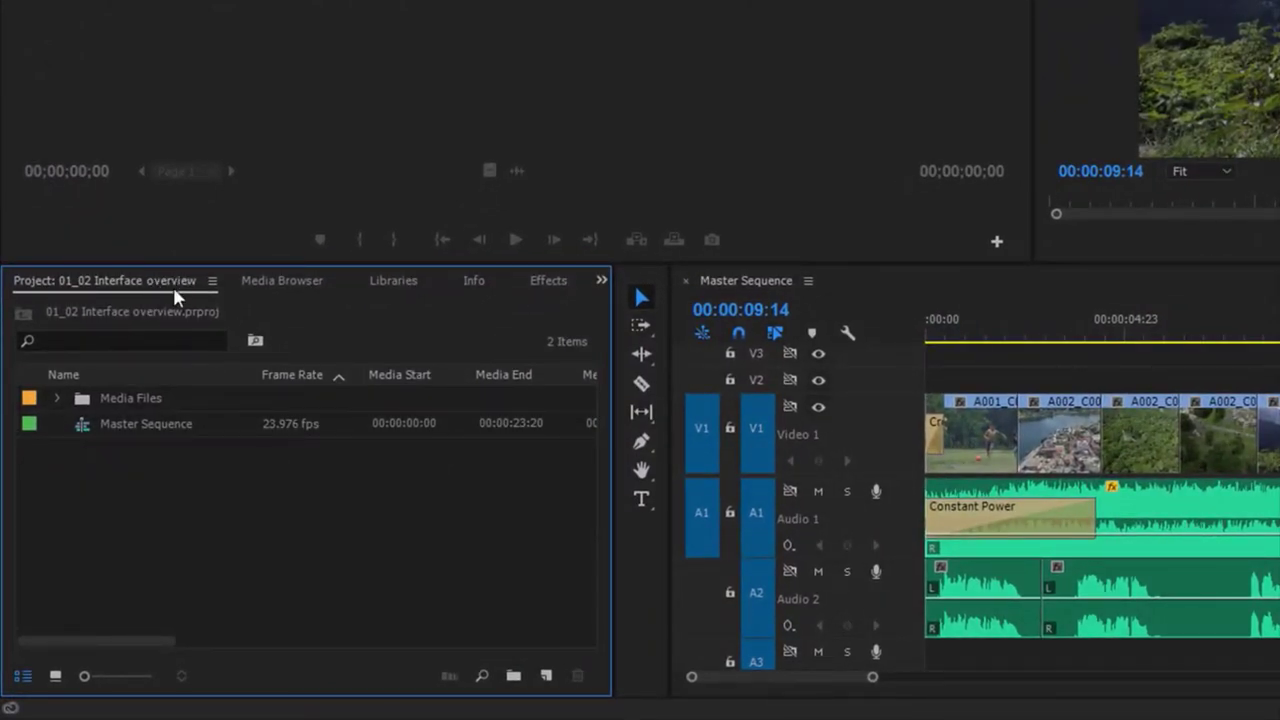
pyautogui.click(211, 281)
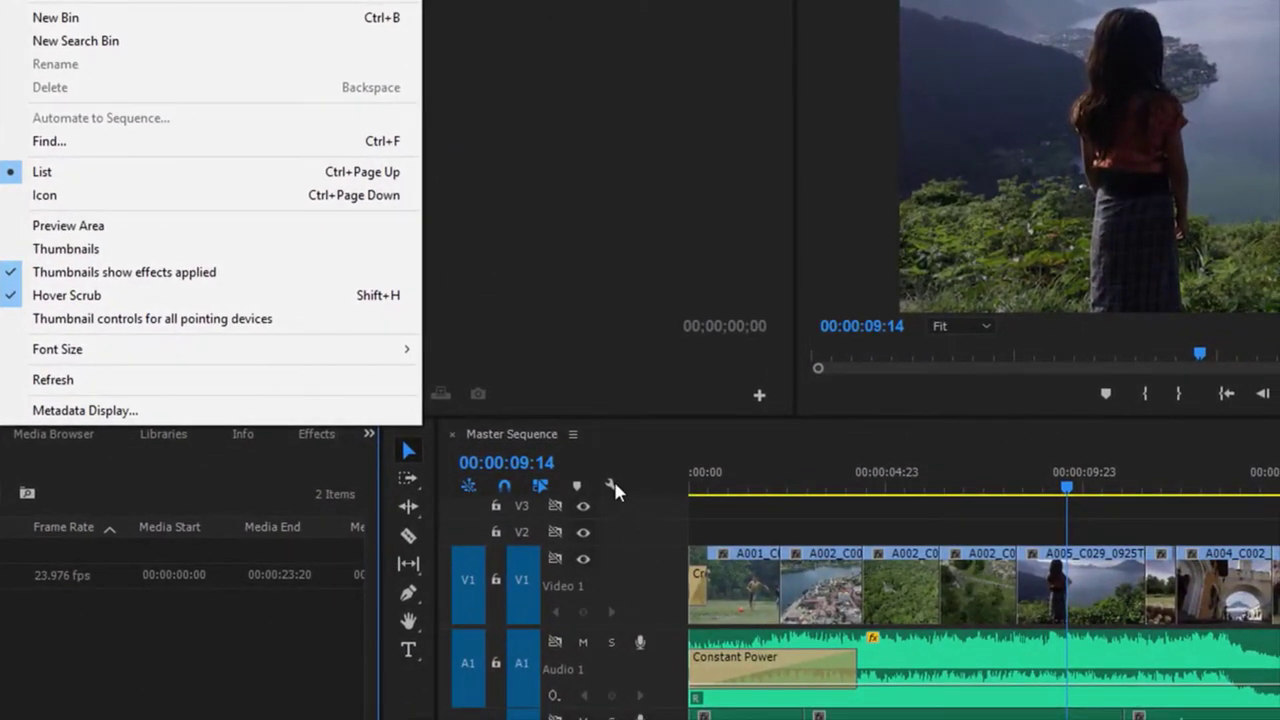
pyautogui.click(613, 485)
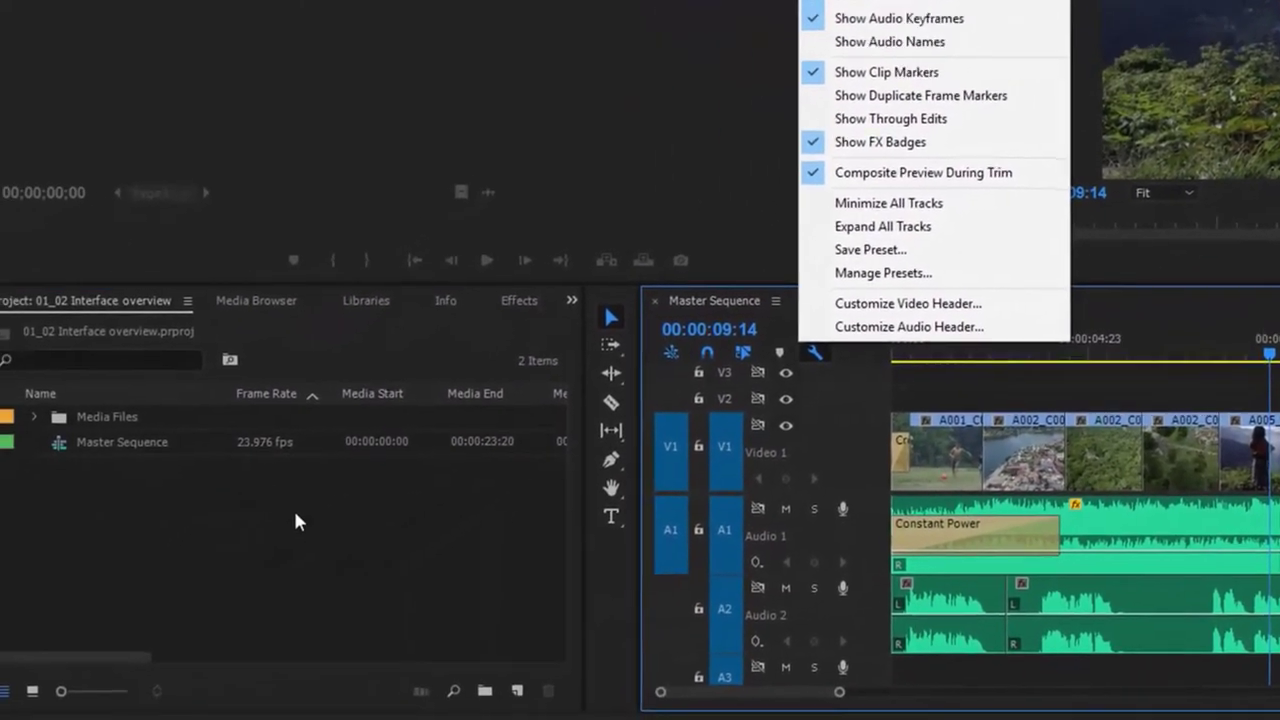
pyautogui.click(235, 548)
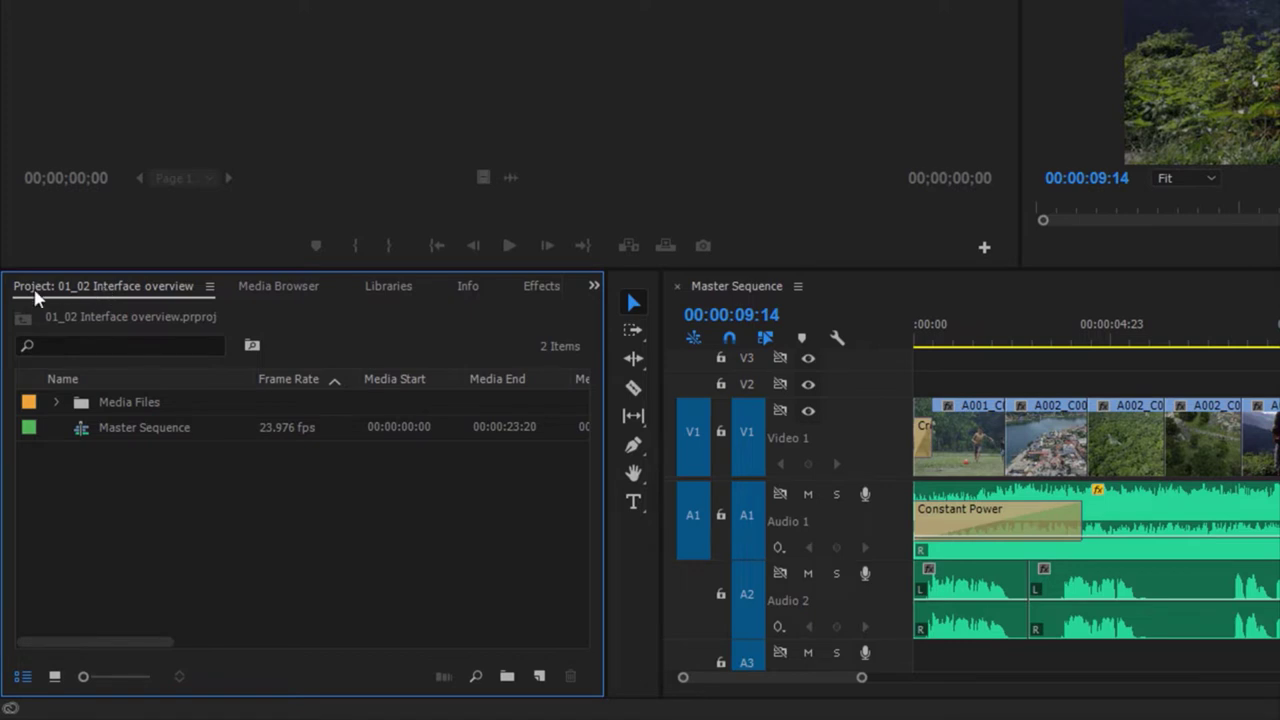
# Look through the Media Browser, Libraries and Info panels and return to the Project panel.
pyautogui.click(272, 290)
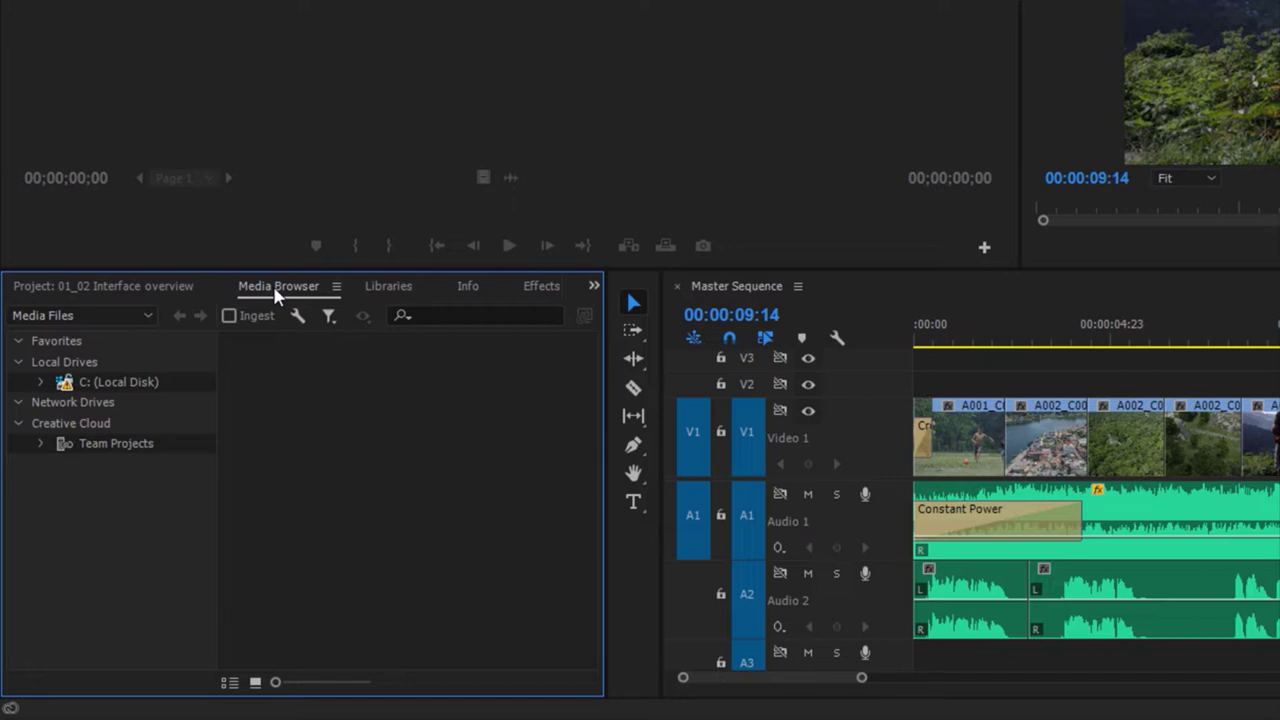
pyautogui.click(380, 290)
pyautogui.click(468, 290)
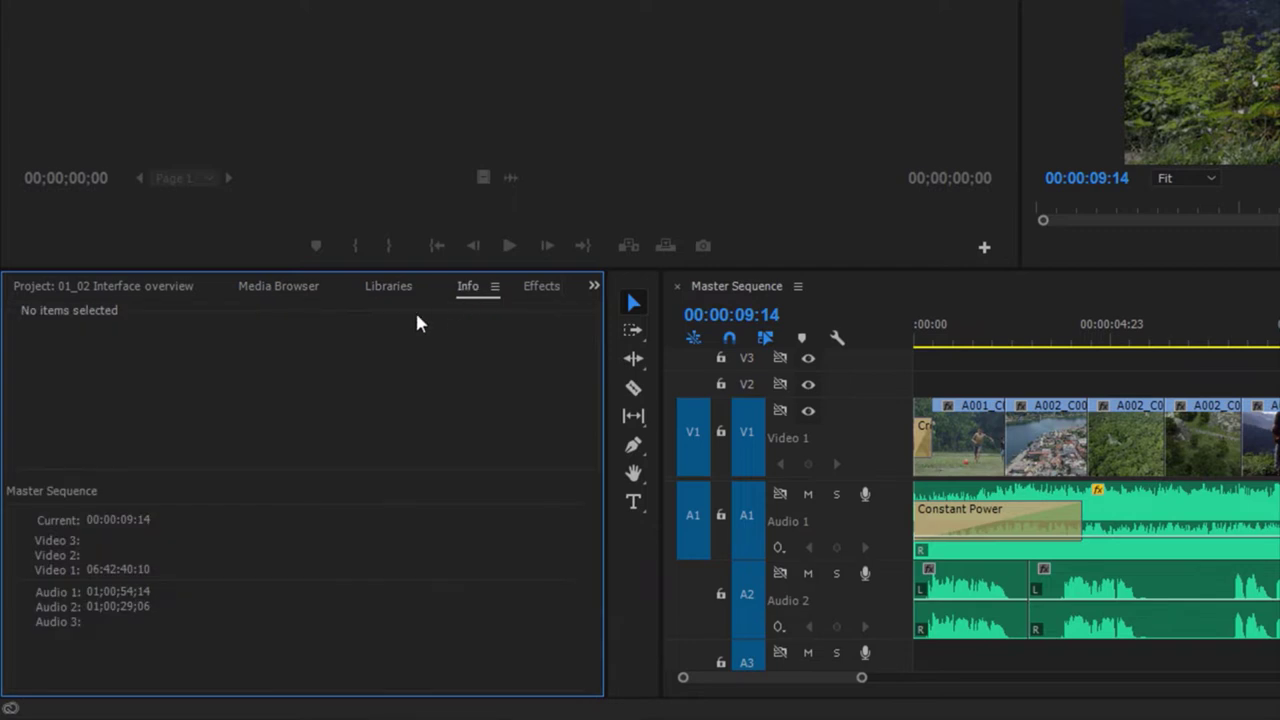
pyautogui.click(302, 290)
pyautogui.click(164, 286)
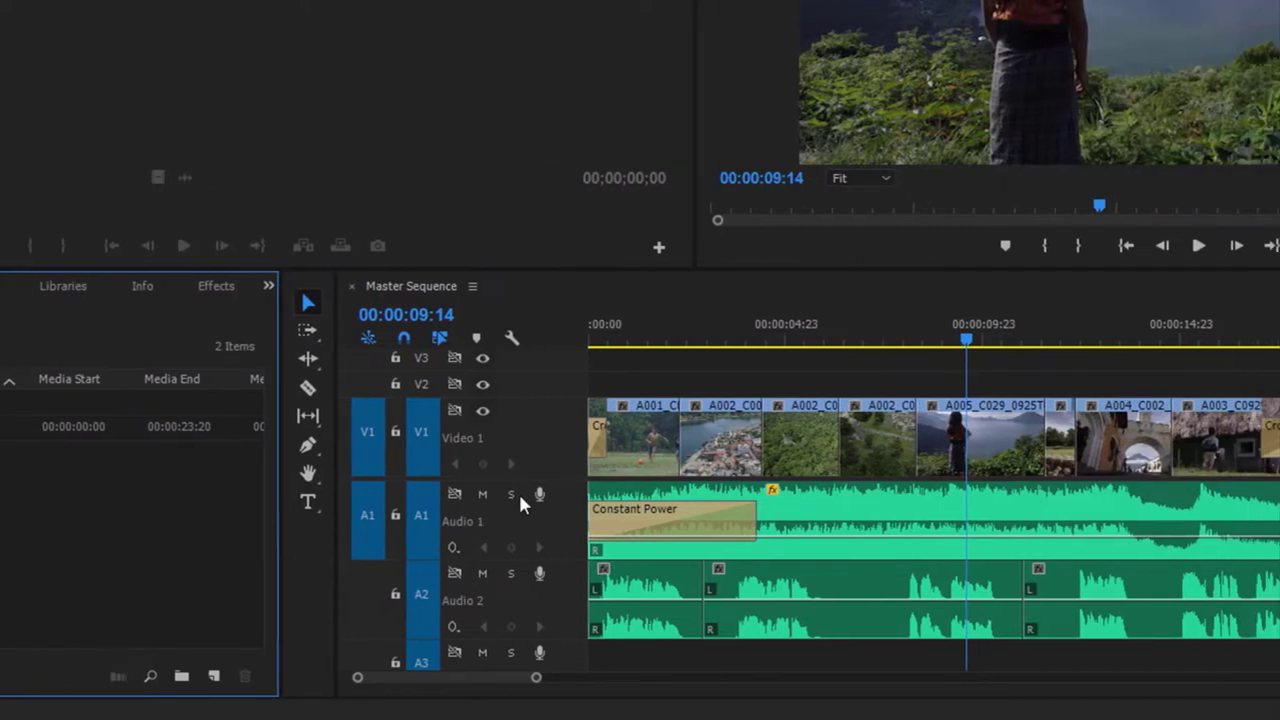
# Examine the context options of the second clip on the Video 1 track.
pyautogui.rightClick(721, 450)
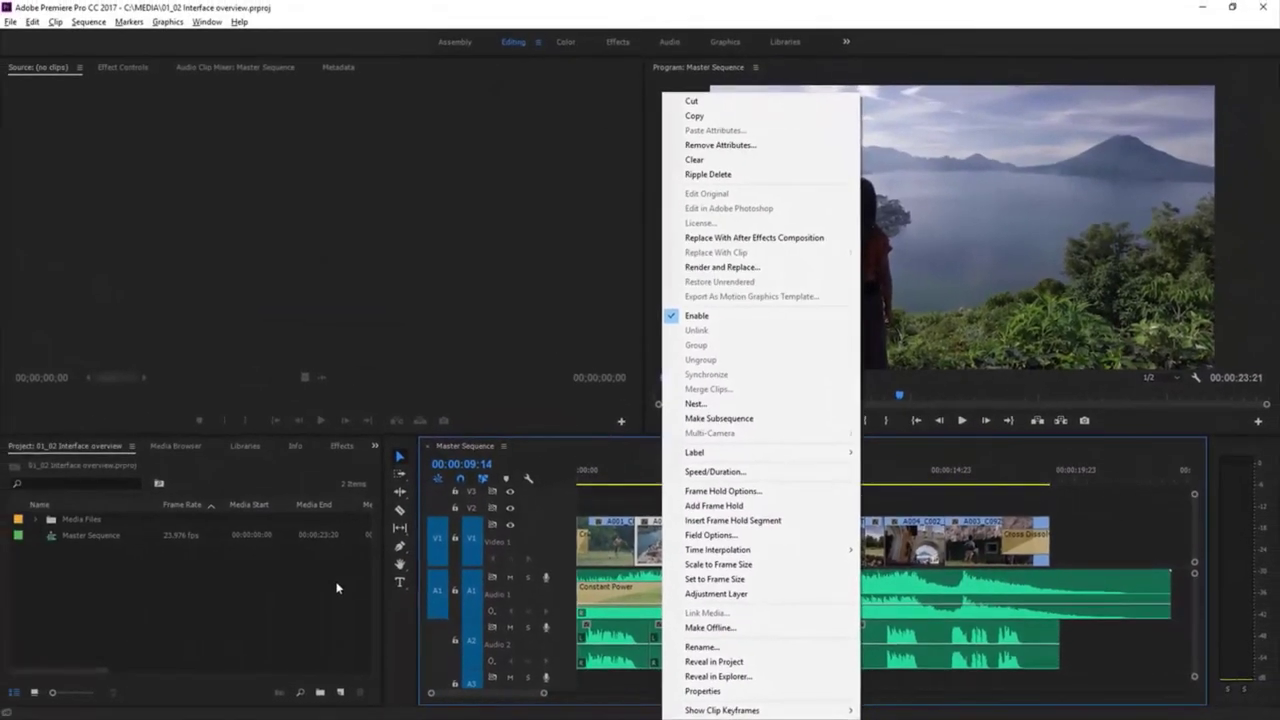
pyautogui.click(125, 557)
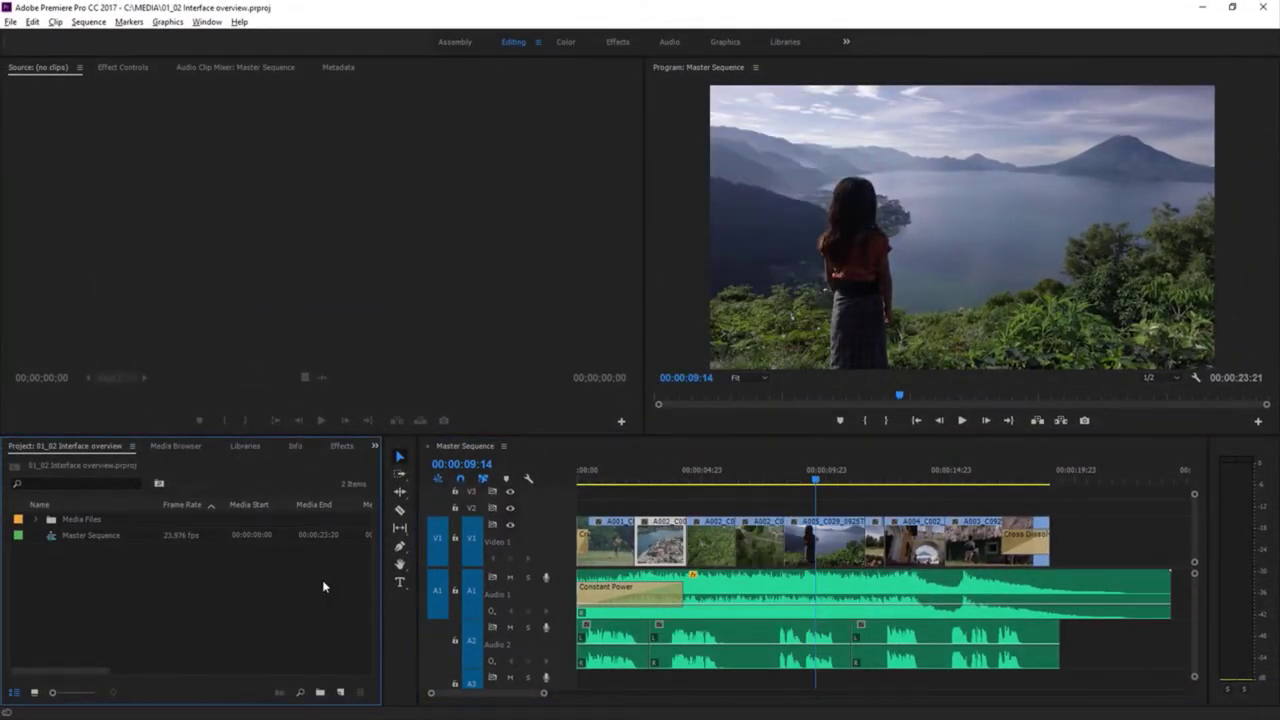
# Bring up the Media Browser from the list of available panels and return to the Project panel.
pyautogui.click(207, 22)
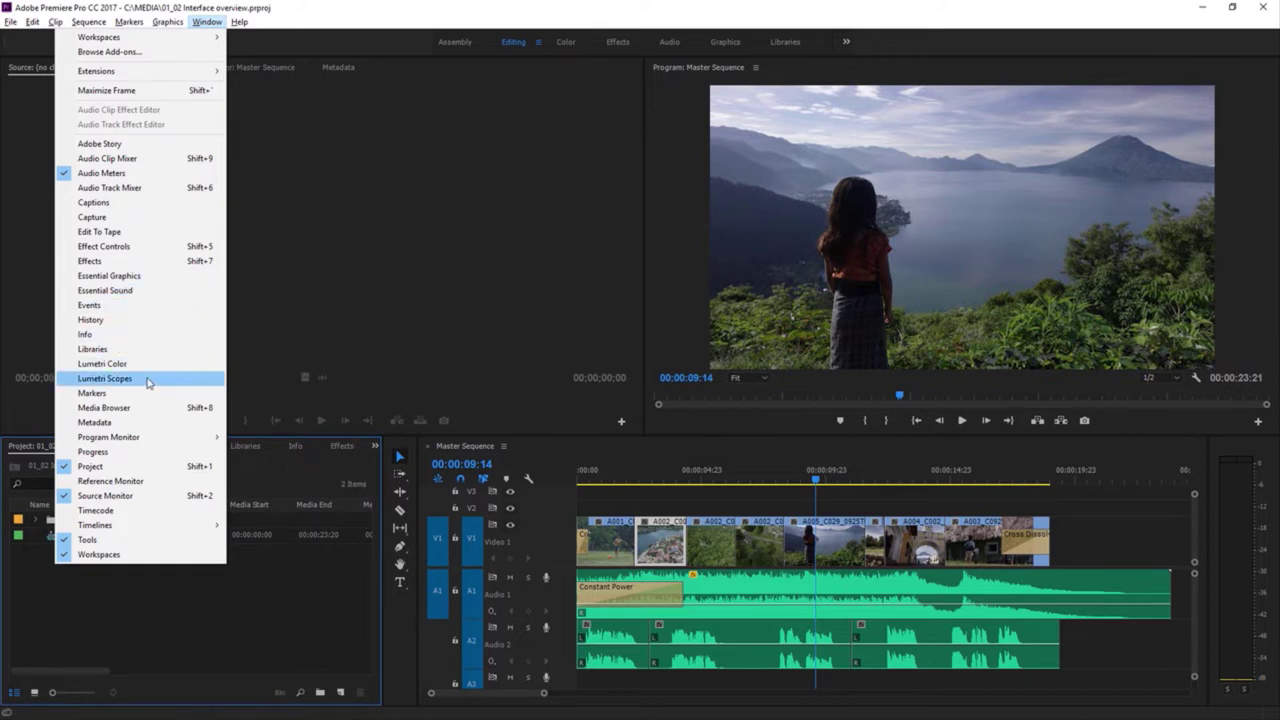
pyautogui.click(150, 413)
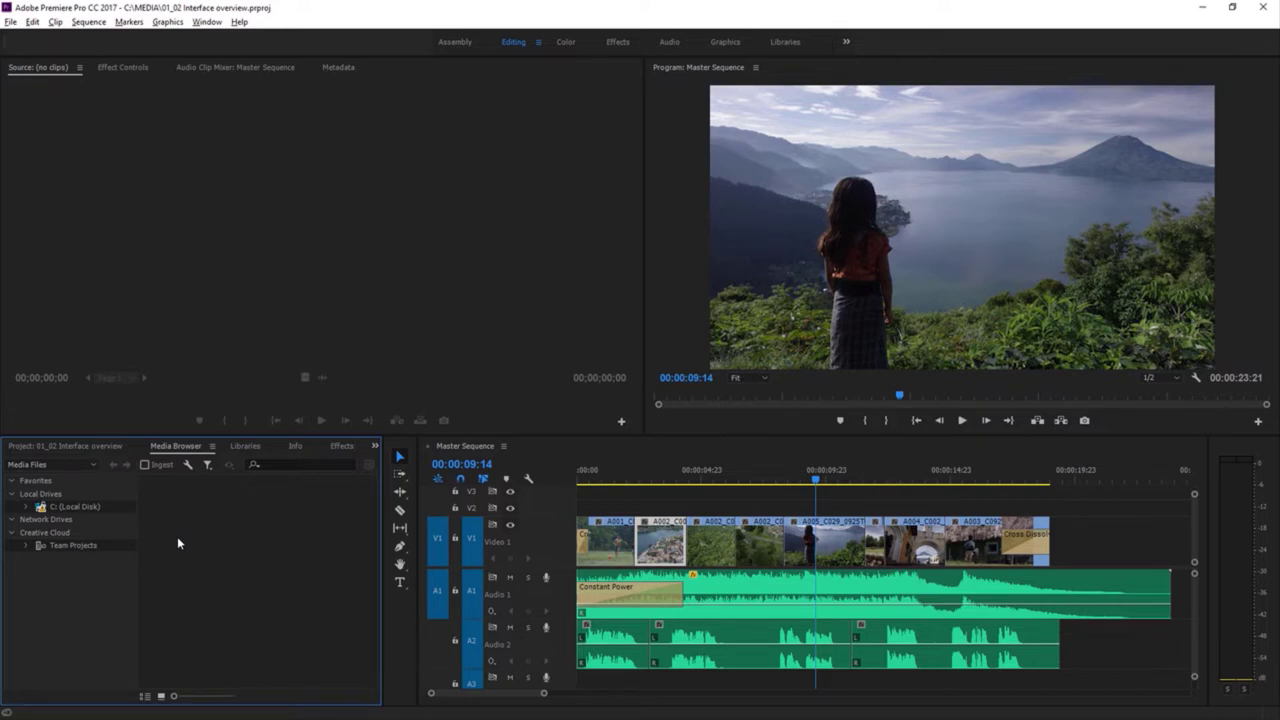
pyautogui.click(68, 446)
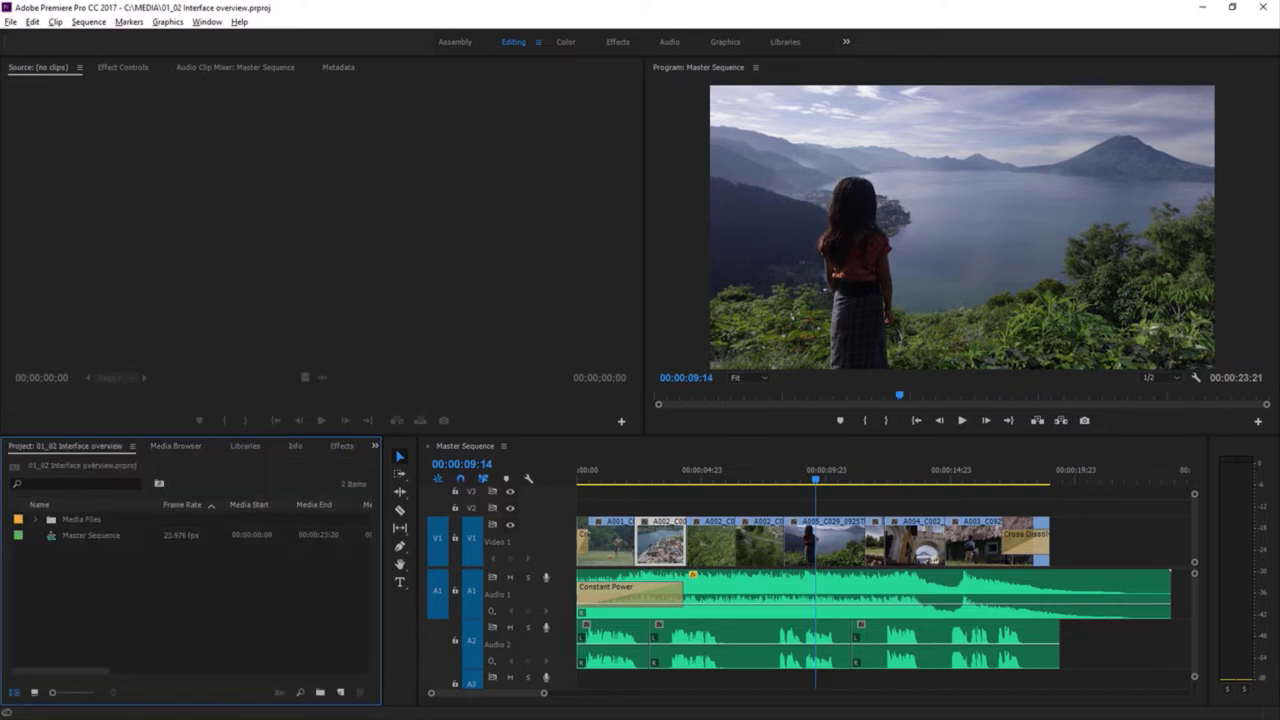
# Close the 01_02 Interface overview project and open 01_03 Import media.prproj.
pyautogui.click(14, 23)
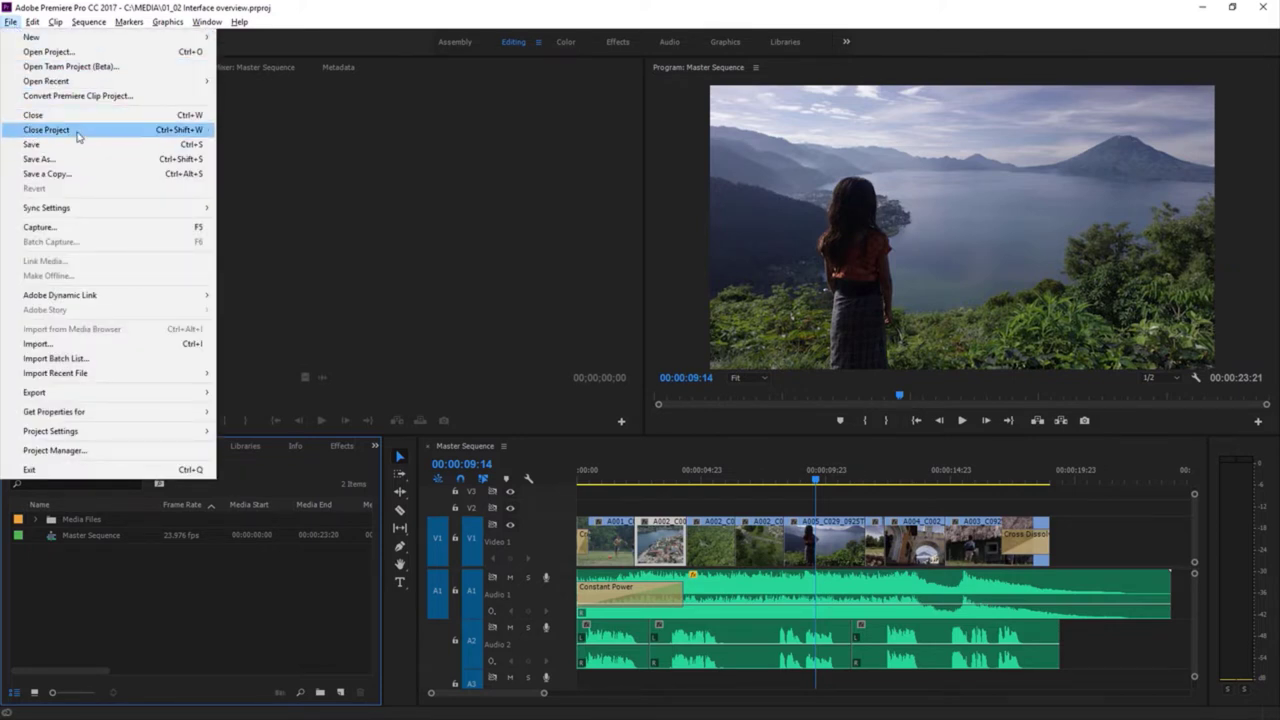
pyautogui.click(78, 135)
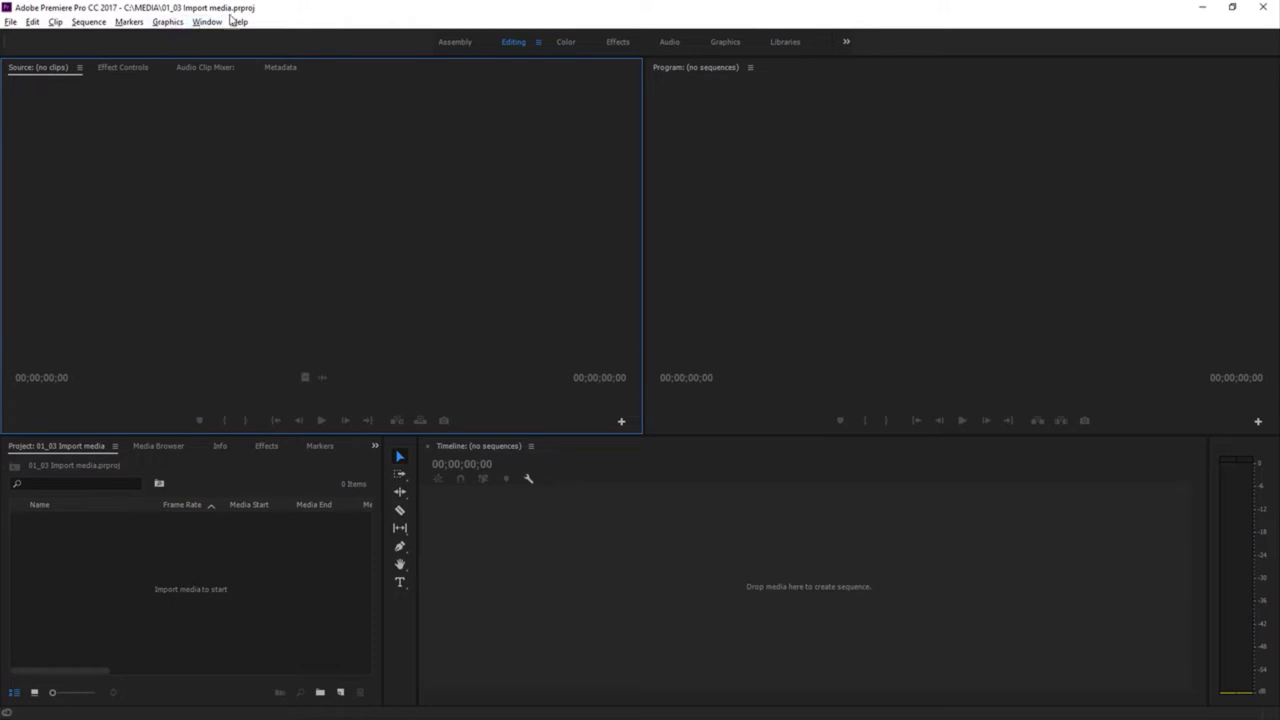
pyautogui.hotkey('alt', 'Tab')
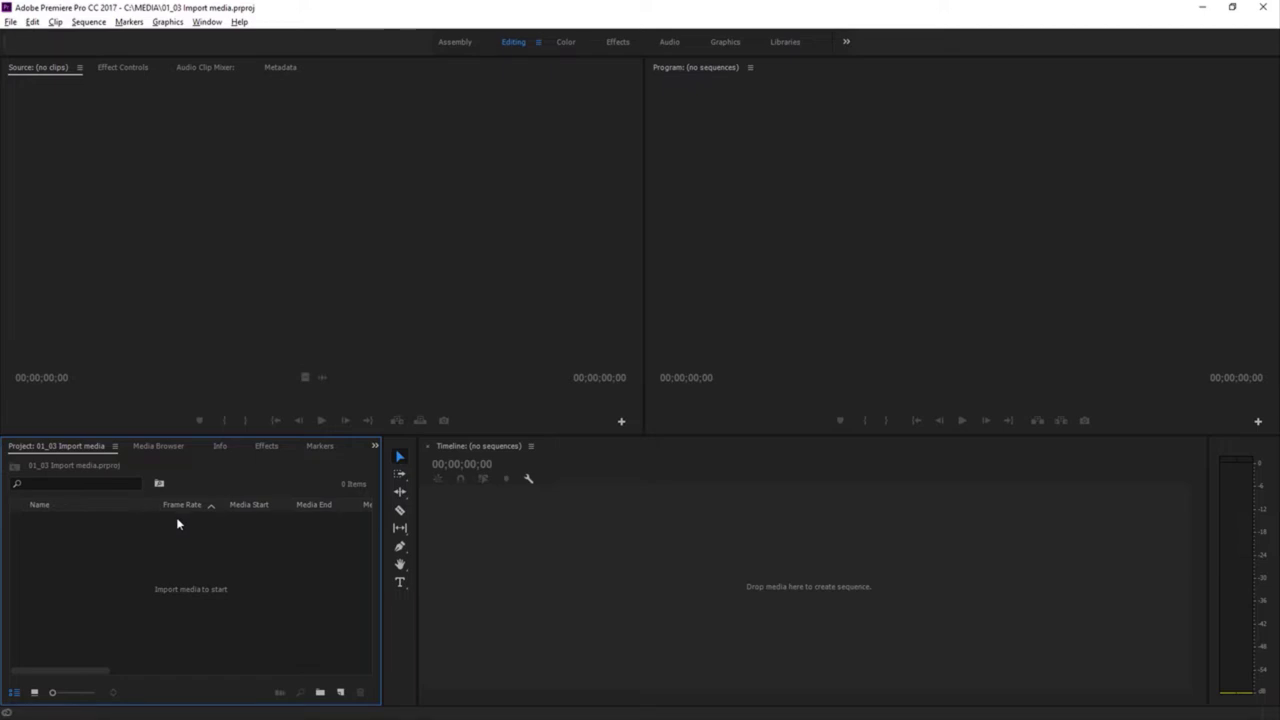
# Browse to the Media Files folder inside MEDIA on the C: drive in the Media Browser.
pyautogui.click(172, 425)
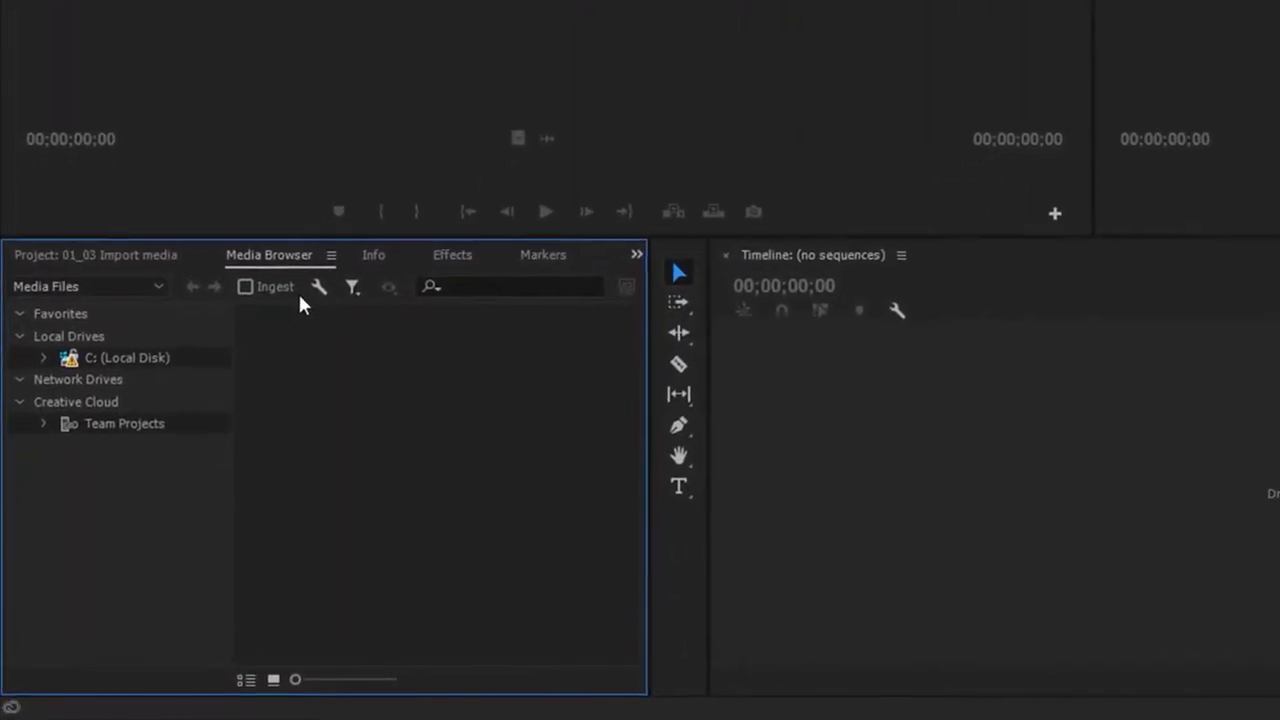
pyautogui.click(43, 356)
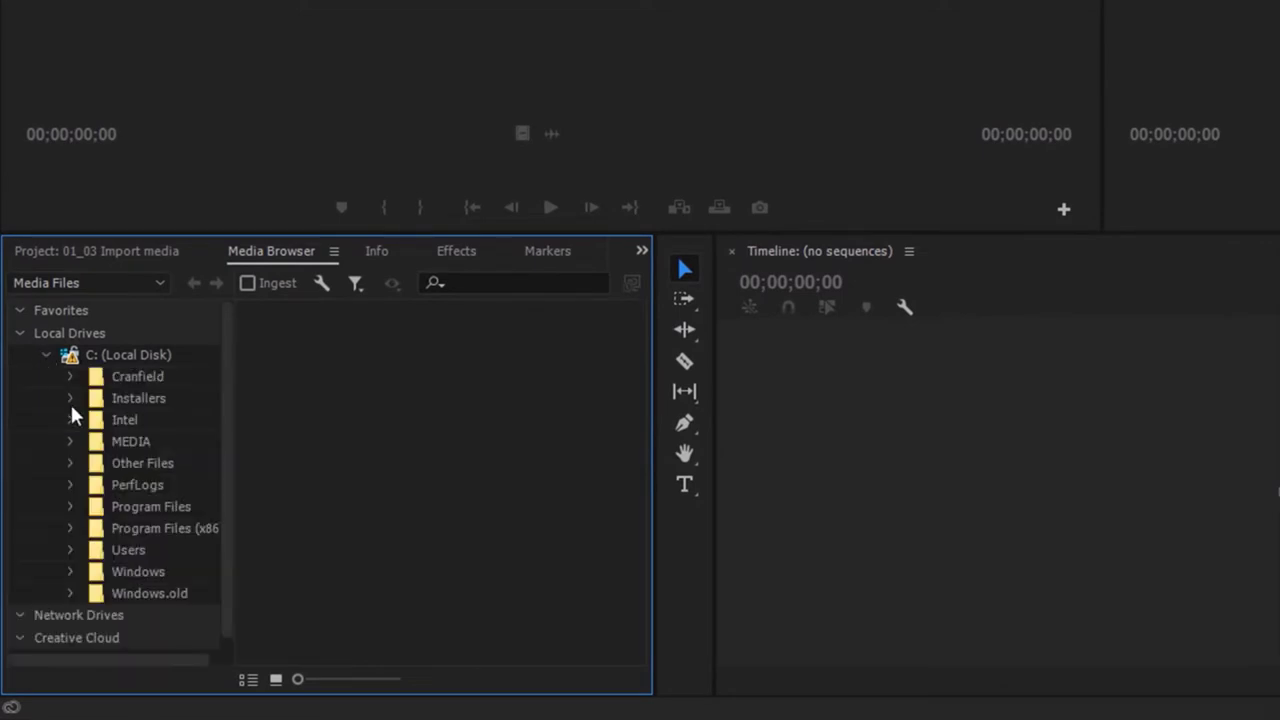
pyautogui.click(88, 442)
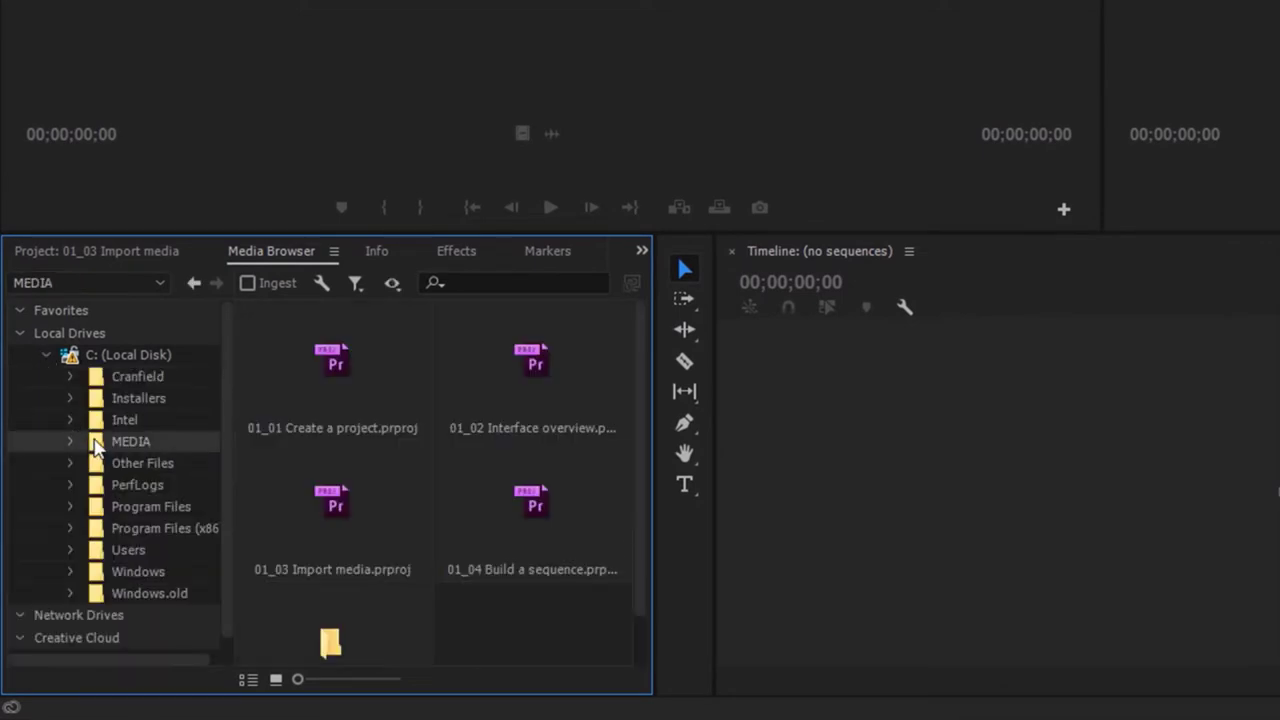
pyautogui.moveTo(634, 390); pyautogui.dragTo(643, 457)
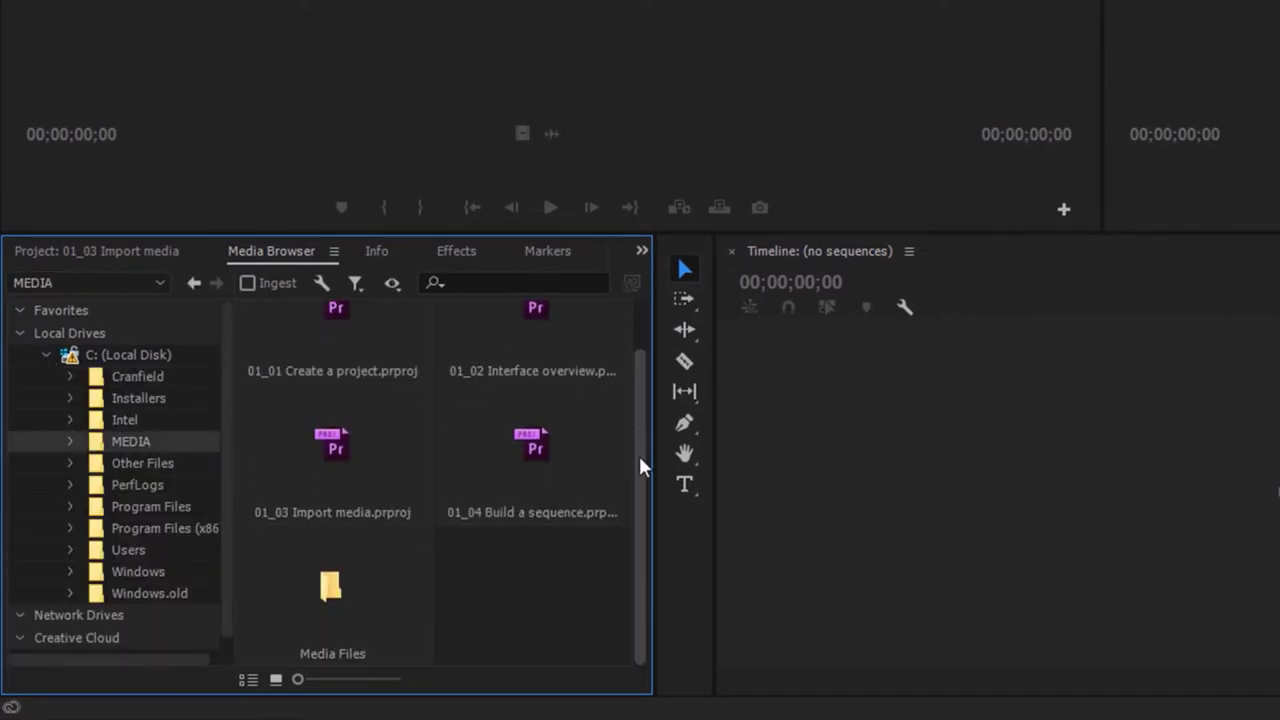
pyautogui.doubleClick(346, 591)
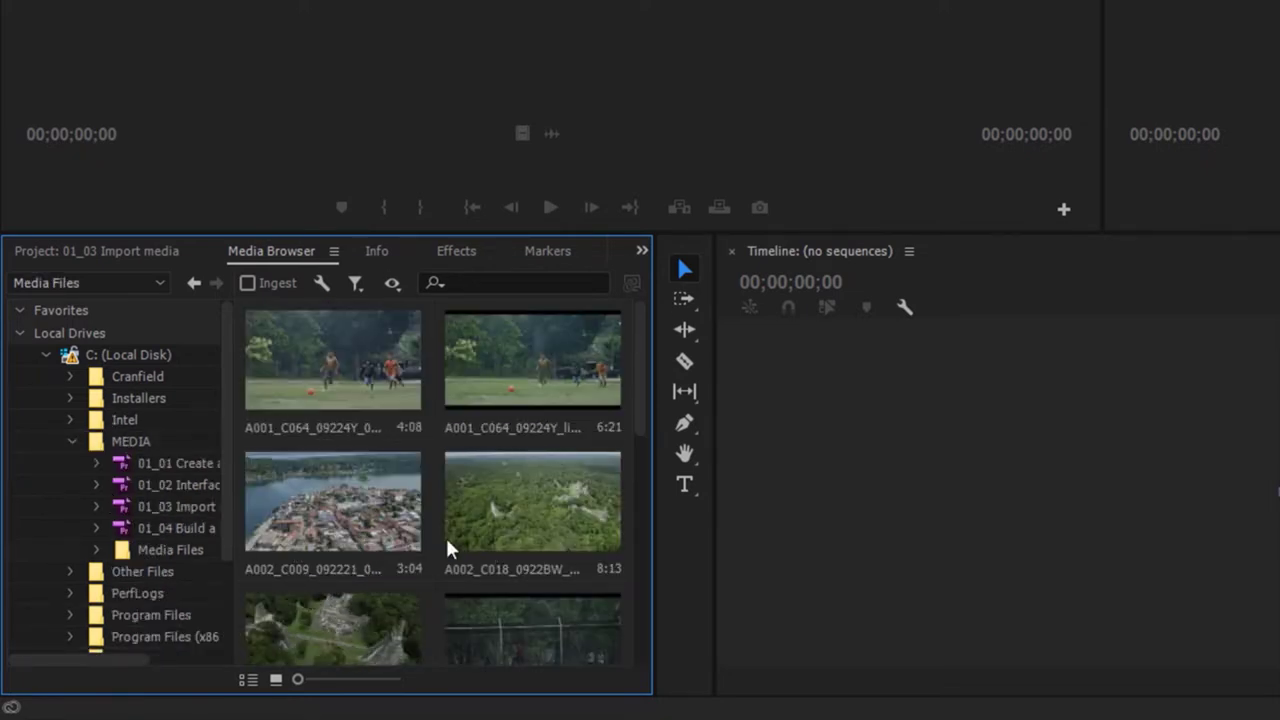
pyautogui.click(124, 556)
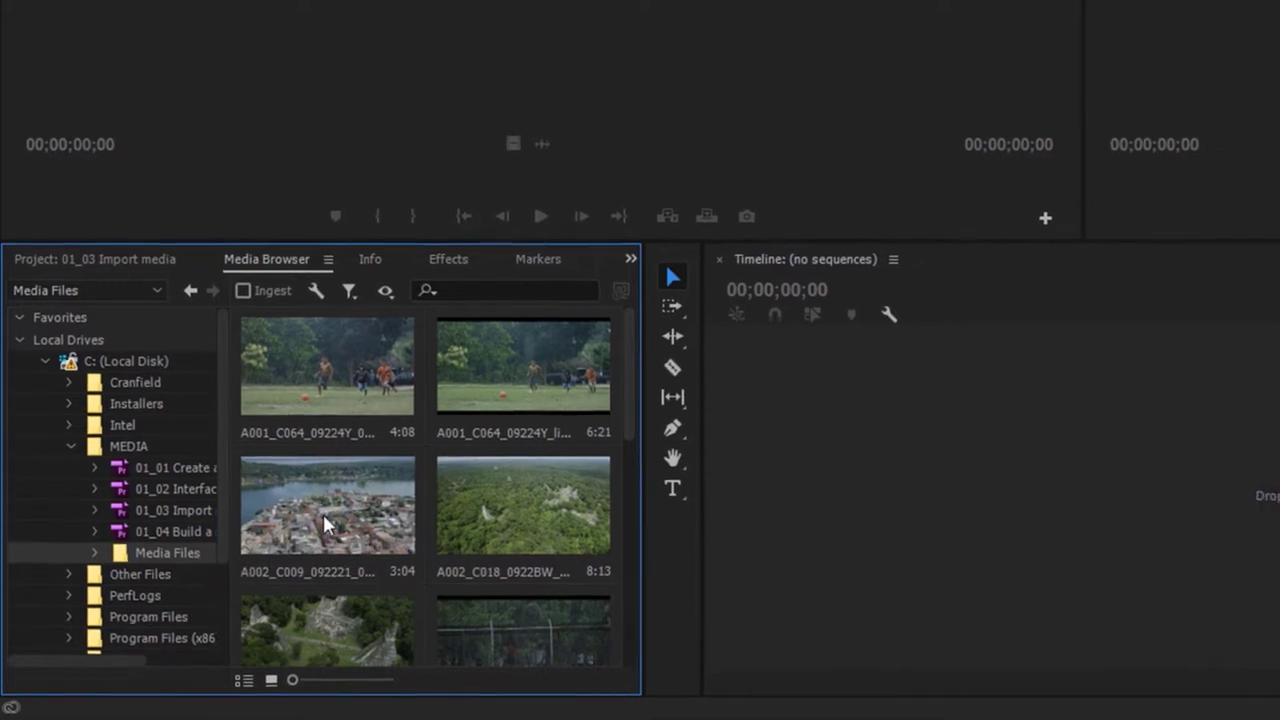
# Preview the clip A002_C009_092221_001.mp4 in the Source Monitor by playing it briefly and scrubbing to 08:30:46:20.
pyautogui.doubleClick(272, 558)
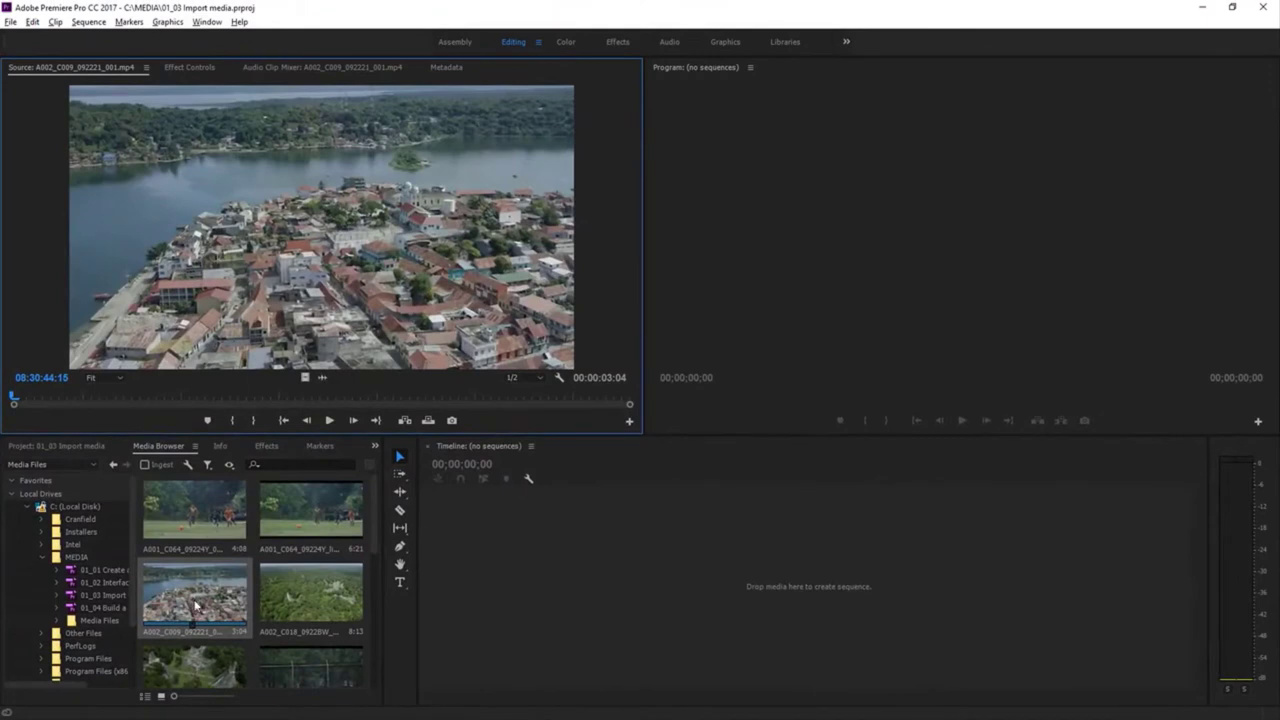
pyautogui.click(330, 421)
pyautogui.click(330, 421)
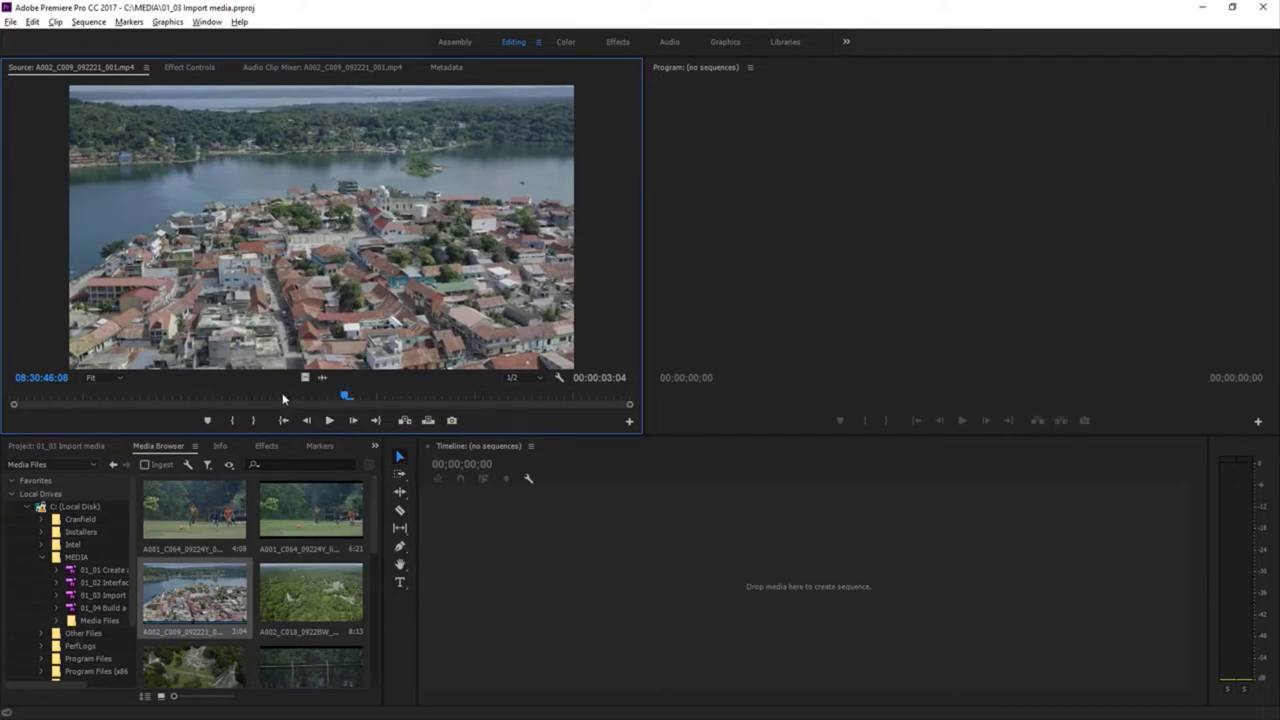
pyautogui.click(256, 399)
pyautogui.moveTo(232, 402); pyautogui.dragTo(284, 403)
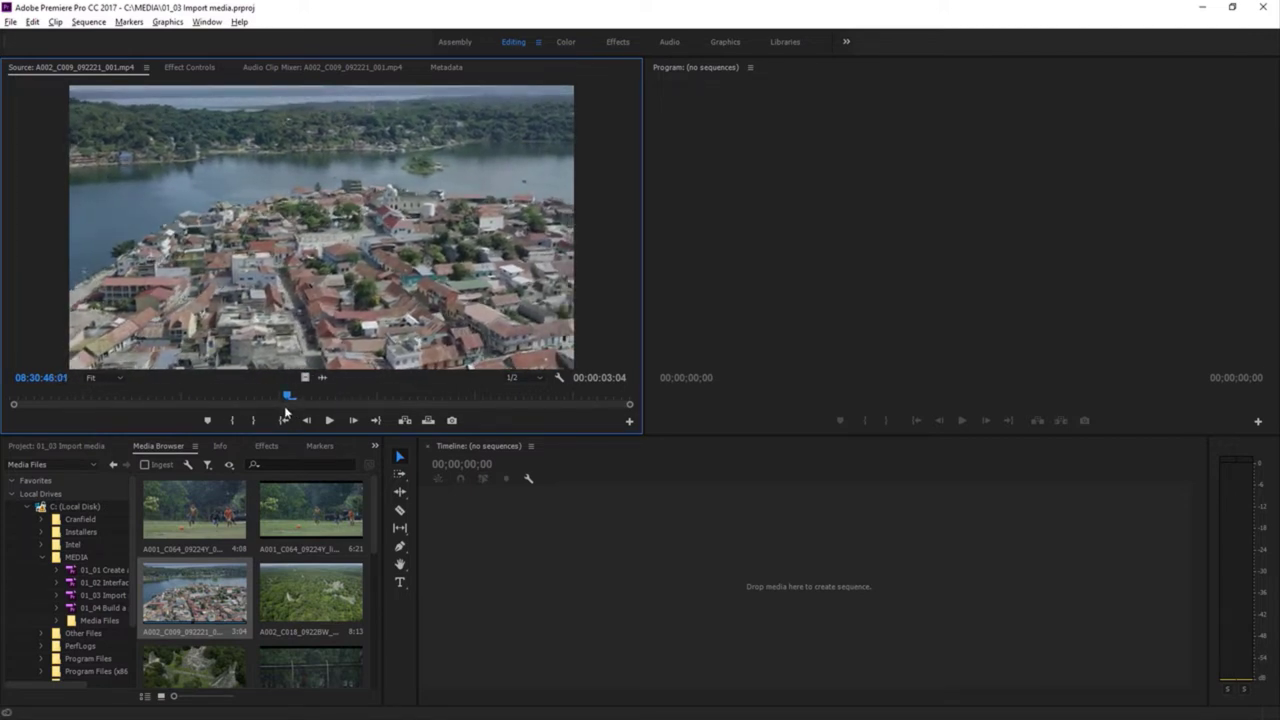
pyautogui.click(444, 401)
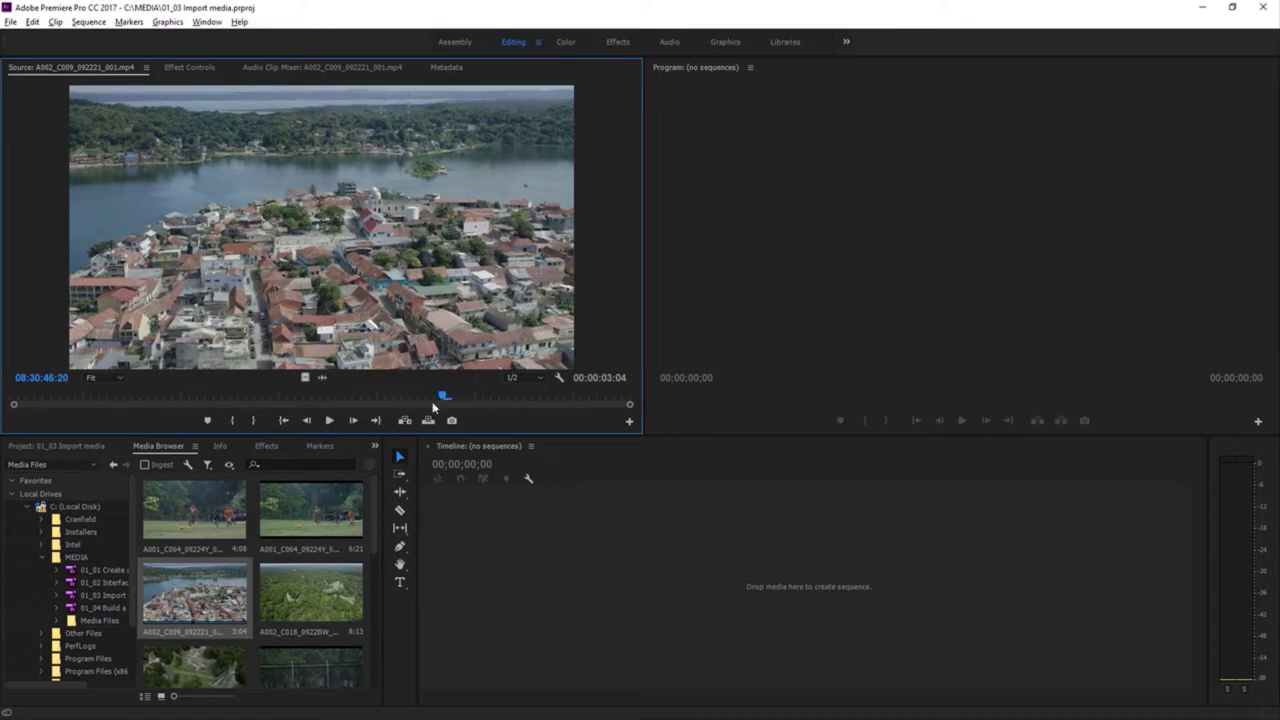
# Import the first six clips of the Media Files folder, from A001_C064_09224Y_001 to A002_C076_0922S1_linked, into the project.
pyautogui.click(194, 513)
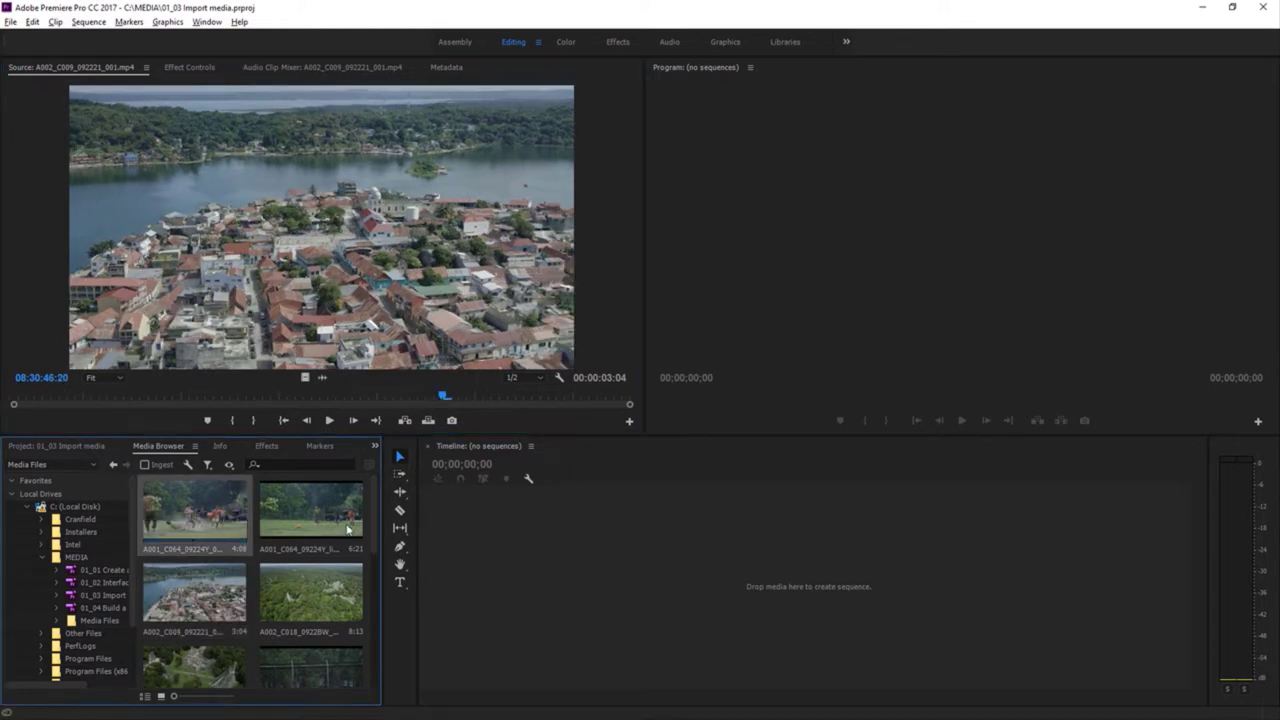
pyautogui.moveTo(374, 514); pyautogui.dragTo(376, 540)
pyautogui.scroll(-1, 376, 540)
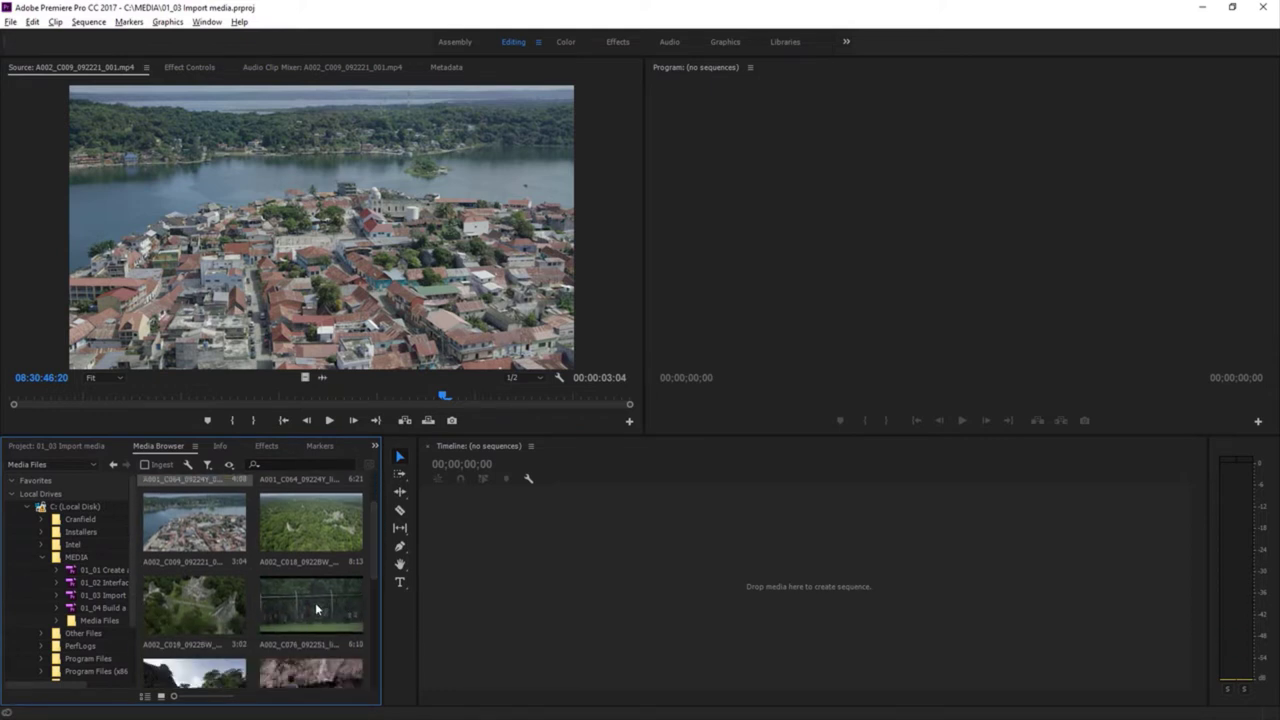
pyautogui.moveTo(372, 566); pyautogui.dragTo(378, 530)
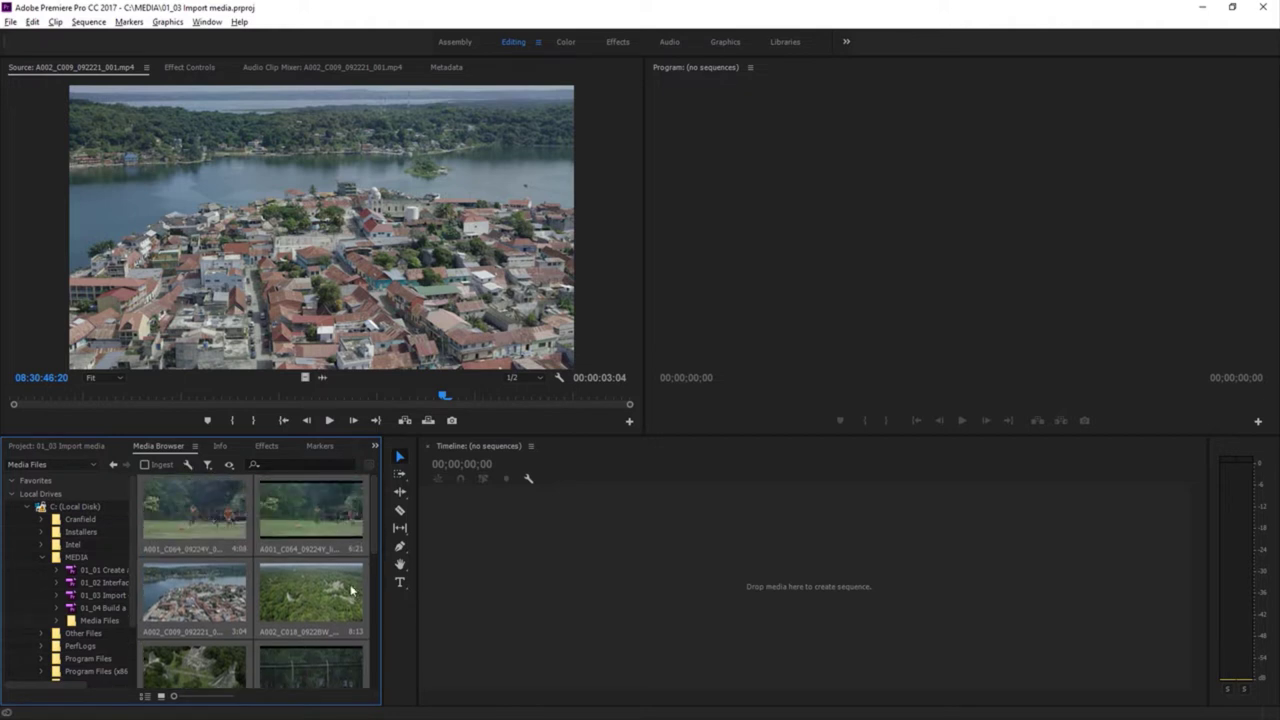
pyautogui.rightClick(288, 602)
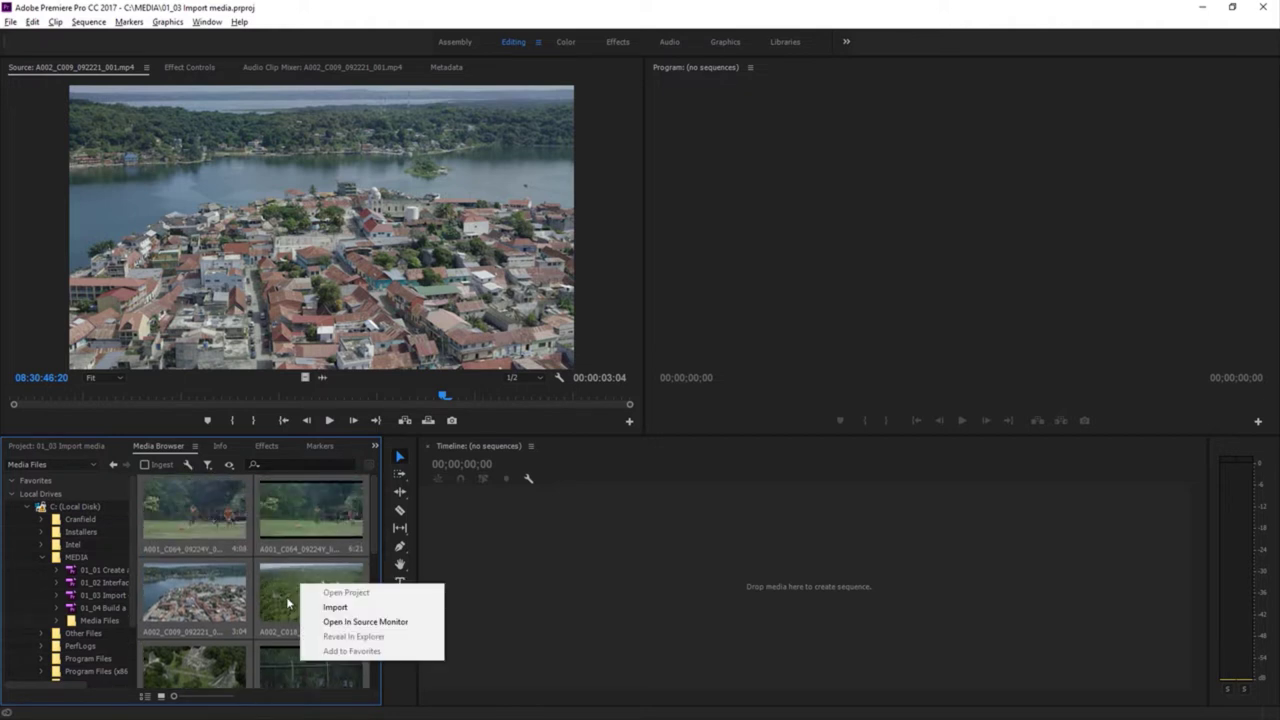
pyautogui.click(352, 607)
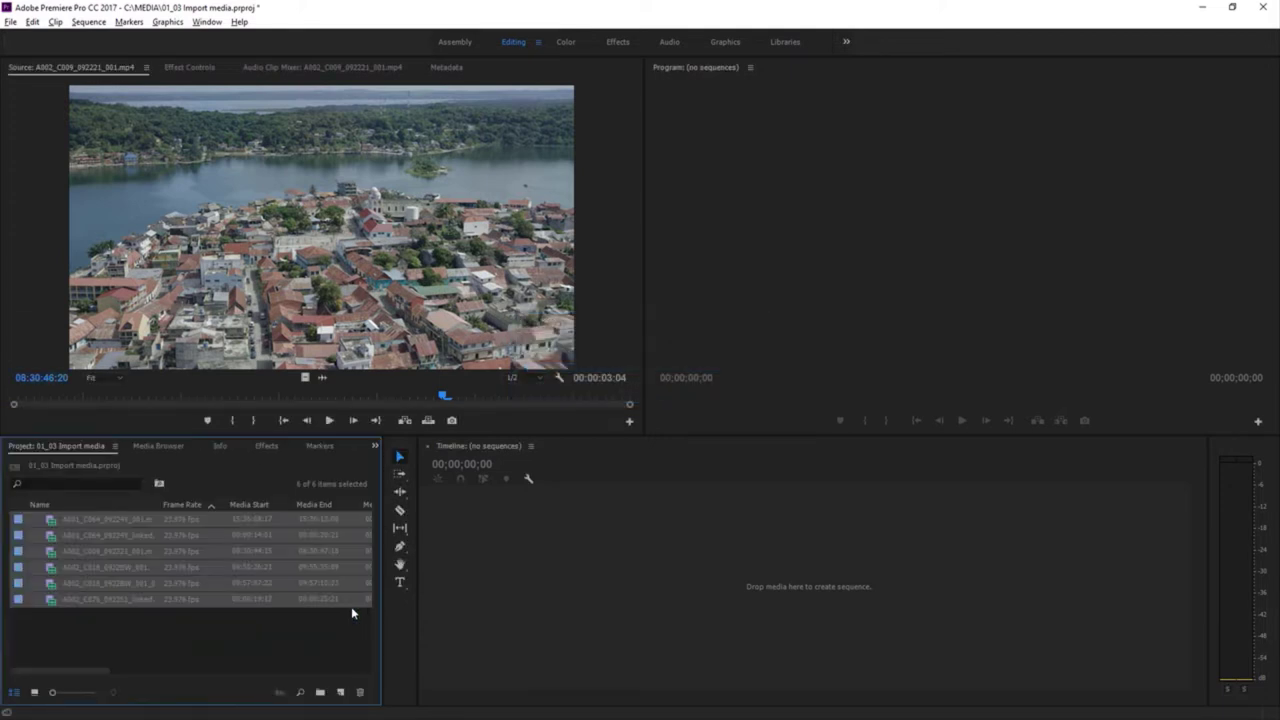
# Deselect the imported clips and display them as thumbnails in icon view.
pyautogui.click(248, 635)
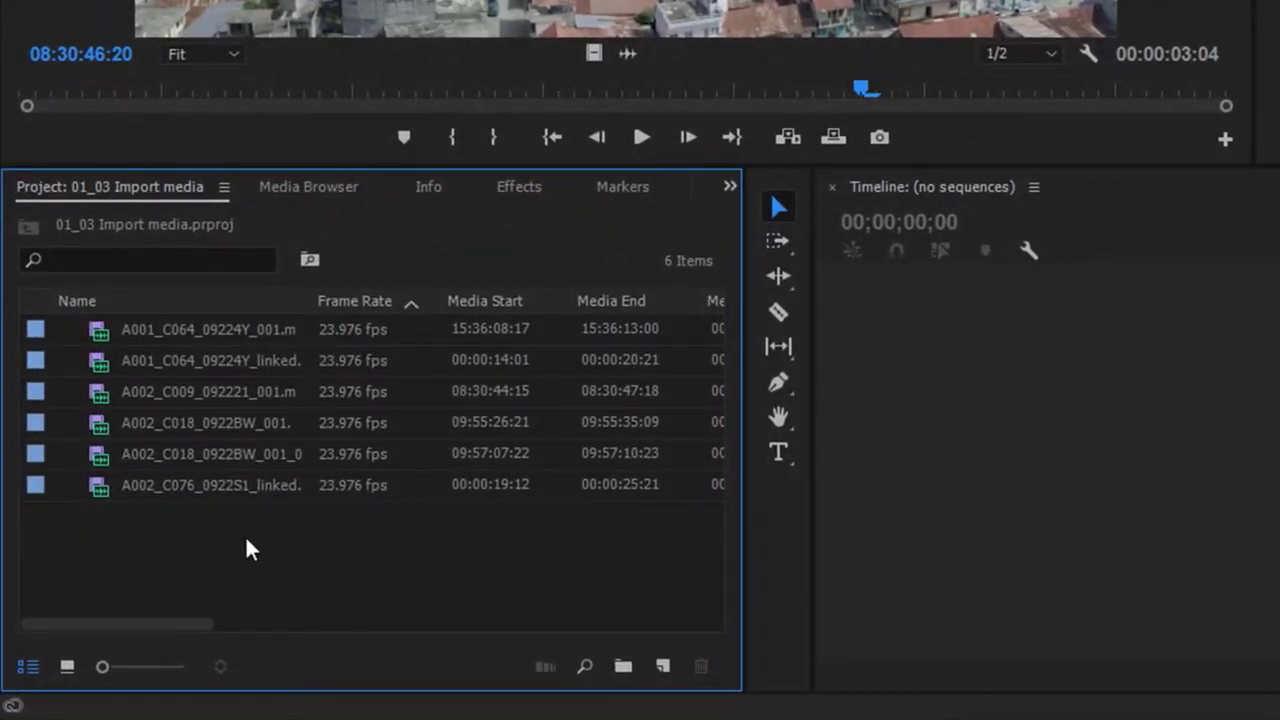
pyautogui.click(68, 666)
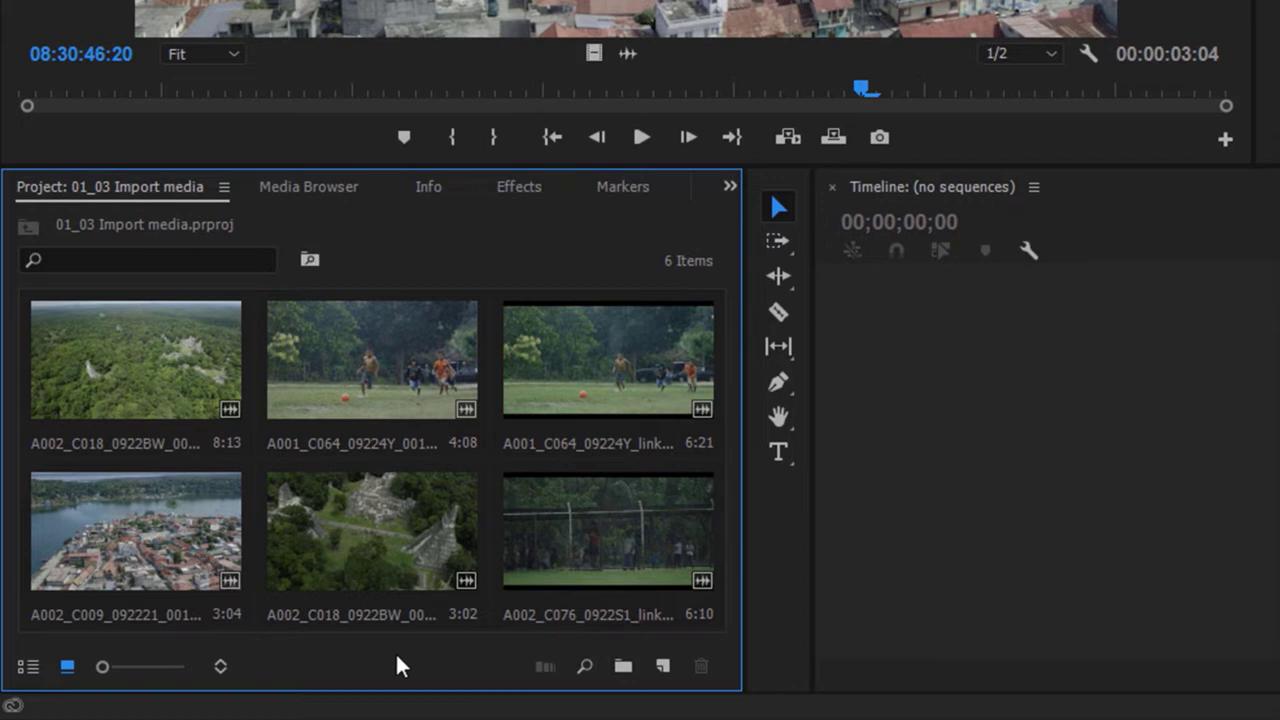
# Create a bin named Shots in the project and open it in its own window.
pyautogui.click(621, 668)
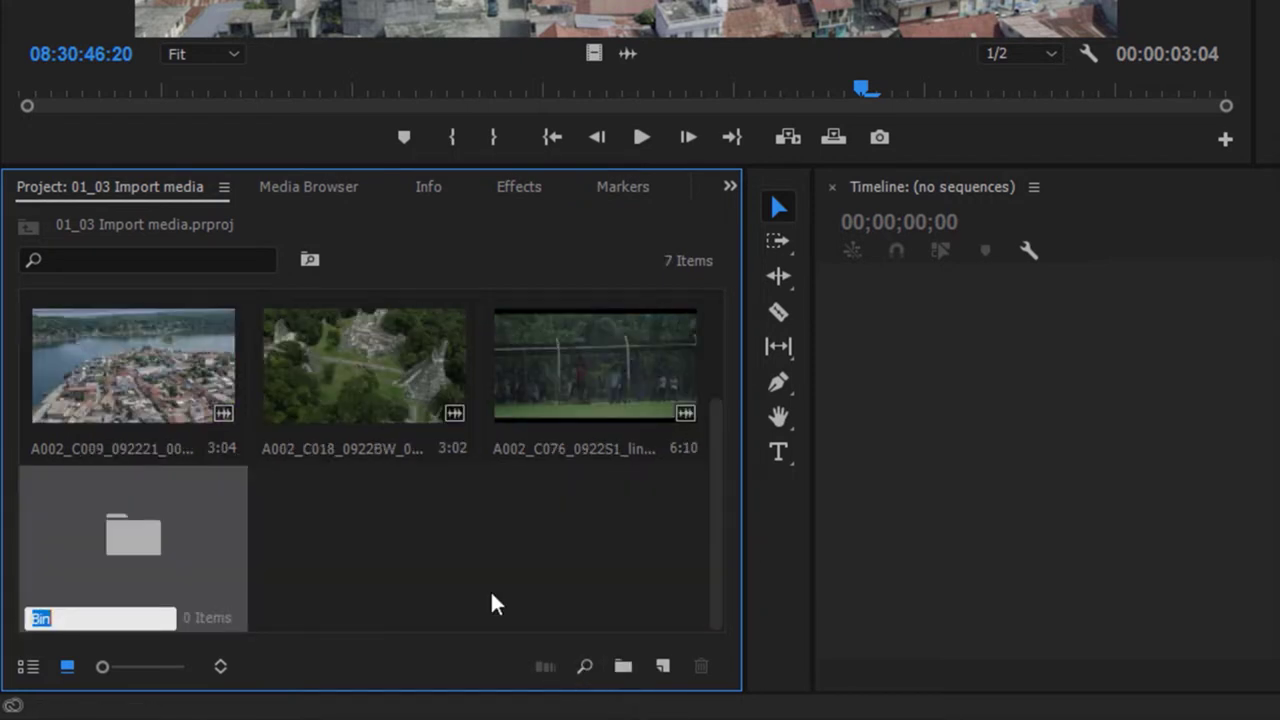
pyautogui.write('Shots')
pyautogui.click(371, 590)
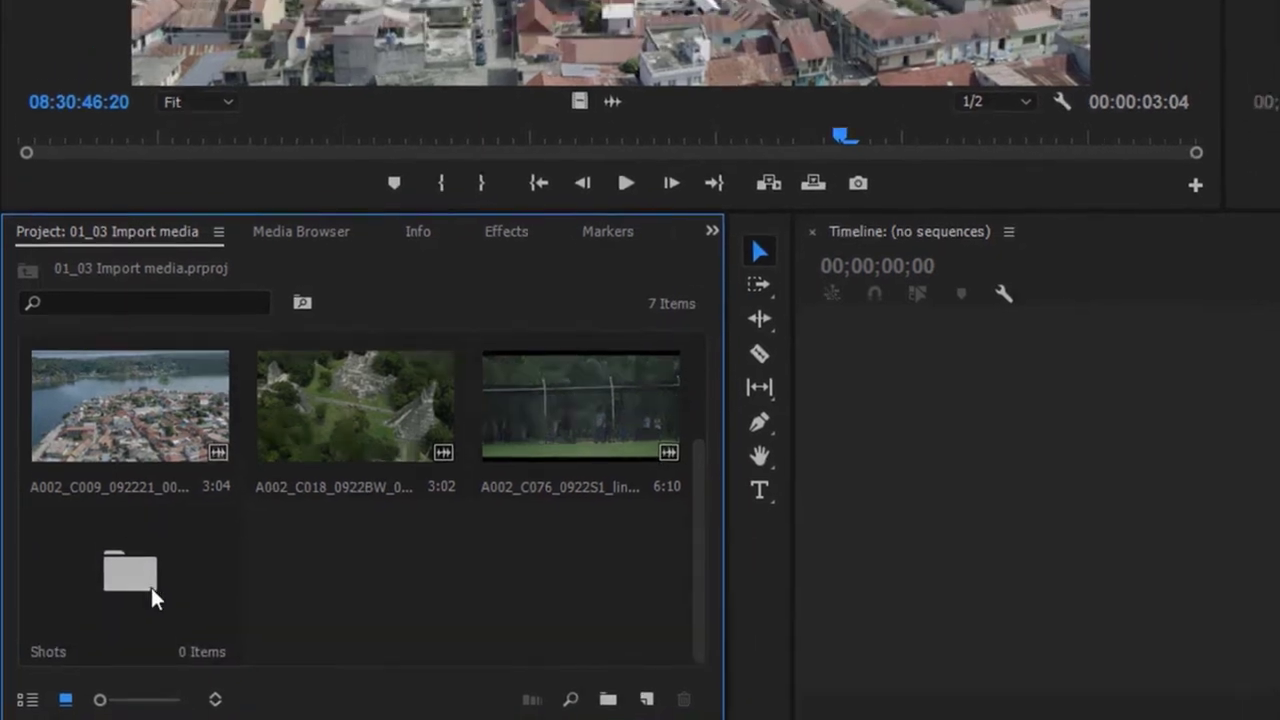
pyautogui.click(150, 556)
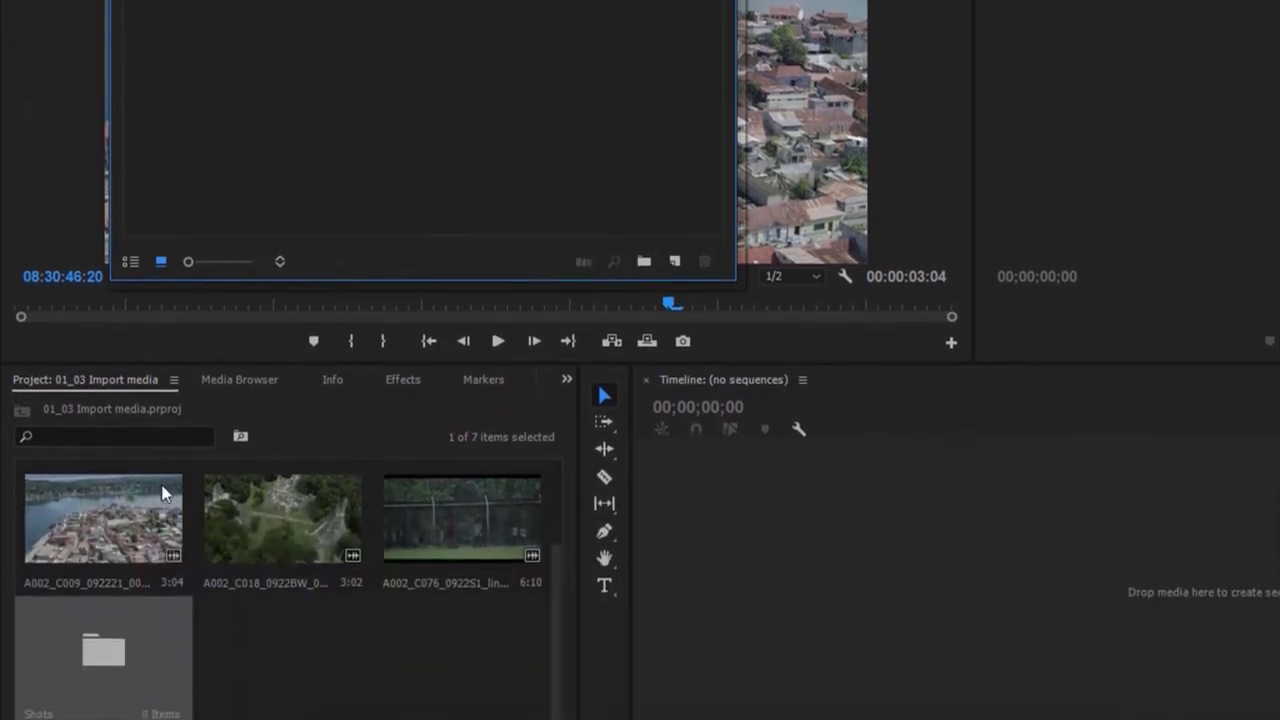
# Put the clips A002_C009, A002_C018 and A002_C076 into a new bin named Shots 2, and move its window away from the Shots bin.
pyautogui.click(145, 585)
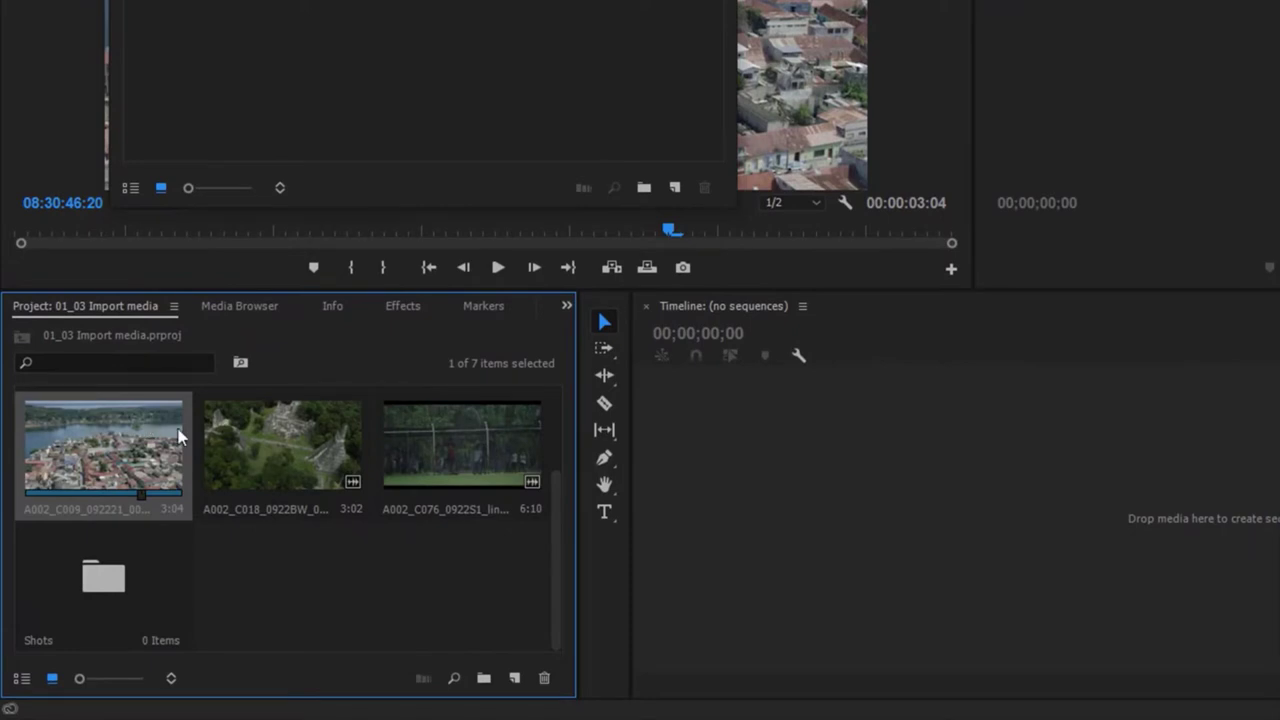
pyautogui.keyDown('shift'); pyautogui.click(444, 424); pyautogui.keyUp('shift')
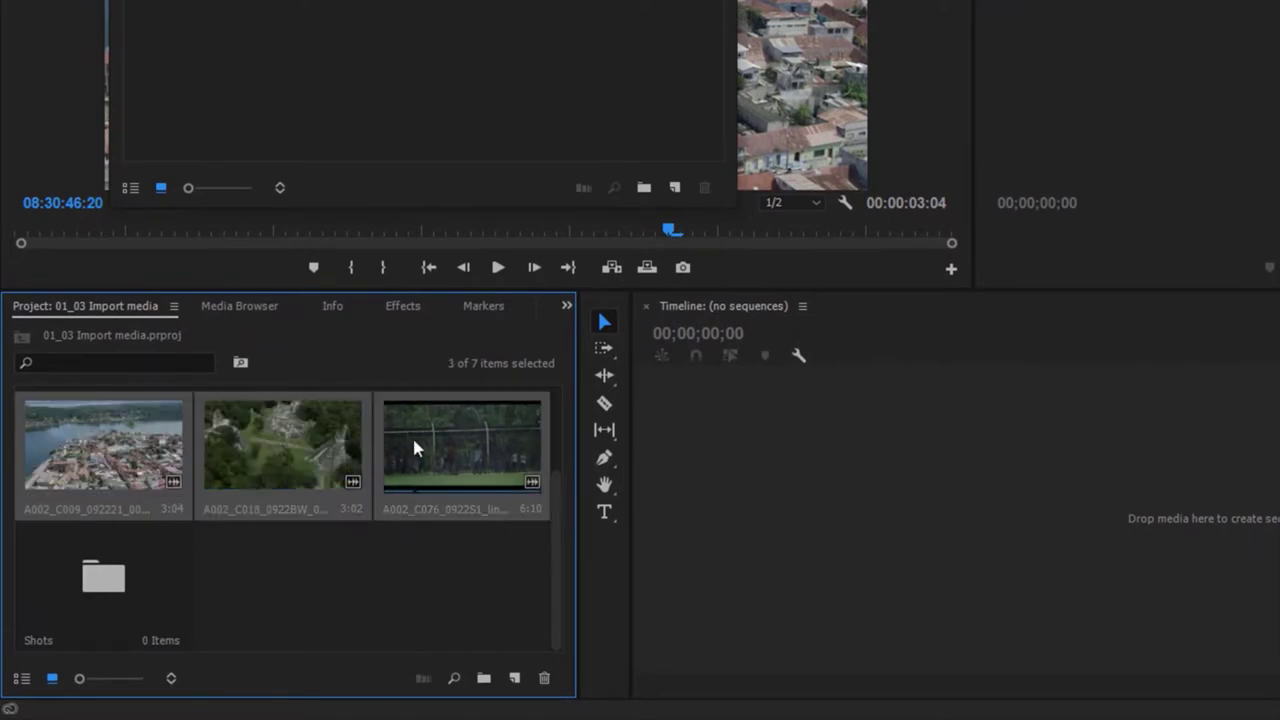
pyautogui.moveTo(415, 448); pyautogui.dragTo(483, 680)
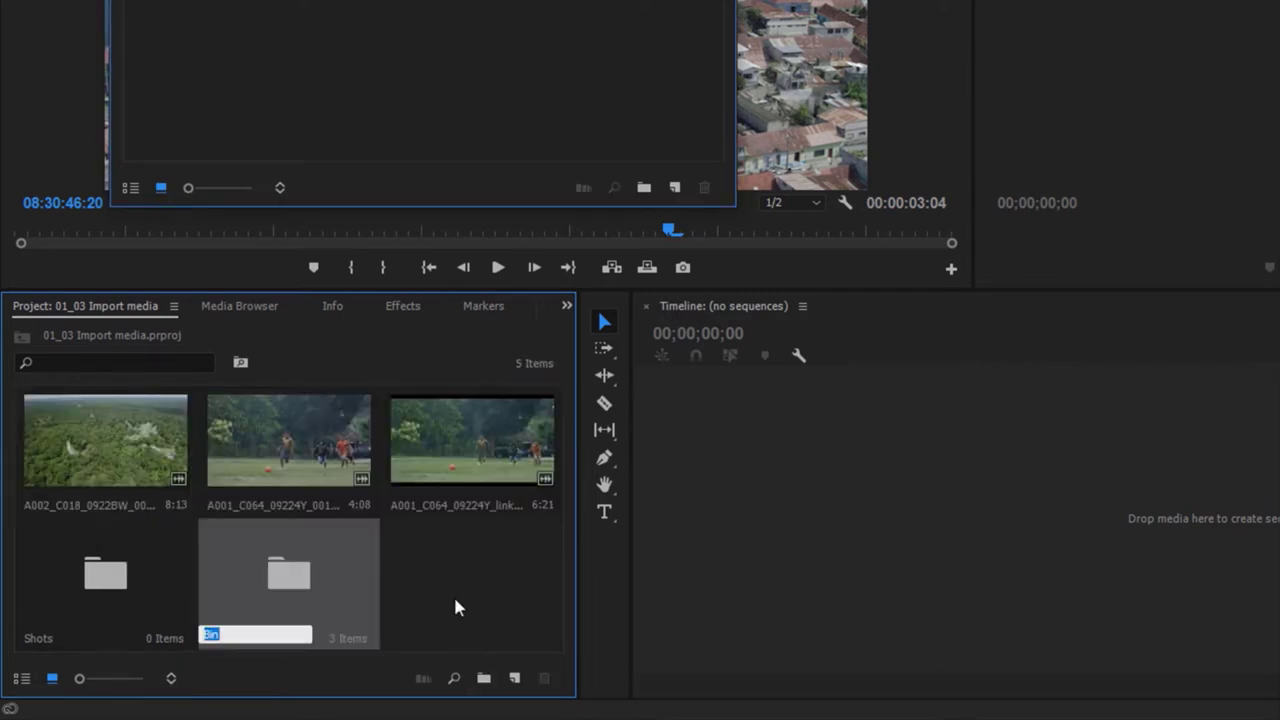
pyautogui.write('Shots')
pyautogui.press('Return')
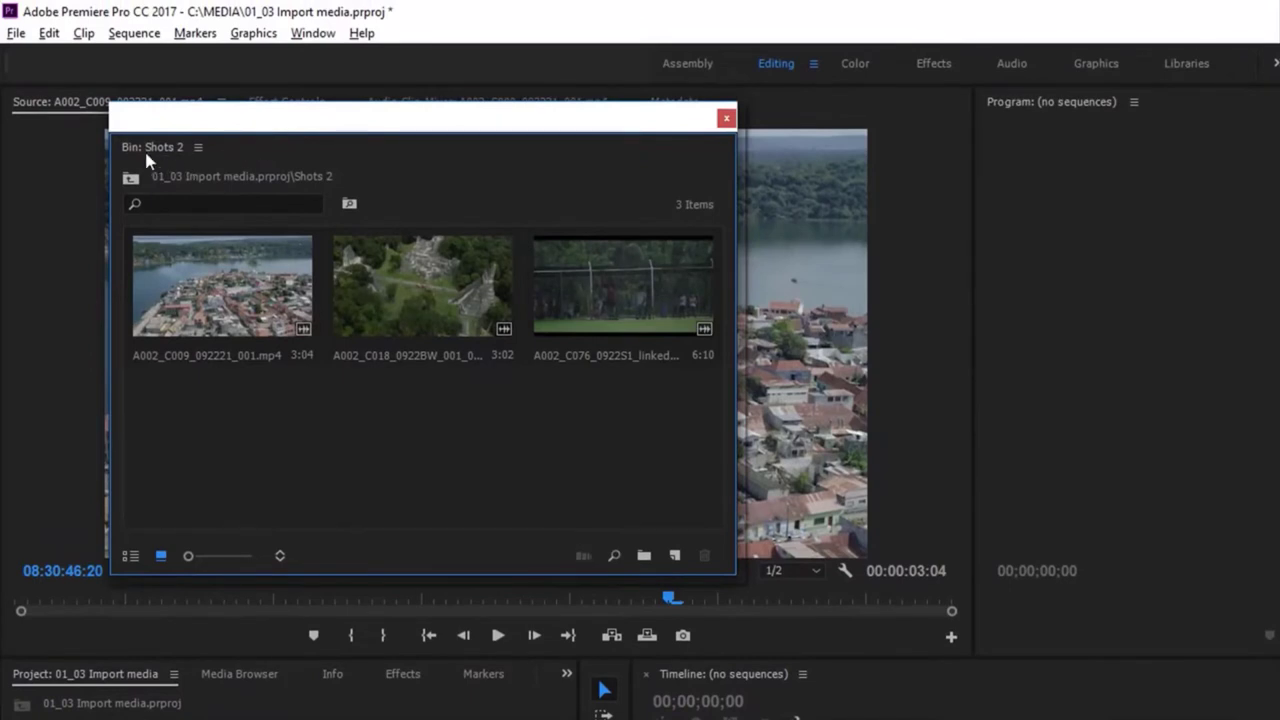
pyautogui.moveTo(236, 124); pyautogui.dragTo(622, 181)
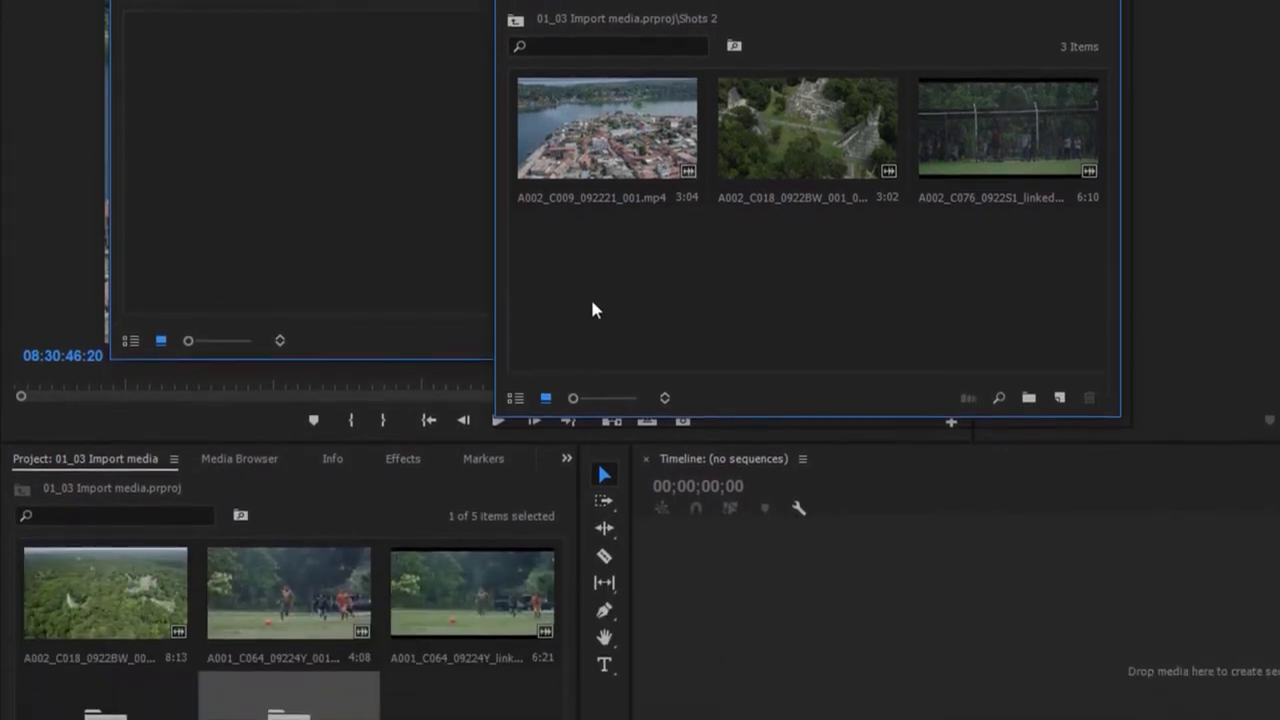
# Group the bins Shots and Shots 2 inside a new bin named Media and open that bin in its own window.
pyautogui.keyDown('ctrl'); pyautogui.click(86, 575); pyautogui.keyUp('ctrl')
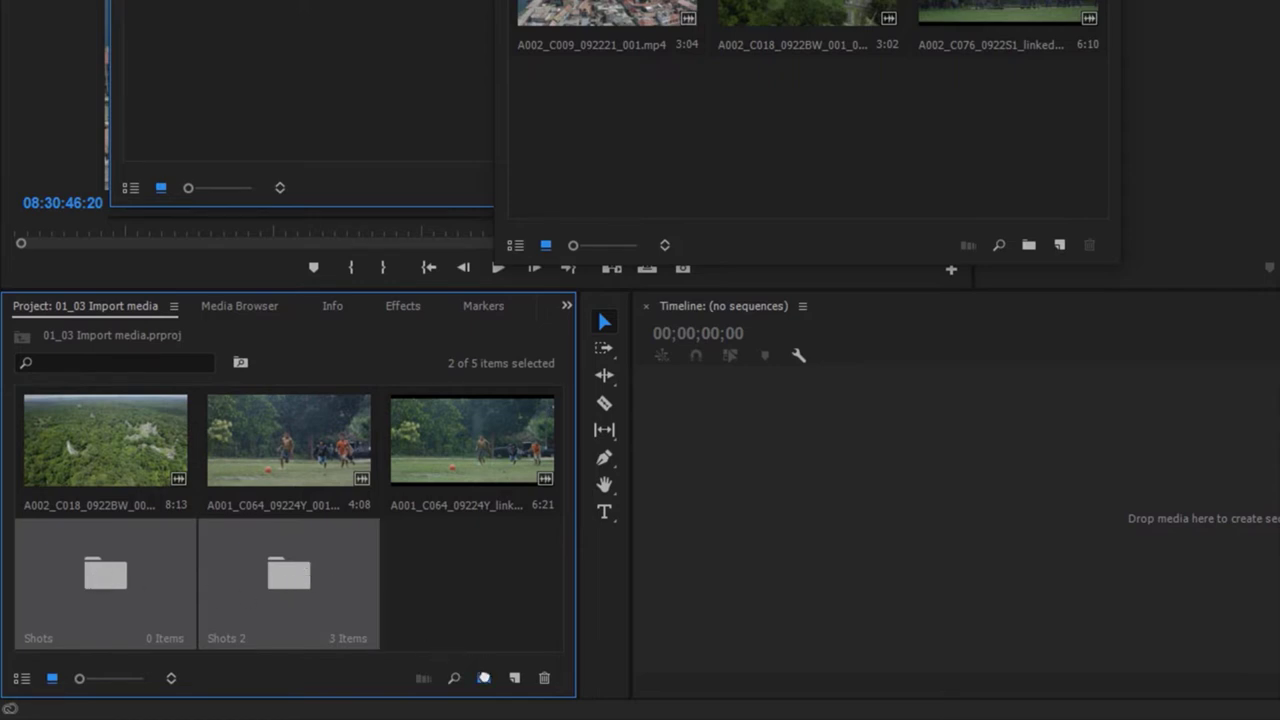
pyautogui.click(484, 678)
pyautogui.write('Media')
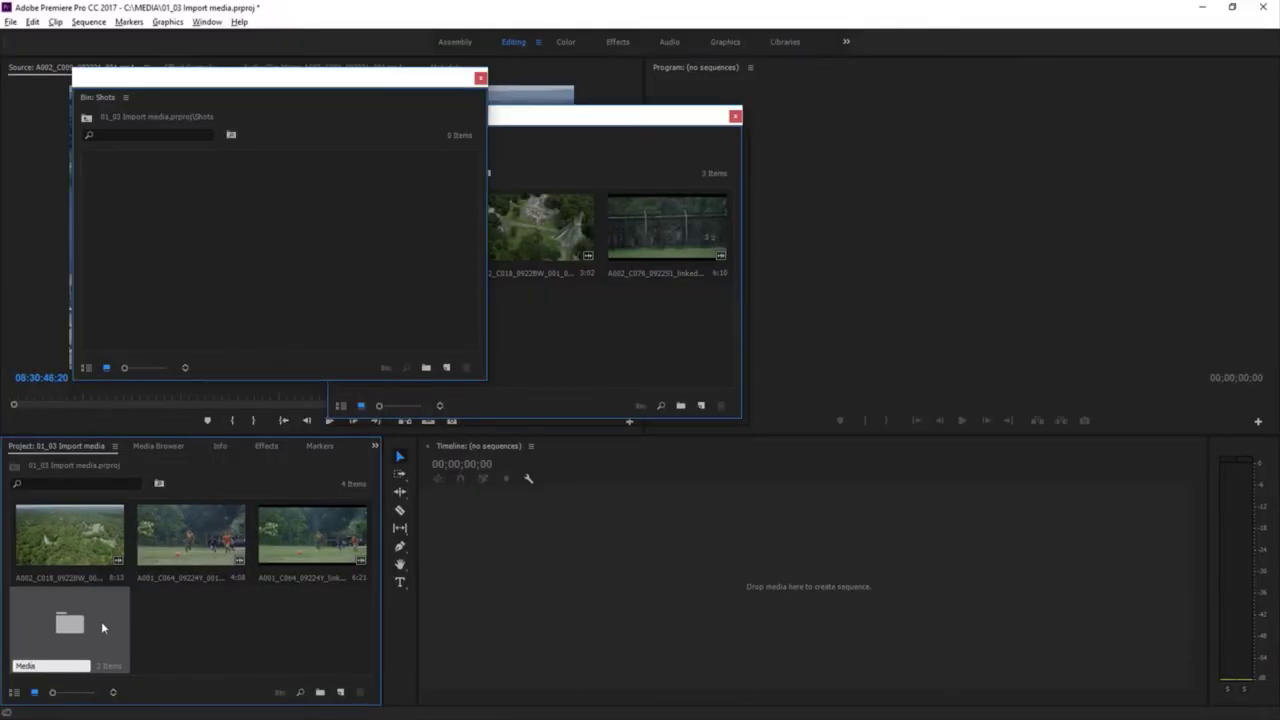
pyautogui.press('Return')
pyautogui.doubleClick(70, 624)
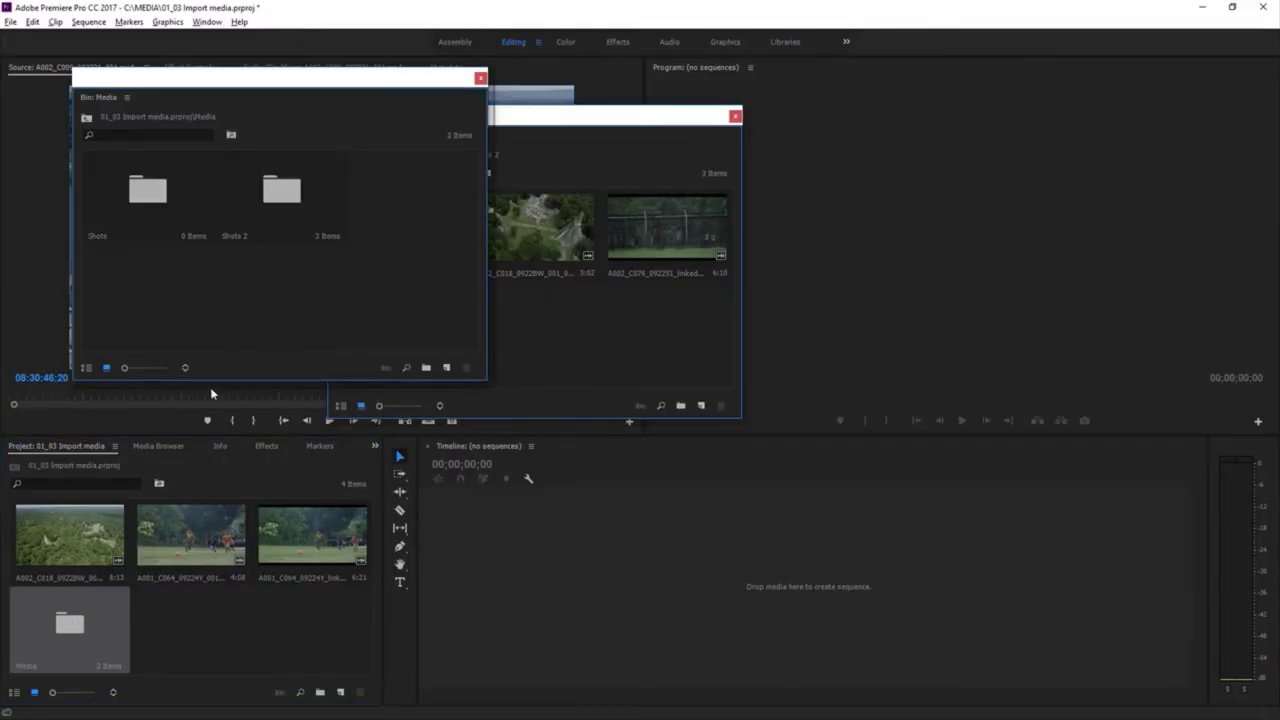
pyautogui.click(195, 196)
pyautogui.click(278, 198)
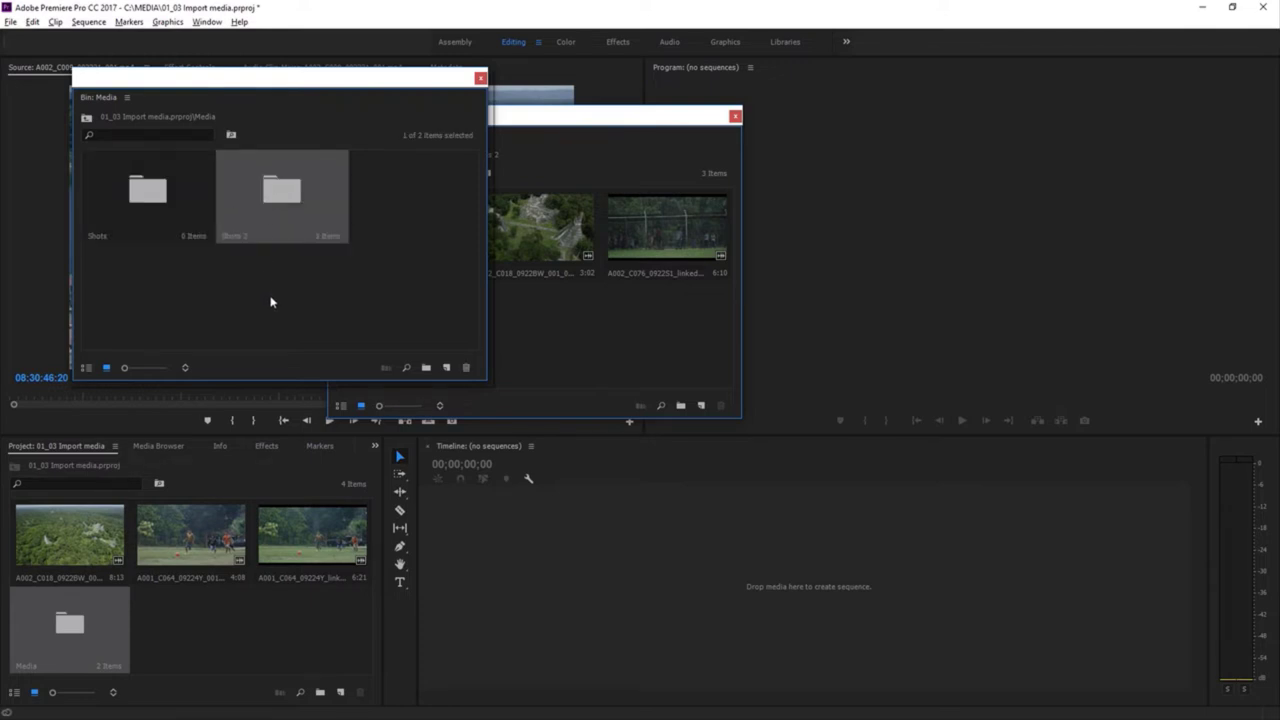
# Switch to File Explorer, rename the Media Files folder inside MEDIA as Media Files different, and return to Premiere Pro.
pyautogui.hotkey('alt', 'Tab')
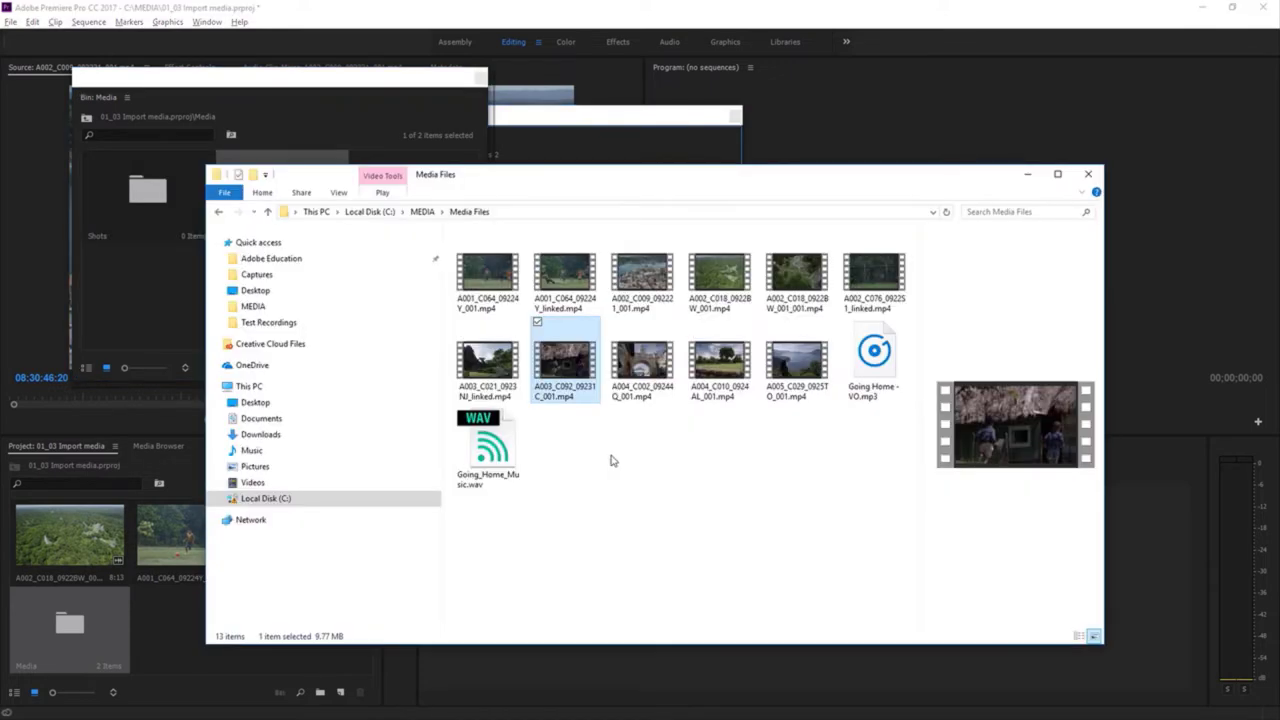
pyautogui.click(421, 212)
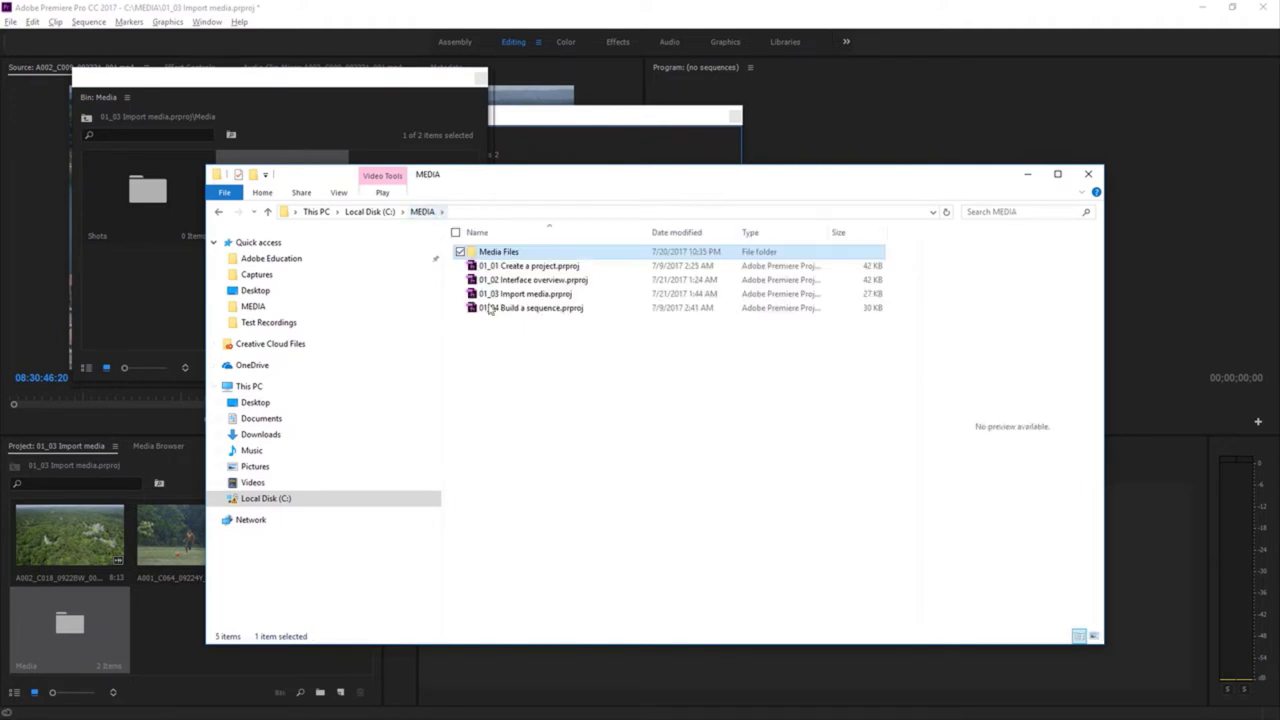
pyautogui.click(490, 254)
pyautogui.press('End')
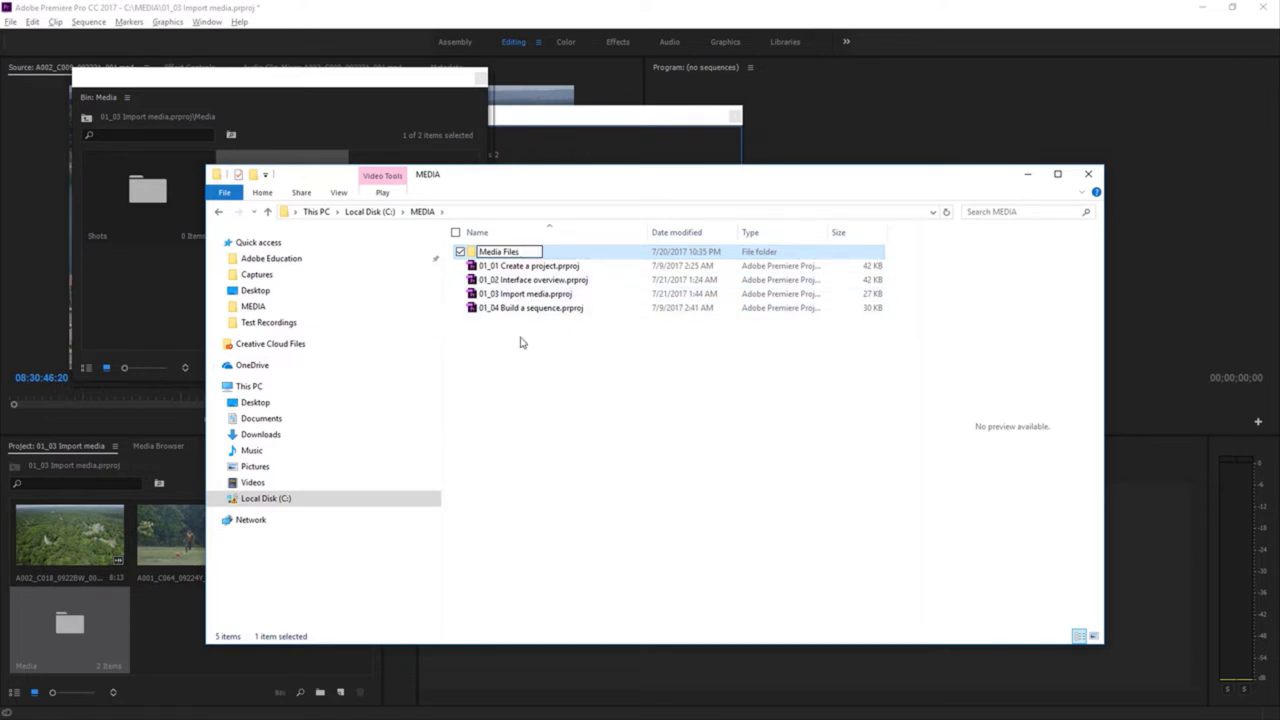
pyautogui.write('different')
pyautogui.press('Return')
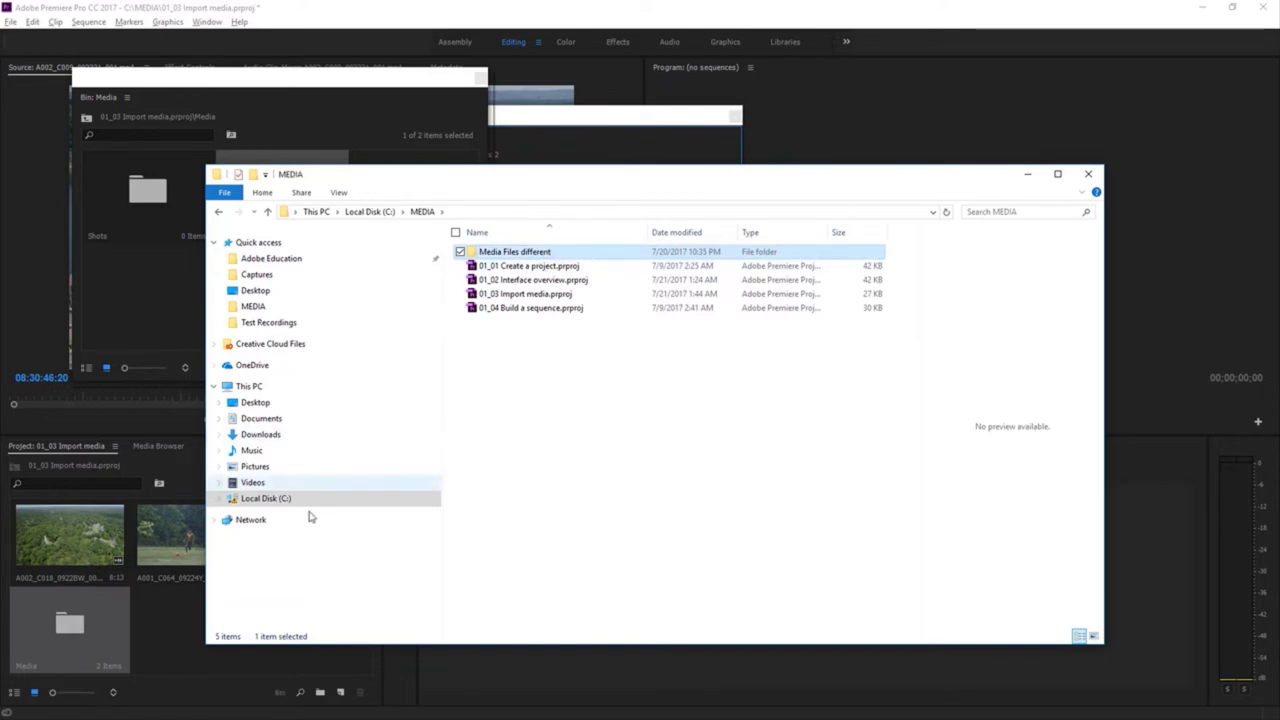
pyautogui.click(188, 606)
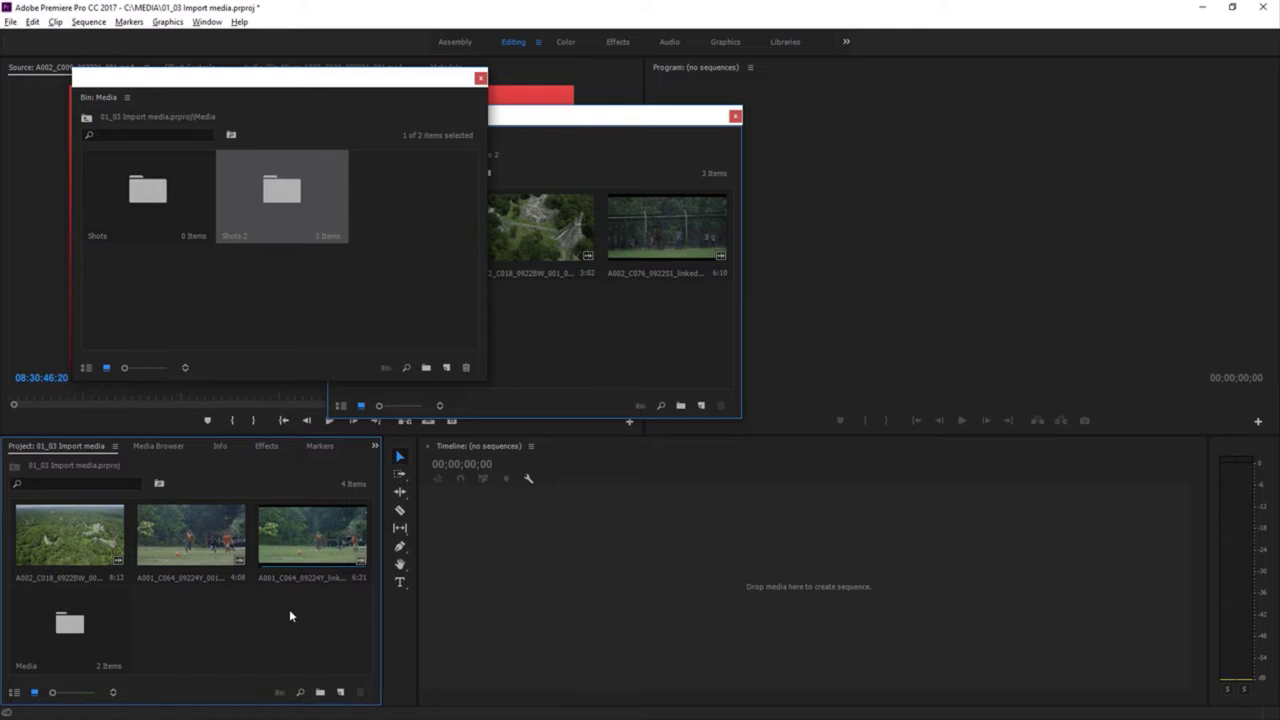
# Open the clip A001_C064_09224Y_linked.mp4 in the Source Monitor and close the floating bin windows.
pyautogui.doubleClick(316, 523)
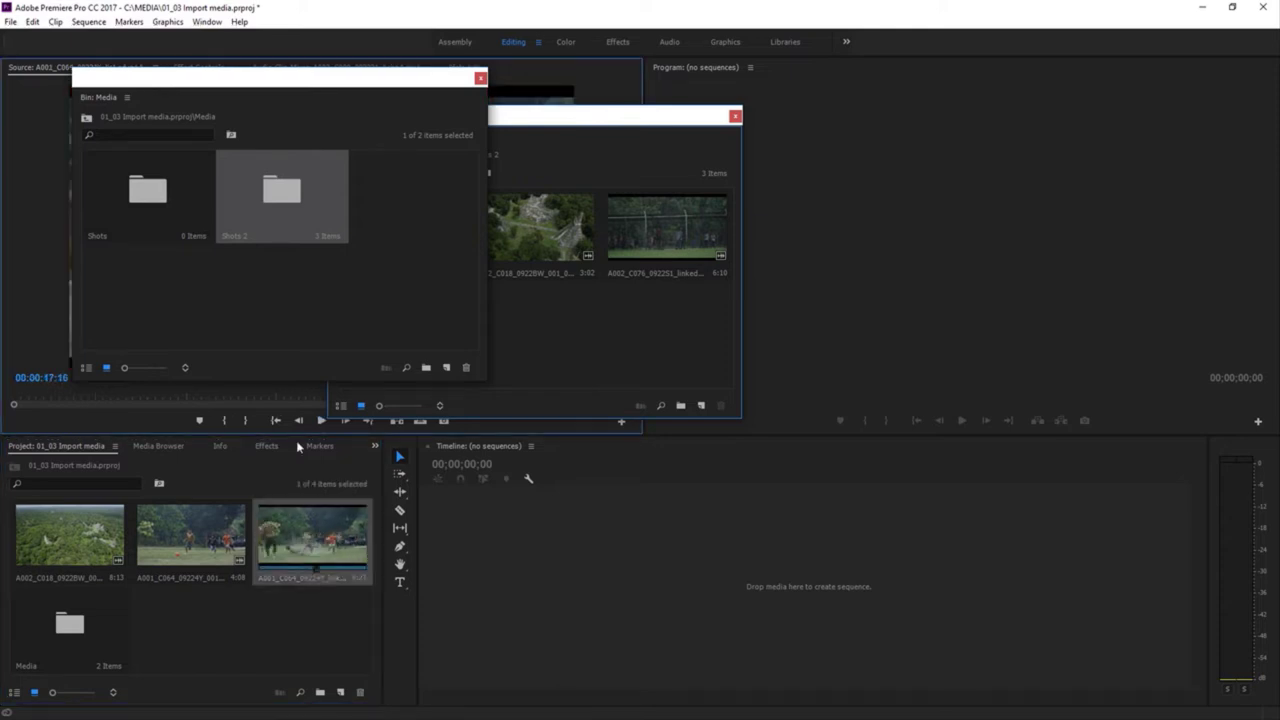
pyautogui.moveTo(263, 83); pyautogui.dragTo(294, 353)
pyautogui.click(511, 347)
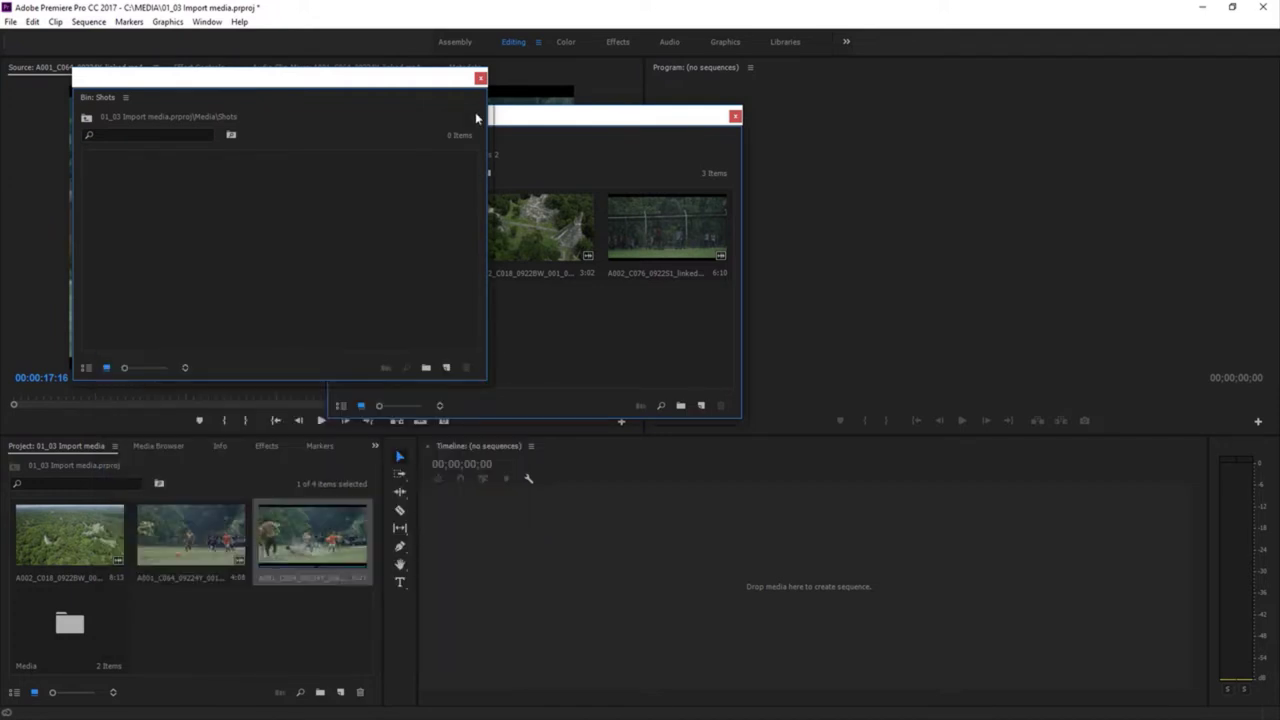
pyautogui.click(480, 78)
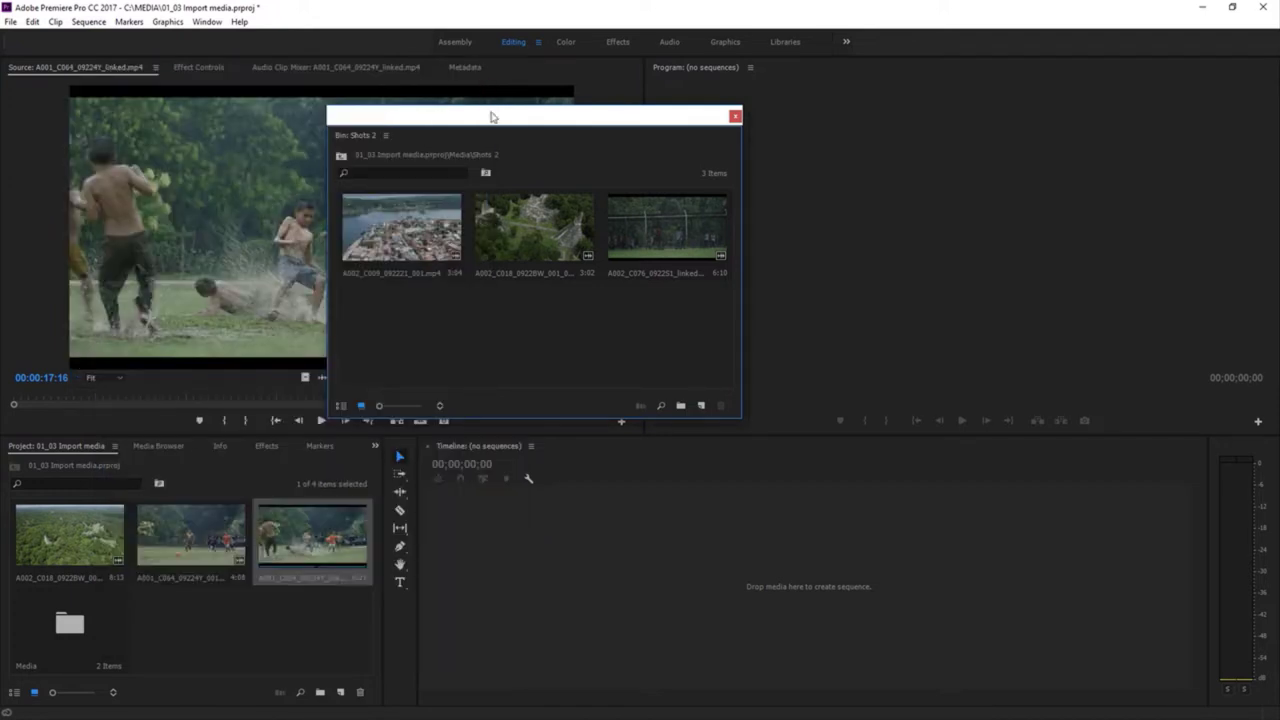
pyautogui.click(735, 116)
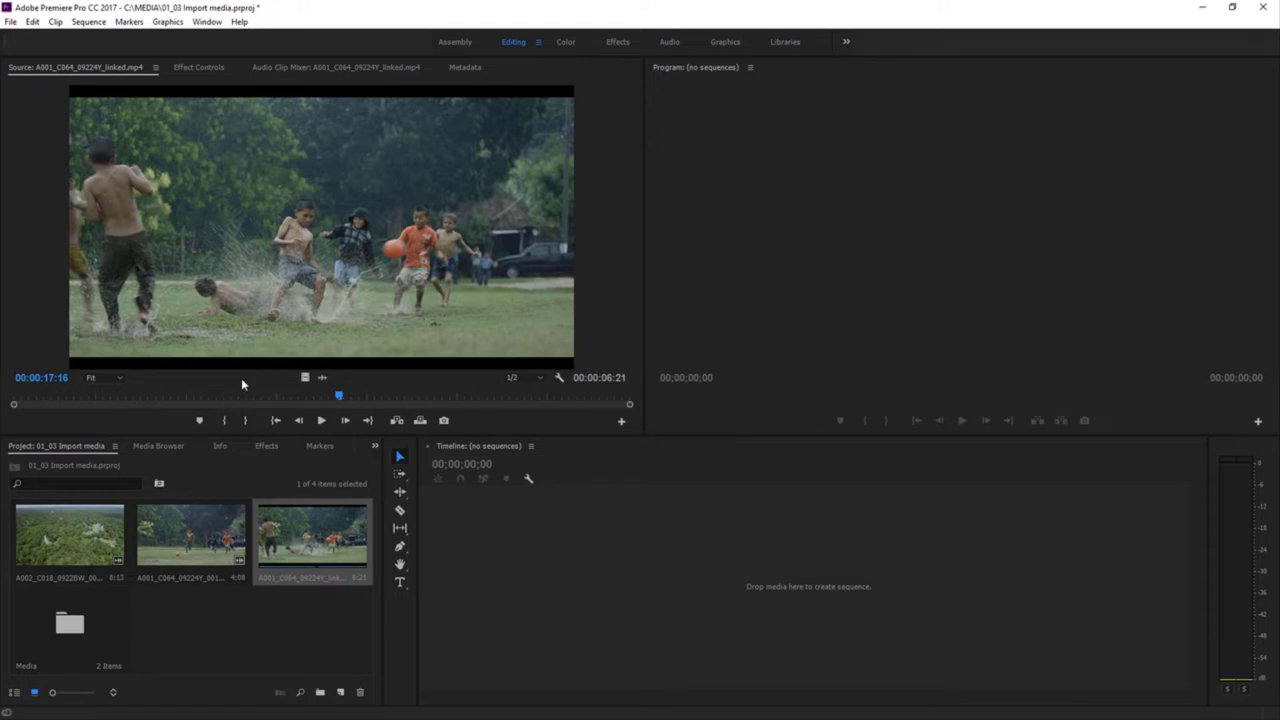
# Check the MEDIA folder in File Explorer, reveal the source file of clip A002_C018_0922BW_001.mp4 there, and return to Premiere Pro.
pyautogui.hotkey('alt', 'Tab')
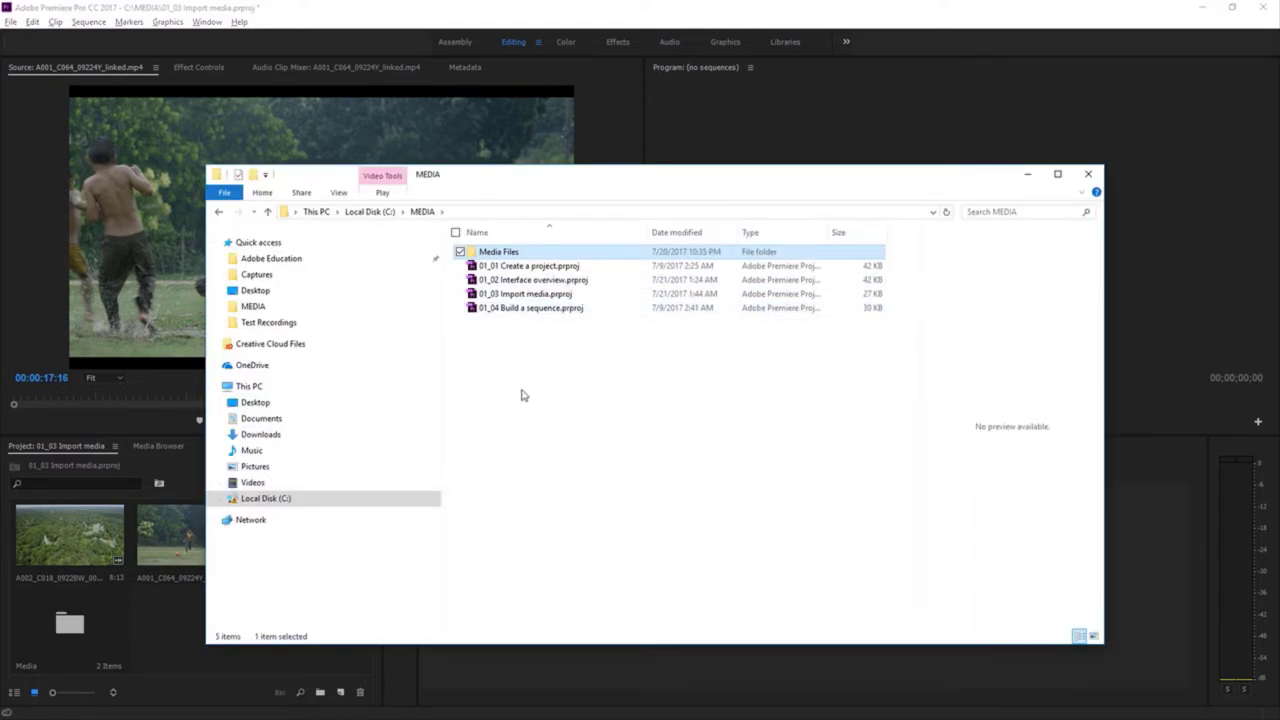
pyautogui.click(175, 608)
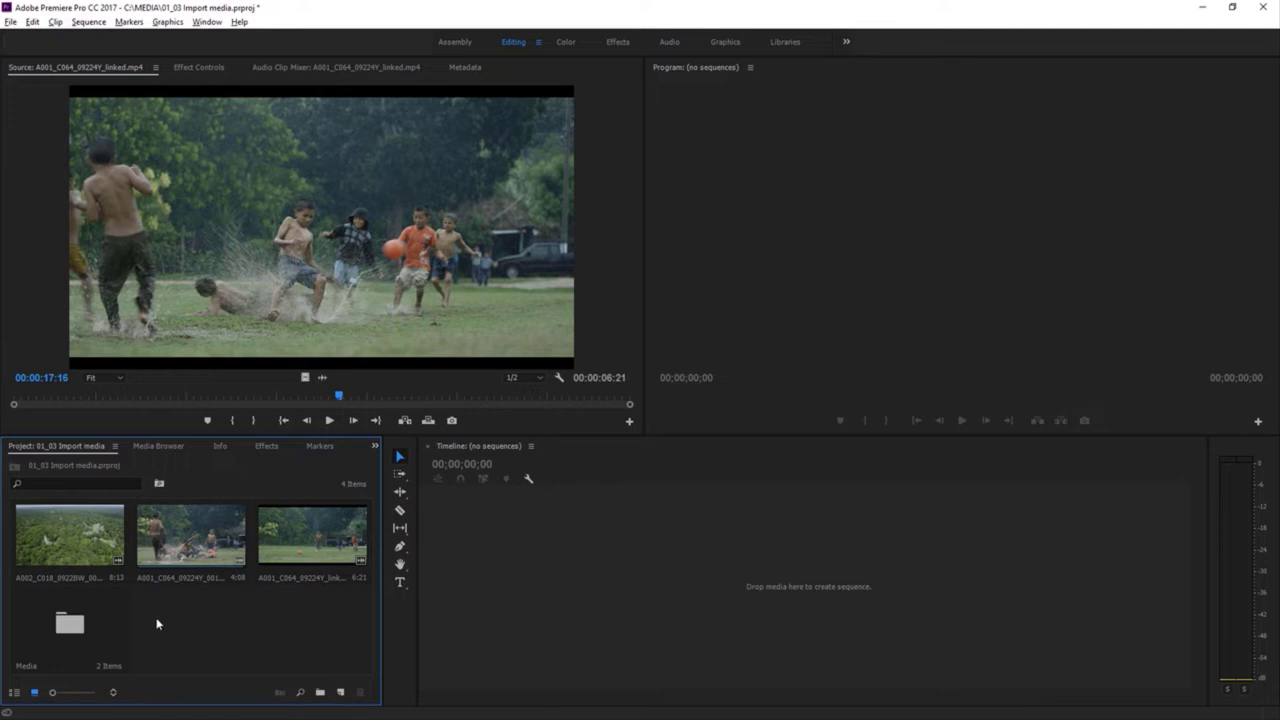
pyautogui.rightClick(76, 533)
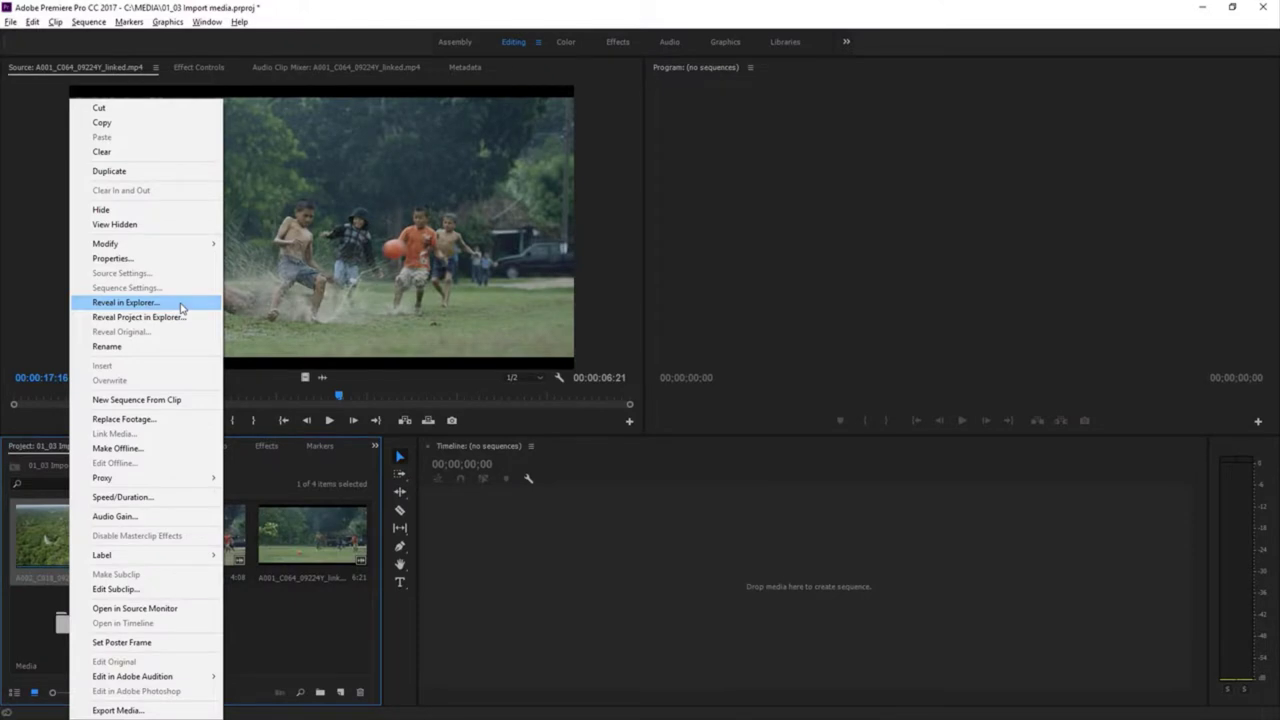
pyautogui.click(313, 296)
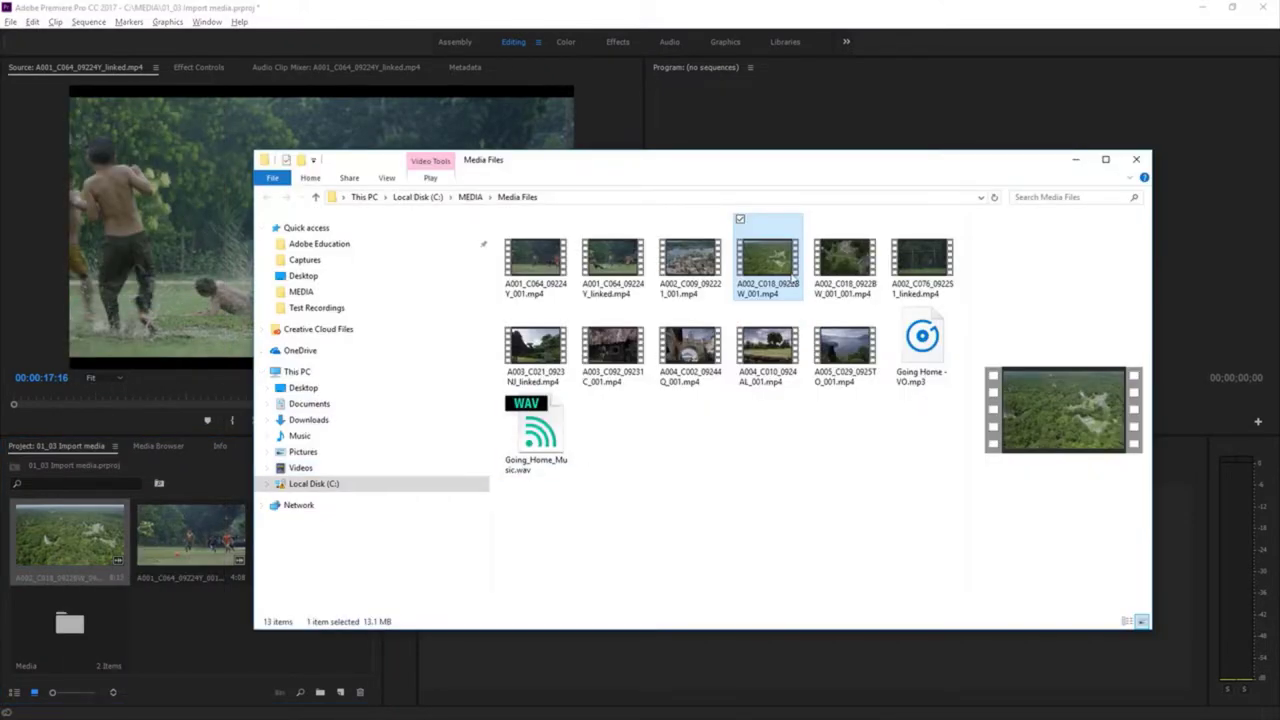
pyautogui.click(194, 625)
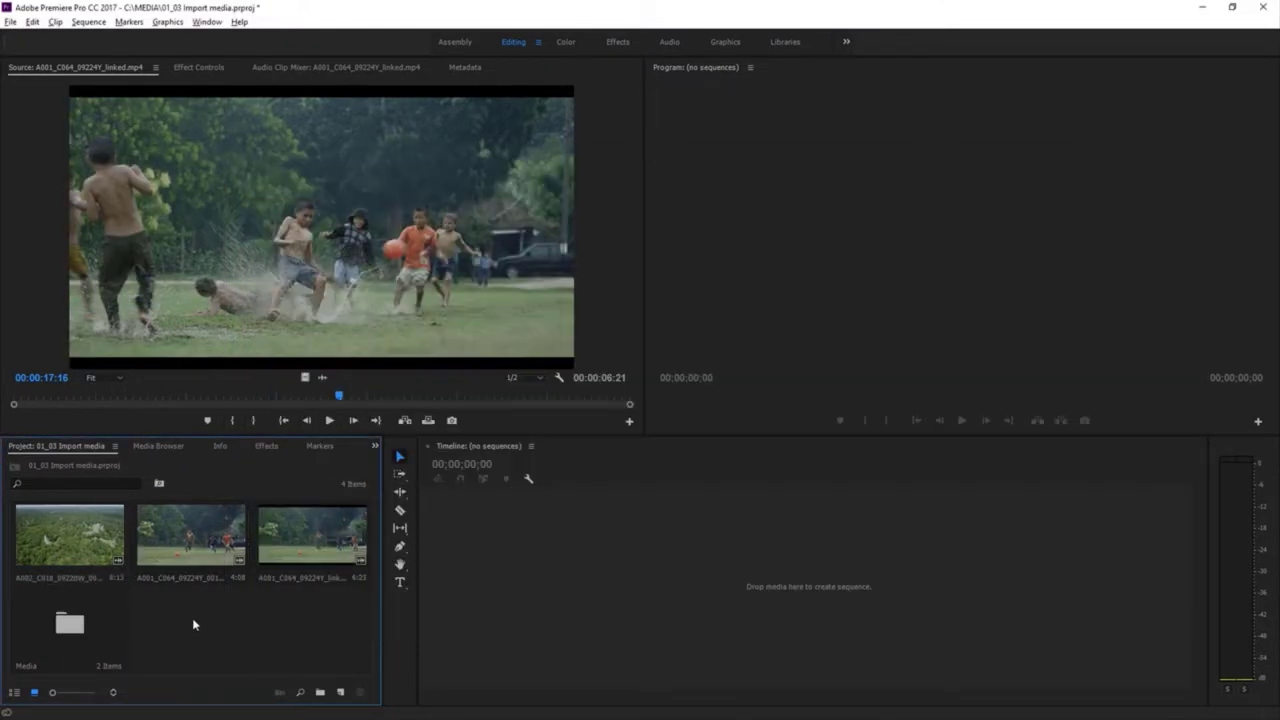
# Rename the clip A002_C018_0922BW_001.mp4 in the project as Trees.
pyautogui.click(47, 578)
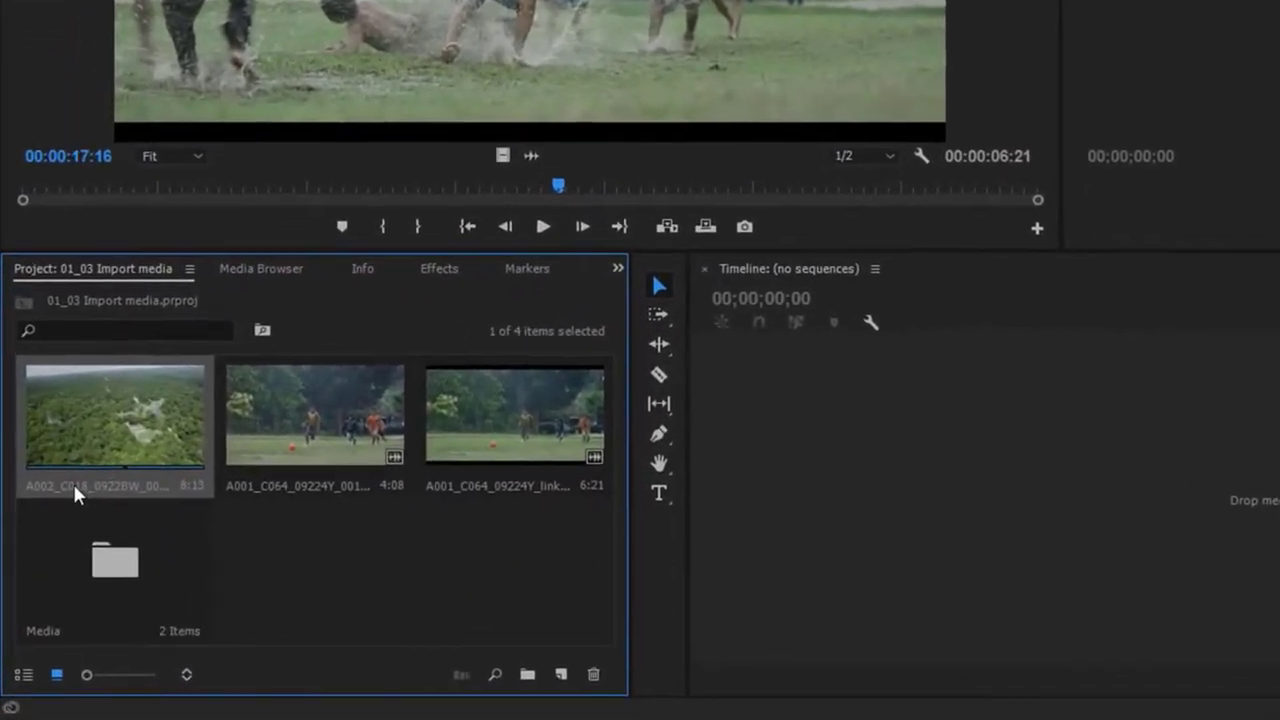
pyautogui.click(75, 484)
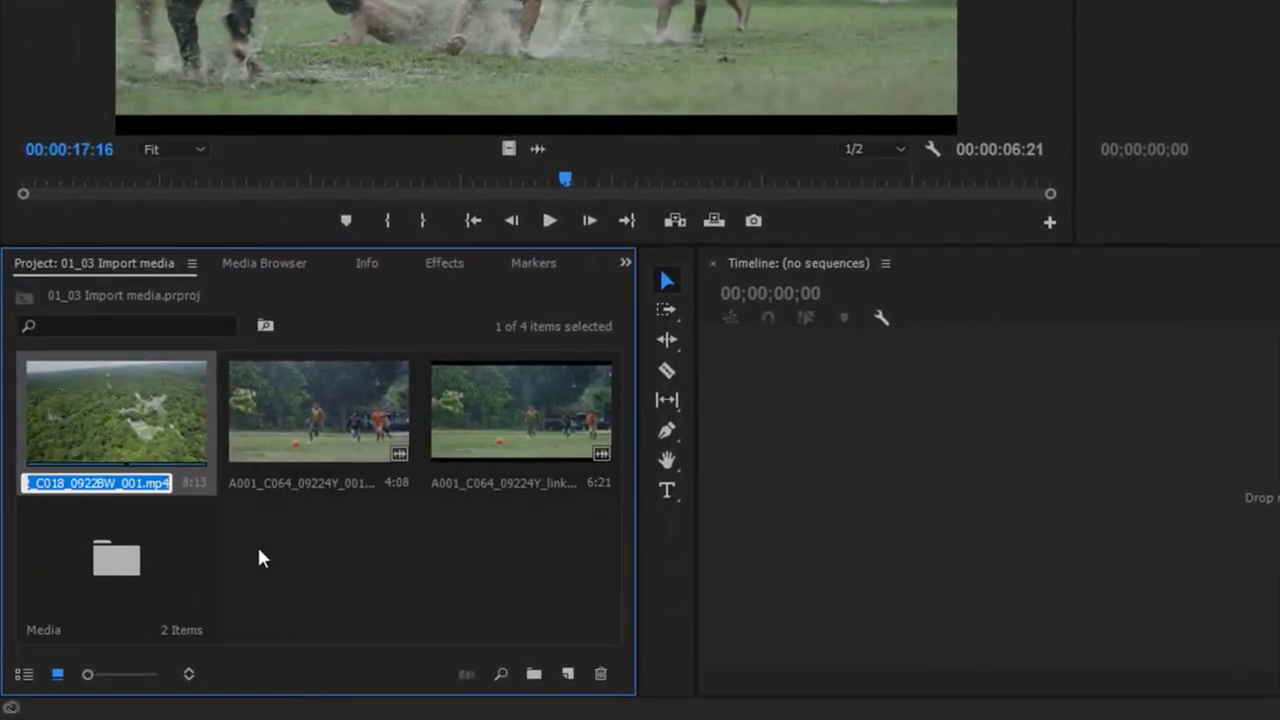
pyautogui.write('Trees')
pyautogui.click(408, 580)
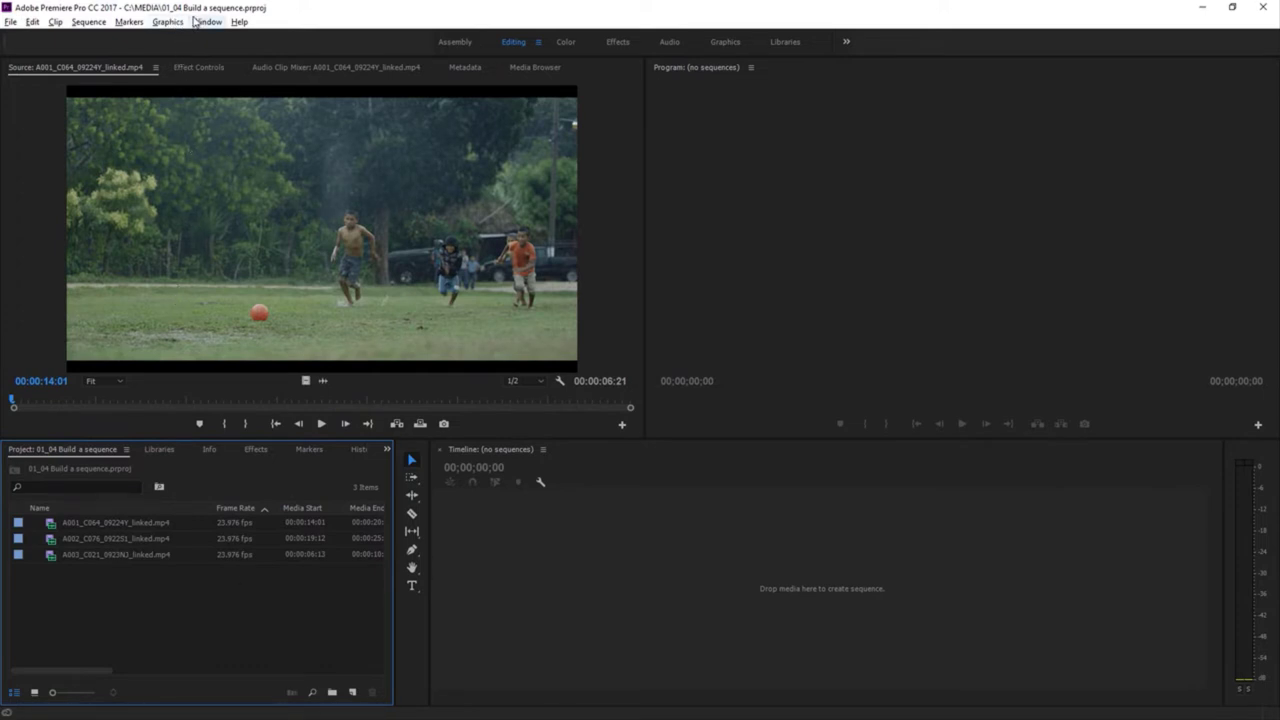
# Check the project files in File Explorer, return to the 01_04 Build a sequence project, and display its clips as thumbnails in icon view.
pyautogui.hotkey('alt', 'Tab')
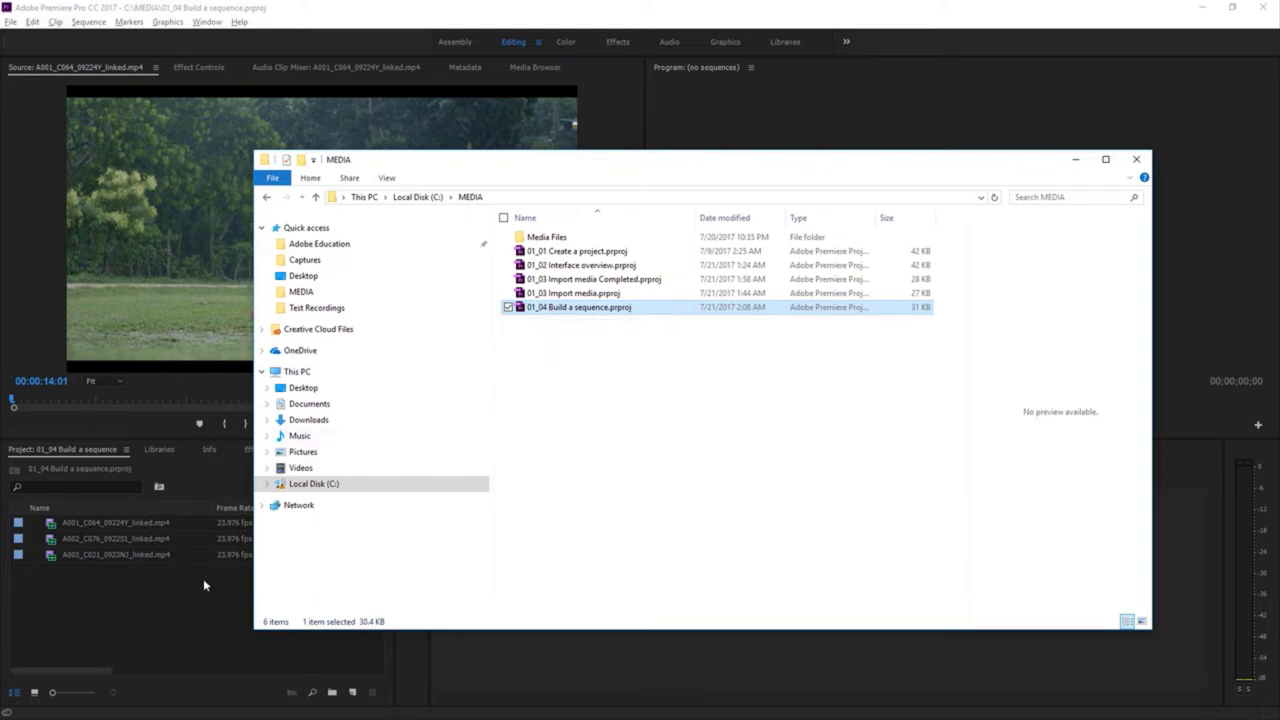
pyautogui.click(166, 601)
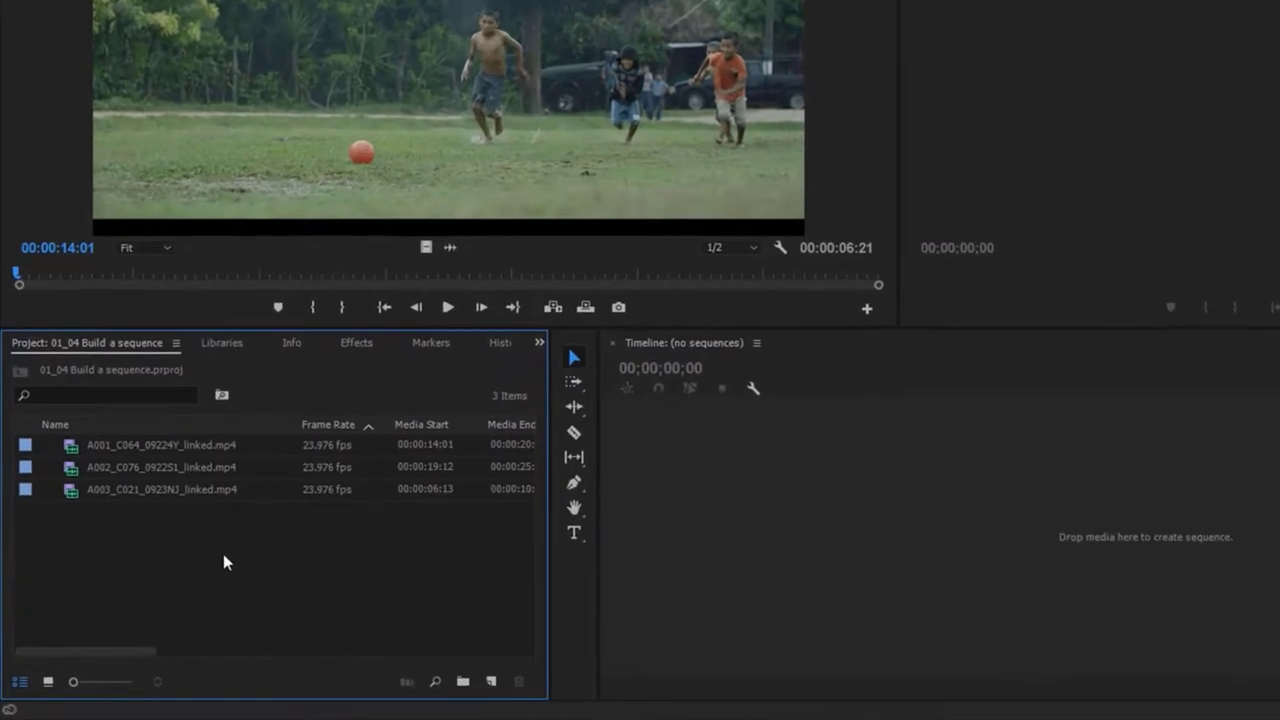
pyautogui.click(70, 489)
pyautogui.click(70, 467)
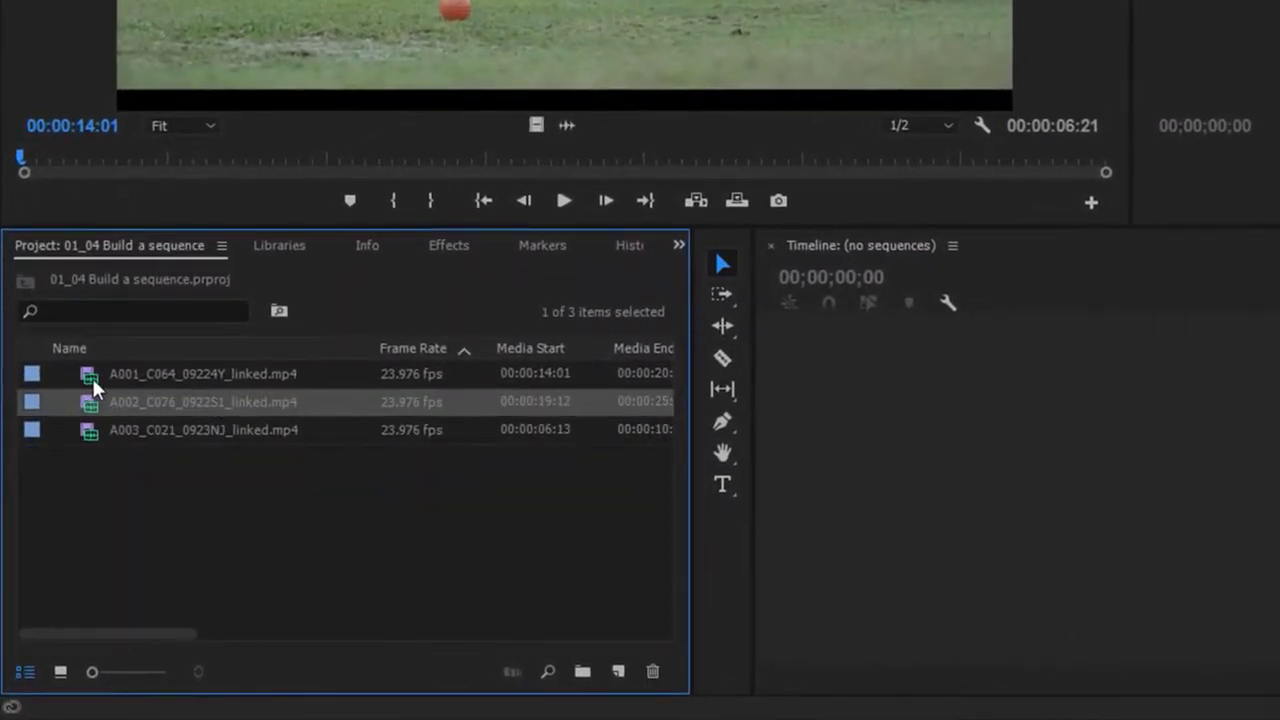
pyautogui.click(92, 376)
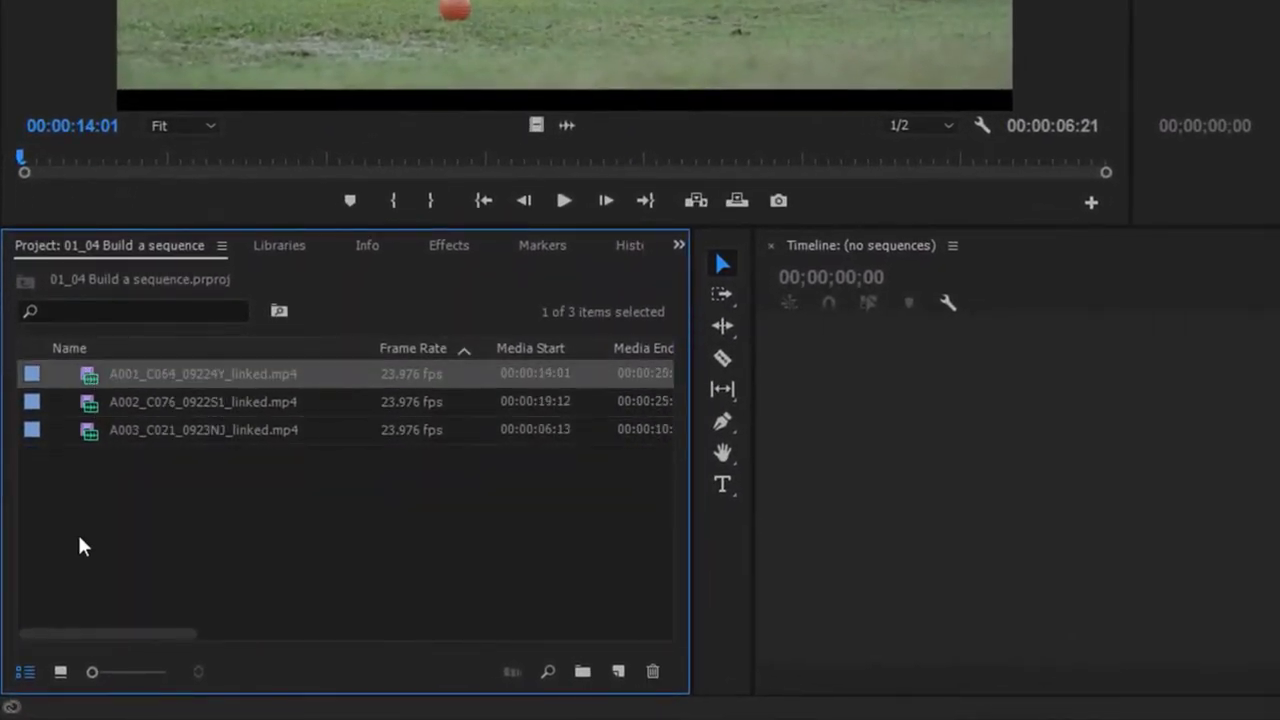
pyautogui.click(60, 672)
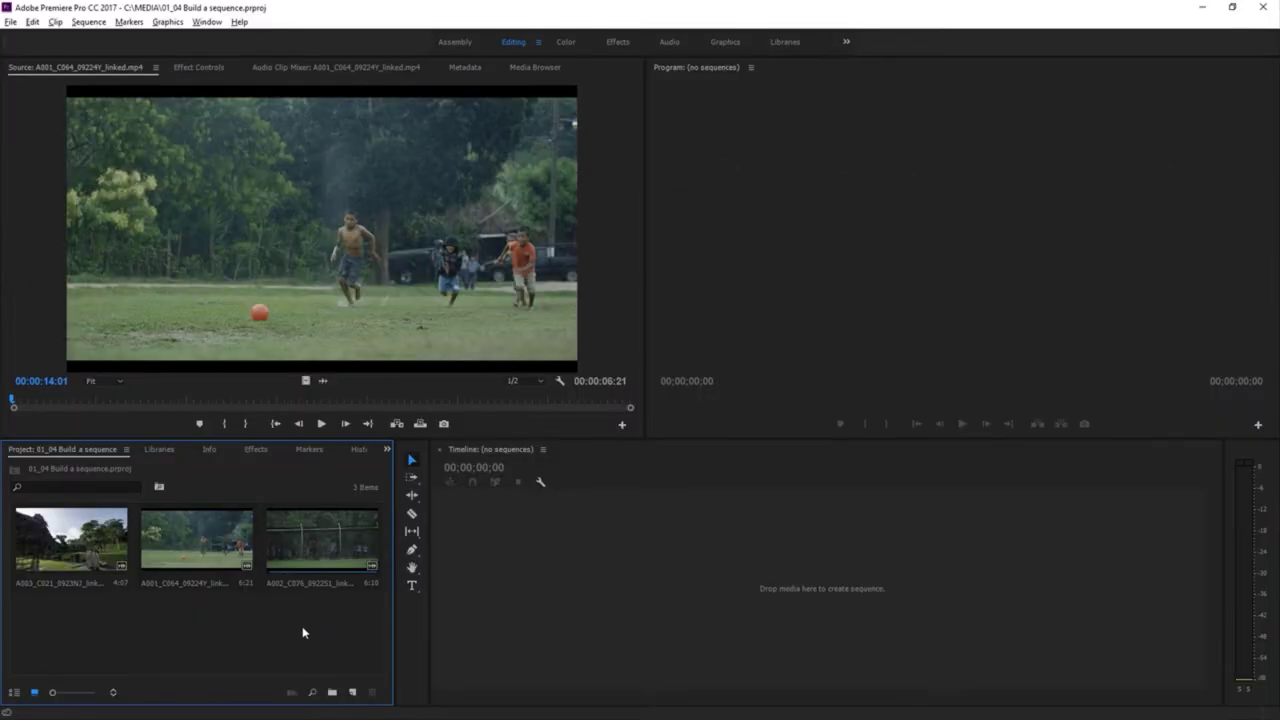
# Create a sequence from all three clips on the empty timeline and select each clip in it one after another.
pyautogui.moveTo(305, 626); pyautogui.dragTo(97, 527)
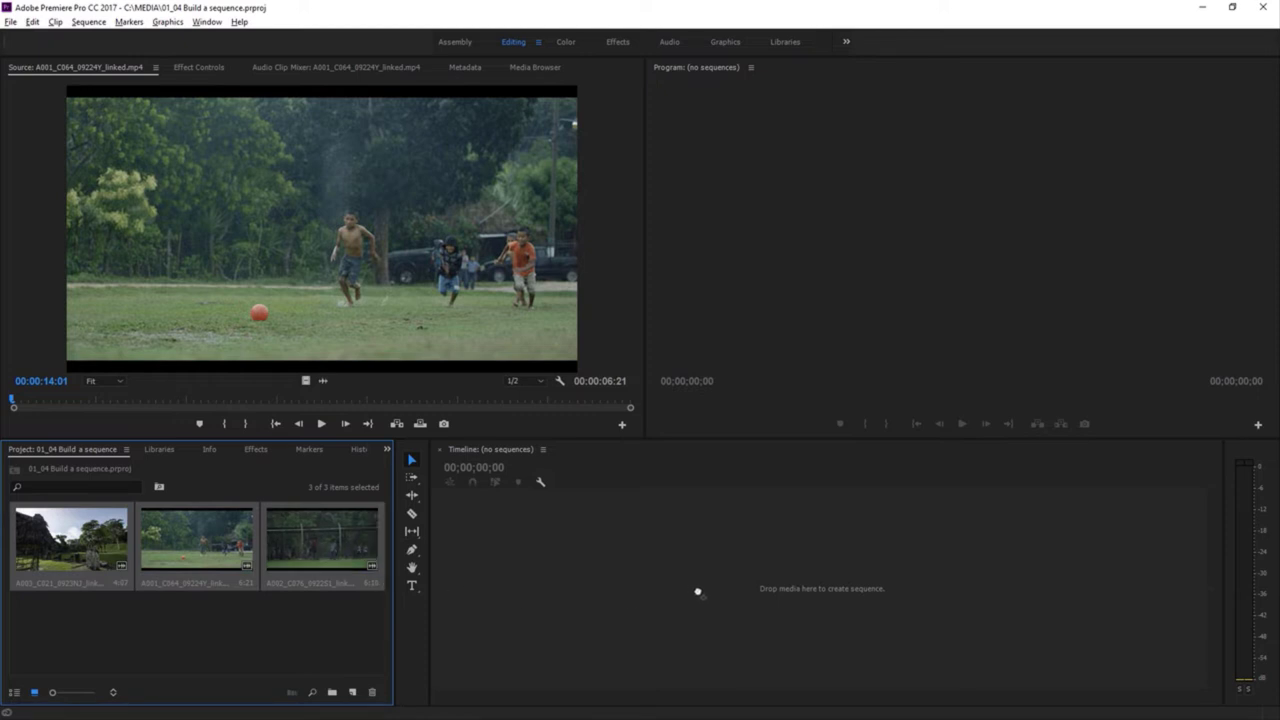
pyautogui.moveTo(699, 596); pyautogui.dragTo(690, 603)
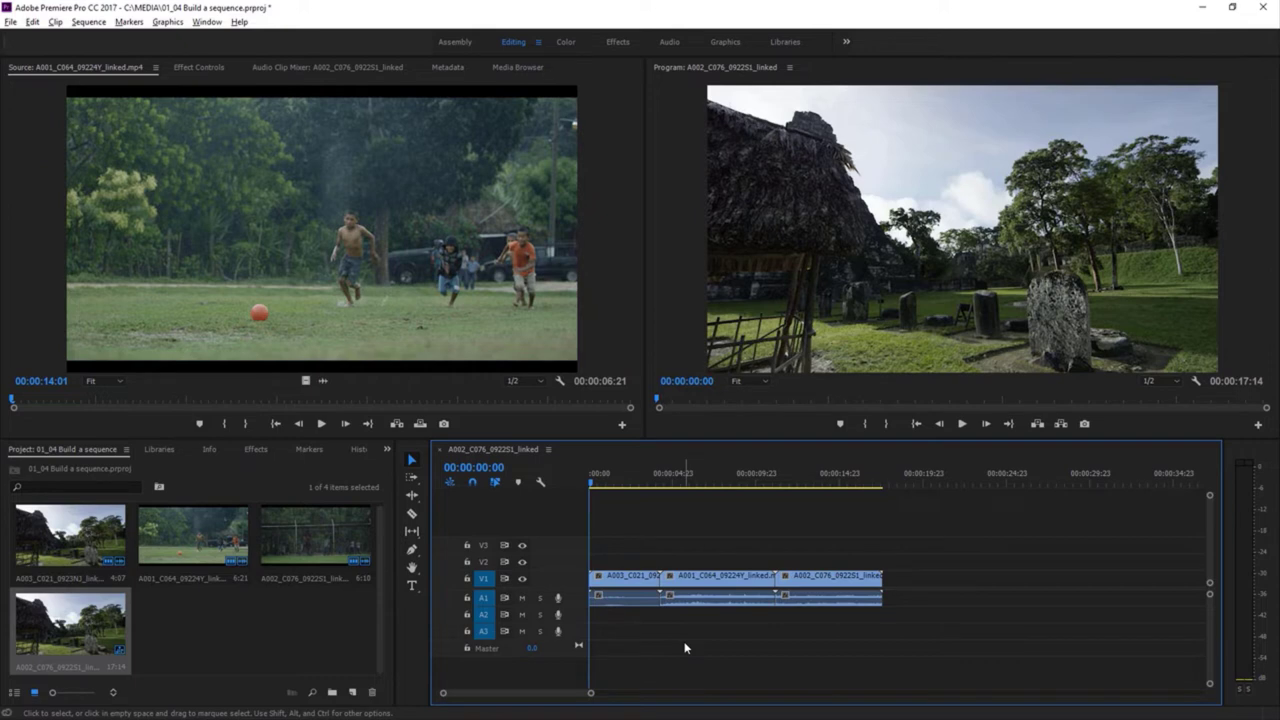
pyautogui.click(628, 591)
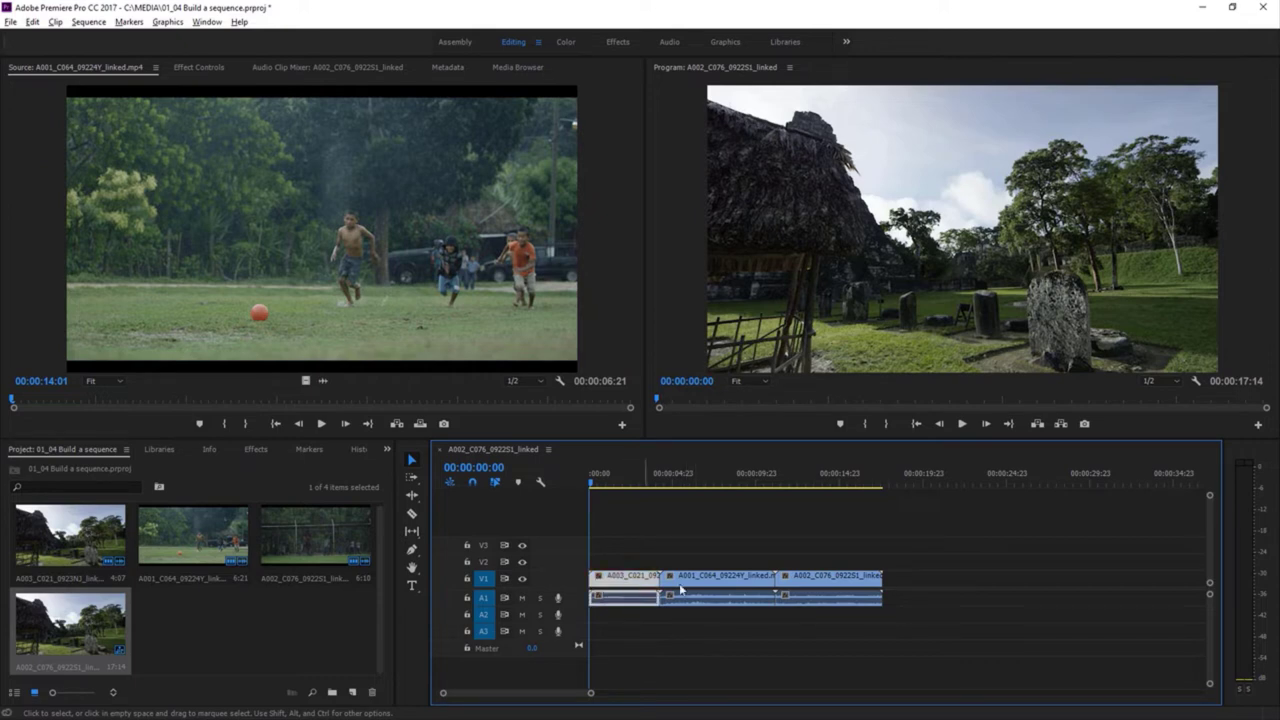
pyautogui.click(703, 587)
pyautogui.click(830, 586)
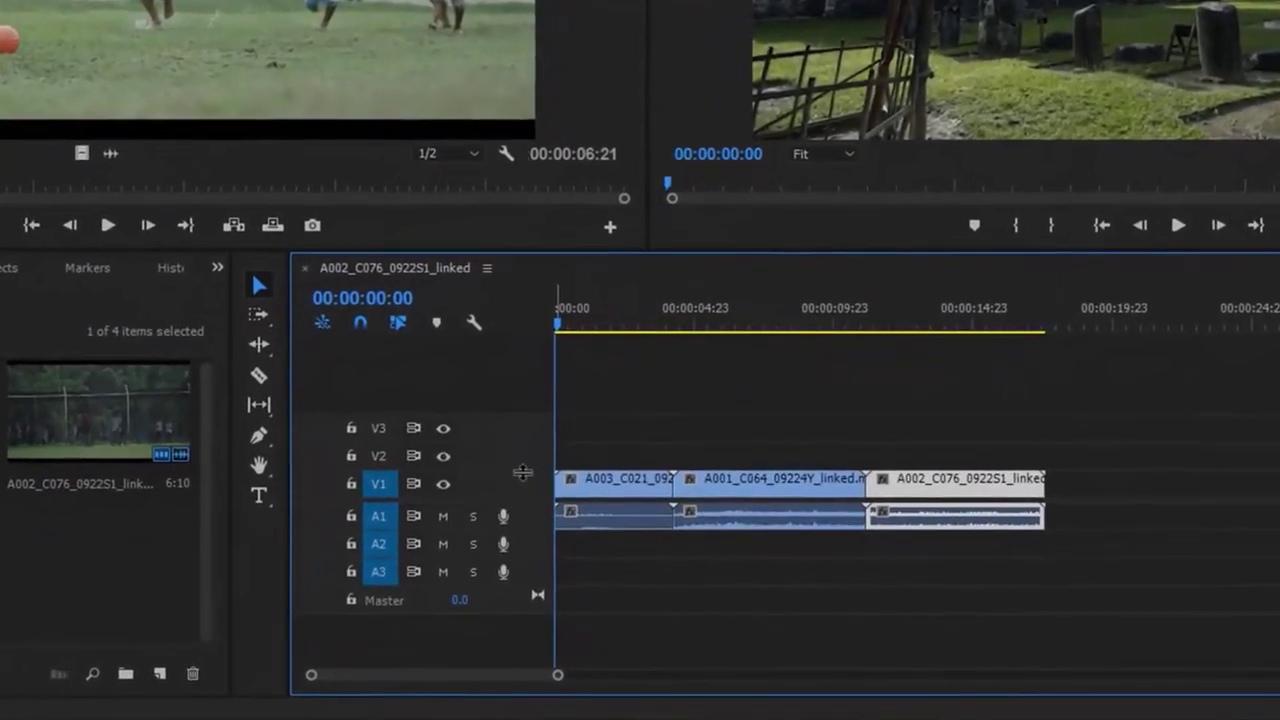
# Make video track V1 taller to show clip thumbnails and move the playhead to 00:00:01:17 in the first clip.
pyautogui.moveTo(522, 472); pyautogui.dragTo(521, 431)
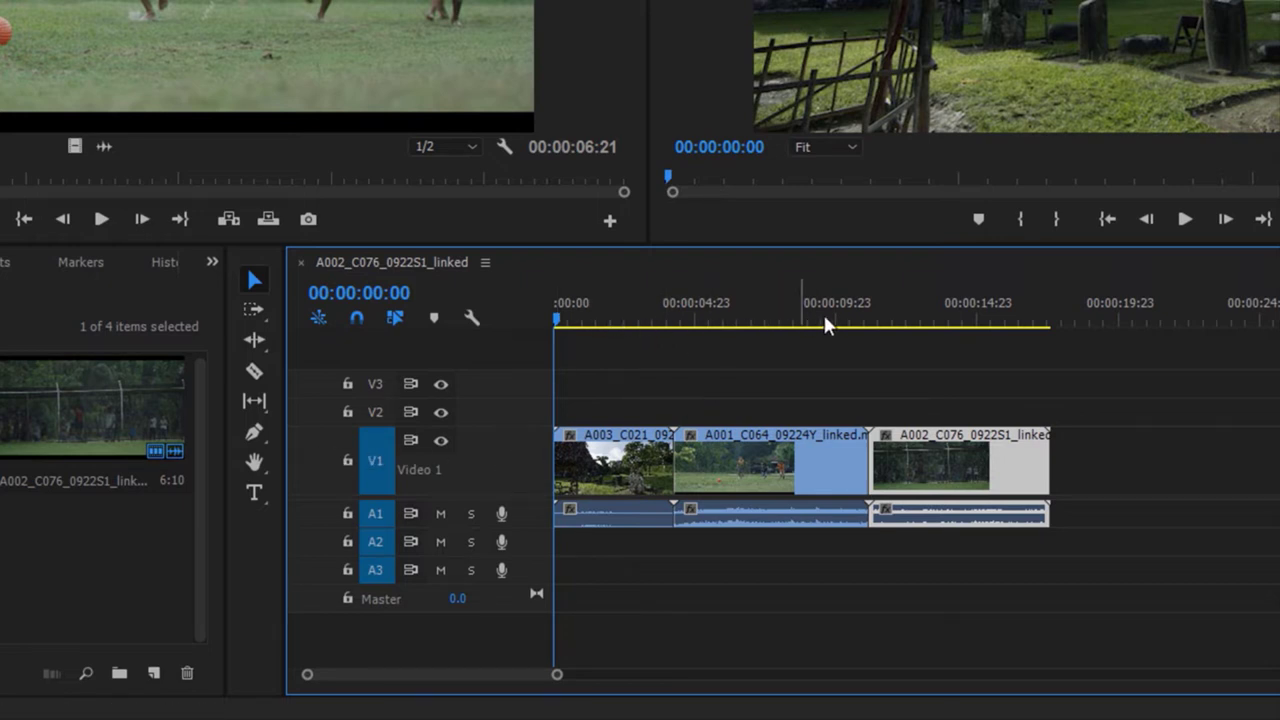
pyautogui.click(605, 312)
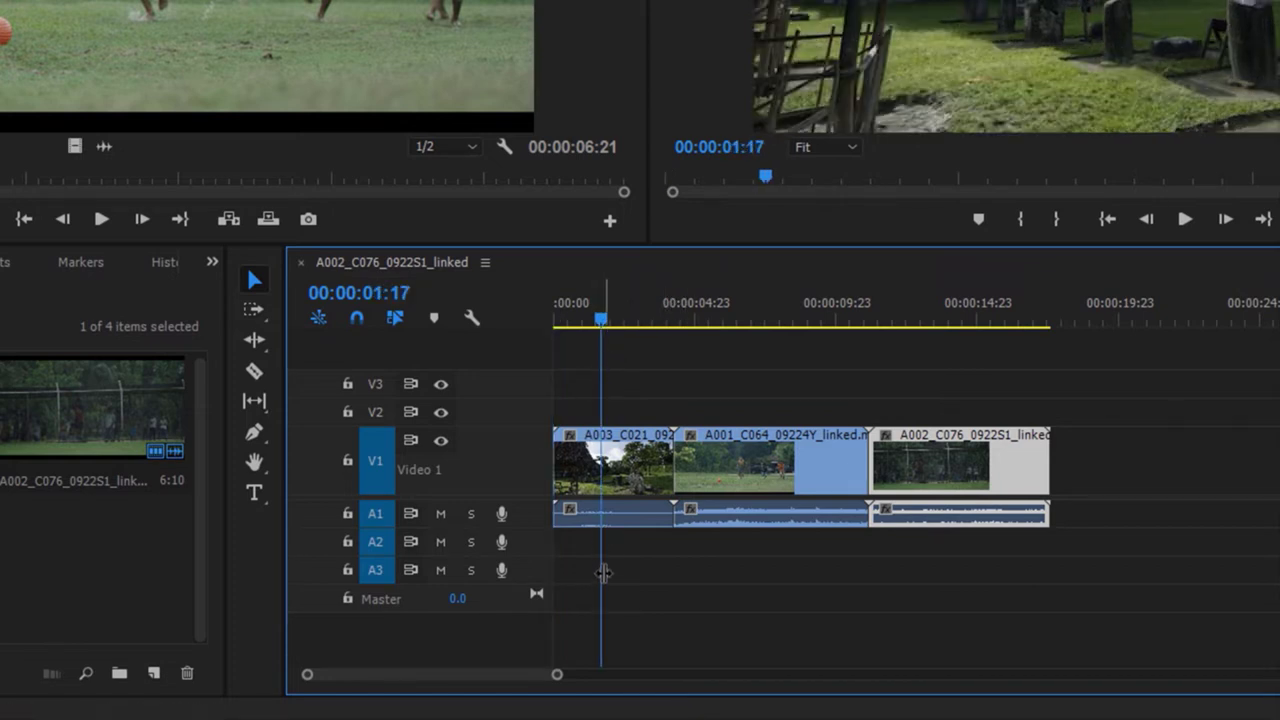
pyautogui.click(621, 338)
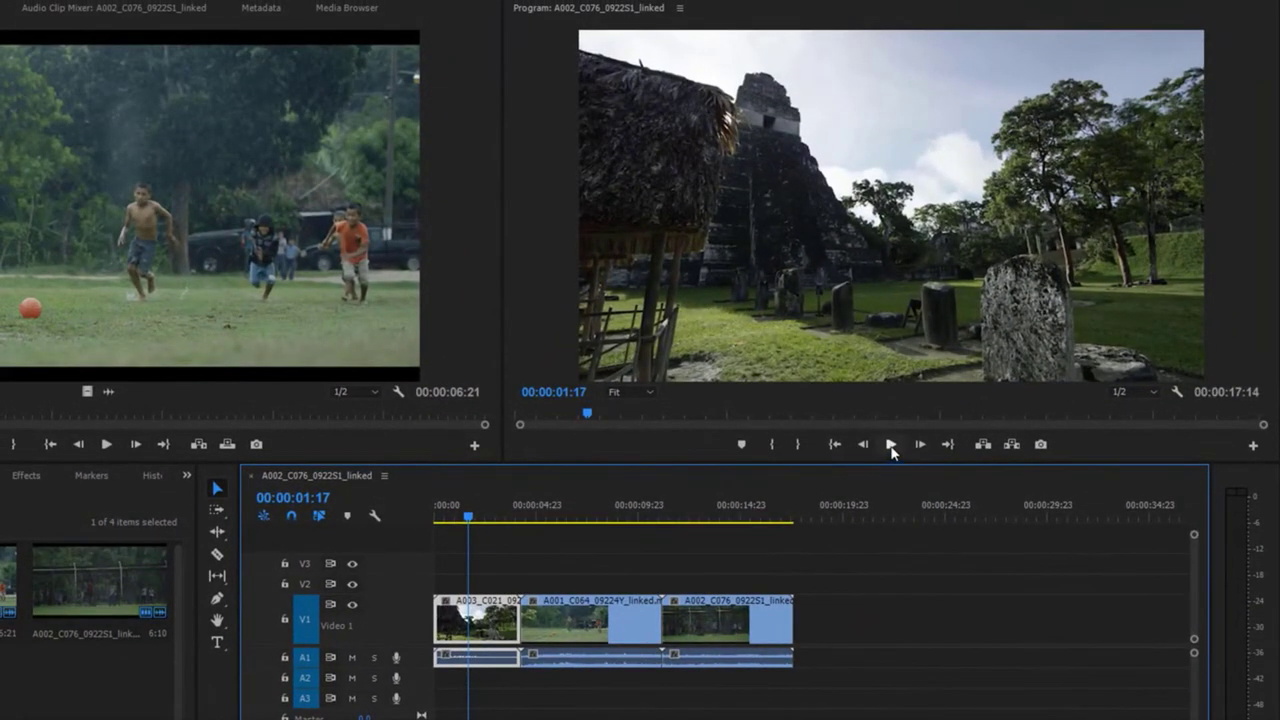
# Play the sequence through its three clips with pauses, and scrub the playhead back to 00:00:09:12.
pyautogui.click(891, 446)
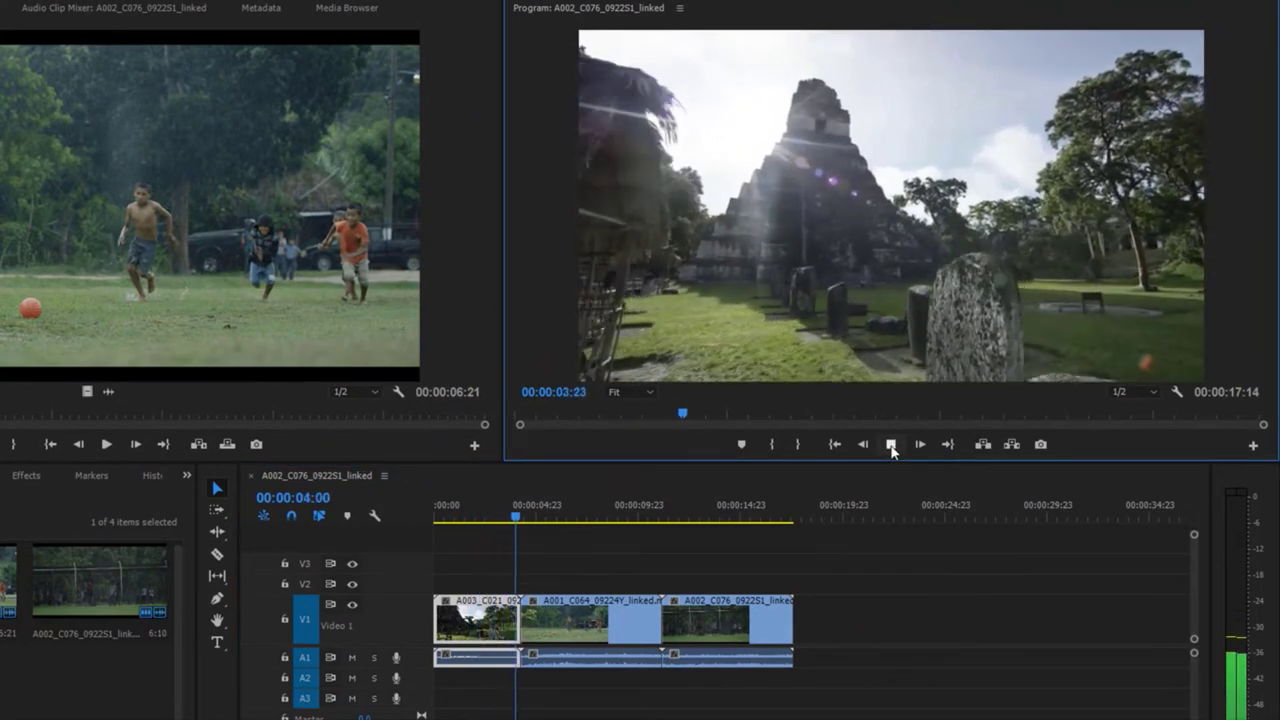
pyautogui.click(891, 446)
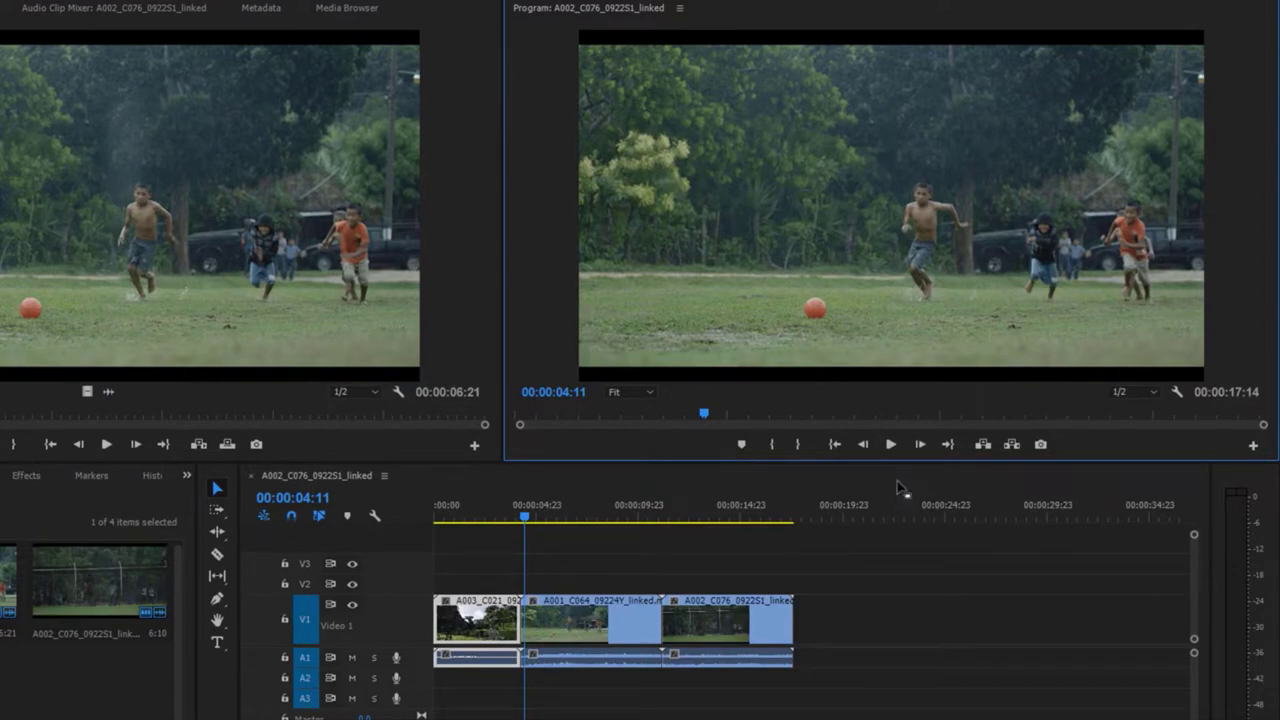
pyautogui.press('space')
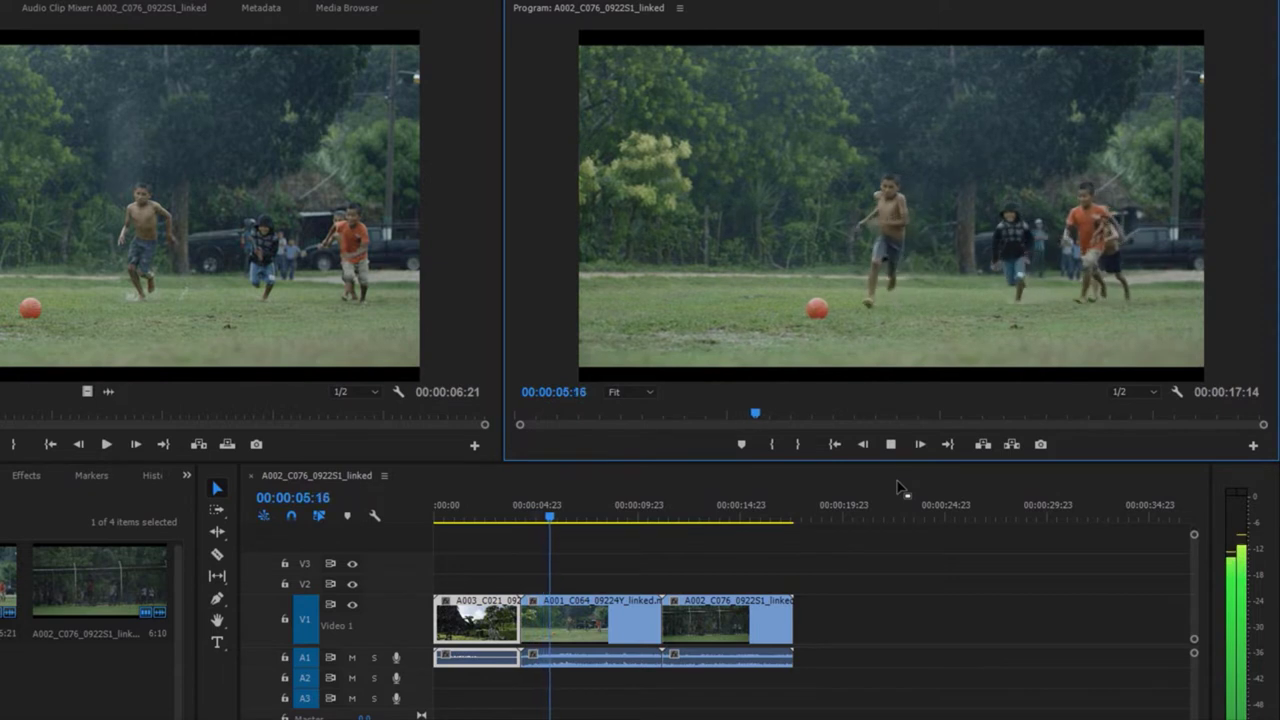
pyautogui.press('space')
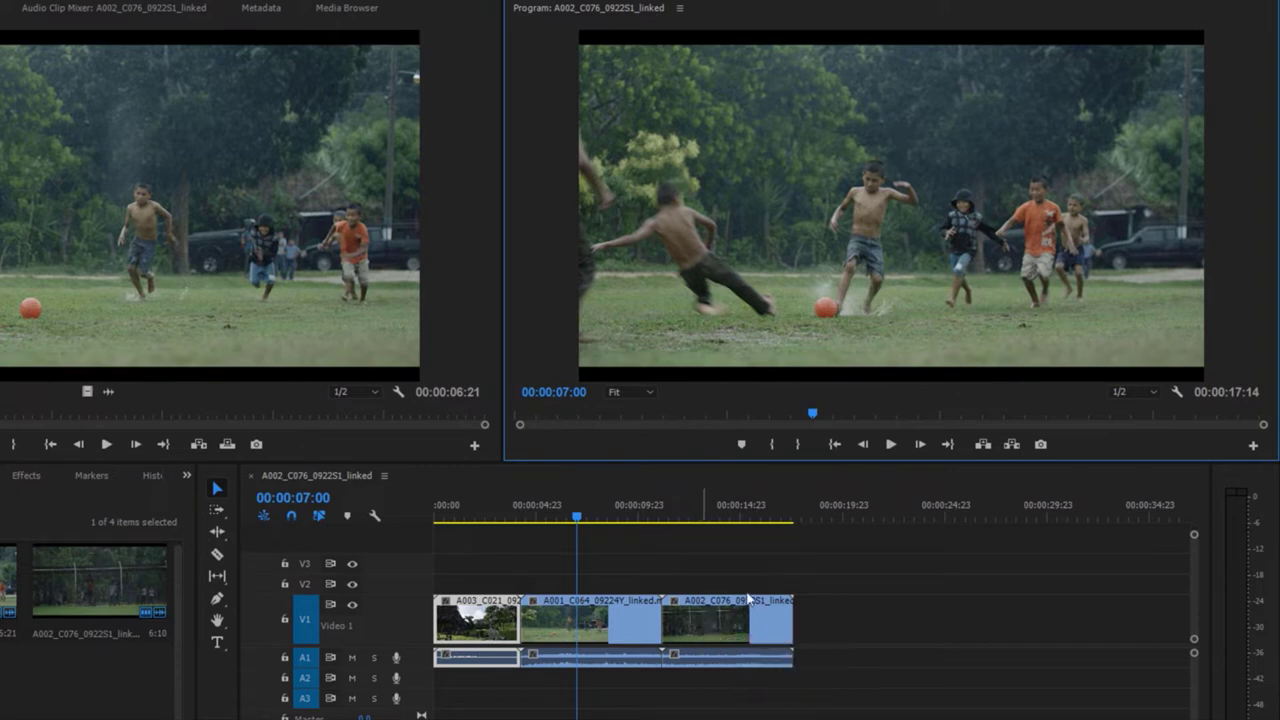
pyautogui.click(892, 446)
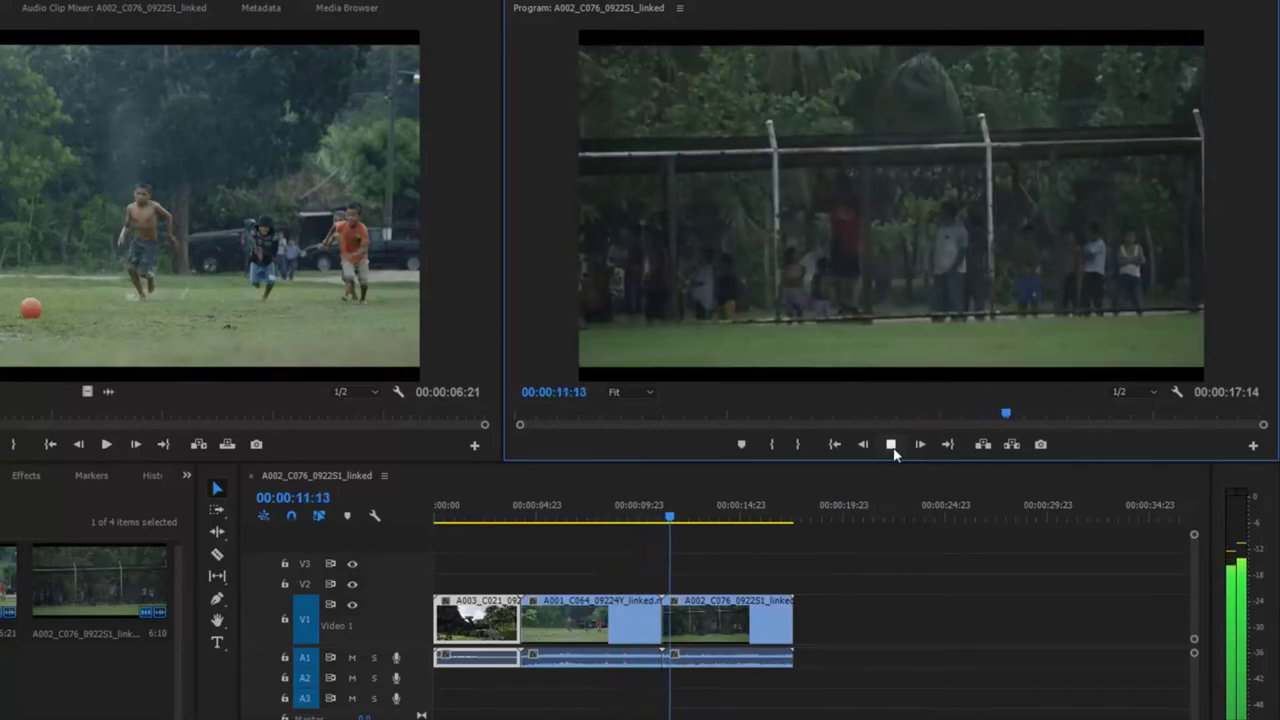
pyautogui.click(892, 447)
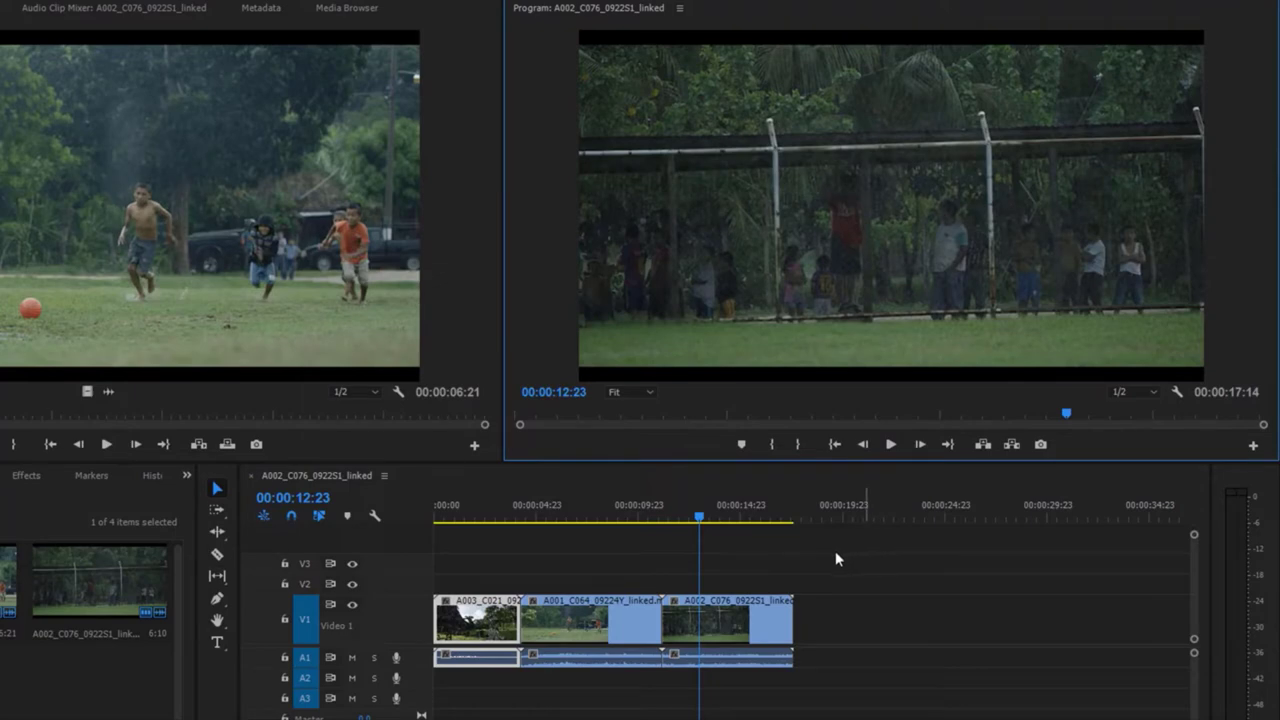
pyautogui.moveTo(699, 517); pyautogui.dragTo(631, 521)
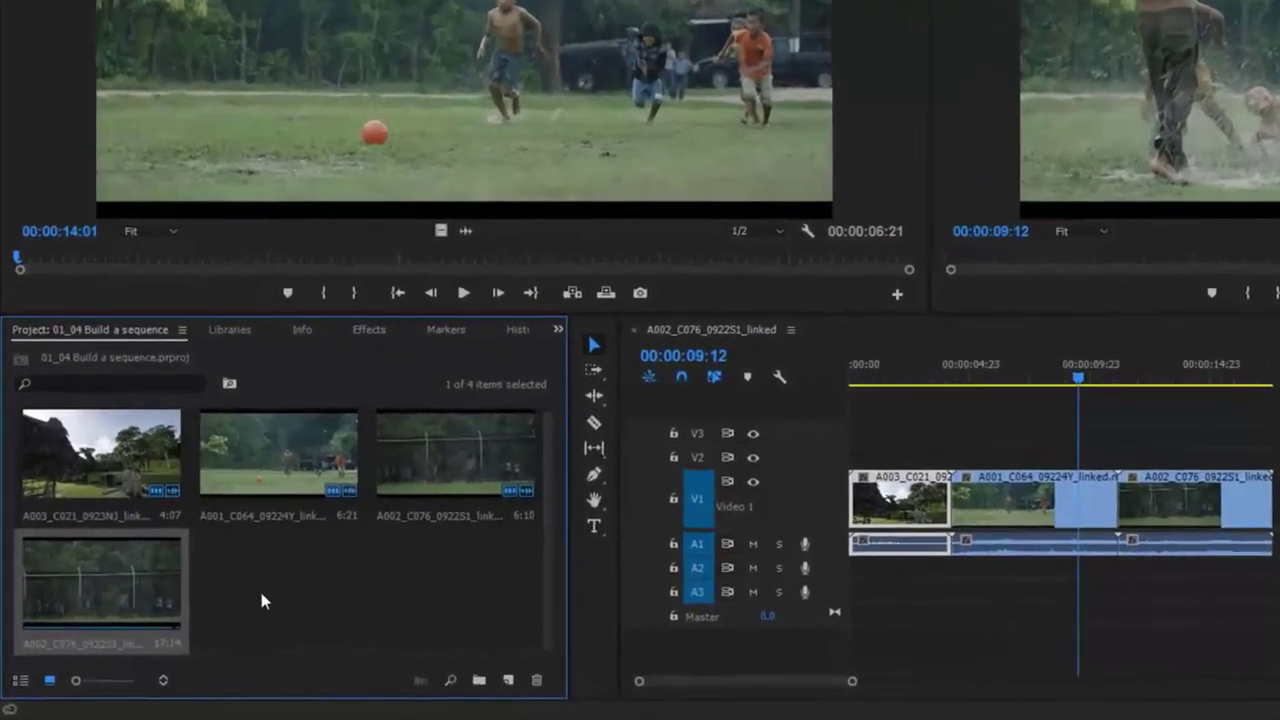
# Display the project items as a list and rename the sequence A002_C076_0922S1_linked as First Sequence.
pyautogui.click(261, 600)
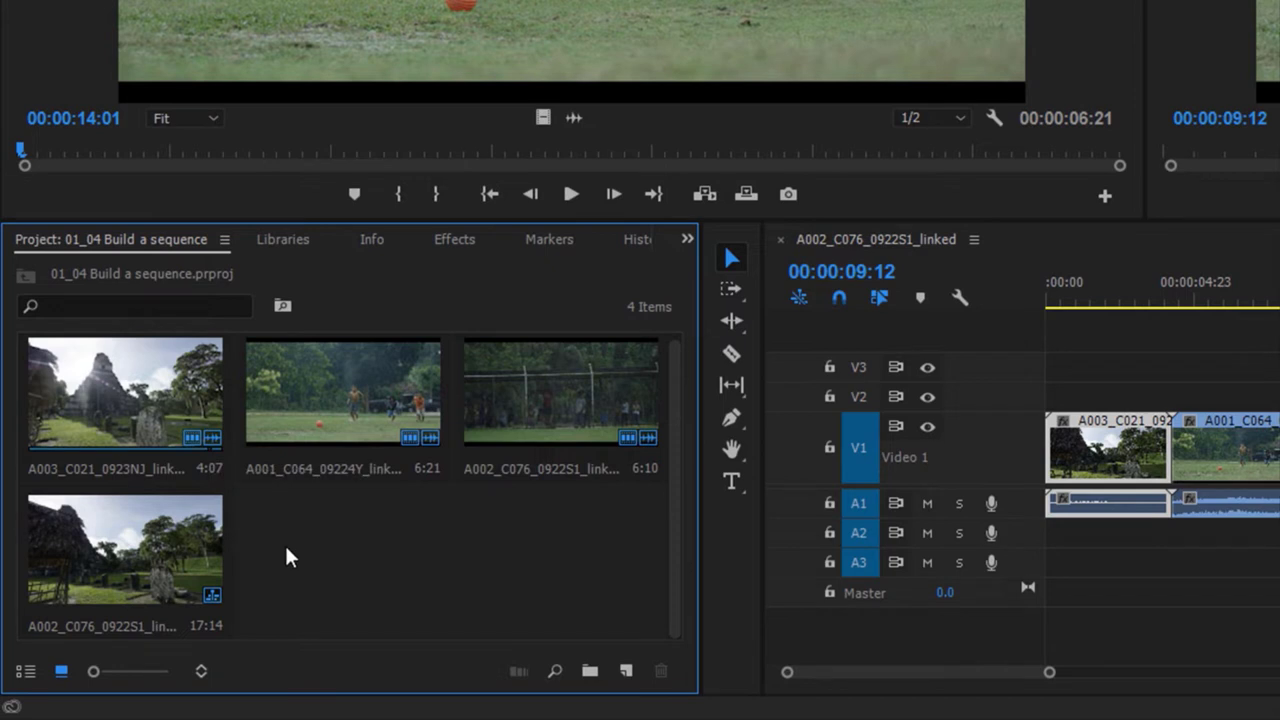
pyautogui.click(25, 671)
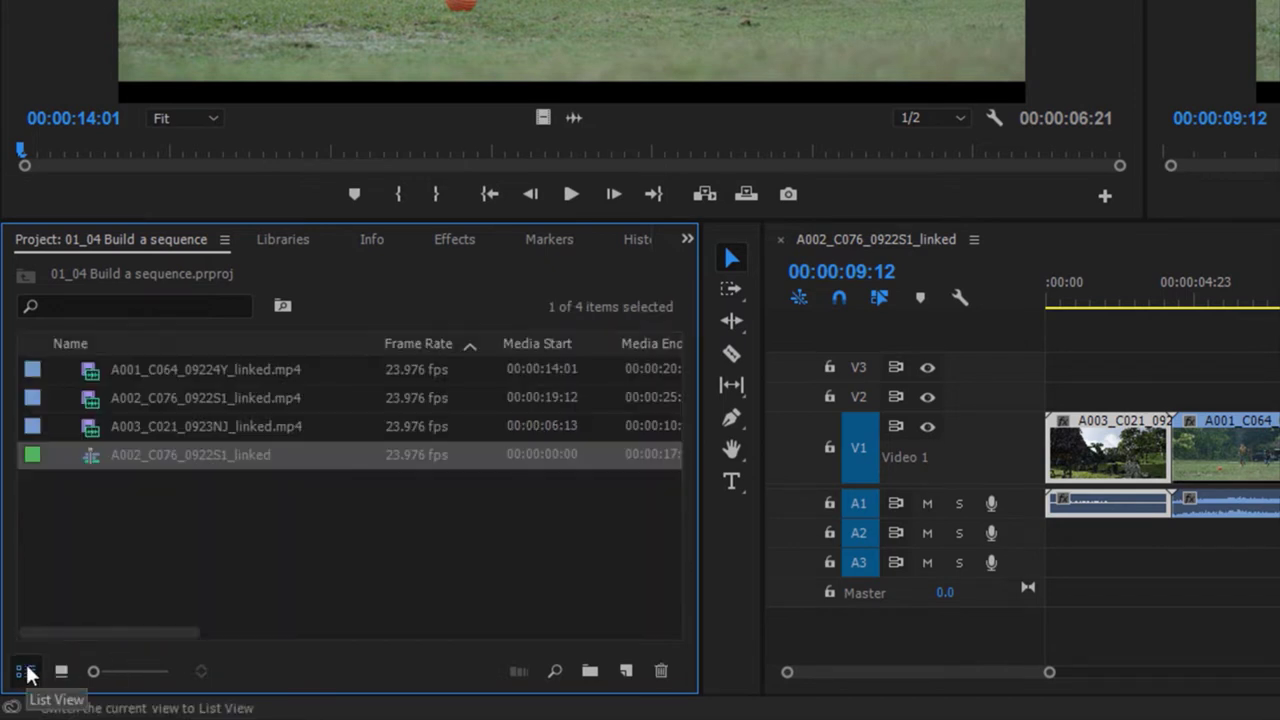
pyautogui.click(112, 524)
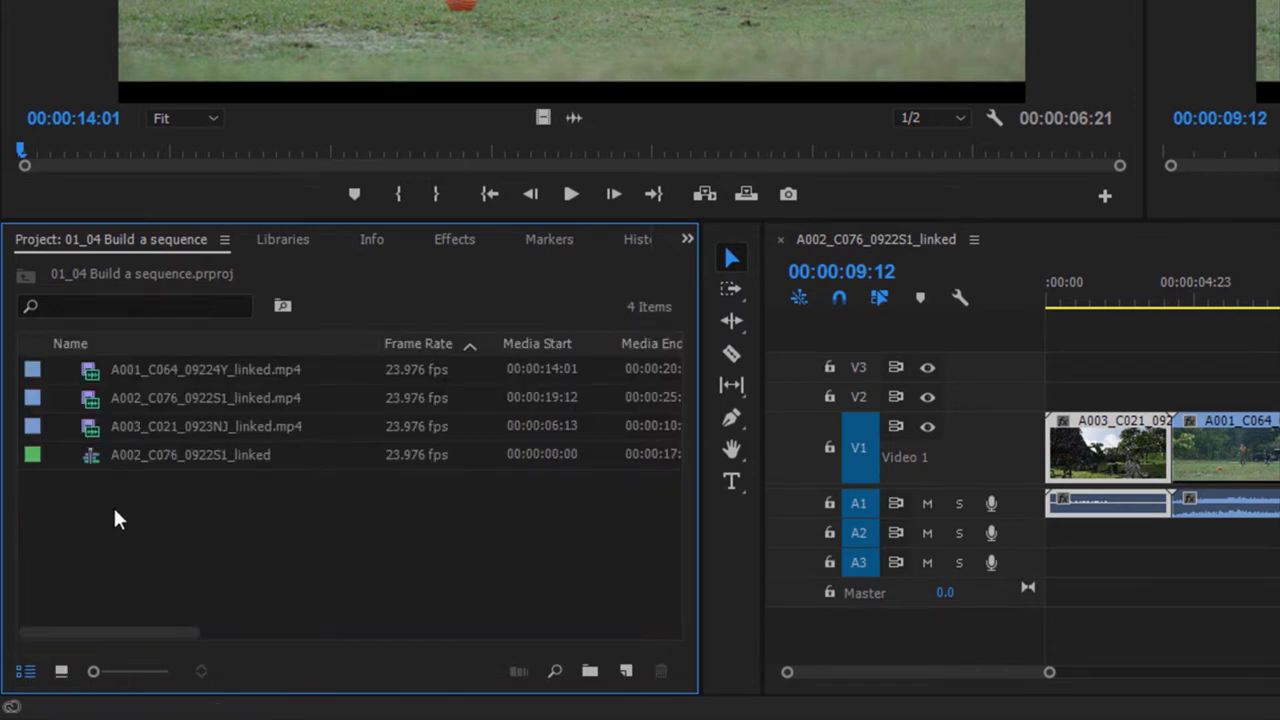
pyautogui.click(165, 452)
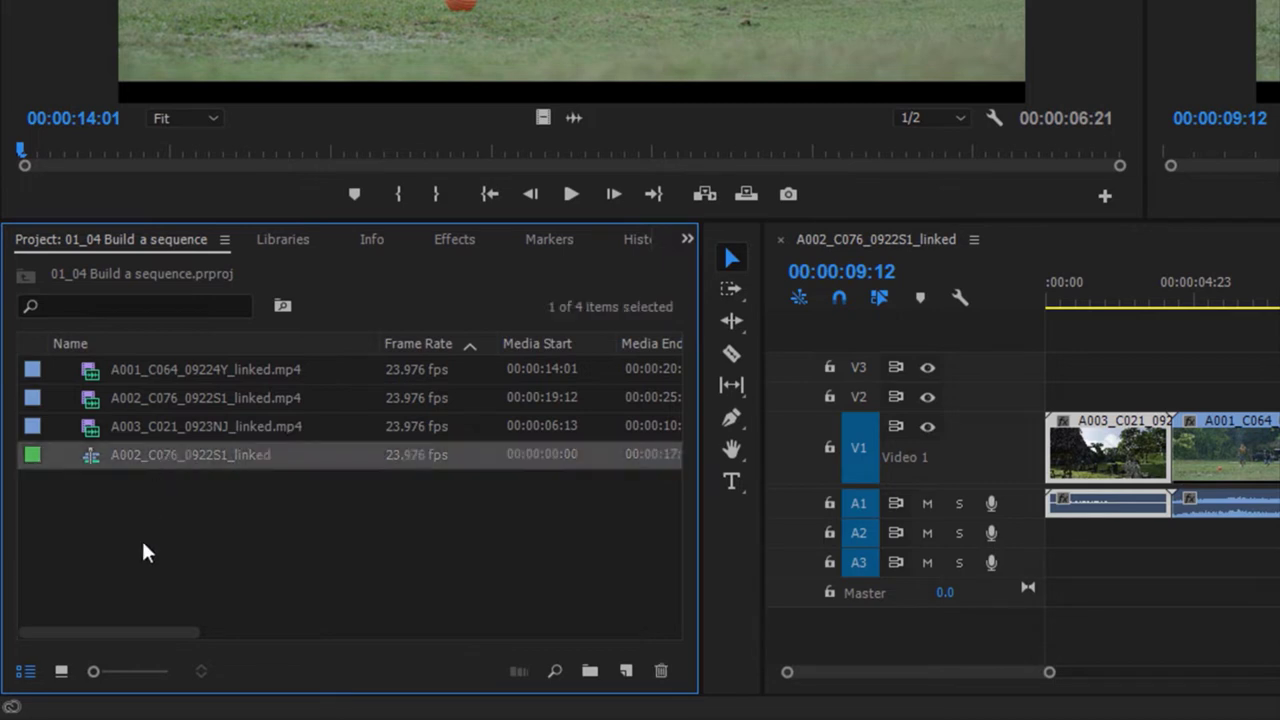
pyautogui.click(165, 454)
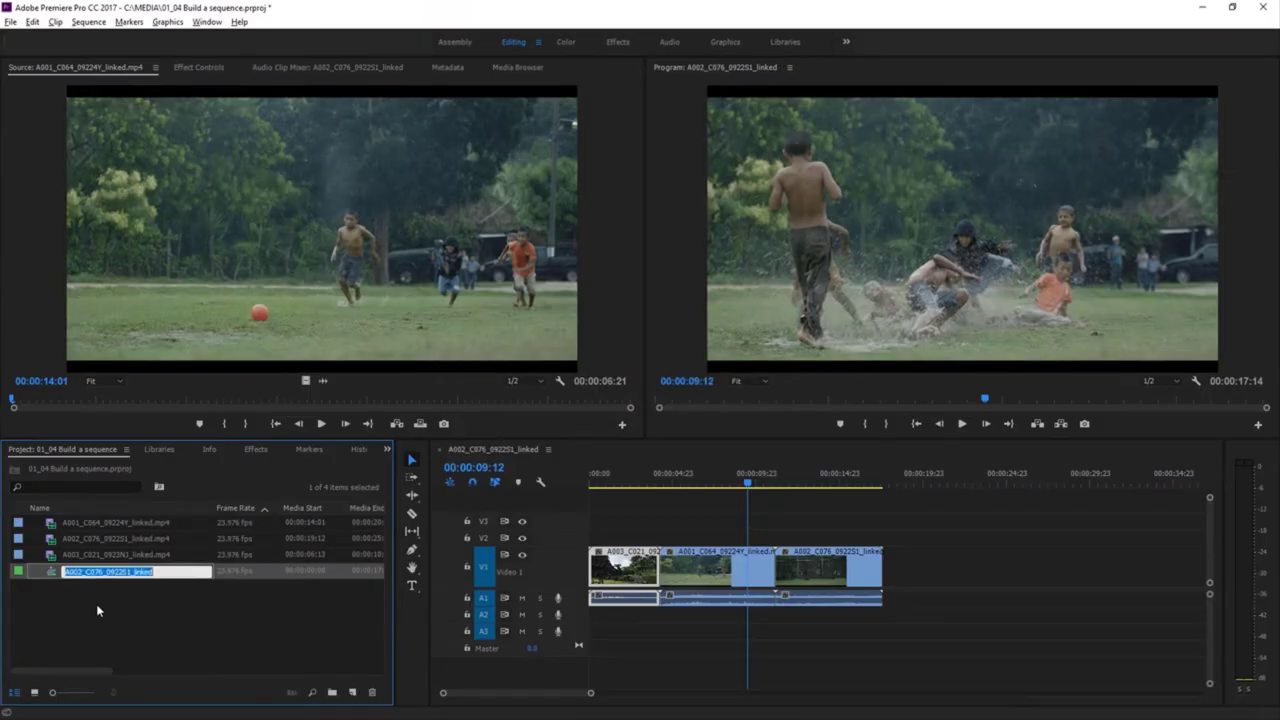
pyautogui.write('First Sequence')
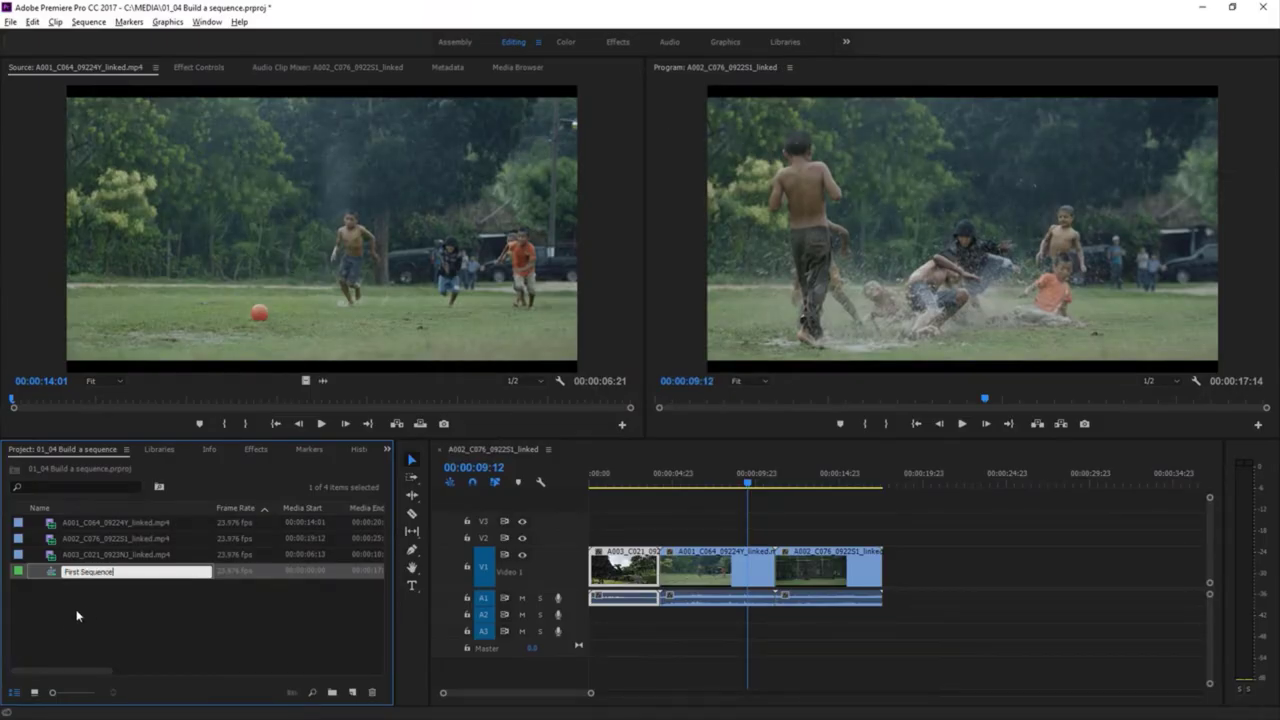
pyautogui.click(95, 618)
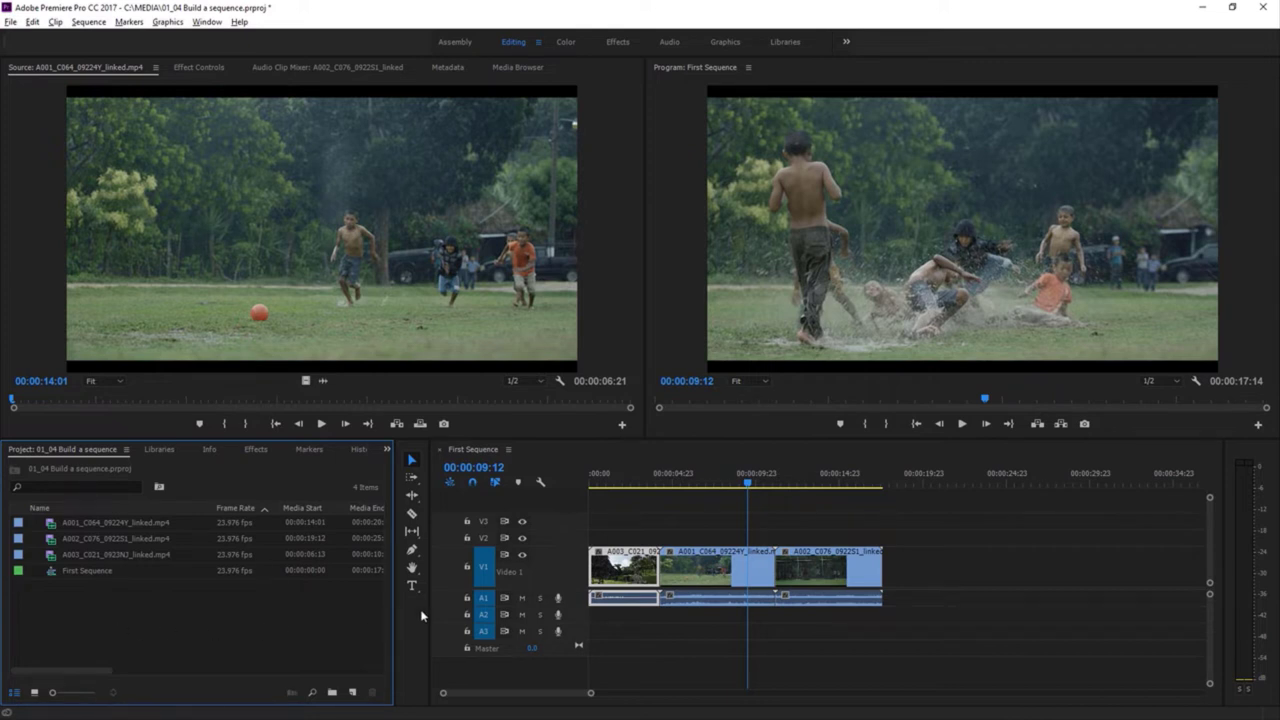
# Delete the middle clip A001_C064_09224Y_linked from the timeline and undo the deletion.
pyautogui.click(612, 500)
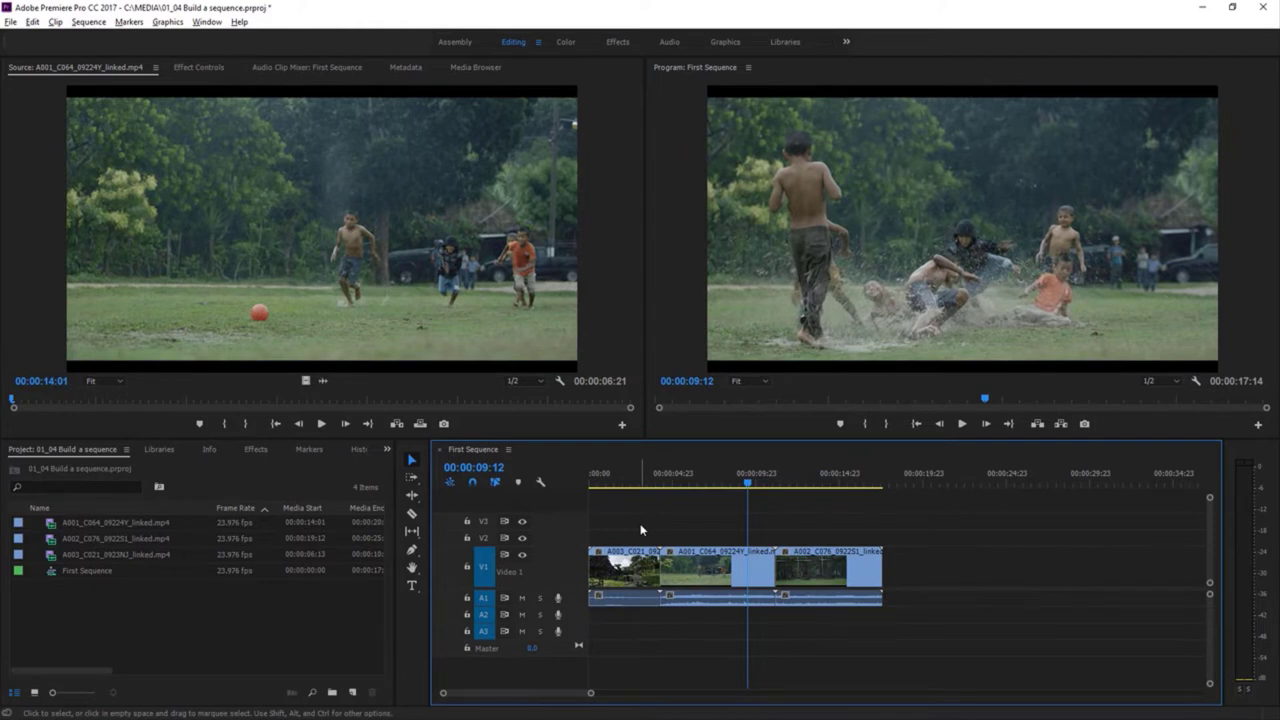
pyautogui.click(706, 562)
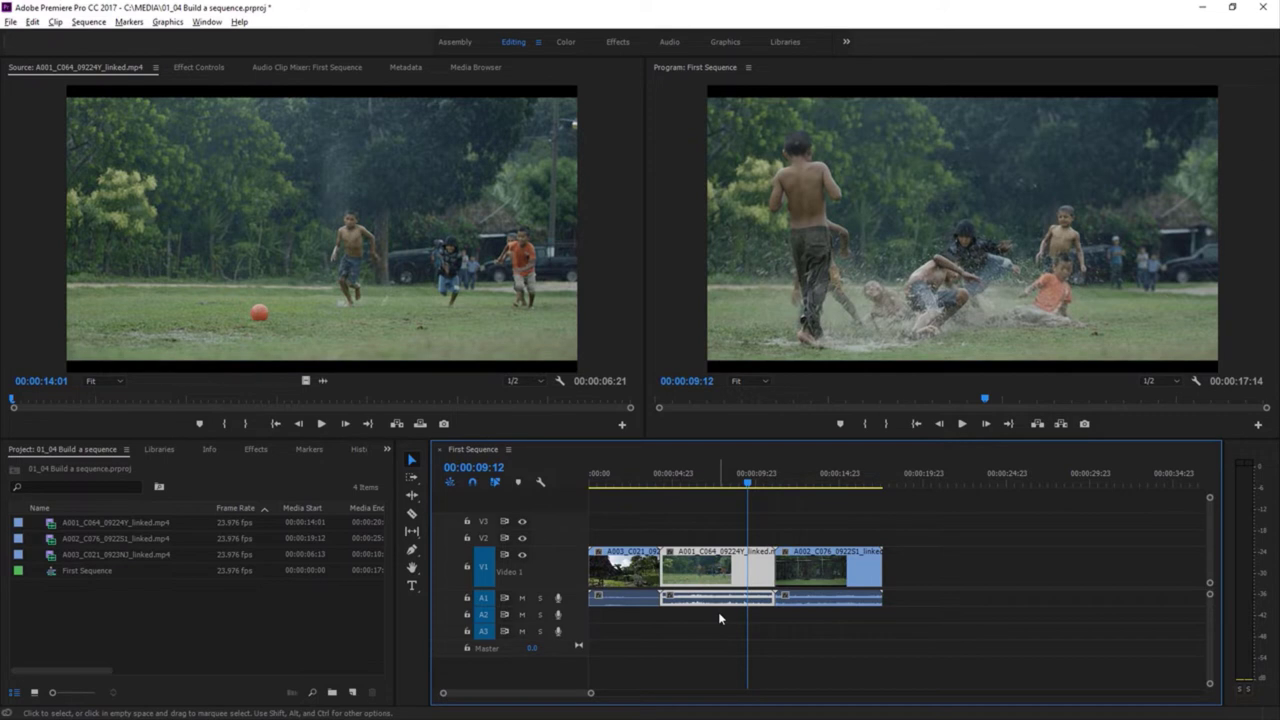
pyautogui.press('Delete')
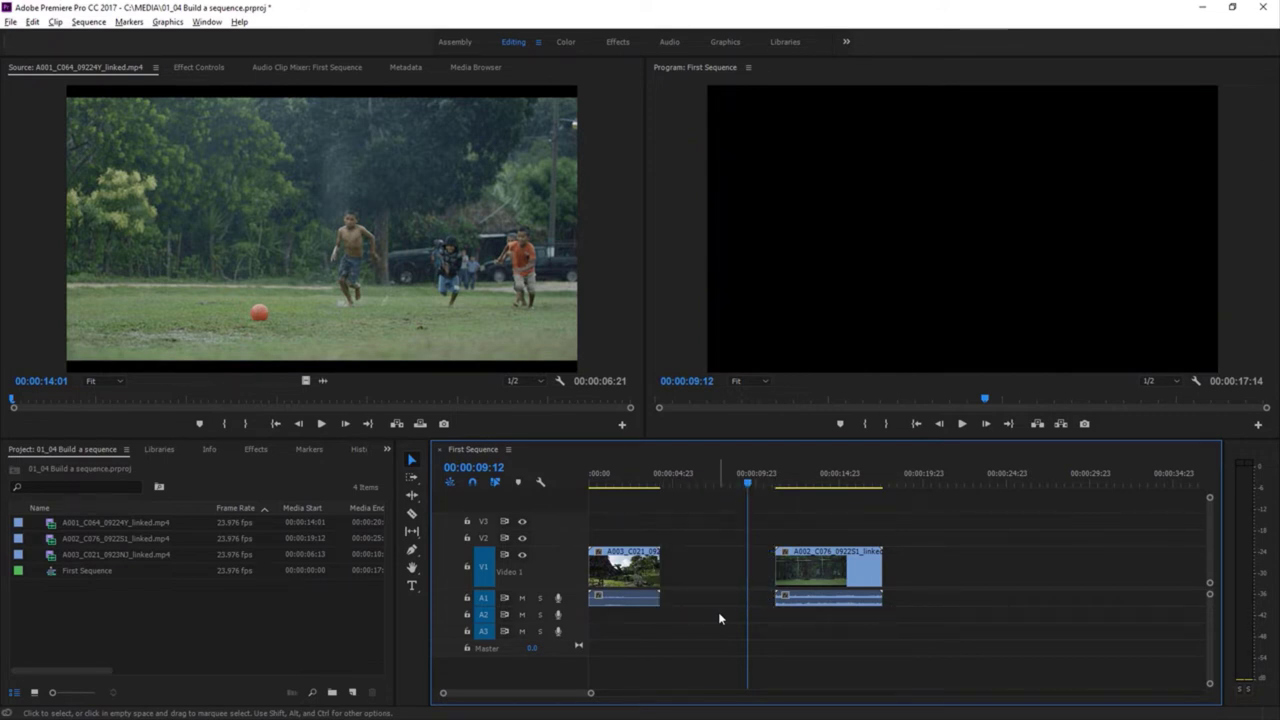
pyautogui.hotkey('ctrl', 'z')
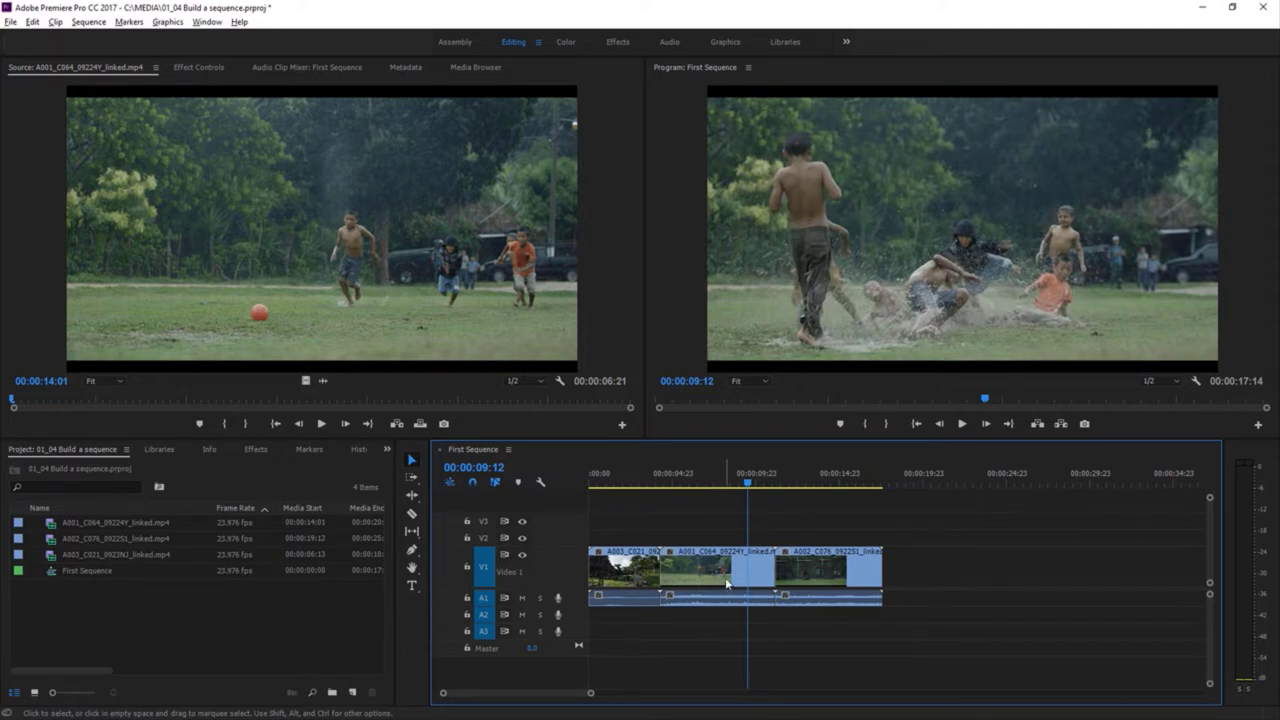
# Ripple delete the middle clip A001_C064_09224Y_linked from First Sequence so that no gap remains.
pyautogui.click(729, 594)
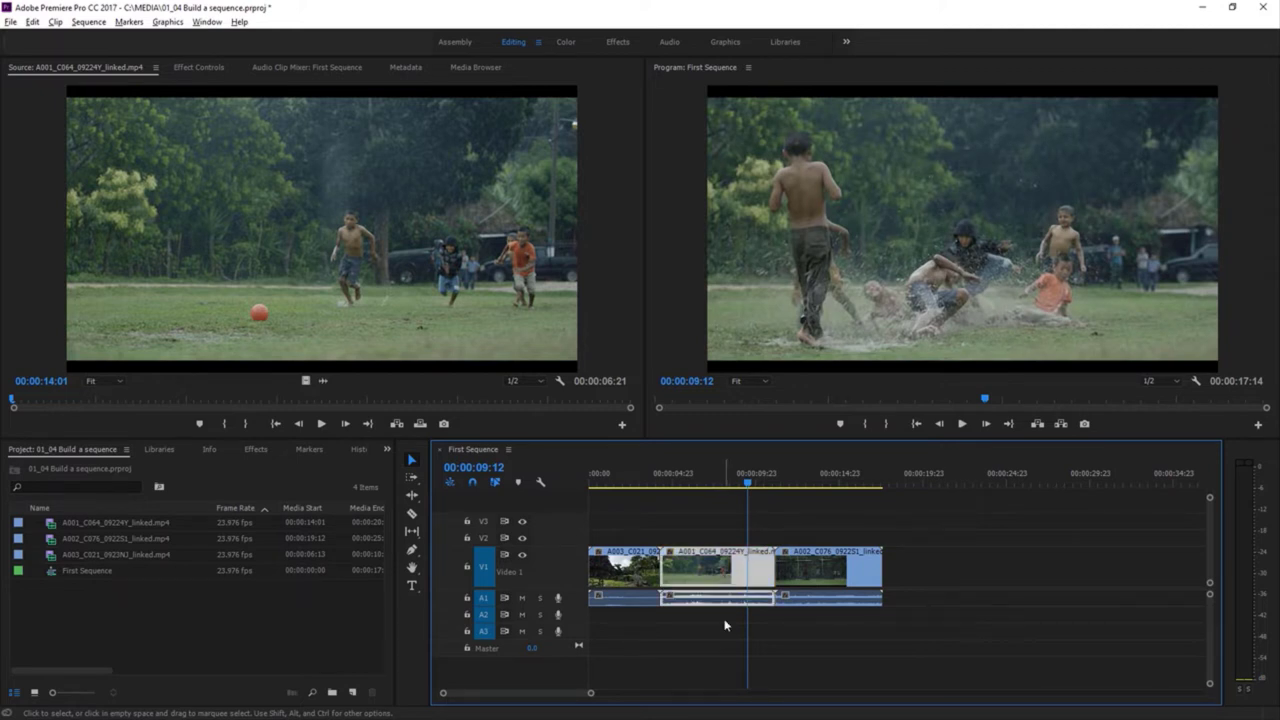
pyautogui.press('shift')
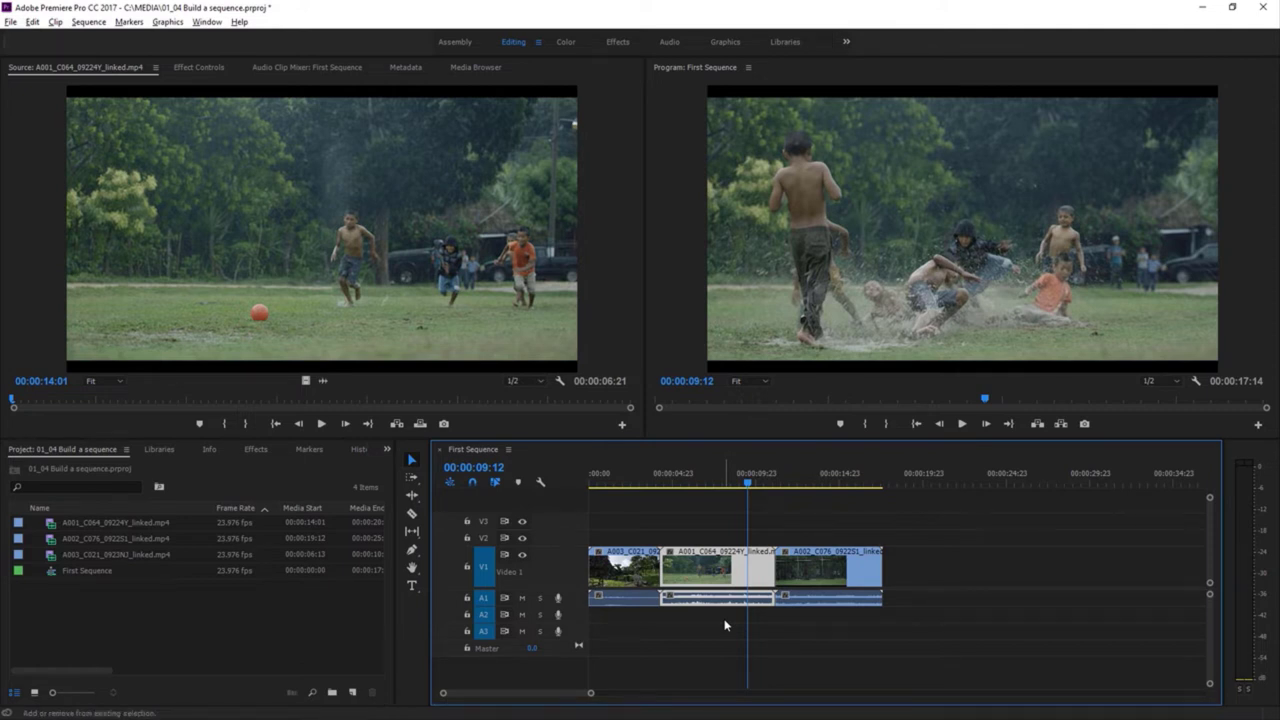
pyautogui.hotkey('shift', 'Delete')
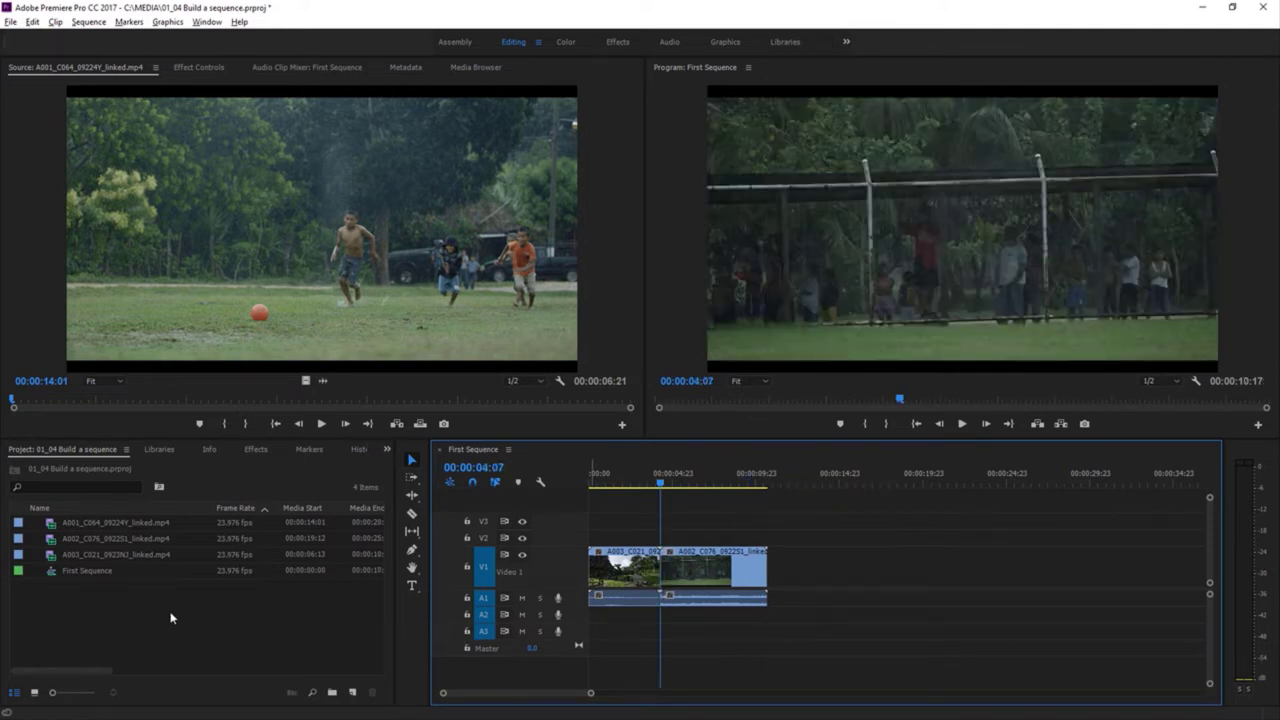
# Show the project items as thumbnails and add clip A001_C064_09224Y_linked to the end of First Sequence.
pyautogui.click(35, 691)
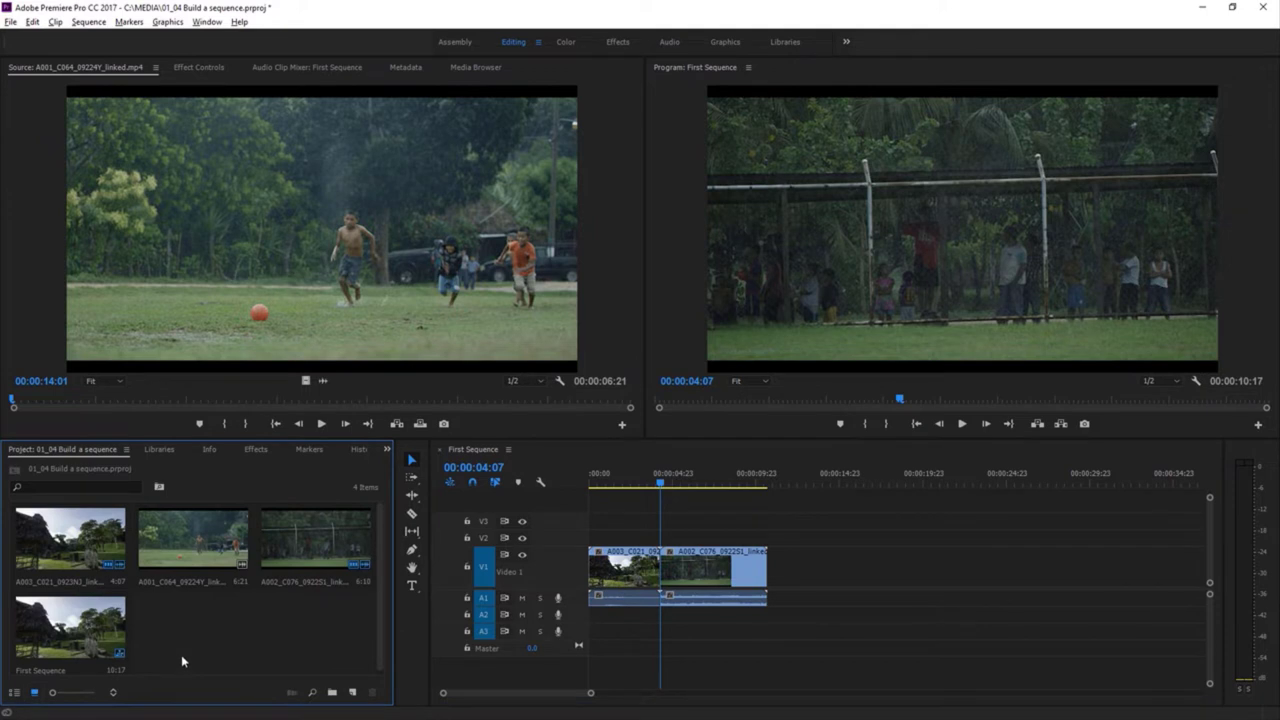
pyautogui.click(194, 532)
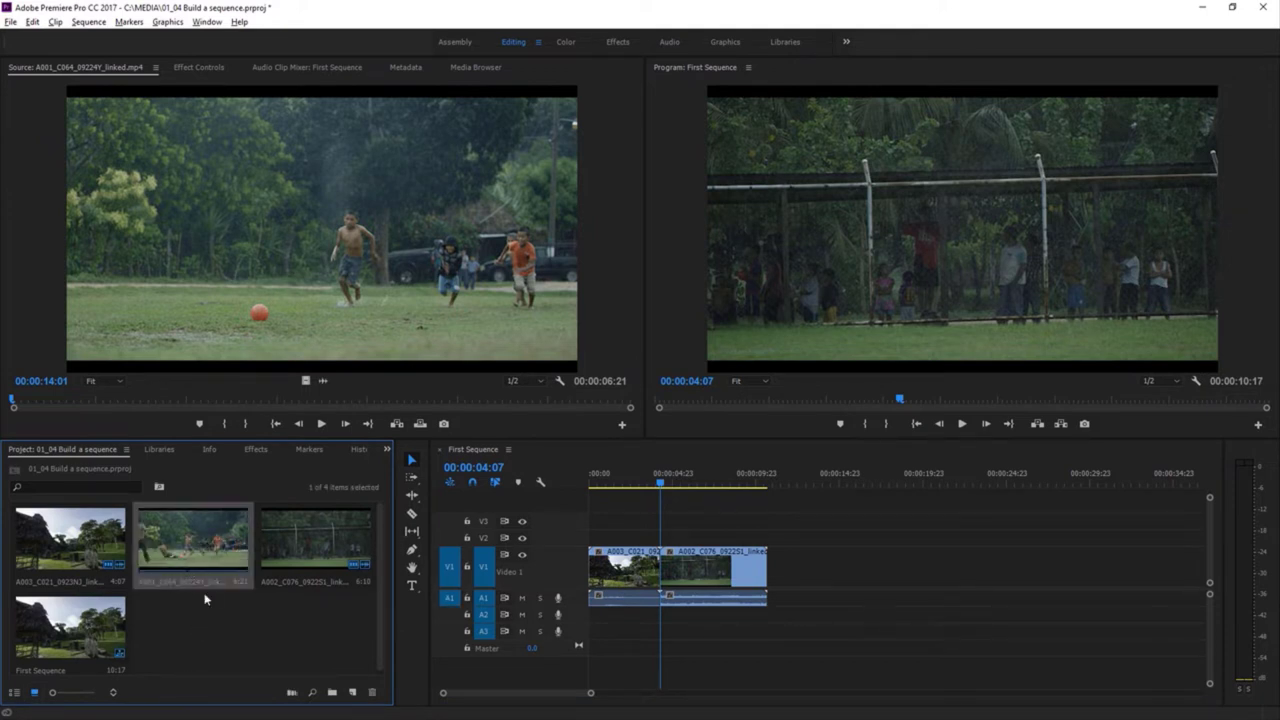
pyautogui.moveTo(194, 532); pyautogui.dragTo(778, 594)
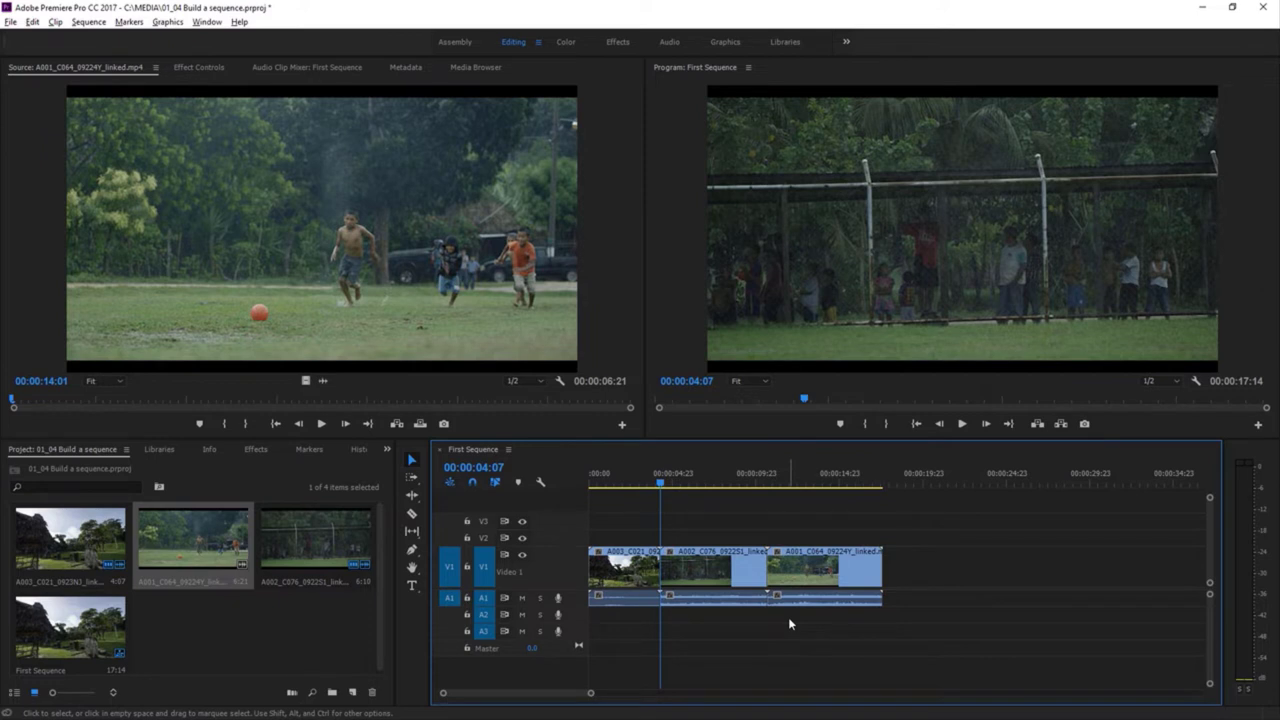
# Select all three source clips in the project and create a new sequence from them.
pyautogui.click(310, 556)
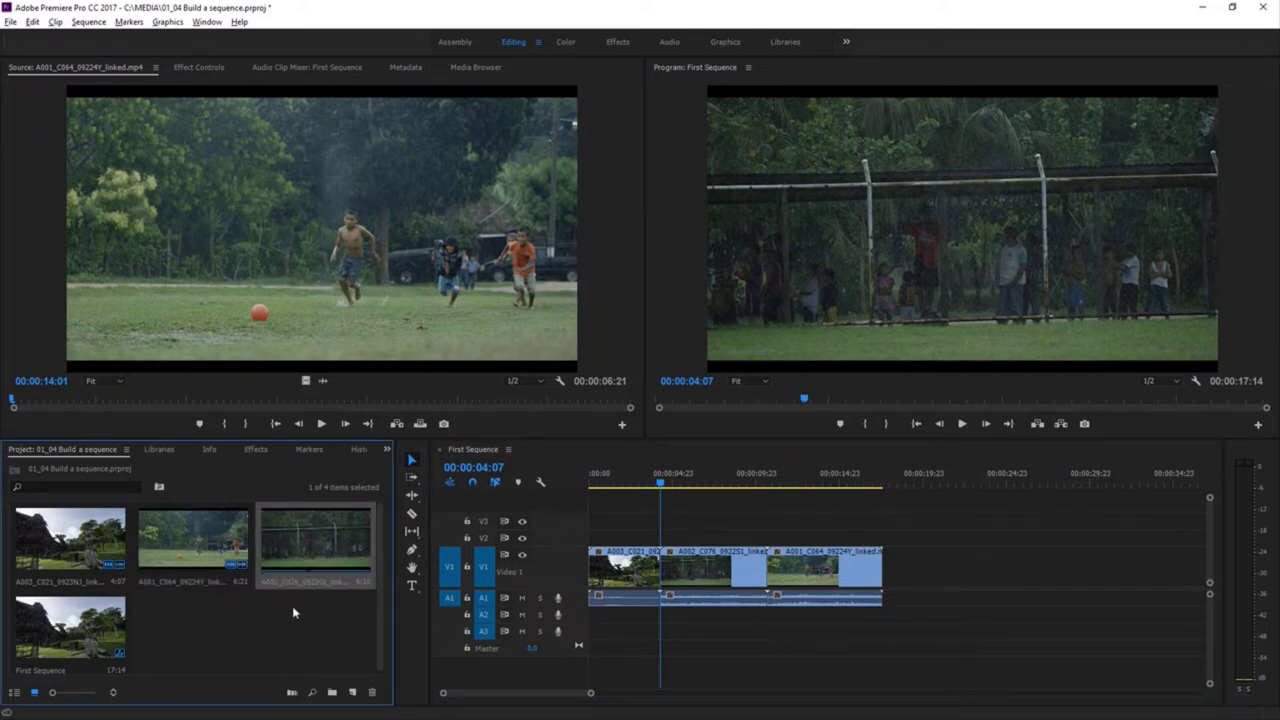
pyautogui.click(89, 540)
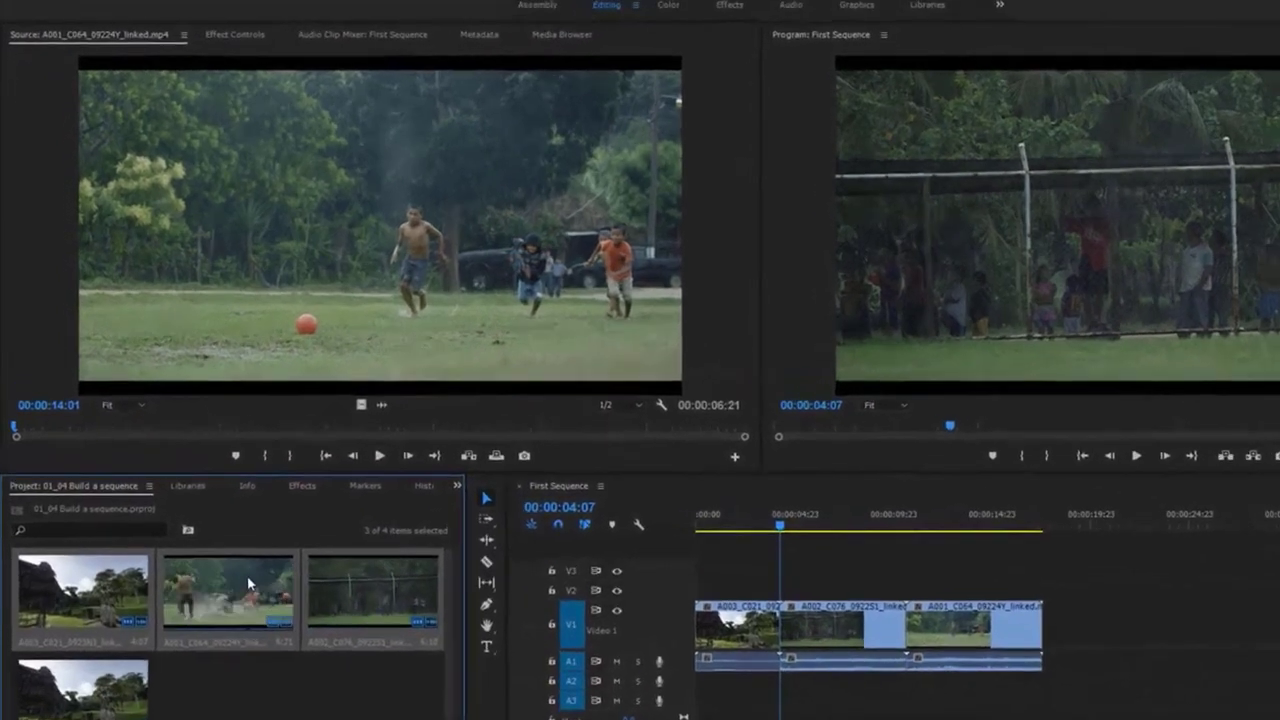
pyautogui.rightClick(201, 520)
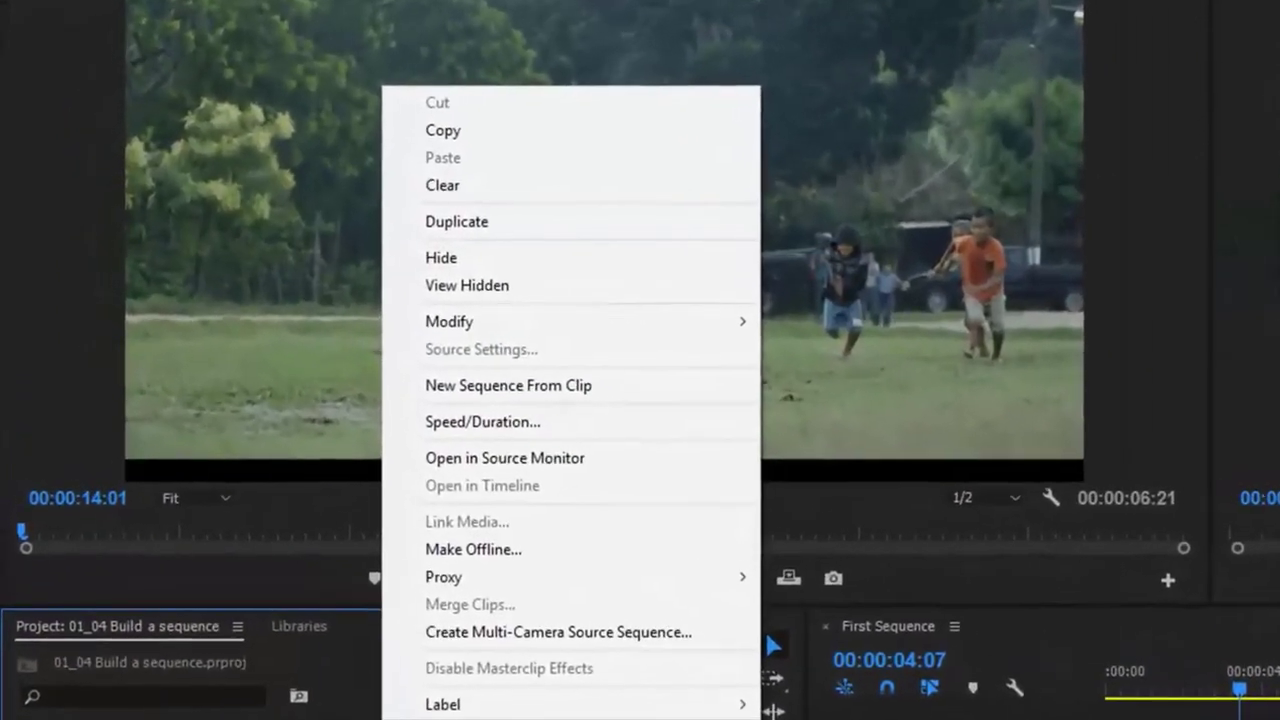
pyautogui.click(660, 389)
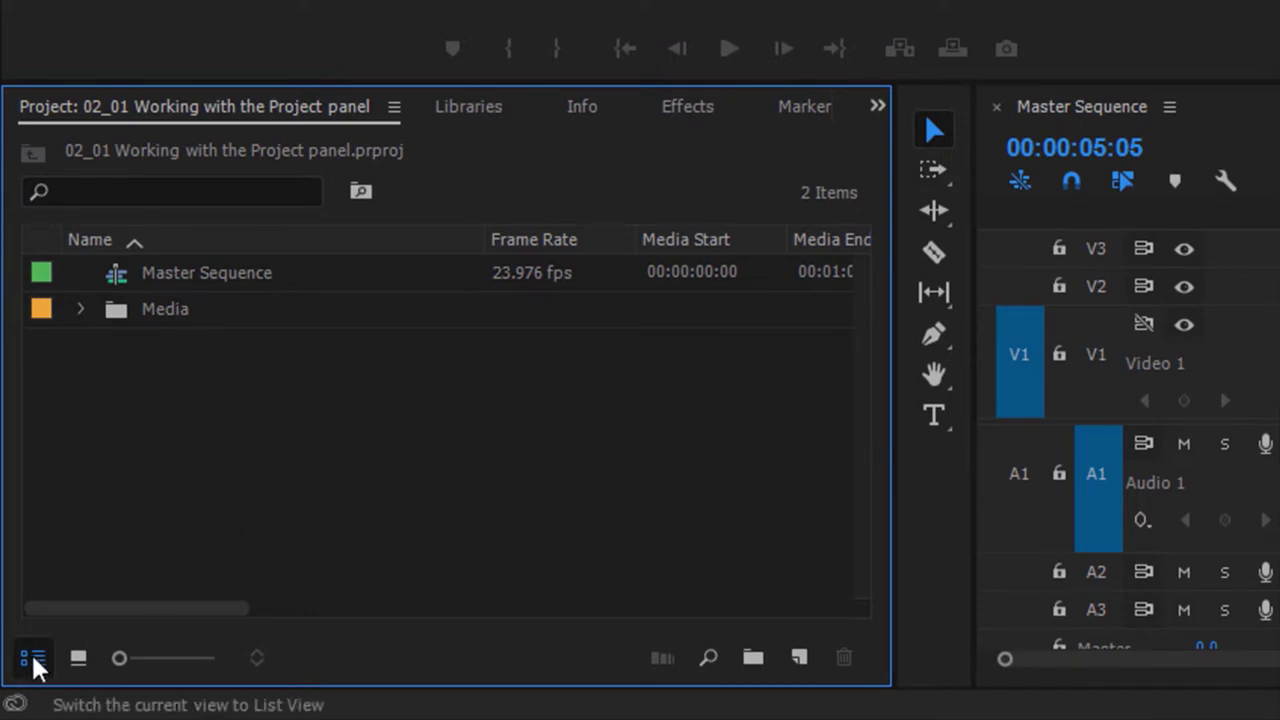
# Compare the icon and list views of the 02_01 Working with the Project panel project, and browse the Media bin's contents in the list.
pyautogui.click(76, 660)
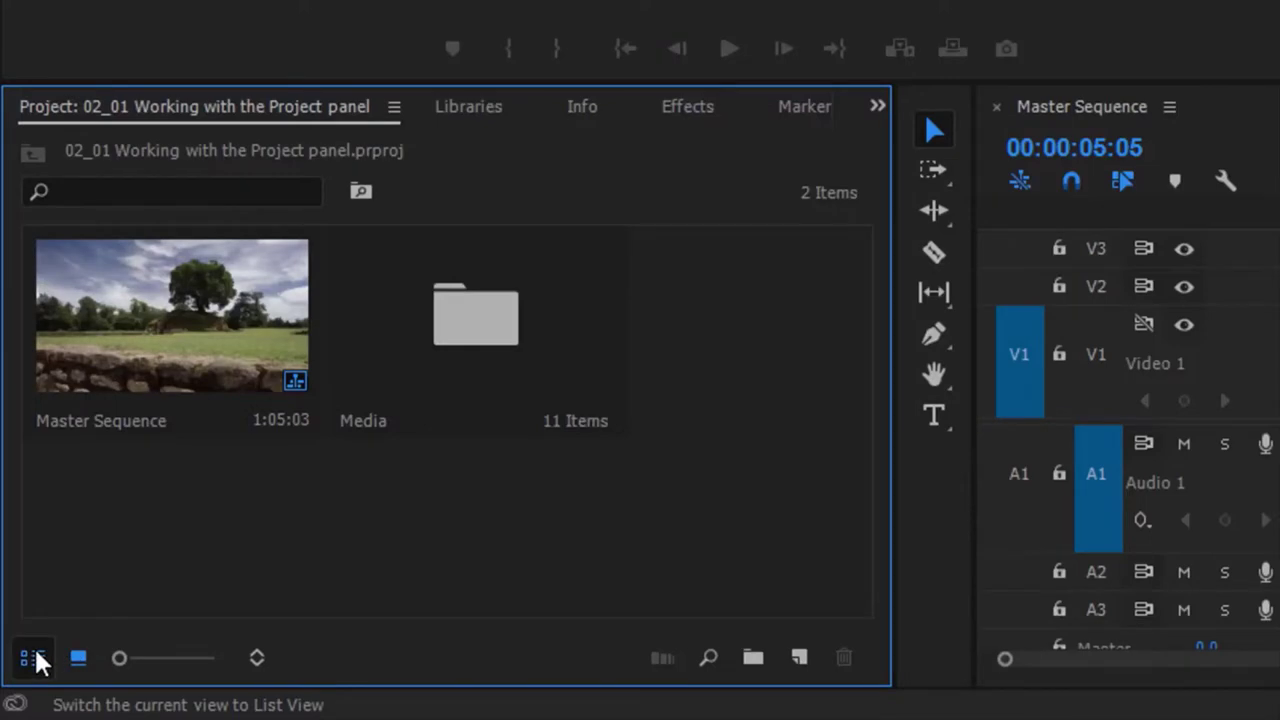
pyautogui.click(34, 656)
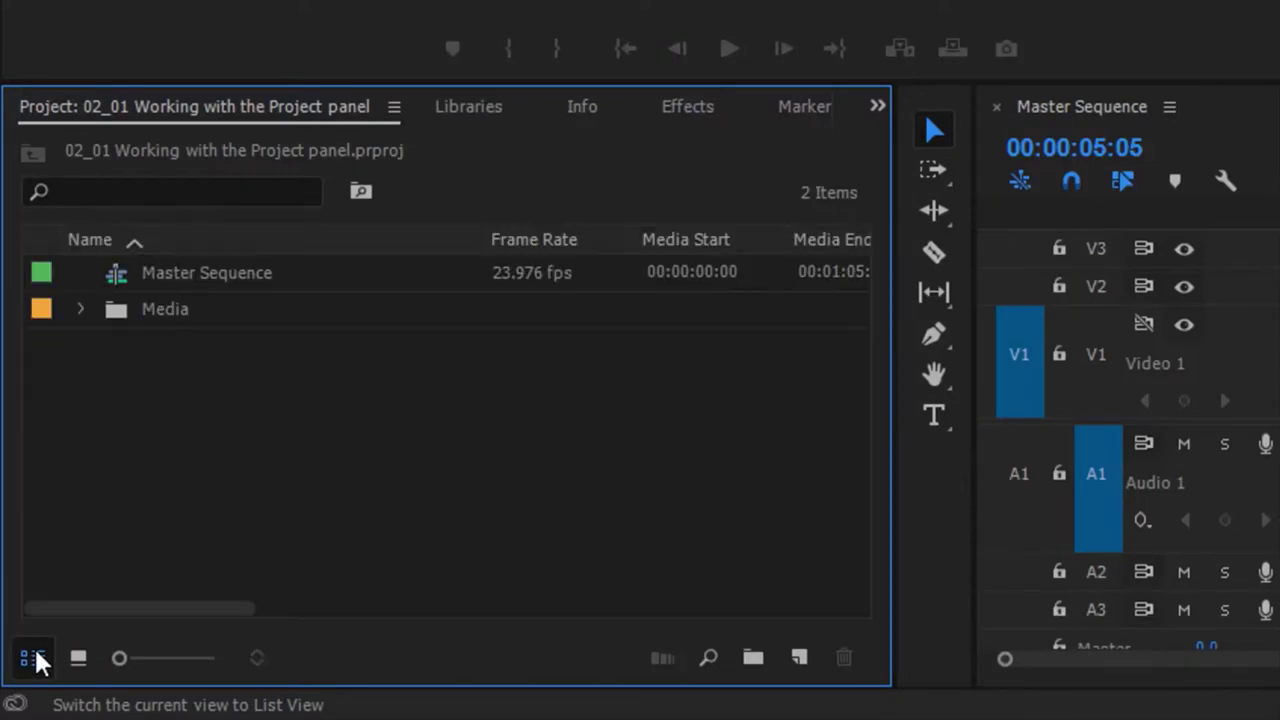
pyautogui.click(112, 314)
pyautogui.click(80, 310)
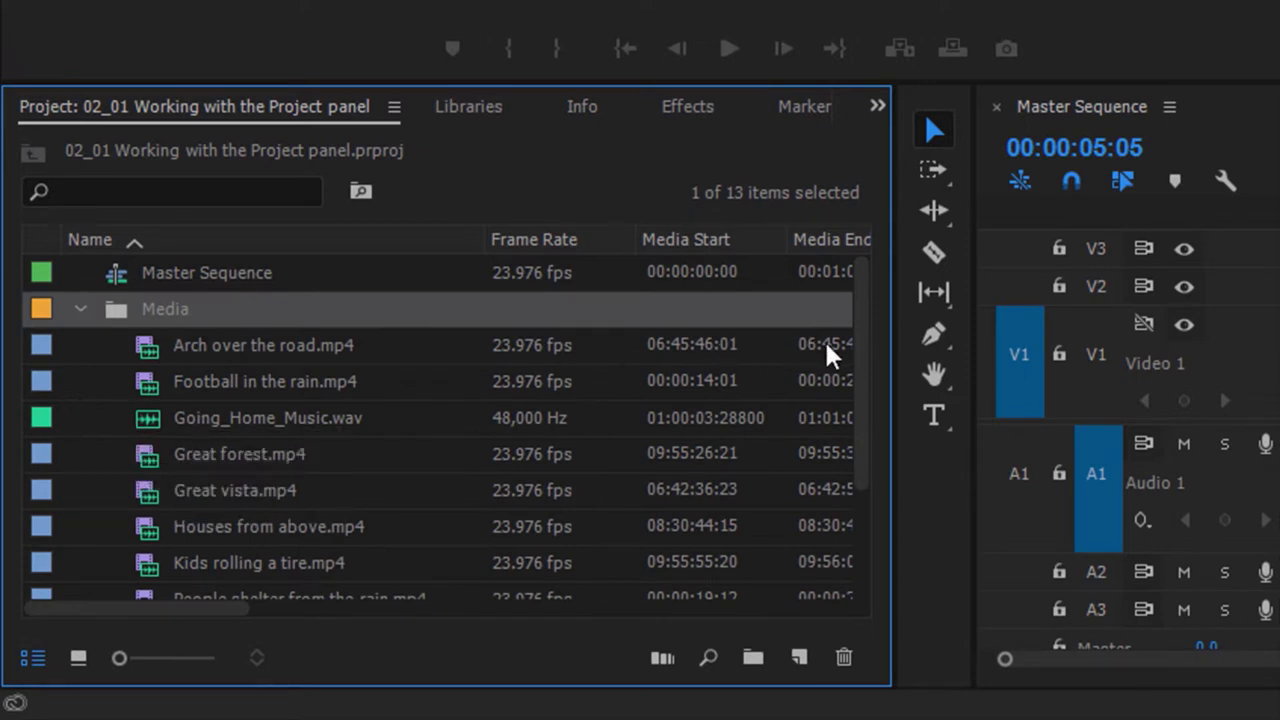
pyautogui.moveTo(864, 336); pyautogui.dragTo(852, 460)
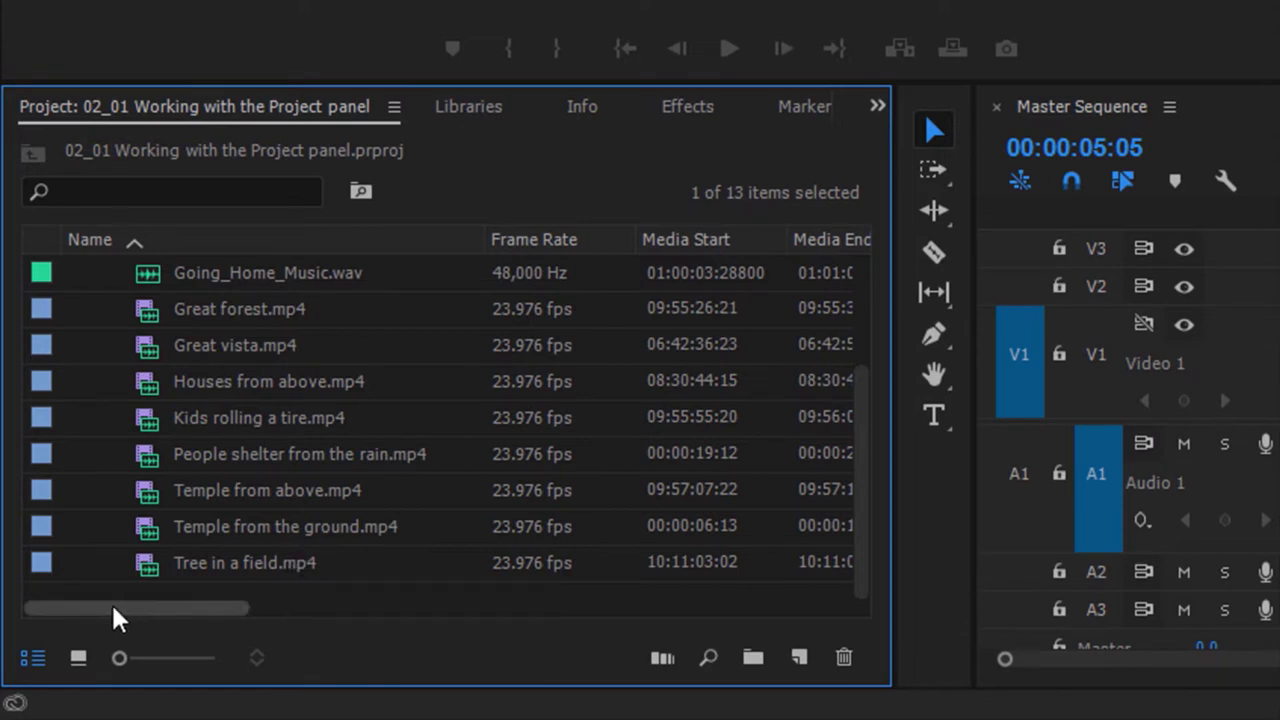
# Examine the clips' metadata columns in the project list and compare descending and ascending sorting by name.
pyautogui.moveTo(112, 601); pyautogui.dragTo(384, 594)
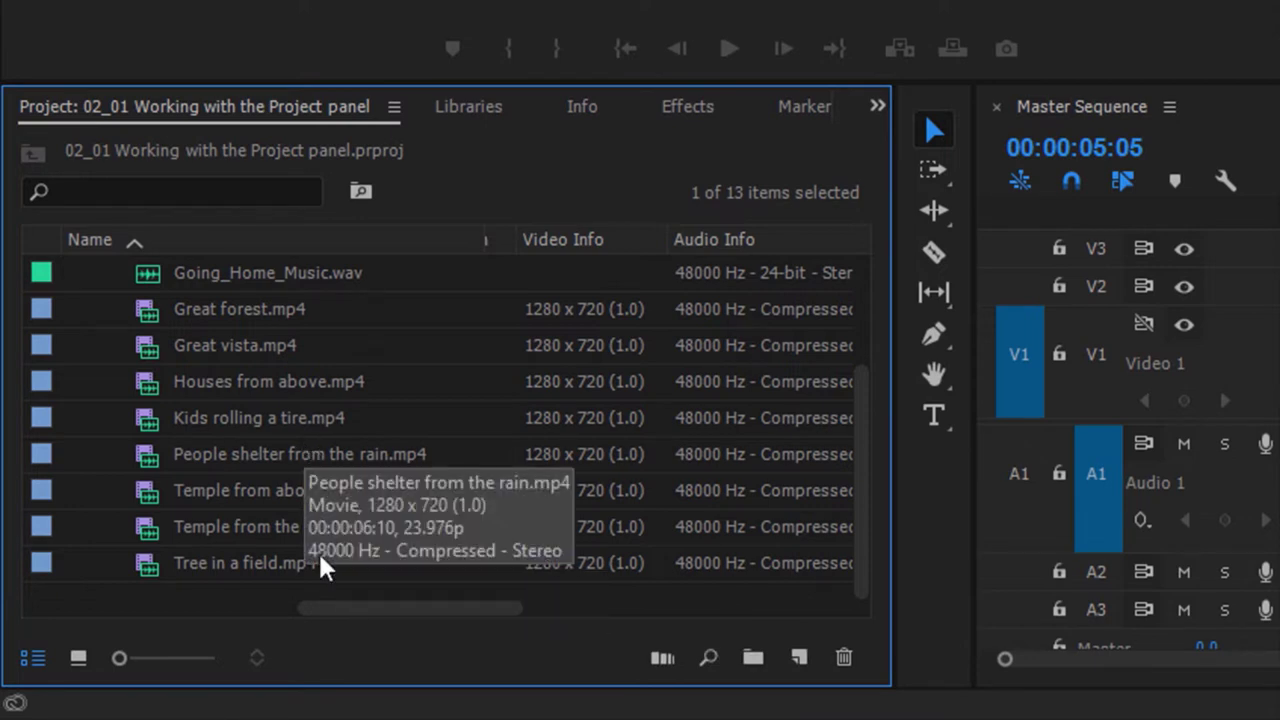
pyautogui.moveTo(340, 607); pyautogui.dragTo(25, 595)
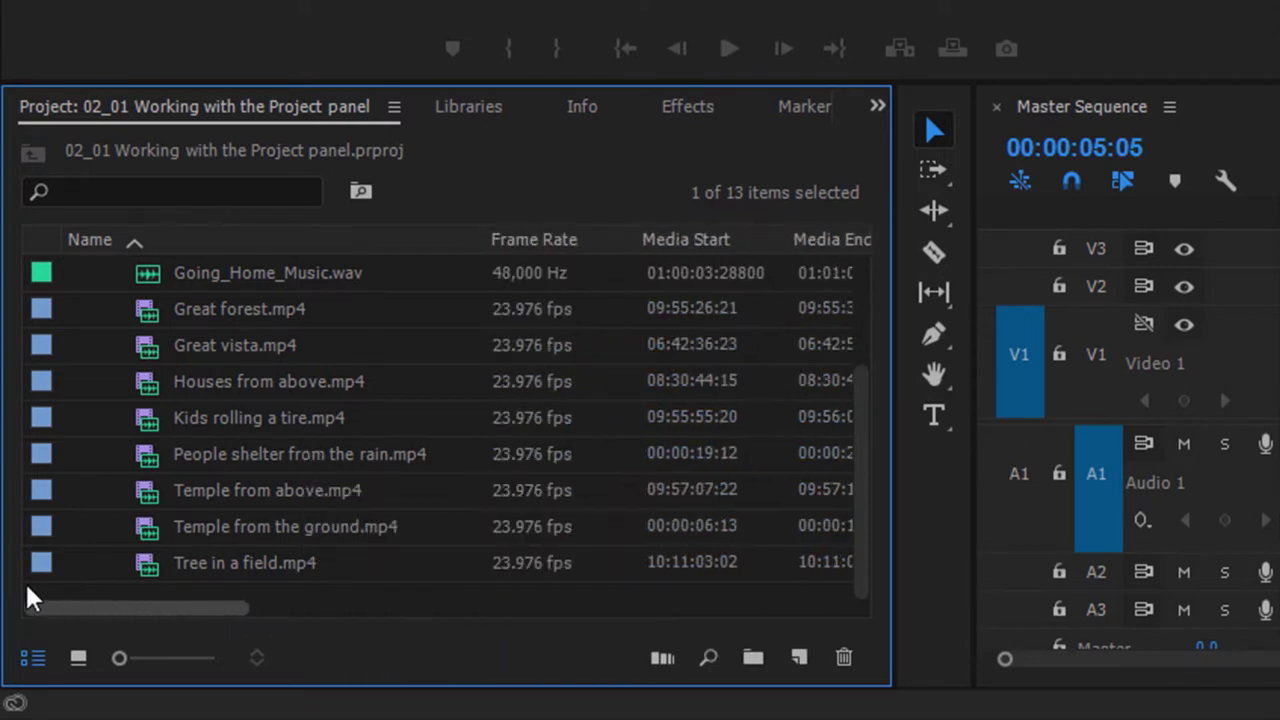
pyautogui.click(213, 236)
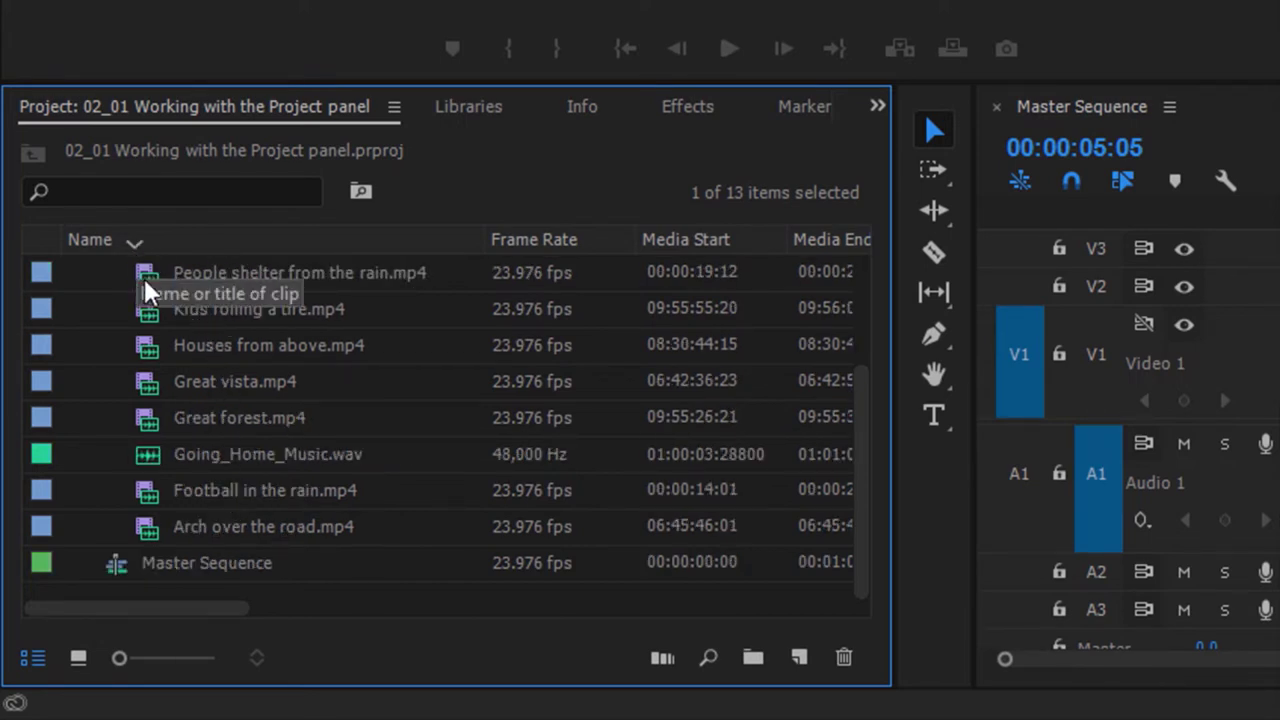
pyautogui.click(218, 237)
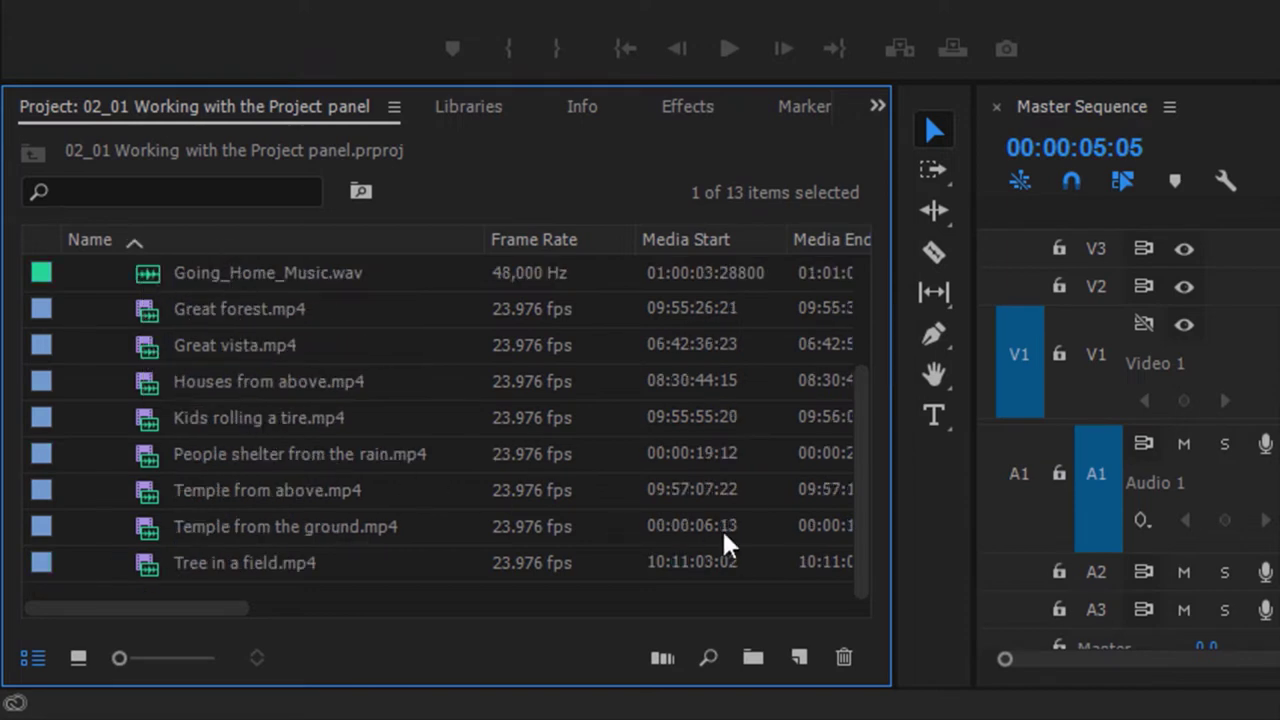
pyautogui.moveTo(861, 490); pyautogui.dragTo(868, 370)
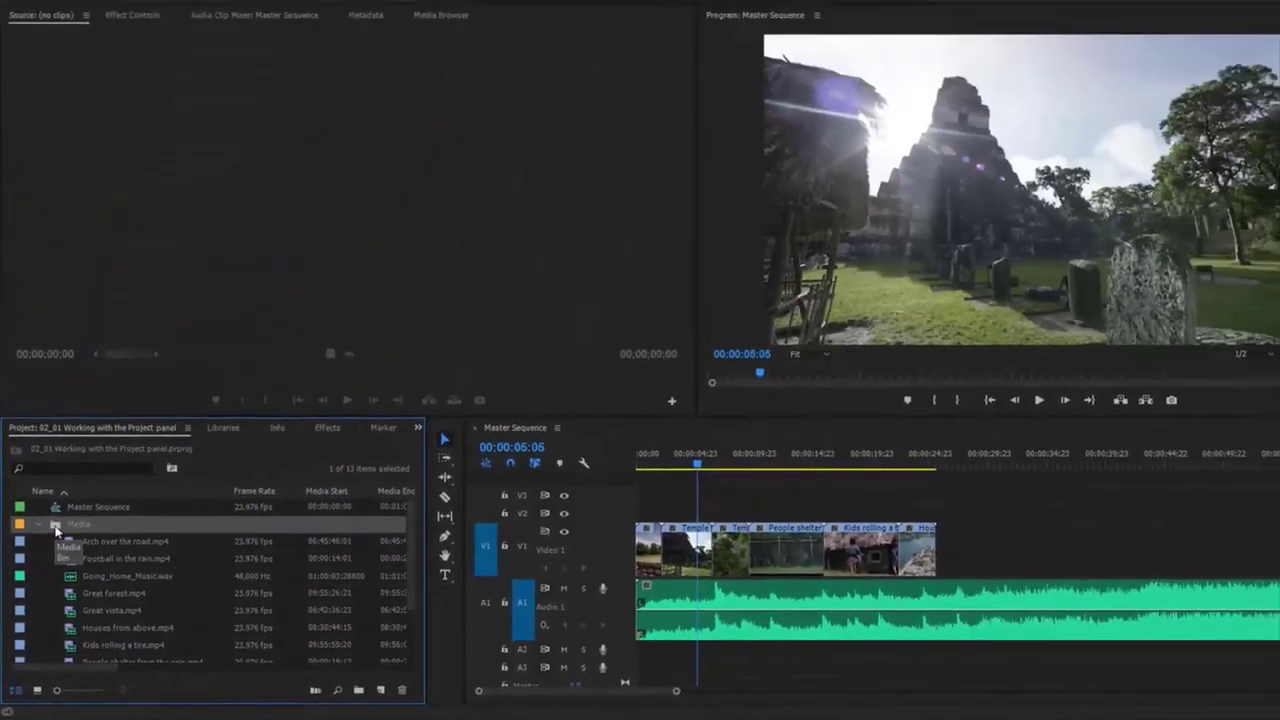
# Open the Media bin in its own enlarged window with maximum-size thumbnails and preview Temple from above.mp4 there.
pyautogui.doubleClick(55, 528)
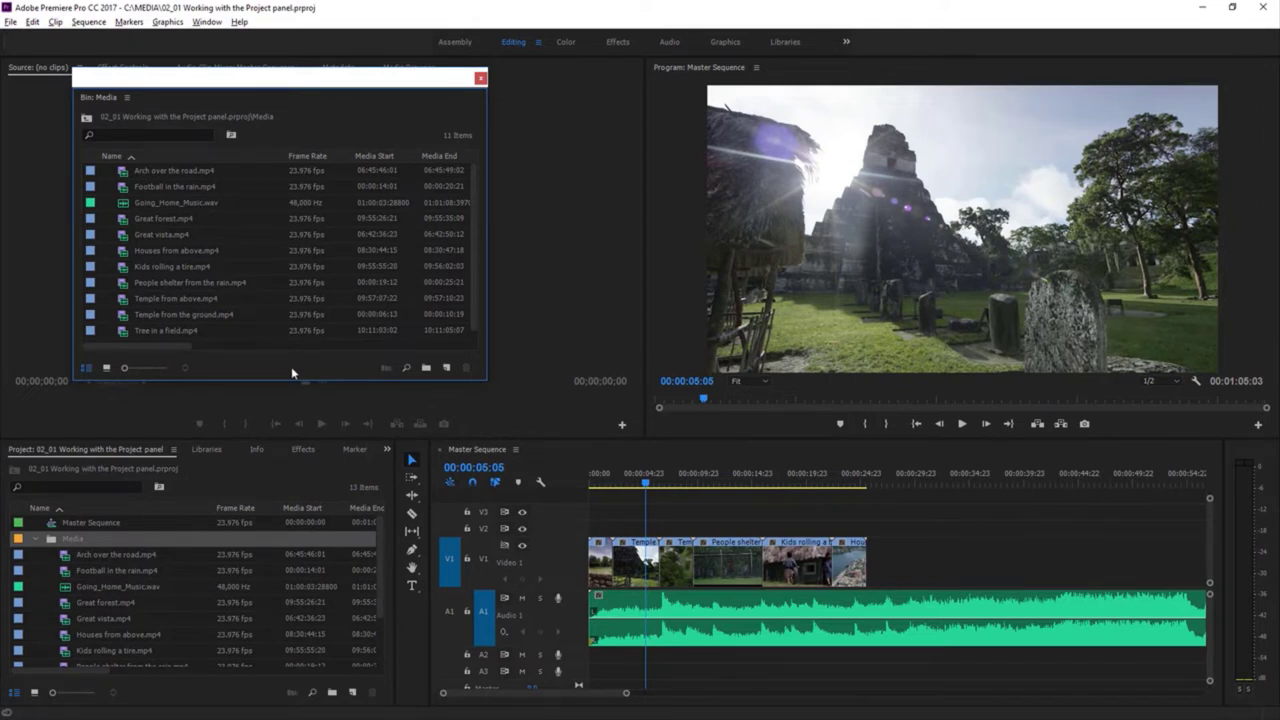
pyautogui.click(107, 369)
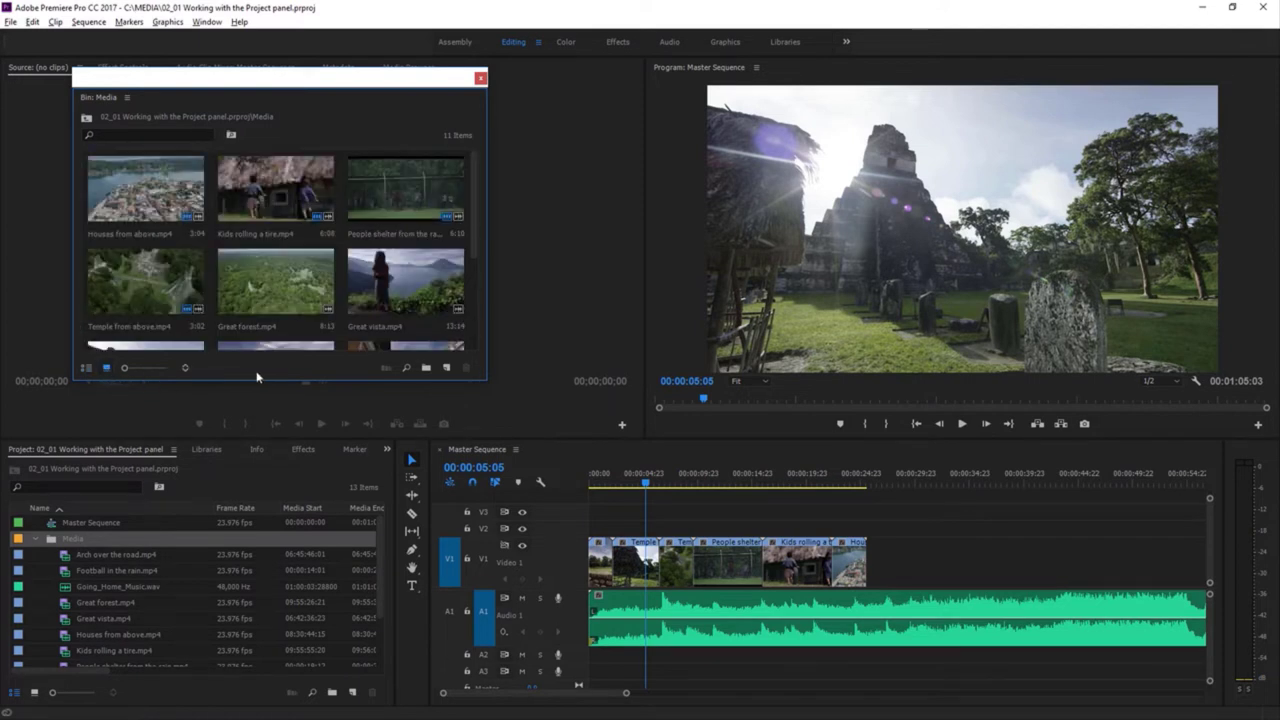
pyautogui.moveTo(124, 370); pyautogui.dragTo(166, 369)
pyautogui.moveTo(488, 382); pyautogui.dragTo(783, 643)
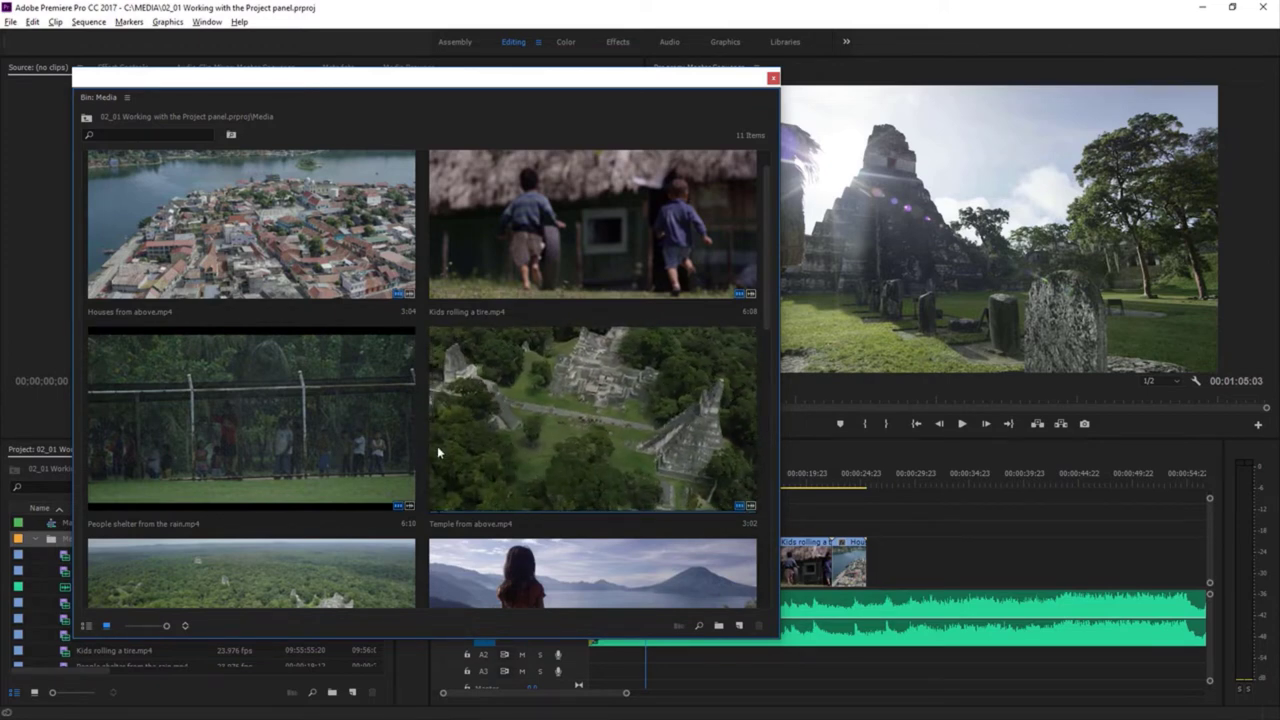
pyautogui.click(507, 446)
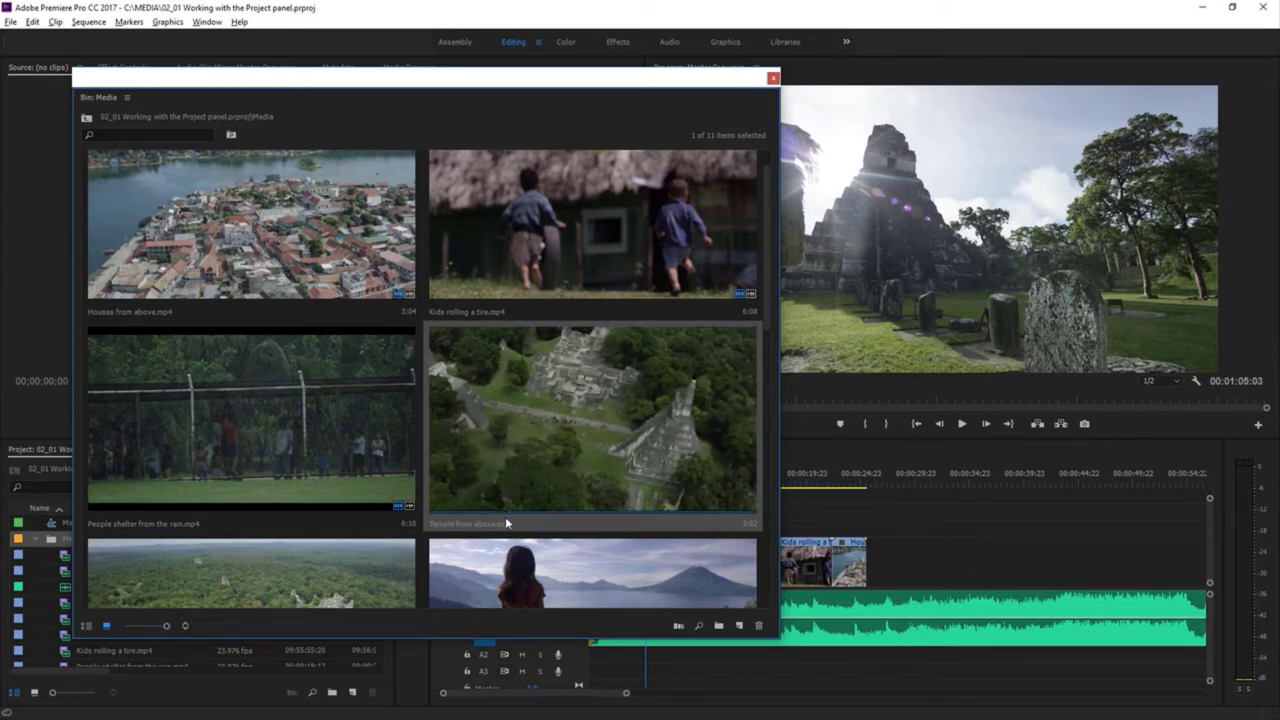
pyautogui.press('l')
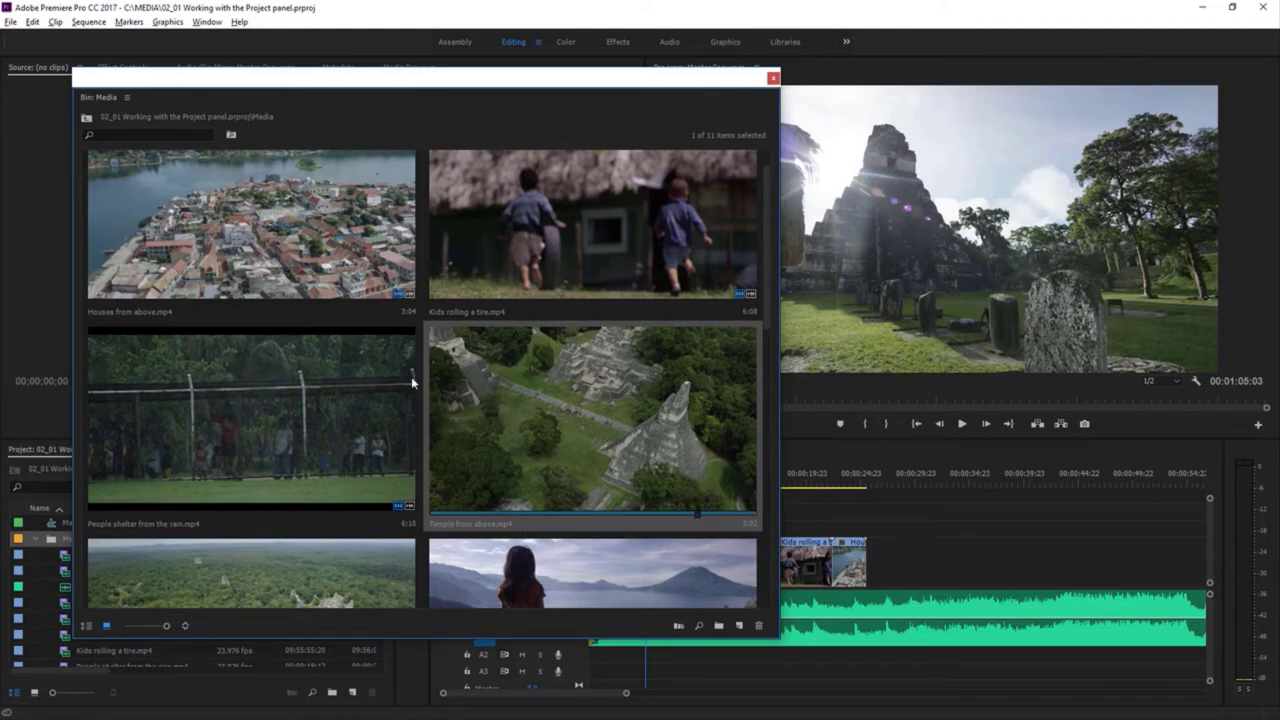
# Search the Media bin for "kids", clear the search and close the bin's floating window.
pyautogui.click(127, 135)
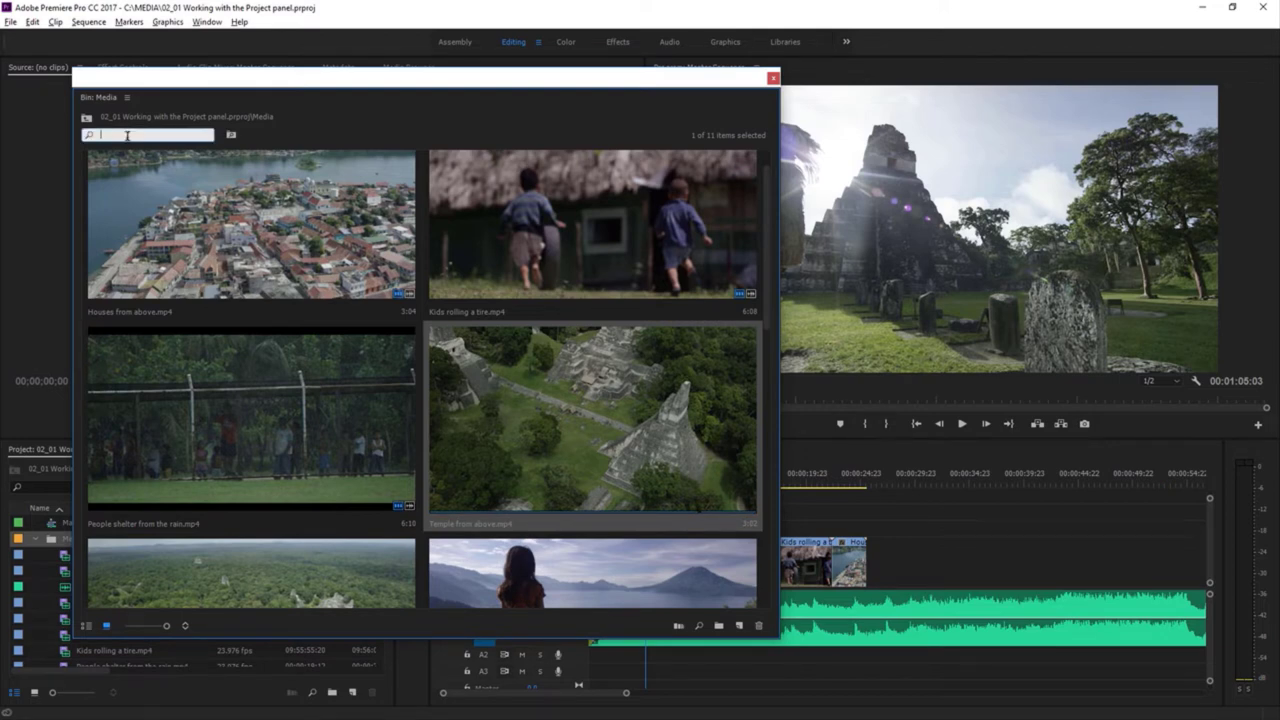
pyautogui.write('kids')
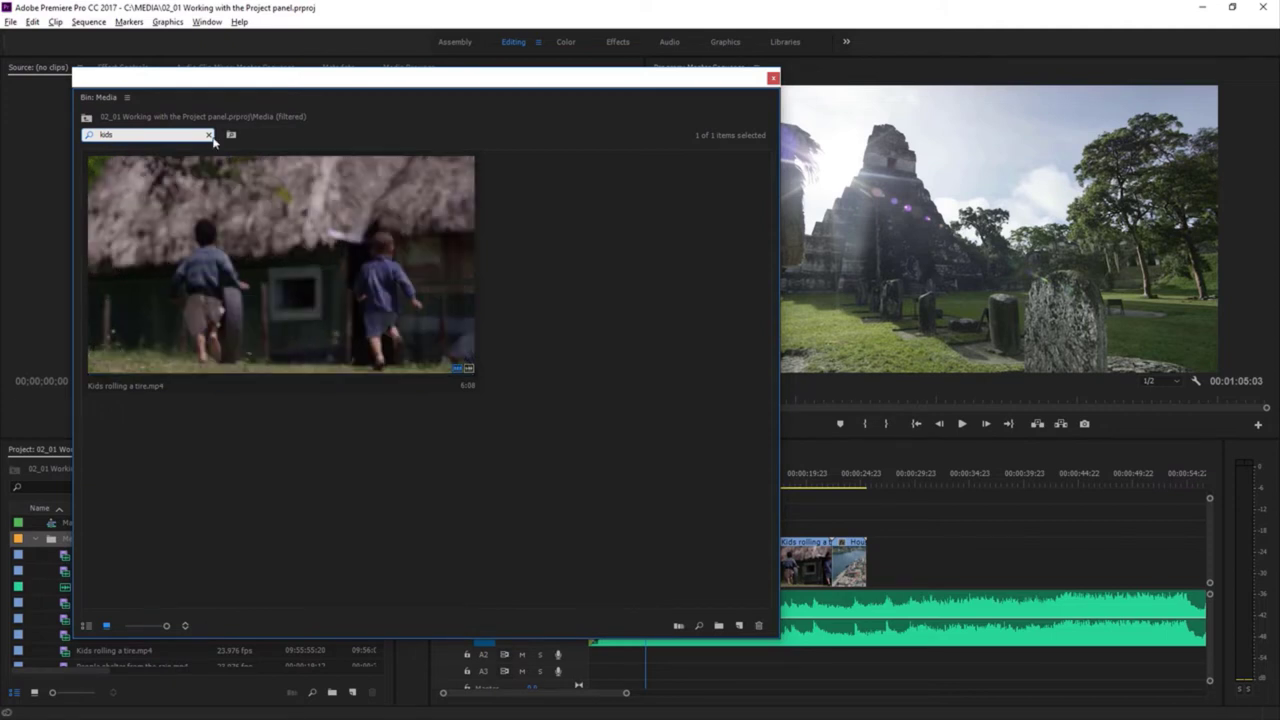
pyautogui.click(209, 136)
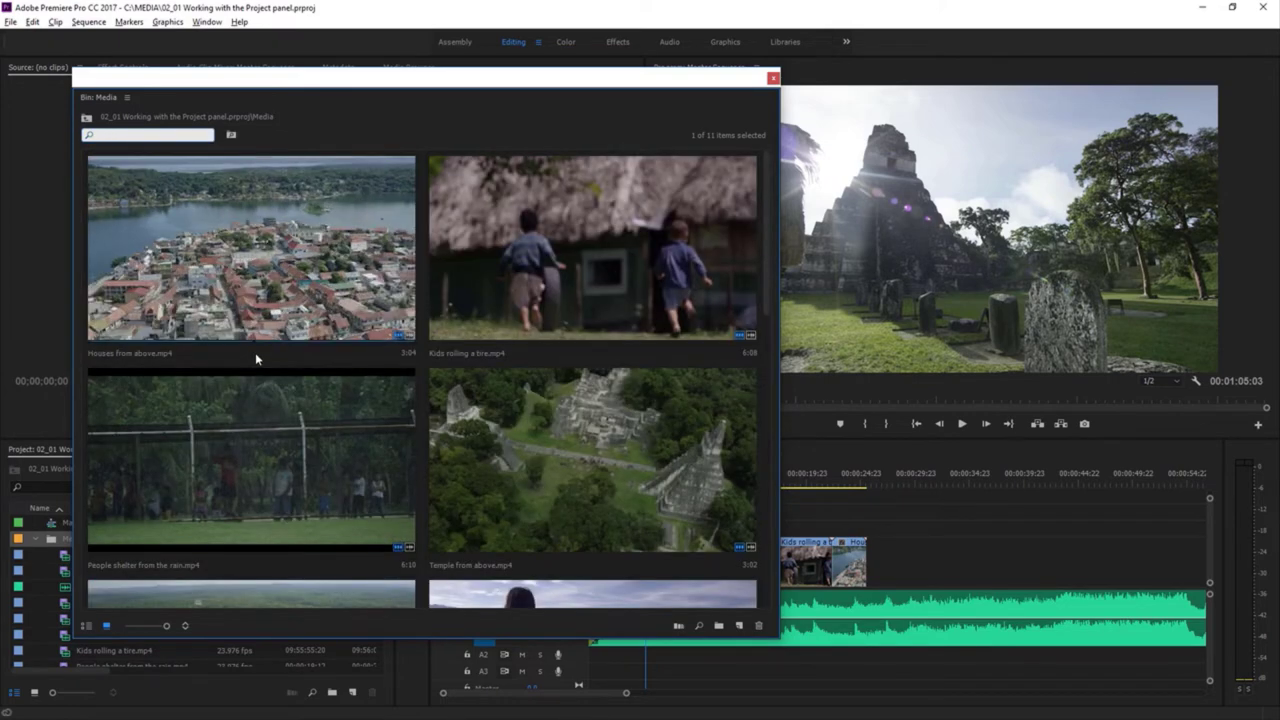
pyautogui.click(773, 79)
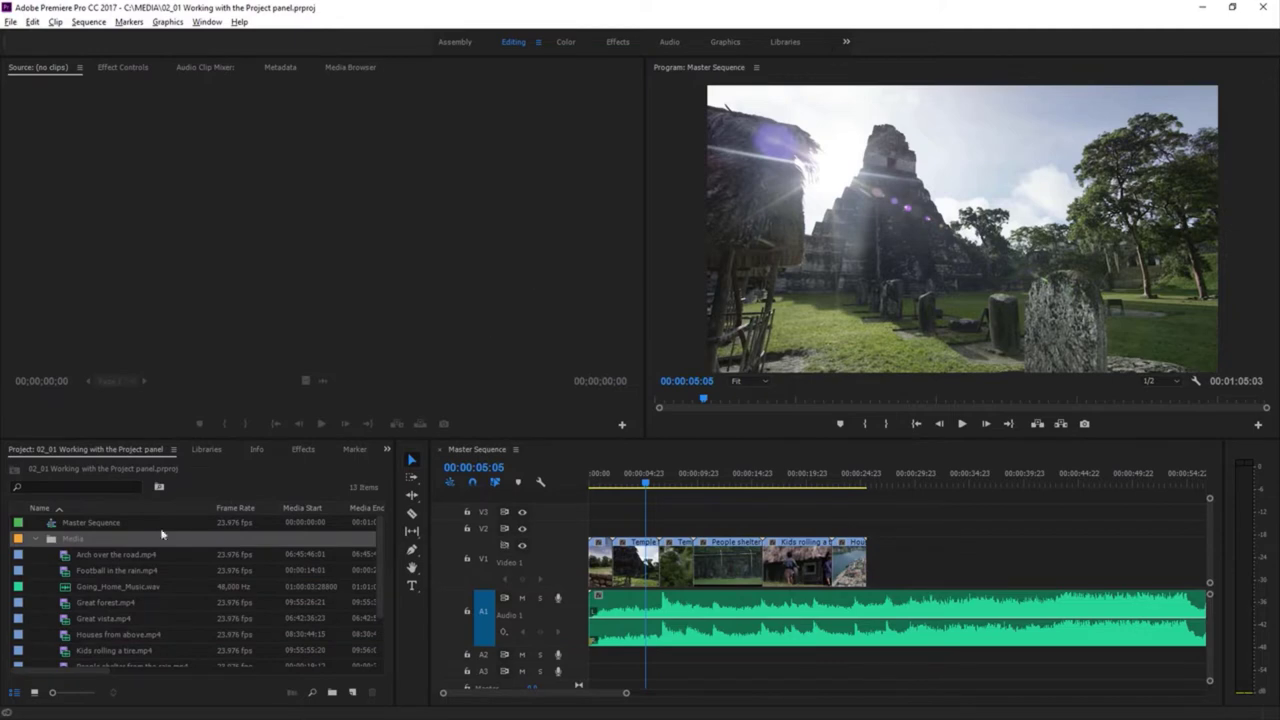
# Collapse the Media bin, search the whole project for "kids" and clear the search again.
pyautogui.click(37, 540)
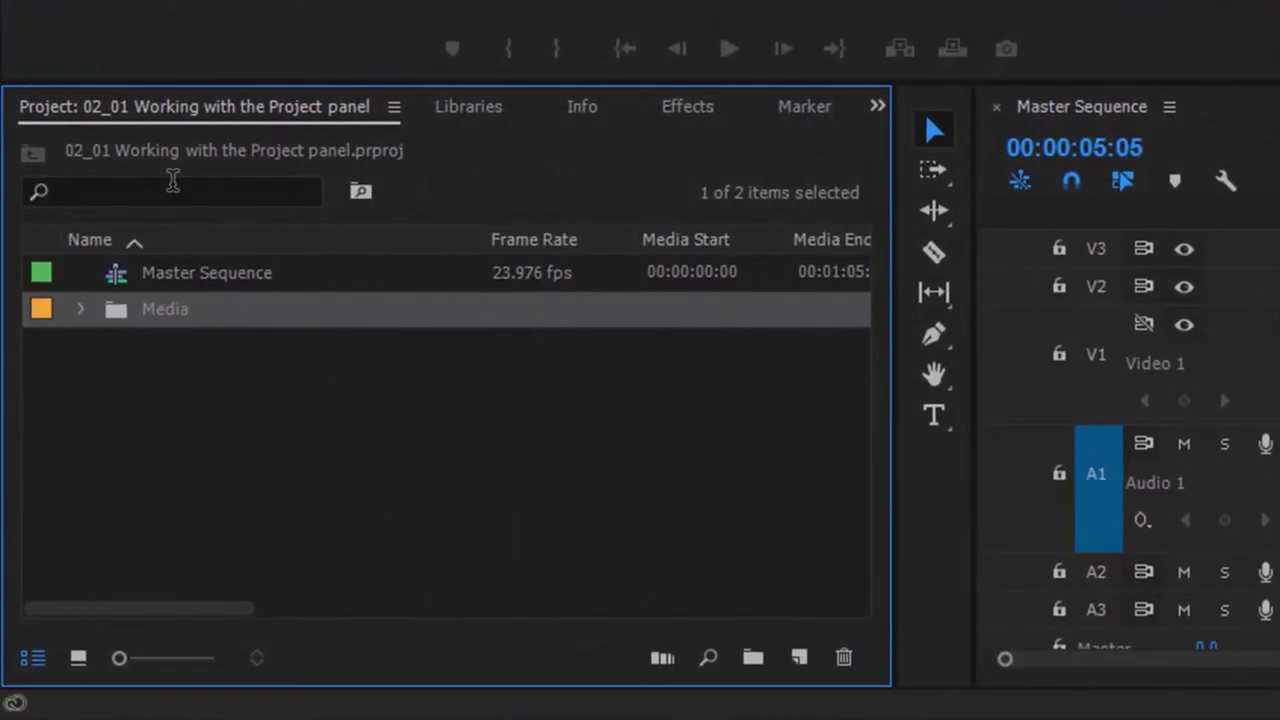
pyautogui.click(173, 190)
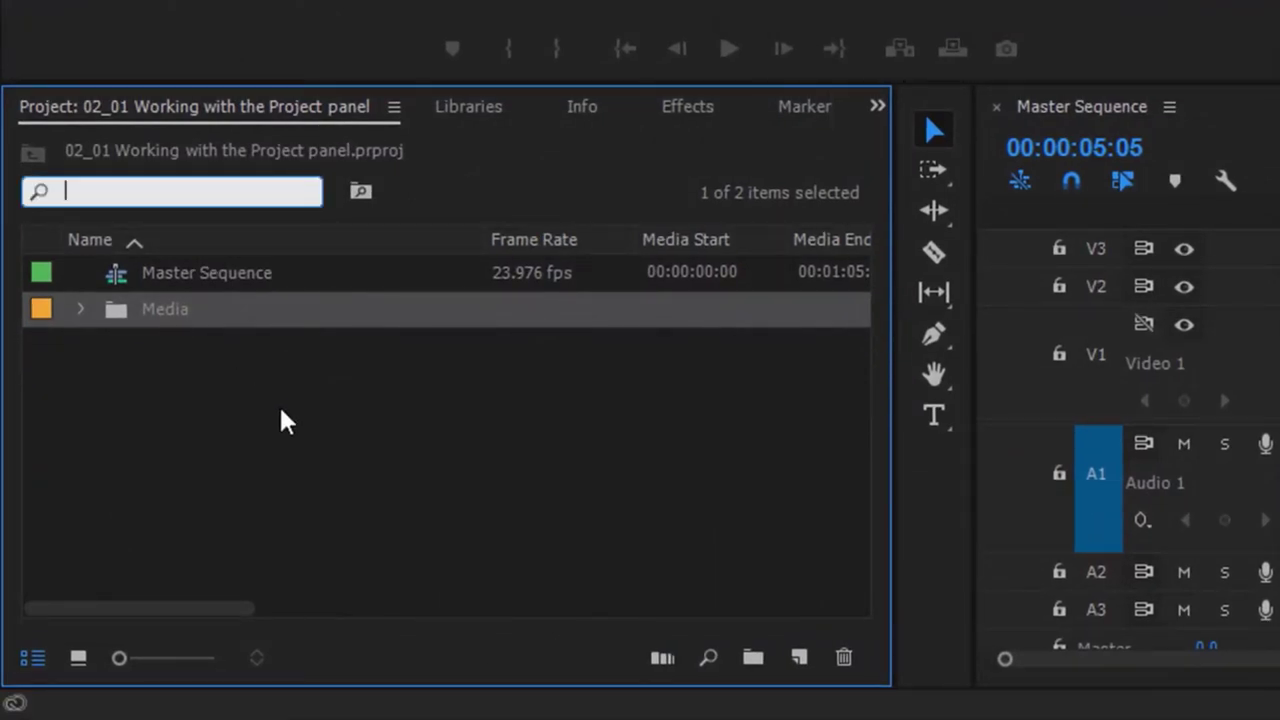
pyautogui.write('ki')
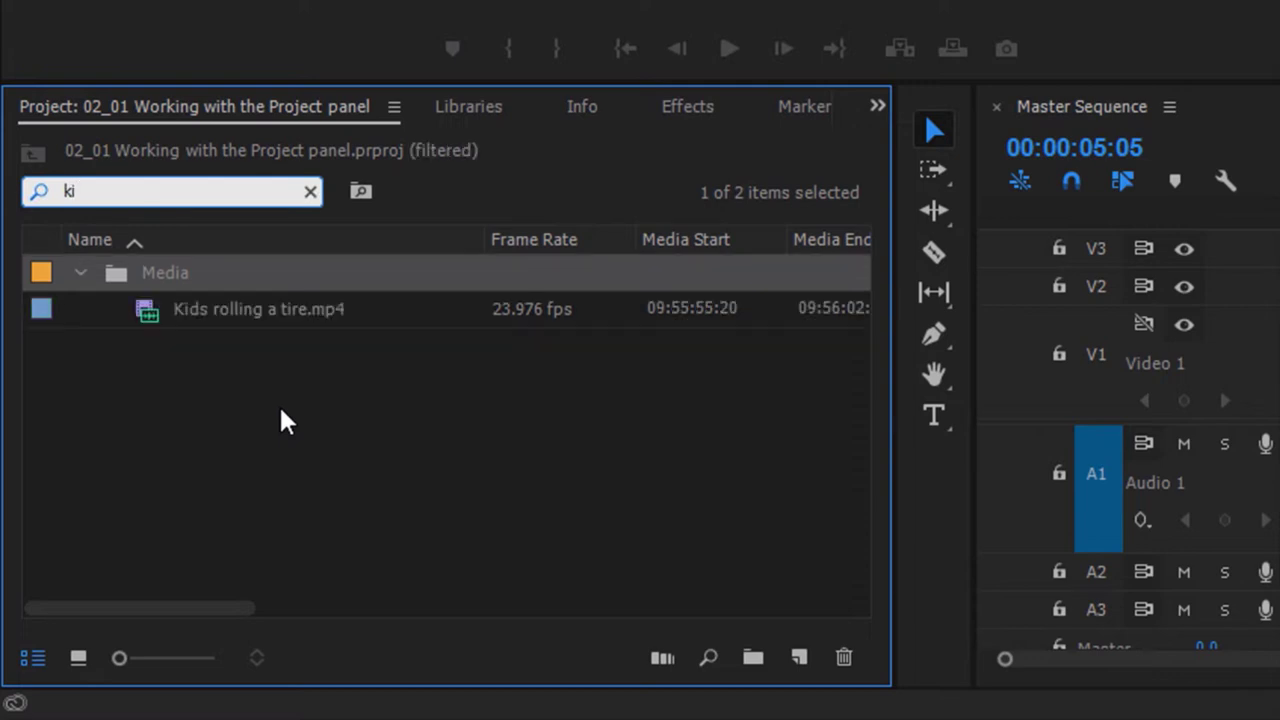
pyautogui.write('ds')
pyautogui.click(309, 194)
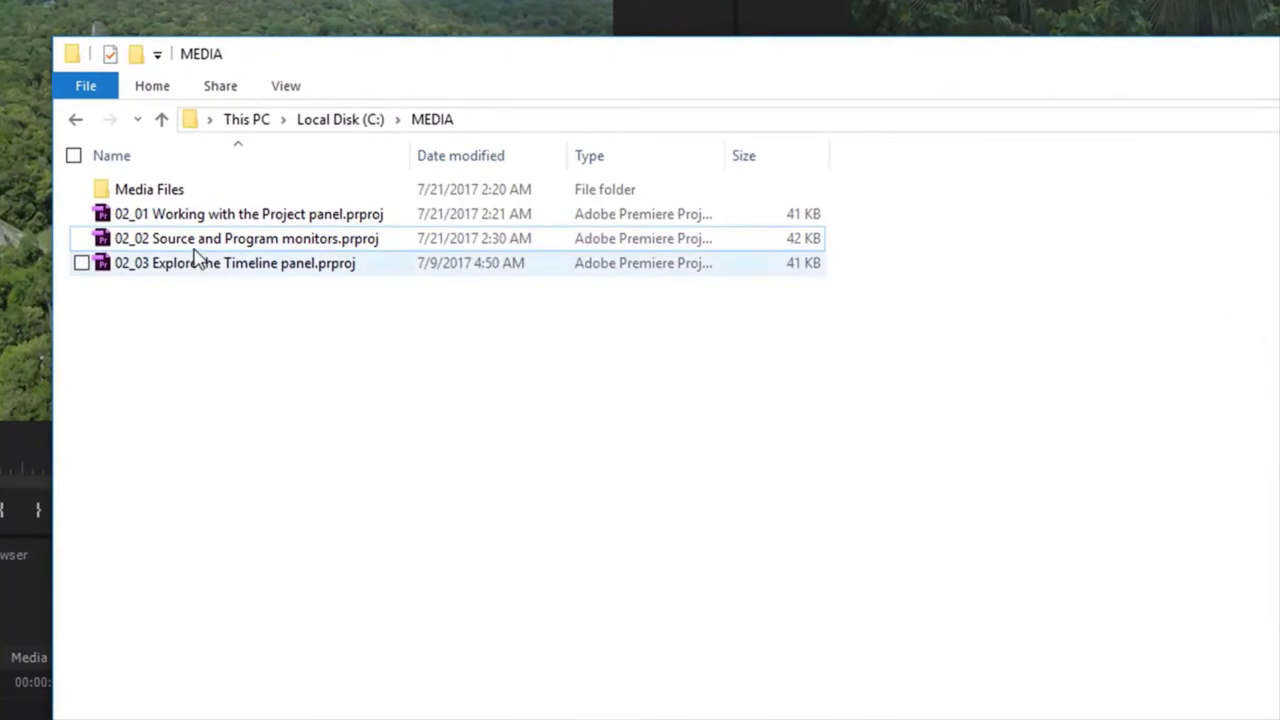
# Open the project 02_02 Source and Program monitors.prproj from the MEDIA folder and activate its Source Monitor, followed by the Program Monitor.
pyautogui.click(195, 241)
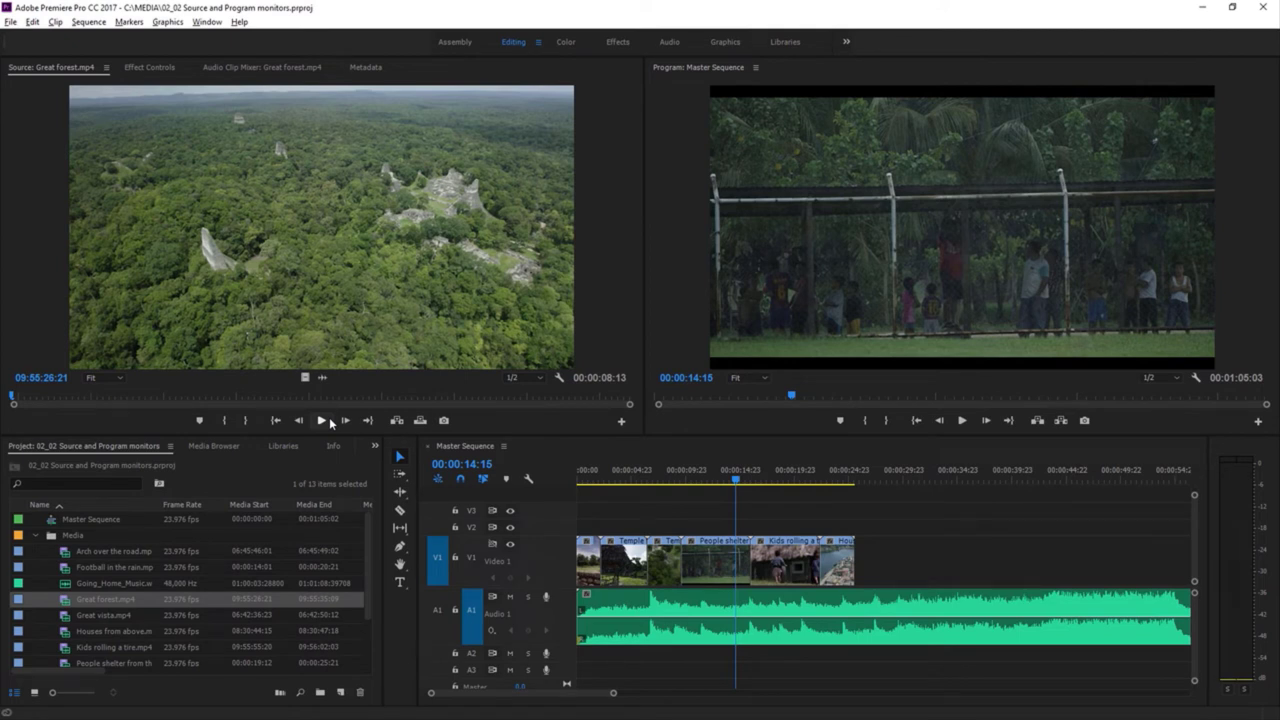
pyautogui.click(20, 288)
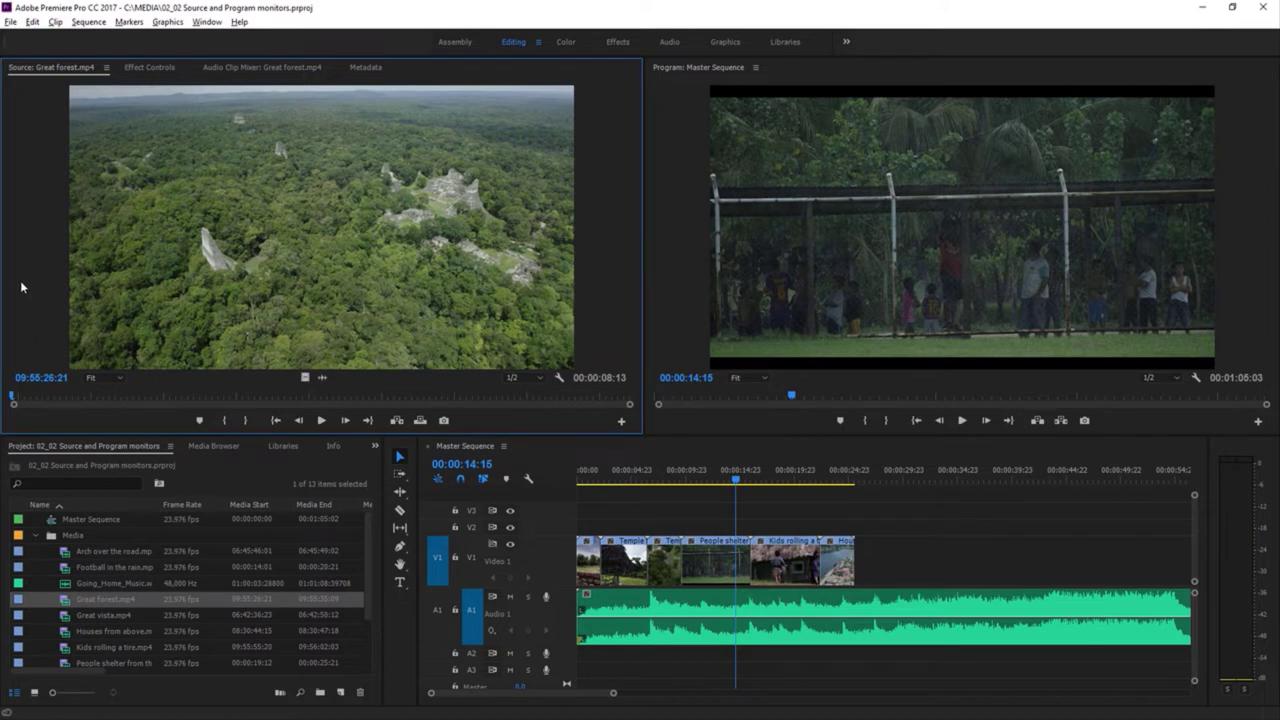
pyautogui.click(667, 270)
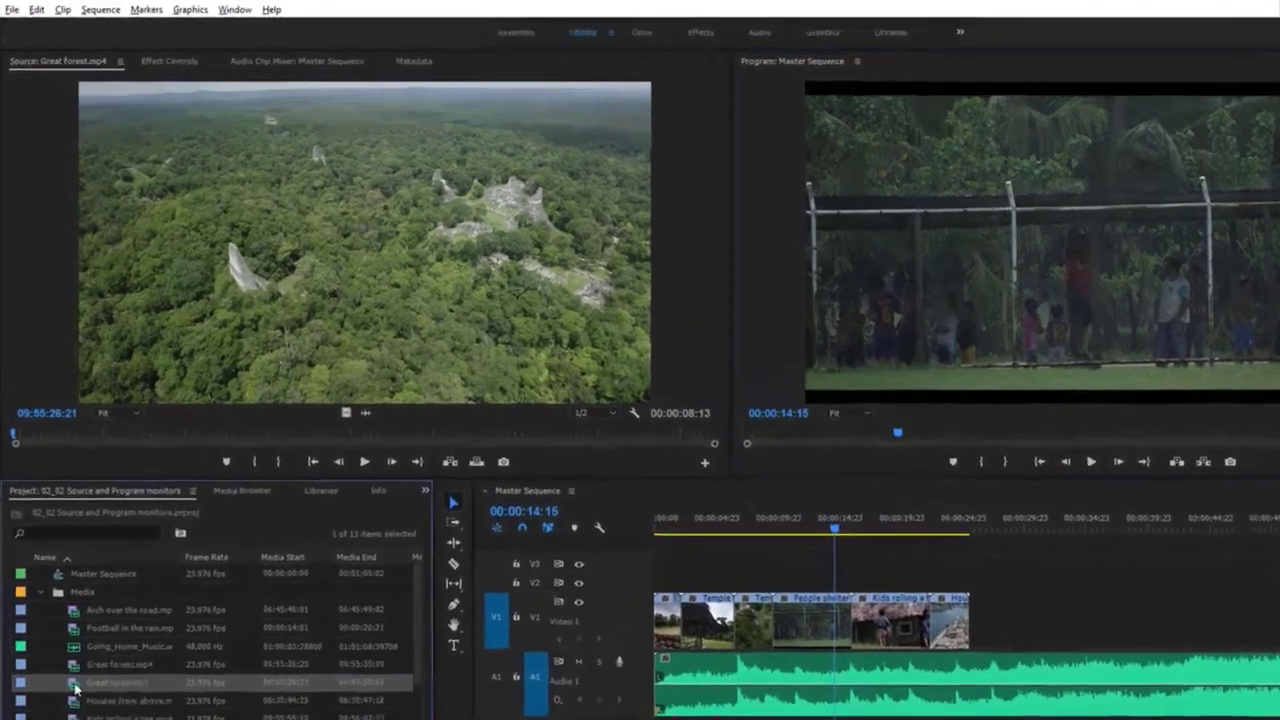
# Load Great vista.mp4 into the Source Monitor and play and pause it twice.
pyautogui.doubleClick(67, 617)
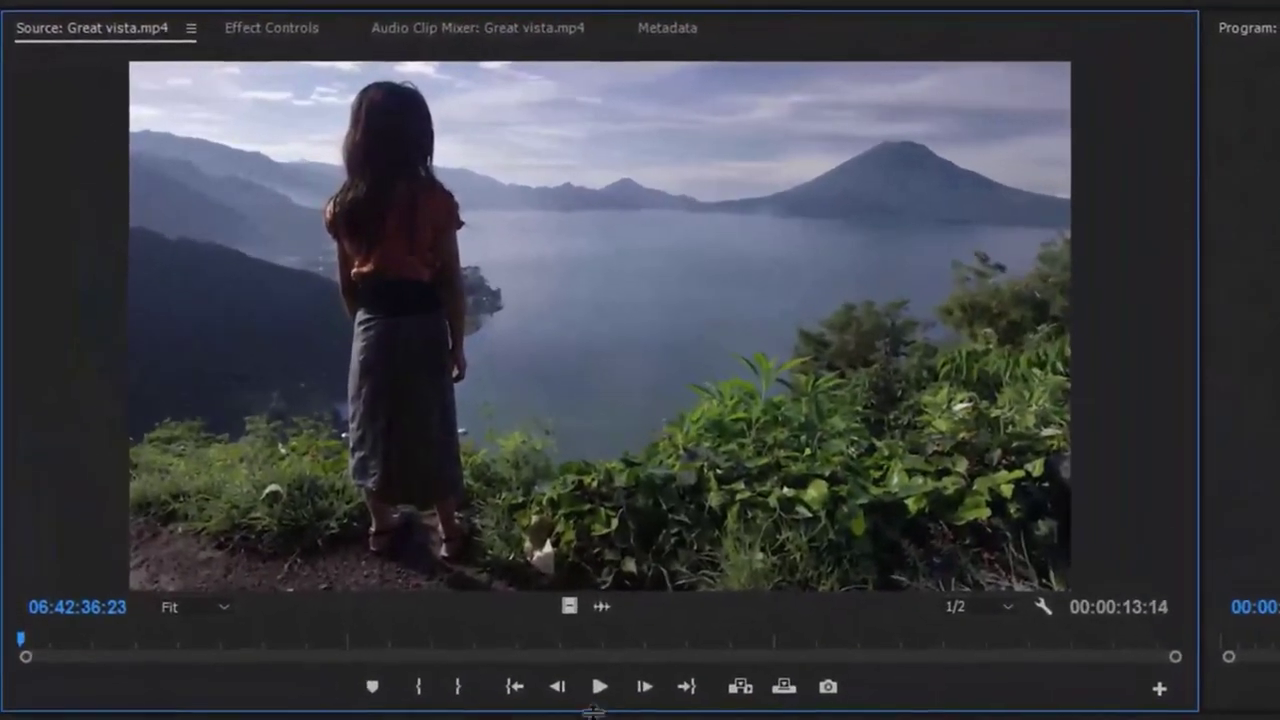
pyautogui.click(601, 690)
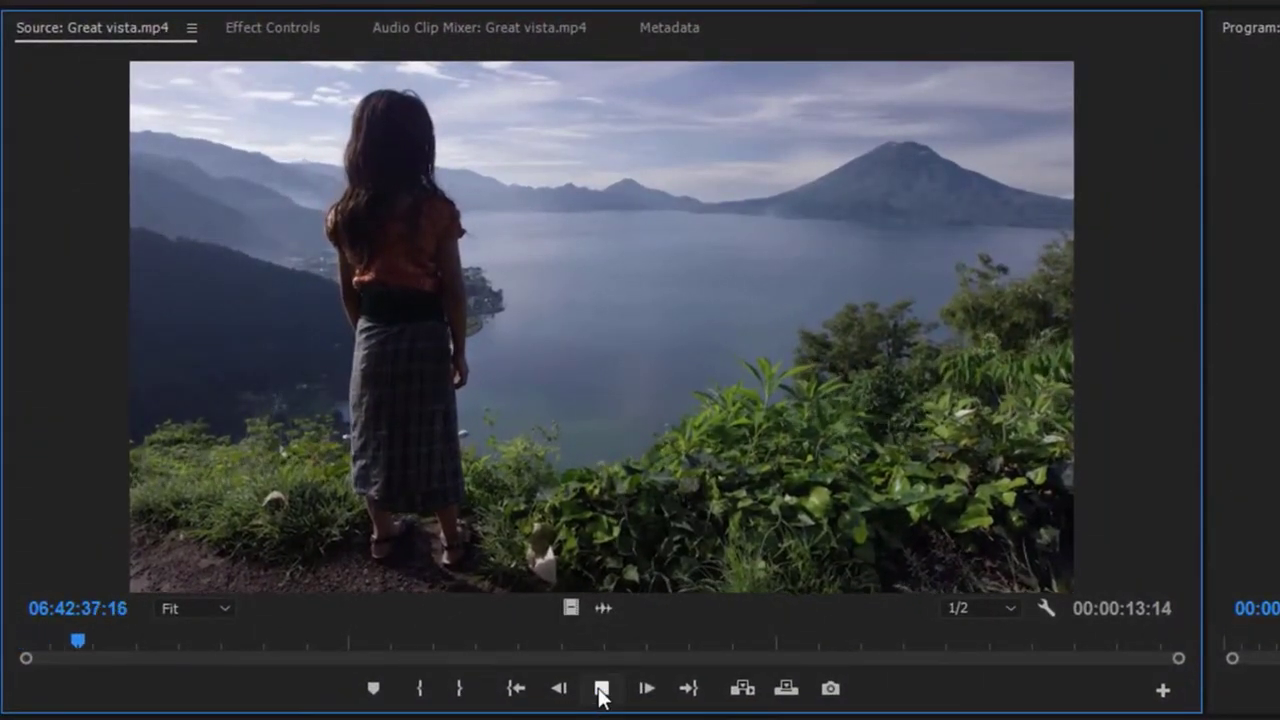
pyautogui.click(601, 690)
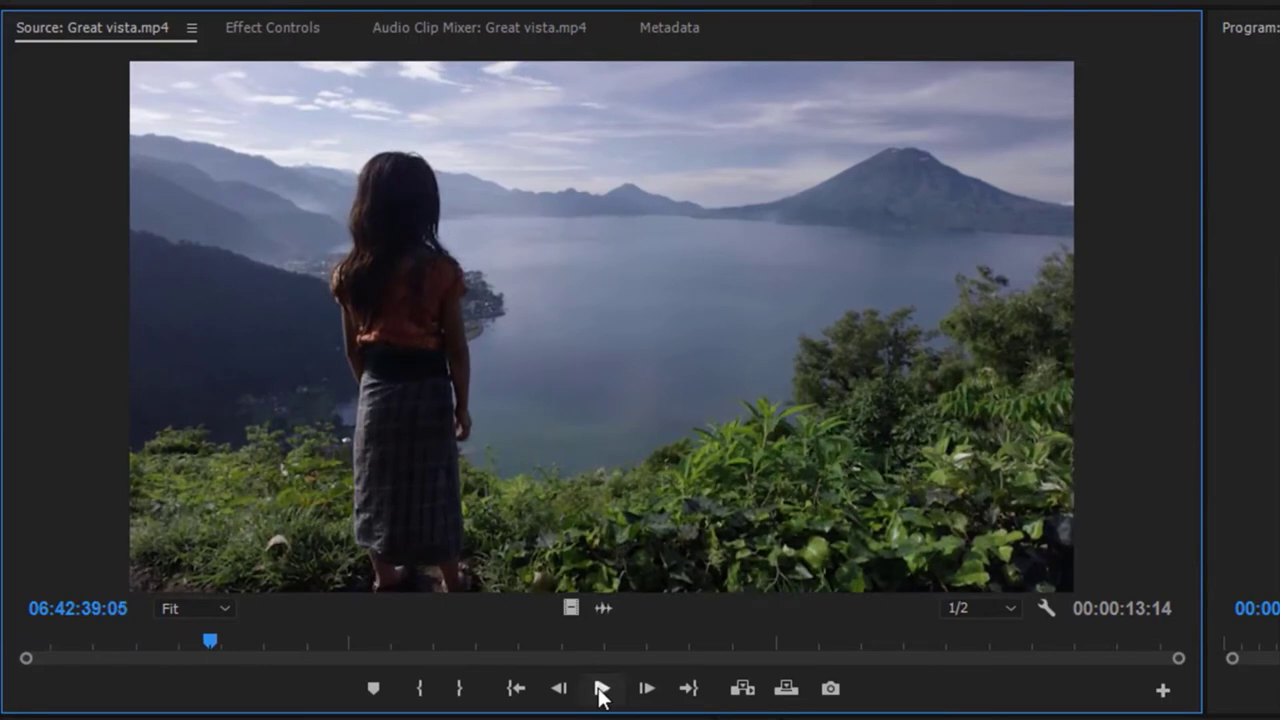
pyautogui.click(601, 688)
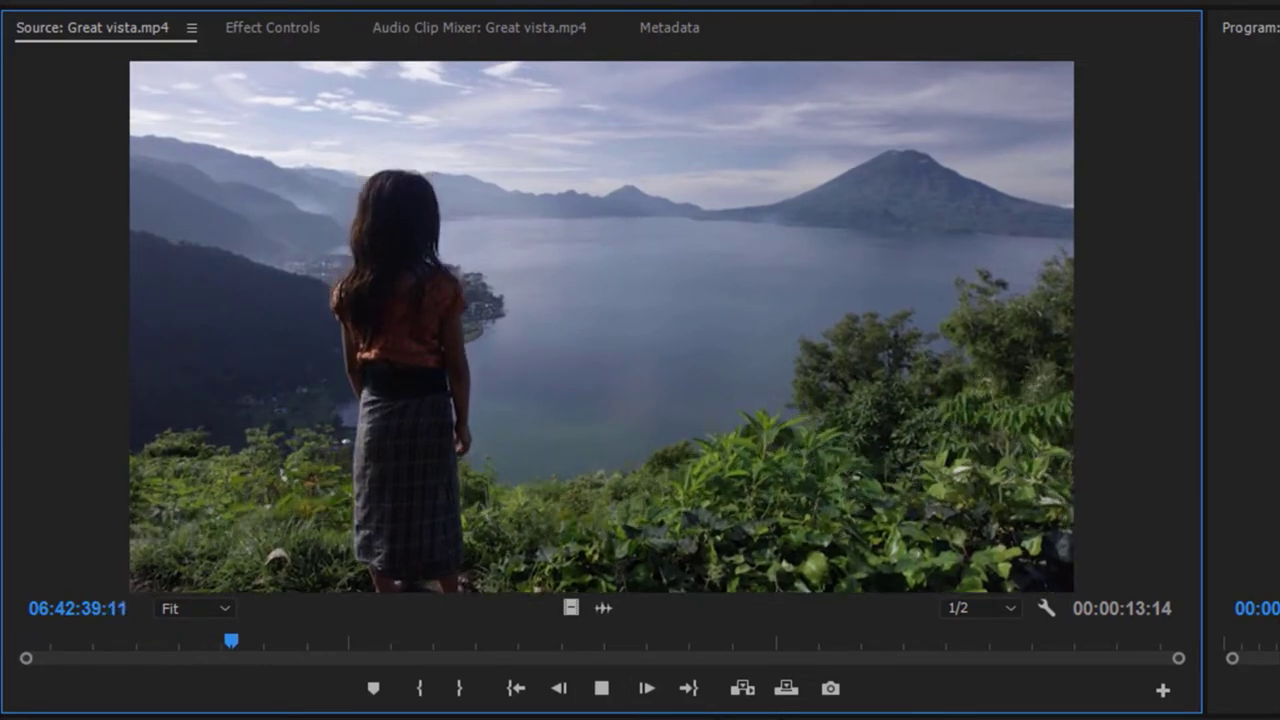
pyautogui.click(601, 688)
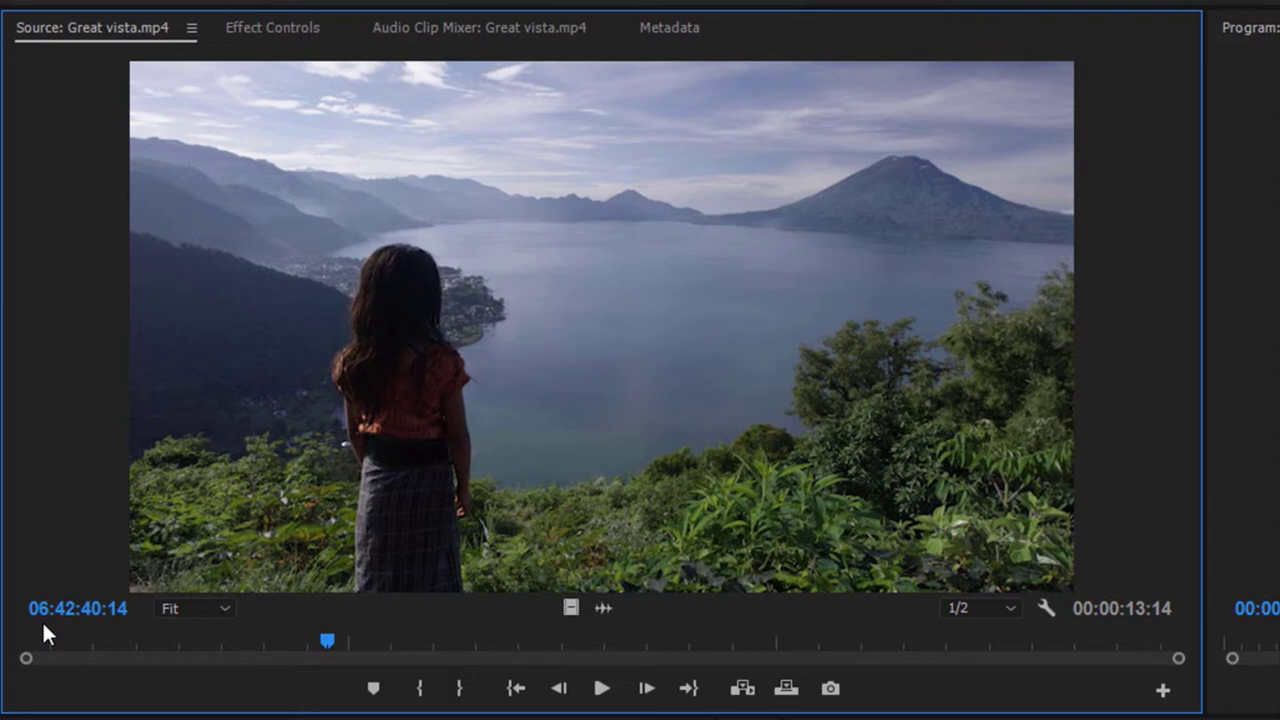
# Scrub back and forth through Great vista.mp4 in the Source Monitor, stopping near 06:42:39:21.
pyautogui.moveTo(312, 636); pyautogui.dragTo(185, 640)
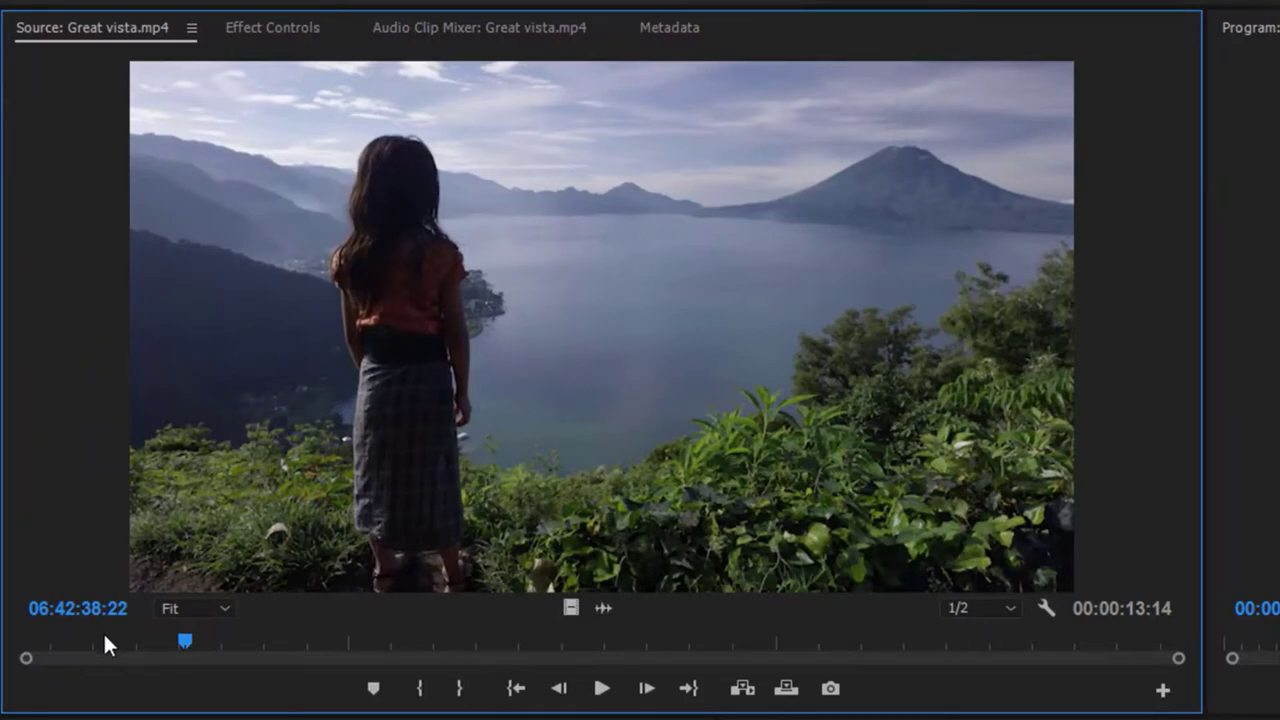
pyautogui.moveTo(185, 640); pyautogui.dragTo(558, 655)
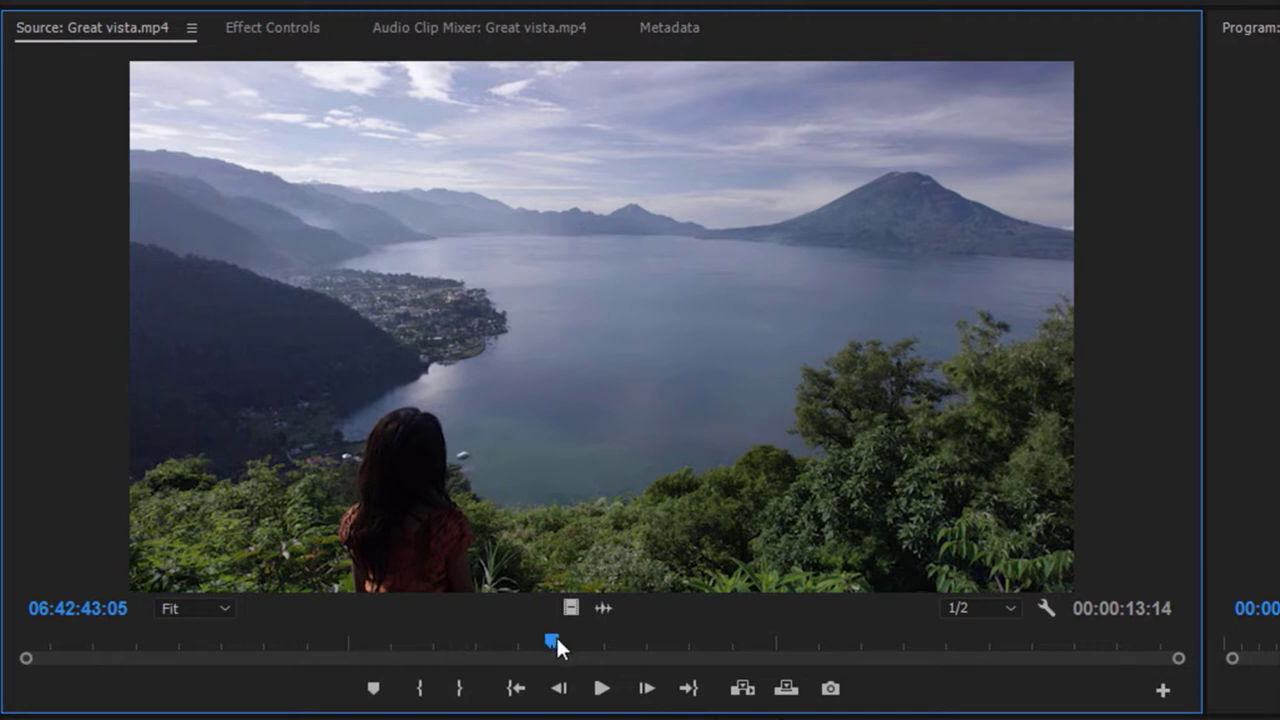
pyautogui.moveTo(557, 640); pyautogui.dragTo(288, 672)
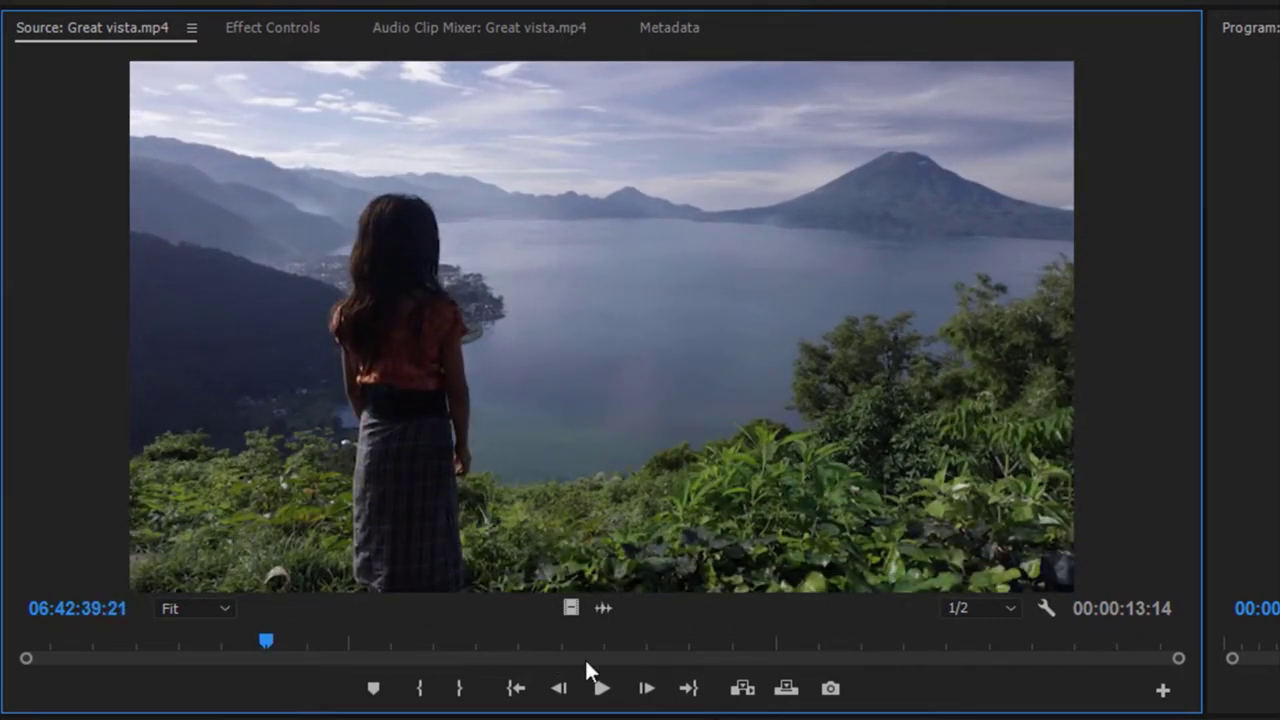
# Step forward and backward through Great vista.mp4 one frame at a time, ending at 06:42:39:22.
pyautogui.click(656, 690)
pyautogui.click(656, 690)
pyautogui.click(656, 690)
pyautogui.click(656, 690)
pyautogui.click(656, 690)
pyautogui.click(560, 690)
pyautogui.click(560, 690)
pyautogui.click(560, 690)
pyautogui.click(560, 690)
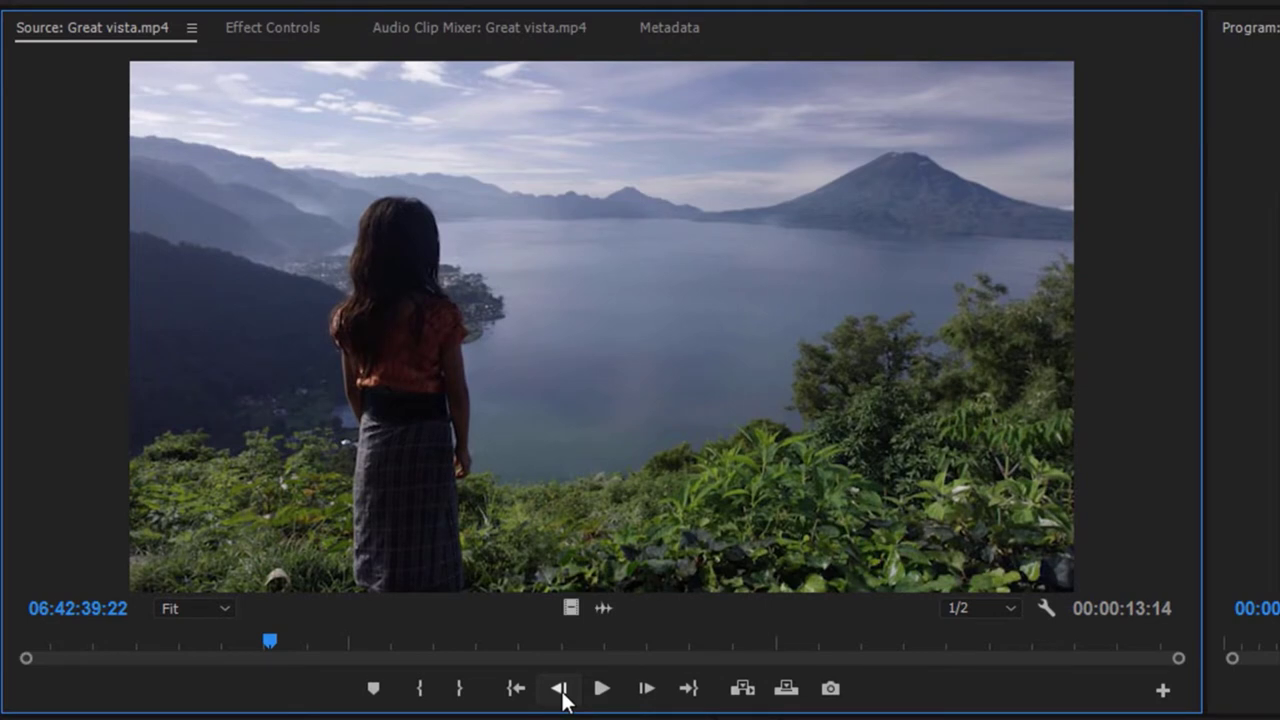
pyautogui.press('Right')
pyautogui.press('Right')
pyautogui.press('Right')
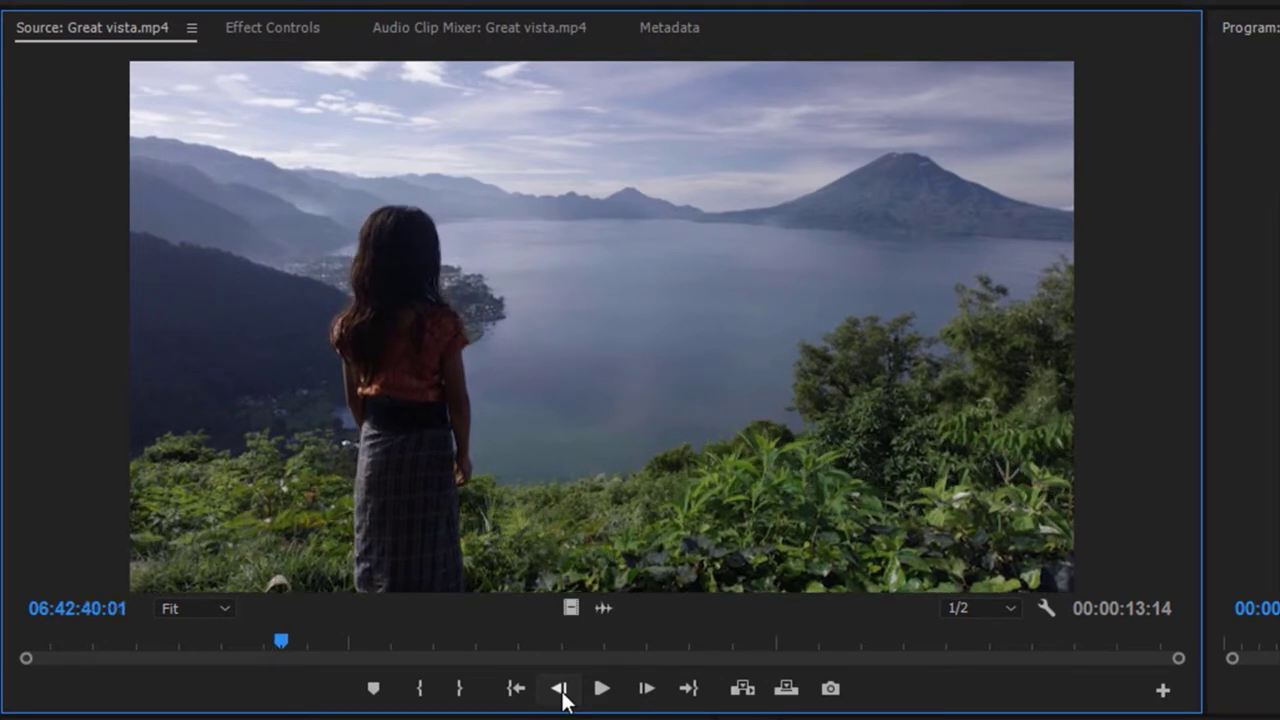
pyautogui.click(560, 690)
pyautogui.click(560, 690)
pyautogui.click(560, 690)
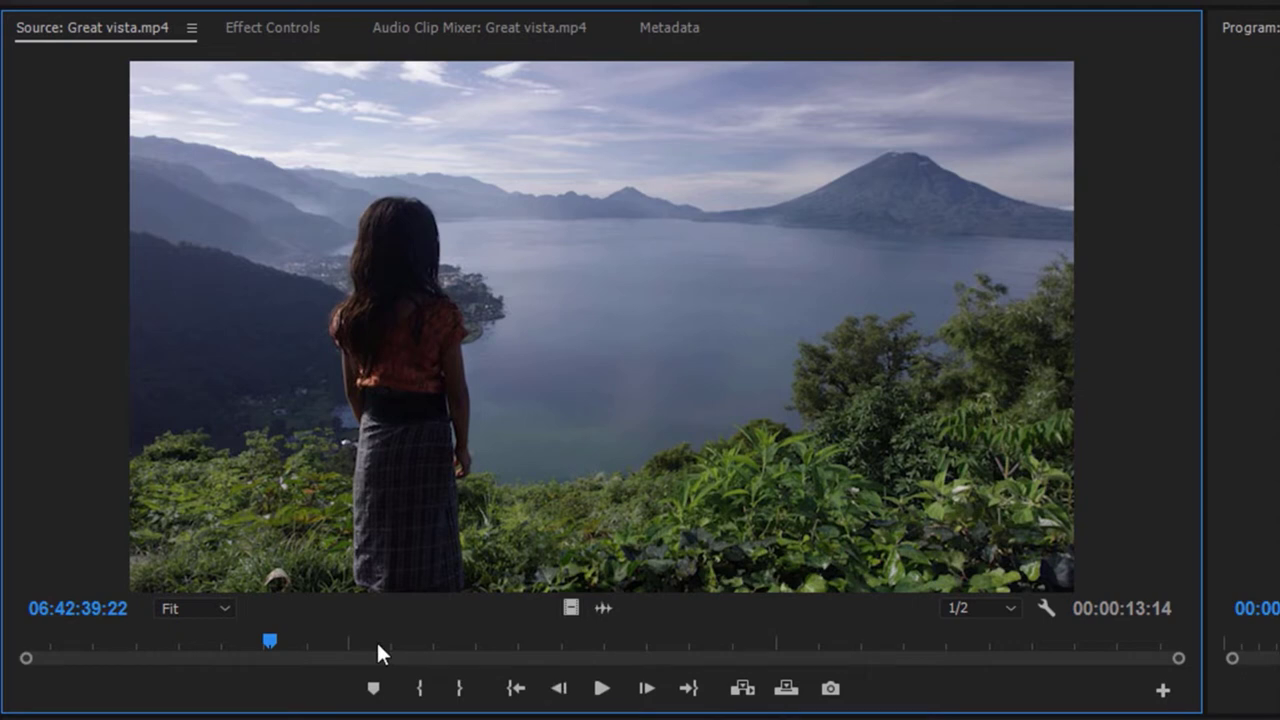
# Mark an In point at 06:42:39:22 and an Out point at 06:42:45:21 in Great vista.mp4.
pyautogui.click(420, 690)
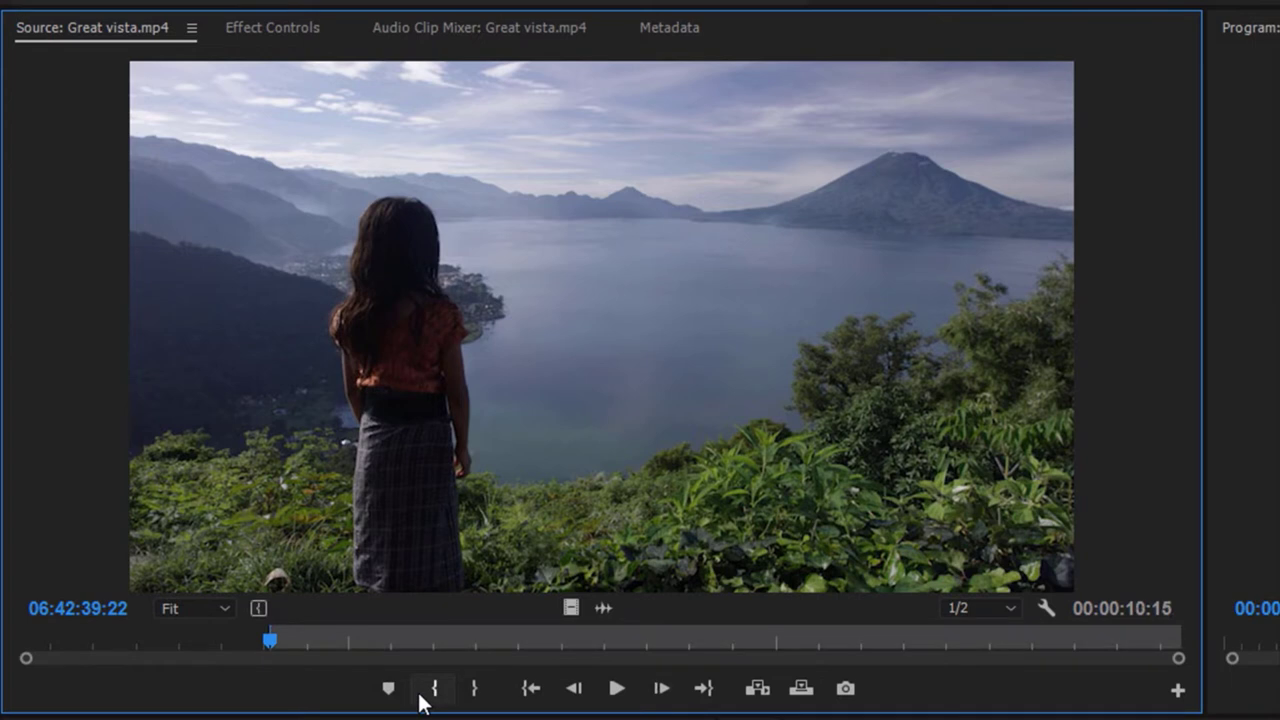
pyautogui.click(780, 641)
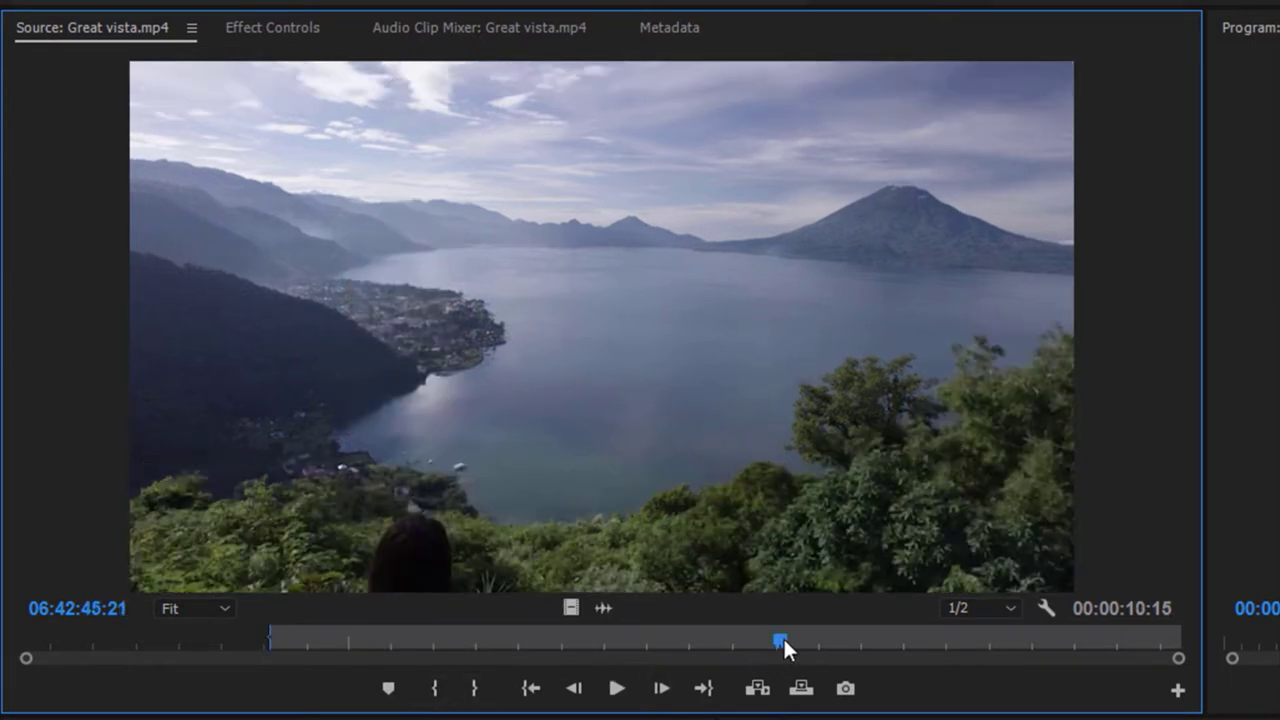
pyautogui.click(473, 688)
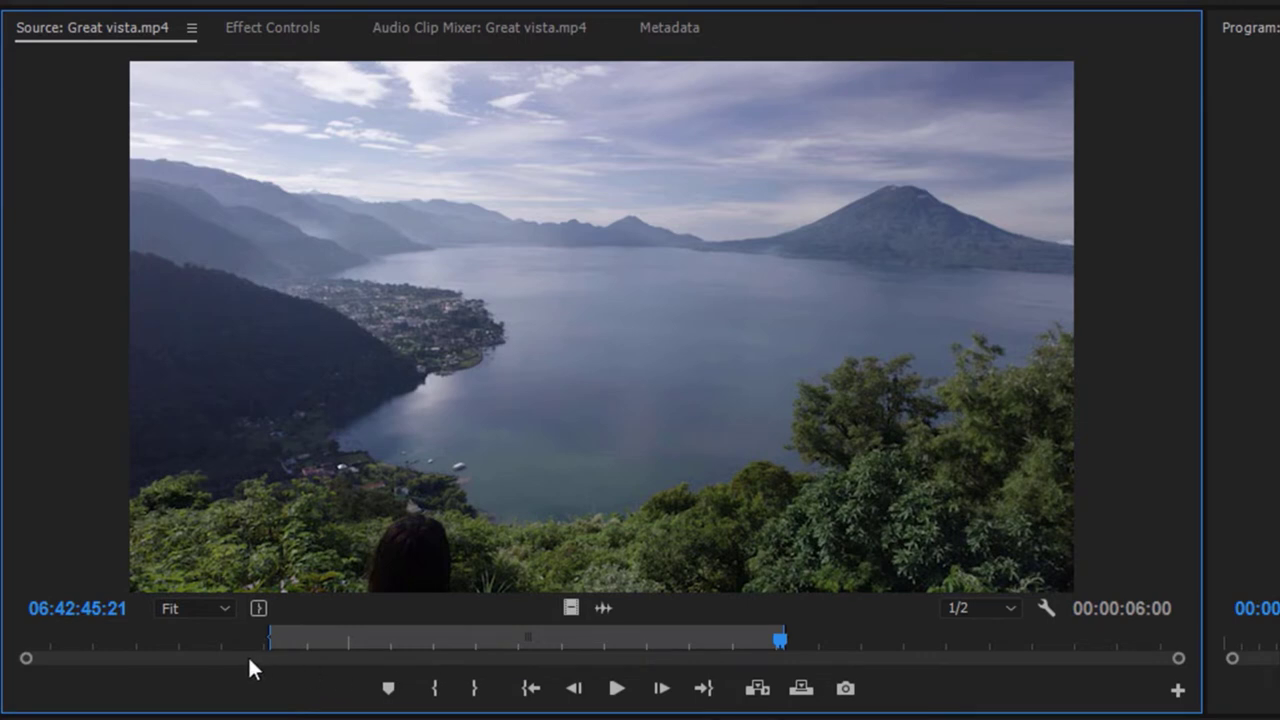
# Move the In point of Great vista.mp4 to 06:42:38:23, and clear both its In and Out points.
pyautogui.click(192, 643)
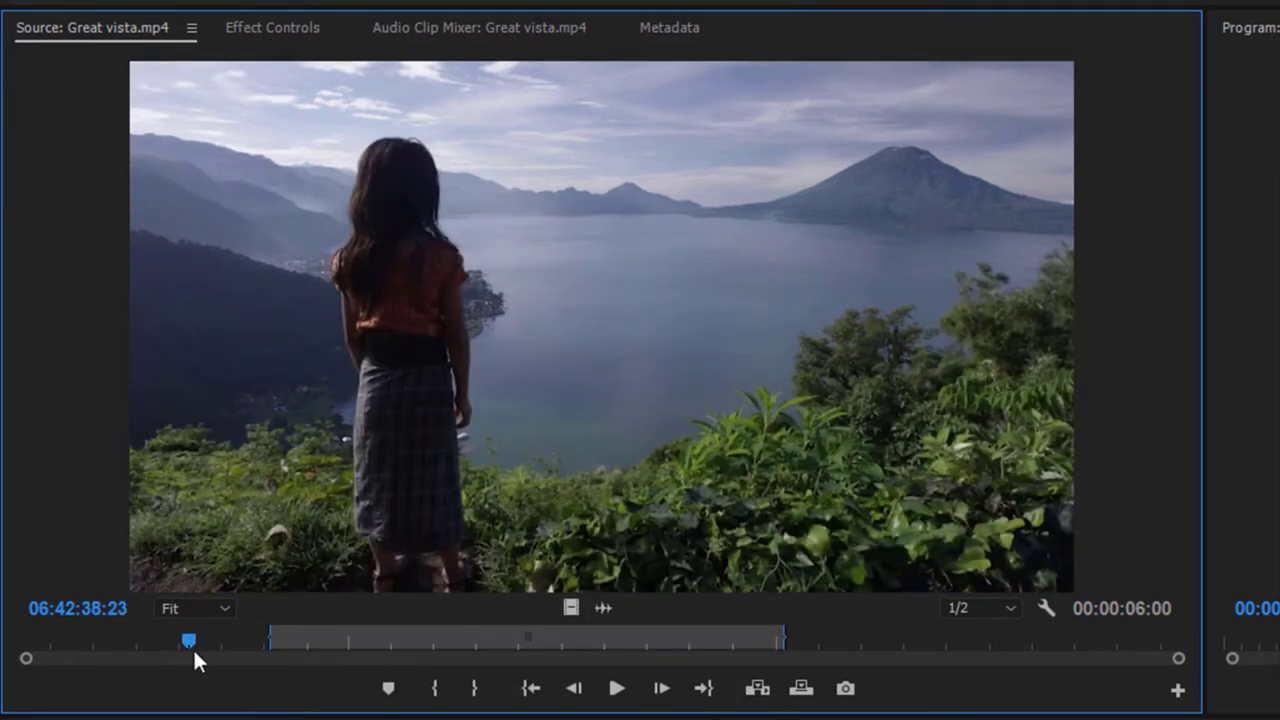
pyautogui.click(432, 690)
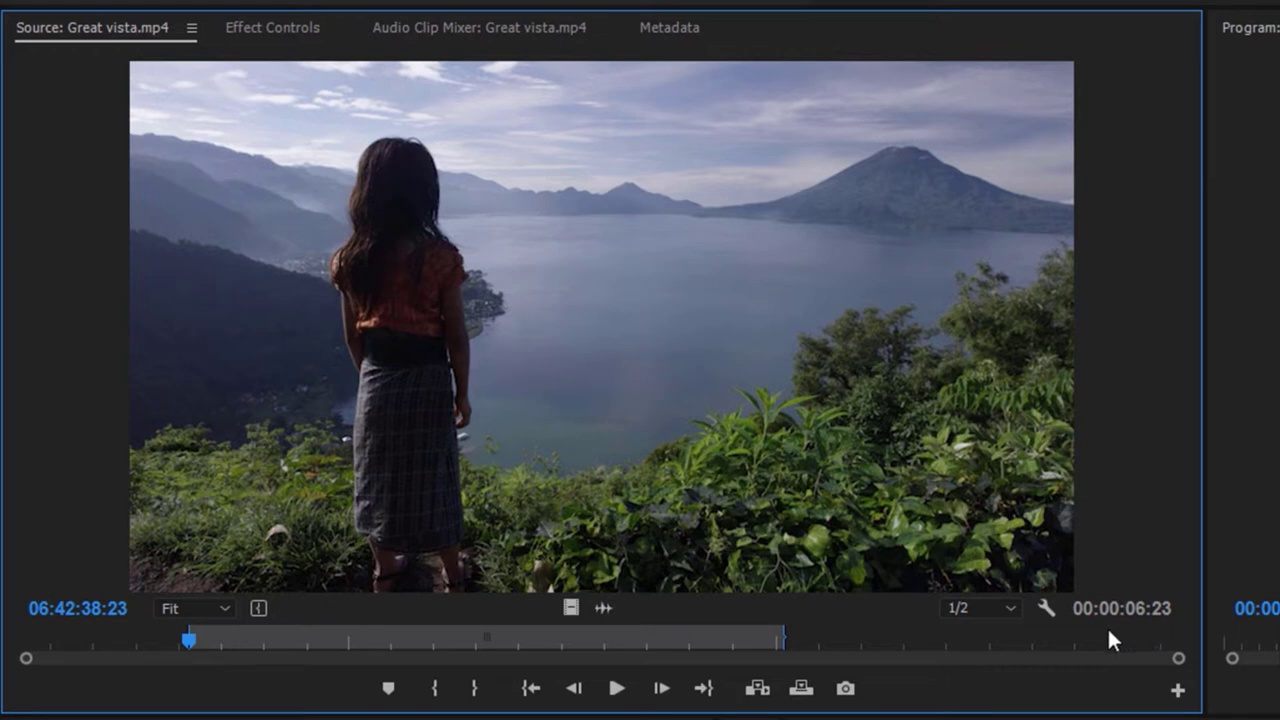
pyautogui.rightClick(636, 387)
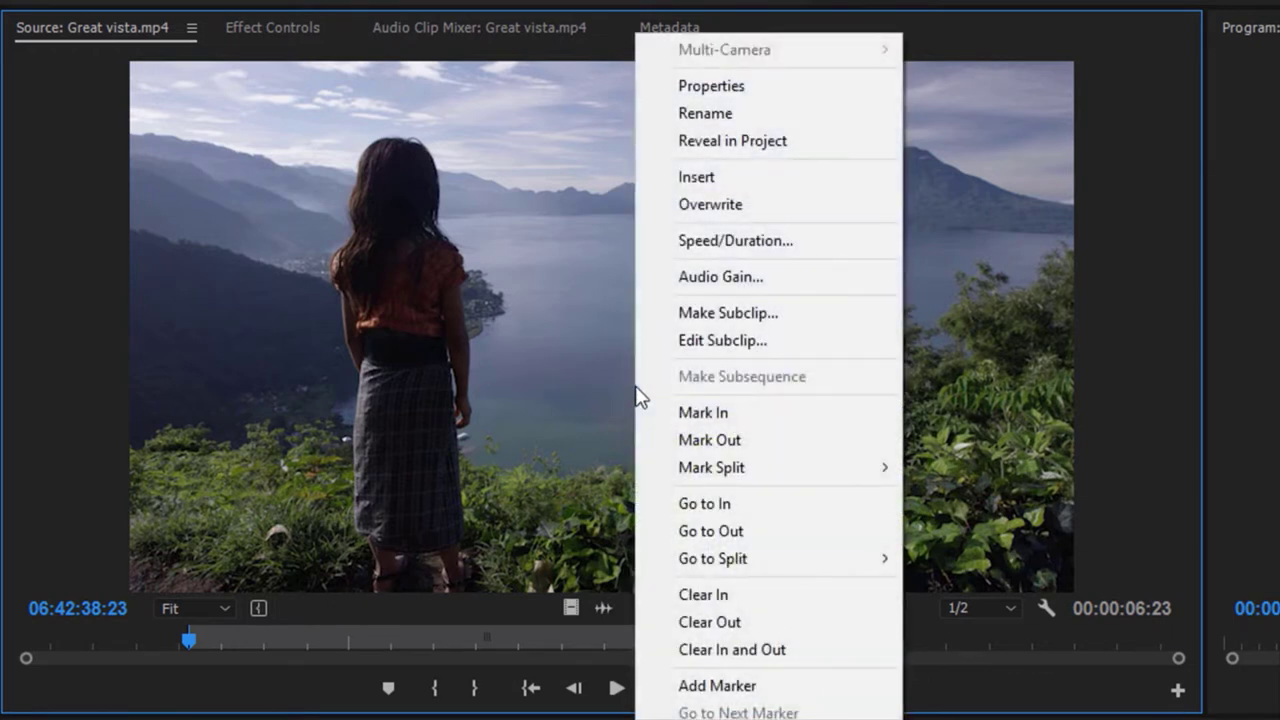
pyautogui.click(828, 655)
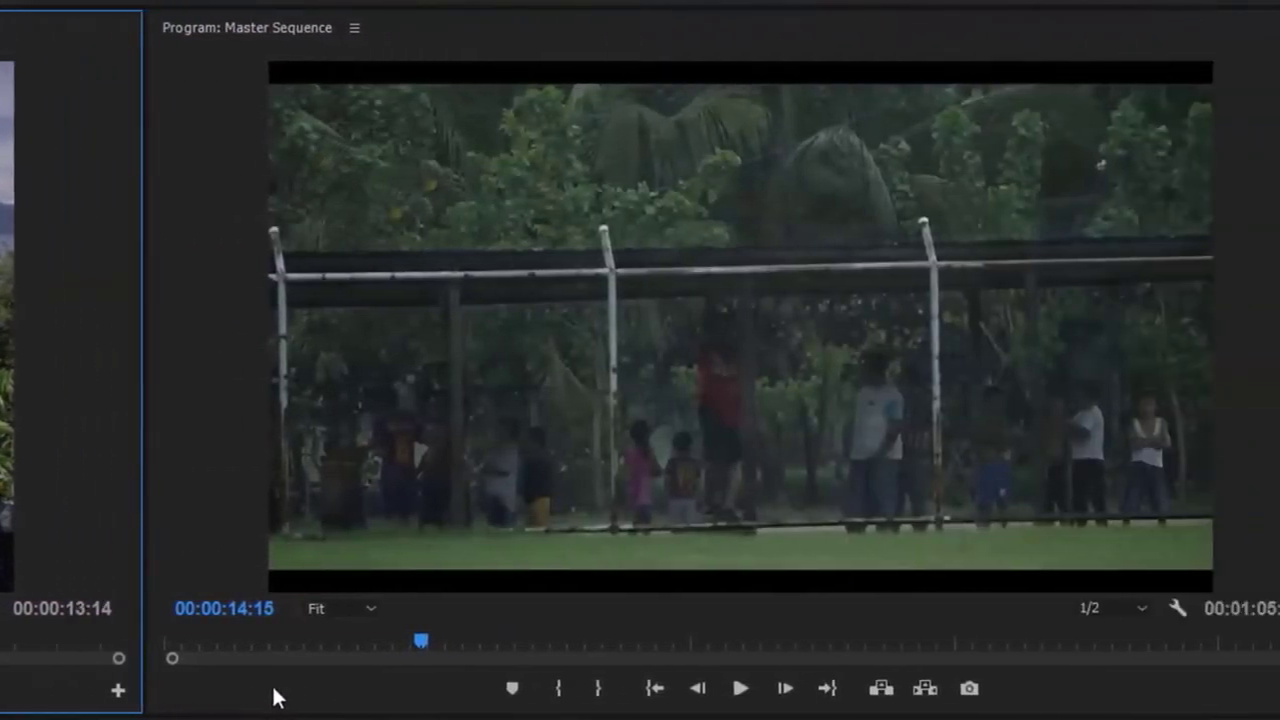
# Play and pause the Master Sequence in the Program Monitor.
pyautogui.click(334, 688)
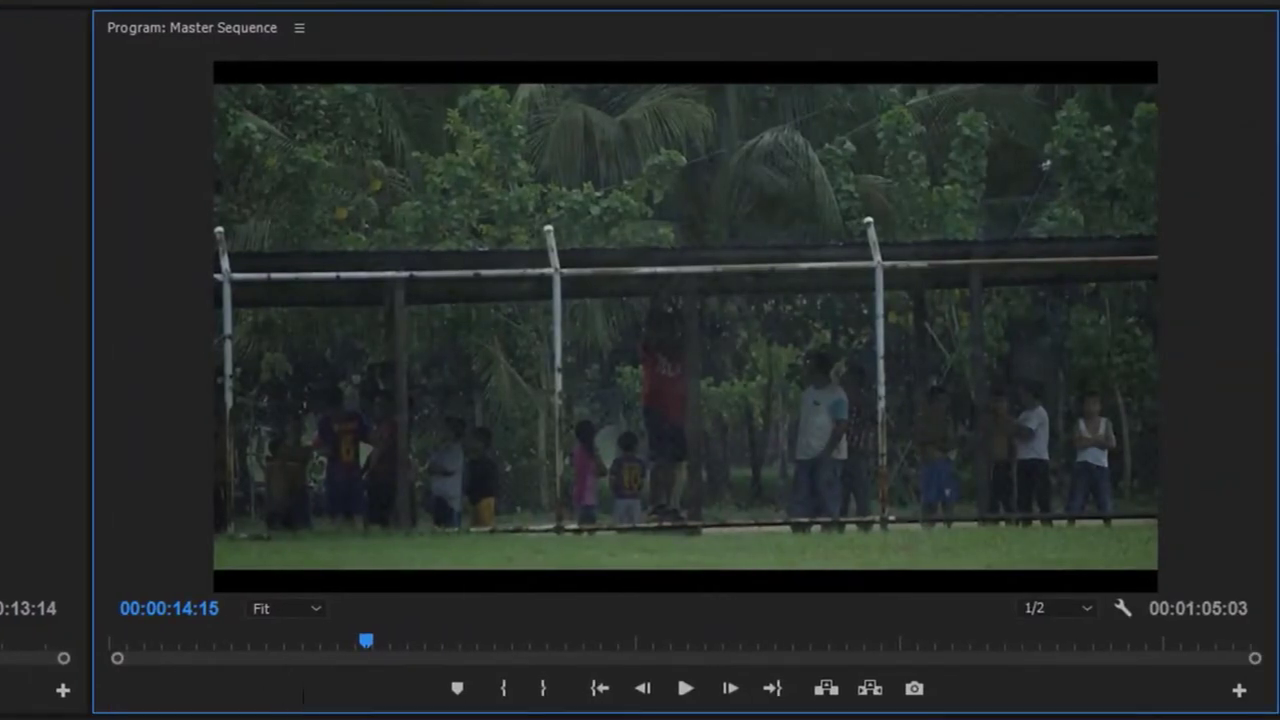
pyautogui.click(685, 688)
pyautogui.click(685, 688)
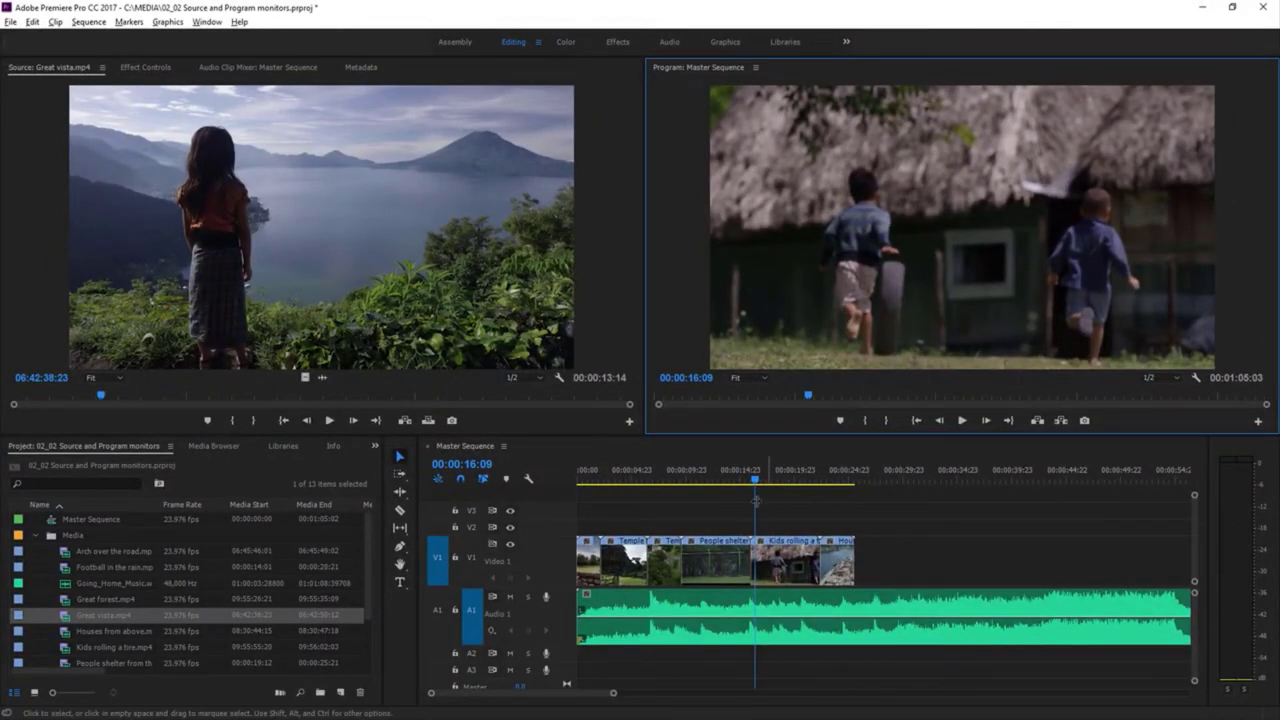
# Mark an In point at 00:00:14:13 and an Out point at 00:00:16:04 in the Master Sequence.
pyautogui.click(791, 397)
pyautogui.moveTo(791, 397); pyautogui.dragTo(793, 403)
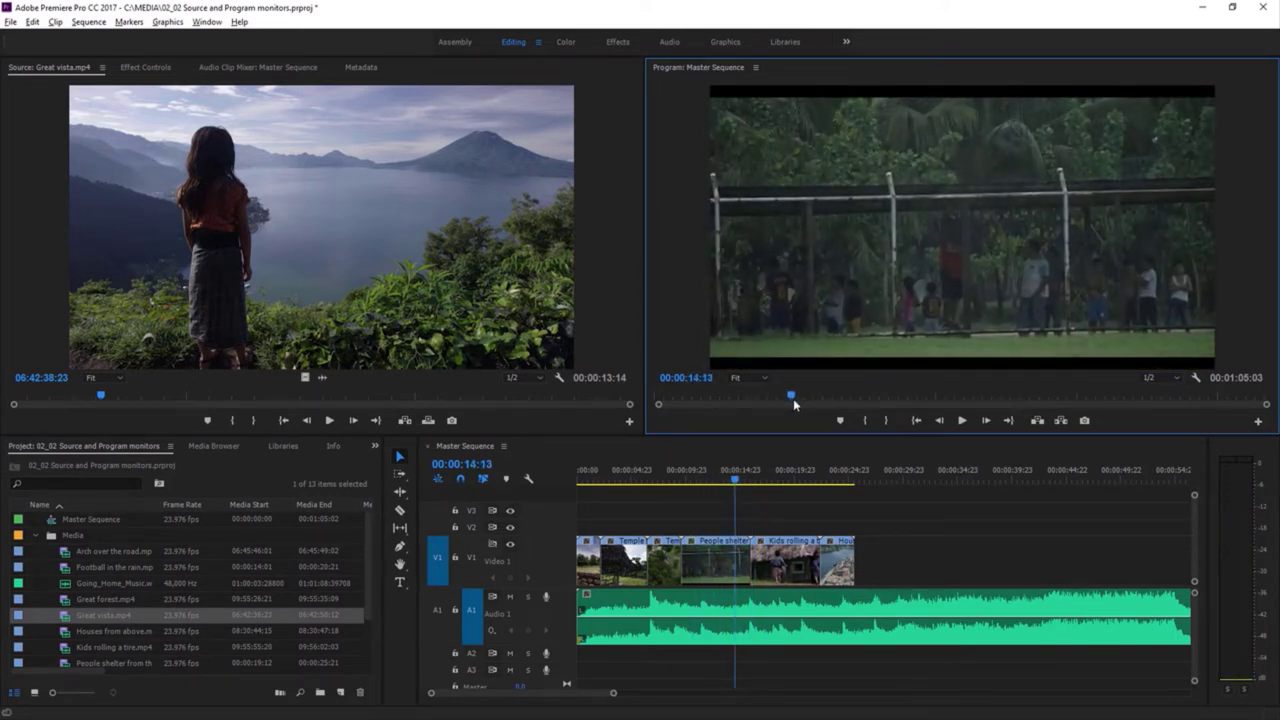
pyautogui.click(866, 421)
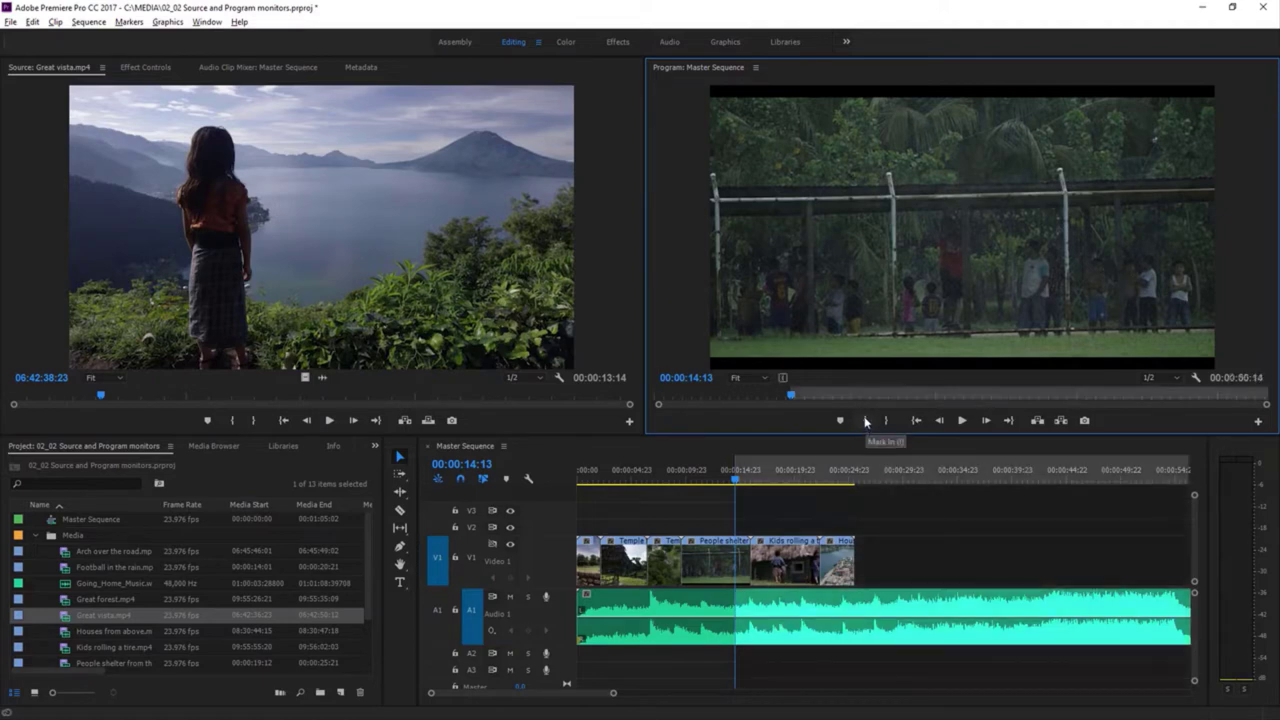
pyautogui.click(807, 393)
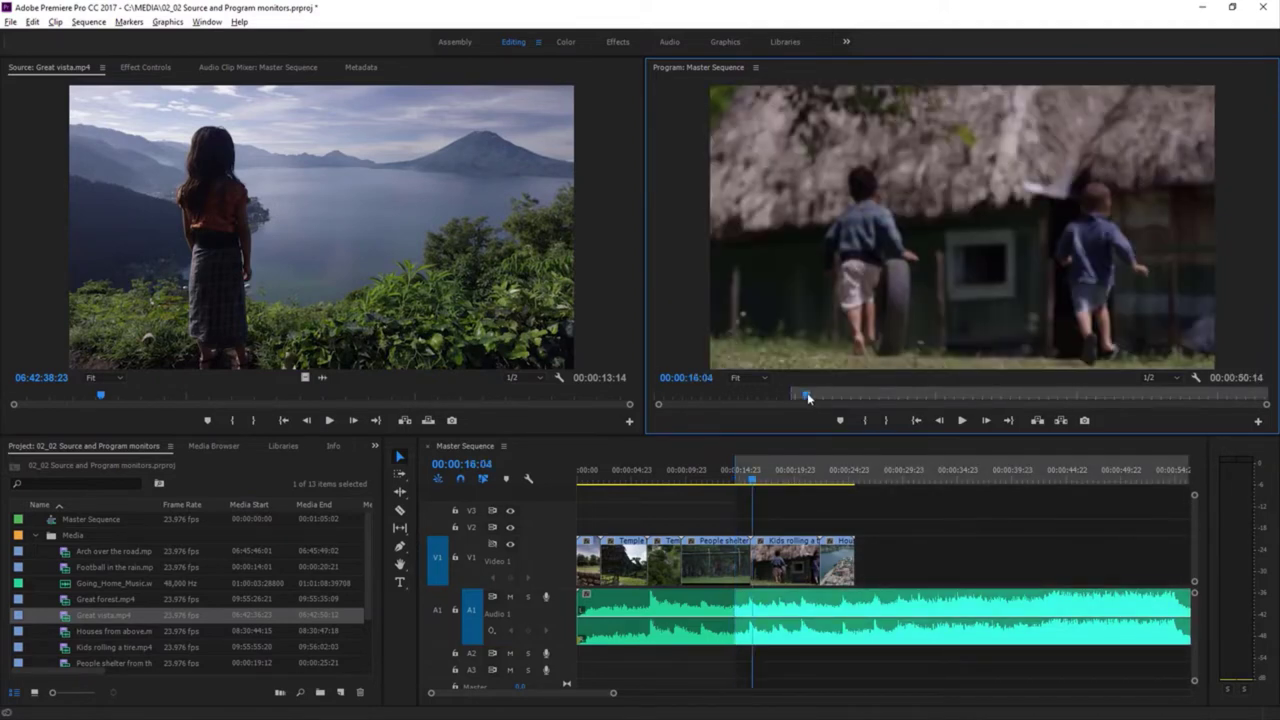
pyautogui.click(889, 420)
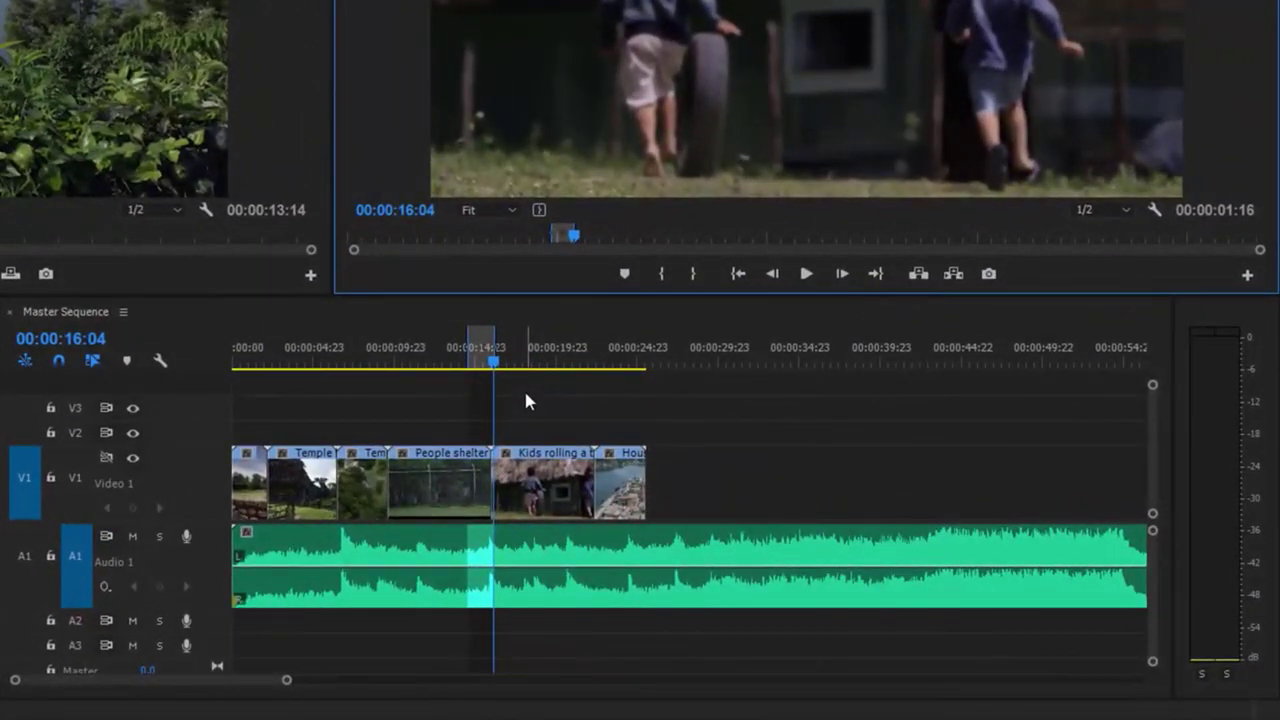
# Clear the In and Out points from the Master Sequence.
pyautogui.rightClick(531, 104)
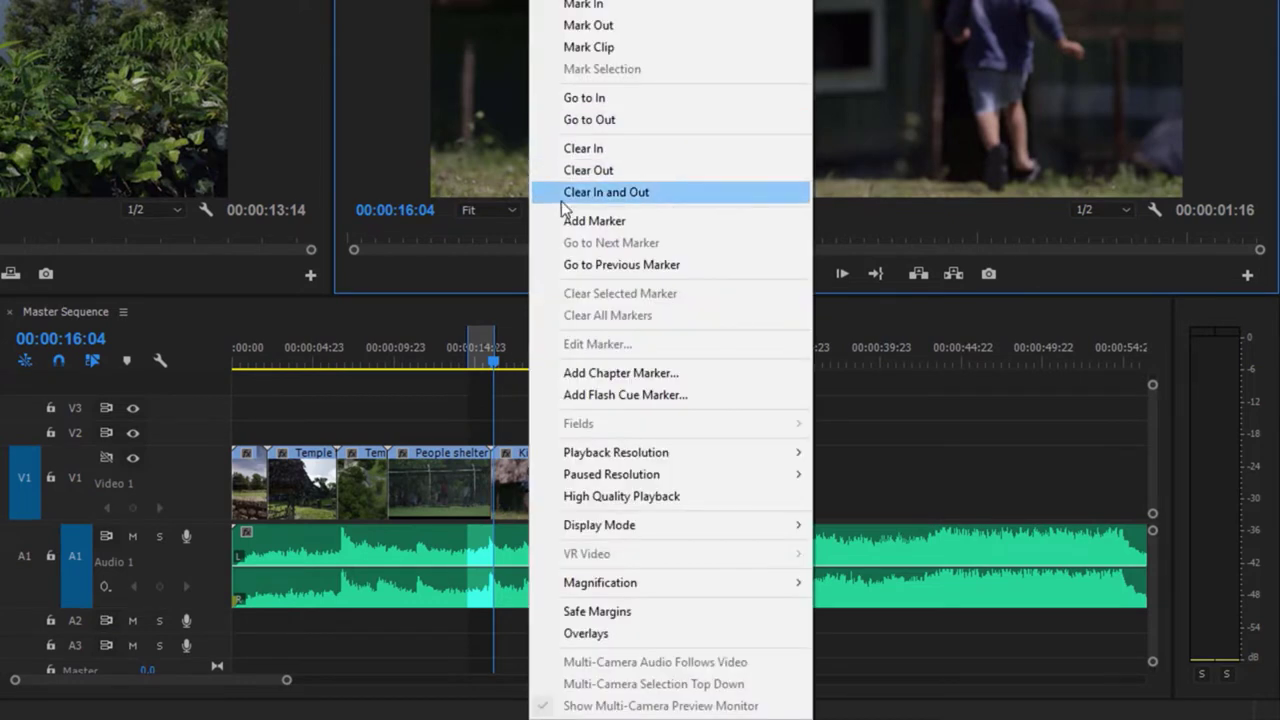
pyautogui.rightClick(515, 362)
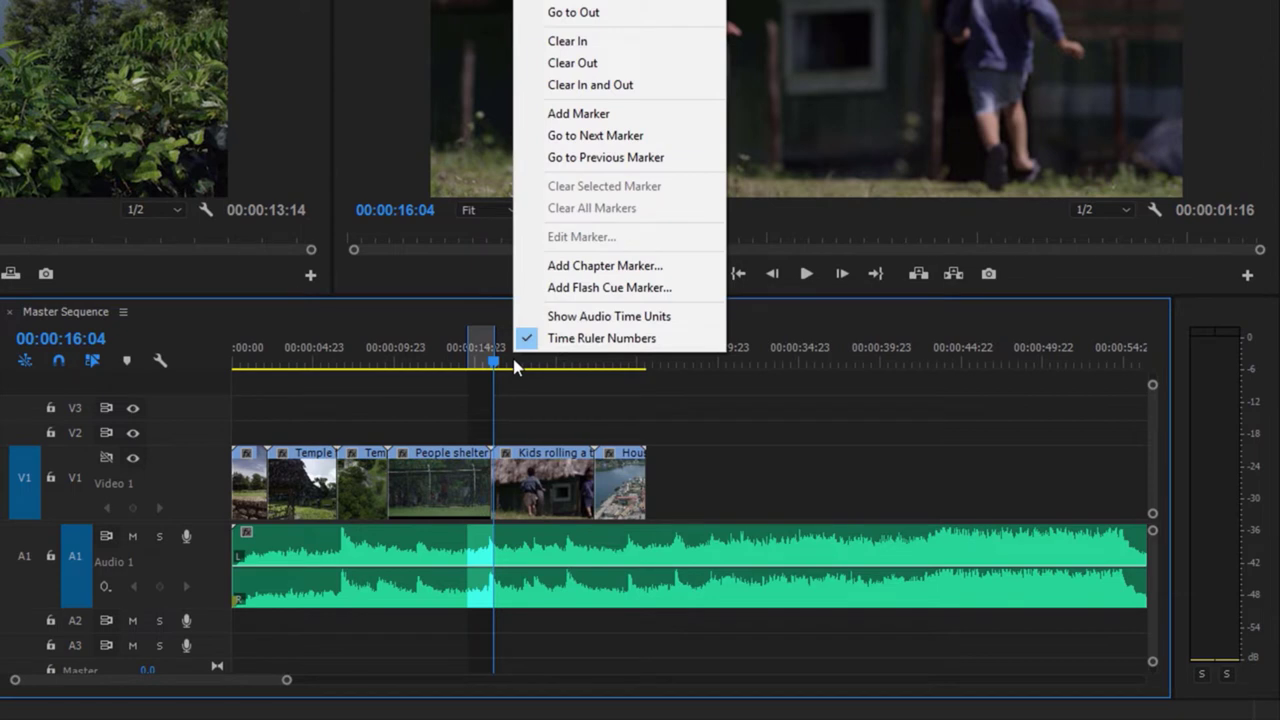
pyautogui.click(644, 88)
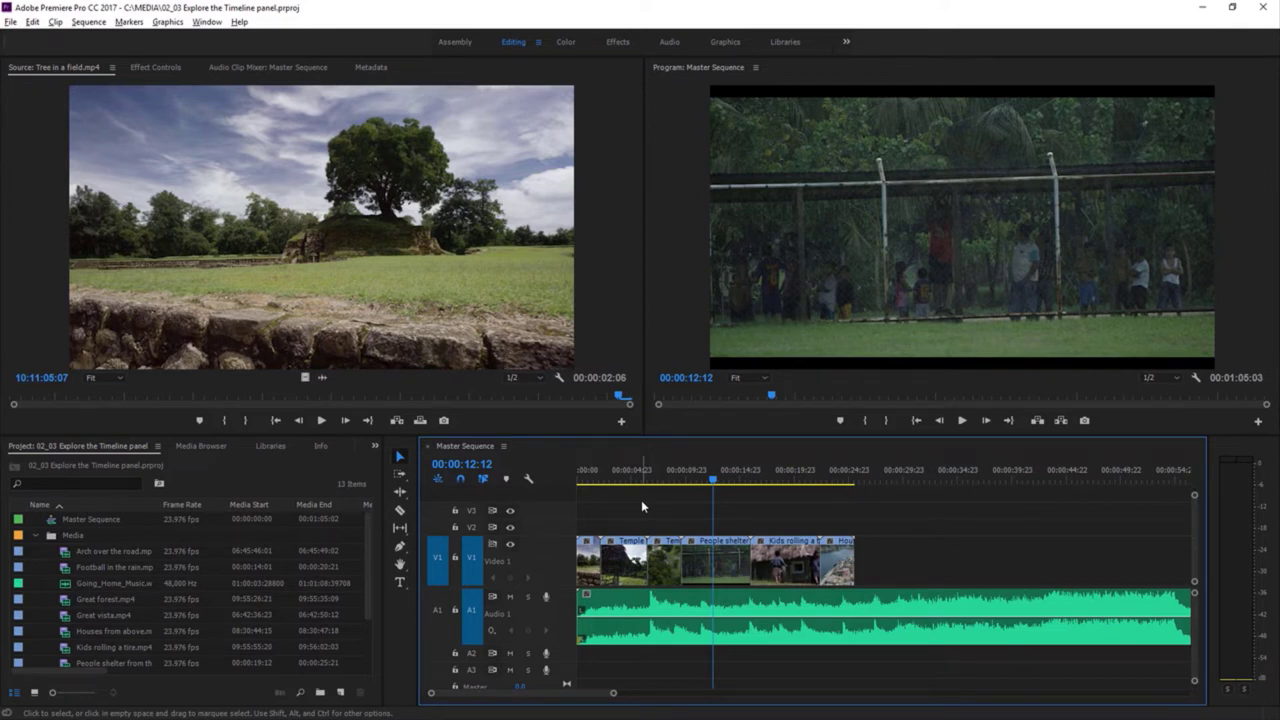
# Select the music clip and several V1 clips one at a time, and play the Master Sequence up to 00:00:23:19.
pyautogui.click(677, 608)
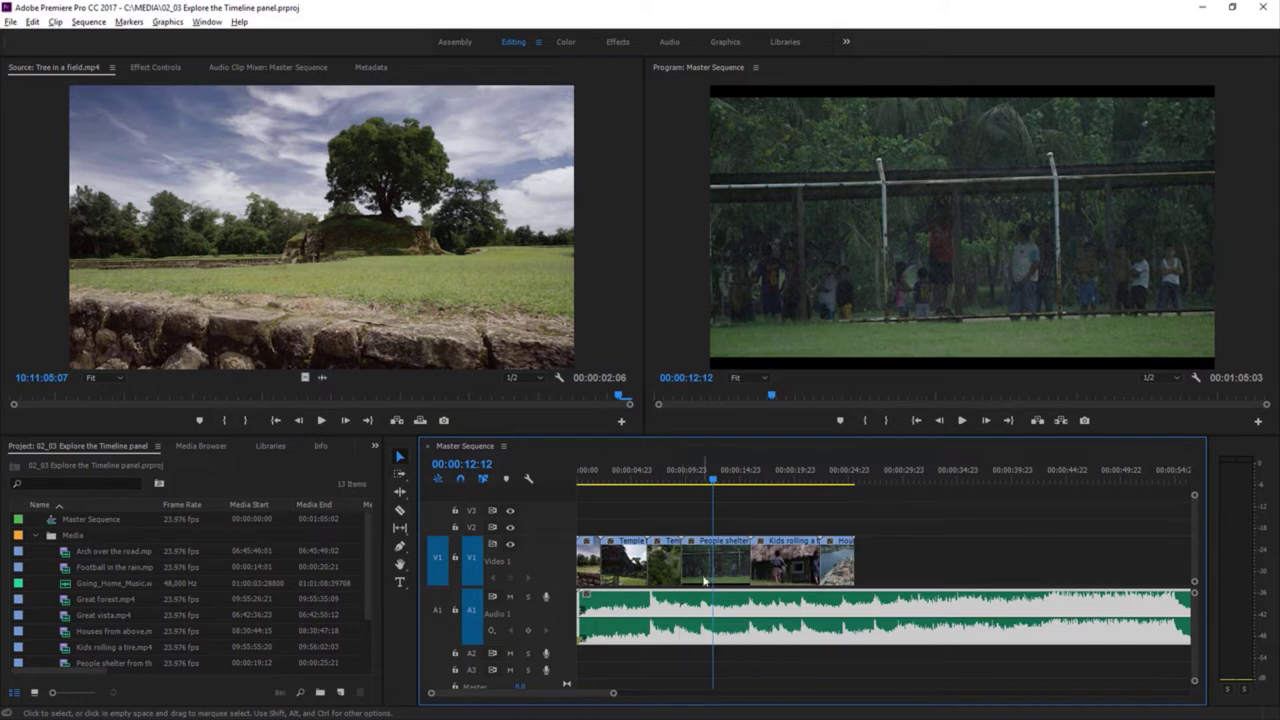
pyautogui.click(663, 574)
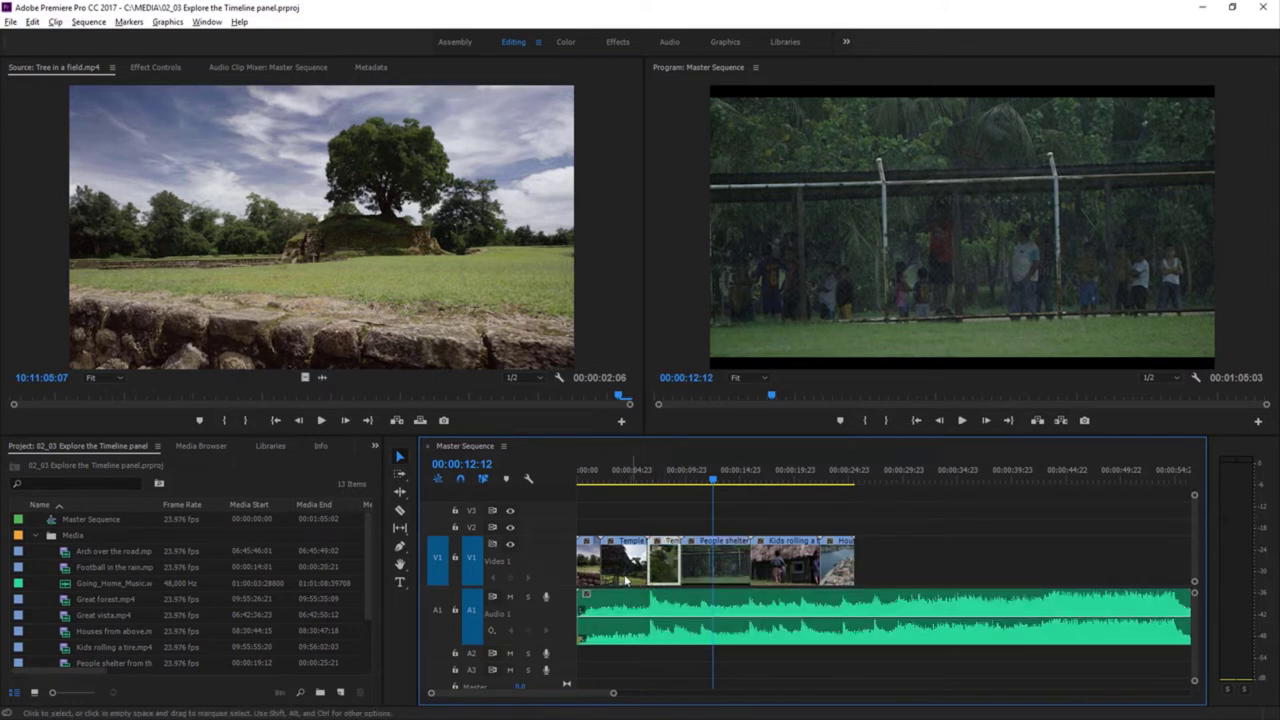
pyautogui.click(620, 570)
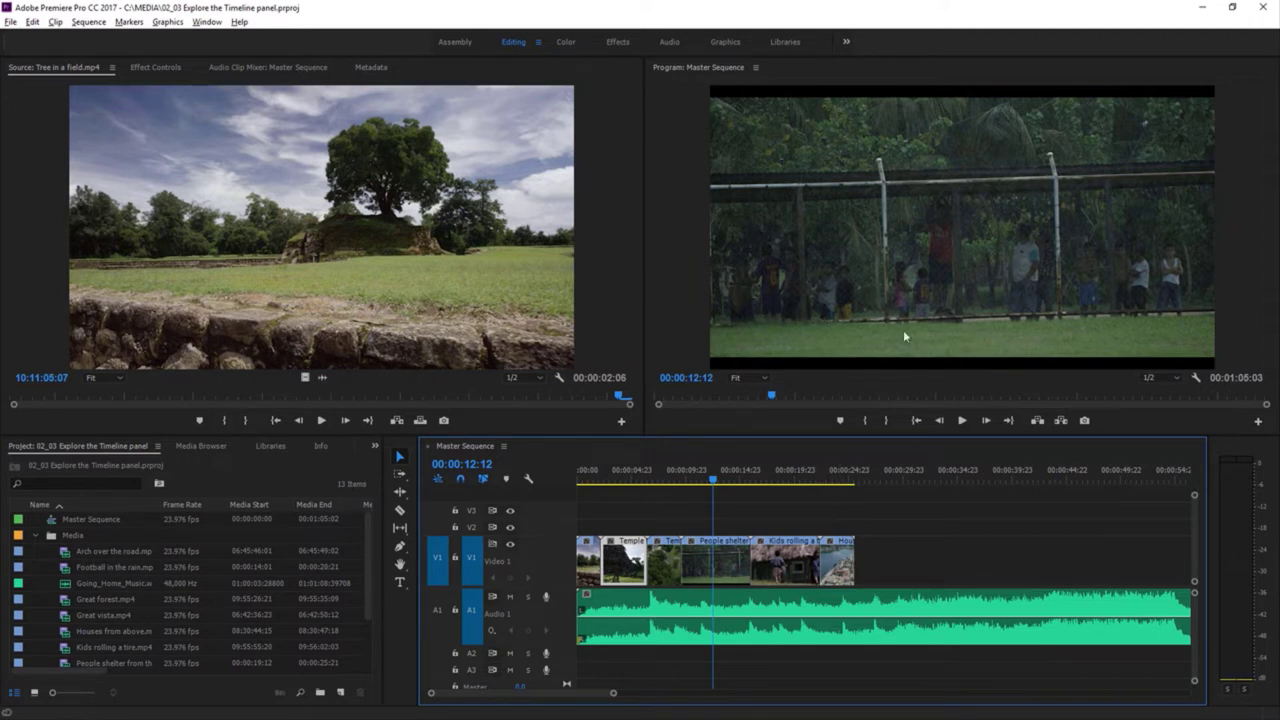
pyautogui.click(963, 421)
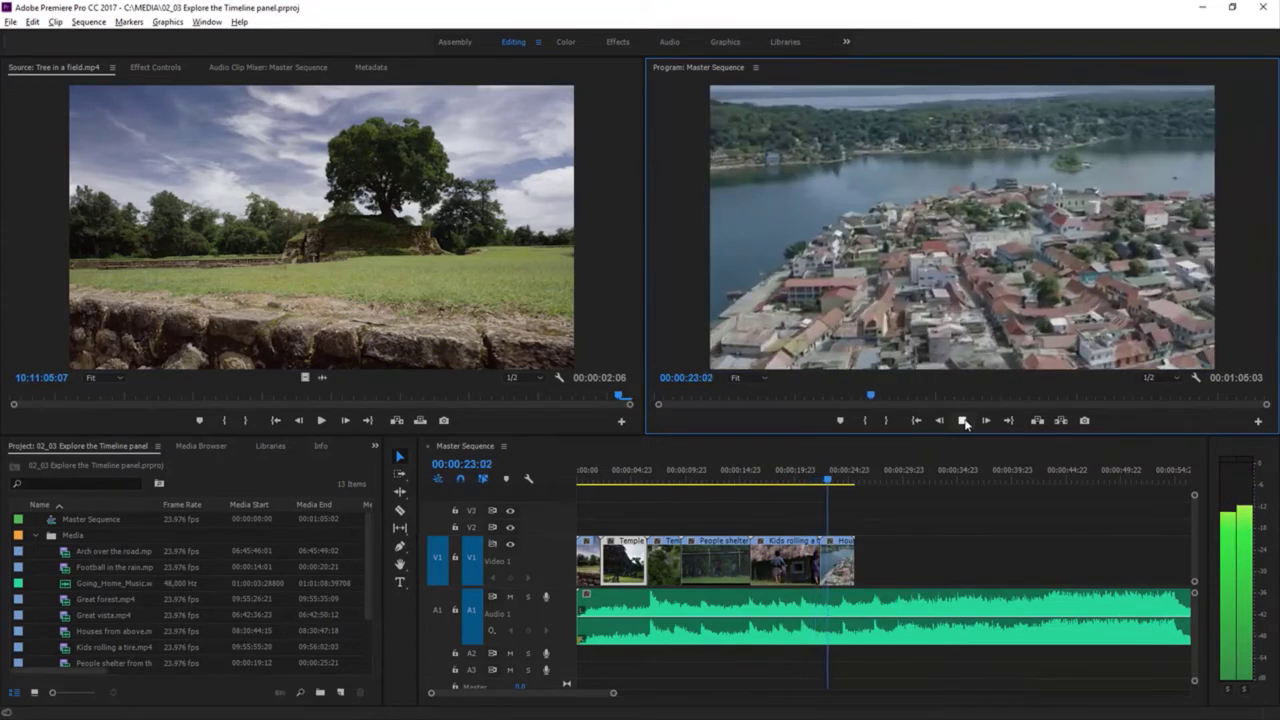
pyautogui.click(963, 421)
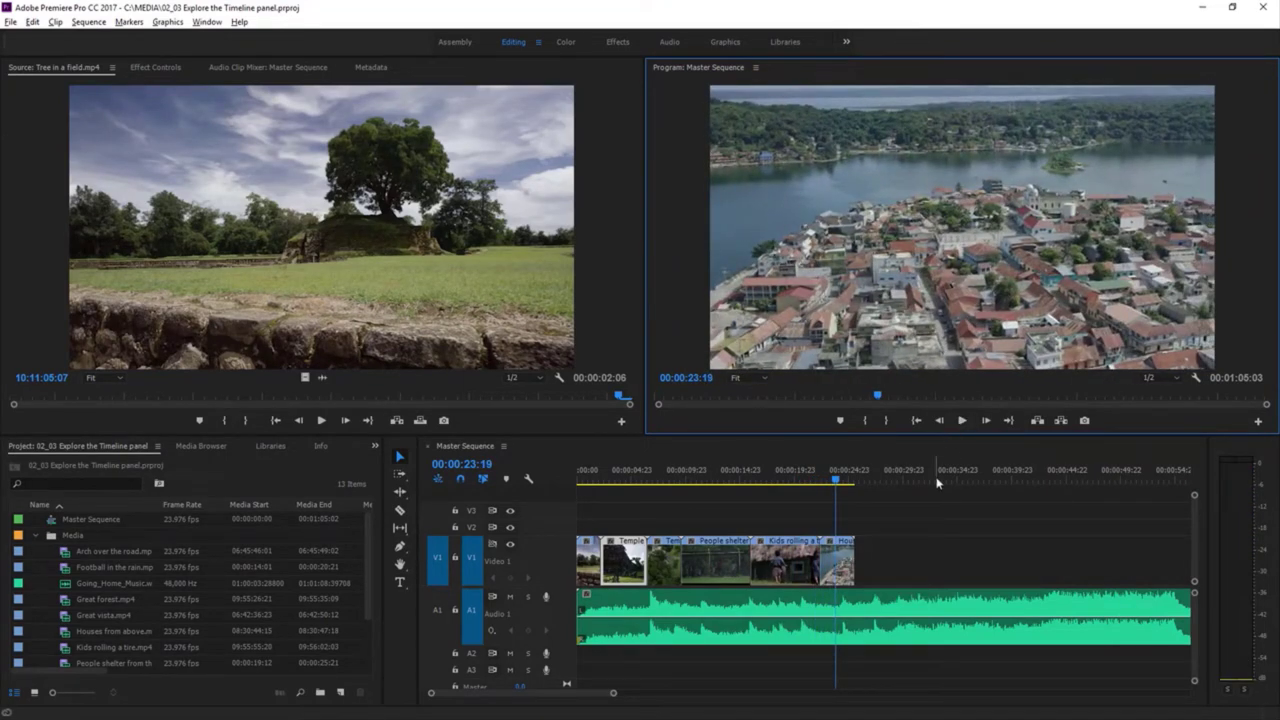
pyautogui.click(800, 567)
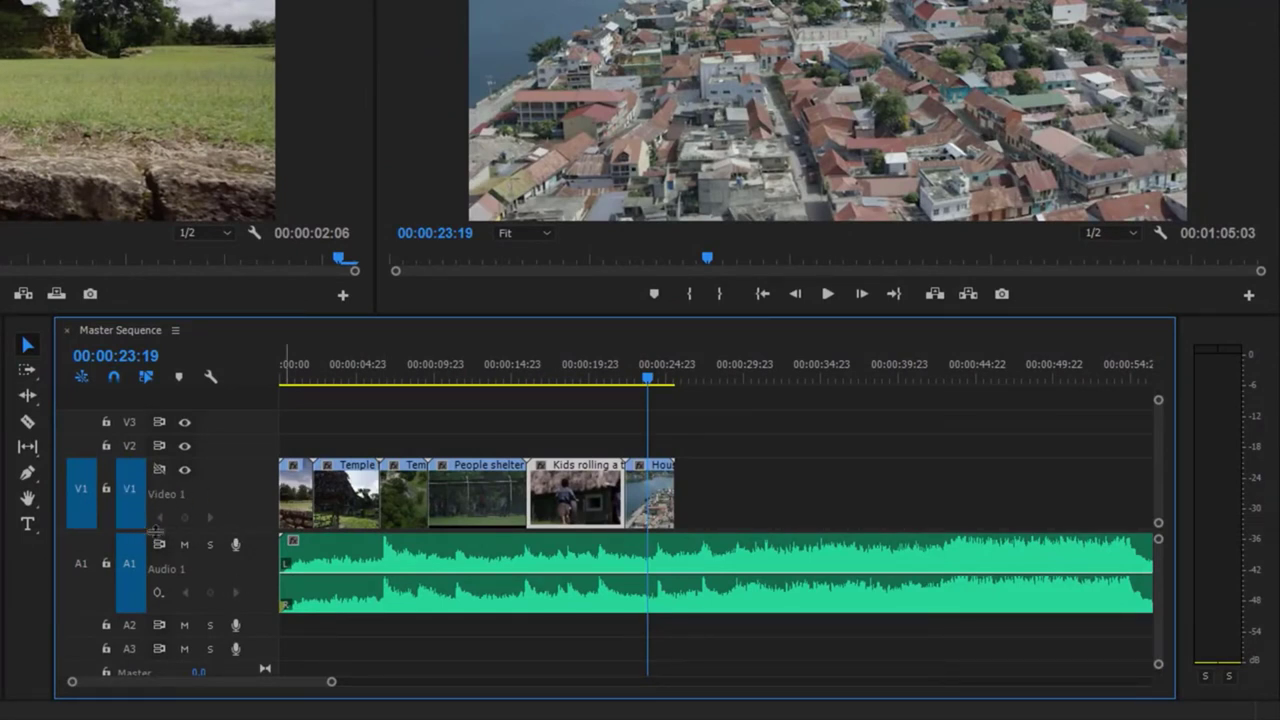
# Lower the divider between the video and audio tracks slightly, and maximize and restore the Timeline and Project panels in turn.
pyautogui.moveTo(268, 531)
pyautogui.mouseDown()
pyautogui.moveTo(262, 488)
pyautogui.moveTo(258, 540)
pyautogui.mouseUp()
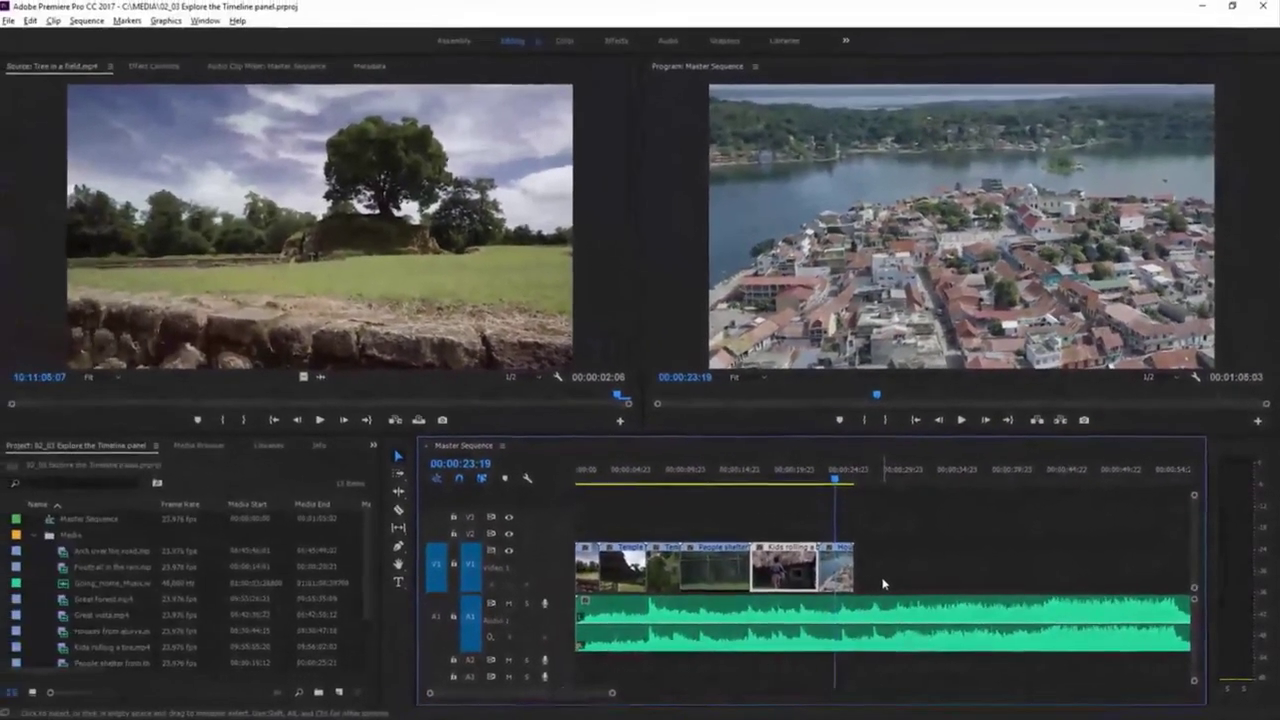
pyautogui.press('`')
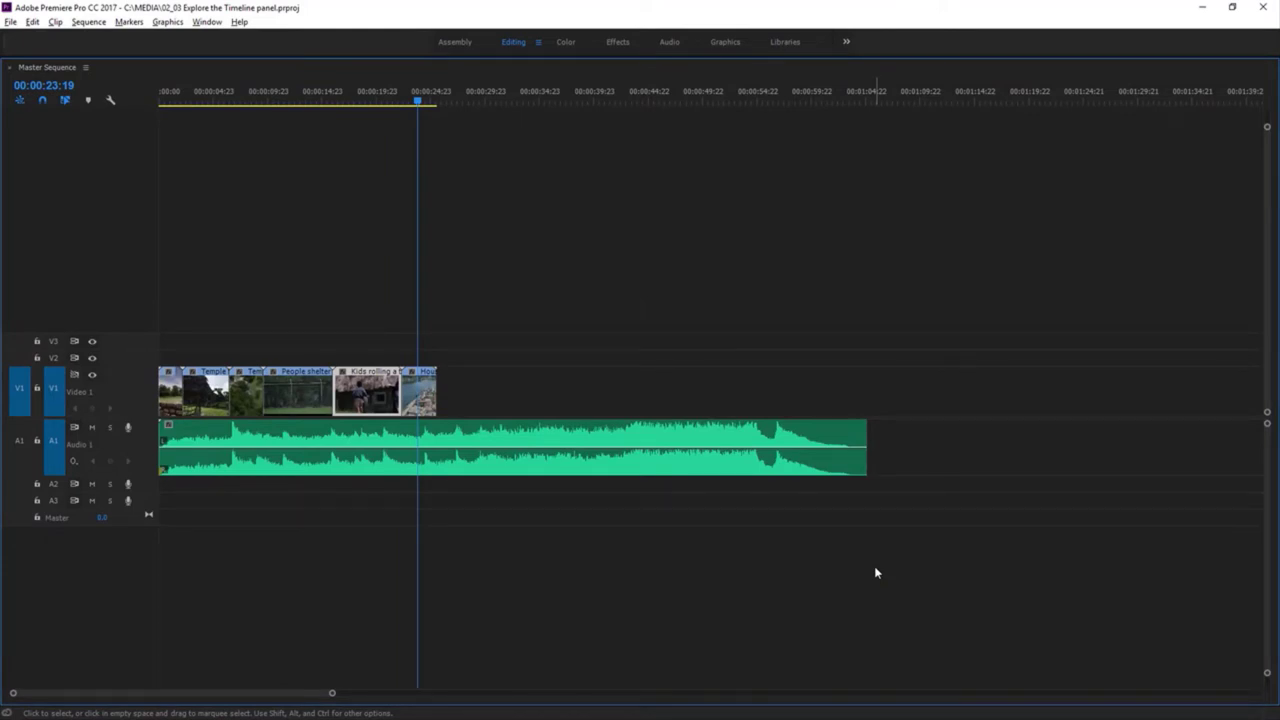
pyautogui.press('`')
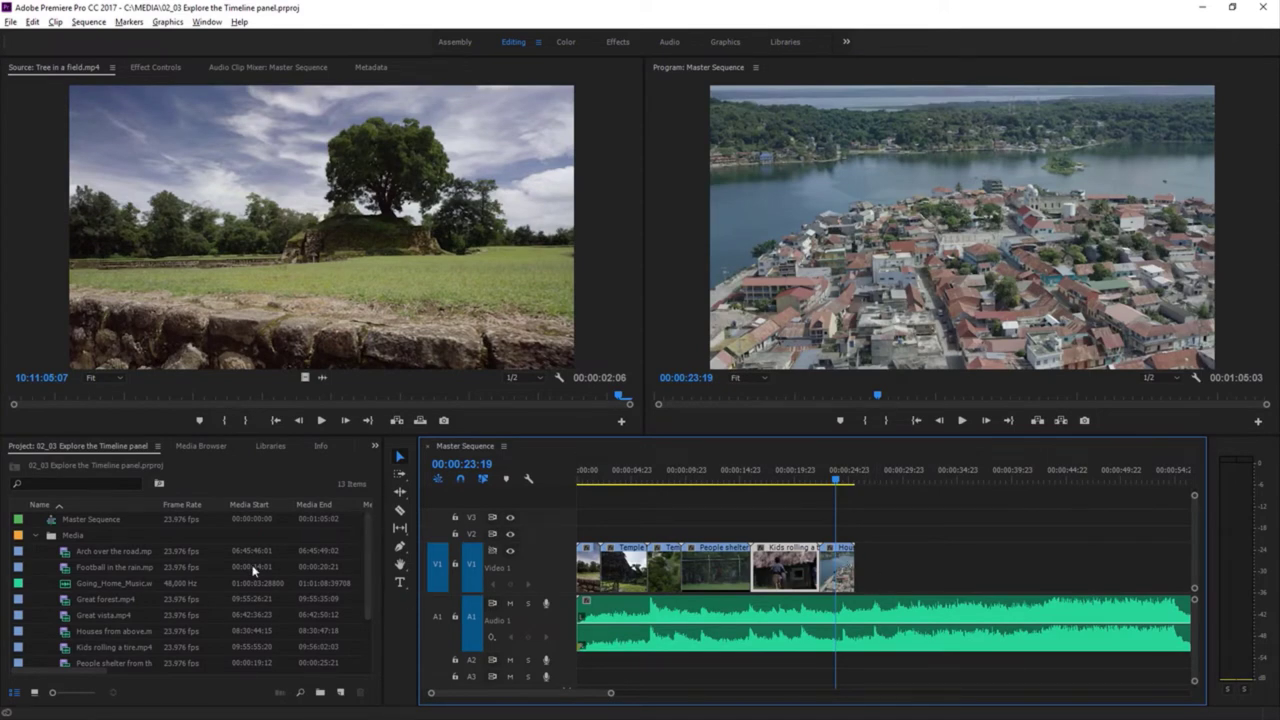
pyautogui.press('`')
pyautogui.press('`')
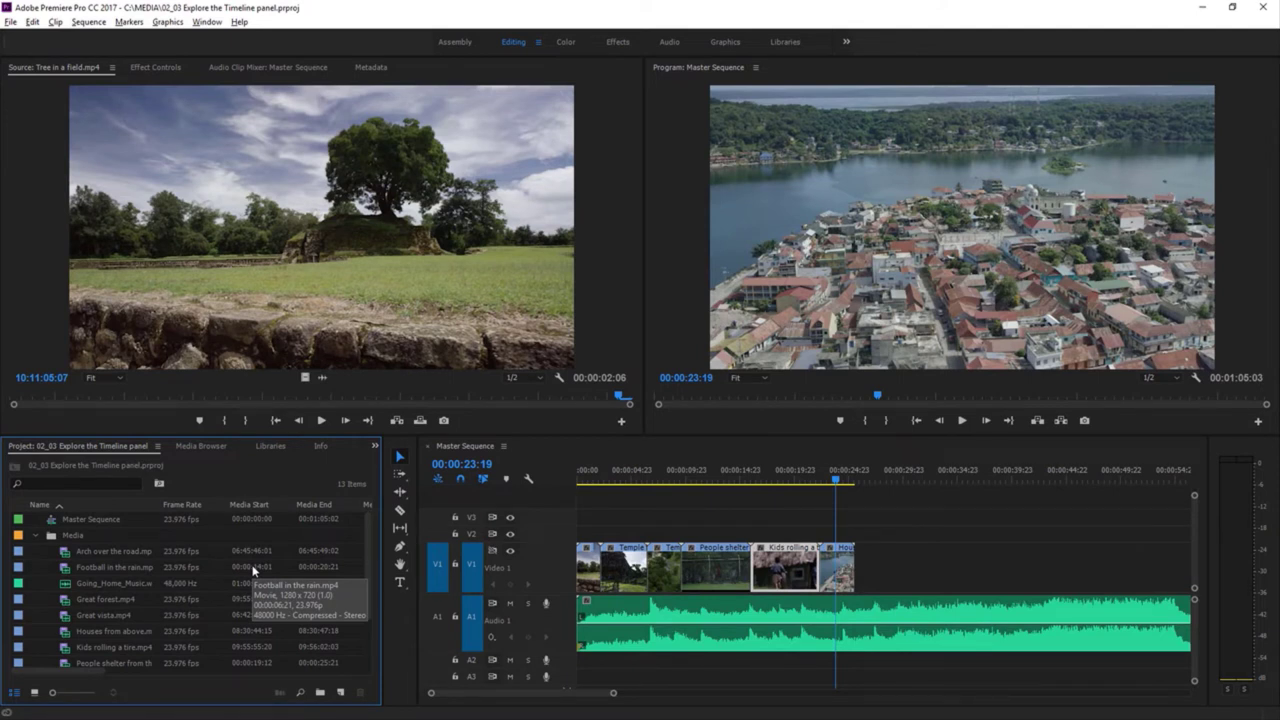
# Turn off V1's track output, play the Master Sequence from 00:00:06:18, and turn the output back on.
pyautogui.click(511, 552)
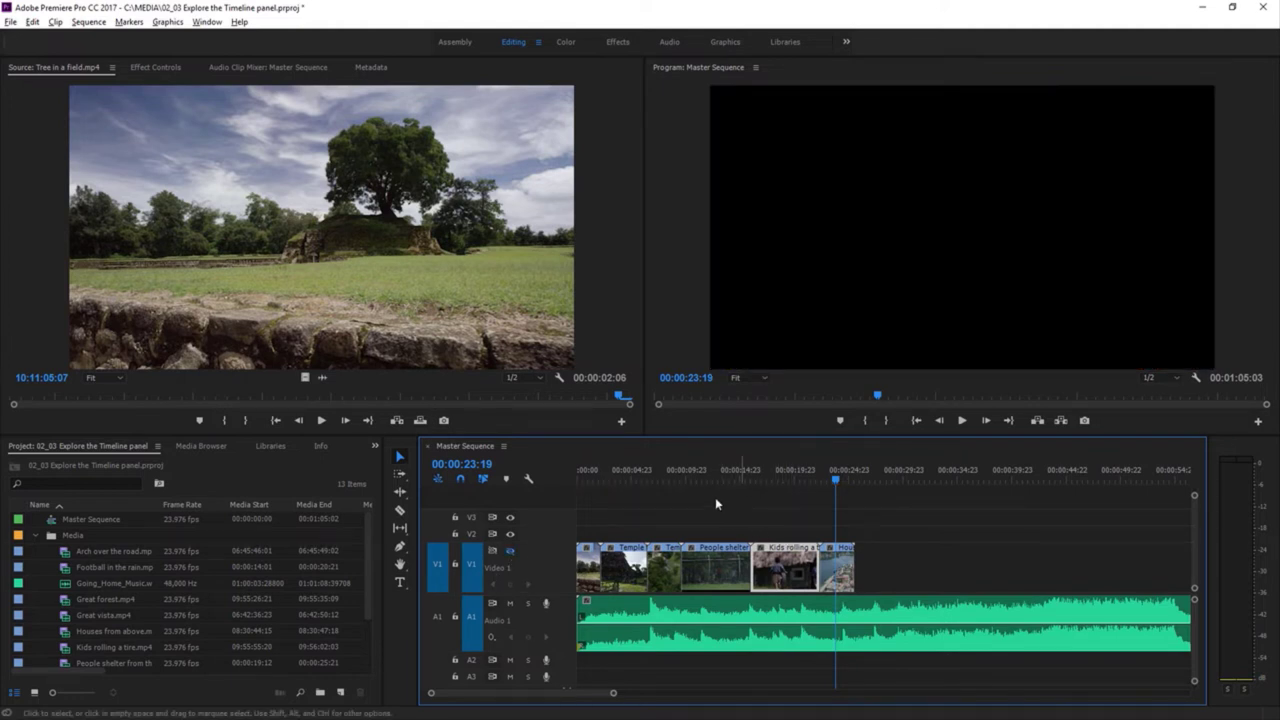
pyautogui.click(651, 474)
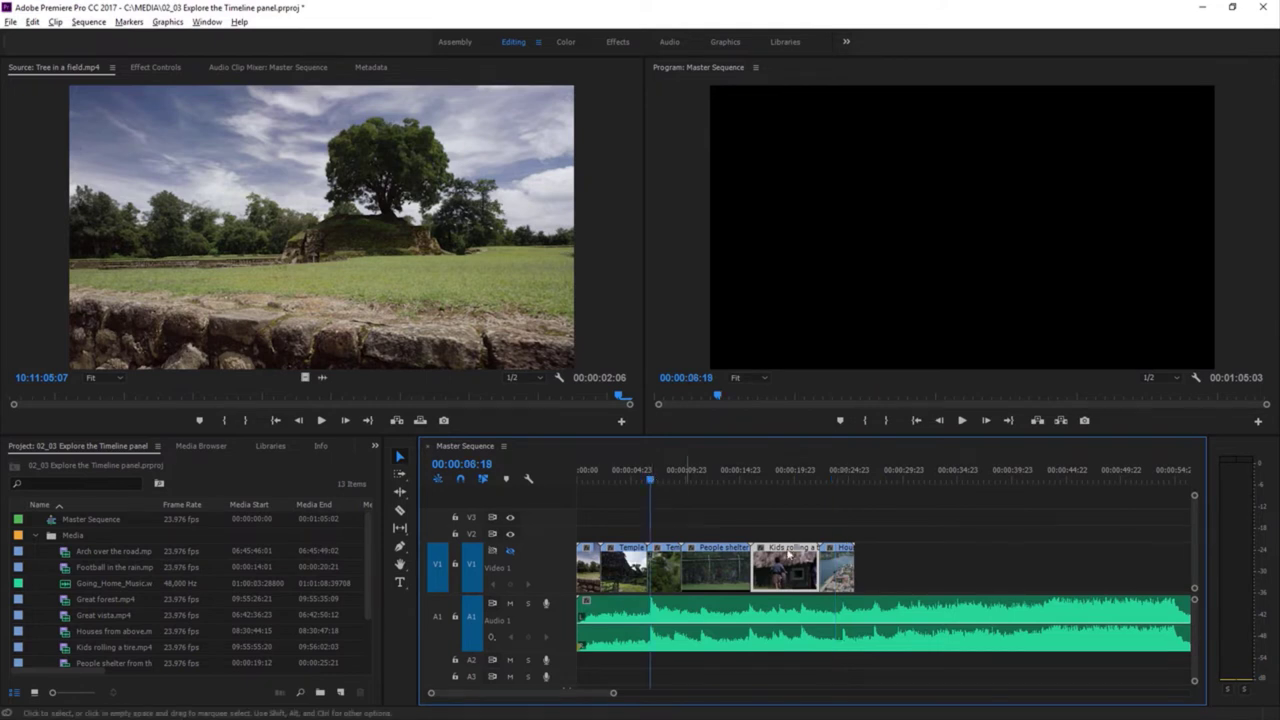
pyautogui.click(962, 421)
pyautogui.click(962, 421)
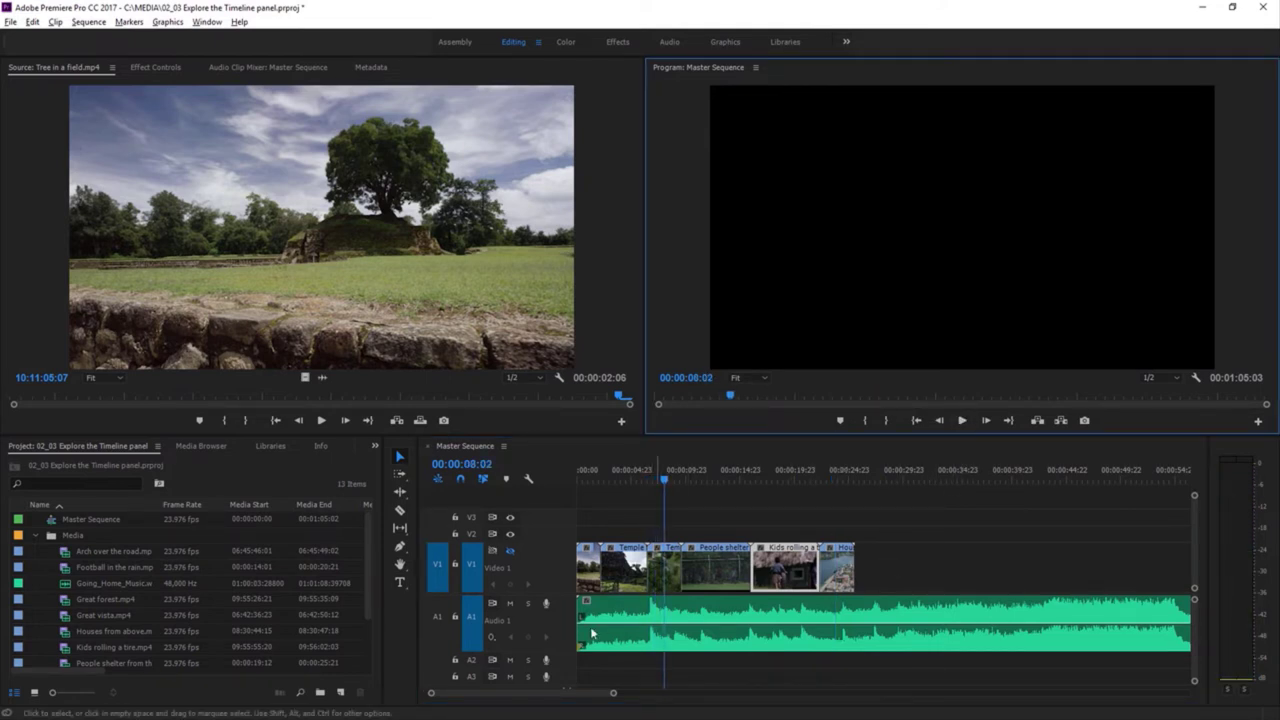
pyautogui.click(509, 551)
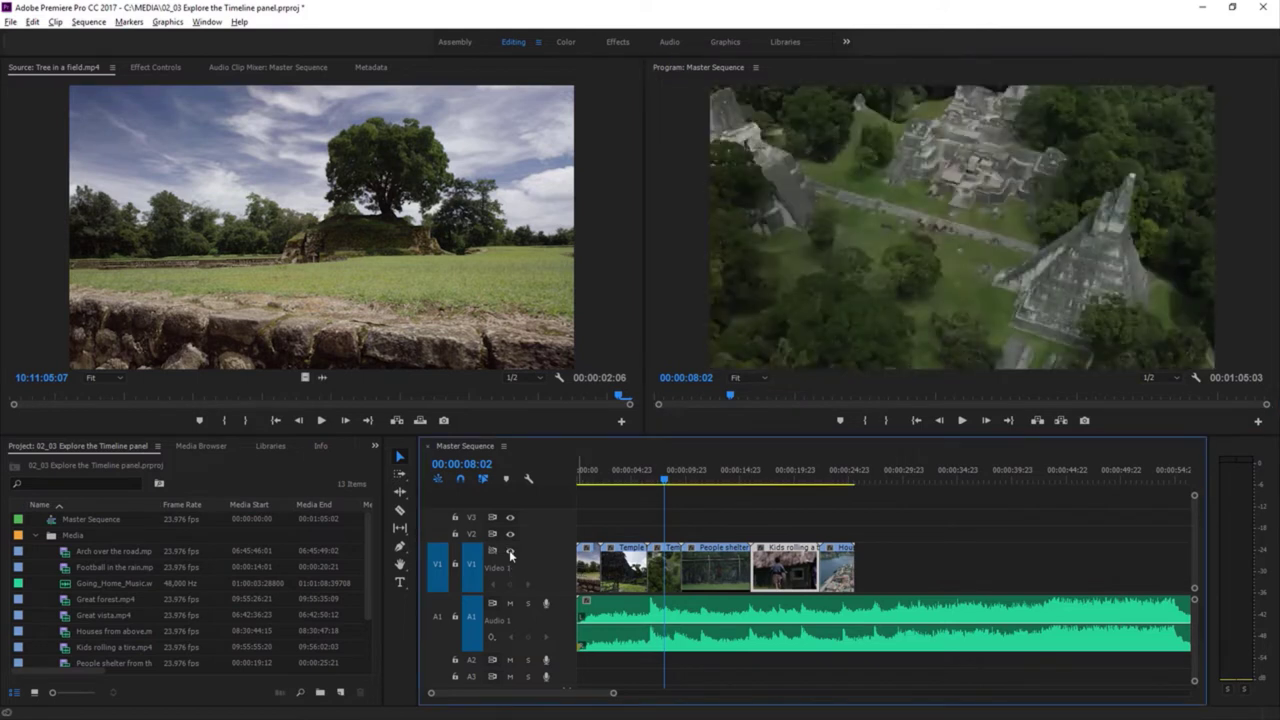
# Play the Master Sequence briefly with audio track A1 muted and again with it unmuted.
pyautogui.click(509, 603)
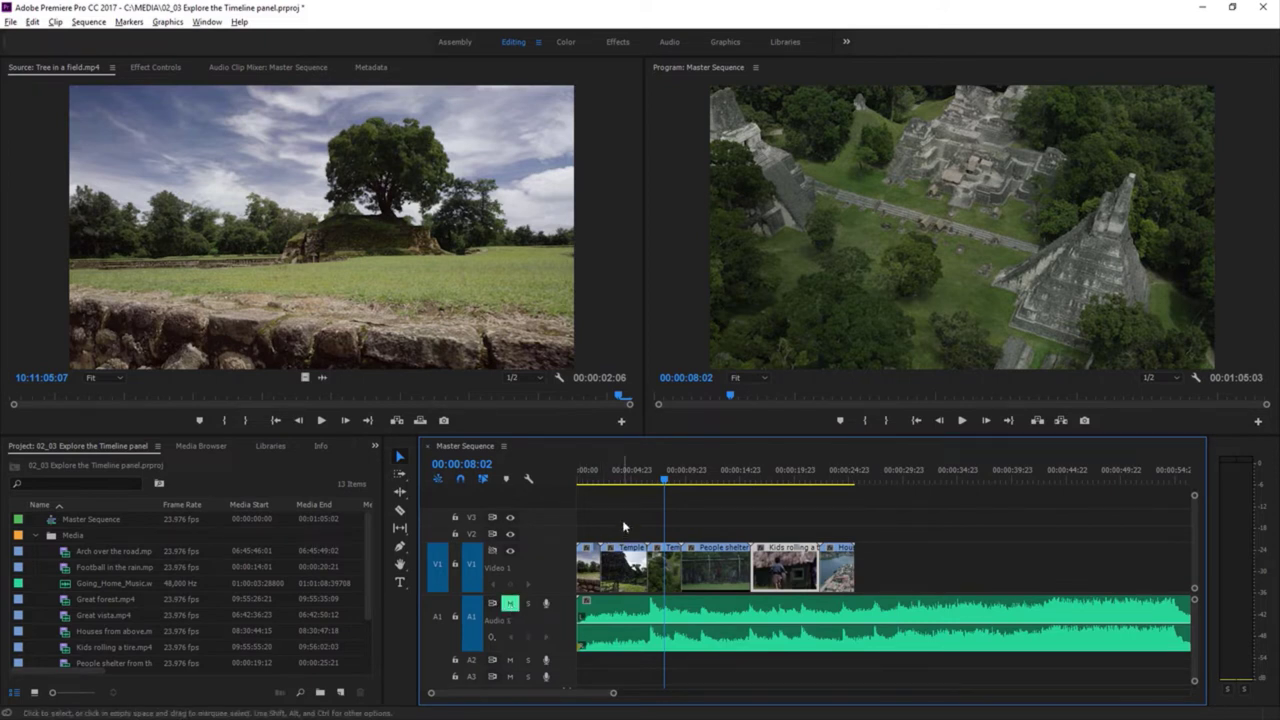
pyautogui.press('space')
pyautogui.press('space')
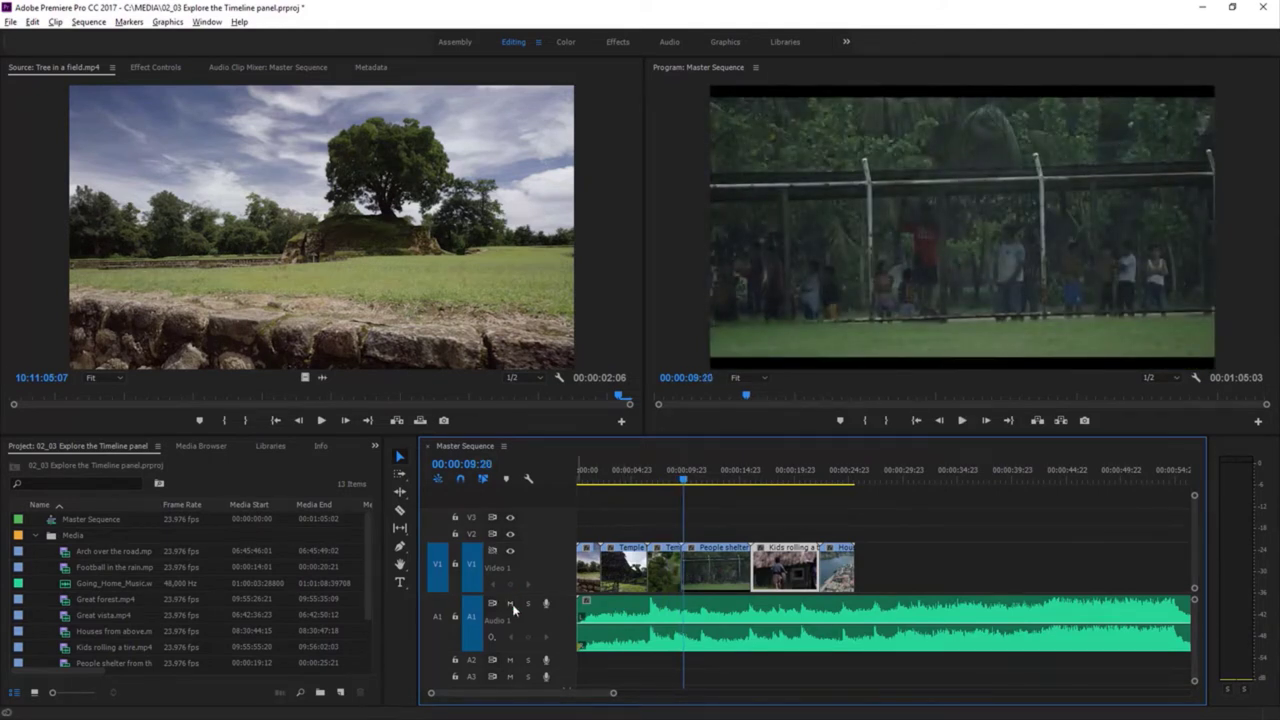
pyautogui.press('space')
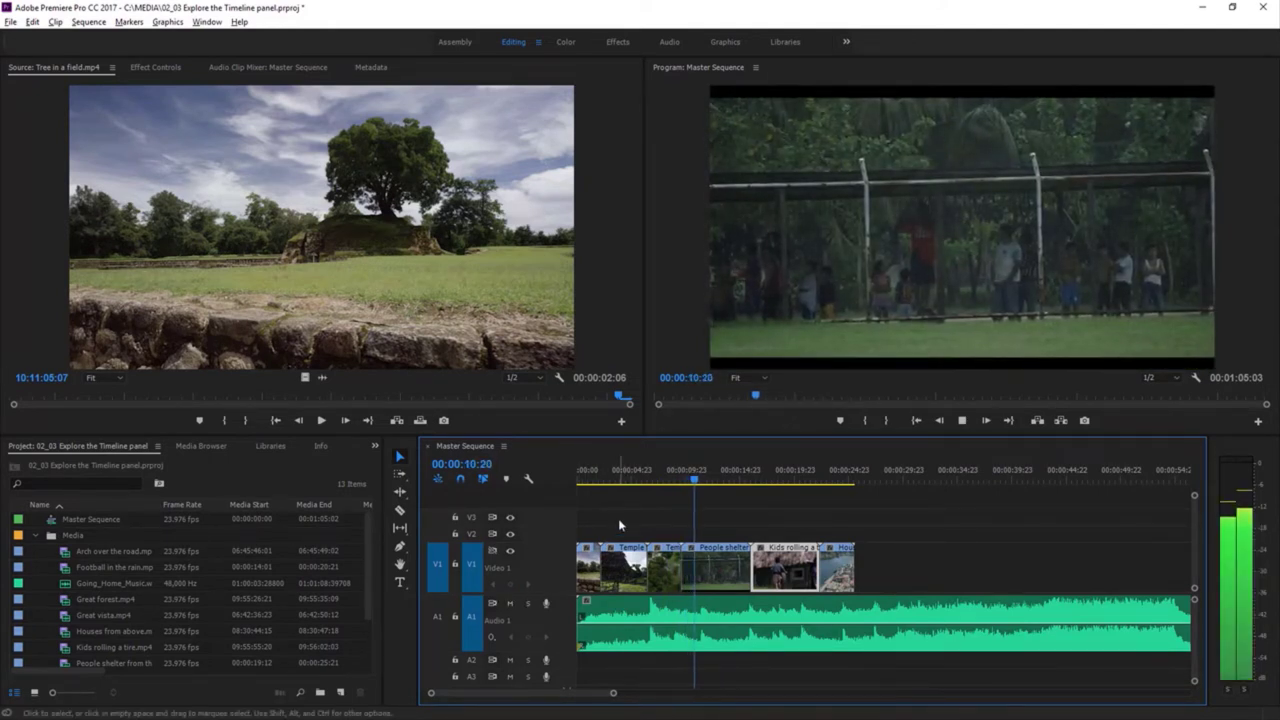
pyautogui.press('space')
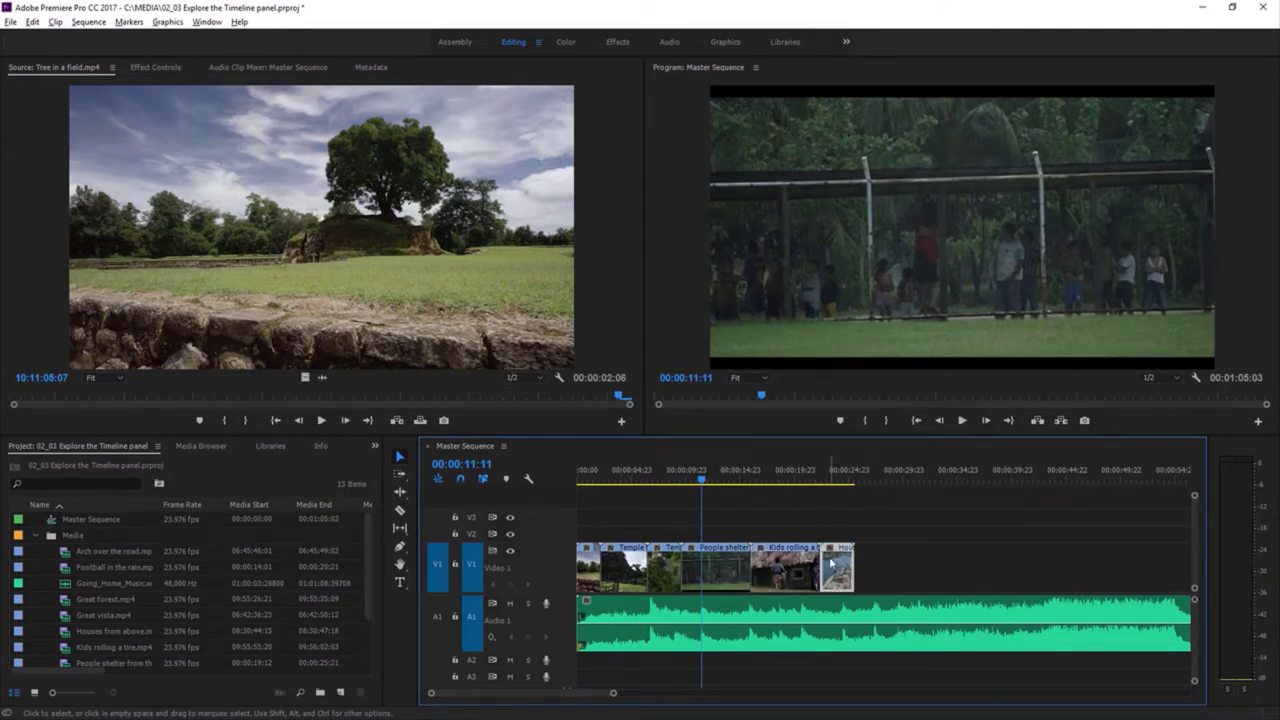
# Move the Houses from above clip away to leave a gap on V1, and snap it back against the Kids rolling a tire clip.
pyautogui.moveTo(830, 565); pyautogui.dragTo(922, 567)
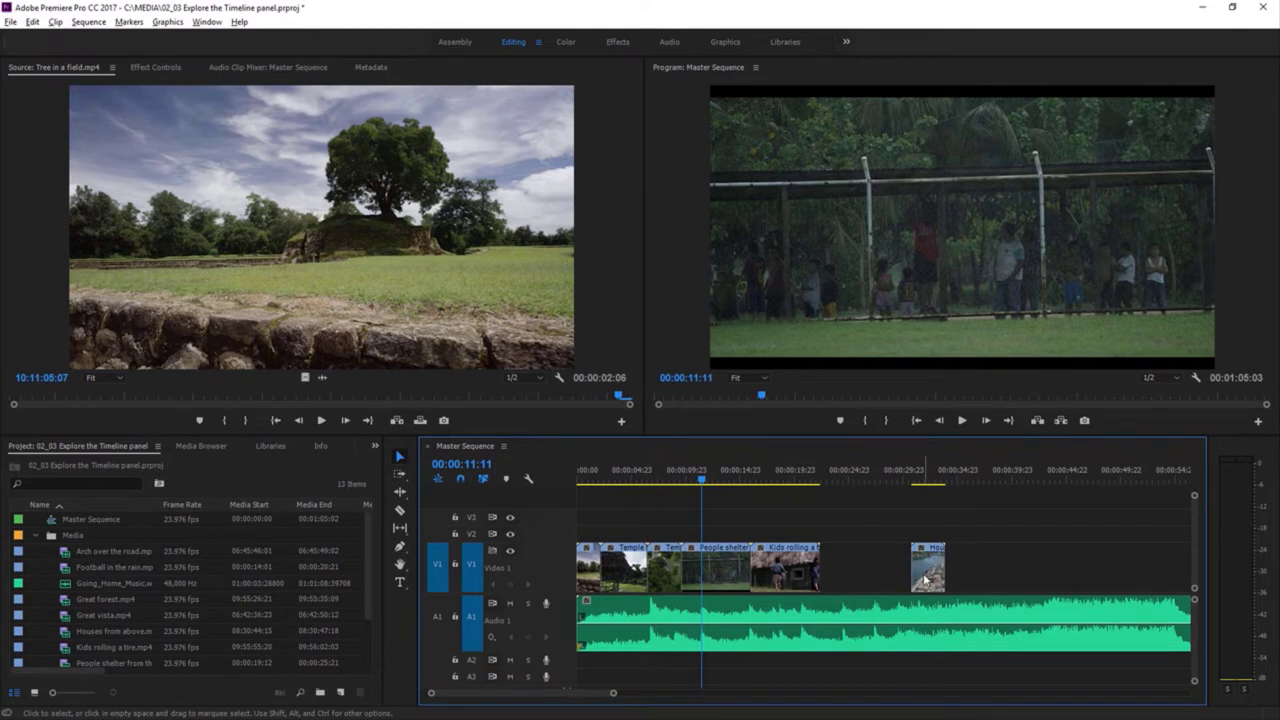
pyautogui.moveTo(926, 578); pyautogui.dragTo(848, 582)
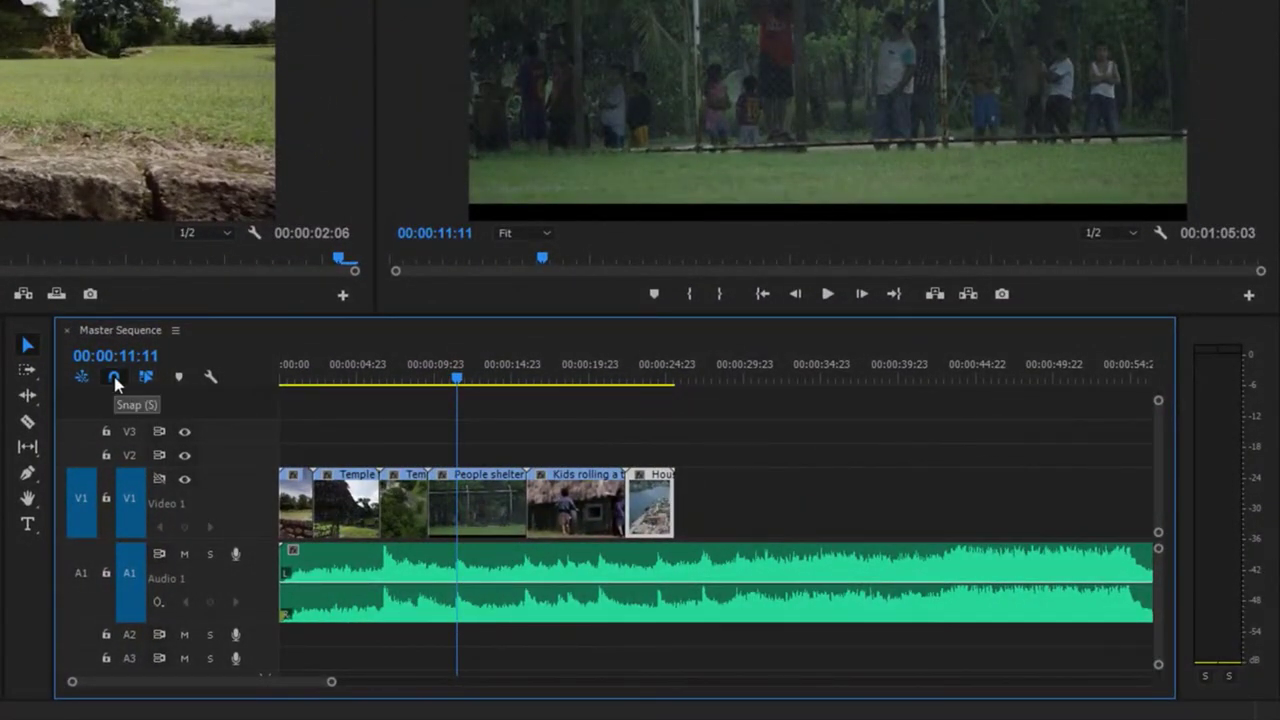
pyautogui.click(115, 380)
# Select the last four clips on V1 together, try moving them forward in time, and undo the move.
pyautogui.moveTo(402, 428); pyautogui.dragTo(659, 510)
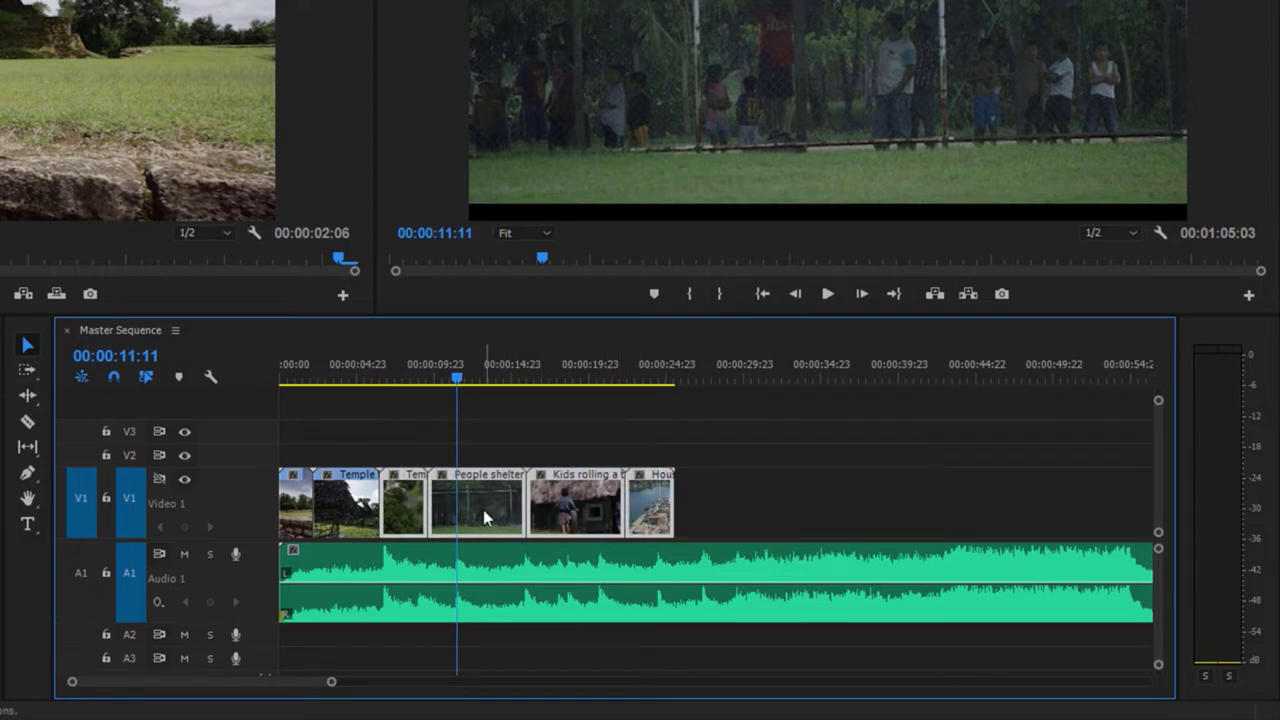
pyautogui.moveTo(483, 509); pyautogui.dragTo(600, 518)
pyautogui.hotkey('ctrl', 'z')
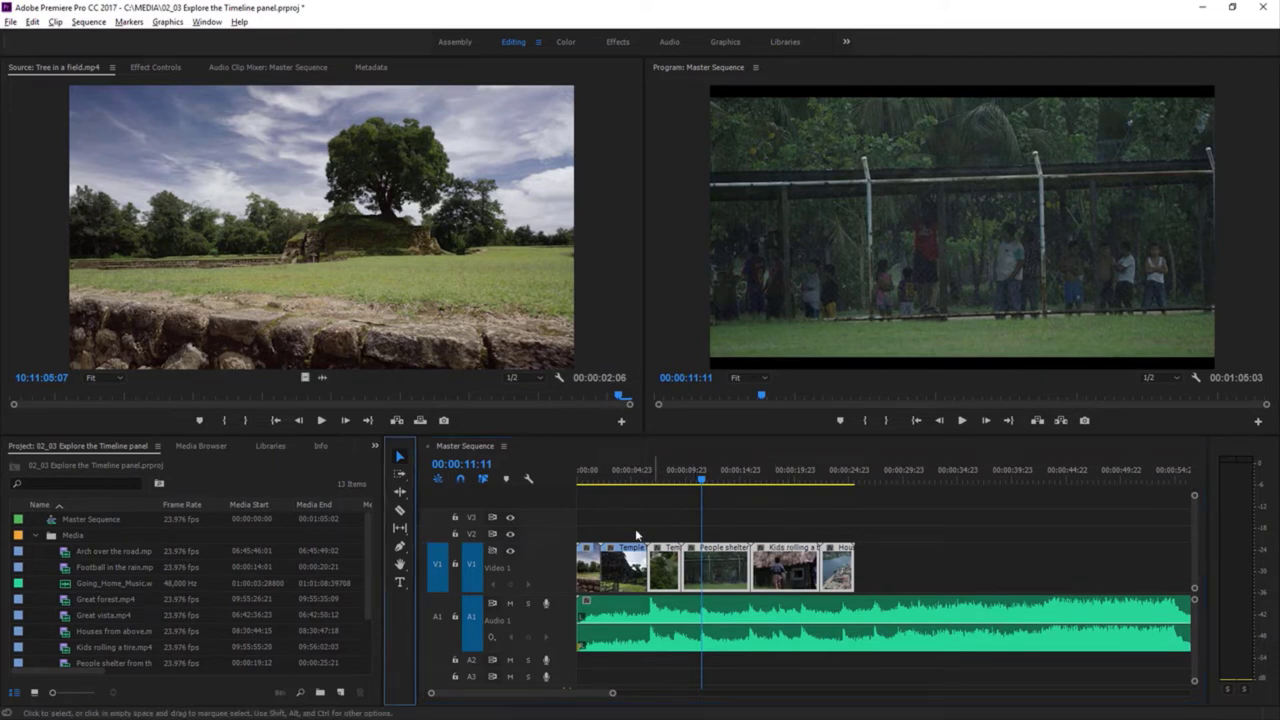
# Make tracks V1 and A1 taller in the Master Sequence, collapsing A1 once and expanding it again.
pyautogui.moveTo(555, 544); pyautogui.dragTo(555, 520)
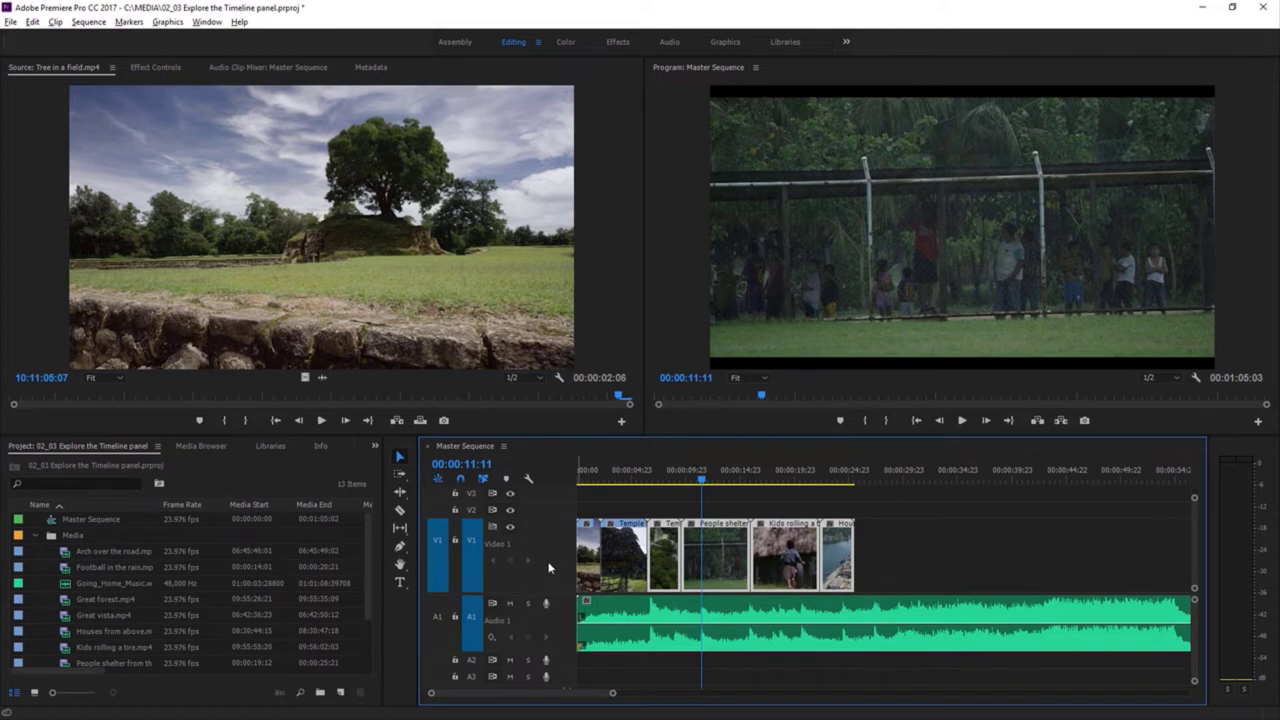
pyautogui.moveTo(564, 652); pyautogui.dragTo(563, 678)
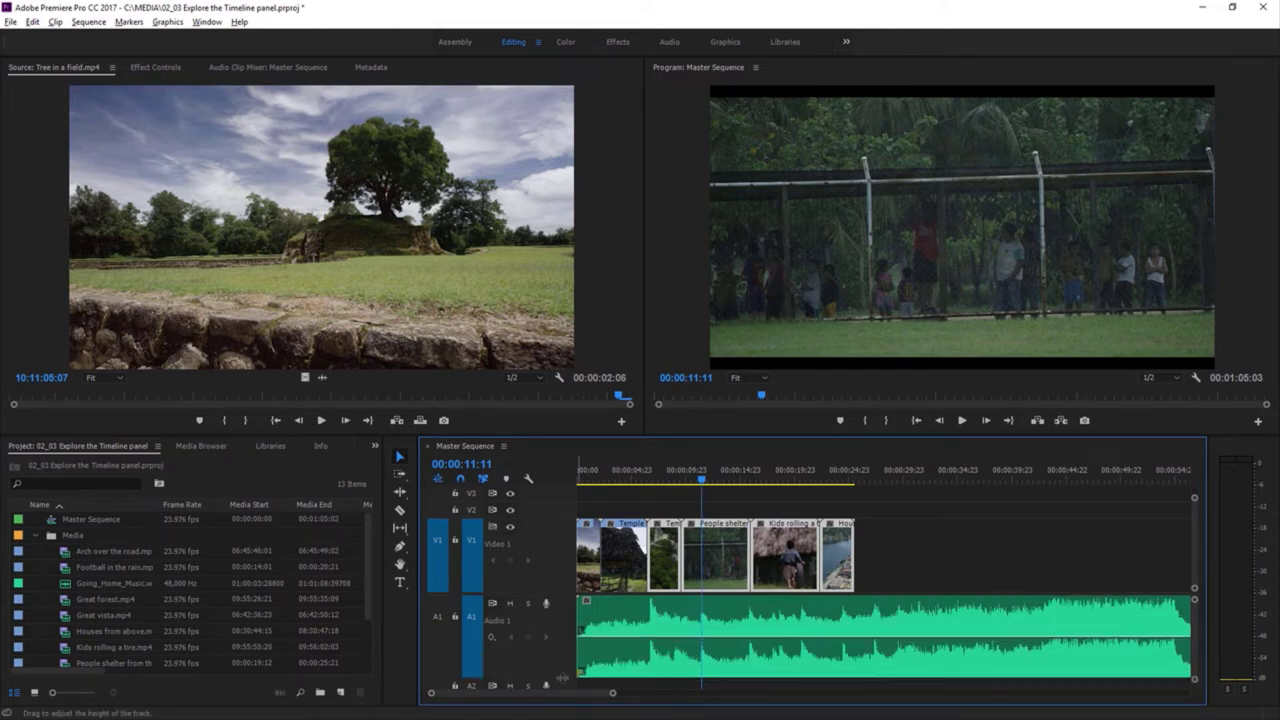
pyautogui.doubleClick(565, 607)
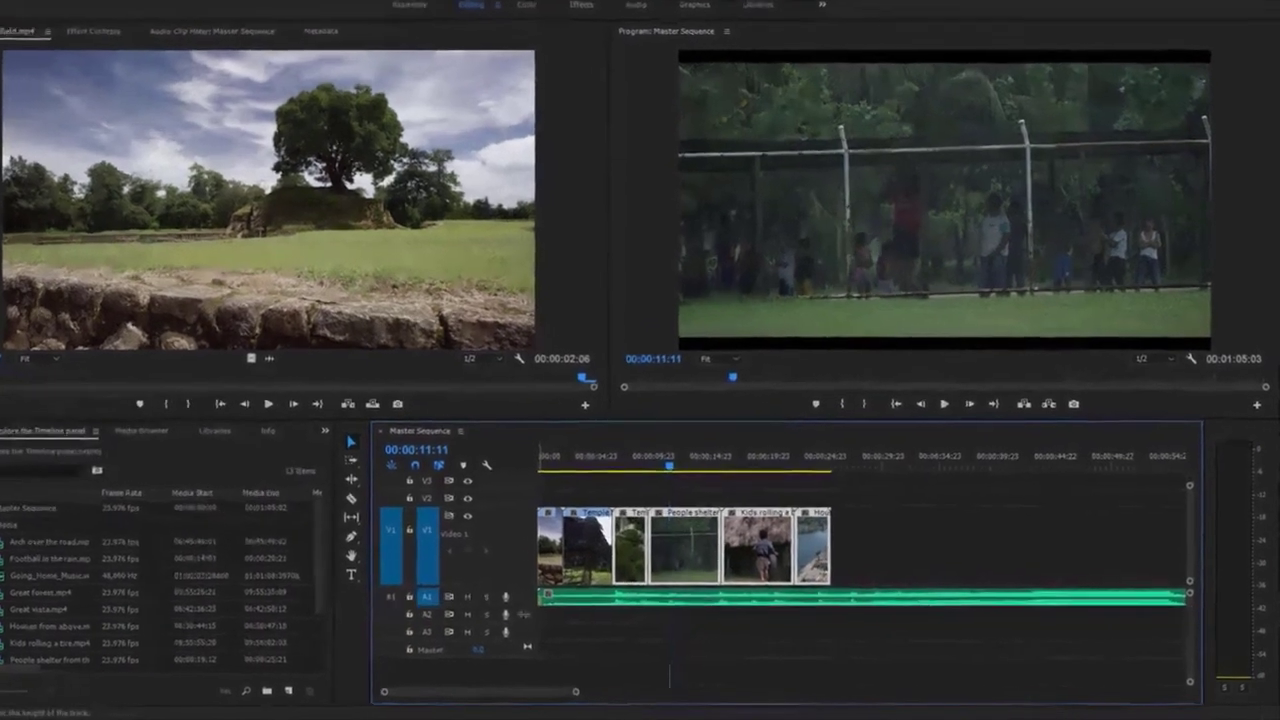
pyautogui.doubleClick(524, 598)
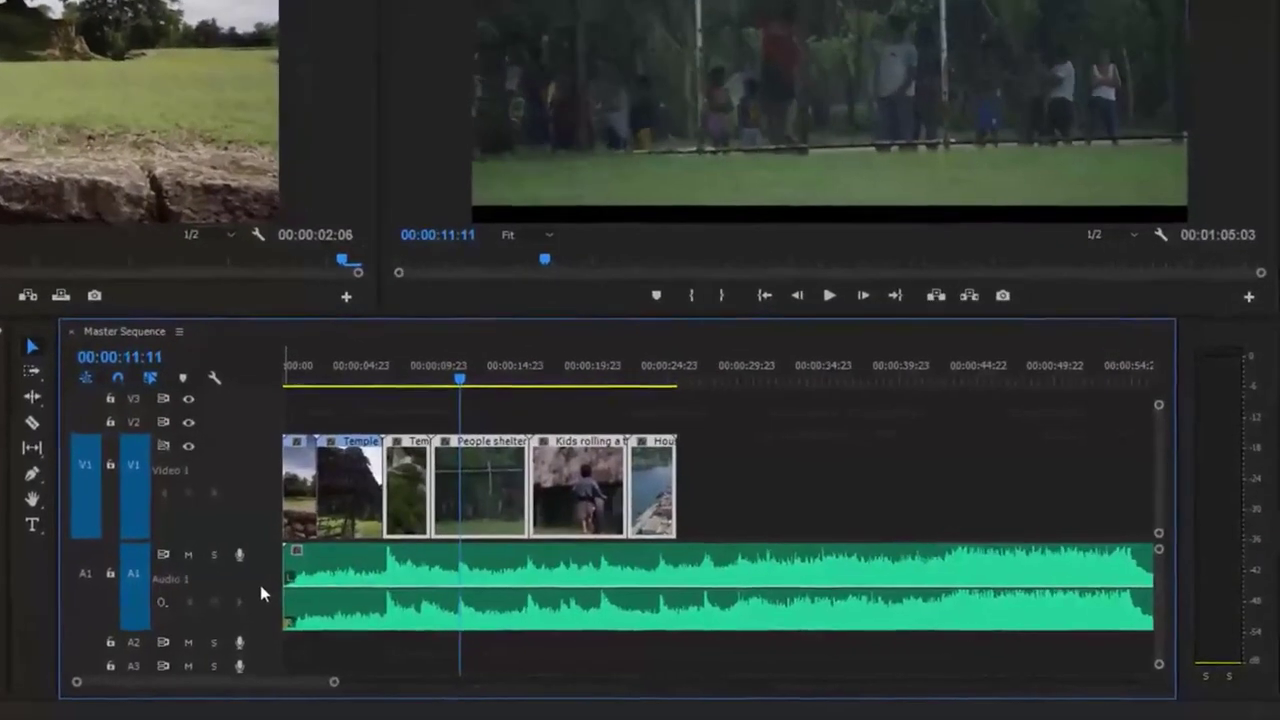
pyautogui.scroll(3, 257, 578)
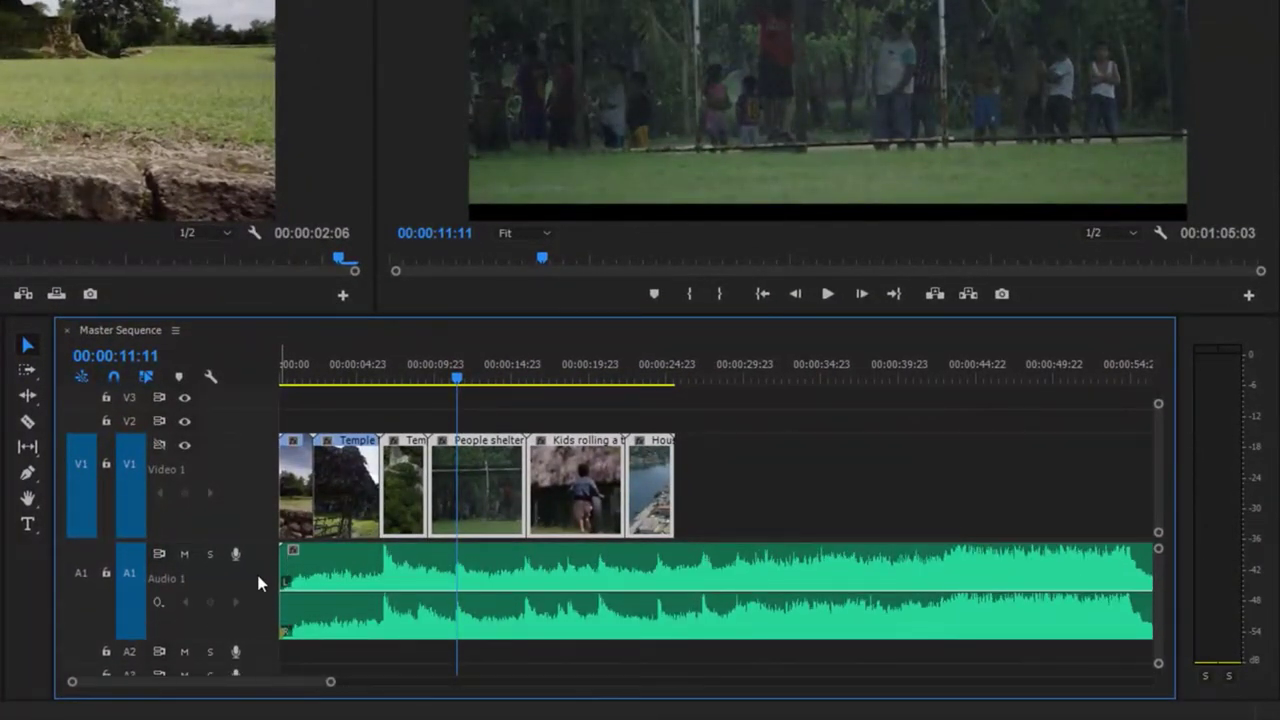
pyautogui.moveTo(217, 684); pyautogui.dragTo(177, 690)
pyautogui.moveTo(331, 686); pyautogui.dragTo(366, 672)
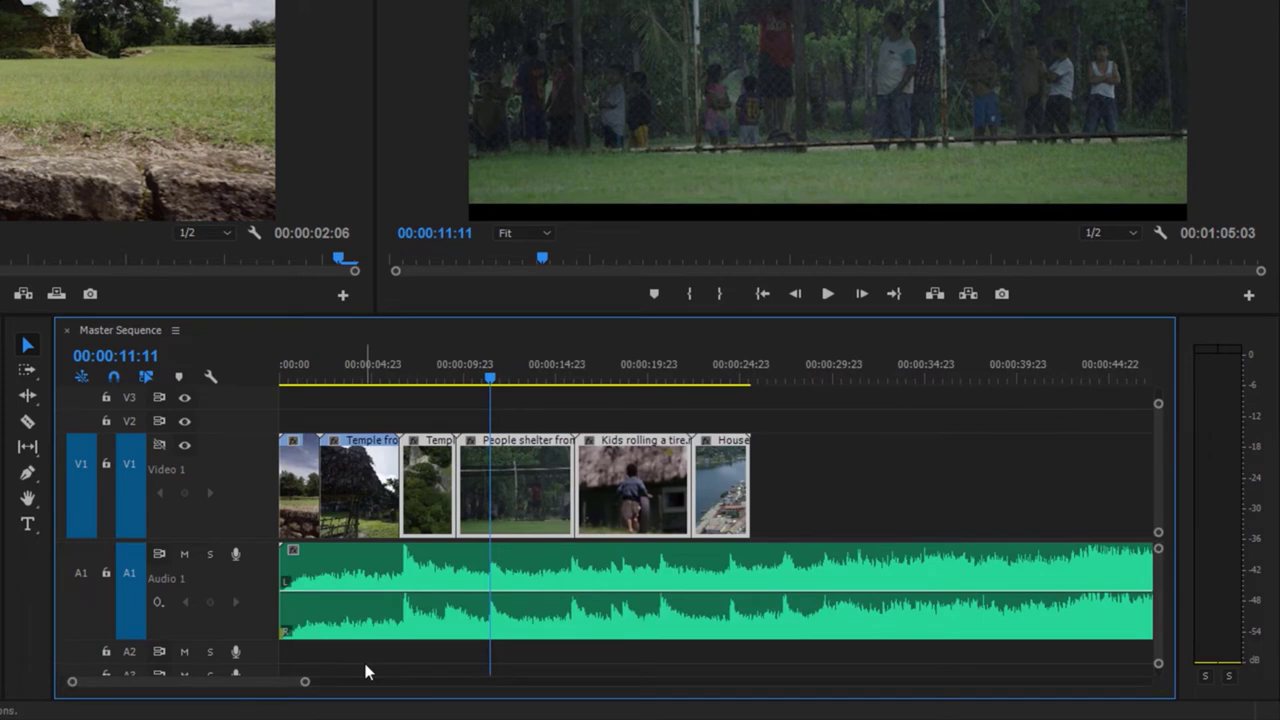
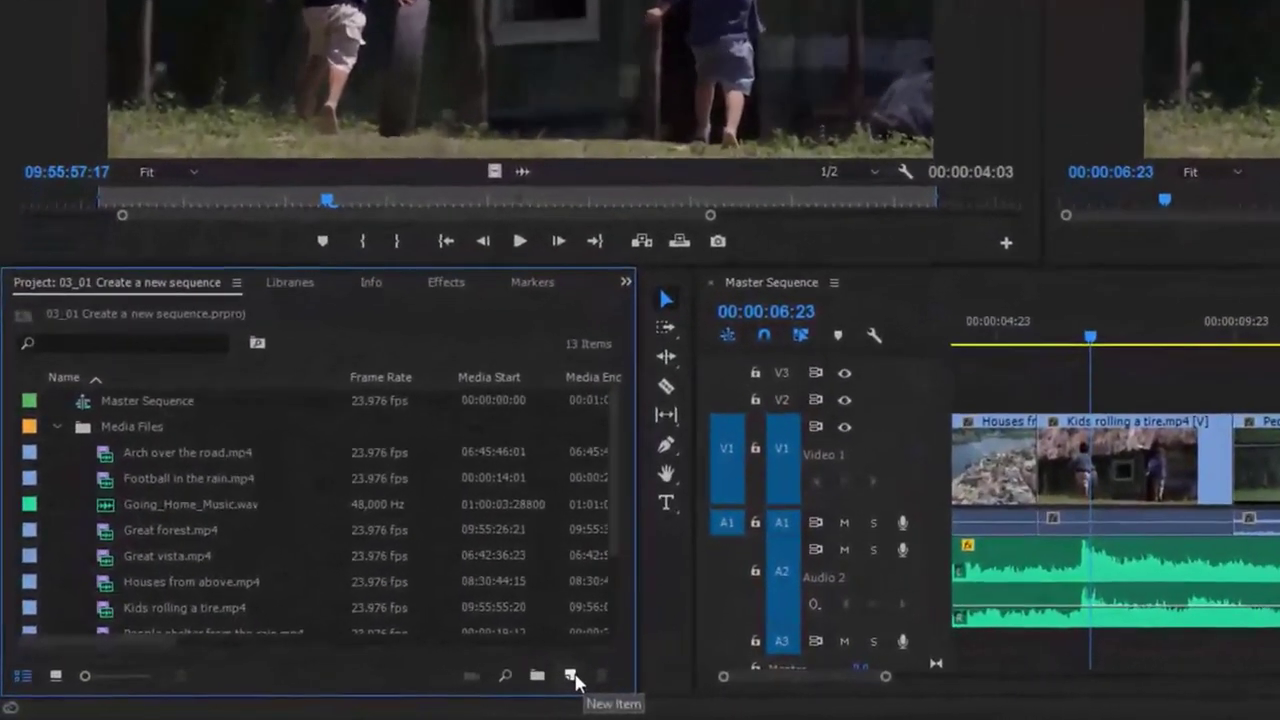
# Create a new sequence from the Digital SLR 1080p preset DSLR 1080p30 and rename it Travelogue.
pyautogui.click(574, 676)
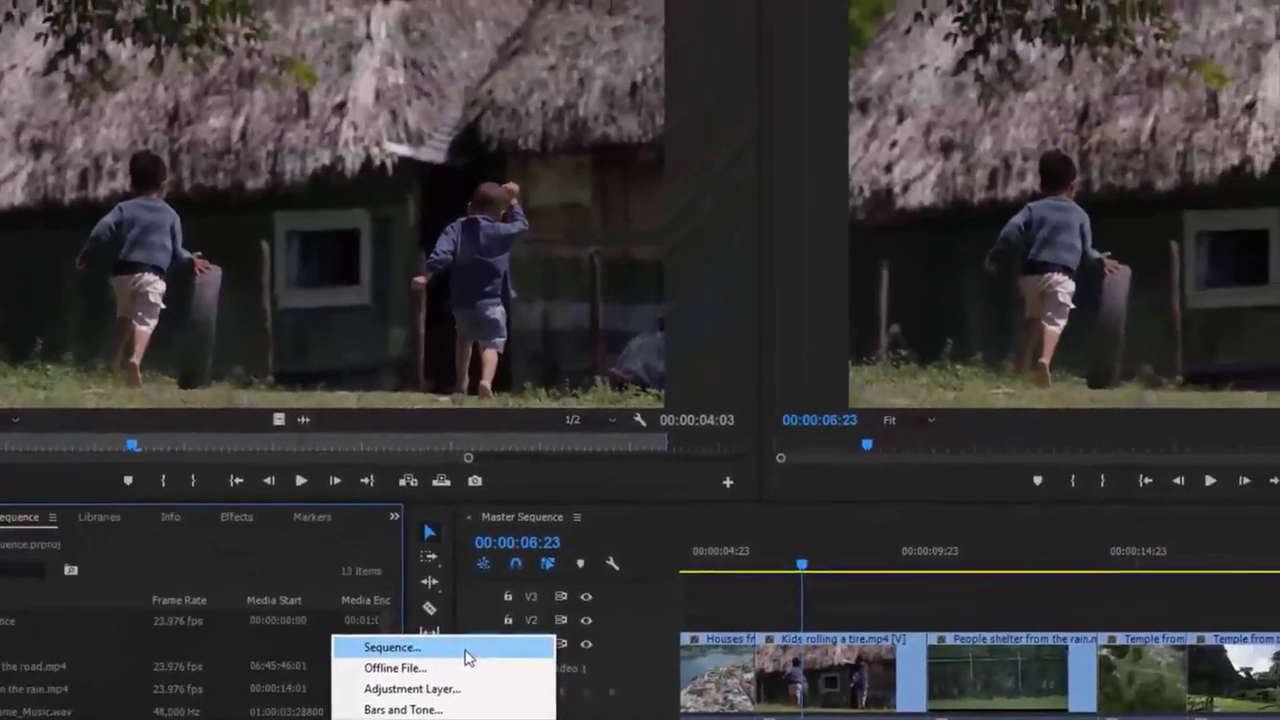
pyautogui.click(520, 605)
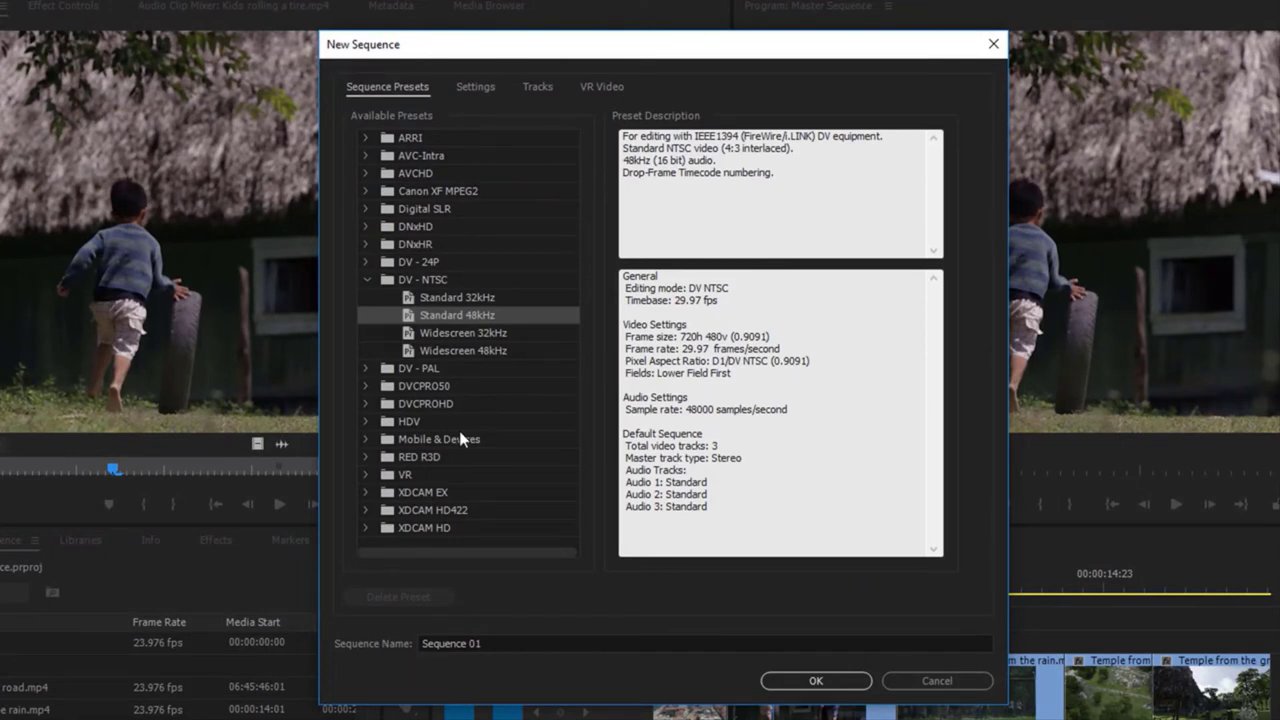
pyautogui.click(366, 209)
pyautogui.click(383, 207)
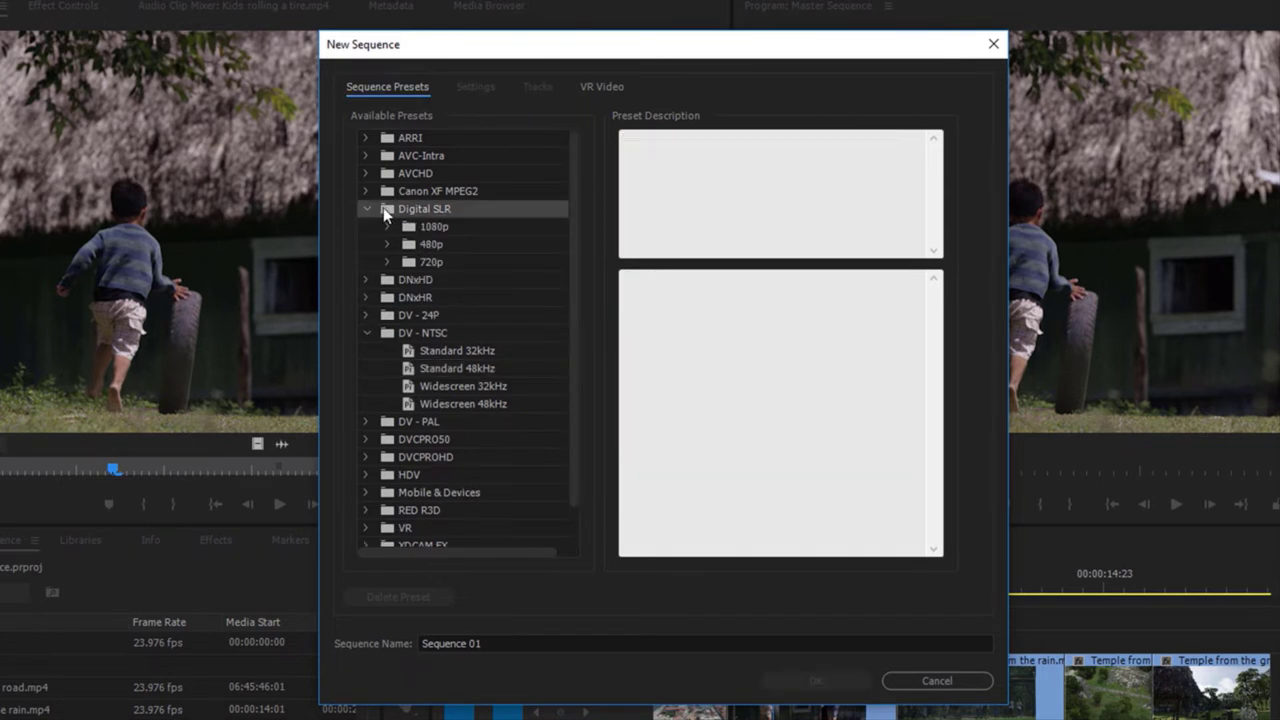
pyautogui.click(388, 228)
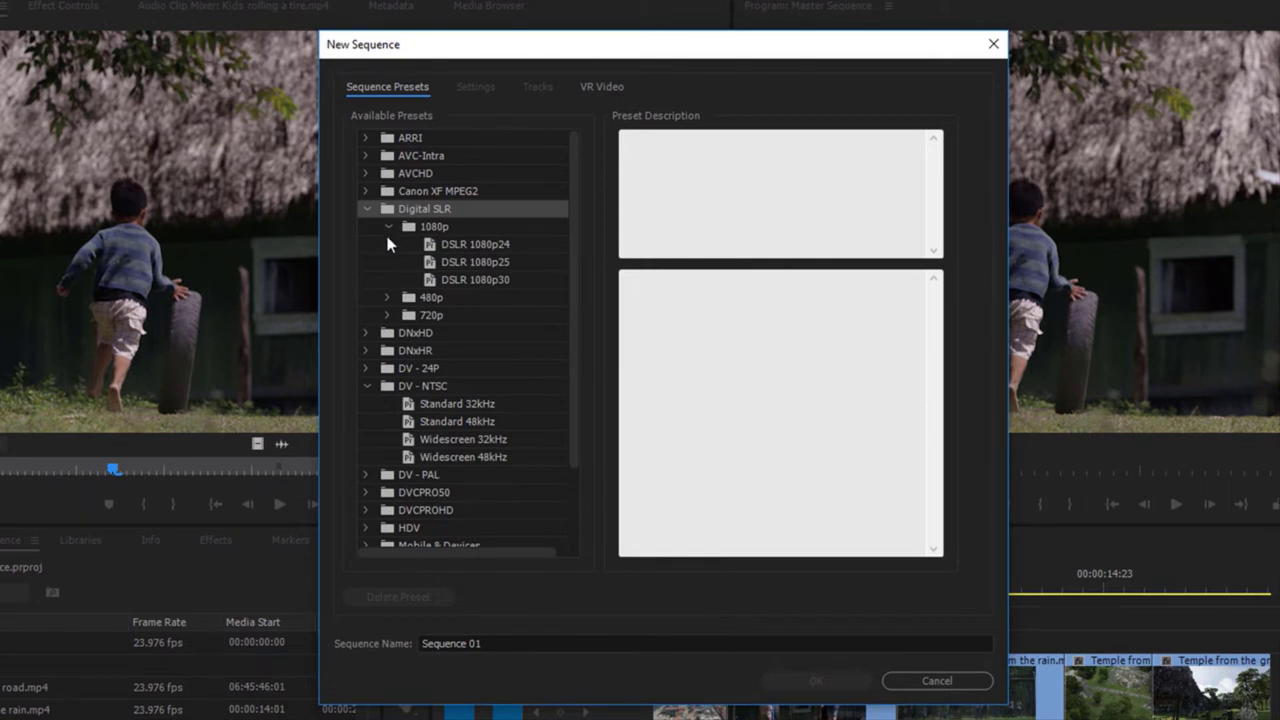
pyautogui.click(428, 281)
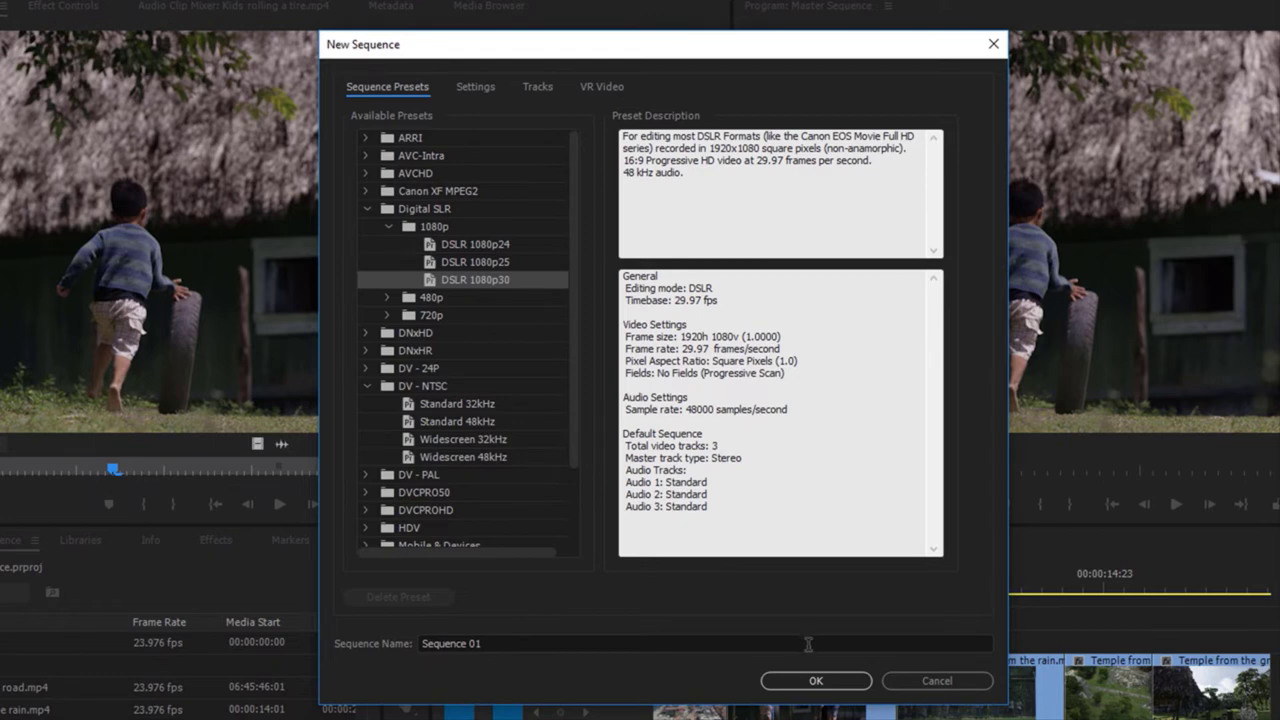
pyautogui.click(815, 681)
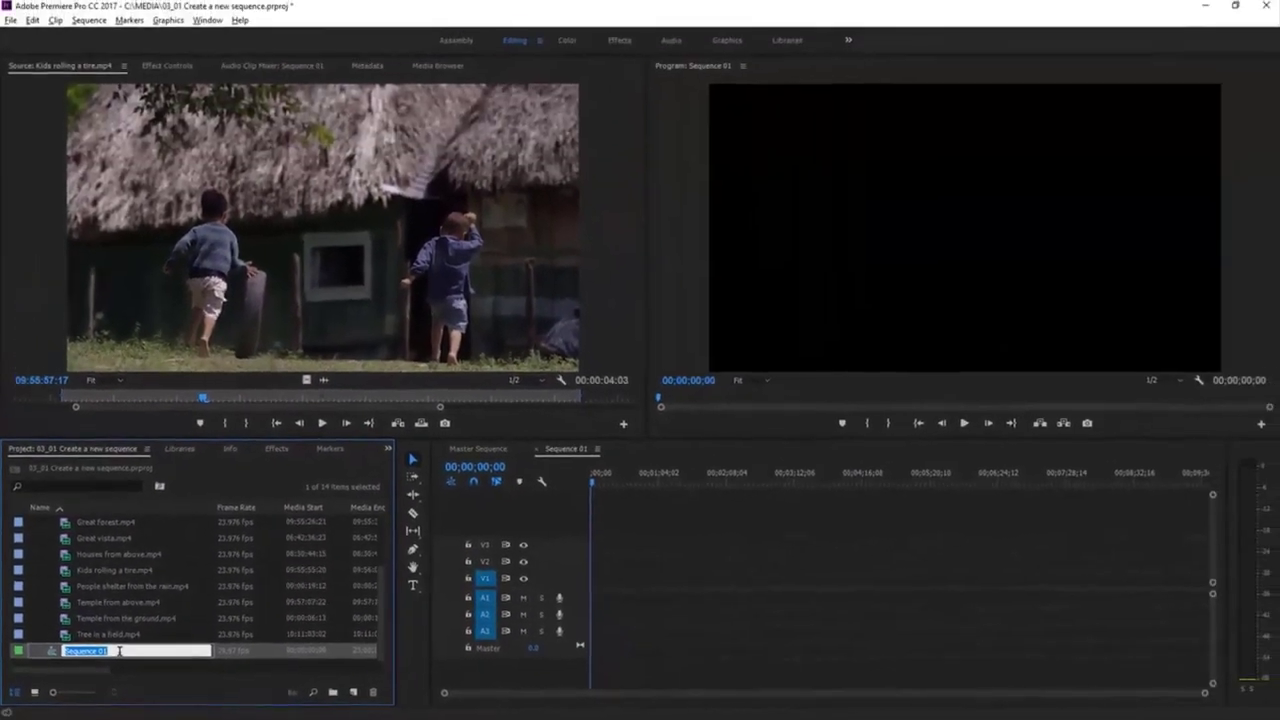
pyautogui.write('Travelogue')
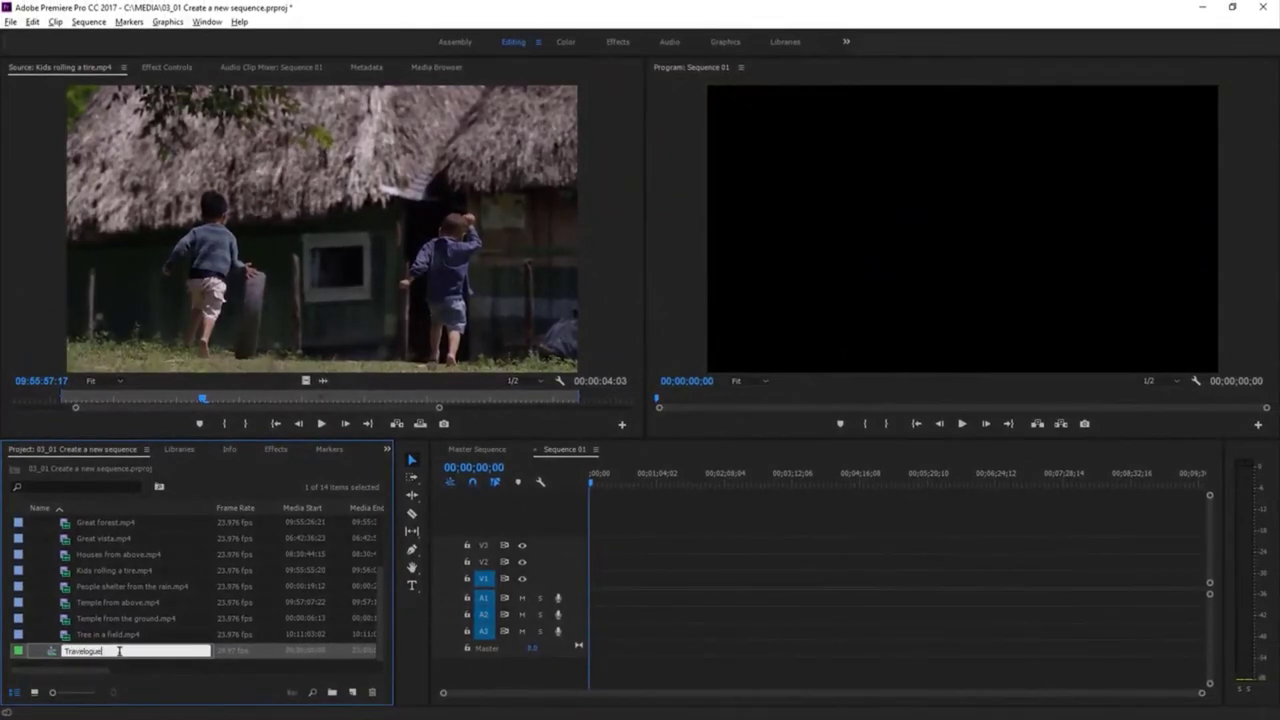
pyautogui.press('Return')
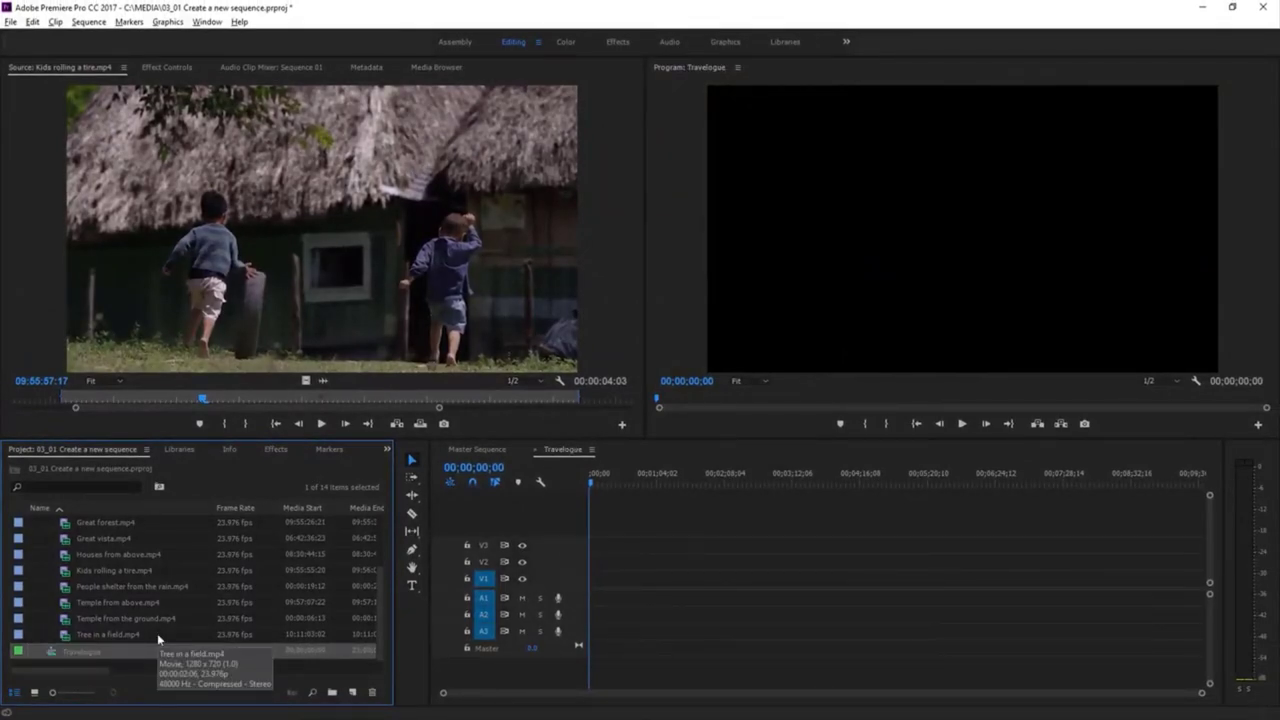
# Open the Travelogue sequence's name for editing, step through the project items, and reopen and accept the existing name.
pyautogui.click(86, 654)
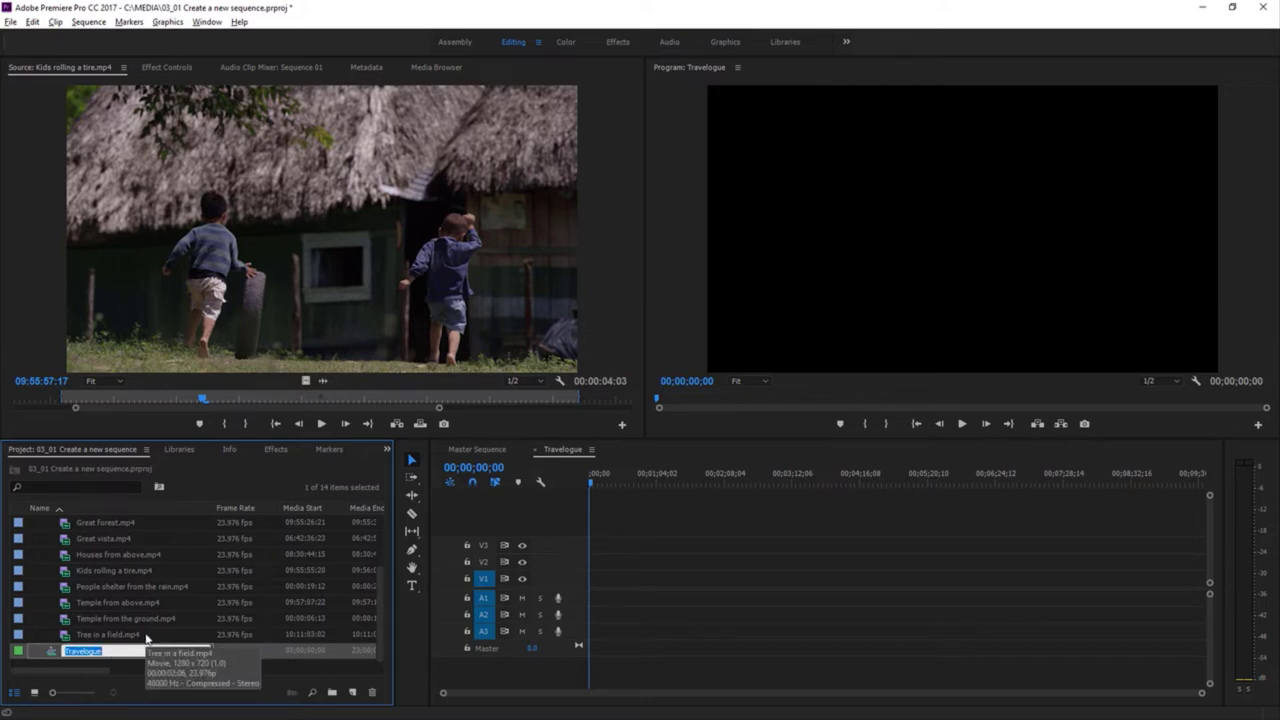
pyautogui.scroll(2, 147, 637)
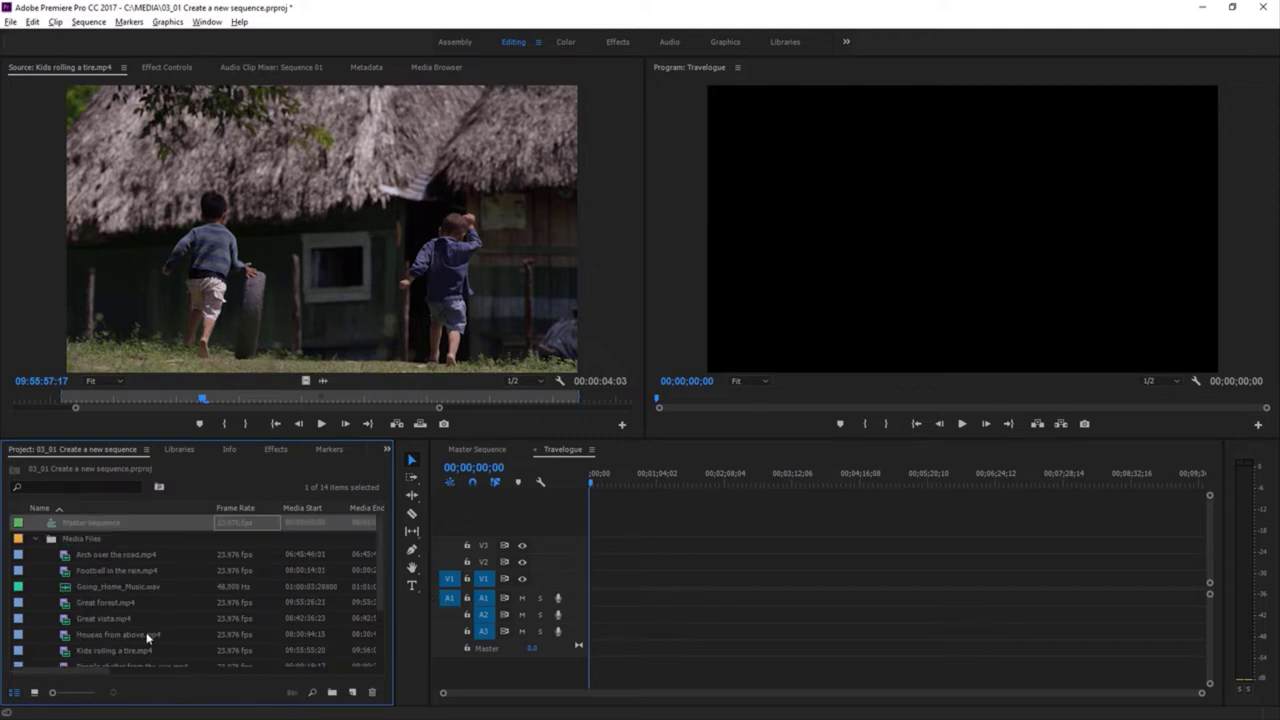
pyautogui.press('Down')
pyautogui.press('Down')
pyautogui.press('Down')
pyautogui.press('Down')
pyautogui.press('Down')
pyautogui.press('Down')
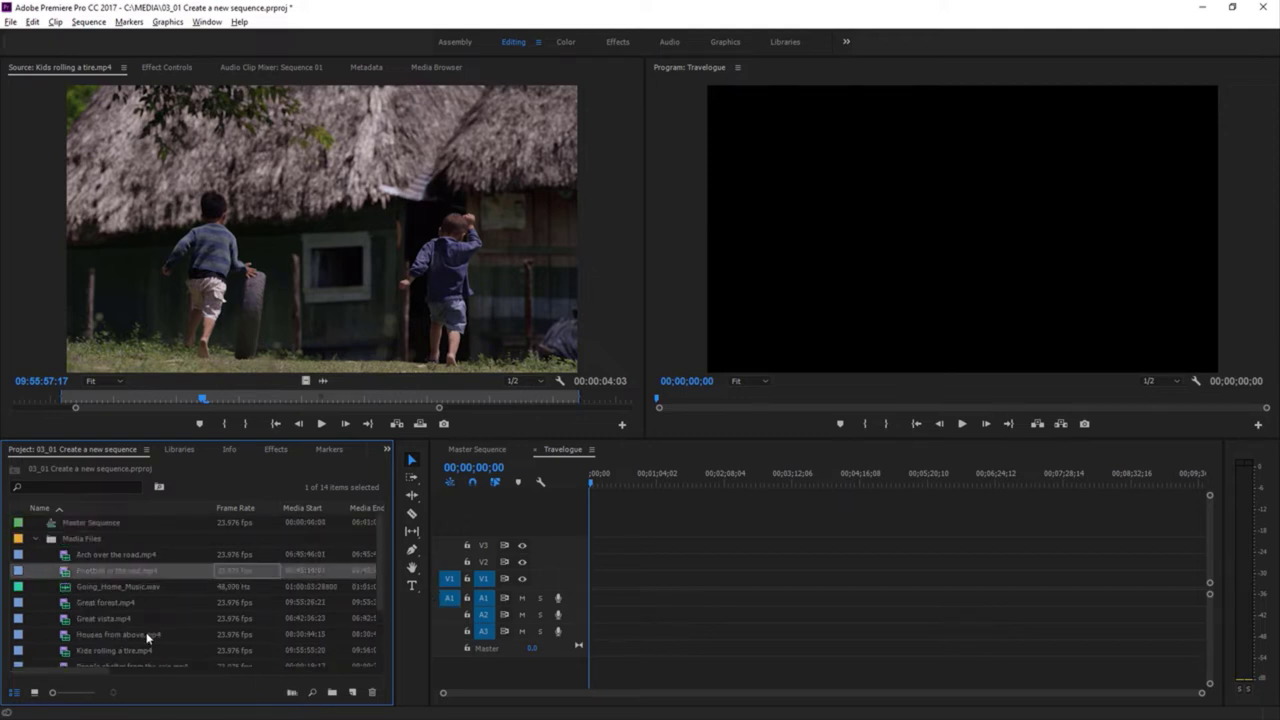
pyautogui.press('Down')
pyautogui.press('Down')
pyautogui.press('Down')
pyautogui.press('Down')
pyautogui.press('Down')
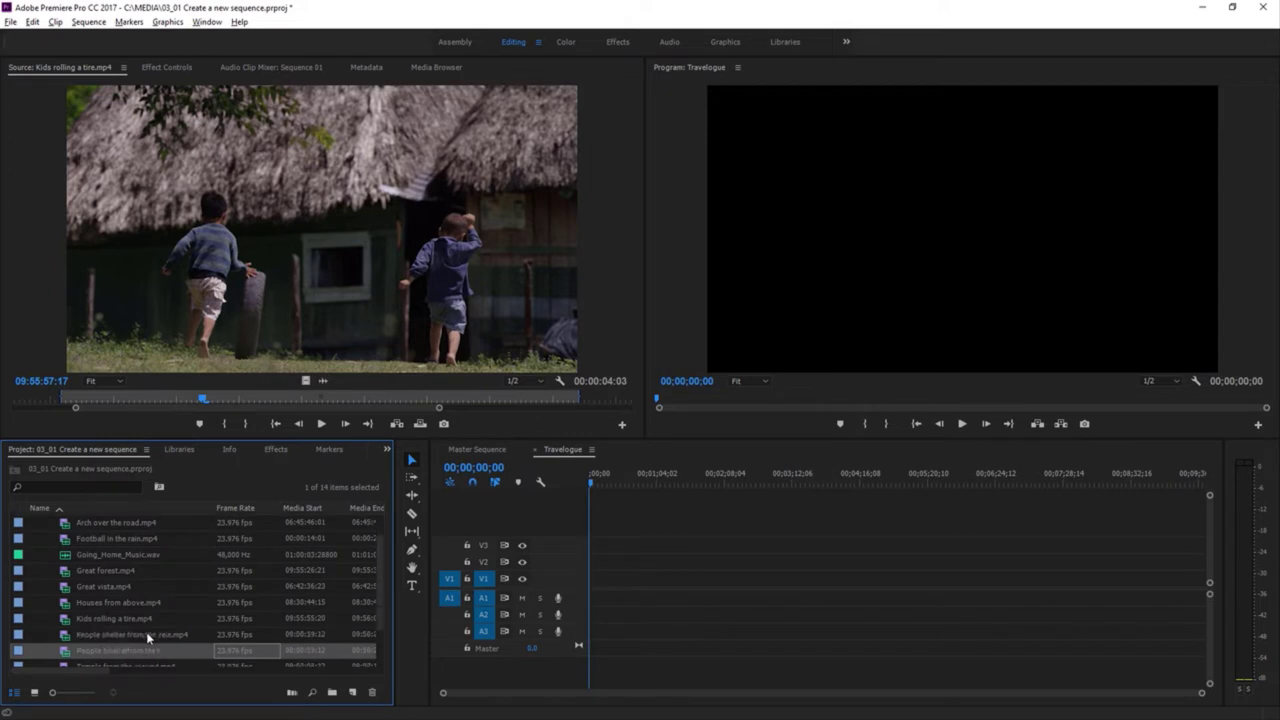
pyautogui.click(101, 655)
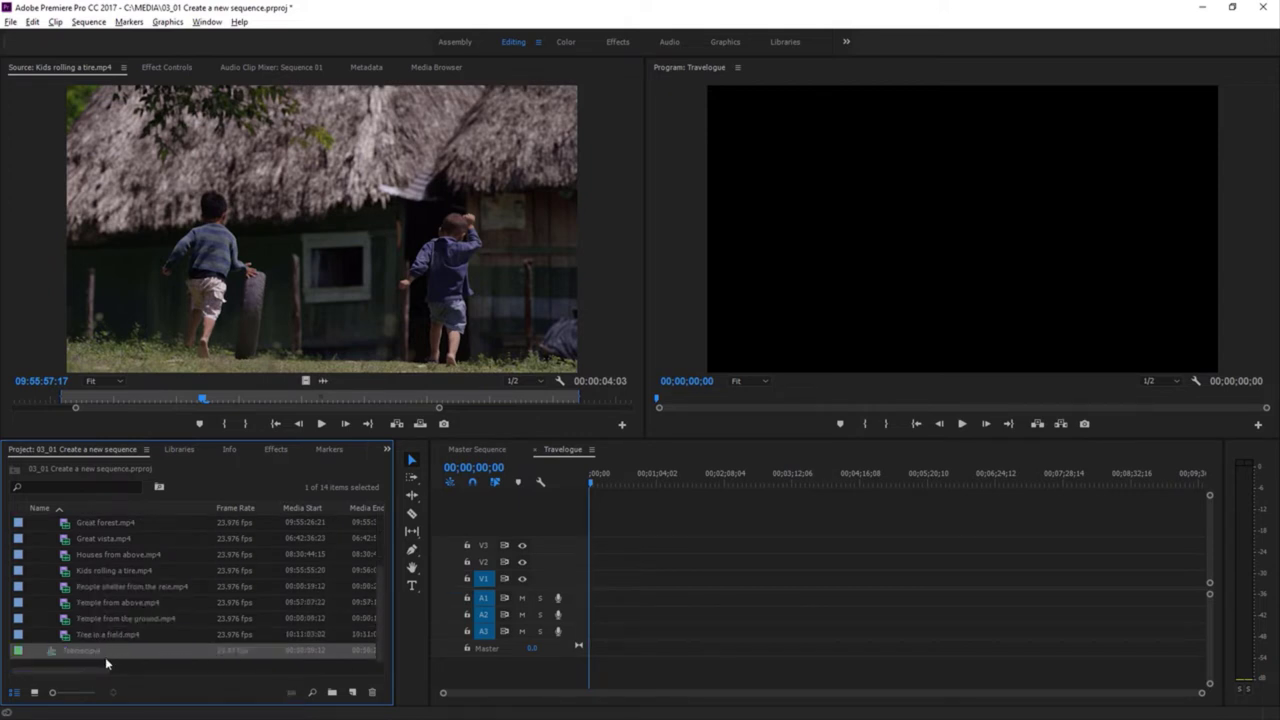
pyautogui.click(85, 651)
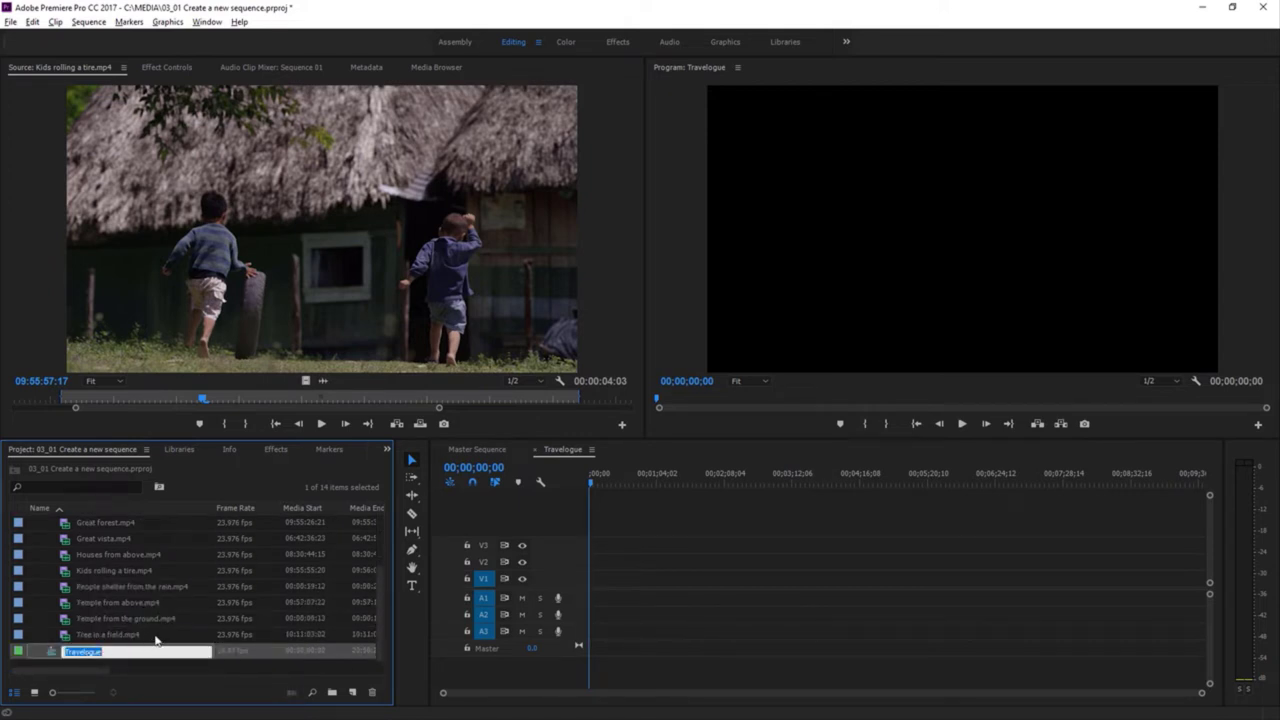
pyautogui.press('Return')
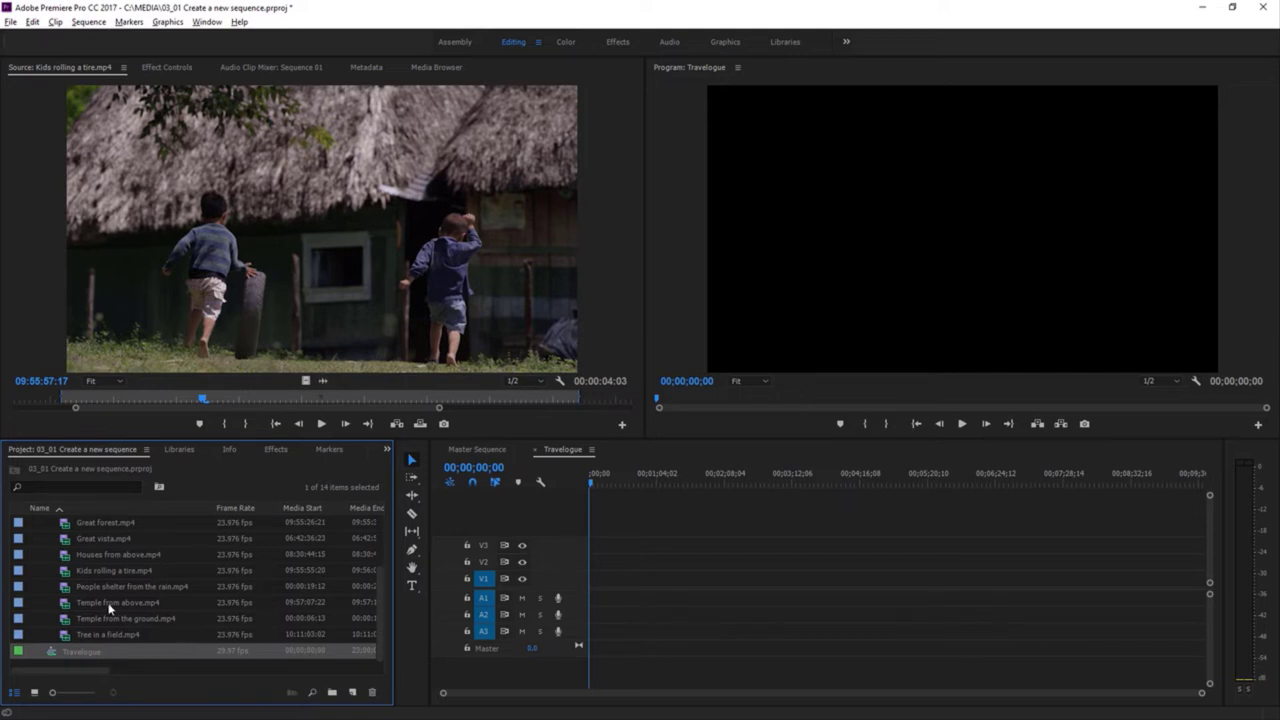
# Add Kids rolling a tire.mp4 at the start of Travelogue, changing the sequence settings to match the clip, and make track V1 taller.
pyautogui.click(67, 572)
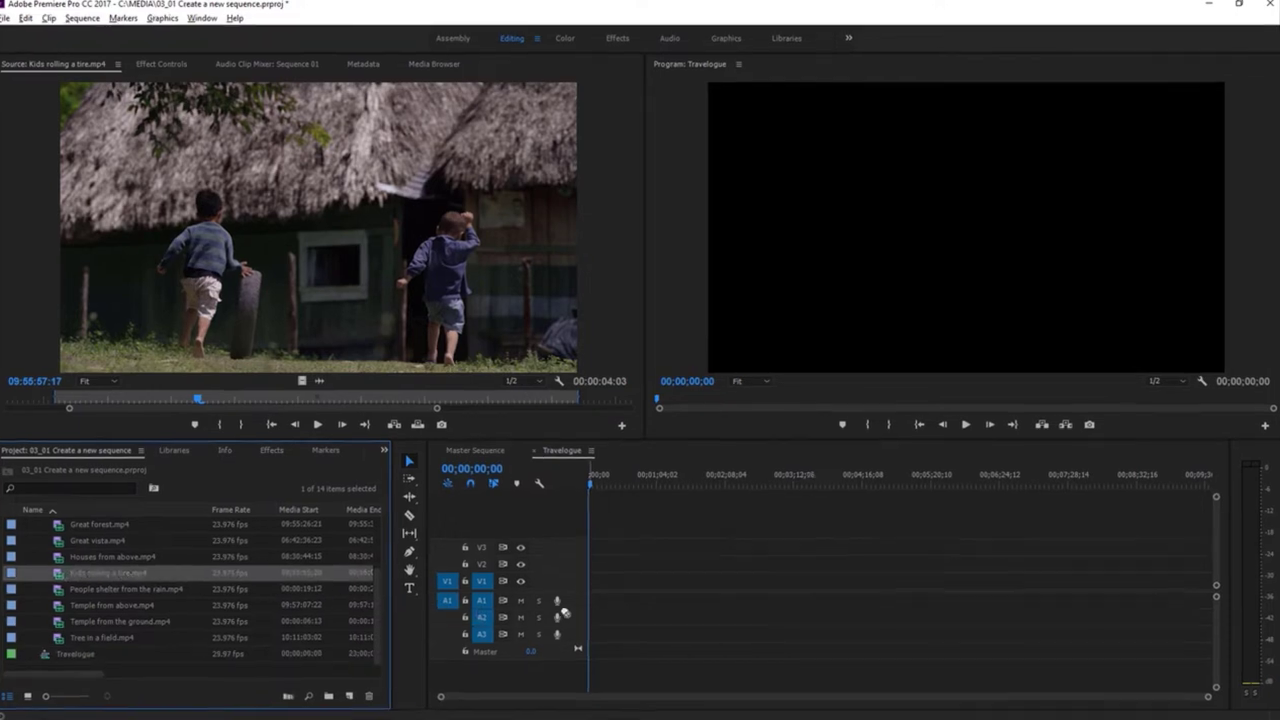
pyautogui.press('.')
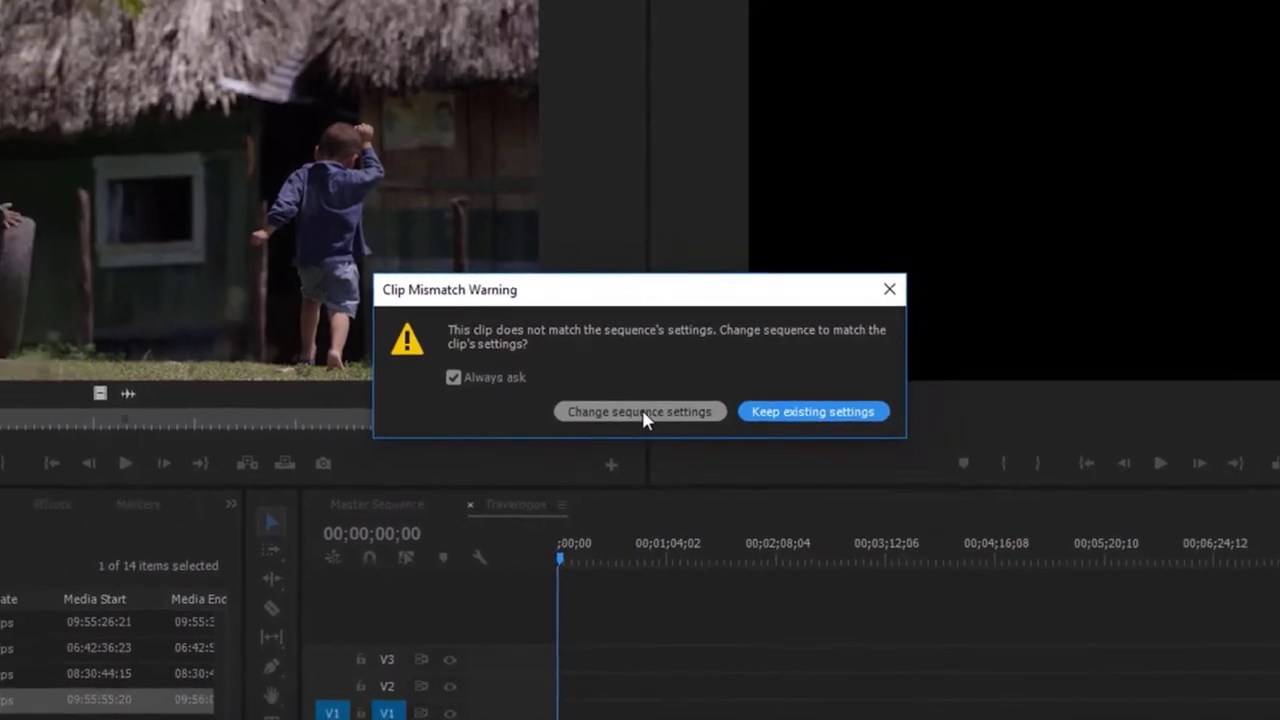
pyautogui.click(640, 411)
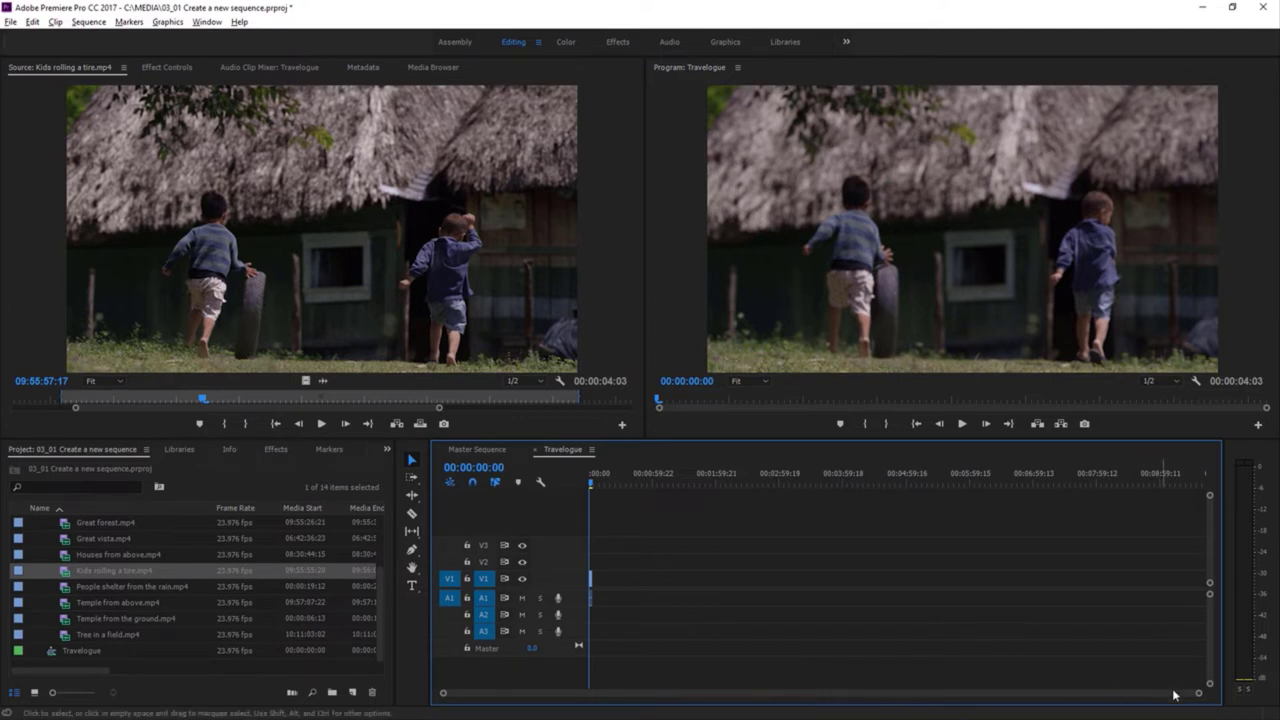
pyautogui.moveTo(1200, 697); pyautogui.dragTo(894, 688)
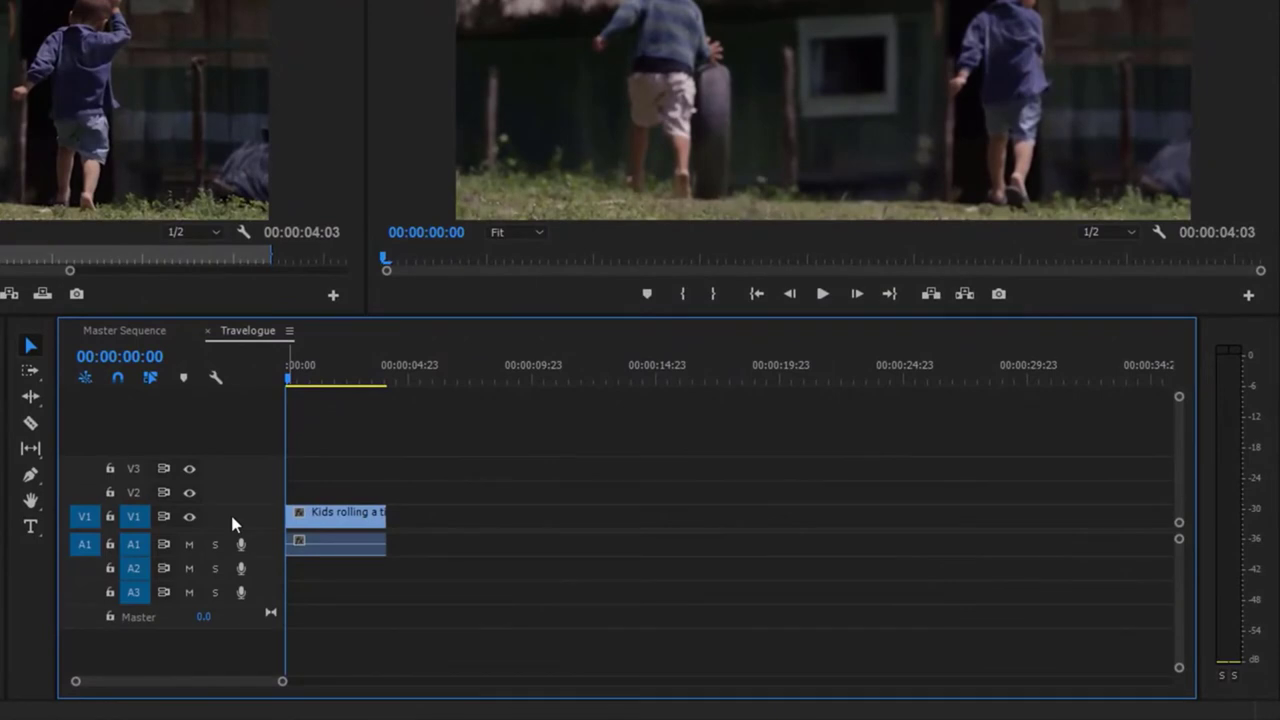
pyautogui.moveTo(238, 507); pyautogui.dragTo(241, 478)
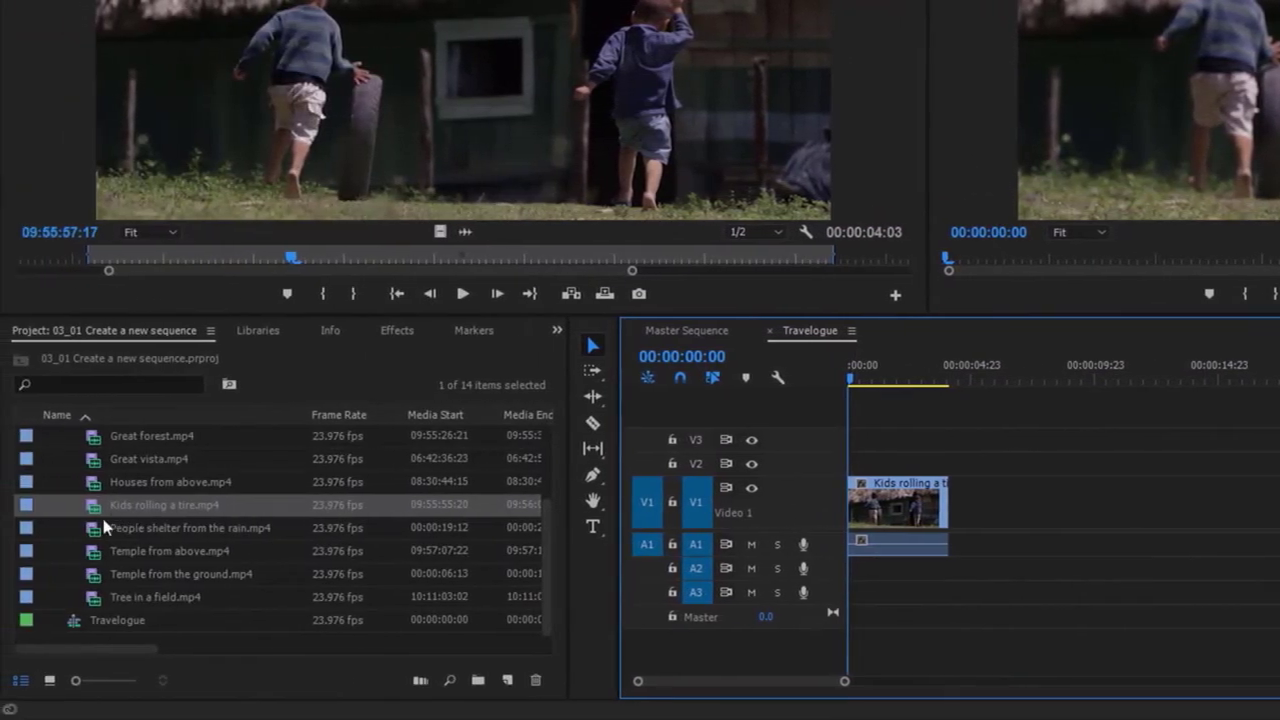
# Load People shelter from the rain.mp4 in the Source Monitor and create a new sequence that matches the clip.
pyautogui.click(93, 530)
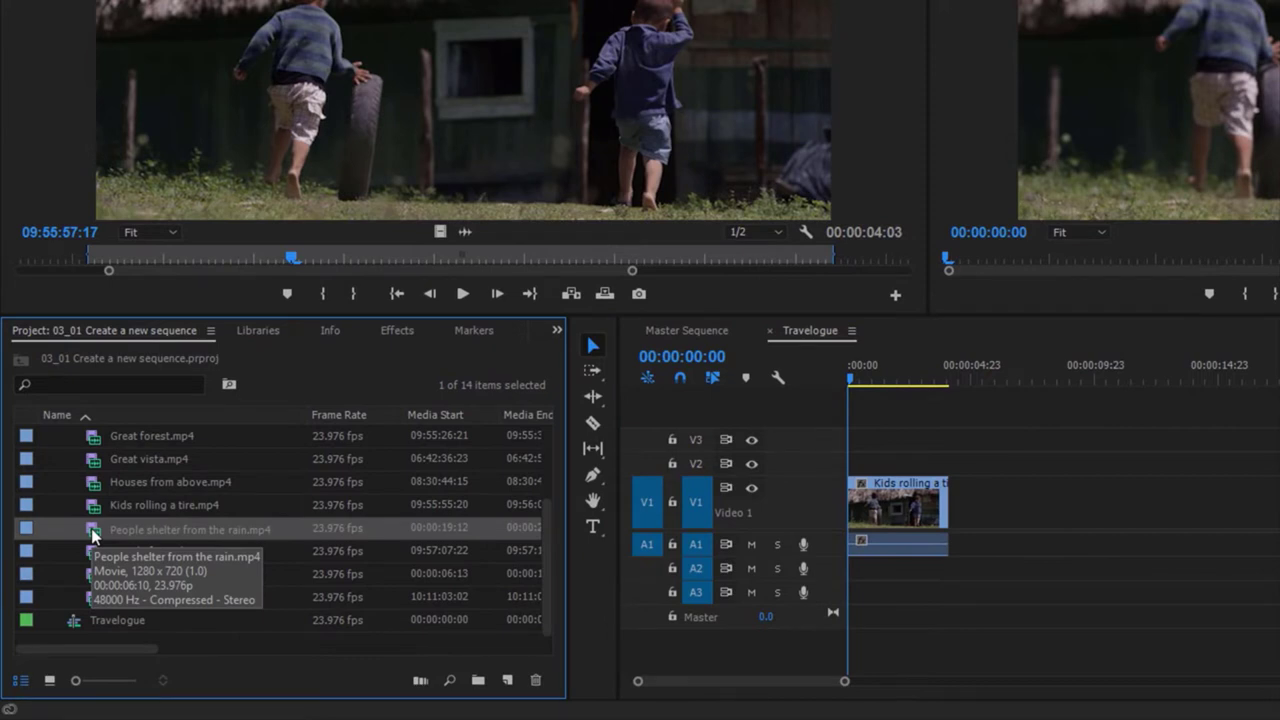
pyautogui.doubleClick(93, 533)
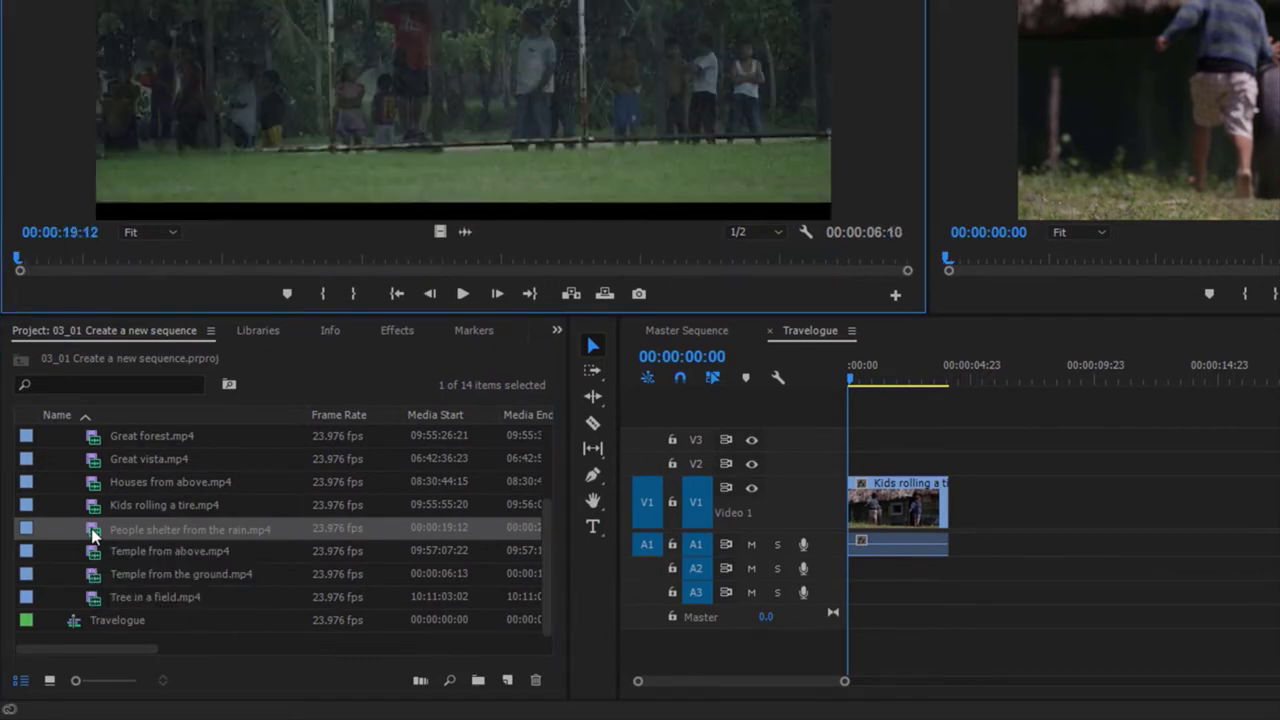
pyautogui.click(93, 536)
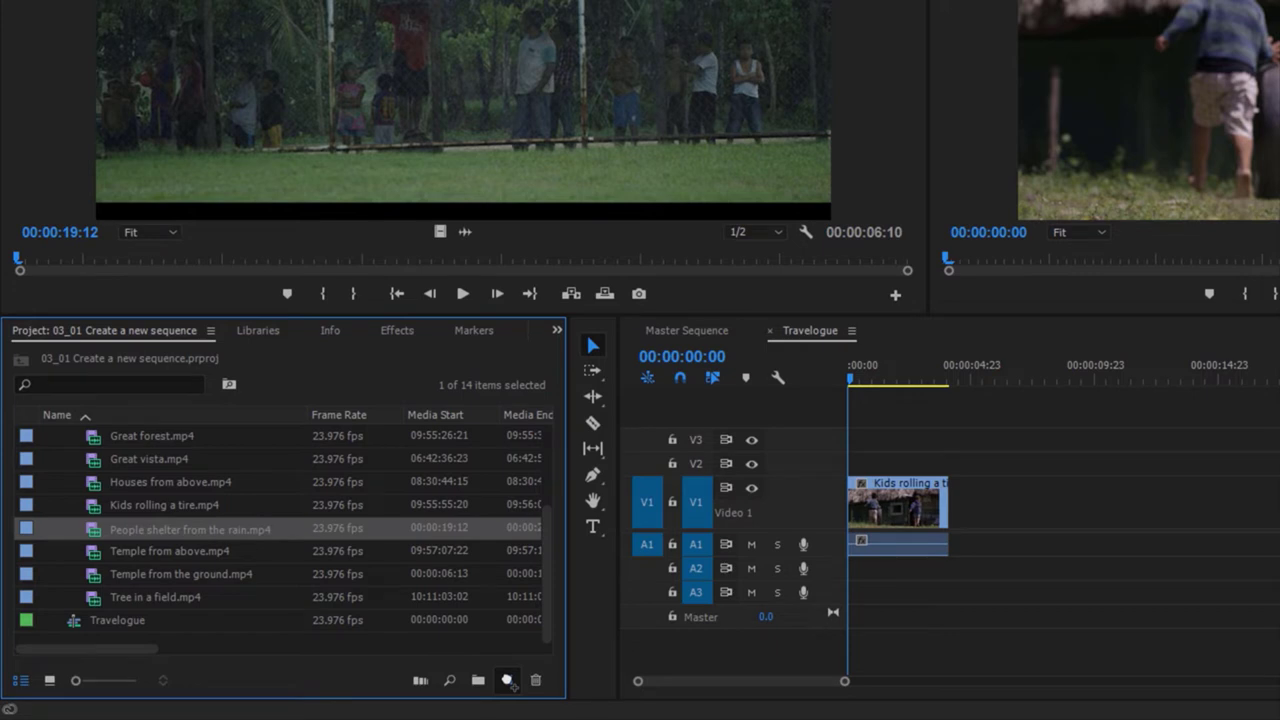
pyautogui.moveTo(507, 681); pyautogui.dragTo(506, 681)
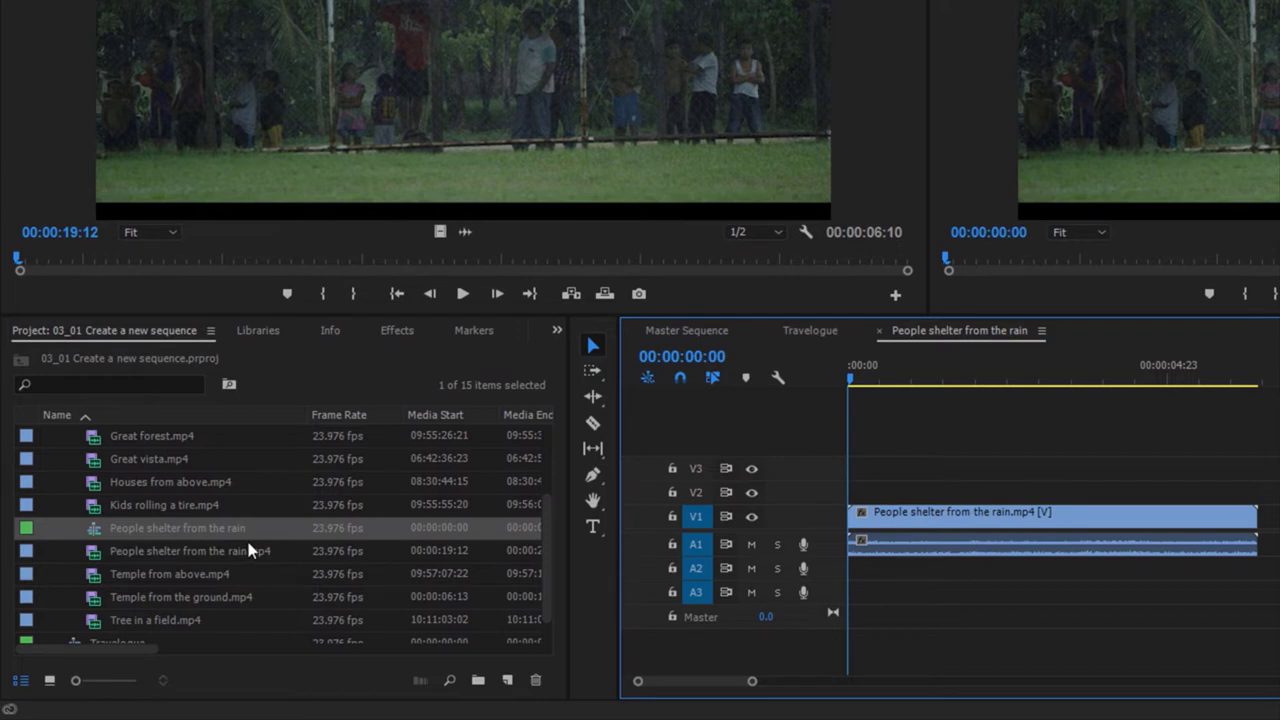
# Rename the sequence made from the People shelter from the rain clip as Rain Sequence.
pyautogui.click(146, 531)
pyautogui.write('R')
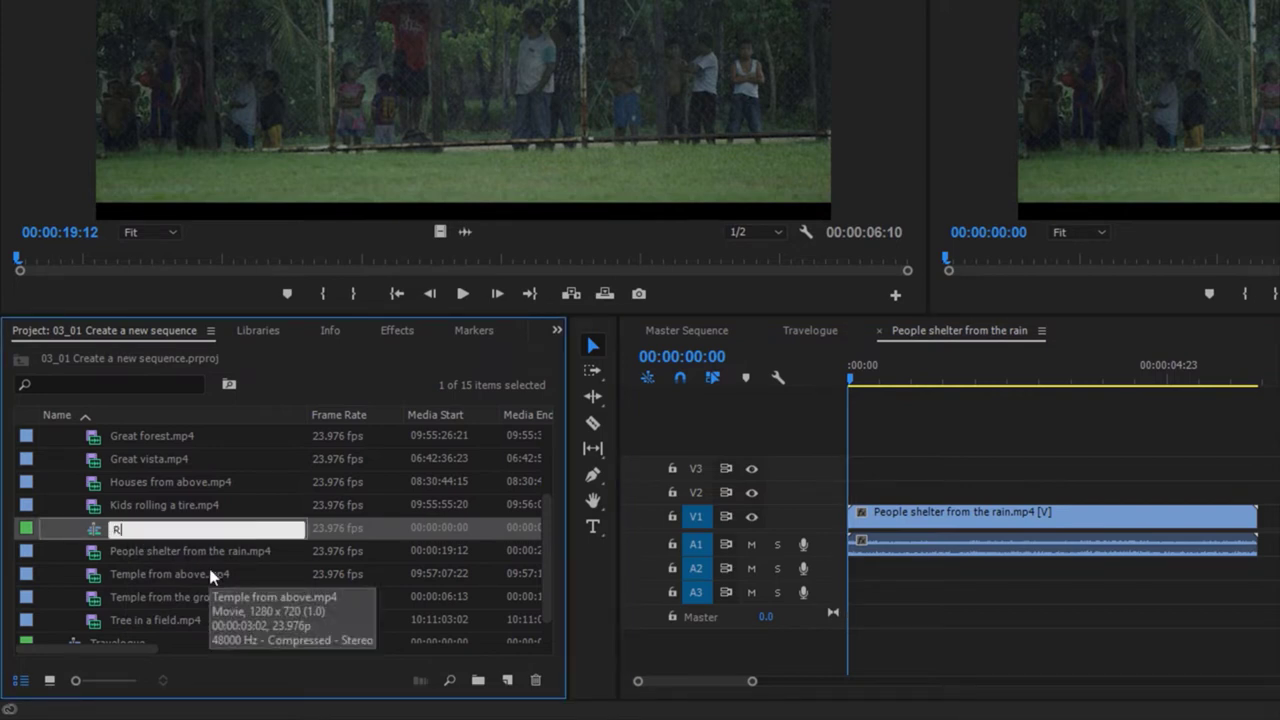
pyautogui.write('ain Sequence')
pyautogui.press('Return')
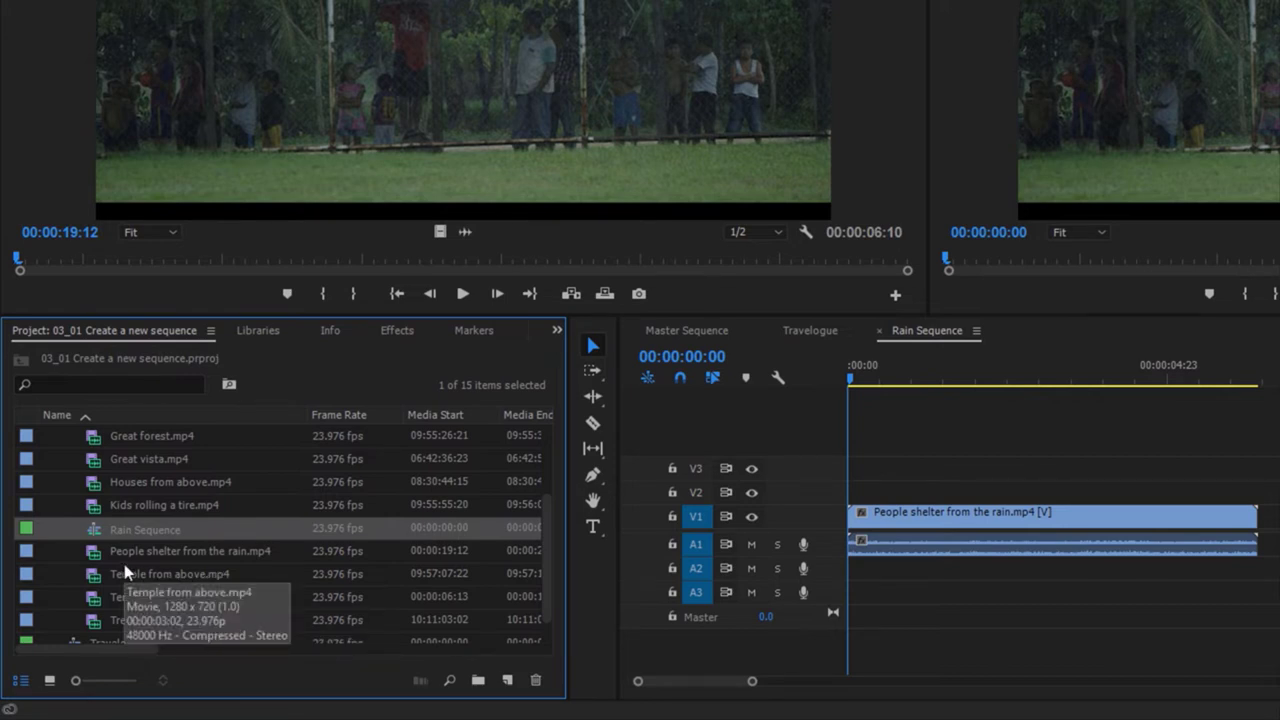
# Create a new sequence from the four clips People shelter from the rain.mp4 through Tree in a field.mp4, and make track V1 taller.
pyautogui.click(93, 555)
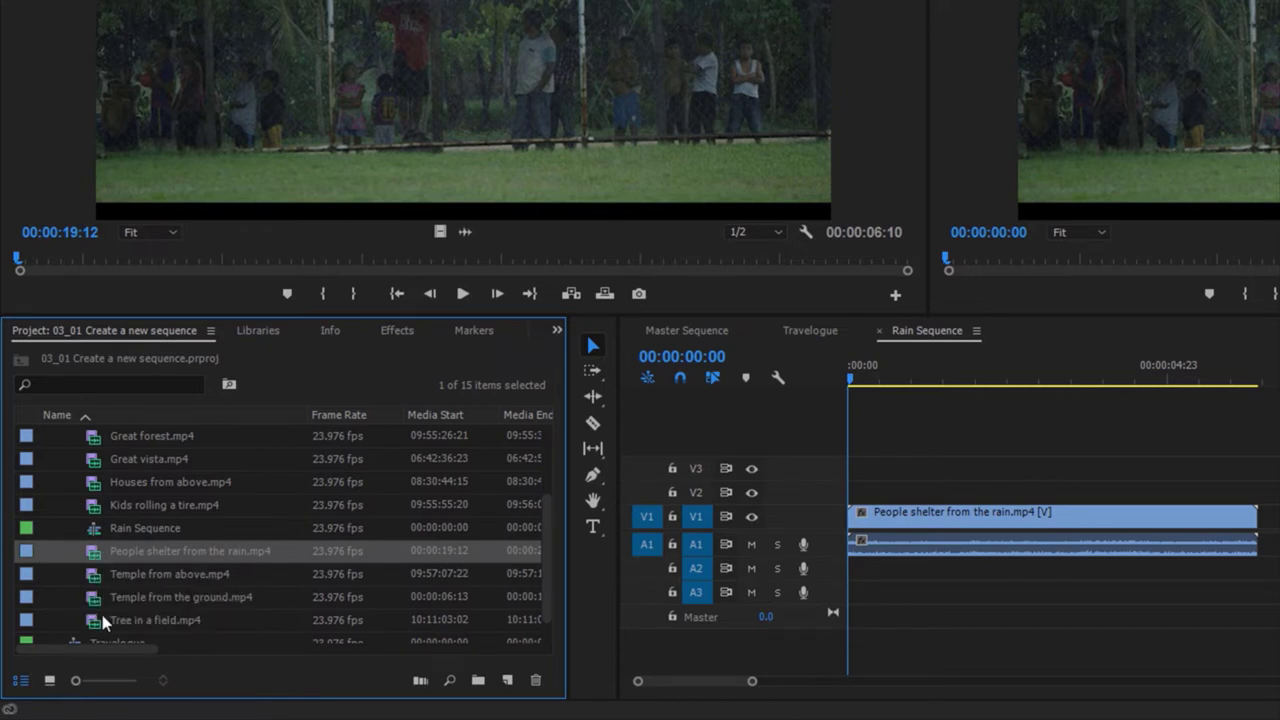
pyautogui.keyDown('shift'); pyautogui.click(96, 626); pyautogui.keyUp('shift')
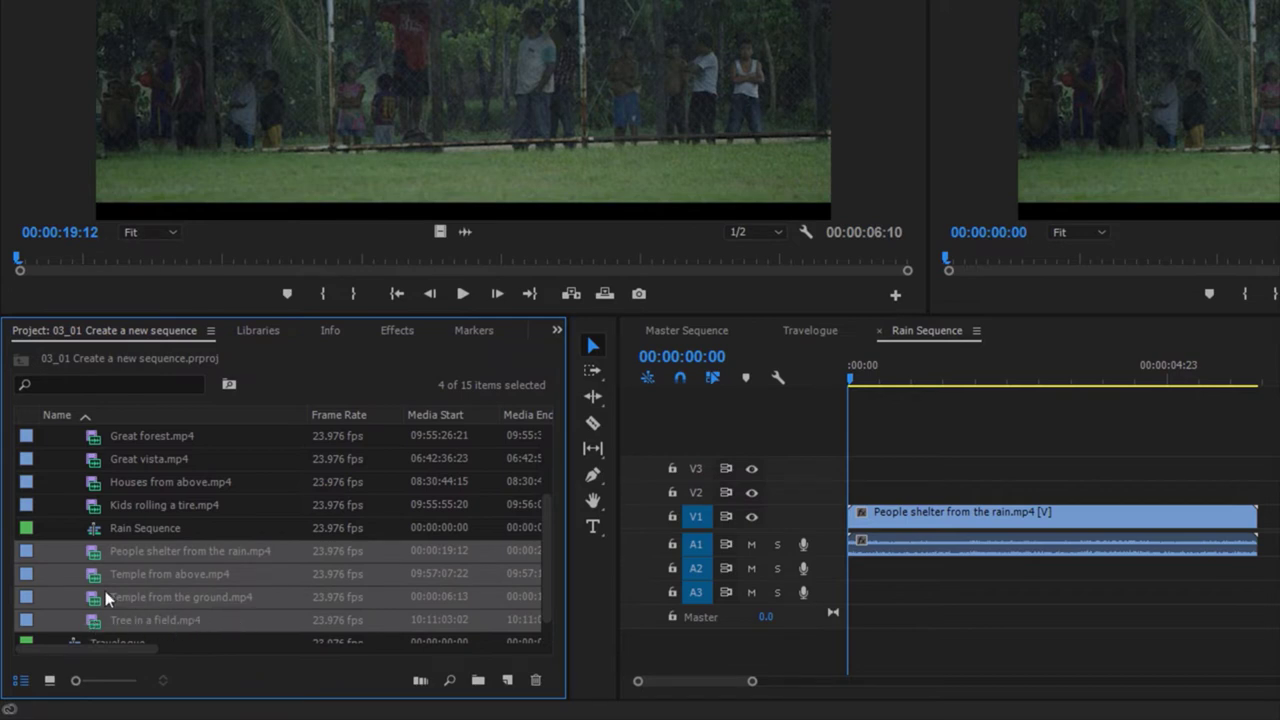
pyautogui.scroll(-1, 315, 619)
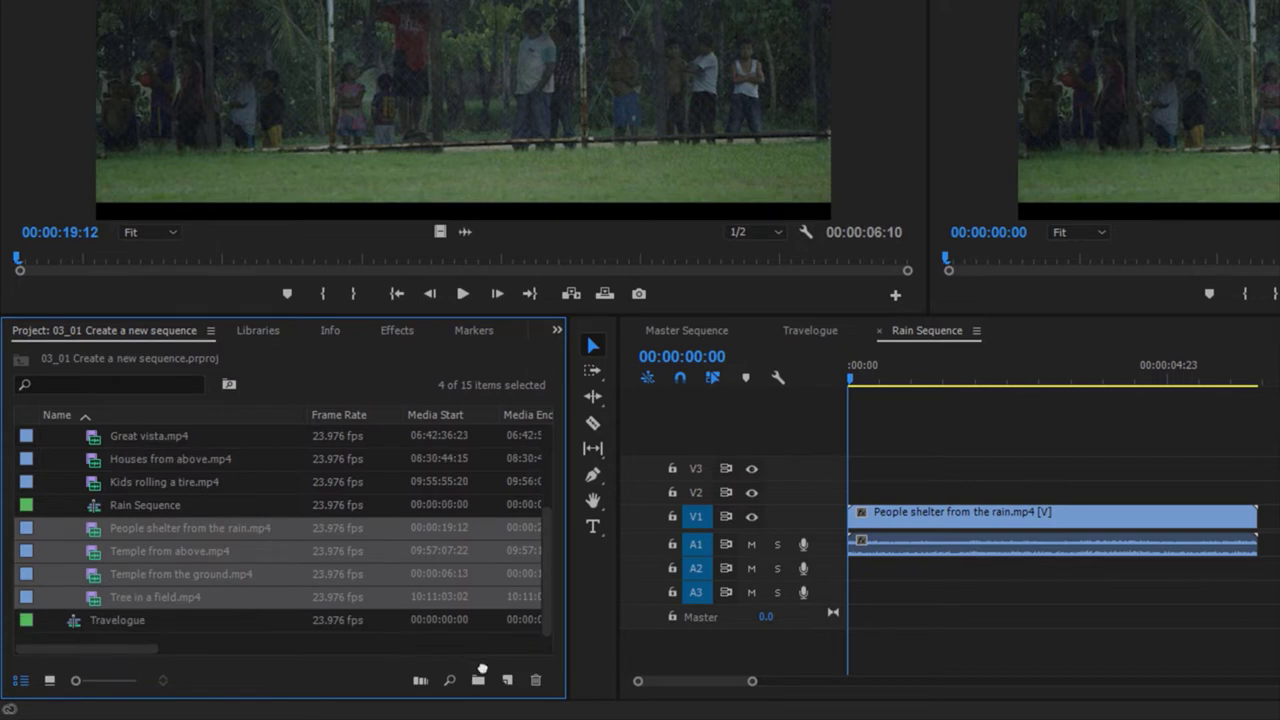
pyautogui.moveTo(180, 560); pyautogui.dragTo(506, 680)
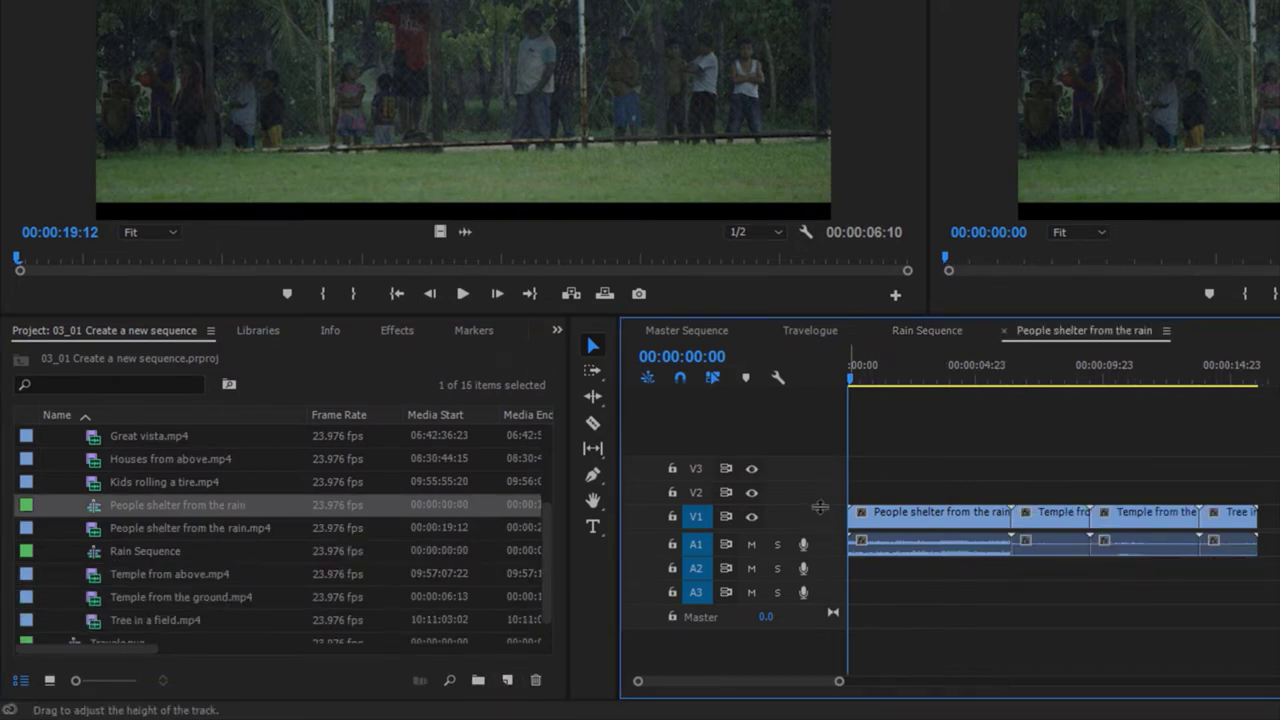
pyautogui.moveTo(820, 502); pyautogui.dragTo(820, 468)
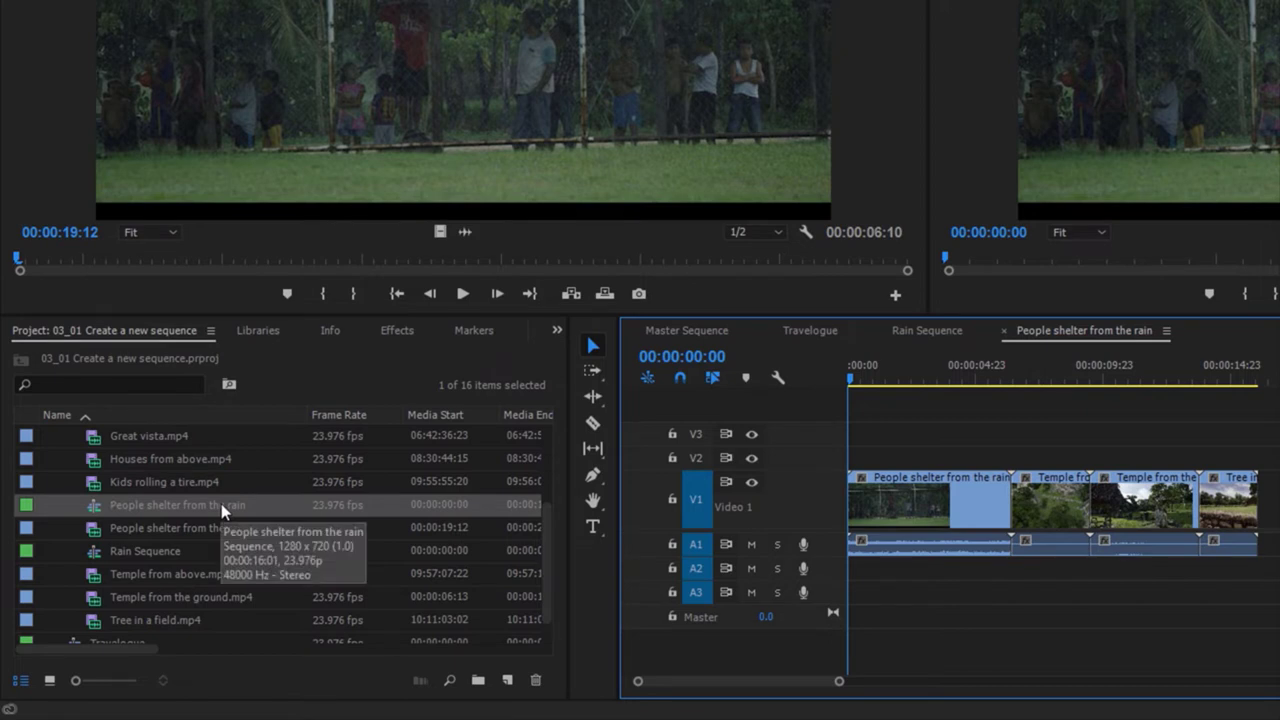
# Rename the sequence made from the four clips as More rain.
pyautogui.click(219, 507)
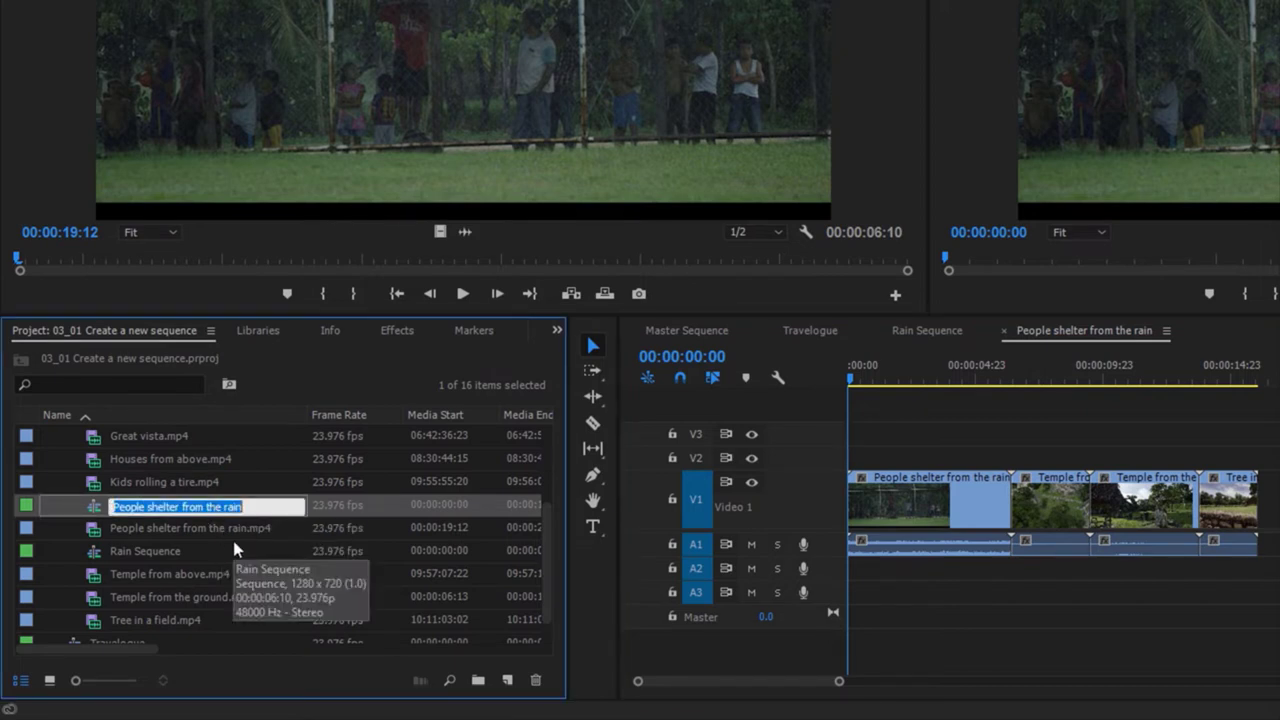
pyautogui.write('More rain')
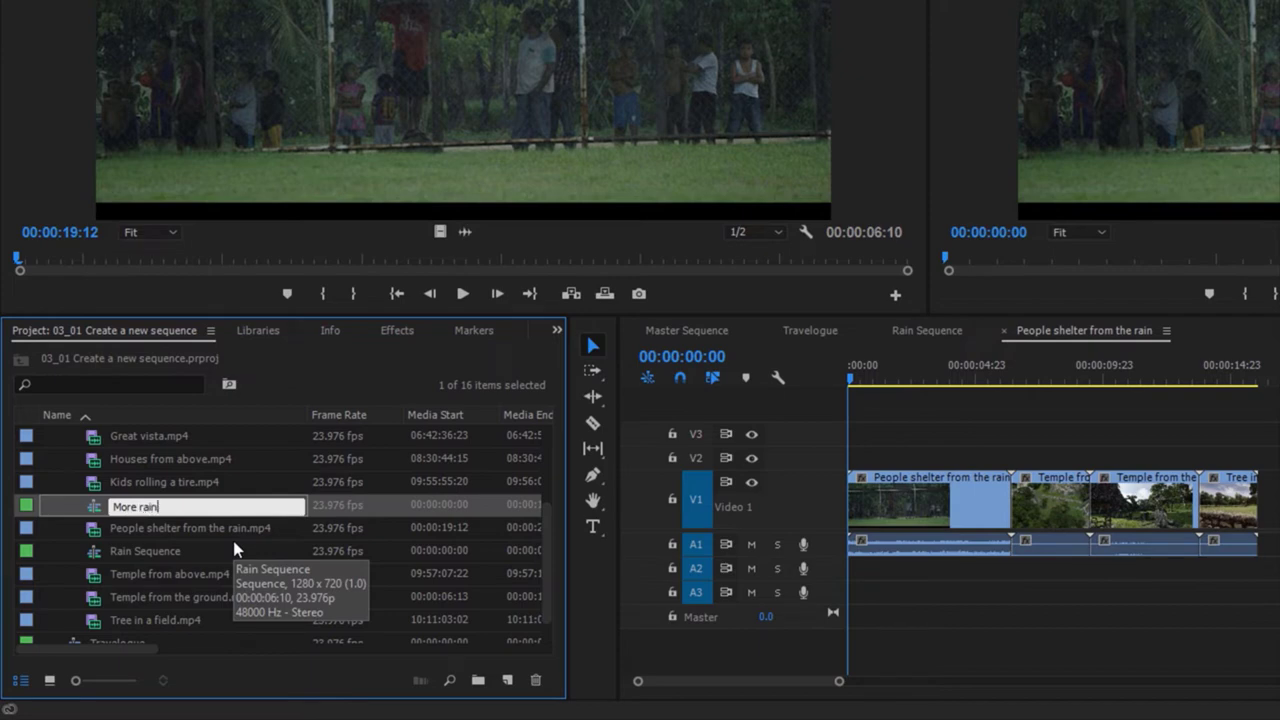
pyautogui.press('Return')
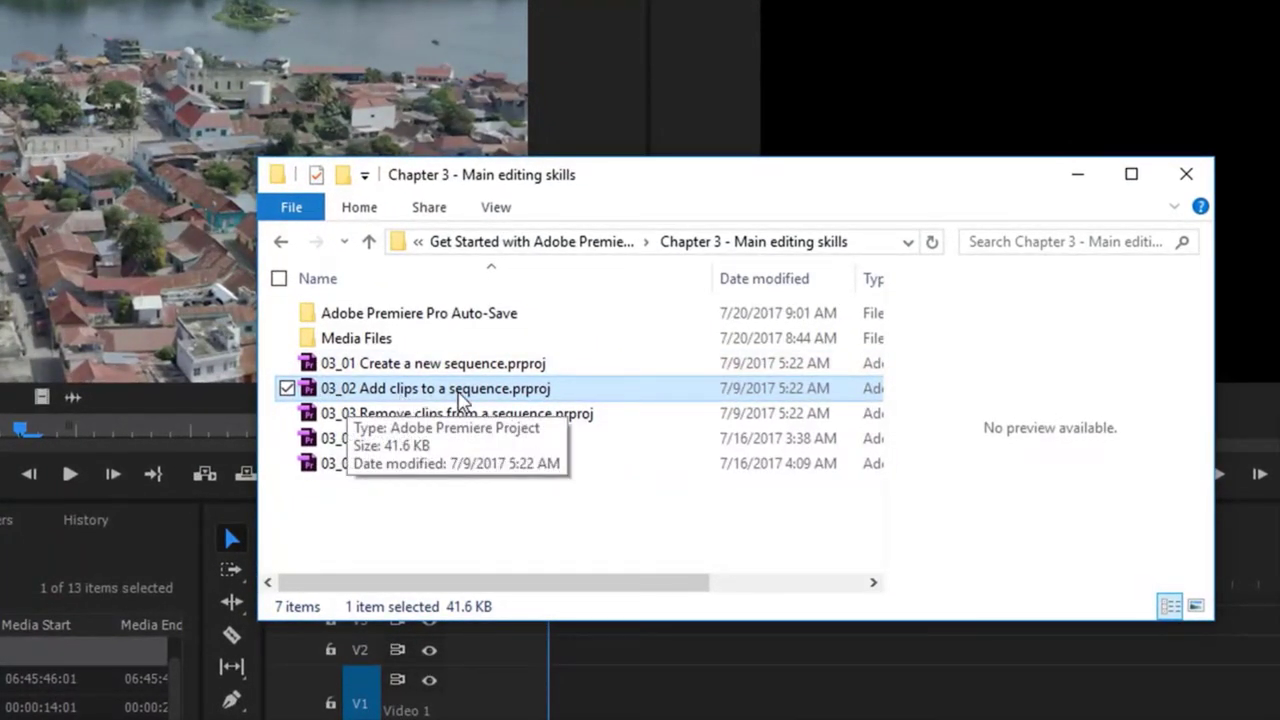
# Open the project 03_02 Add clips to a sequence.prproj and place Football in the rain.mp4 at the start of Travelogue on V1.
pyautogui.doubleClick(459, 398)
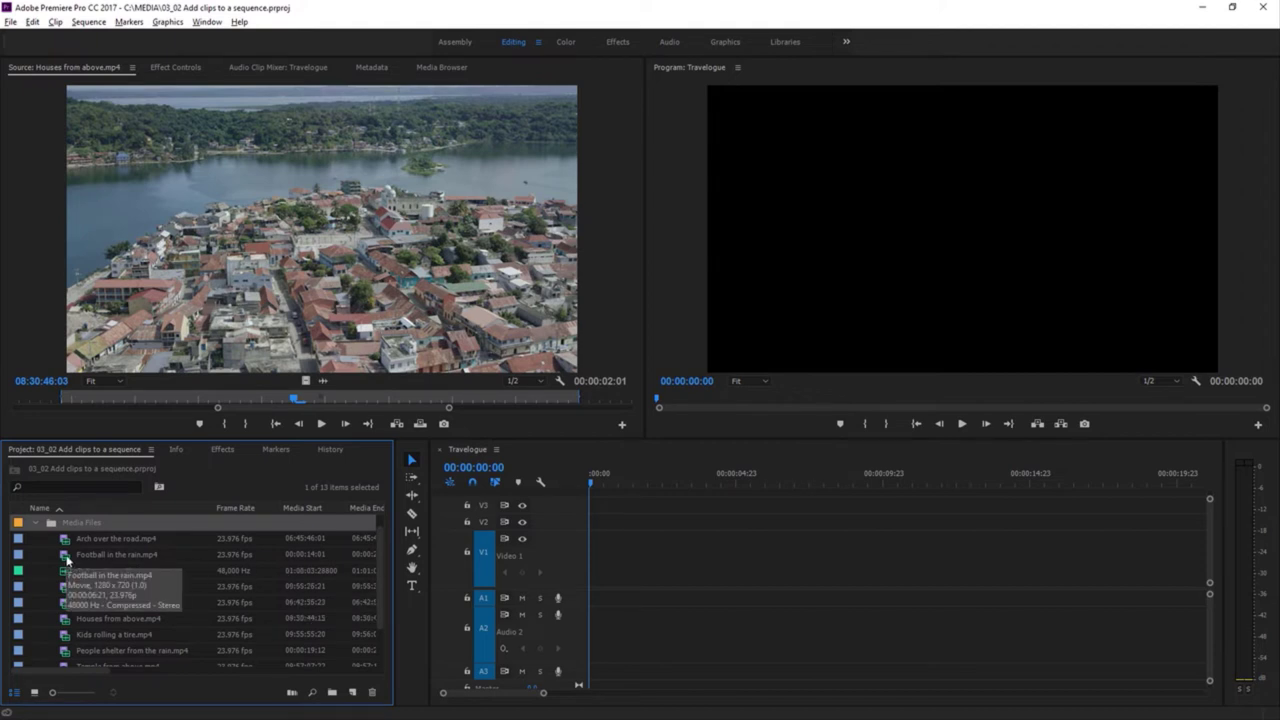
pyautogui.click(66, 561)
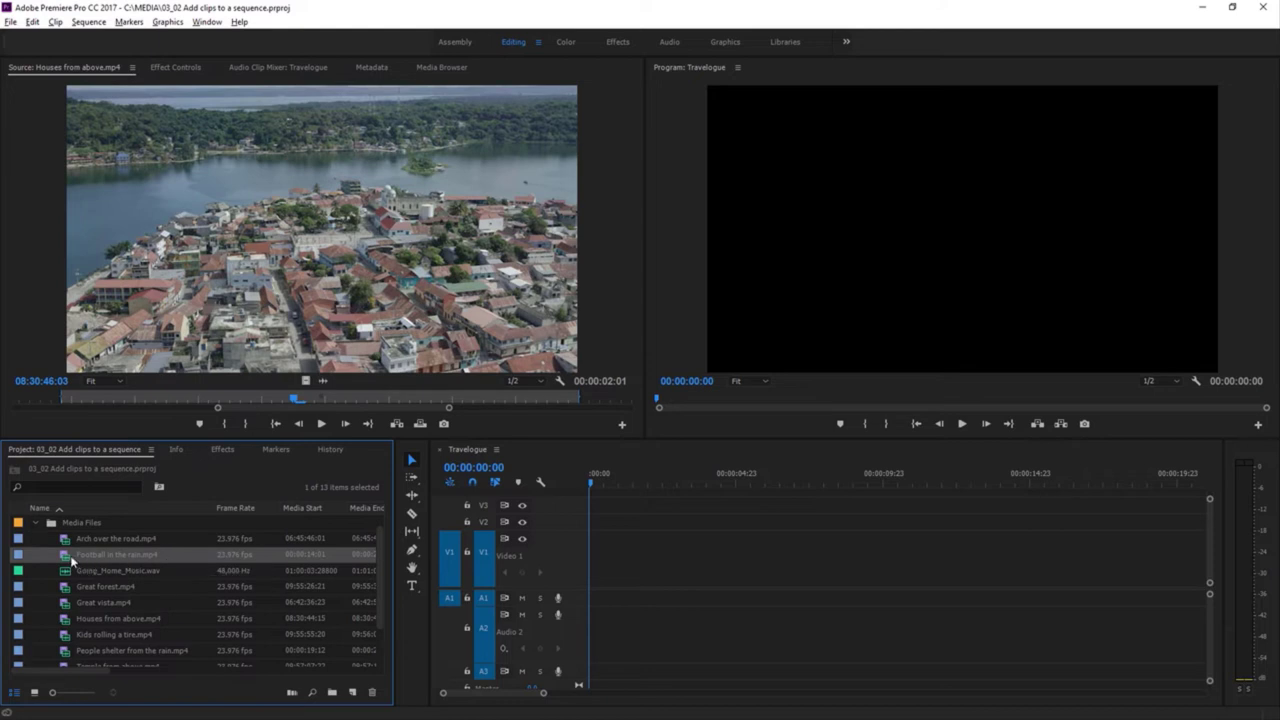
pyautogui.moveTo(69, 560); pyautogui.dragTo(598, 570)
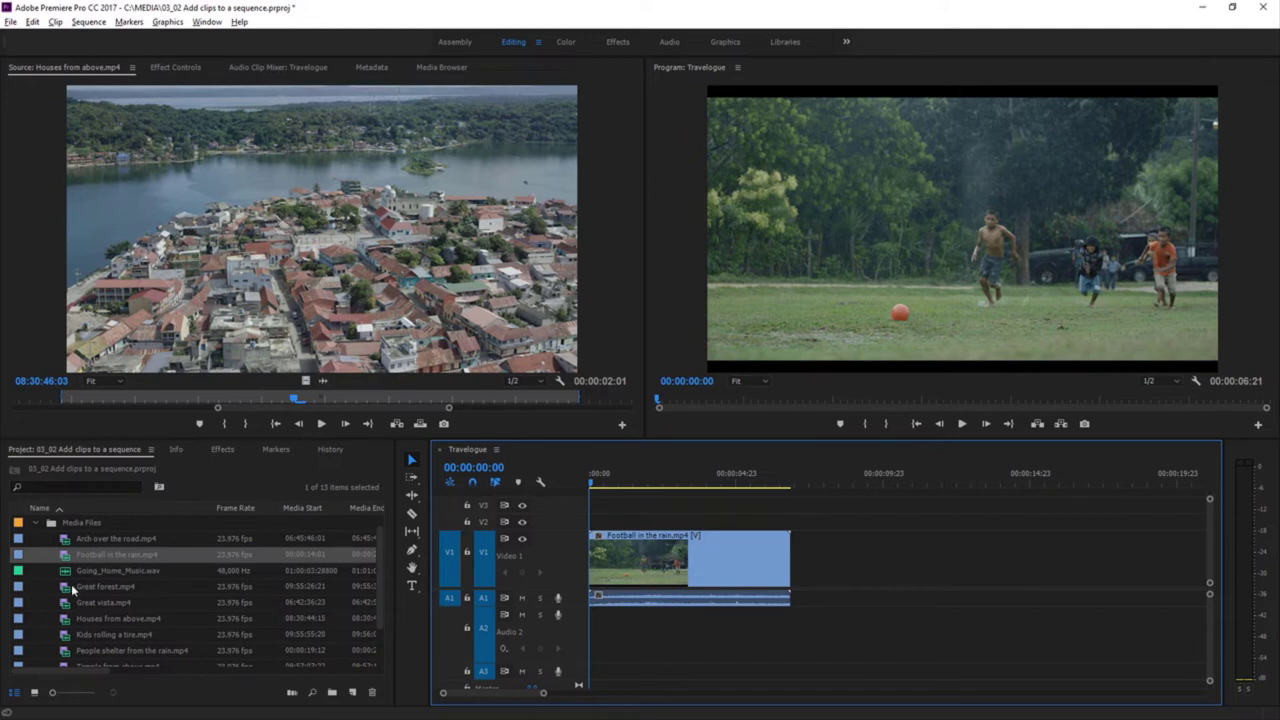
# Place Great forest.mp4 on V2 at about 00:00:04:05, overlapping the end of Football in the rain.mp4, and make track V2 taller.
pyautogui.moveTo(64, 590); pyautogui.dragTo(722, 536)
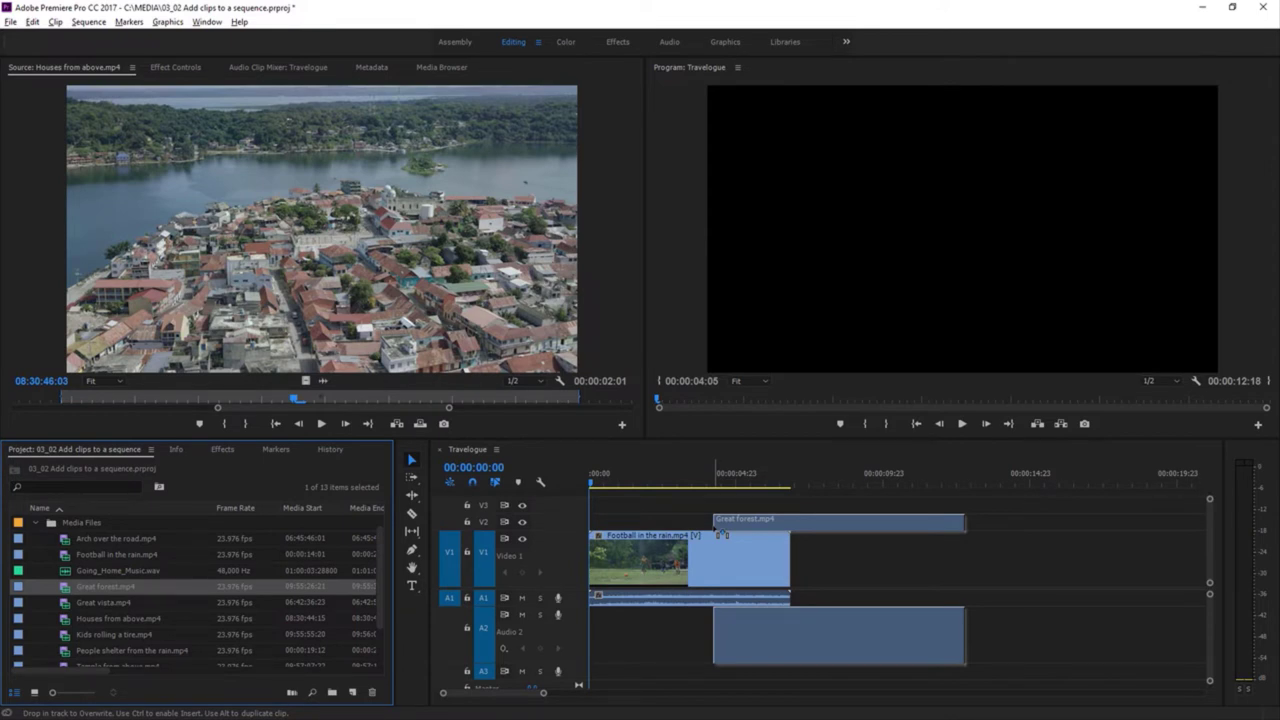
pyautogui.moveTo(722, 536); pyautogui.dragTo(722, 536)
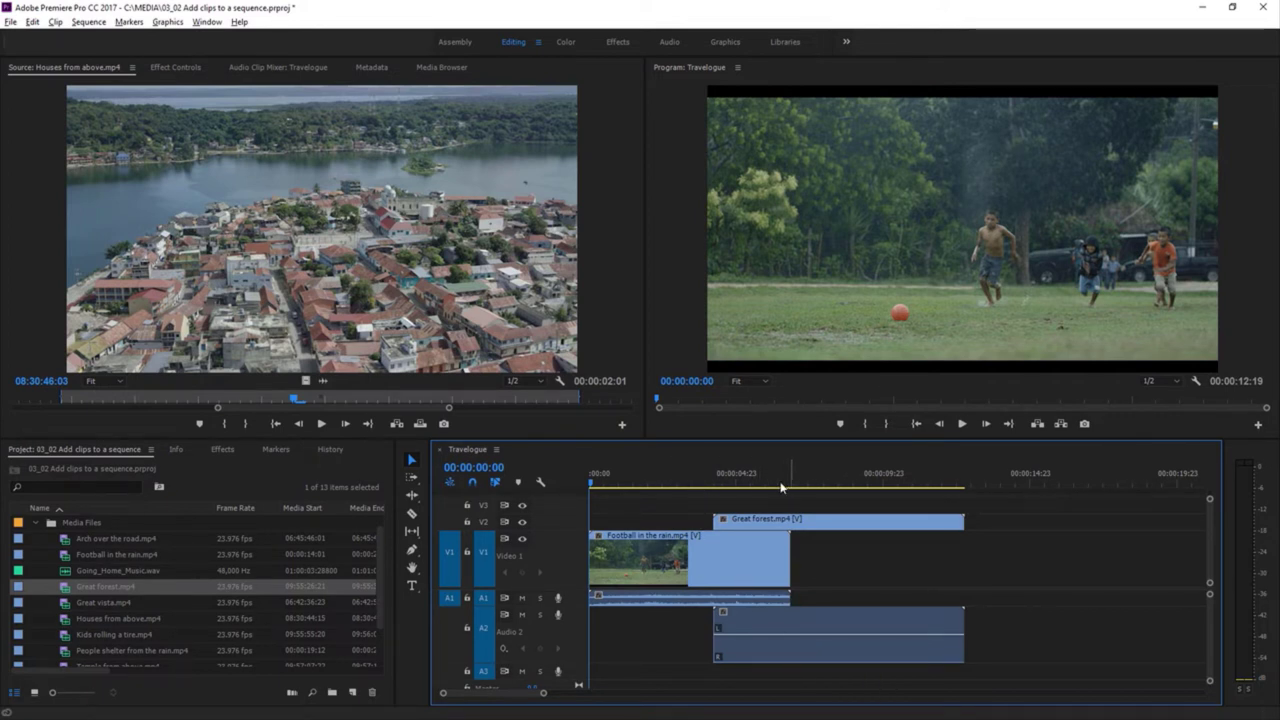
pyautogui.moveTo(574, 515); pyautogui.dragTo(575, 500)
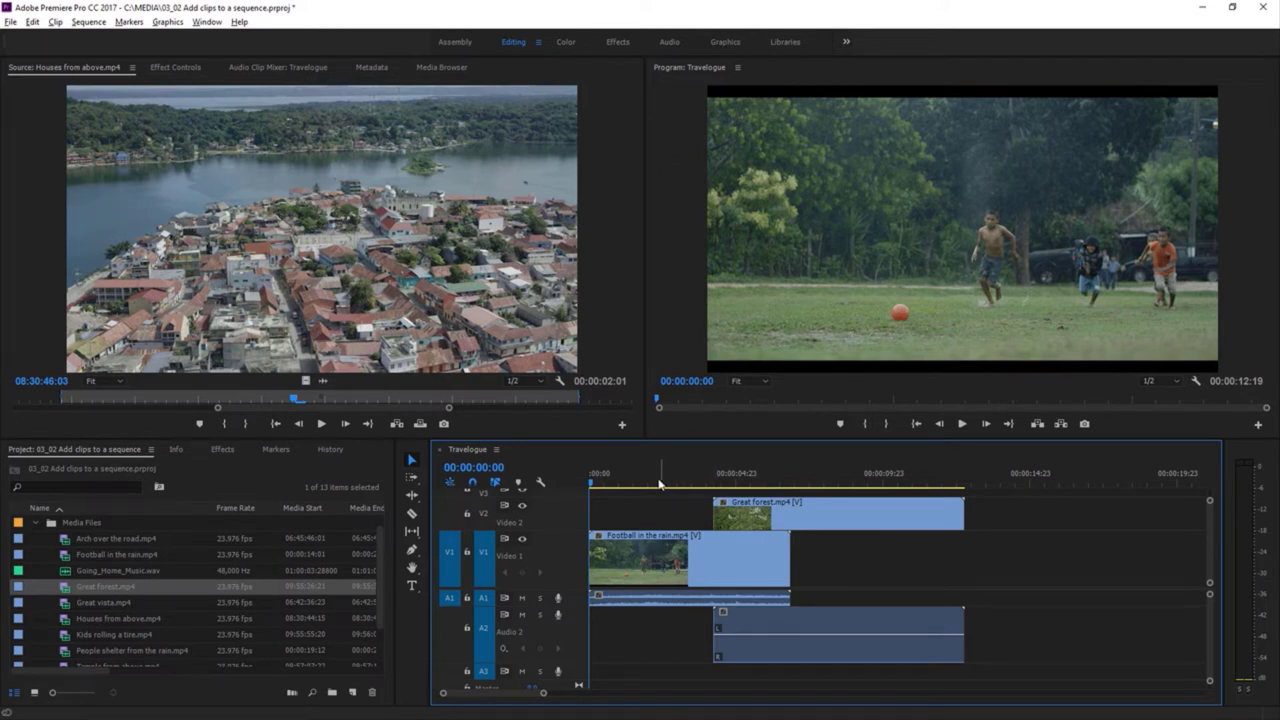
# Scrub the playhead to 00:00:04:11 to check how the V2 clip covers the V1 clip where they overlap.
pyautogui.click(668, 484)
pyautogui.moveTo(672, 485); pyautogui.dragTo(719, 489)
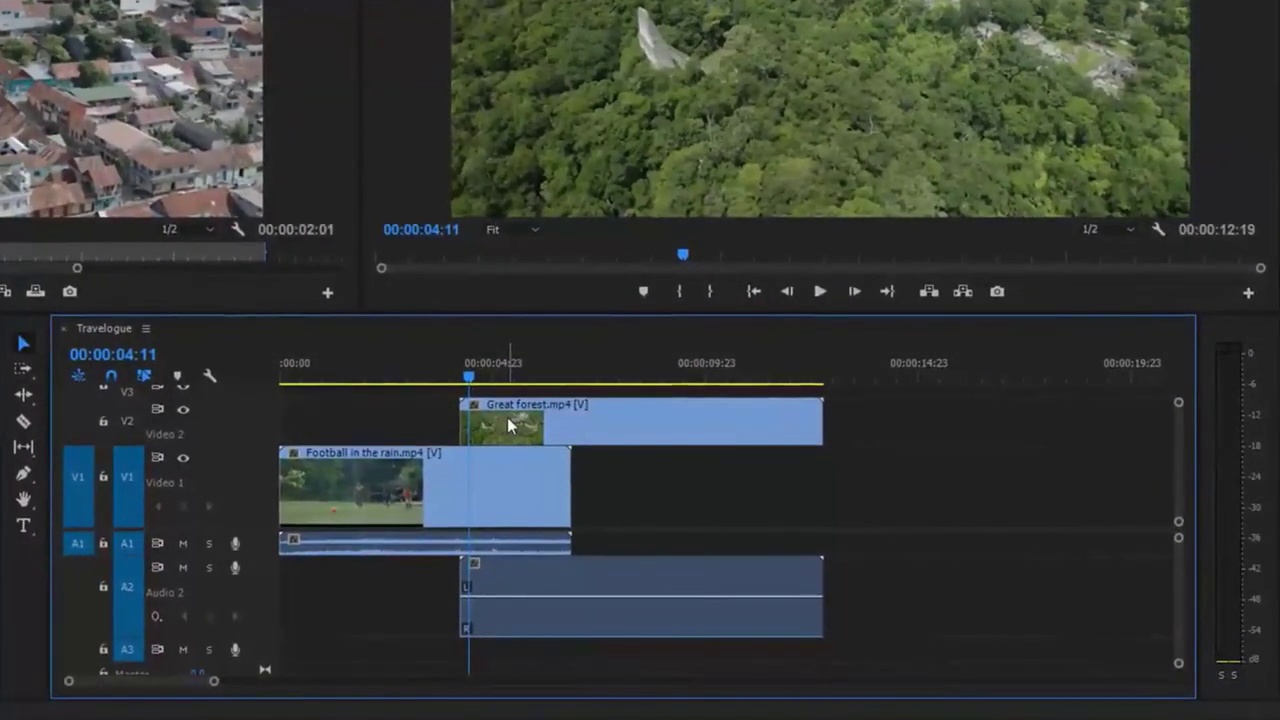
pyautogui.moveTo(507, 417)
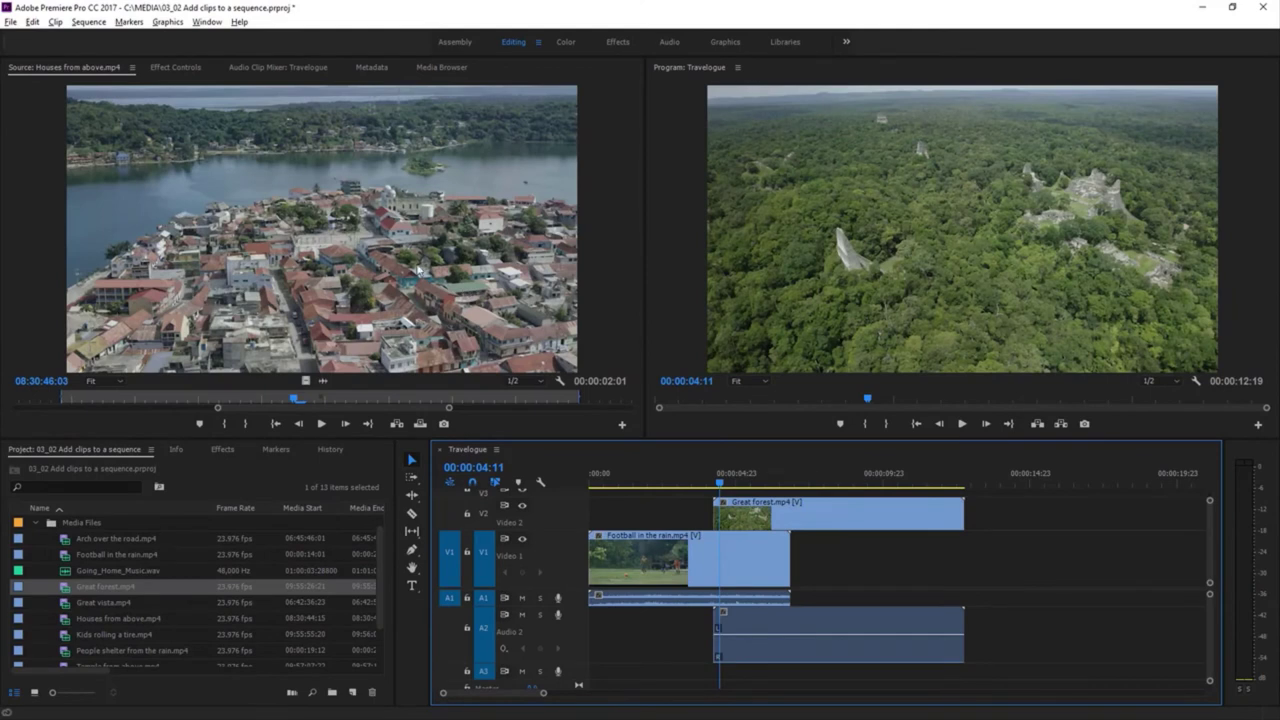
# Add the marked part of Houses from above.mp4 to V1 below the end of Great forest.mp4, and its video only past that clip.
pyautogui.click(420, 270)
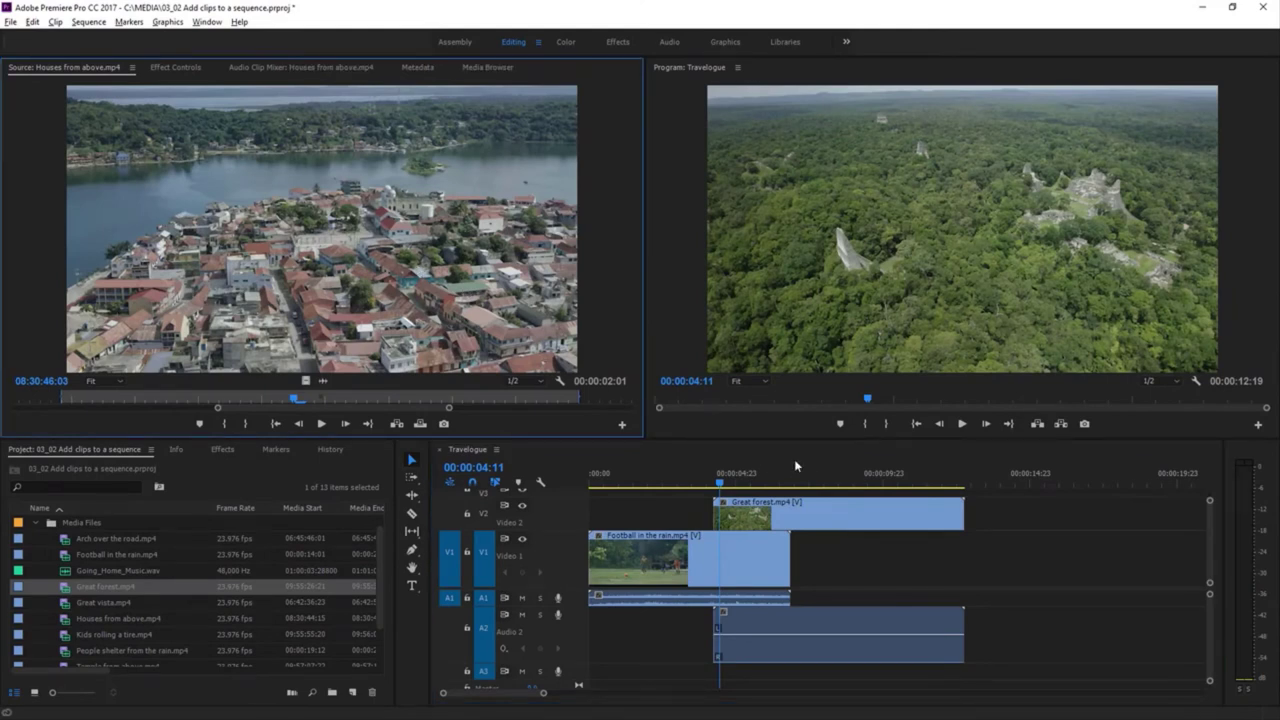
pyautogui.moveTo(860, 502); pyautogui.dragTo(960, 570)
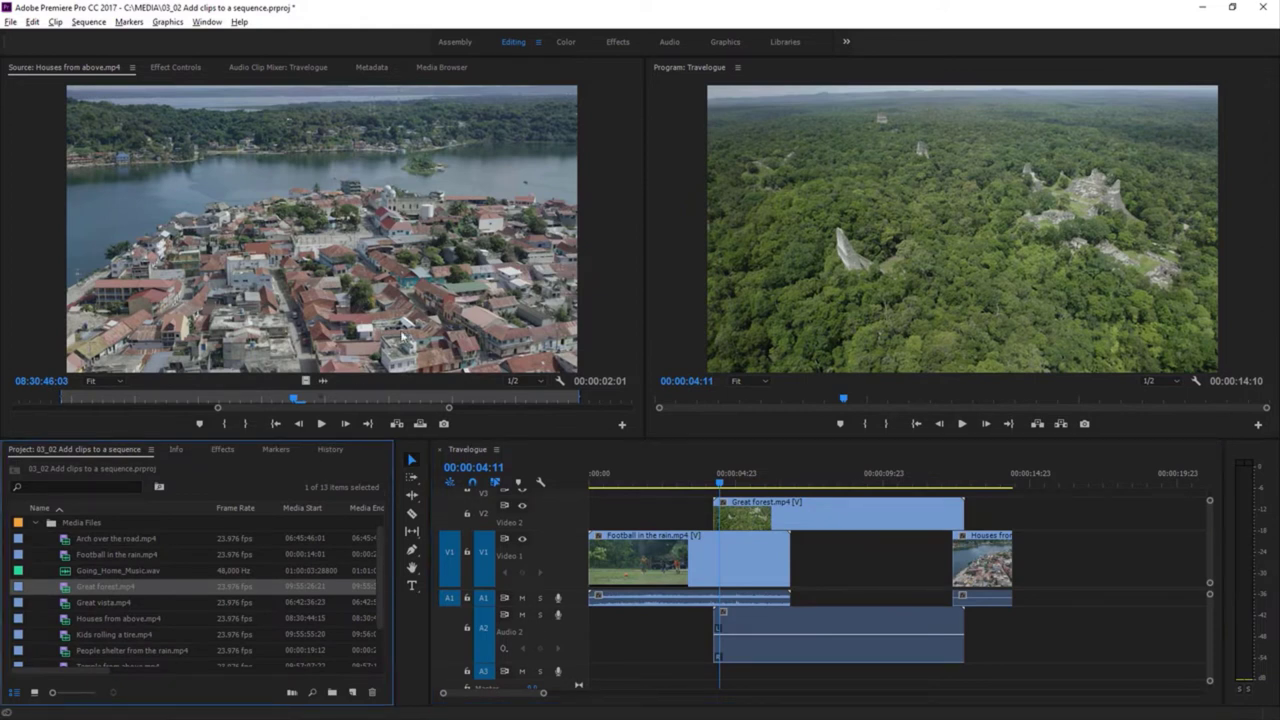
pyautogui.click(447, 300)
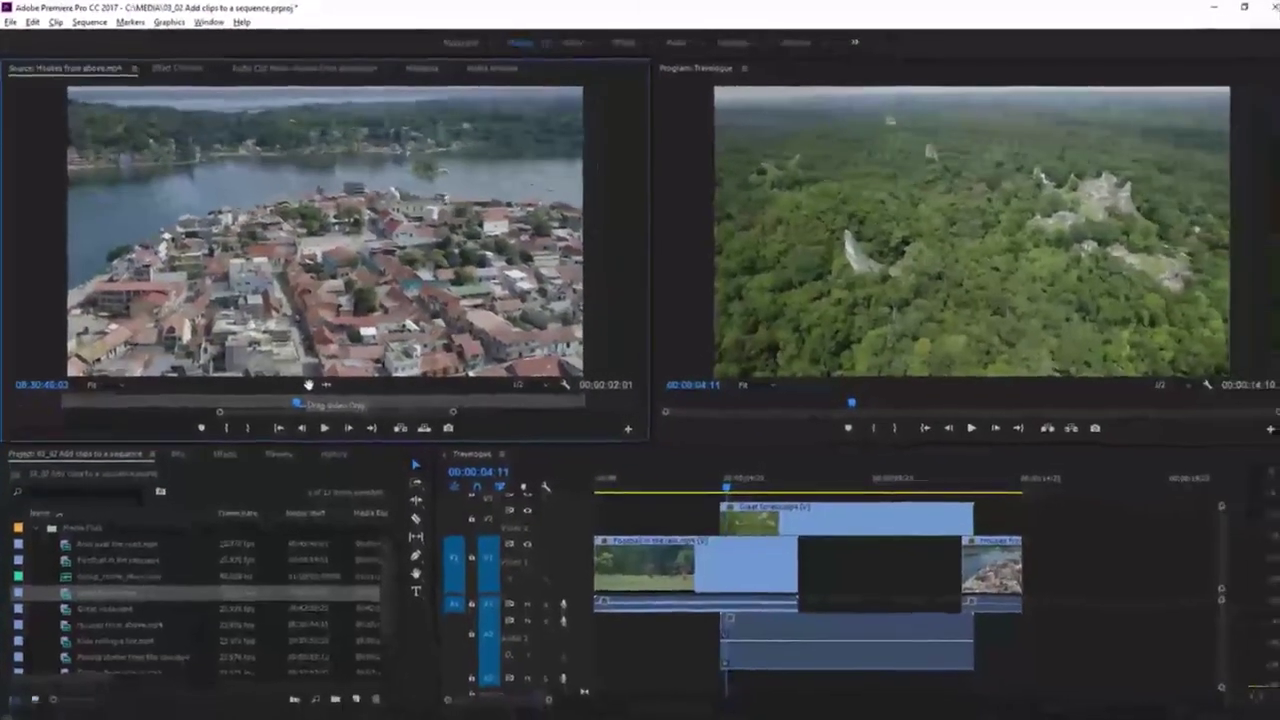
pyautogui.moveTo(308, 384); pyautogui.dragTo(1060, 572)
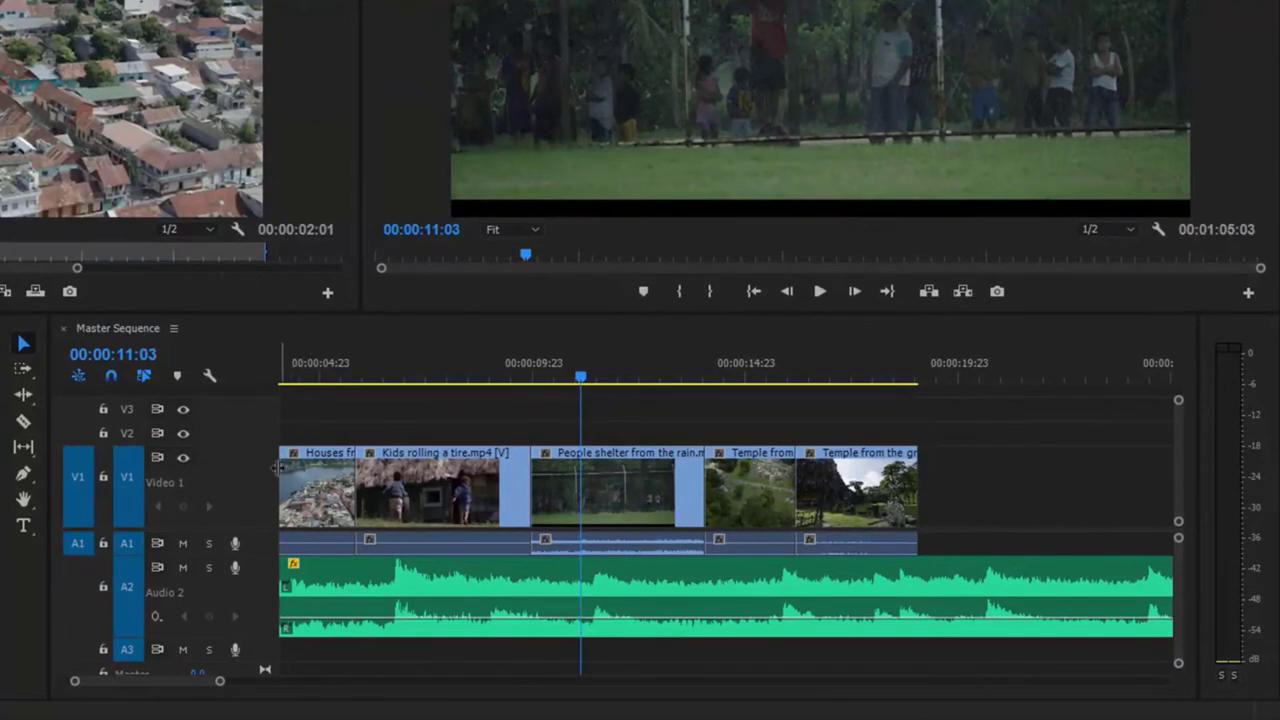
# Select the Kids rolling a tire.mp4 clip in the Master Sequence.
pyautogui.click(400, 485)
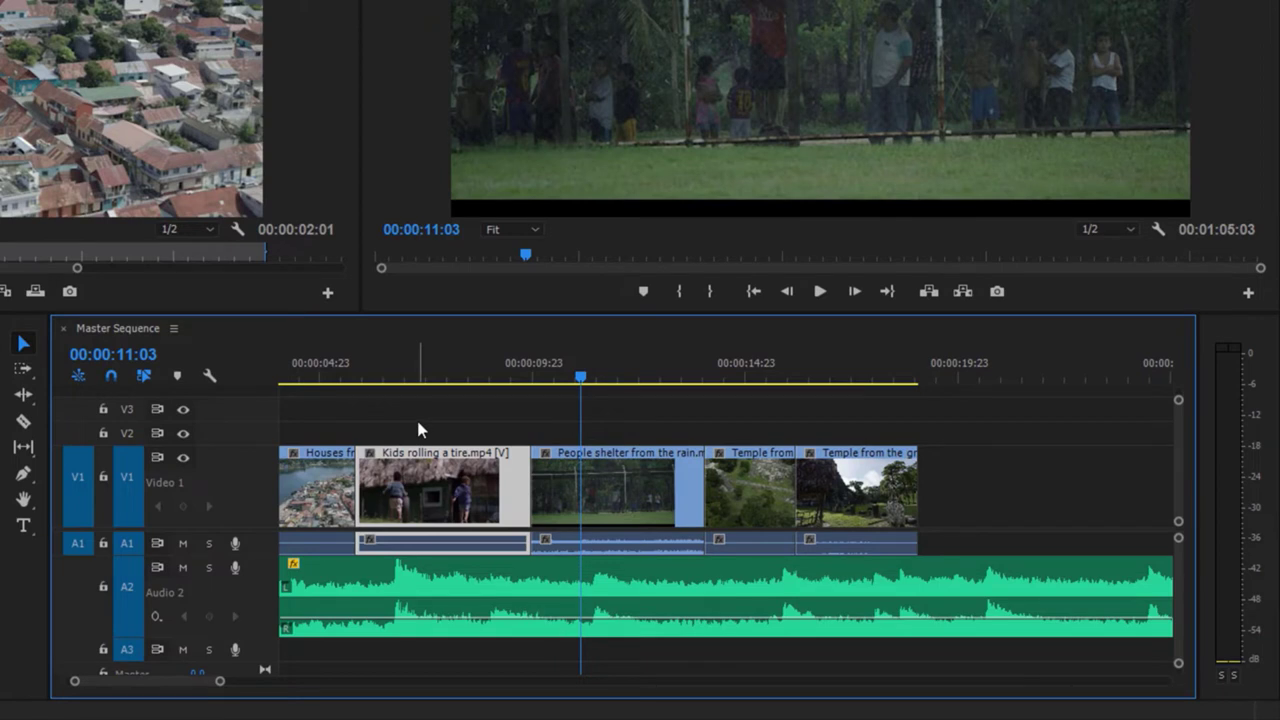
# Try deleting the Kids rolling a tire clip, once leaving a gap and once with ripple delete, undoing each deletion.
pyautogui.press('Delete')
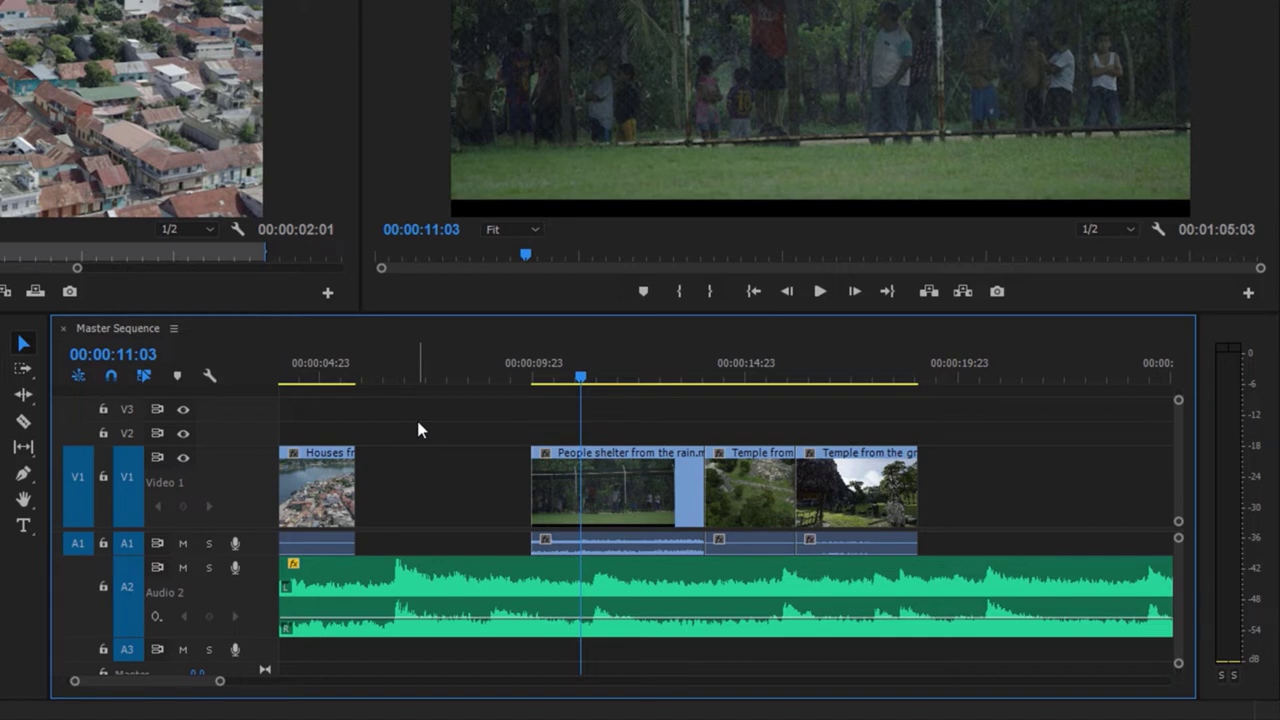
pyautogui.hotkey('ctrl', 'z')
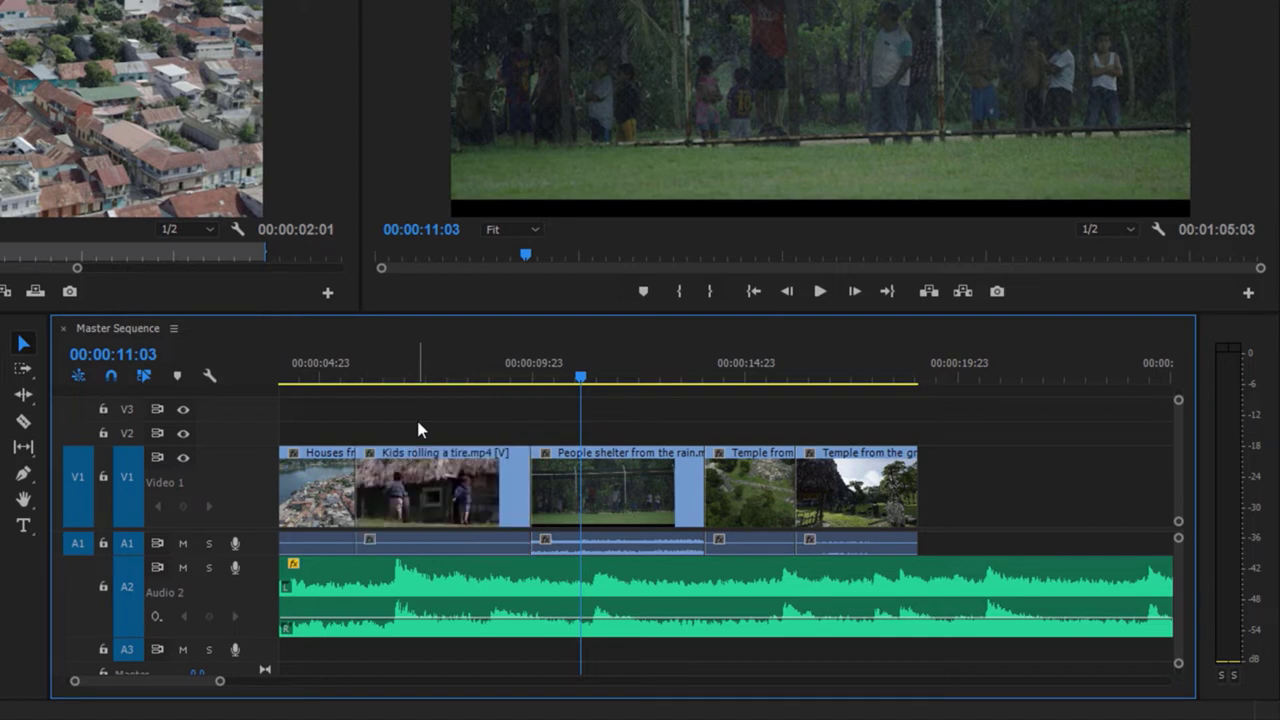
pyautogui.click(440, 484)
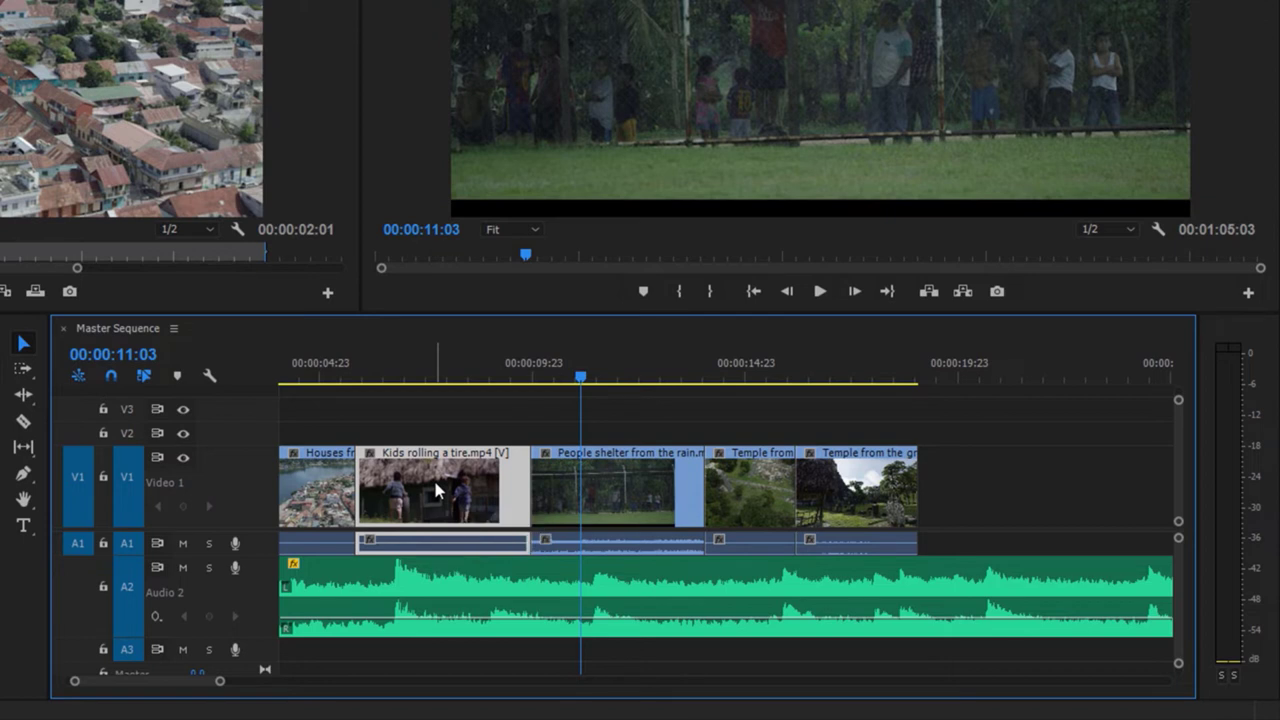
pyautogui.hotkey('shift', 'Delete')
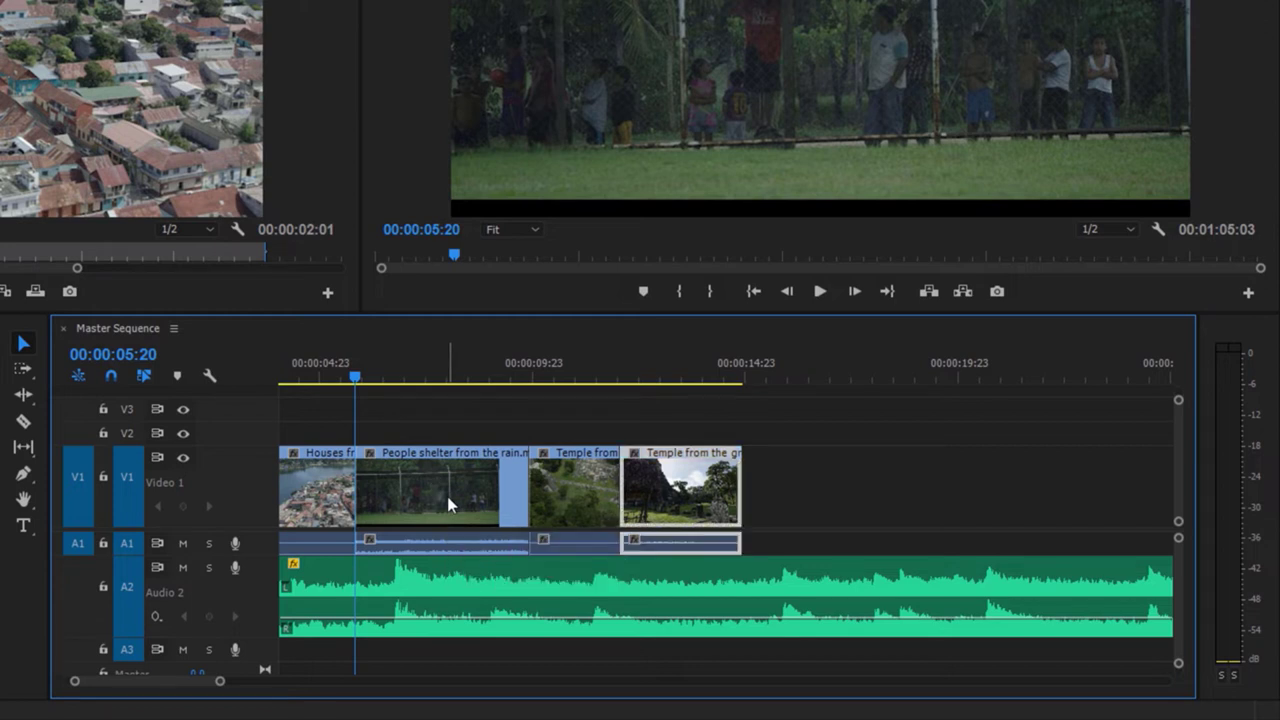
pyautogui.hotkey('ctrl', 'shift', 'v')
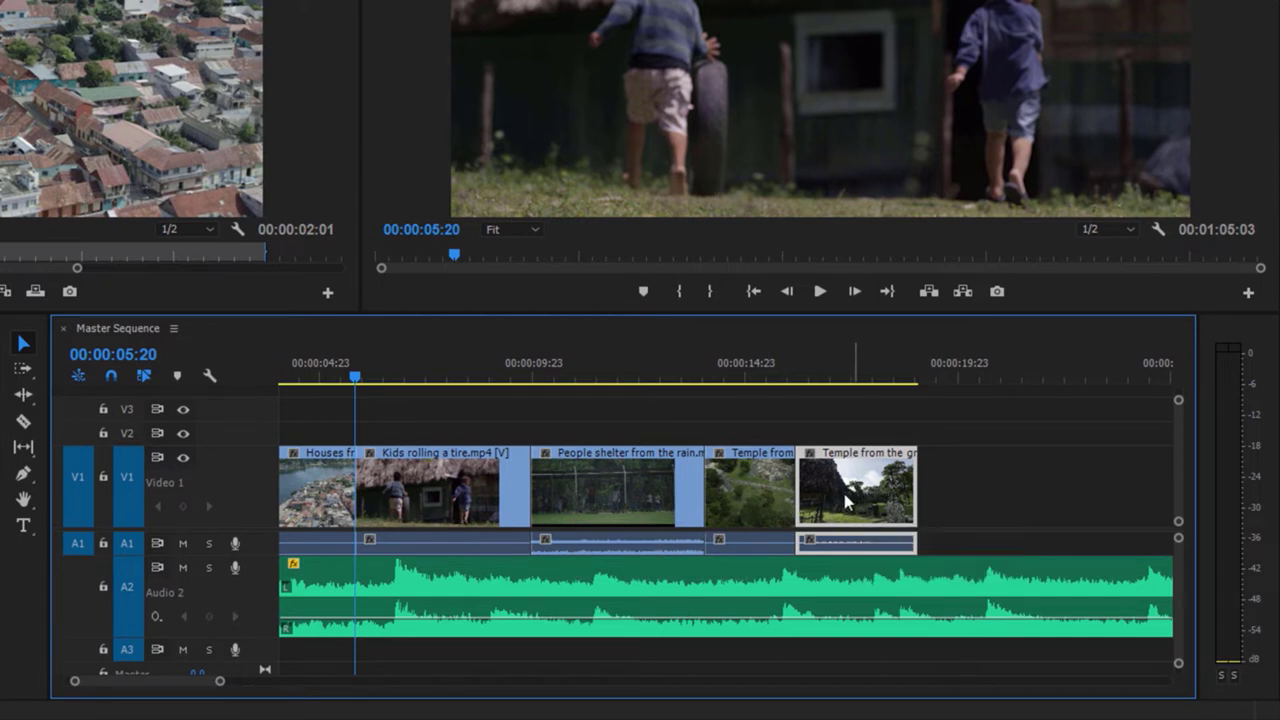
# Try deleting the Houses, People shelter from the rain and Temple from the ground clips together, and undo the deletion.
pyautogui.click(614, 490)
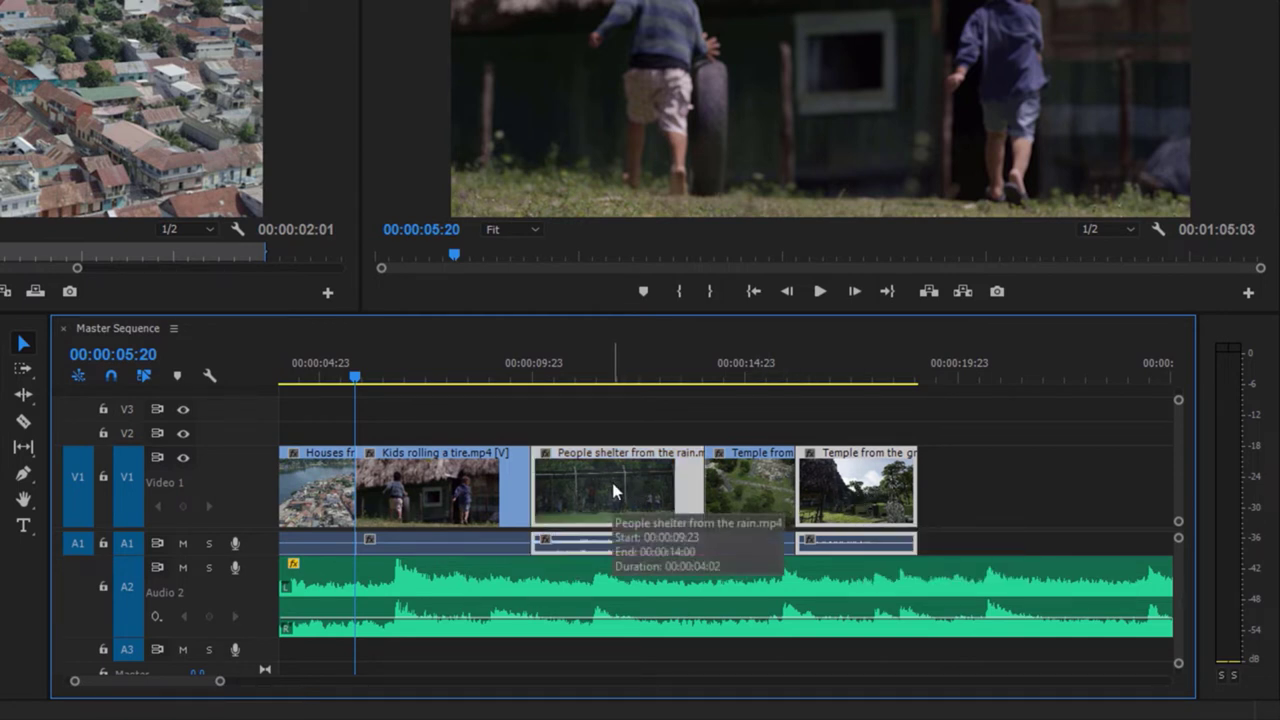
pyautogui.click(321, 490)
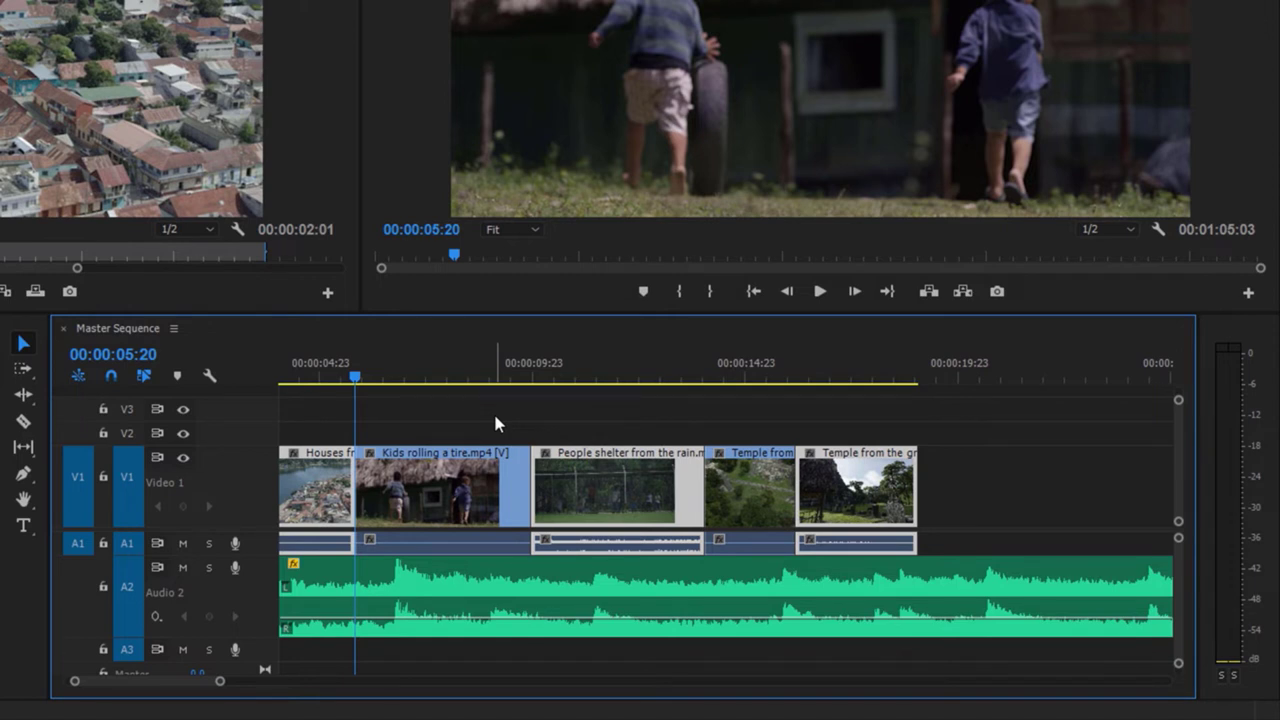
pyautogui.press('Delete')
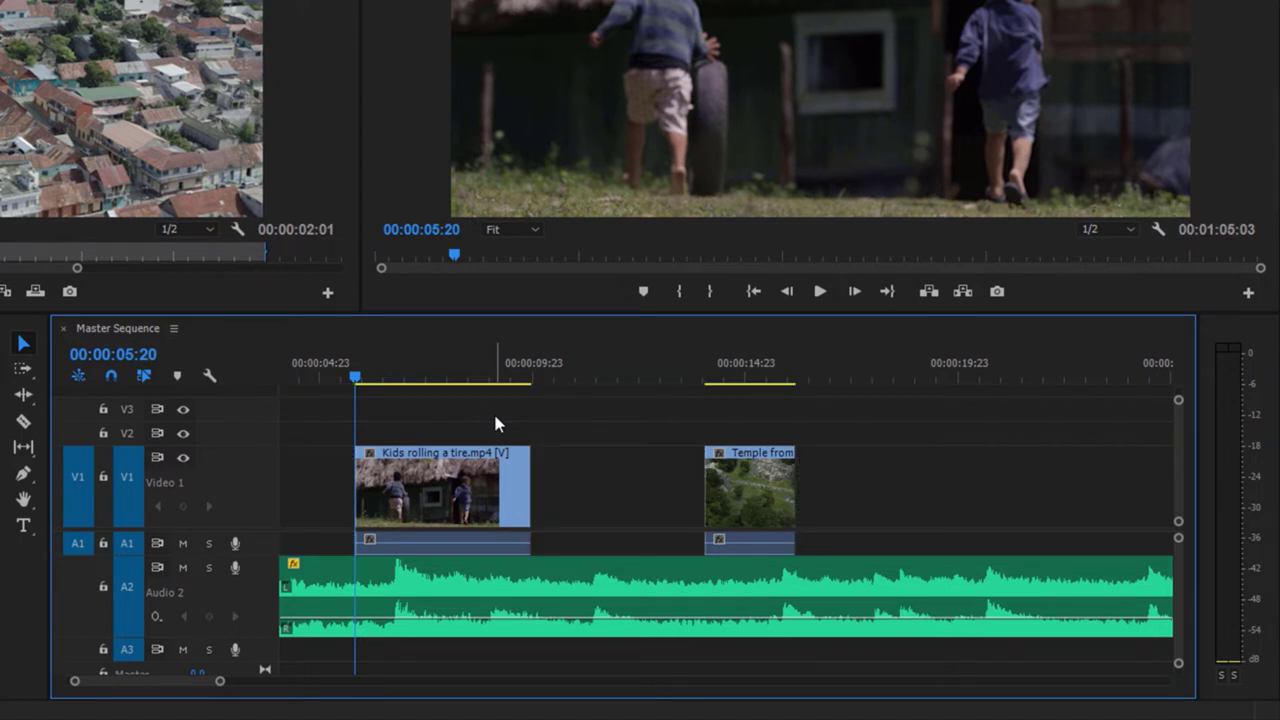
pyautogui.hotkey('ctrl', 'z')
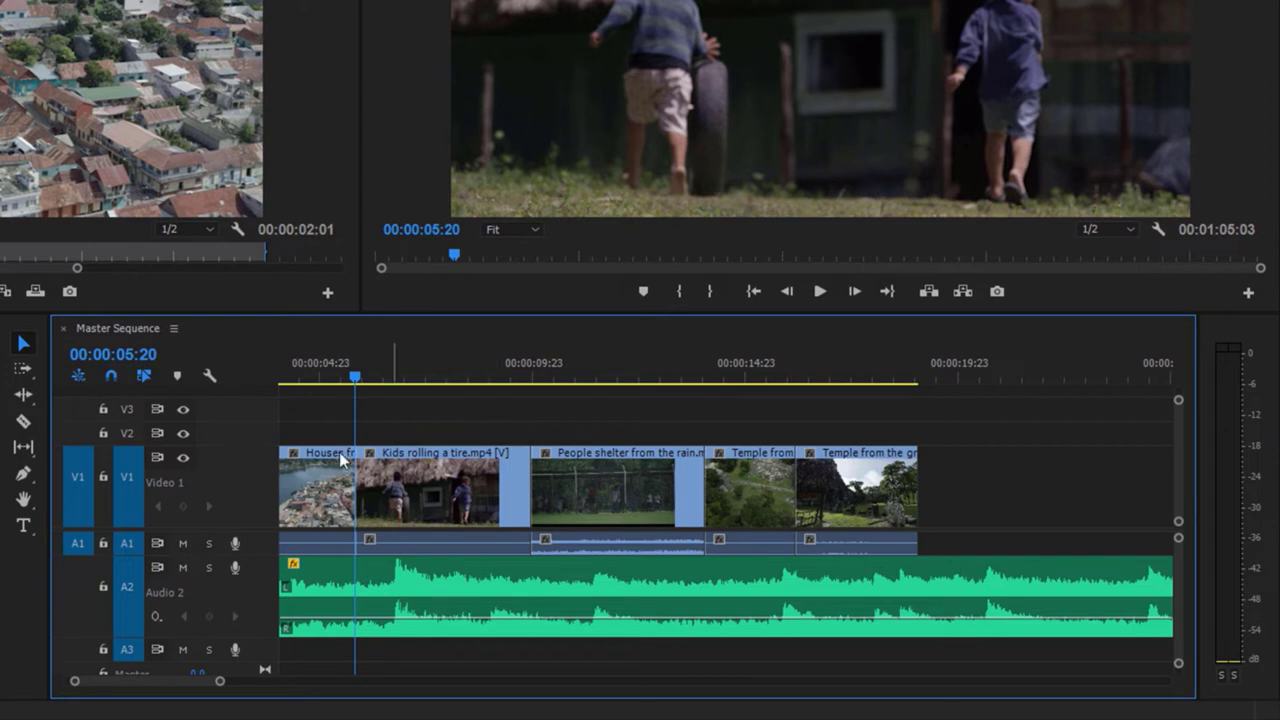
# Try deleting everything from the Kids rolling a tire clip onward on all tracks using Track Select Forward, and undo it.
pyautogui.click(22, 368)
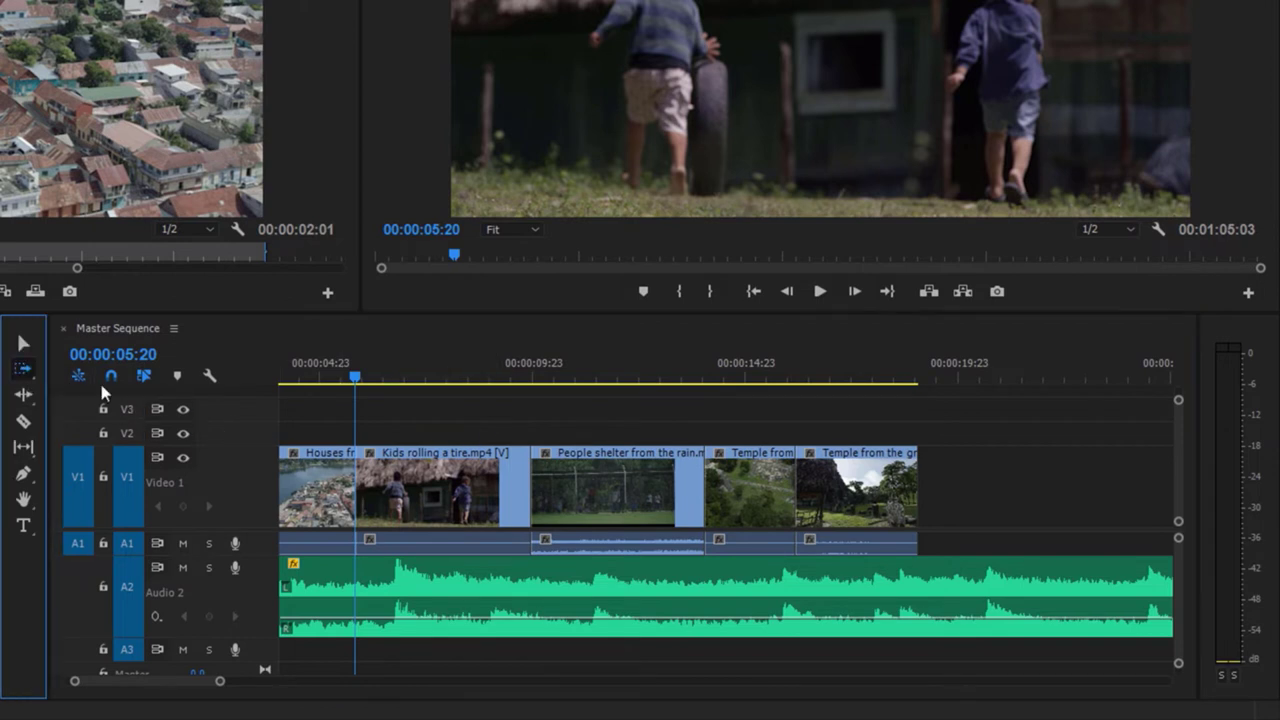
pyautogui.click(447, 492)
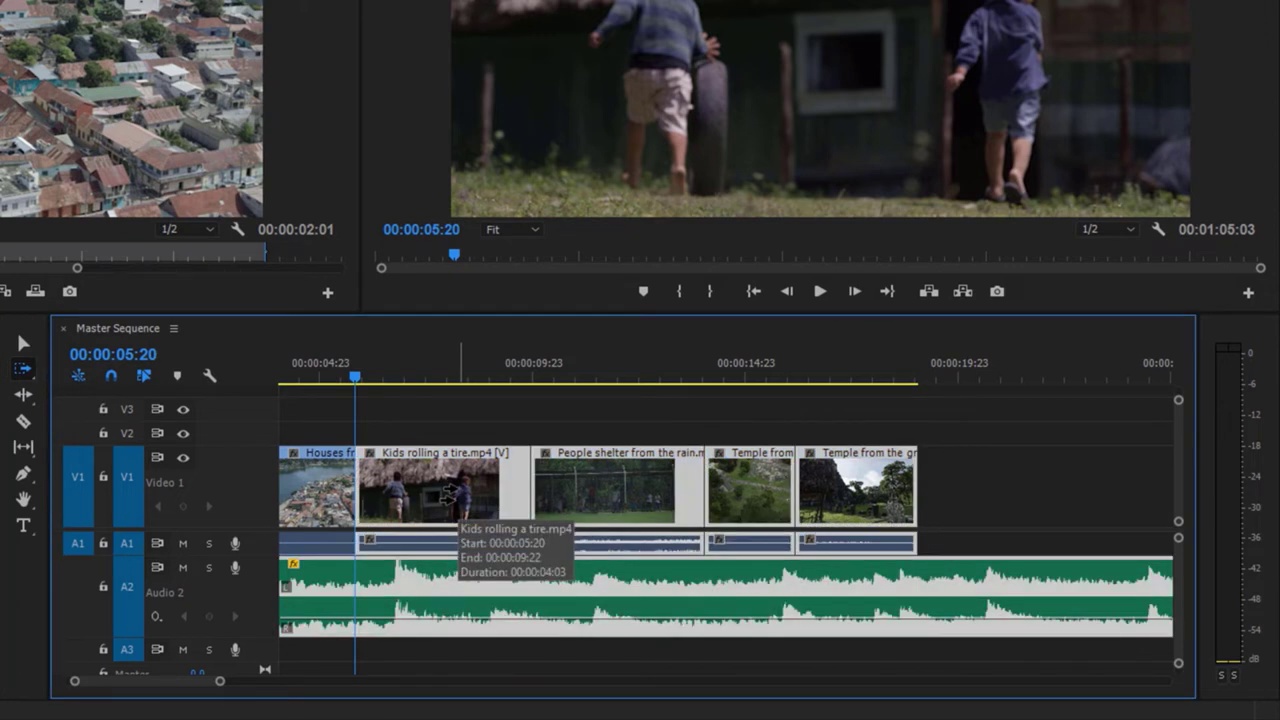
pyautogui.press('Delete')
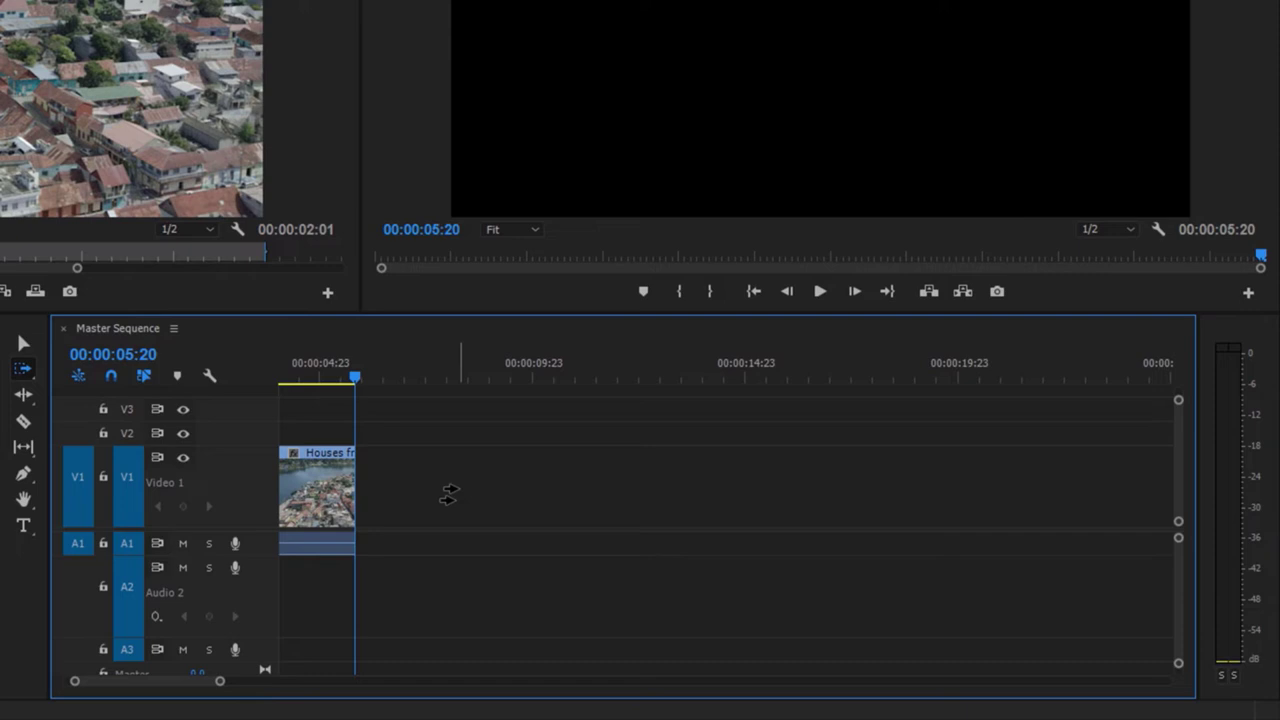
pyautogui.moveTo(448, 493); pyautogui.dragTo(449, 493)
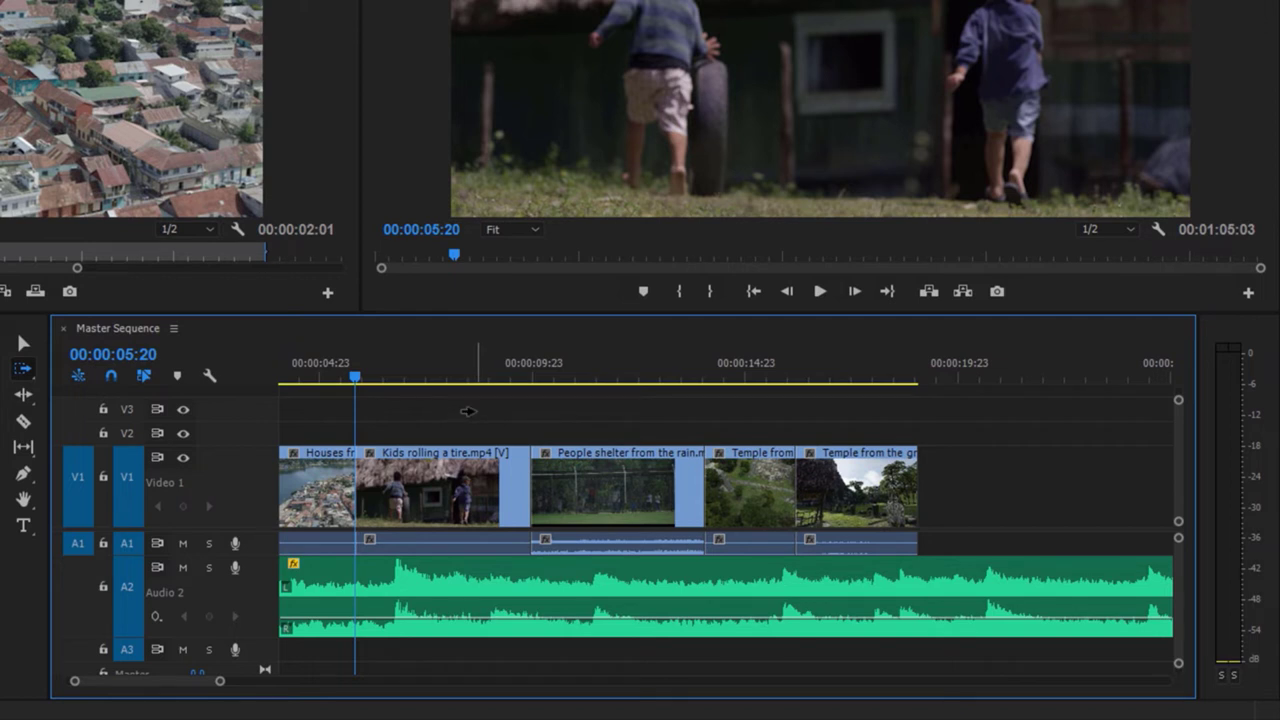
# Turn off linked selection and forward-select only the video clips on V1 starting at People shelter from the rain.
pyautogui.click(480, 487)
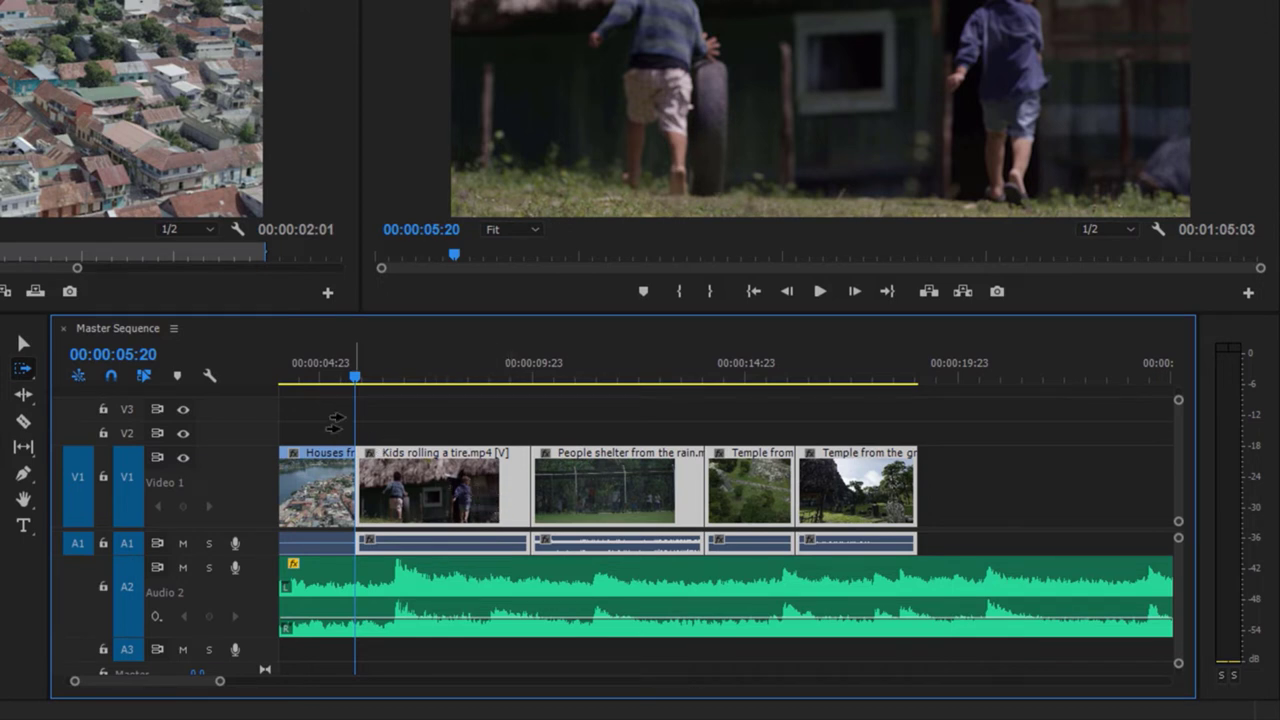
pyautogui.click(143, 378)
pyautogui.click(570, 477)
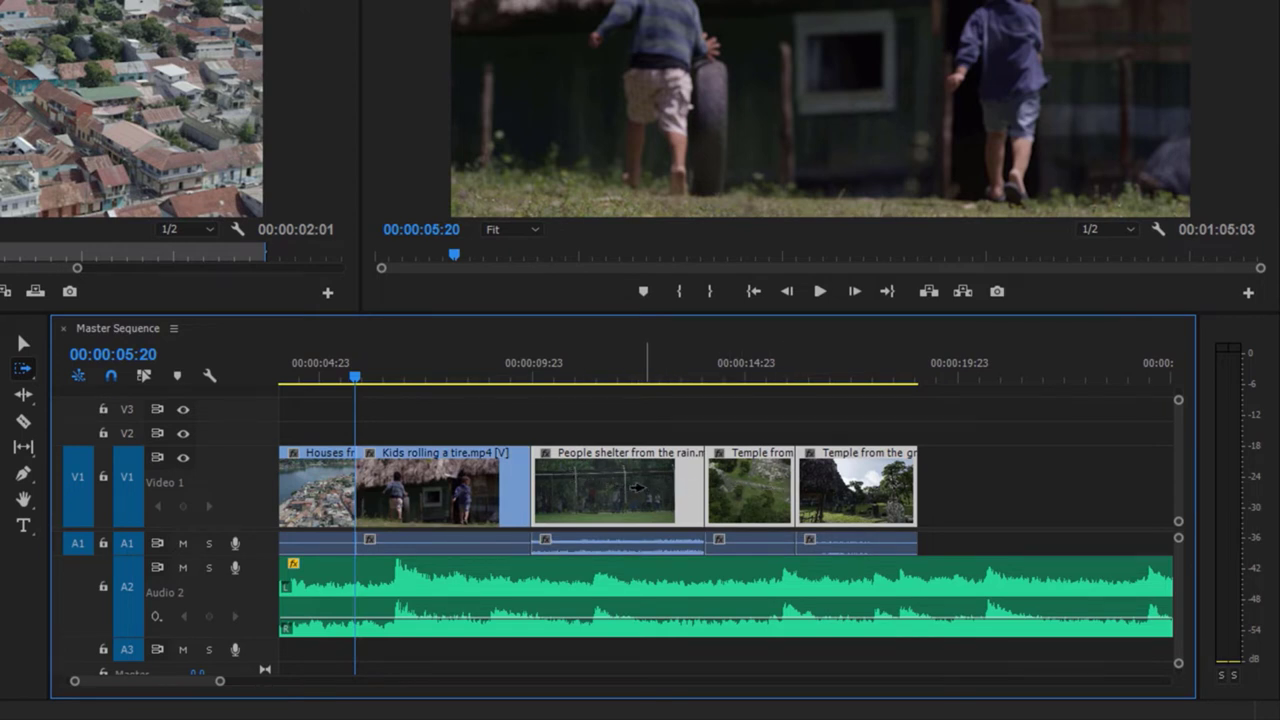
# Turn linked selection back on and try deleting the clips from People shelter from the rain onward together with their audio.
pyautogui.click(144, 377)
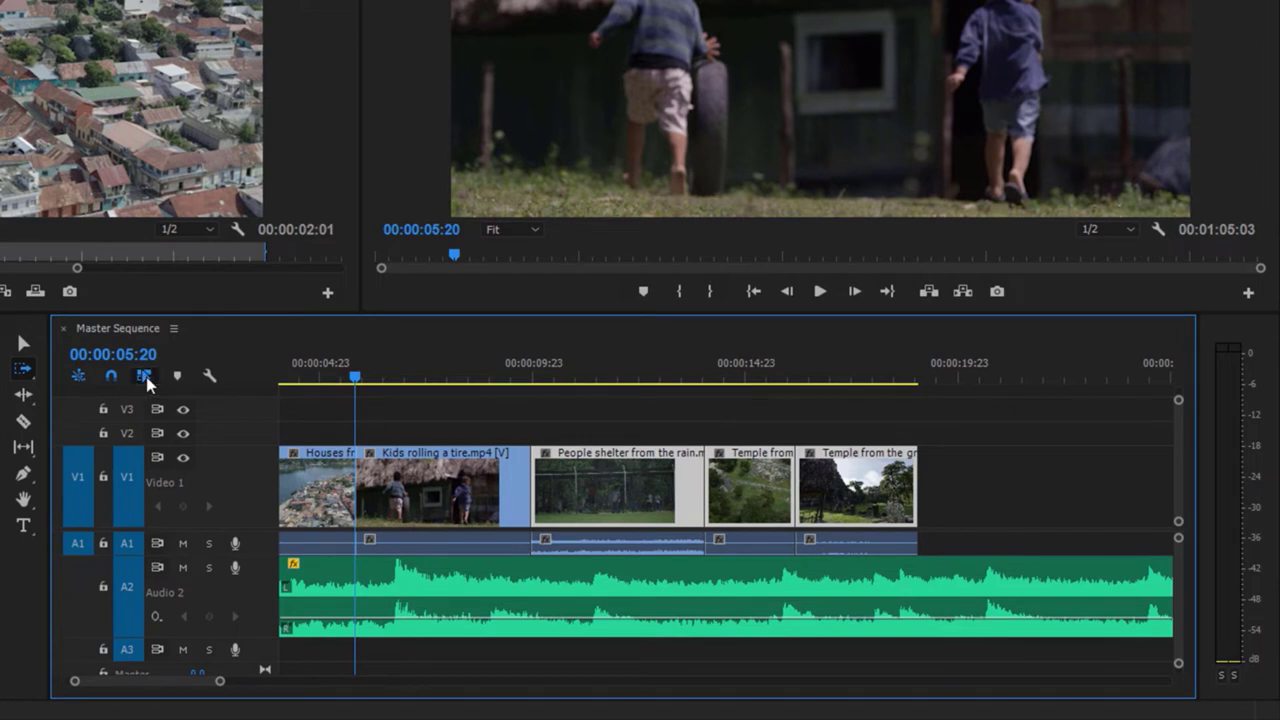
pyautogui.click(590, 477)
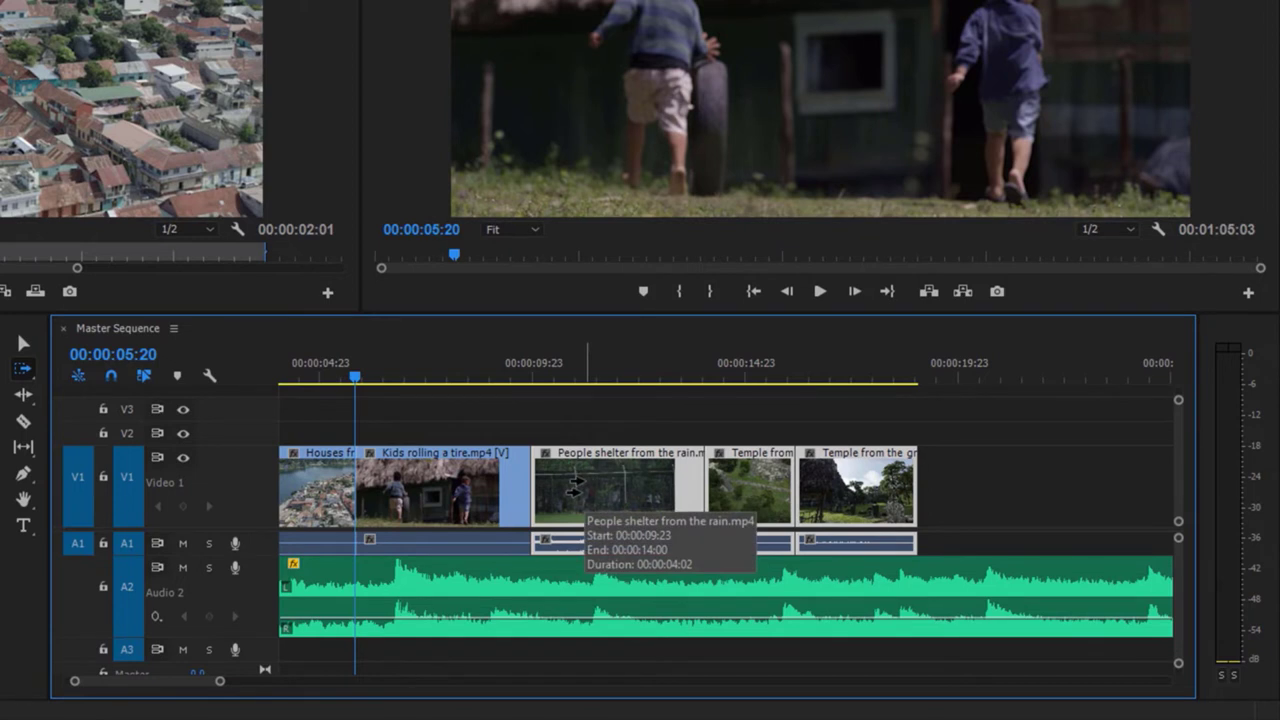
pyautogui.press('Delete')
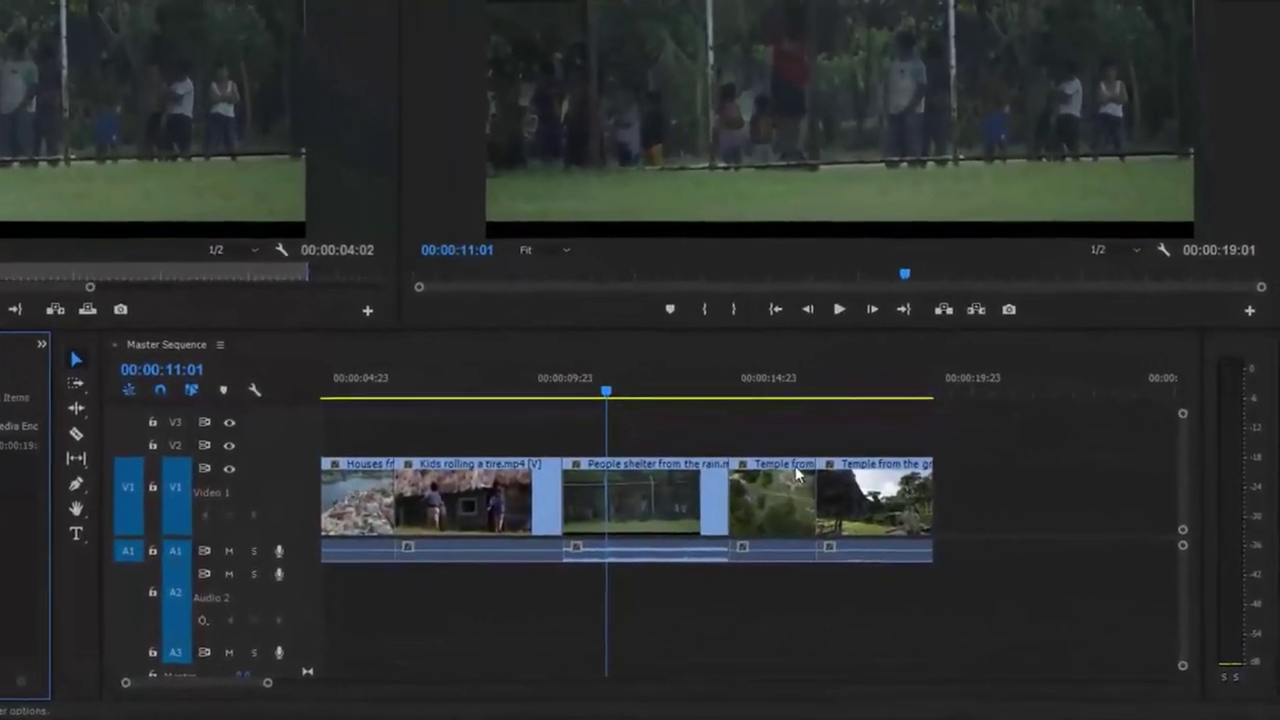
# Try moving the Temple from above clip to the start of Kids rolling a tire as an overwrite, and undo the move.
pyautogui.click(823, 506)
pyautogui.click(713, 503)
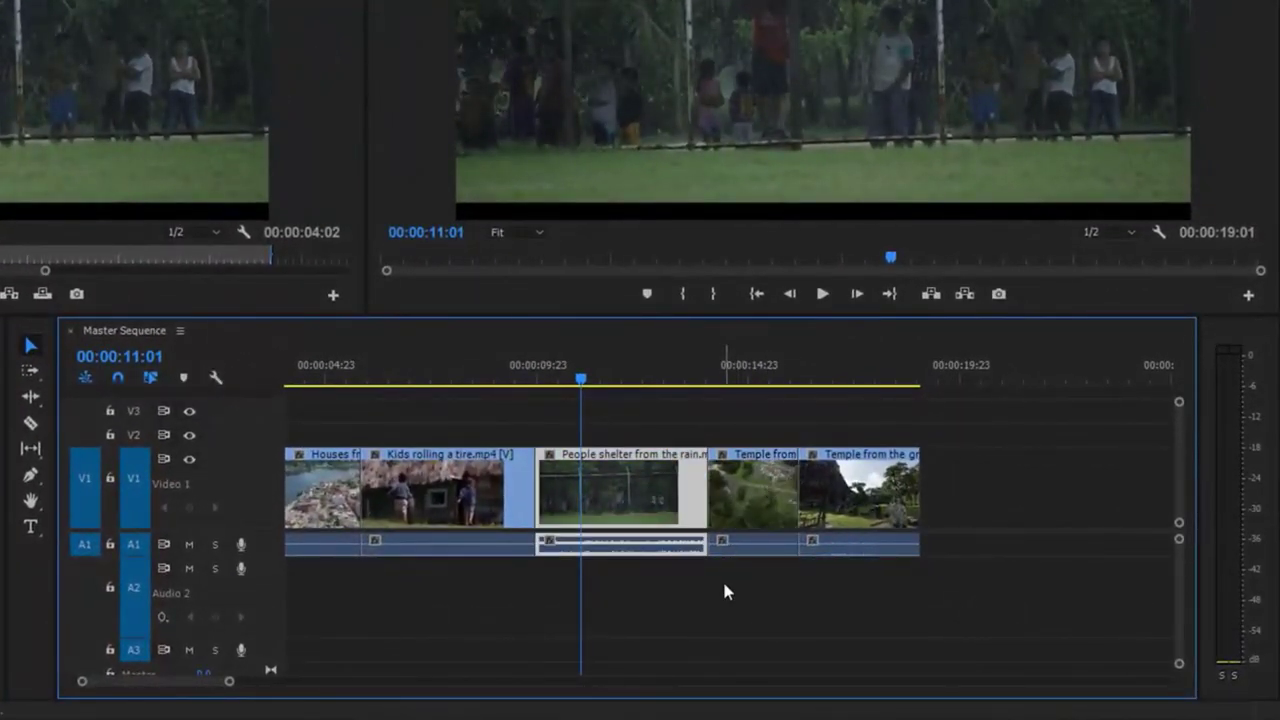
pyautogui.click(752, 492)
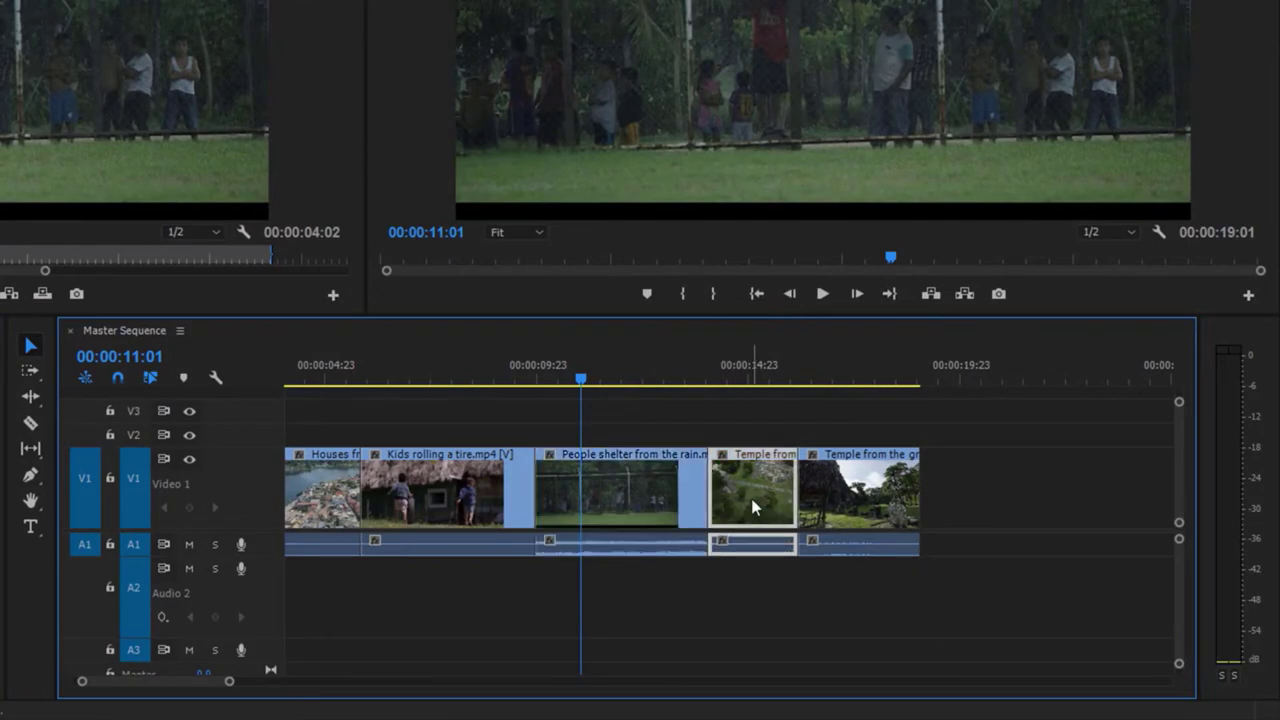
pyautogui.moveTo(752, 492); pyautogui.dragTo(415, 508)
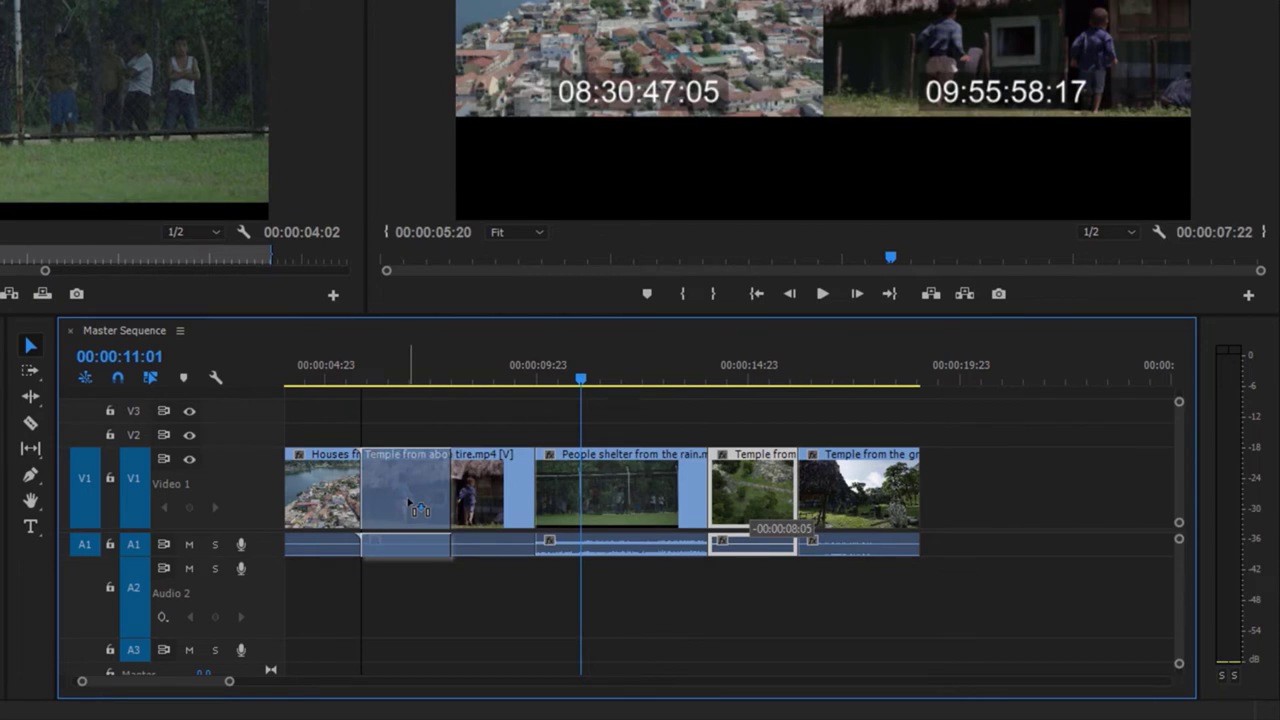
pyautogui.moveTo(410, 505); pyautogui.dragTo(414, 505)
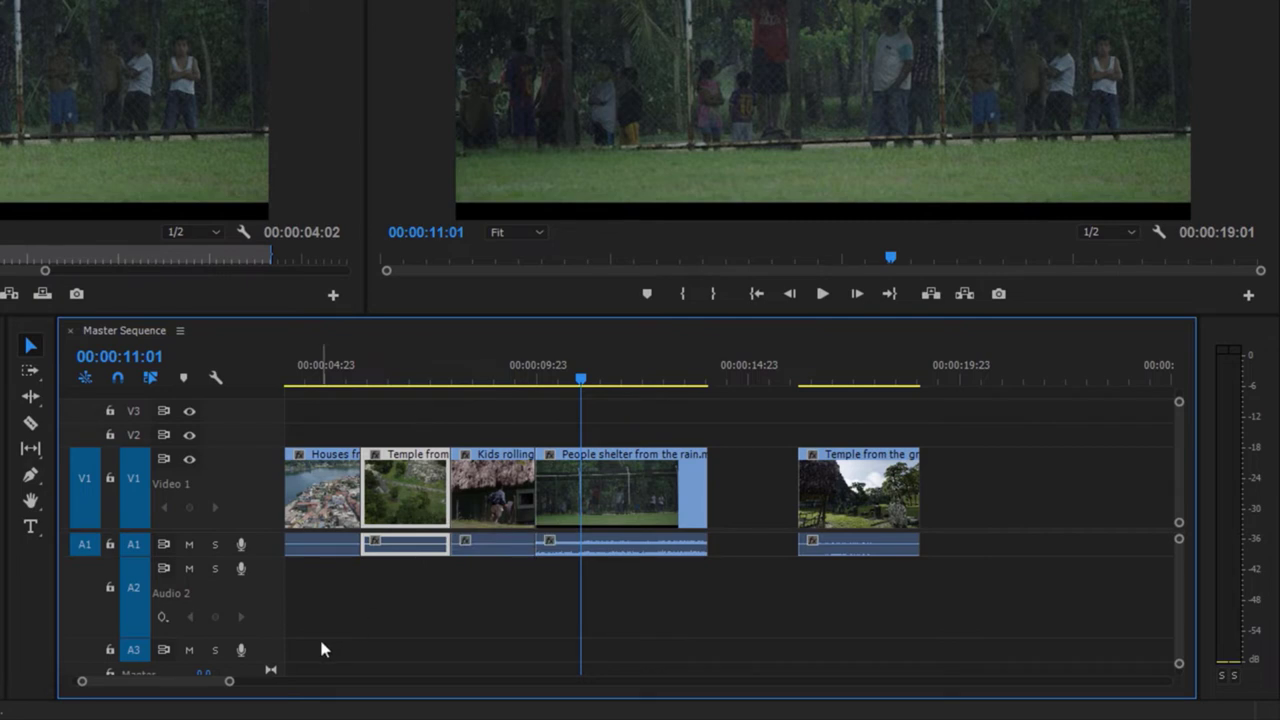
pyautogui.moveTo(229, 685); pyautogui.dragTo(211, 686)
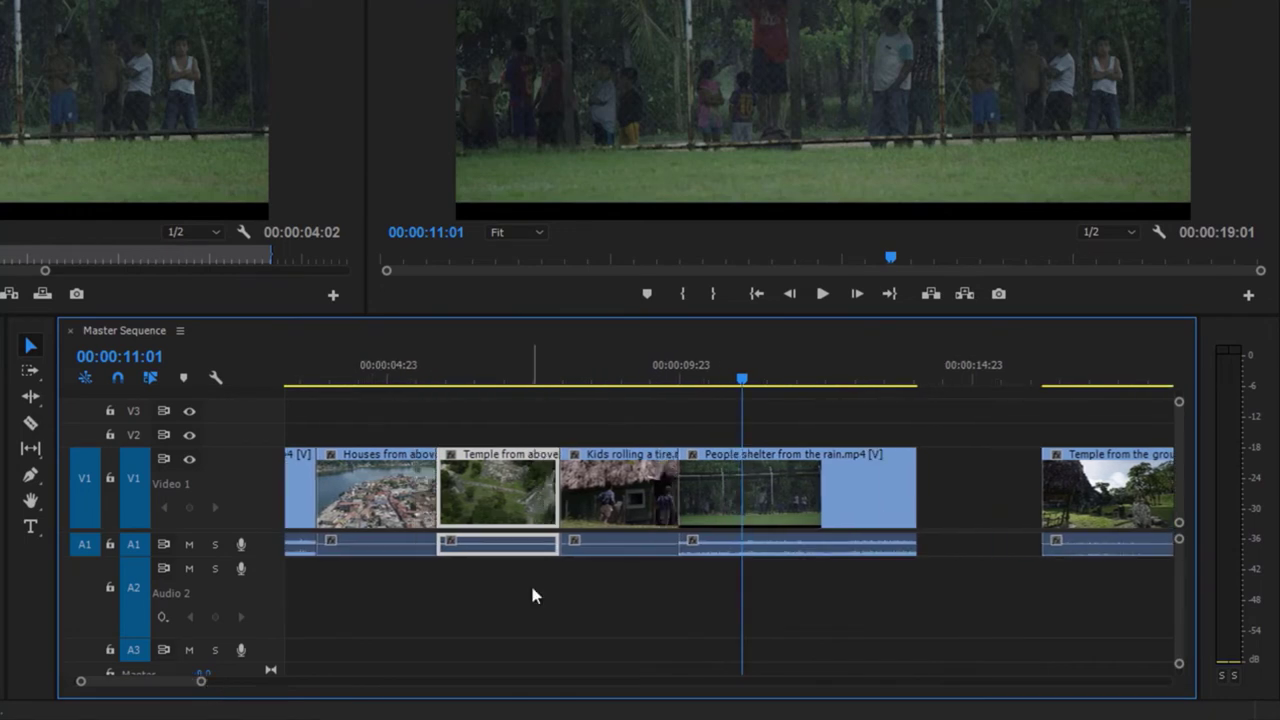
pyautogui.hotkey('ctrl', 'z')
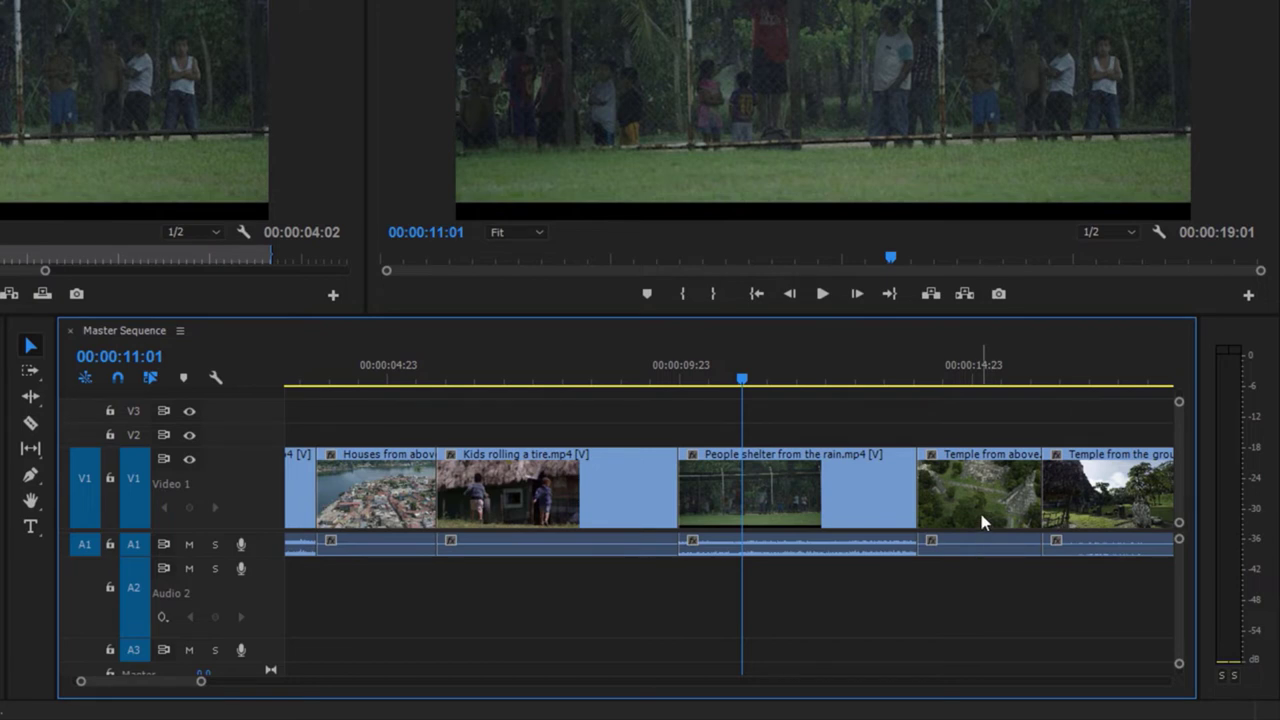
# Try inserting the Temple from above clip between Houses from above and Kids rolling a tire, check the shifted clips, and undo the insert.
pyautogui.moveTo(982, 496); pyautogui.dragTo(506, 504)
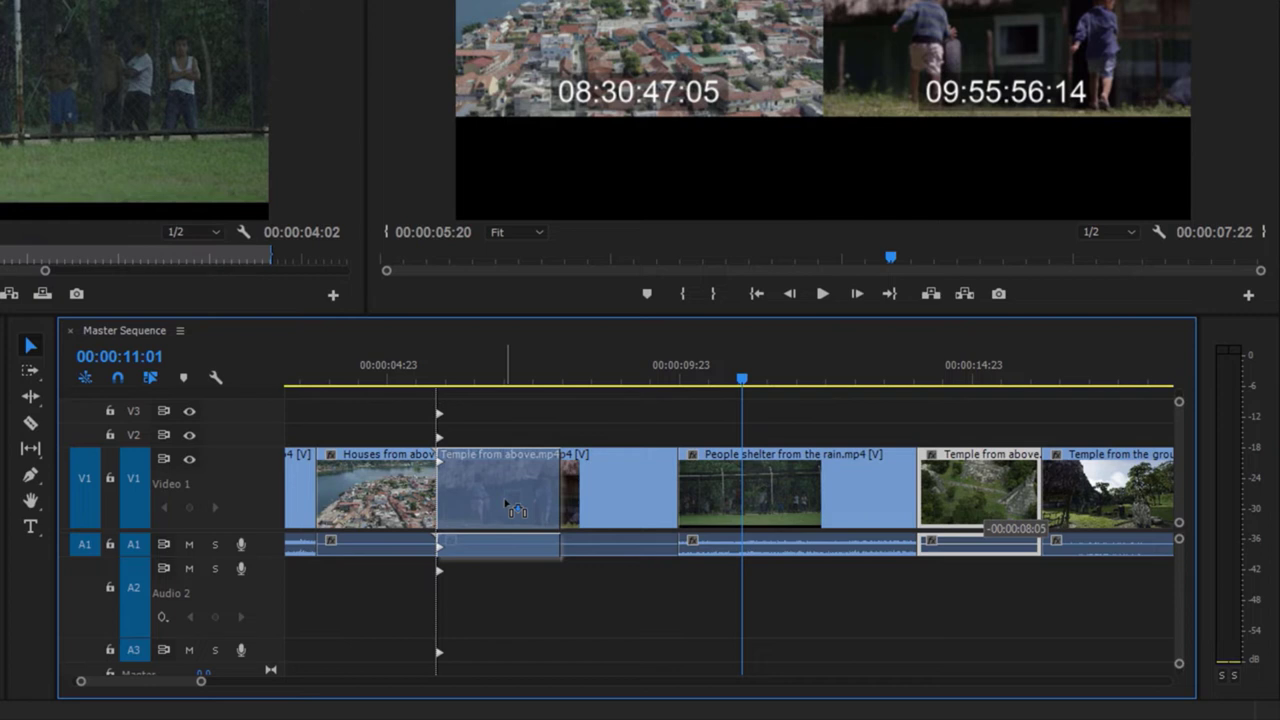
pyautogui.moveTo(516, 510); pyautogui.dragTo(516, 512)
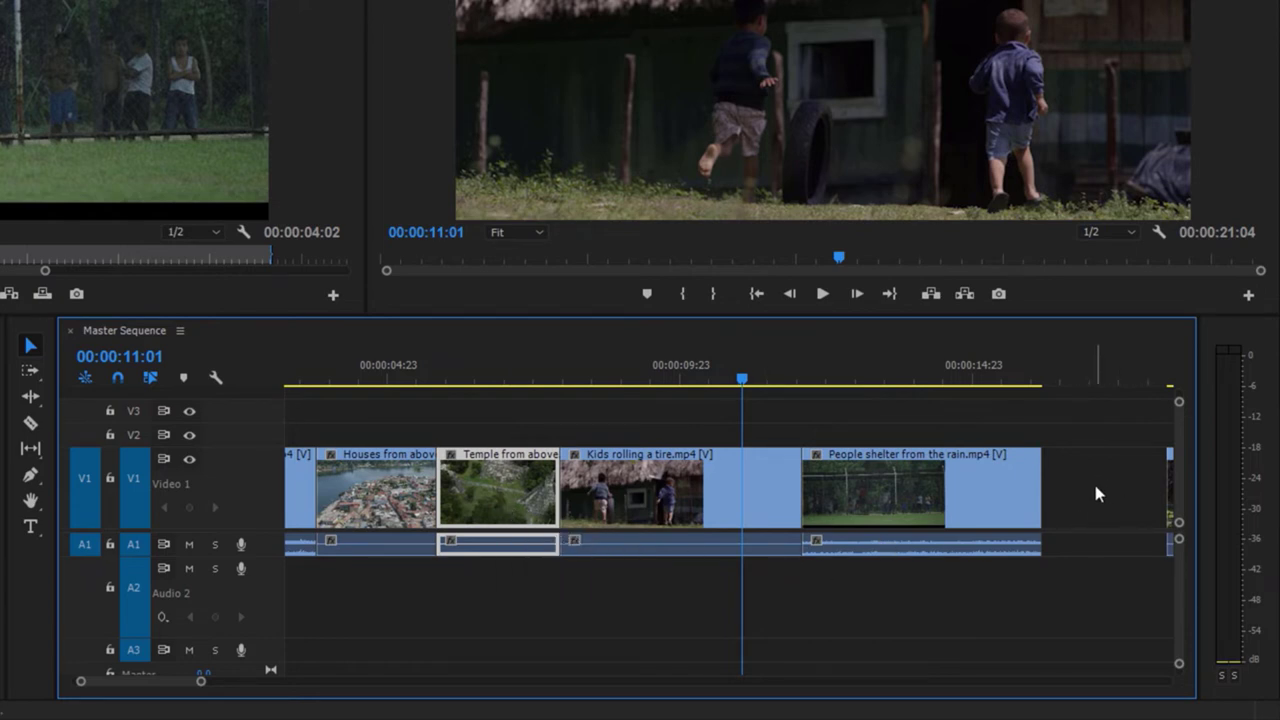
pyautogui.click(712, 487)
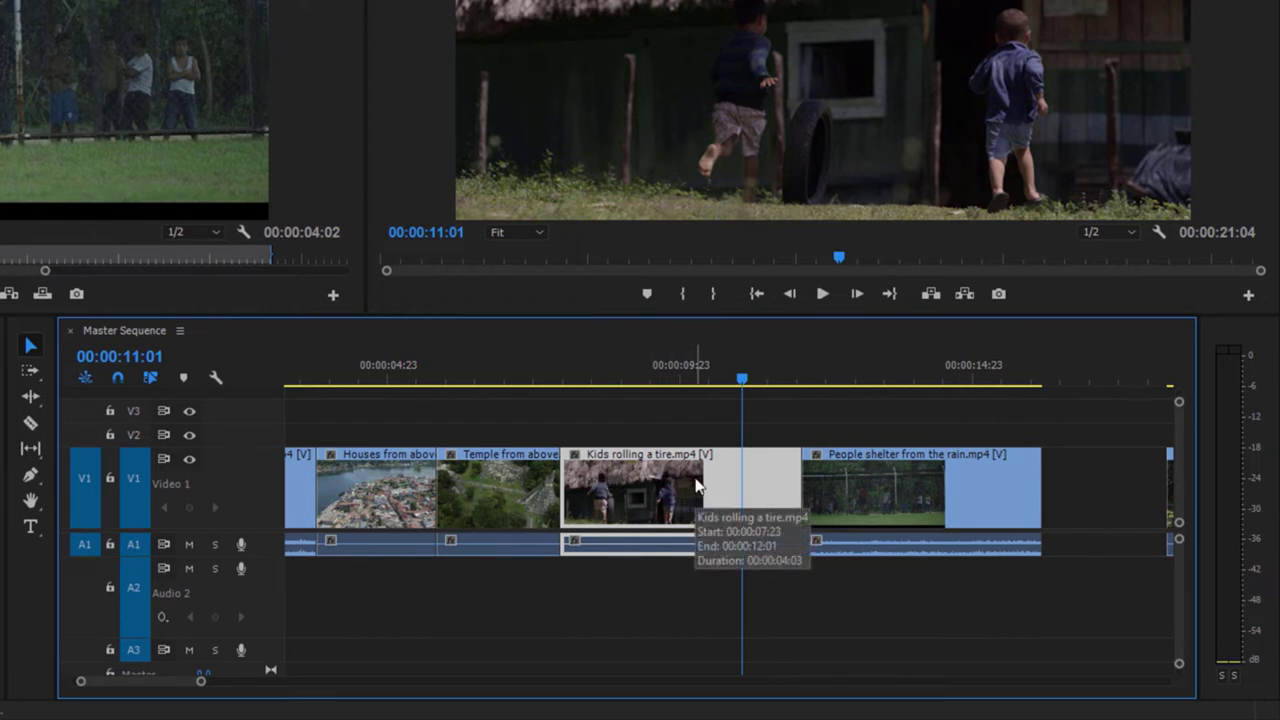
pyautogui.click(540, 479)
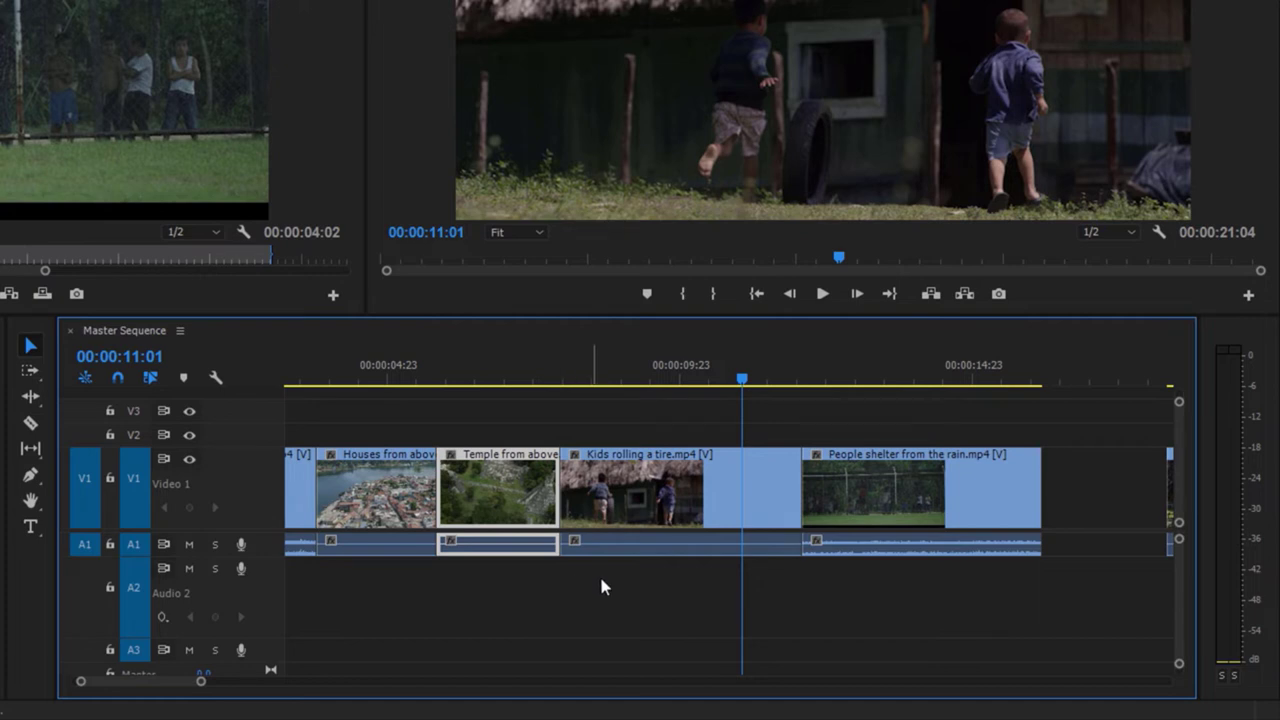
pyautogui.click(632, 517)
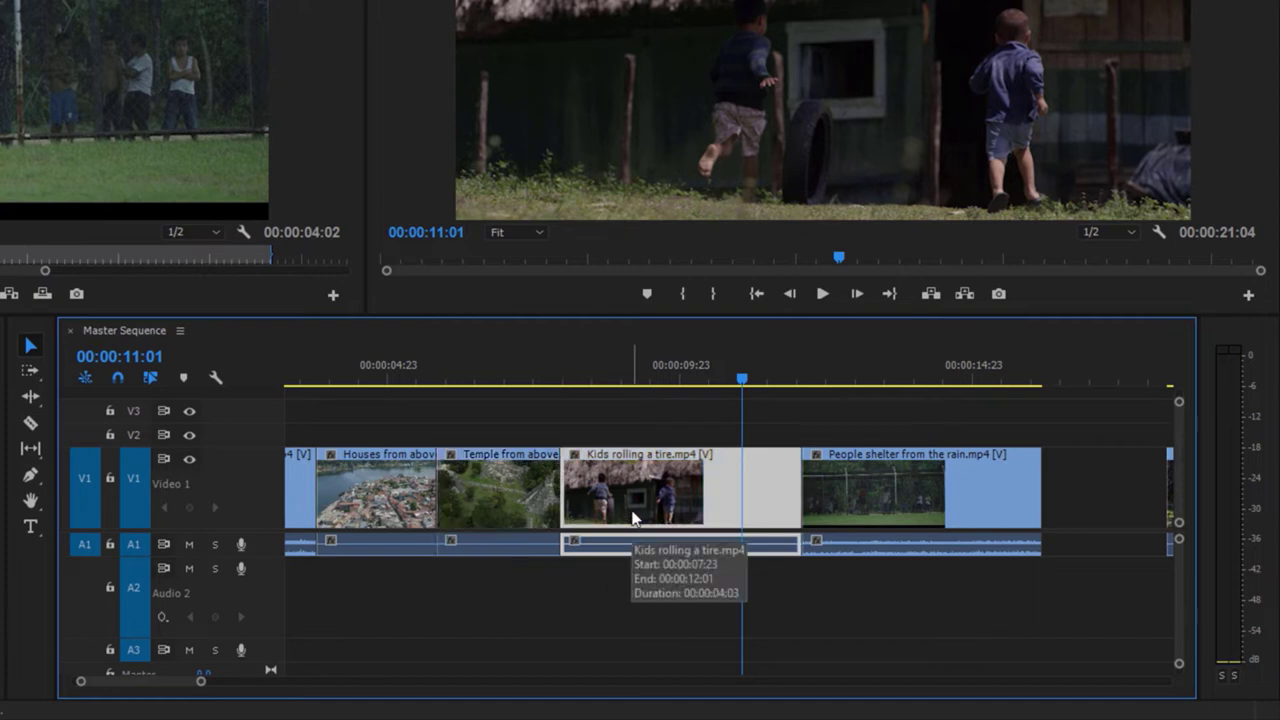
pyautogui.click(857, 508)
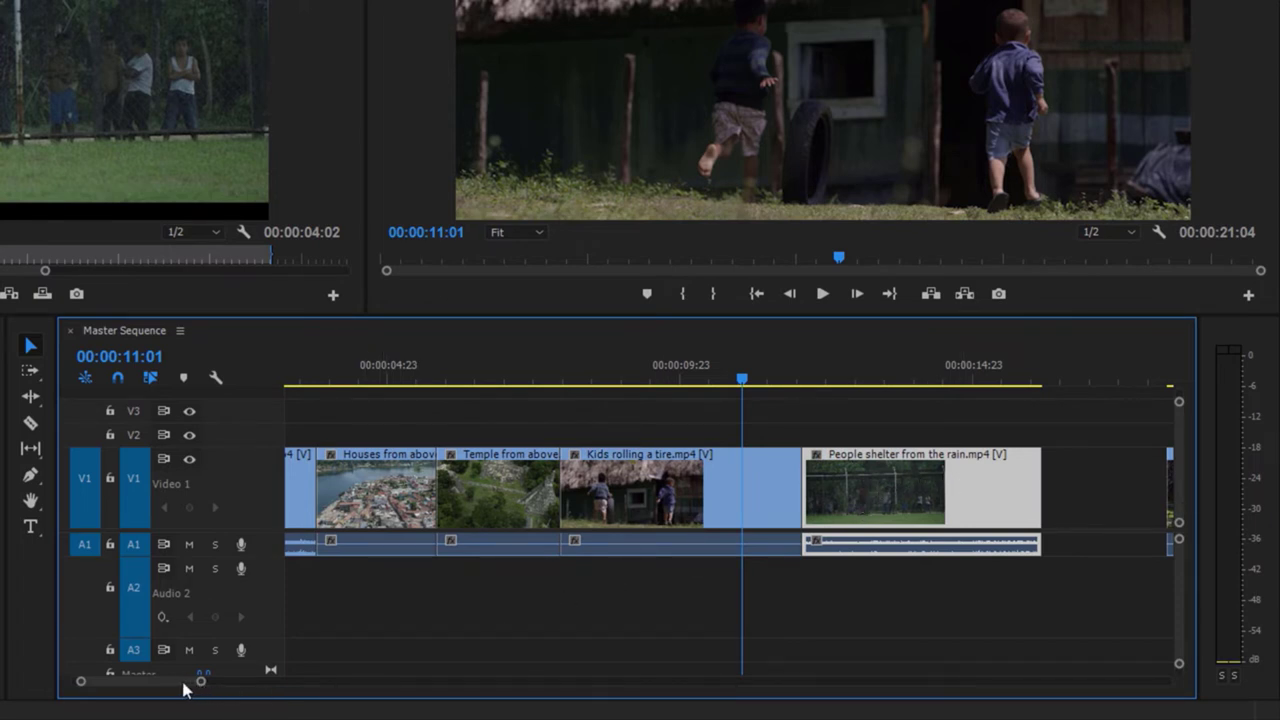
pyautogui.moveTo(184, 688); pyautogui.dragTo(190, 689)
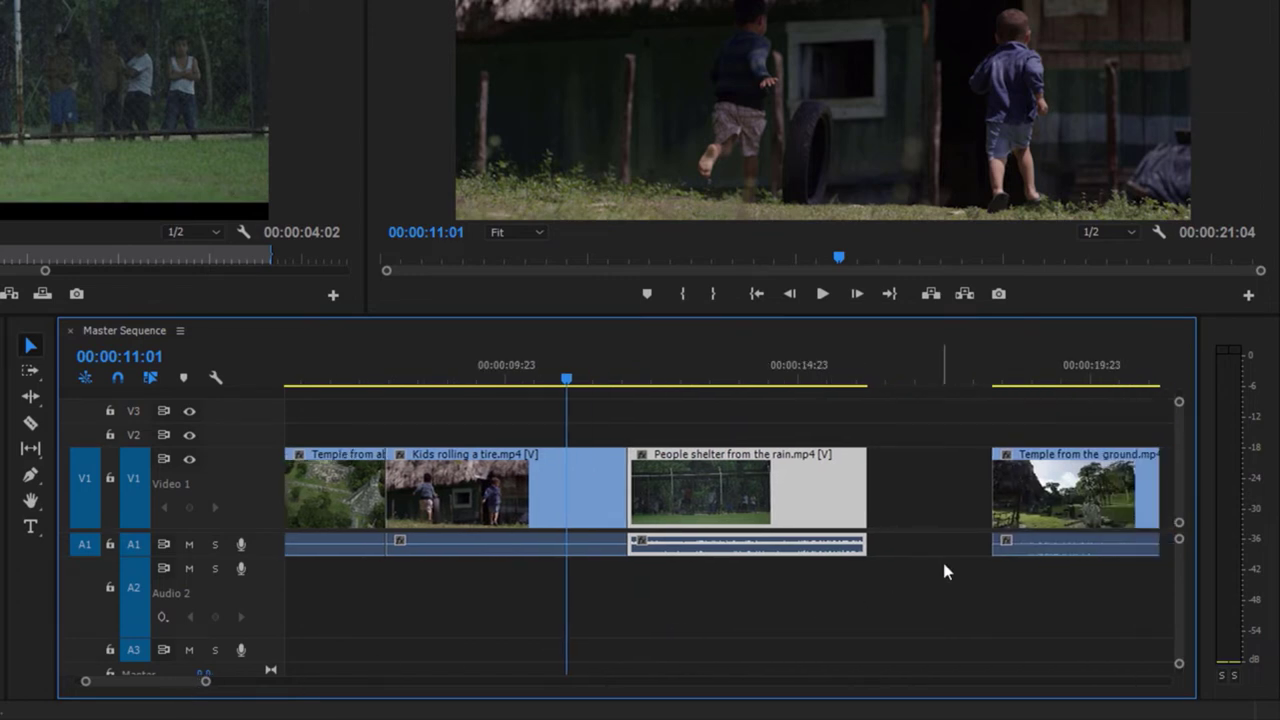
pyautogui.click(1050, 492)
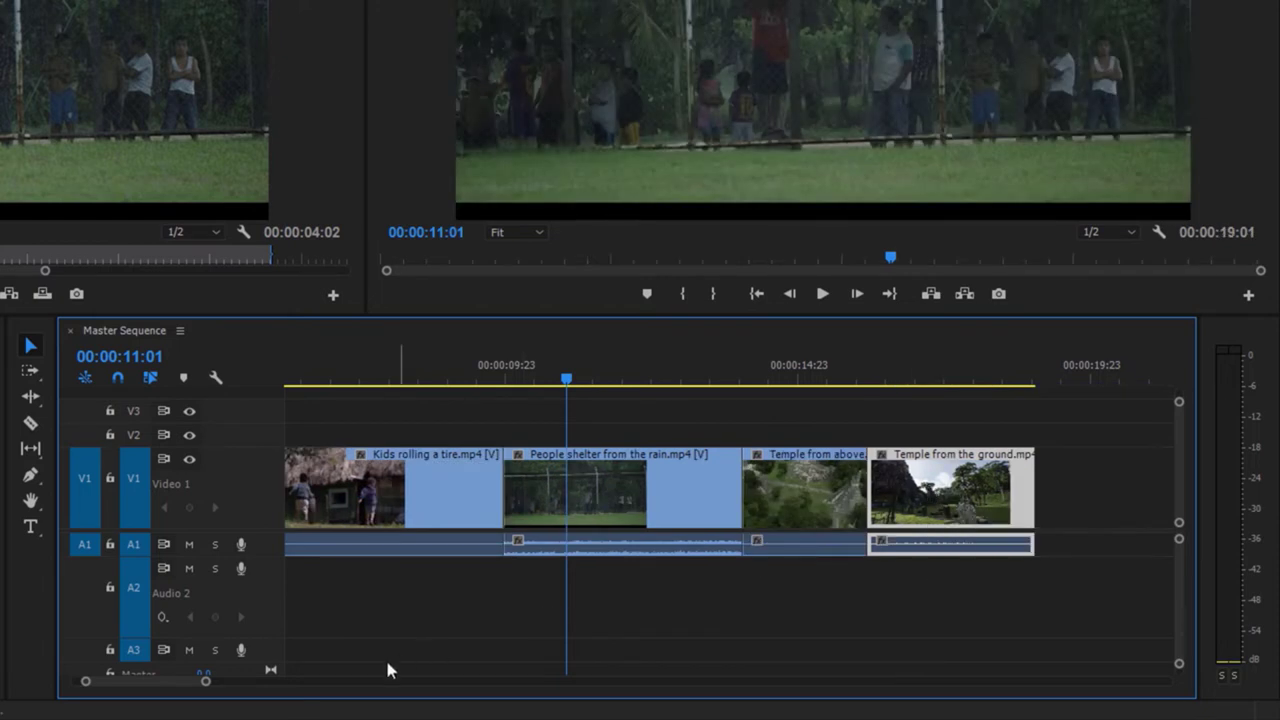
pyautogui.moveTo(200, 680); pyautogui.dragTo(196, 681)
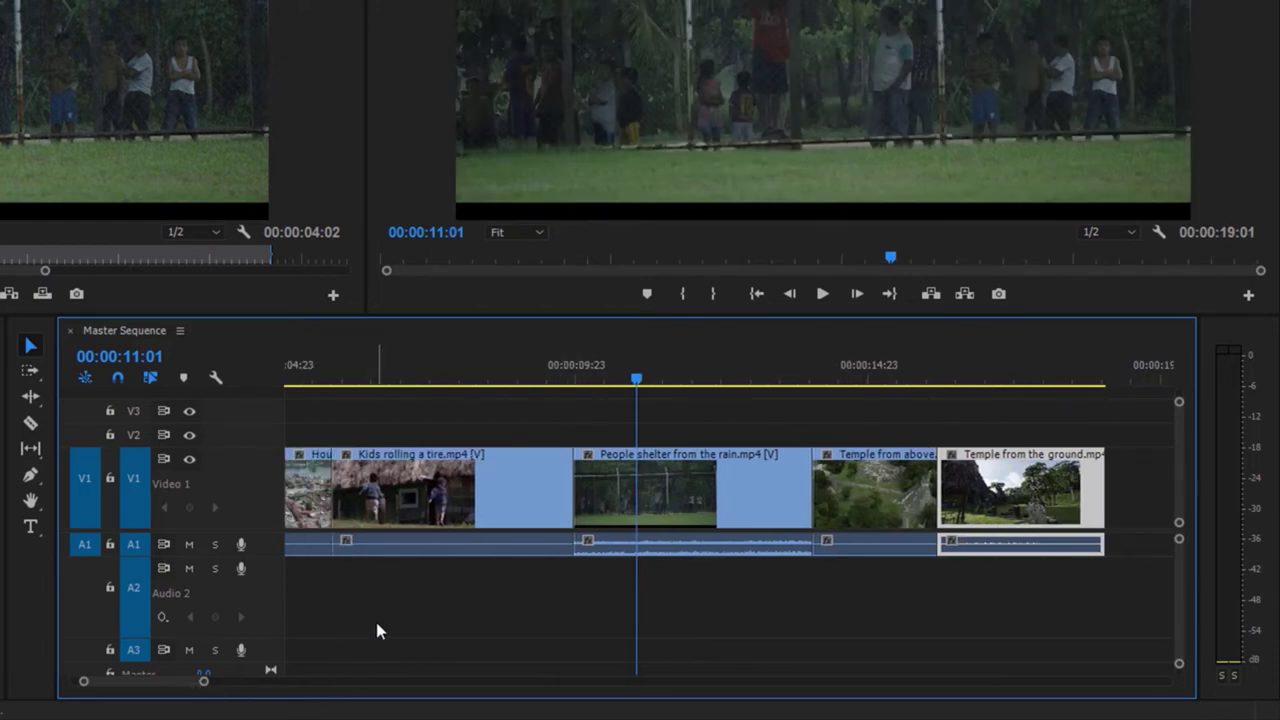
# Turn off linked selection and select the video and the audio of the Kids rolling a tire clip separately.
pyautogui.click(152, 380)
pyautogui.click(501, 506)
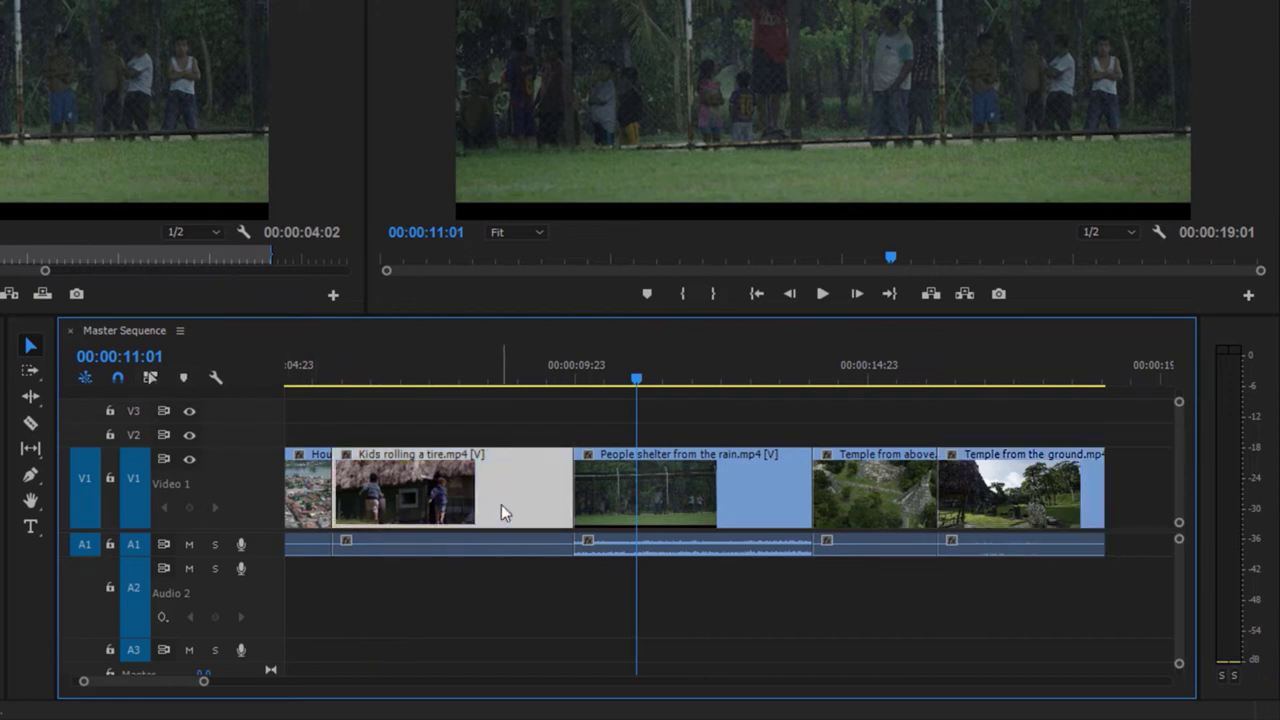
pyautogui.click(494, 544)
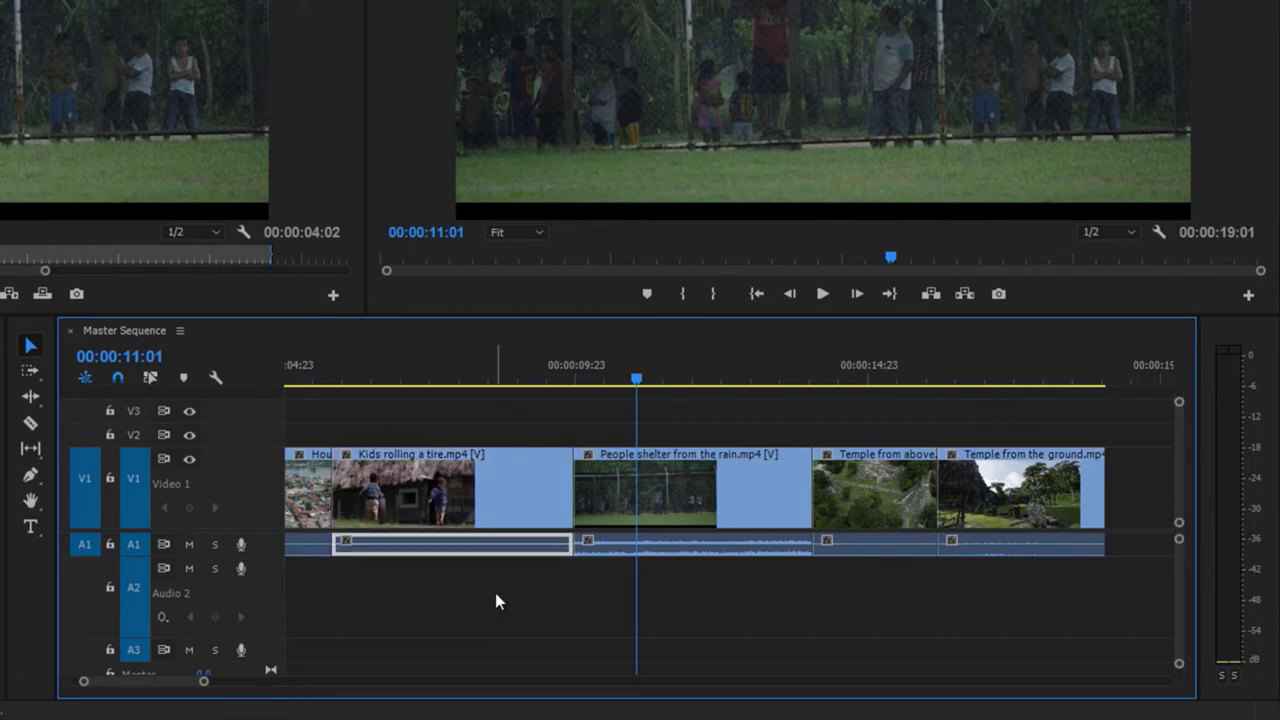
# Turn linked selection back on and unlink the video and audio of the People shelter from the rain clip.
pyautogui.click(150, 377)
pyautogui.click(706, 512)
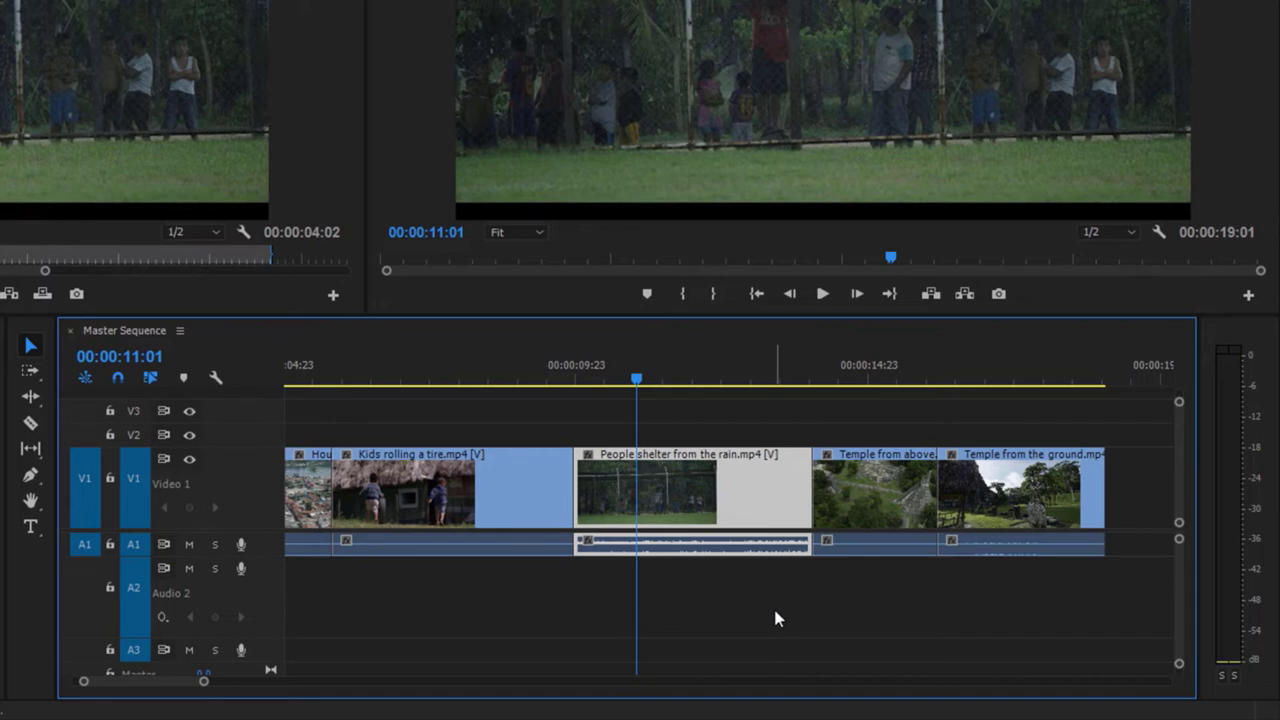
pyautogui.rightClick(746, 505)
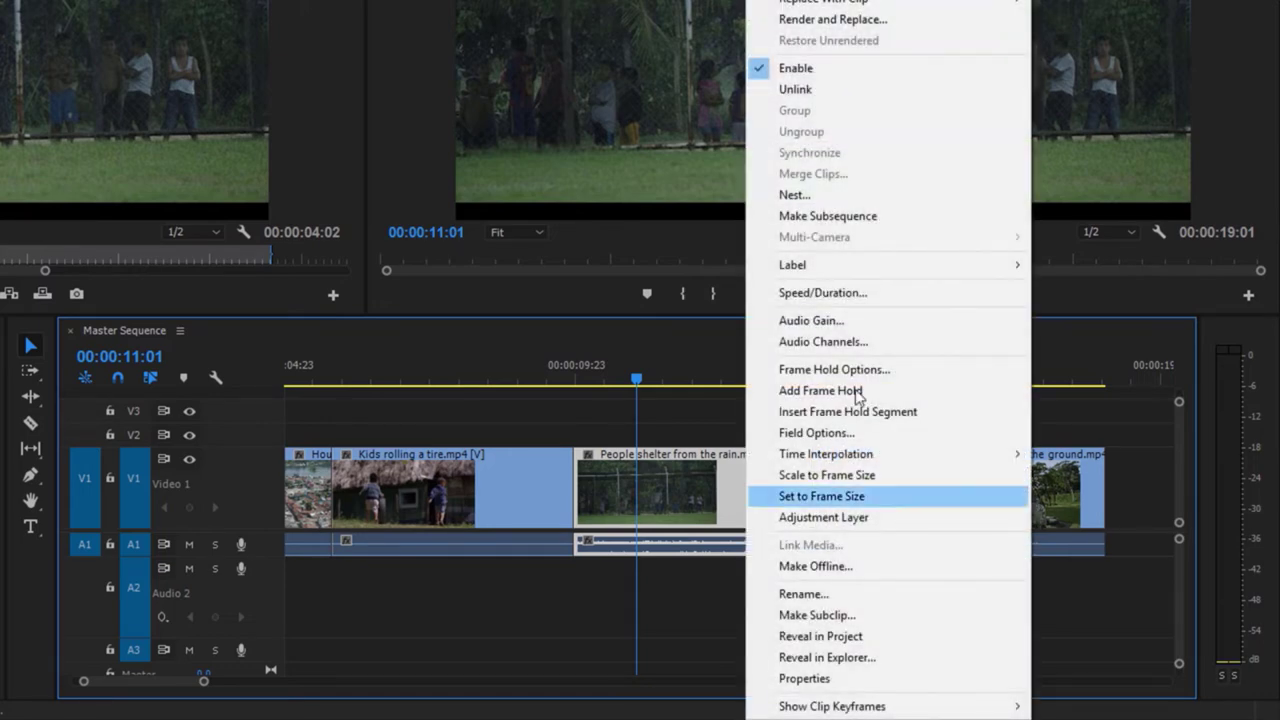
pyautogui.click(887, 93)
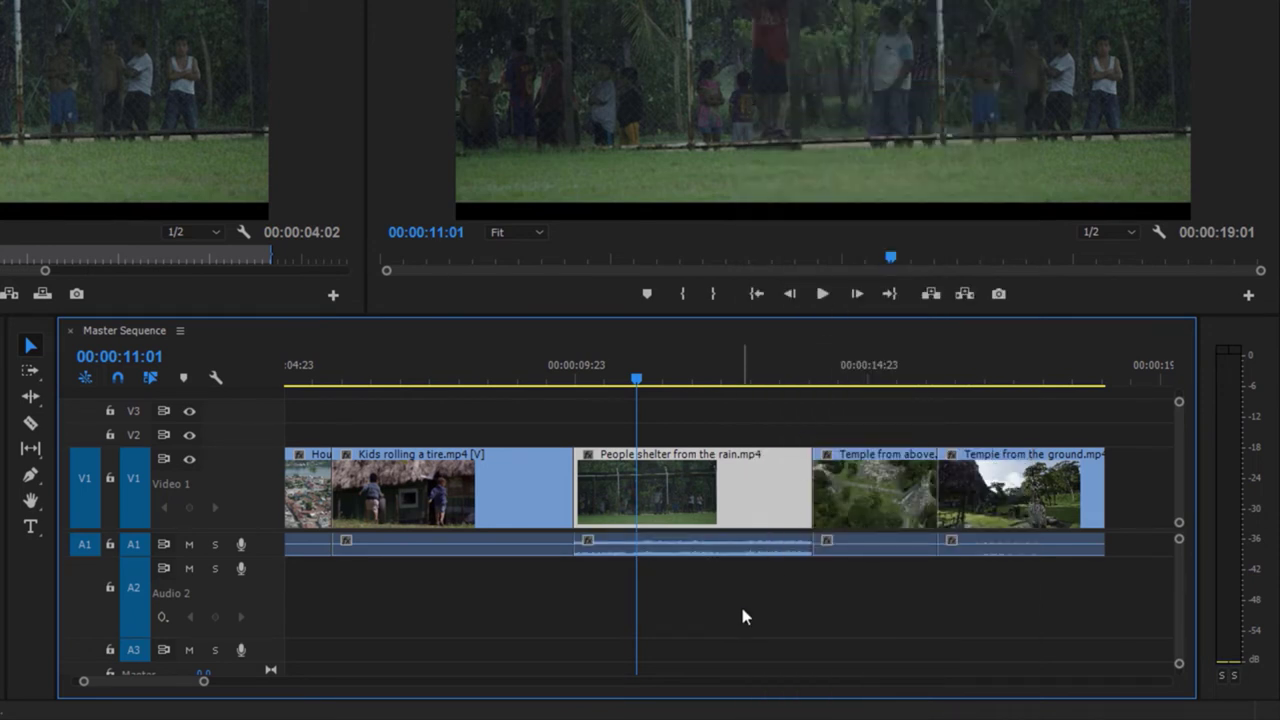
# Try moving only the People shelter video over Kids rolling a tire, undo it, and select its video and audio separately.
pyautogui.moveTo(758, 508); pyautogui.dragTo(518, 512)
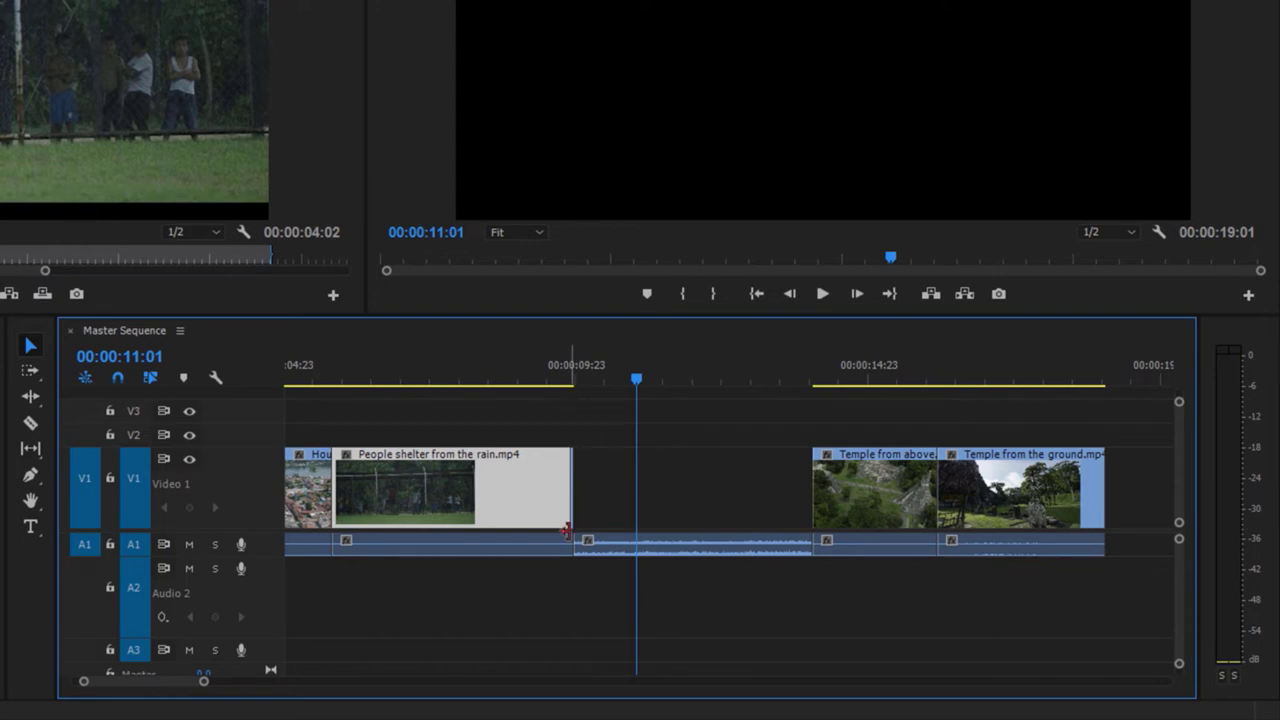
pyautogui.hotkey('ctrl', 'z')
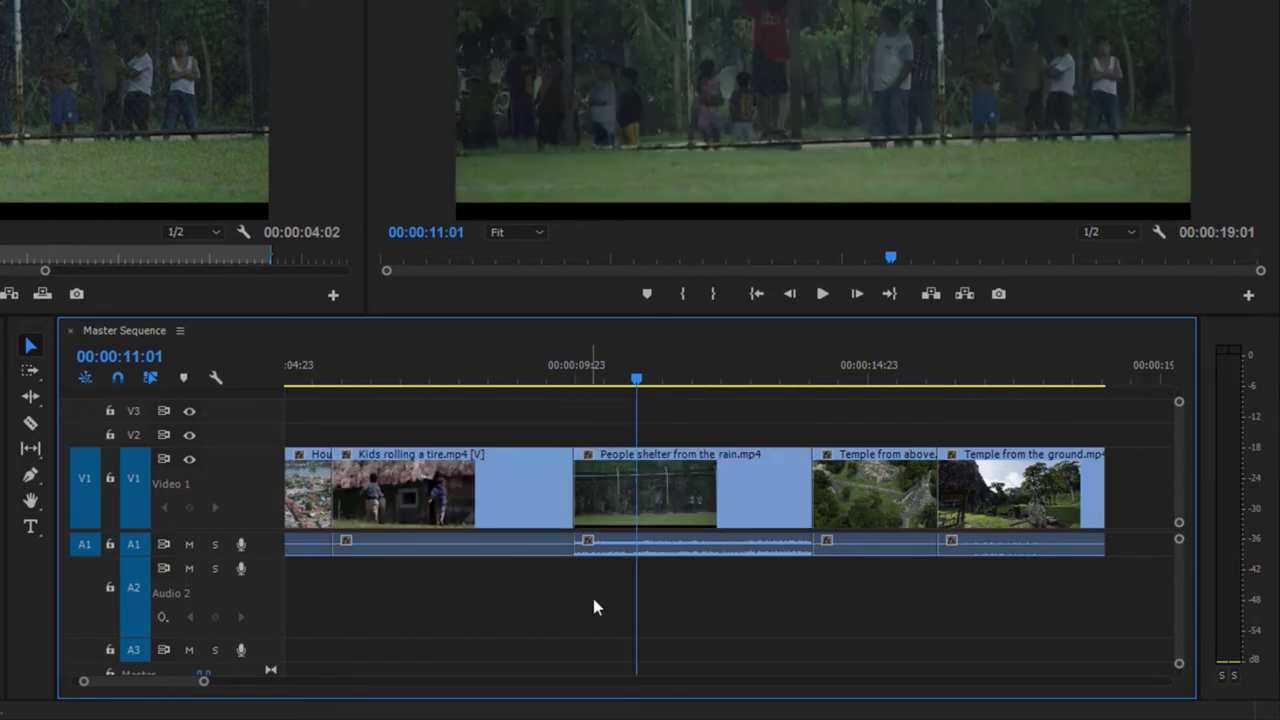
pyautogui.click(736, 502)
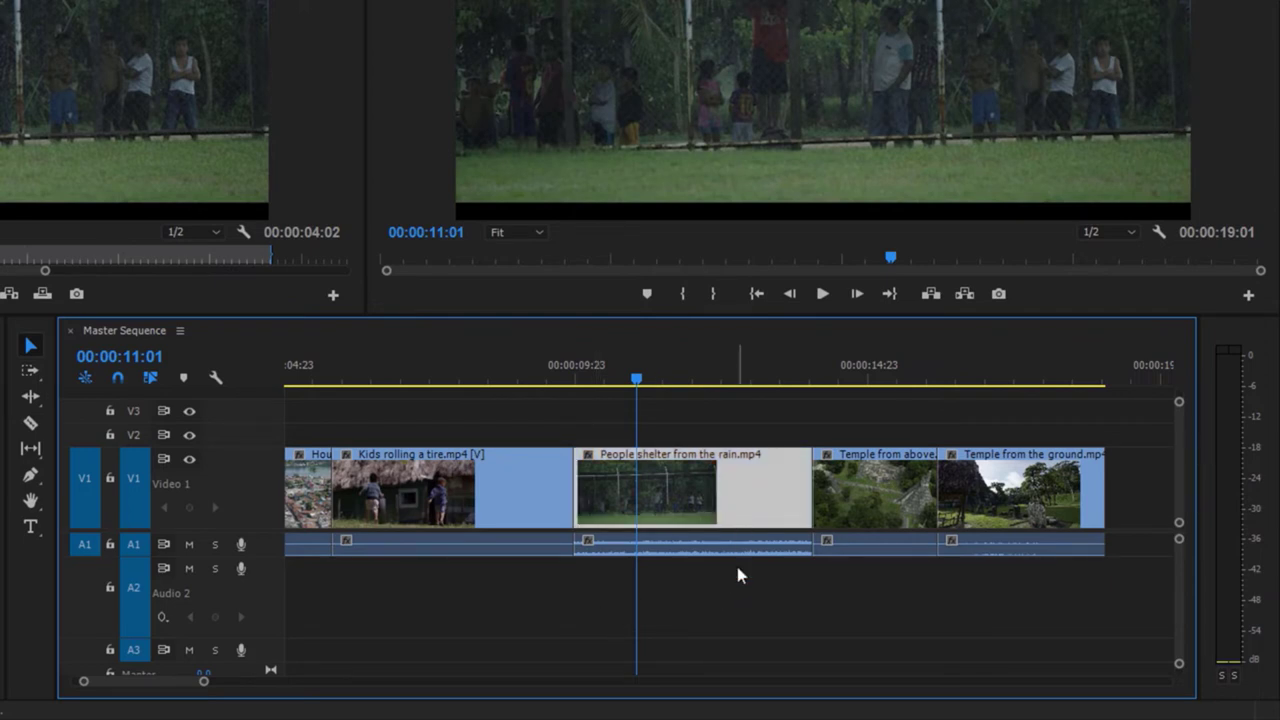
pyautogui.click(736, 550)
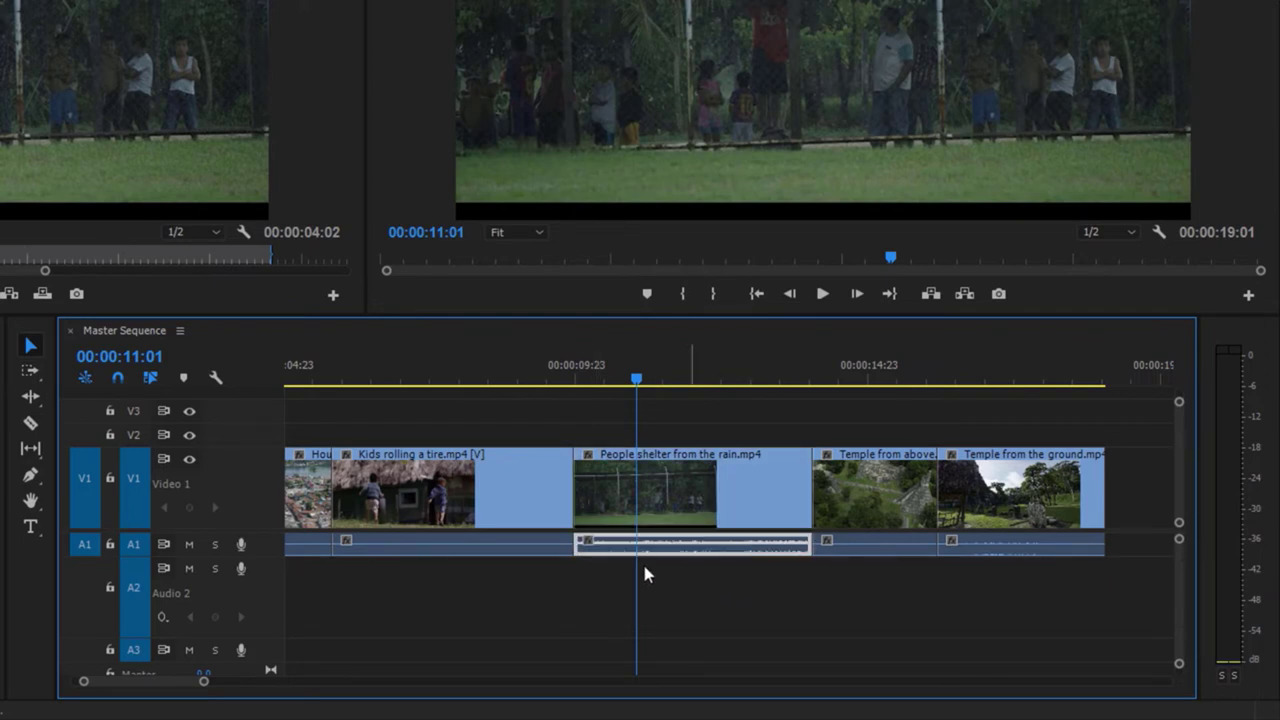
# Turn off linked selection and move only the video of the last three clips about 2:11 earlier over Kids rolling a tire.
pyautogui.click(150, 377)
pyautogui.moveTo(1047, 421); pyautogui.dragTo(703, 487)
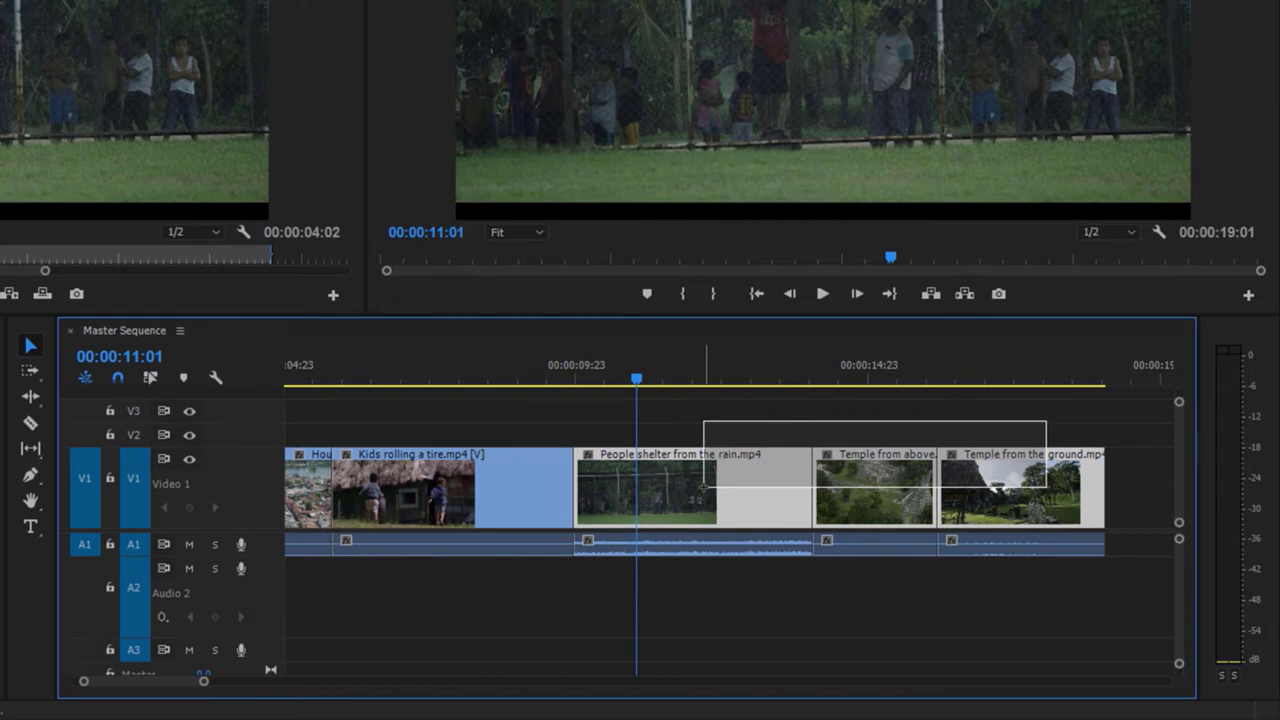
pyautogui.moveTo(703, 487); pyautogui.dragTo(703, 487)
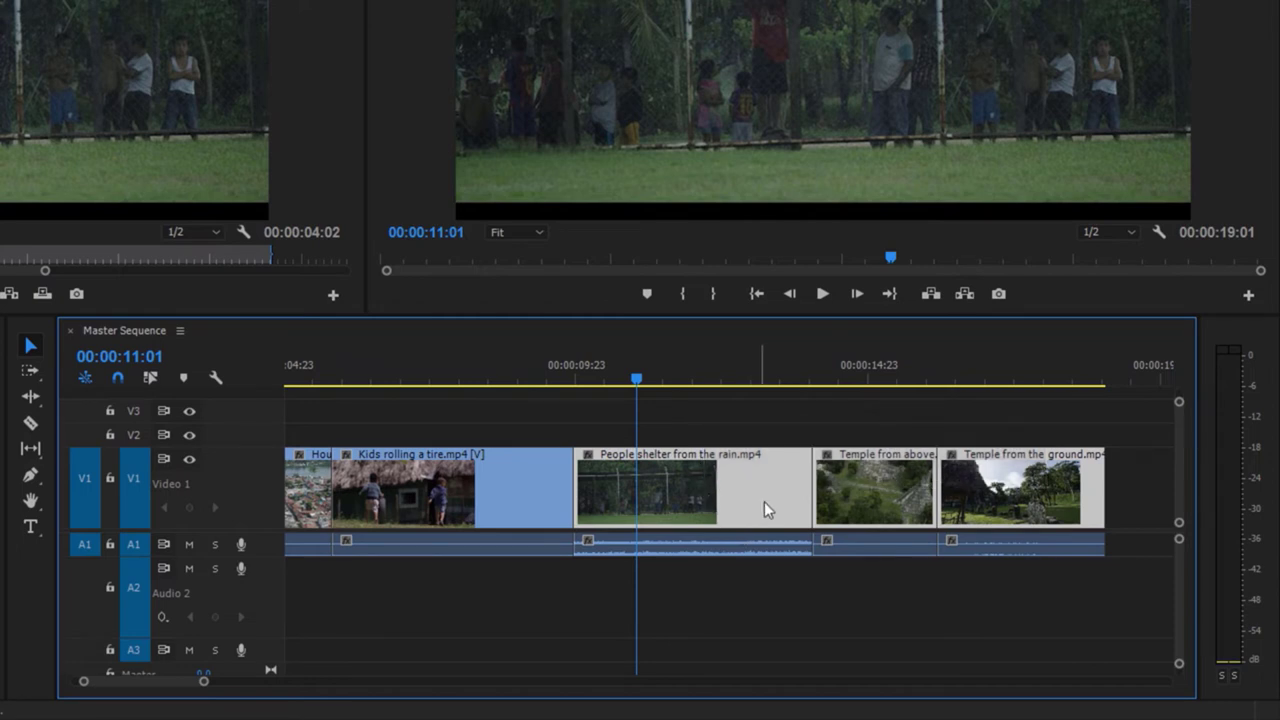
pyautogui.moveTo(778, 497); pyautogui.dragTo(634, 491)
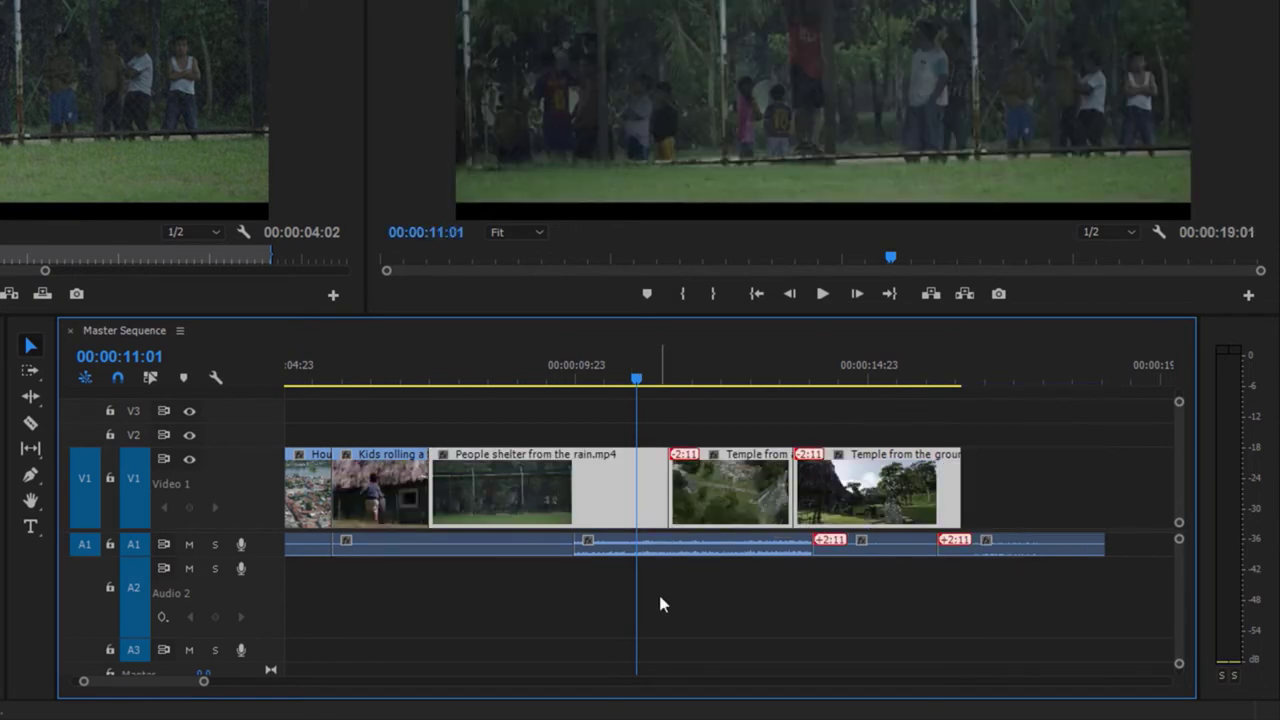
# Select the shifted video clips and the rain clip's audio individually to check sync, undo the move, and turn linked selection back on.
pyautogui.click(669, 546)
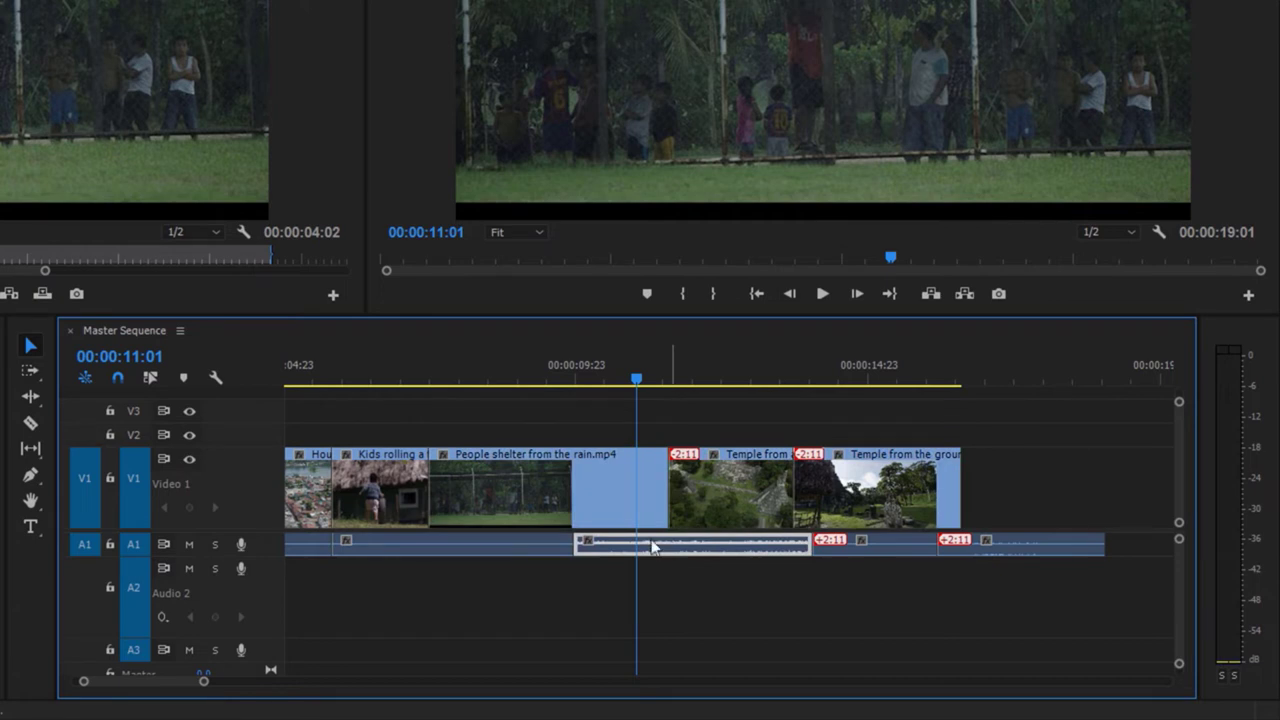
pyautogui.click(608, 505)
pyautogui.click(627, 549)
pyautogui.click(608, 517)
pyautogui.click(619, 546)
pyautogui.click(760, 497)
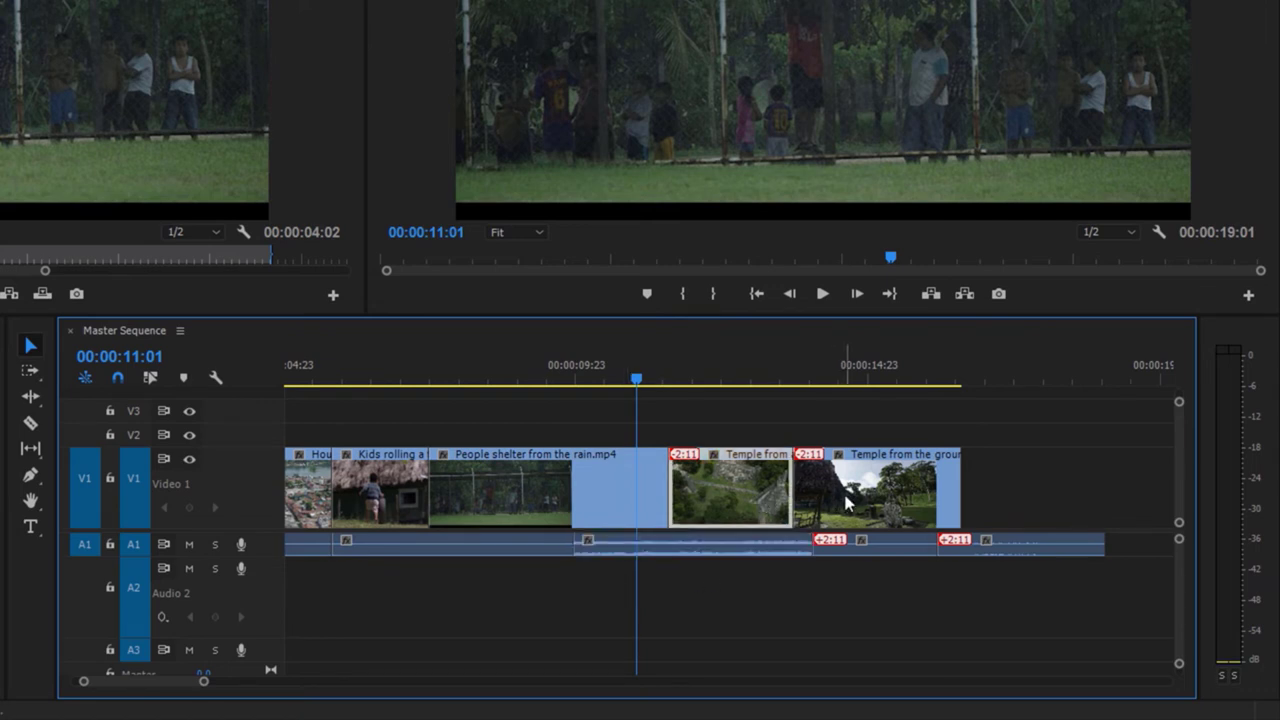
pyautogui.click(846, 503)
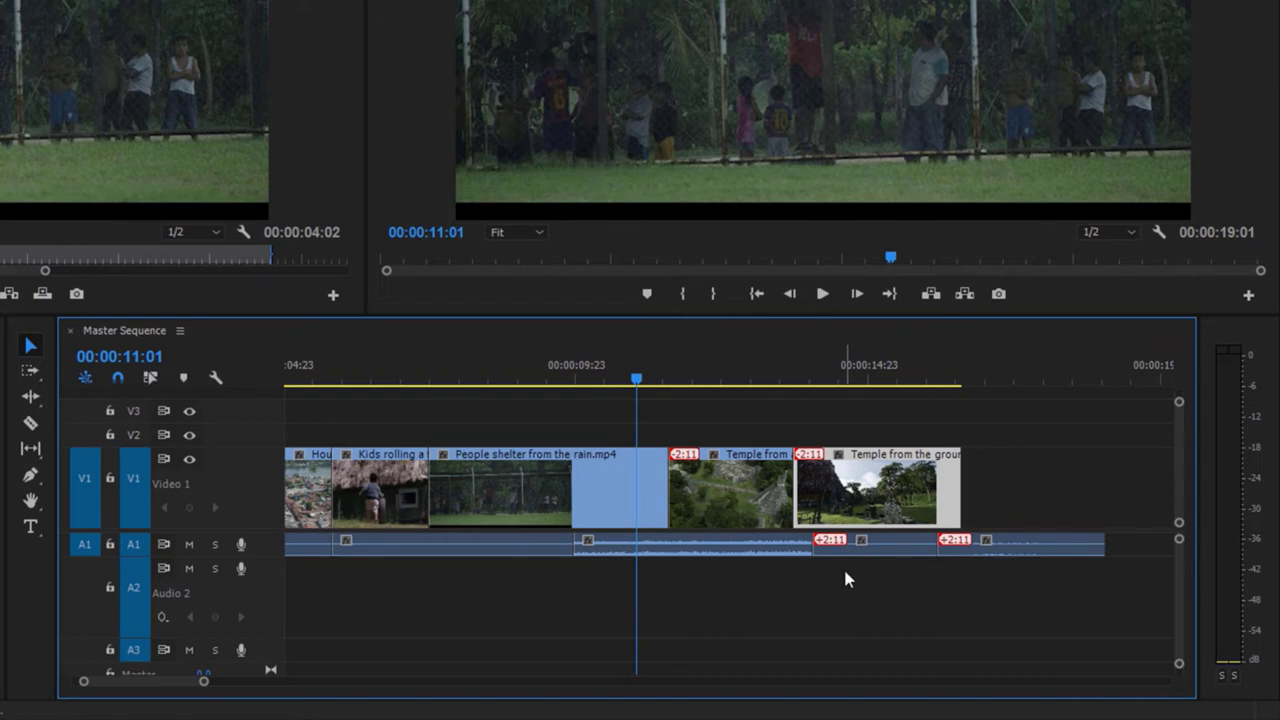
pyautogui.hotkey('ctrl', 'z')
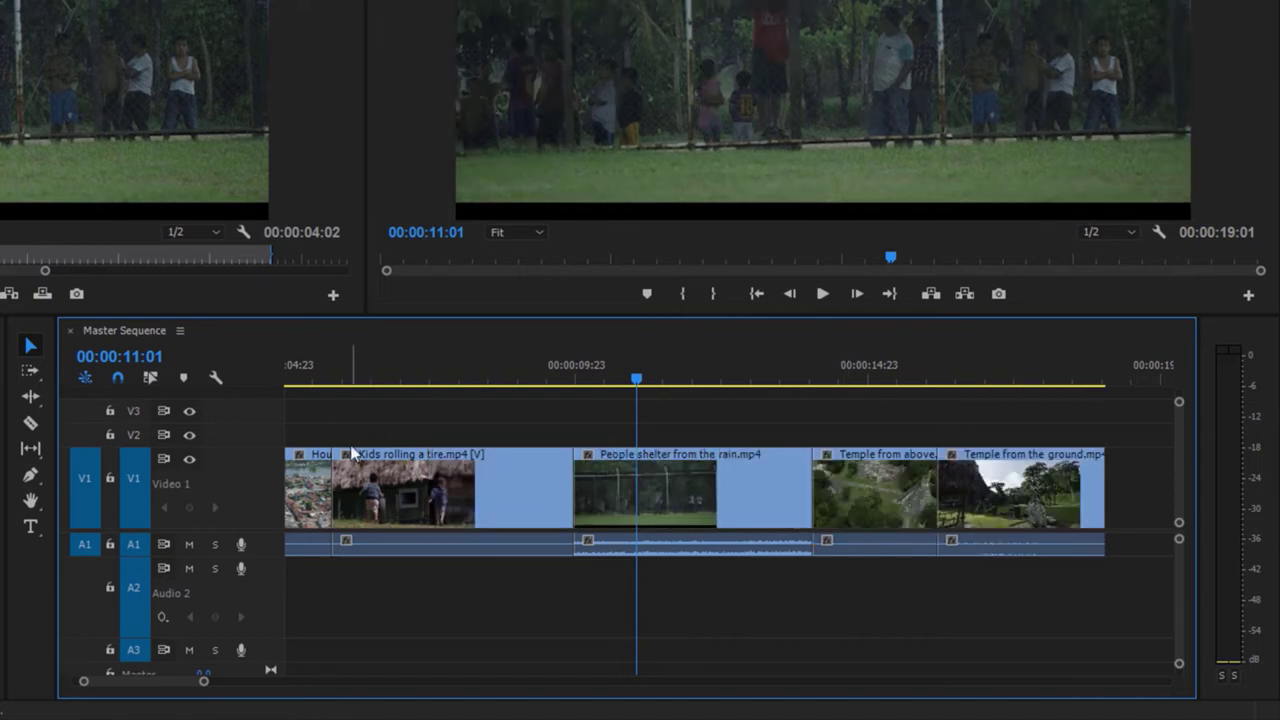
pyautogui.click(150, 377)
# Try splitting the unlinked People shelter video with the Razor tool and moving its first part over Kids rolling a tire, and undo both.
pyautogui.click(31, 424)
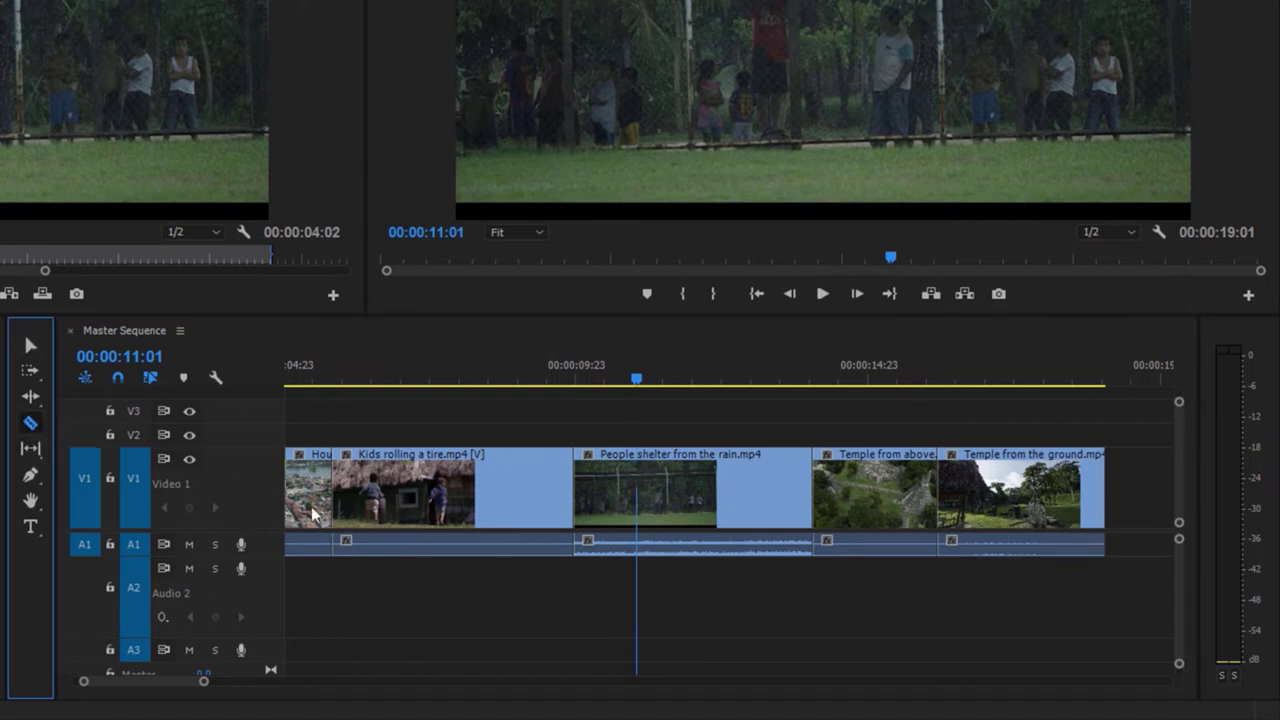
pyautogui.click(691, 490)
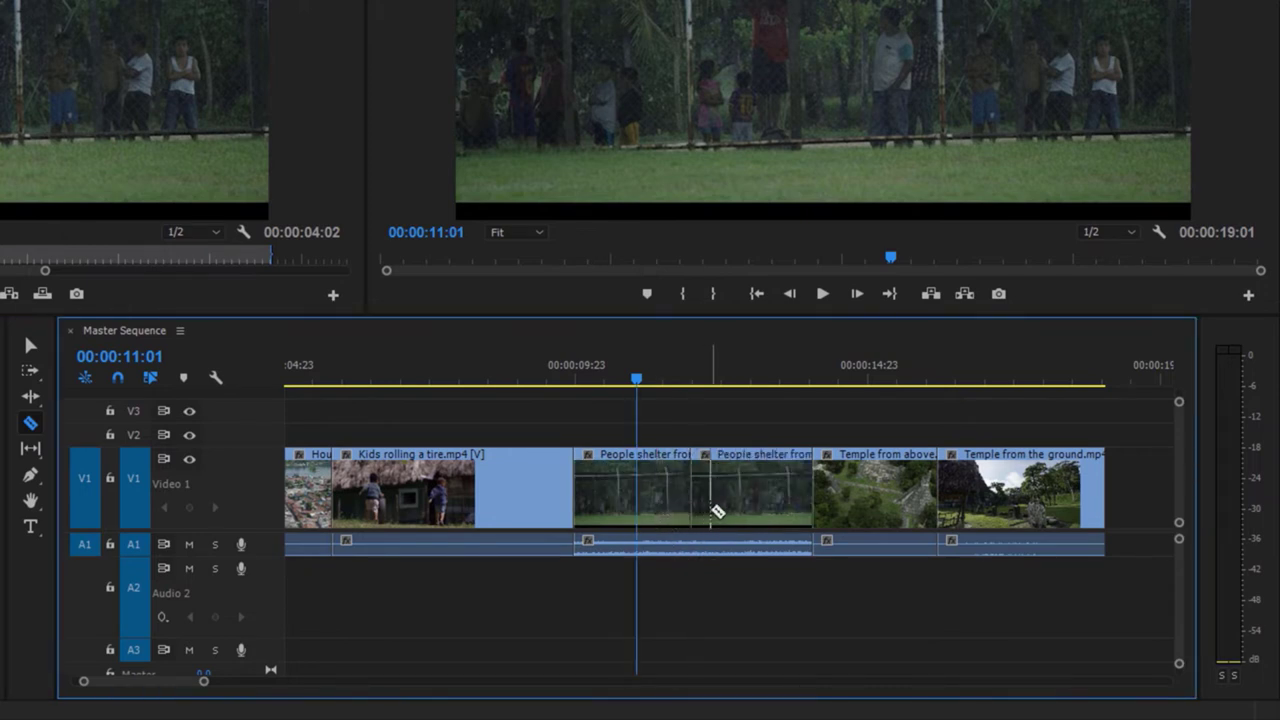
pyautogui.click(30, 345)
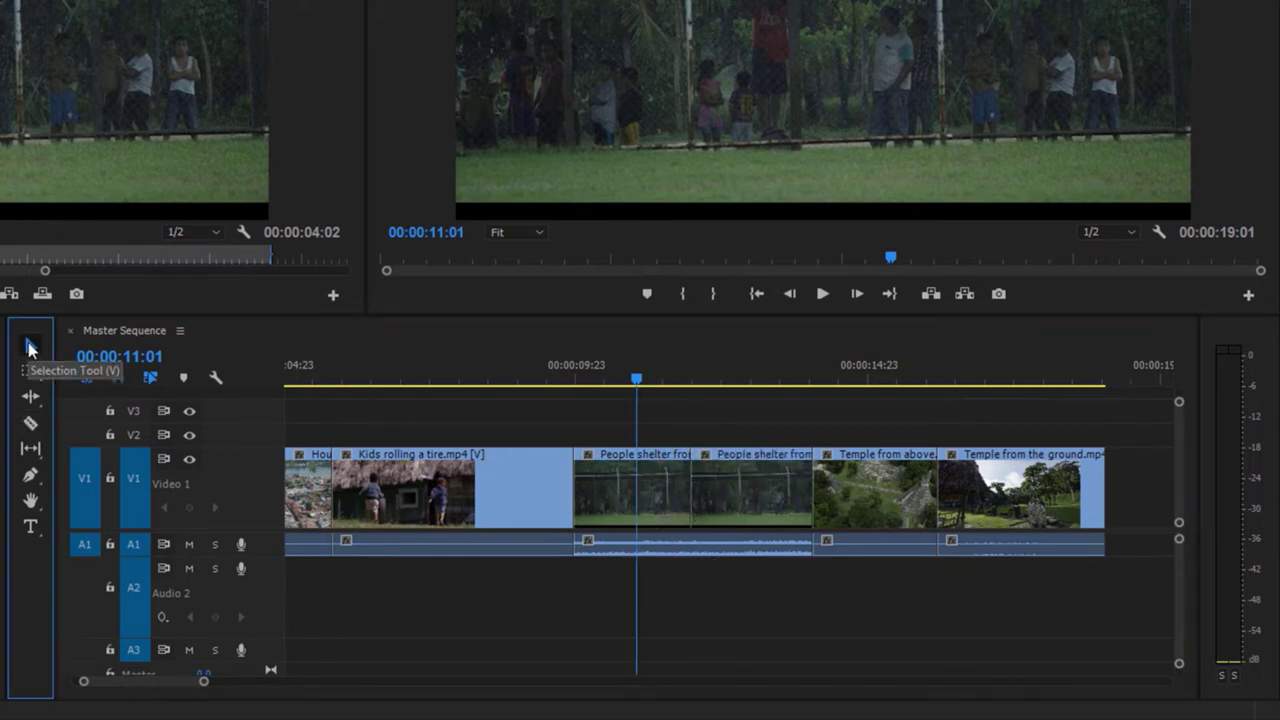
pyautogui.moveTo(617, 540); pyautogui.dragTo(380, 545)
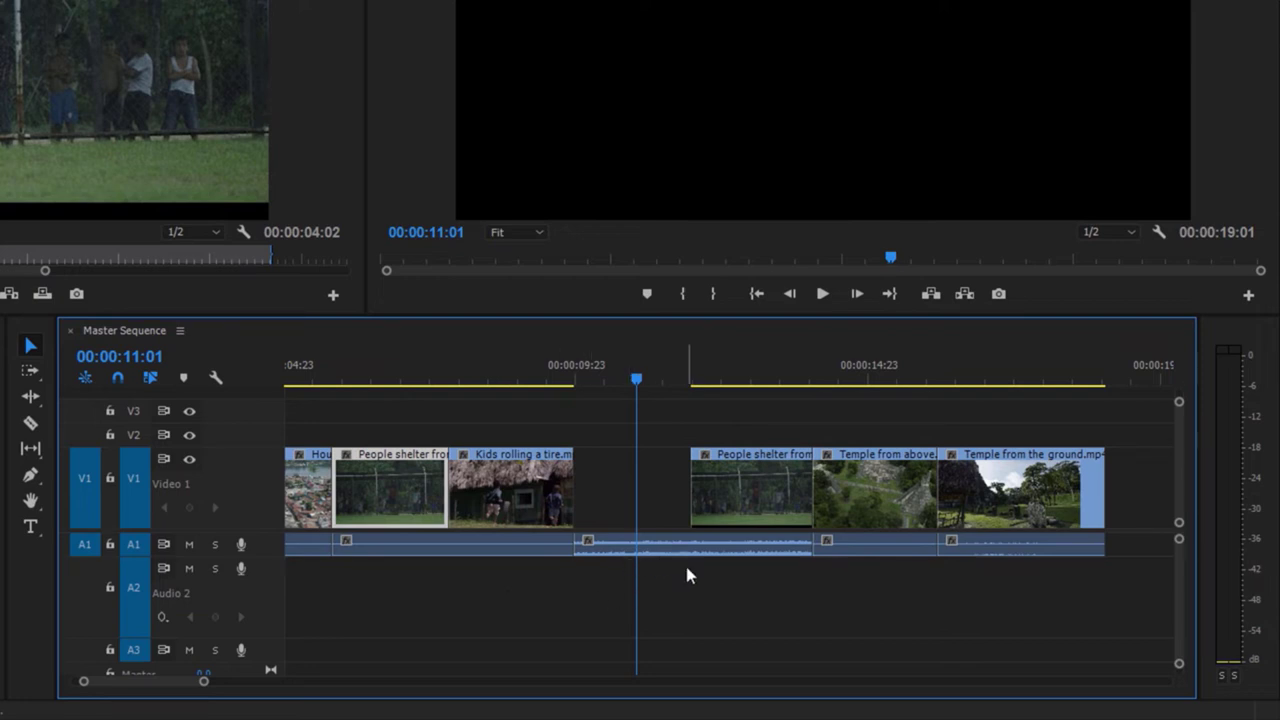
pyautogui.hotkey('ctrl', 'z')
pyautogui.hotkey('ctrl', 'z')
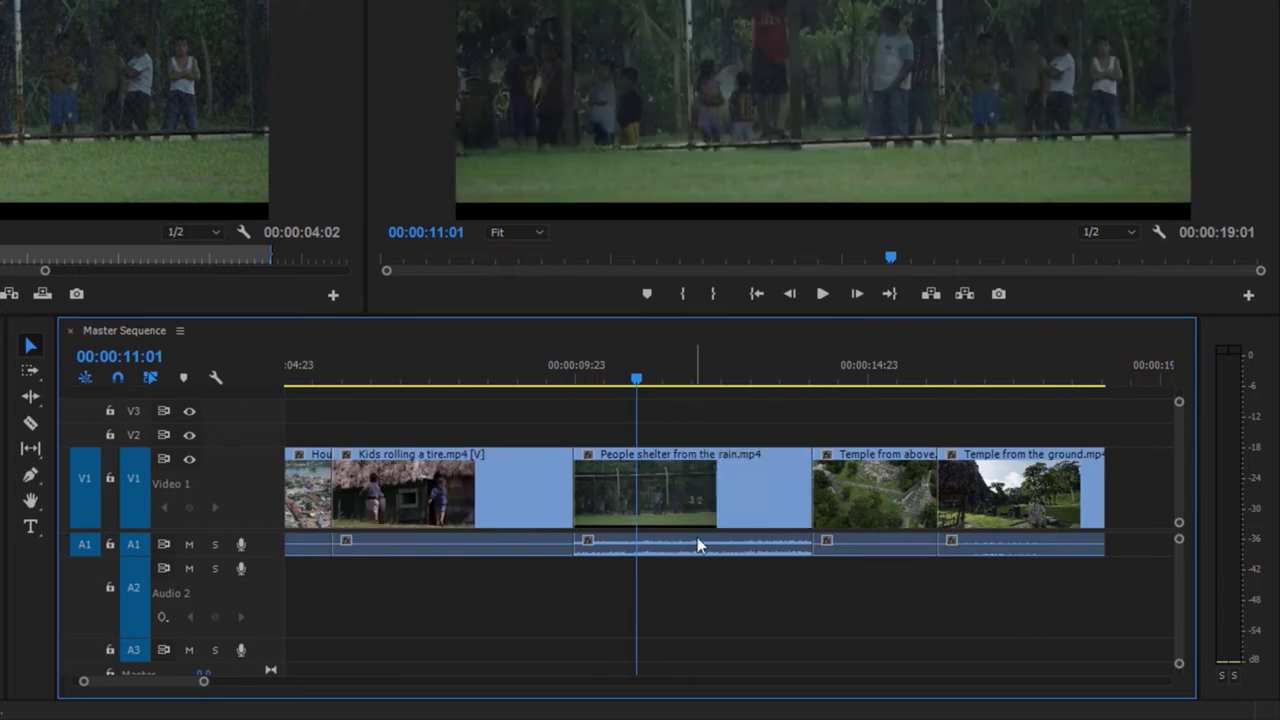
# Select the video and audio of the People shelter from the rain clip and link them again.
pyautogui.moveTo(712, 420); pyautogui.dragTo(737, 603)
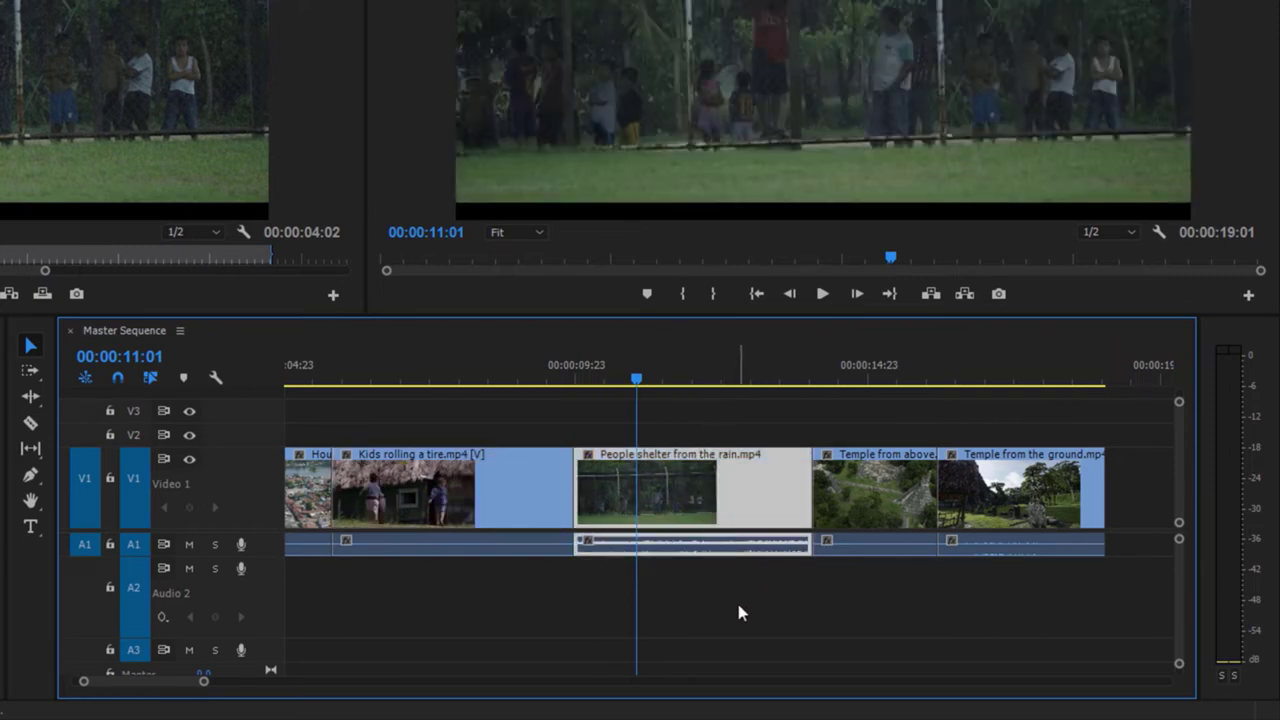
pyautogui.rightClick(748, 515)
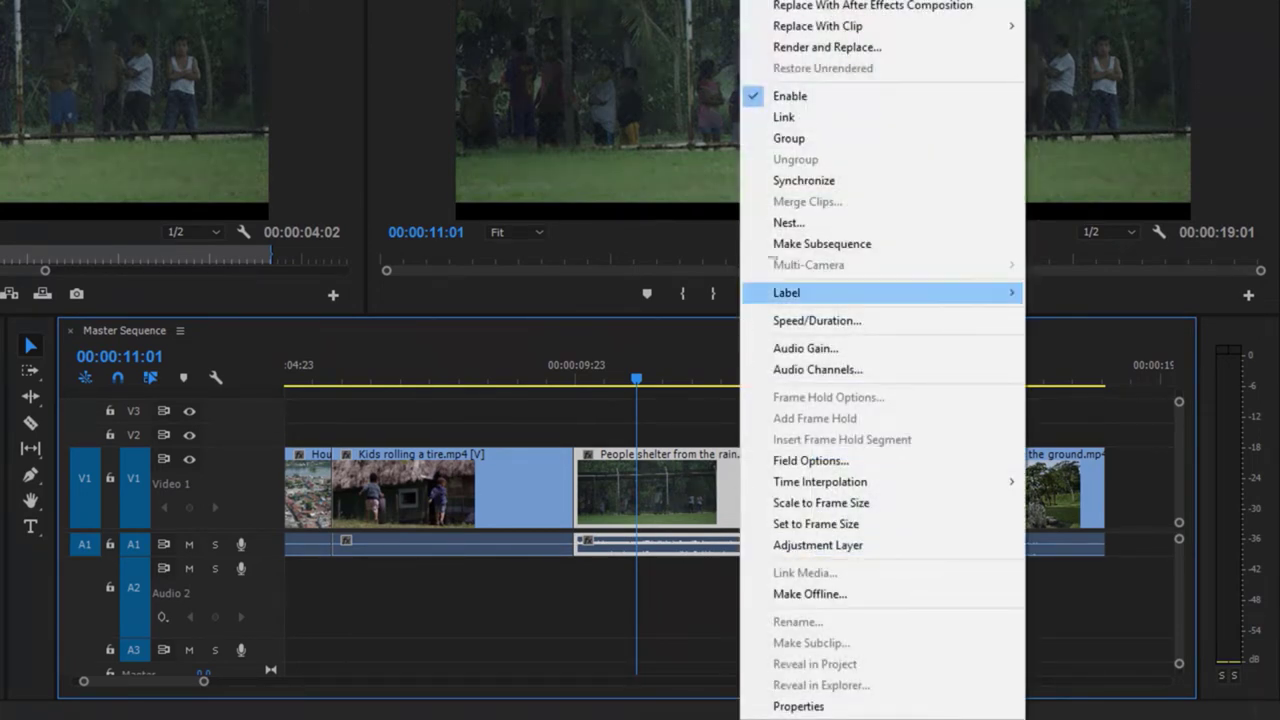
pyautogui.click(859, 119)
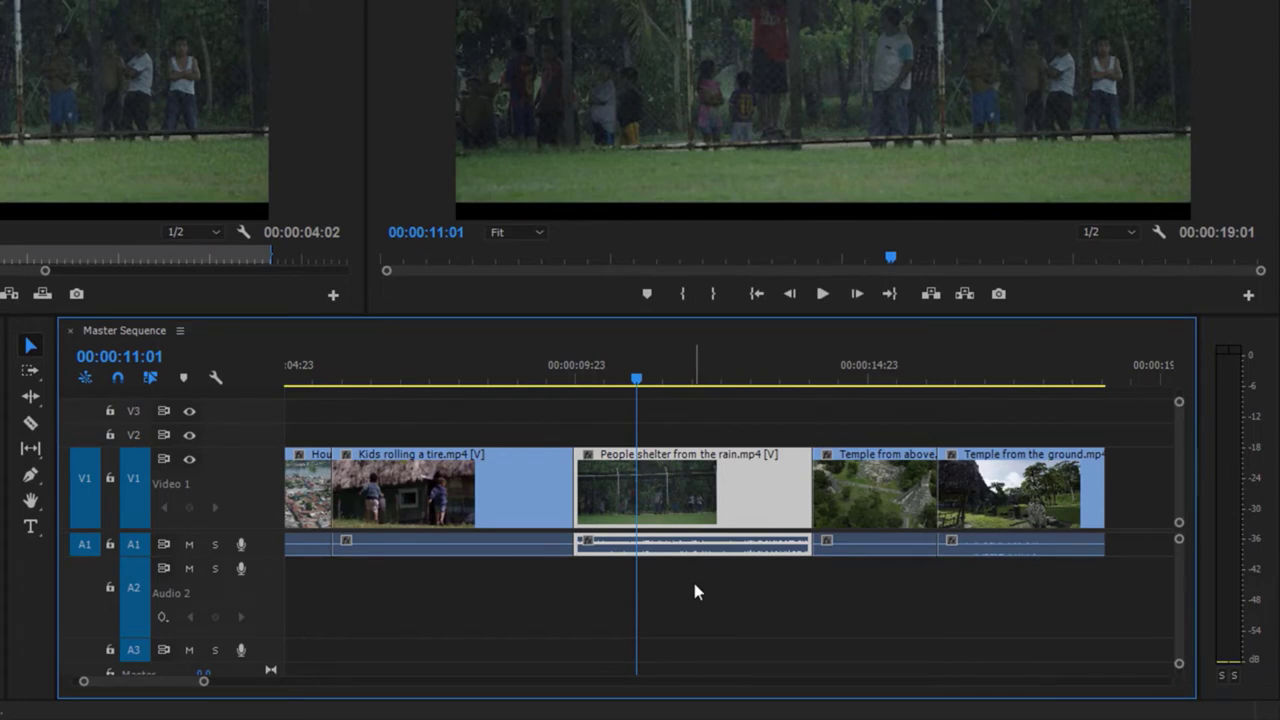
# Split the relinked People shelter clip with the Razor tool and move its first part with its audio over the start of Kids rolling a tire.
pyautogui.press('c')
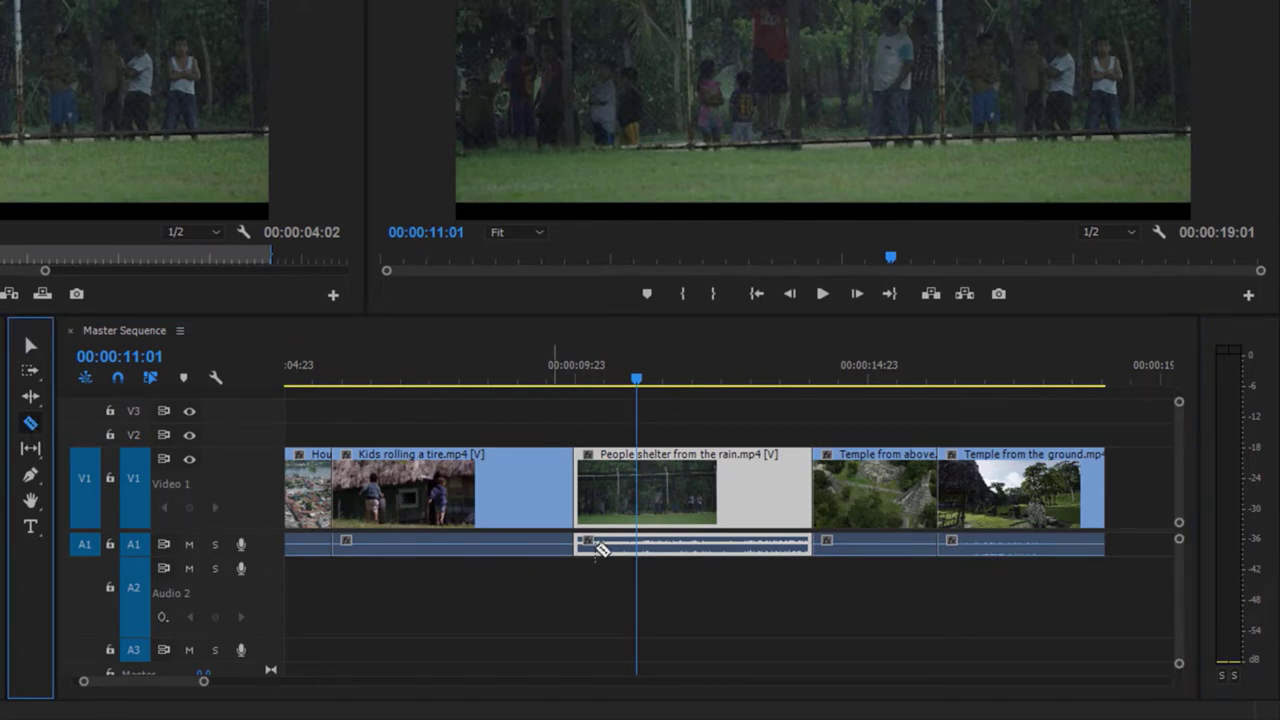
pyautogui.click(671, 495)
pyautogui.click(30, 345)
pyautogui.moveTo(615, 497); pyautogui.dragTo(385, 510)
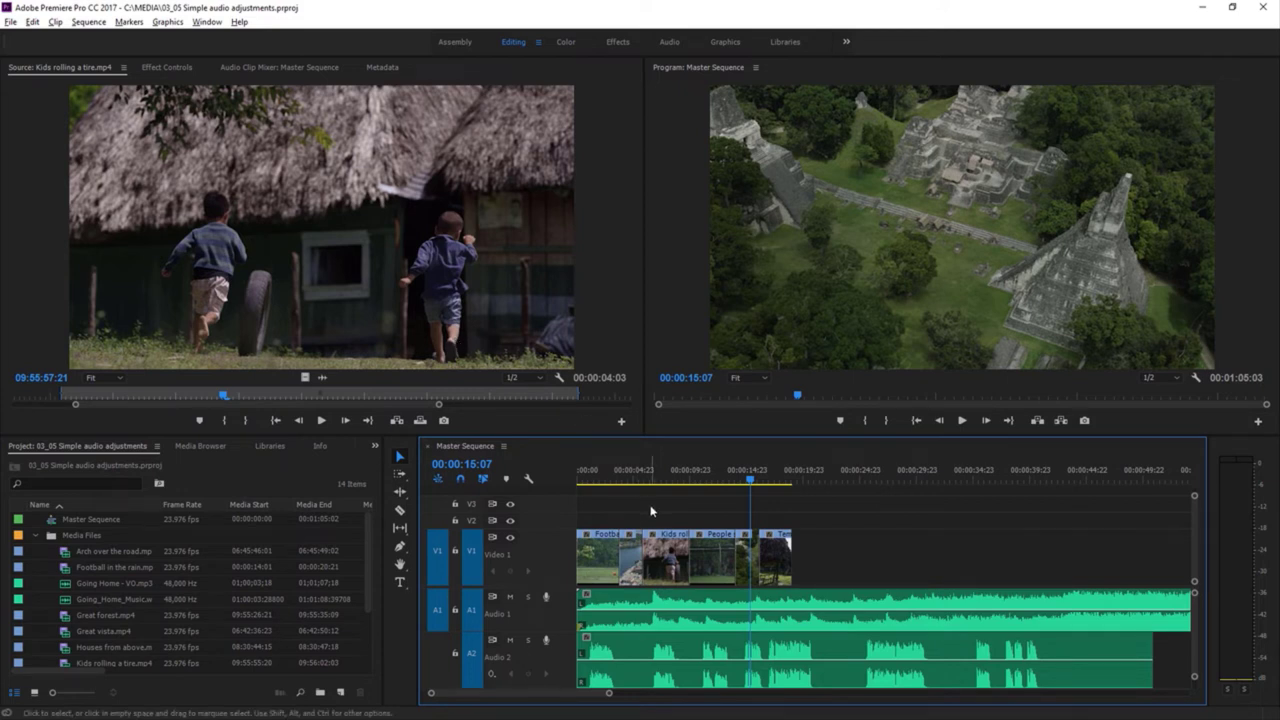
# Select the music clip on Audio 1 and the voice-over on Audio 2, and play the sequence from 00:00:05:00 to hear their balance.
pyautogui.click(641, 602)
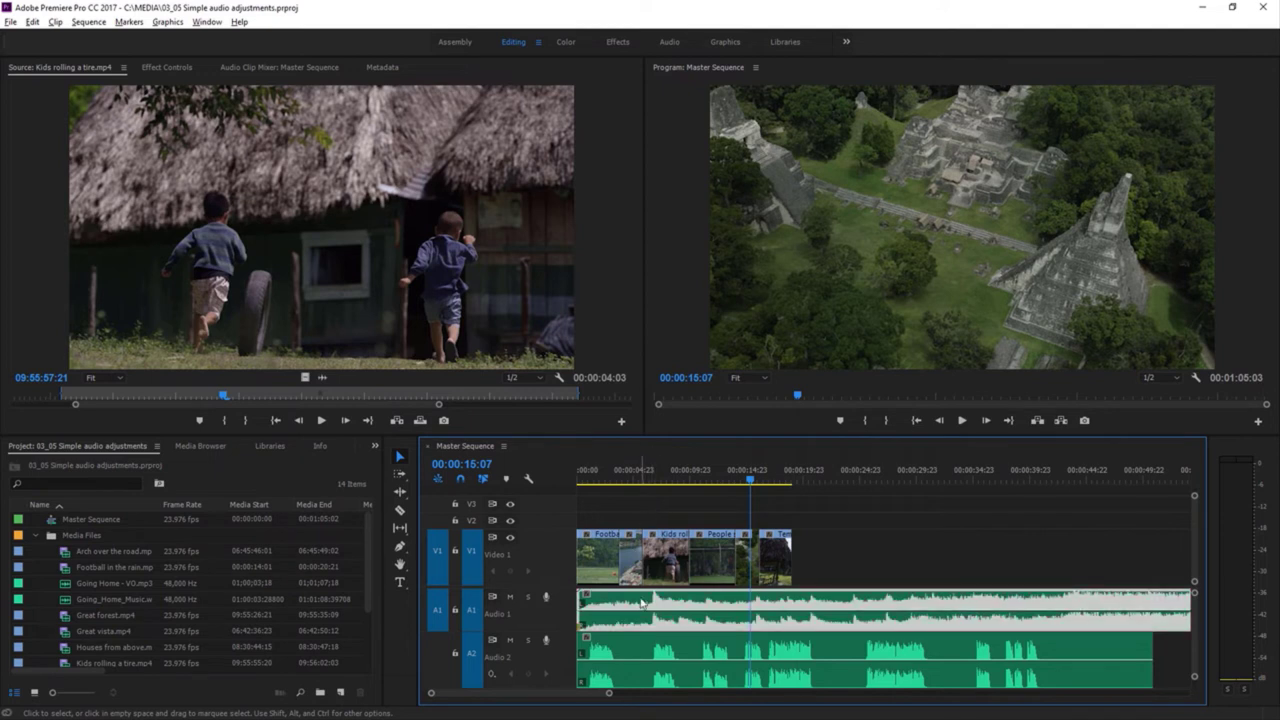
pyautogui.click(625, 652)
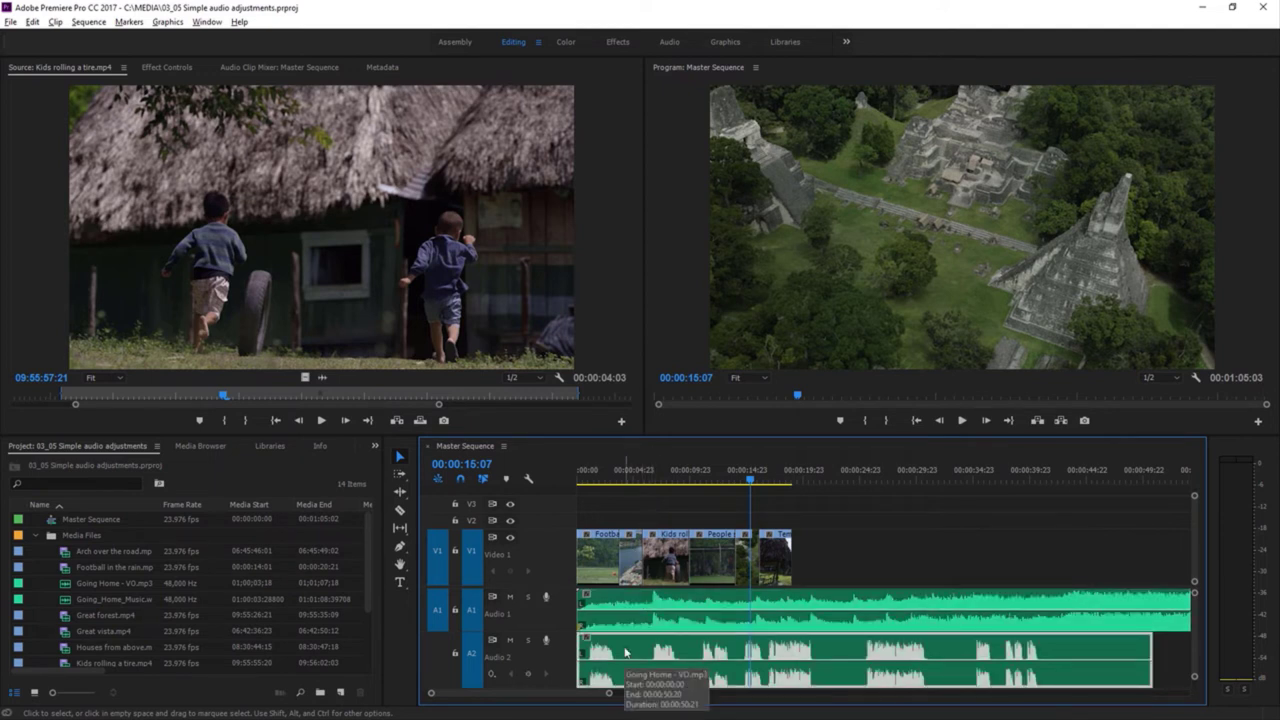
pyautogui.click(633, 470)
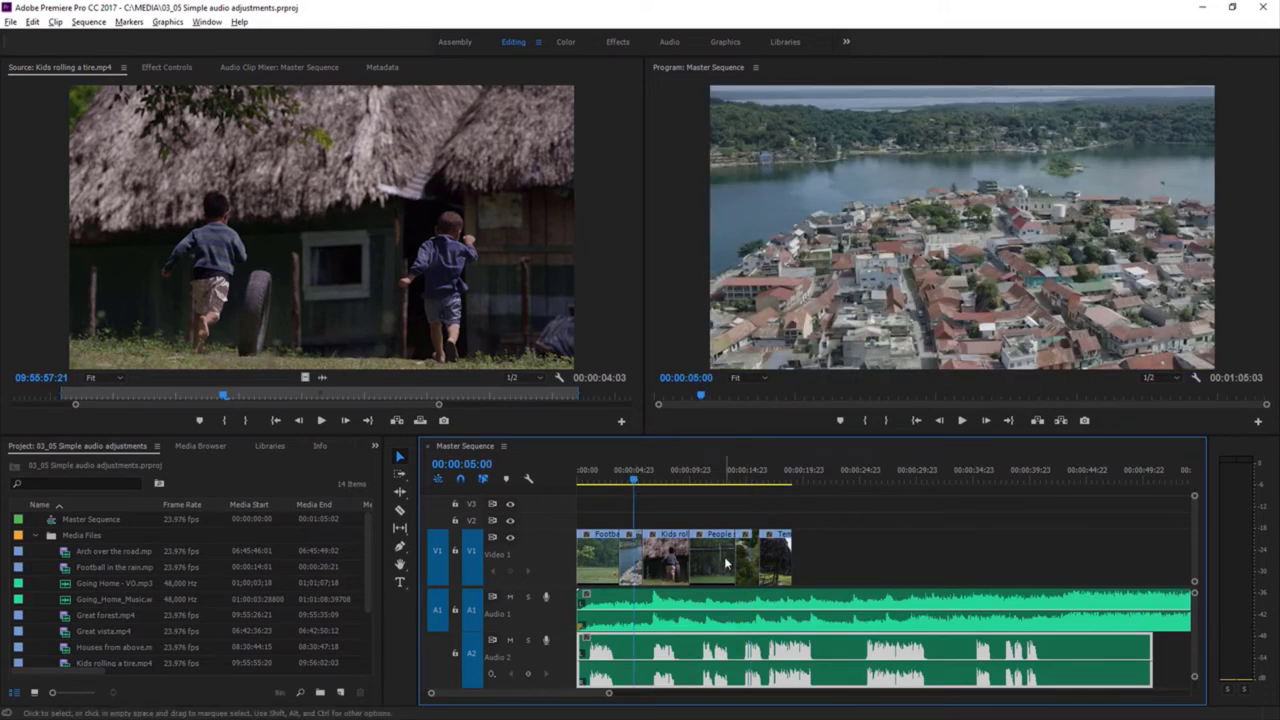
pyautogui.press('space')
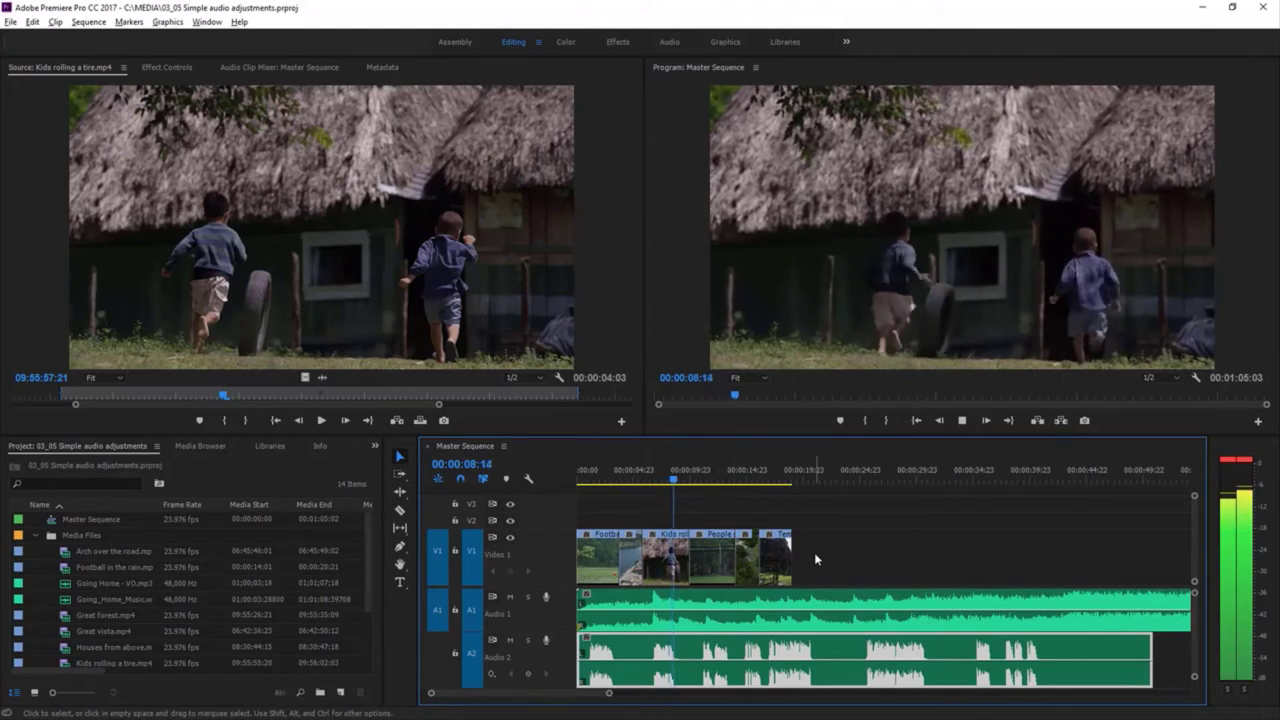
pyautogui.press('space')
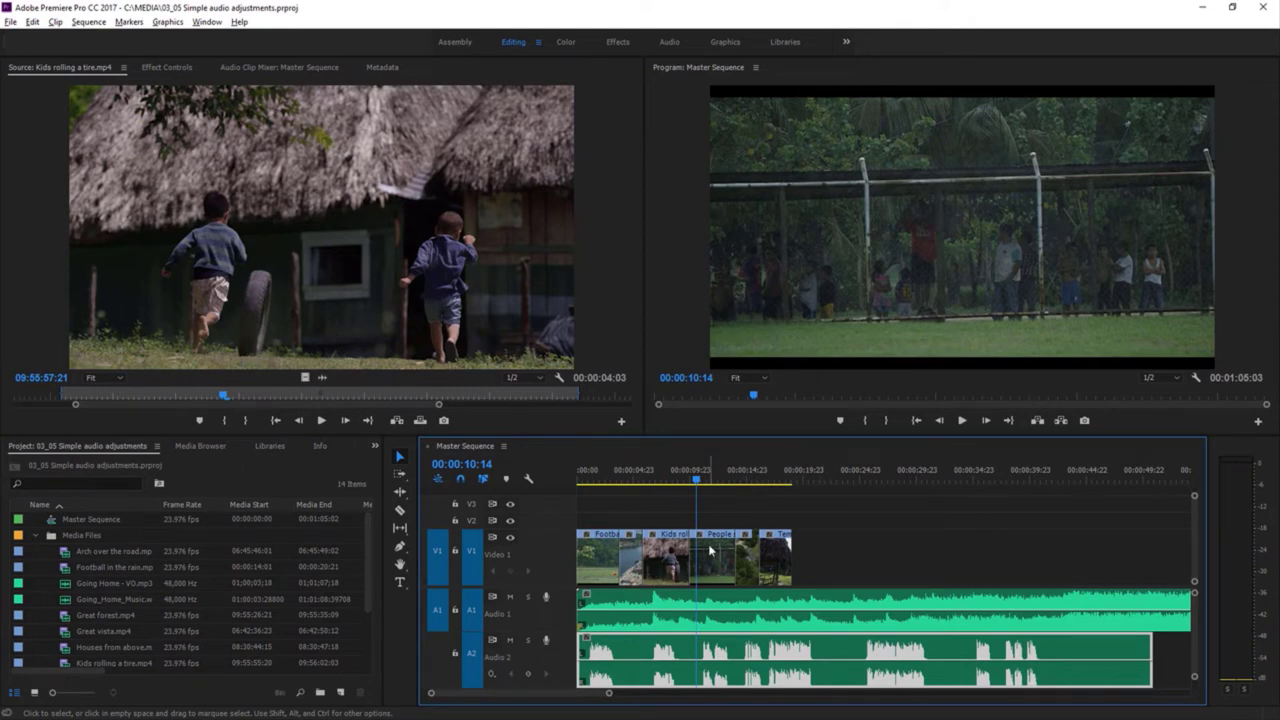
# Lower the Audio 1 music clip to -12.5 dB in the Audio Clip Mixer and play back the sequence to check the mix.
pyautogui.click(299, 68)
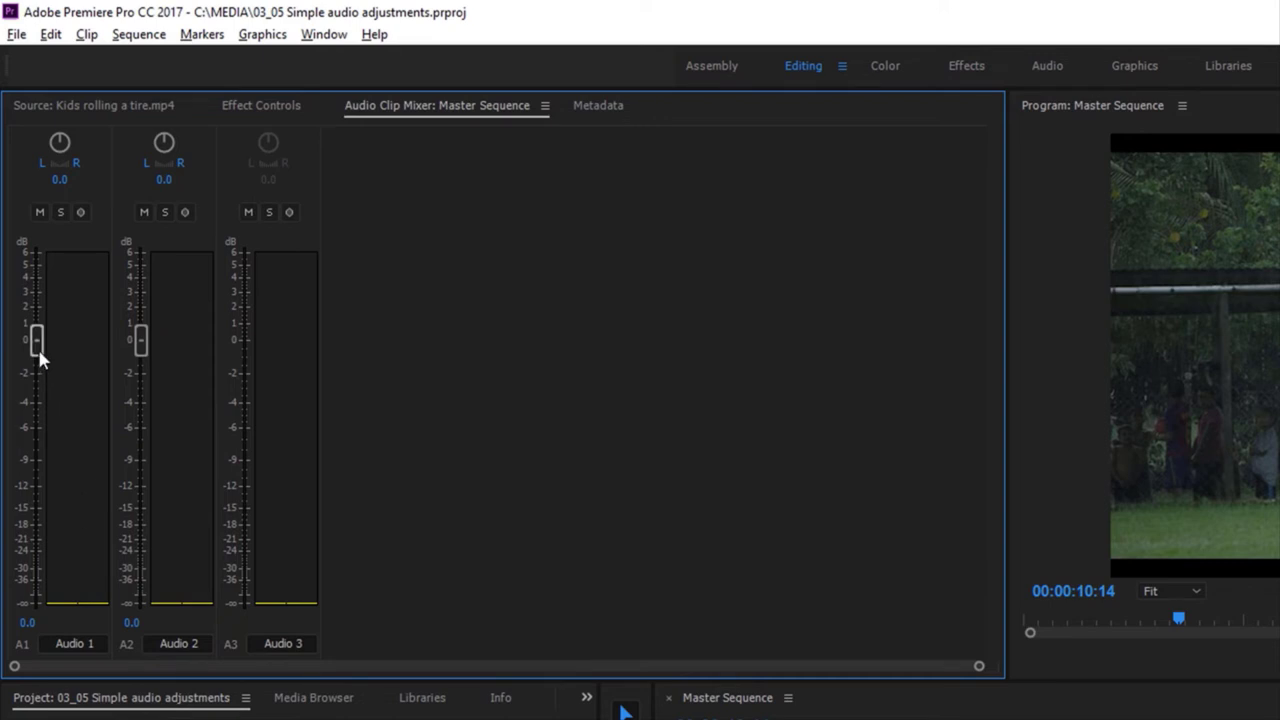
pyautogui.moveTo(36, 345); pyautogui.dragTo(37, 501)
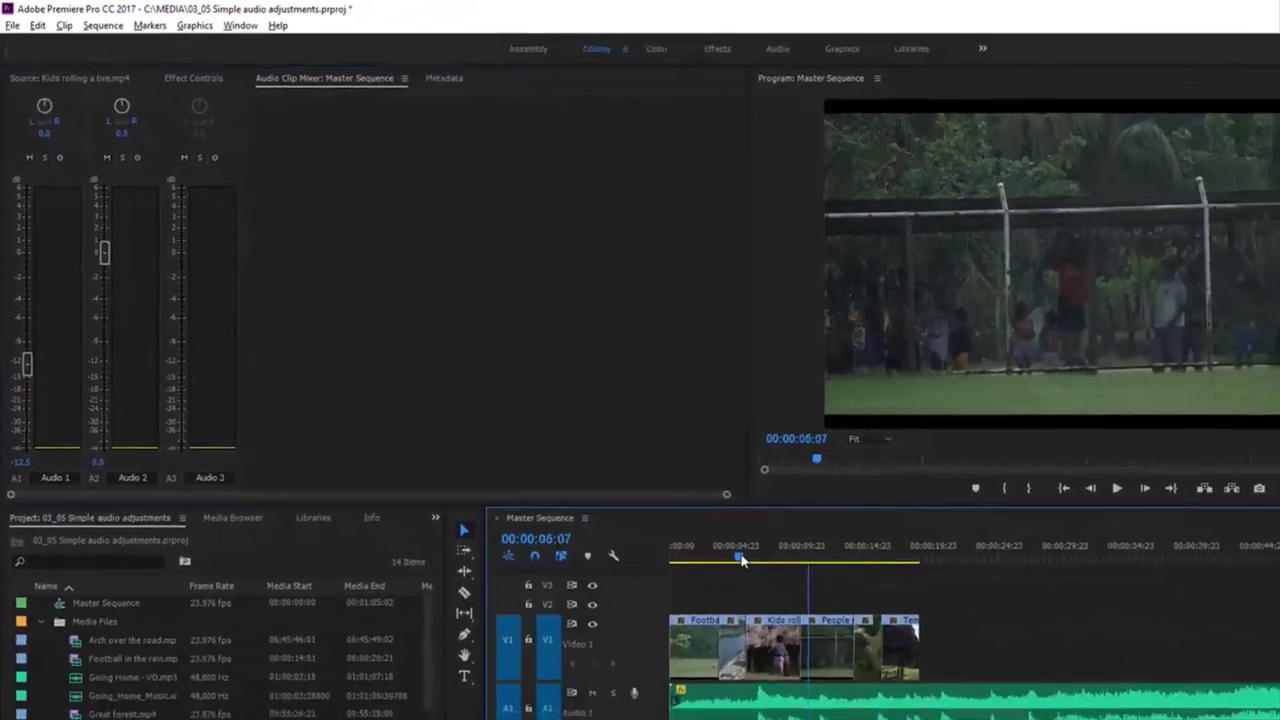
pyautogui.click(748, 566)
pyautogui.click(1126, 492)
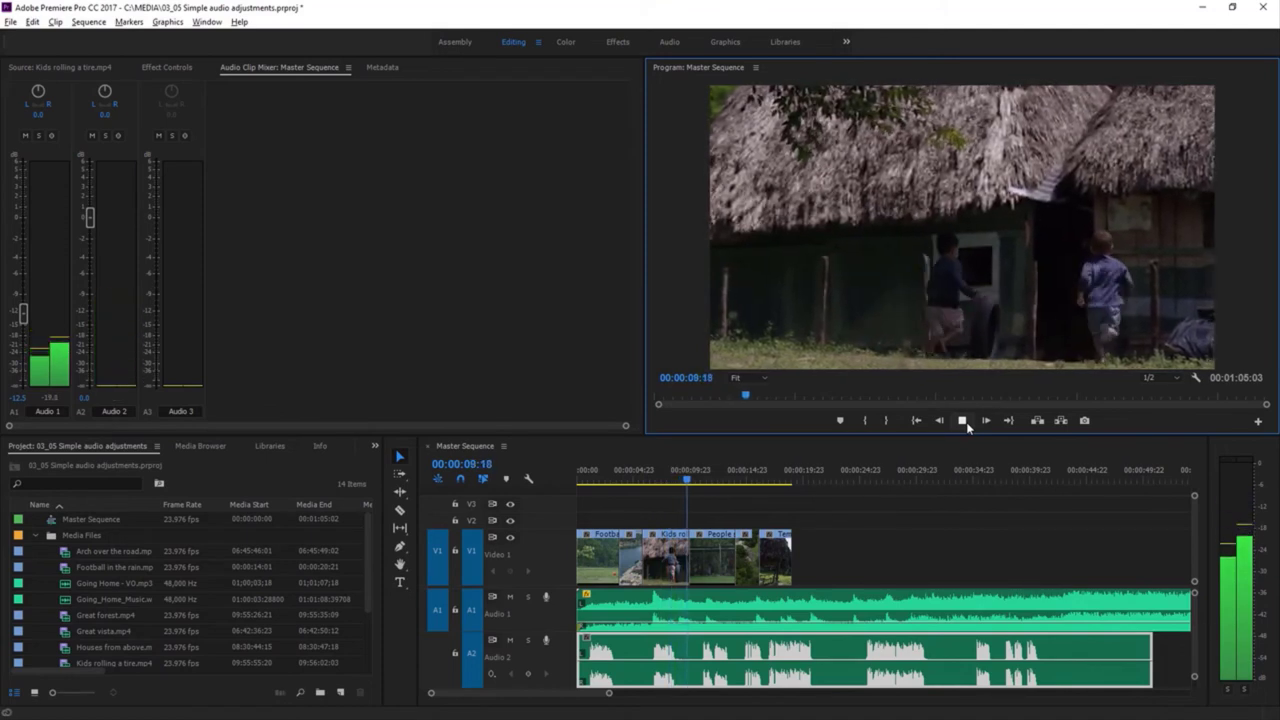
pyautogui.click(964, 422)
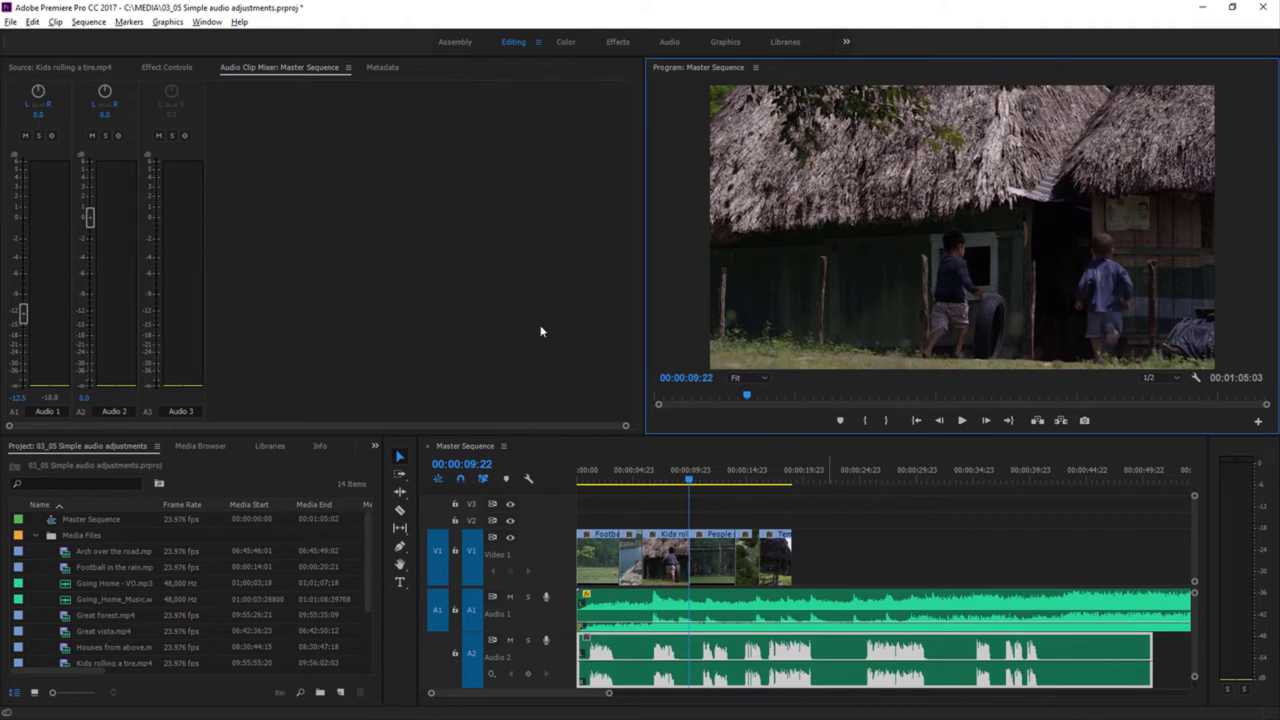
# Mute the Audio 1 track and unmute it again.
pyautogui.click(25, 135)
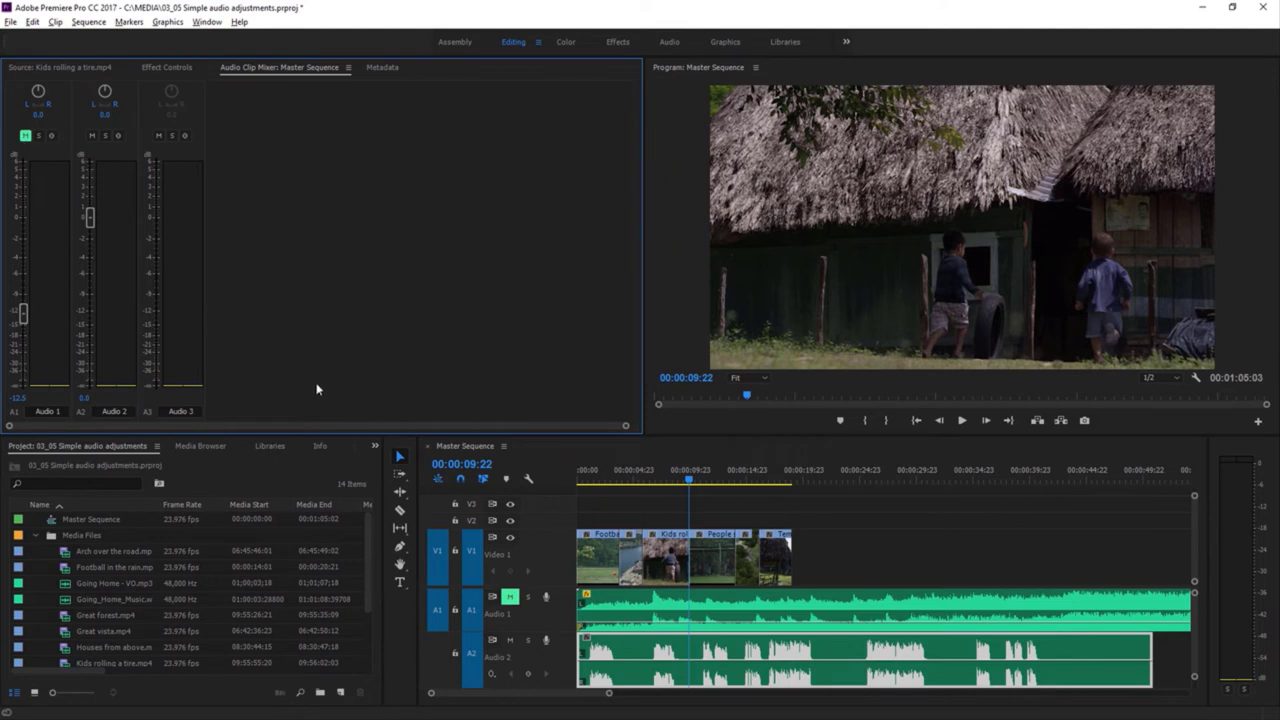
pyautogui.click(510, 597)
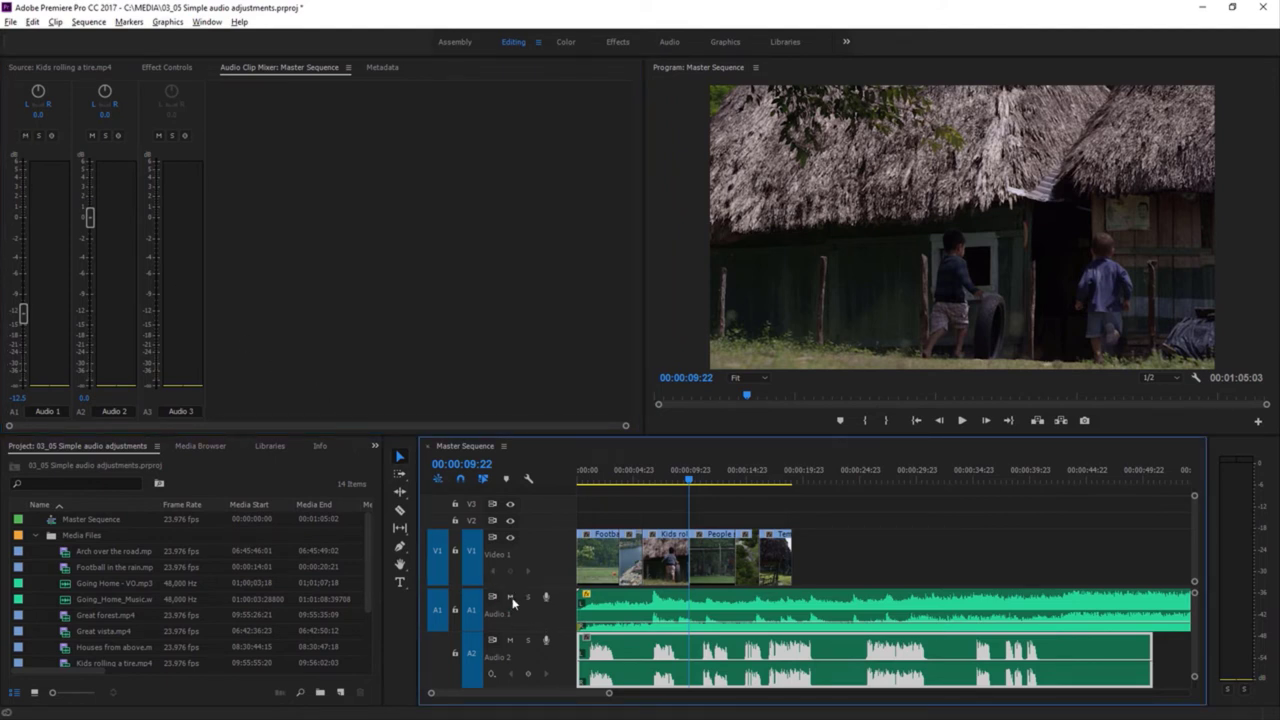
# Solo the Audio 2 track and play the sequence from about 00:00:05:00 to hear the voice-over centred and panned right to 55.6.
pyautogui.click(105, 137)
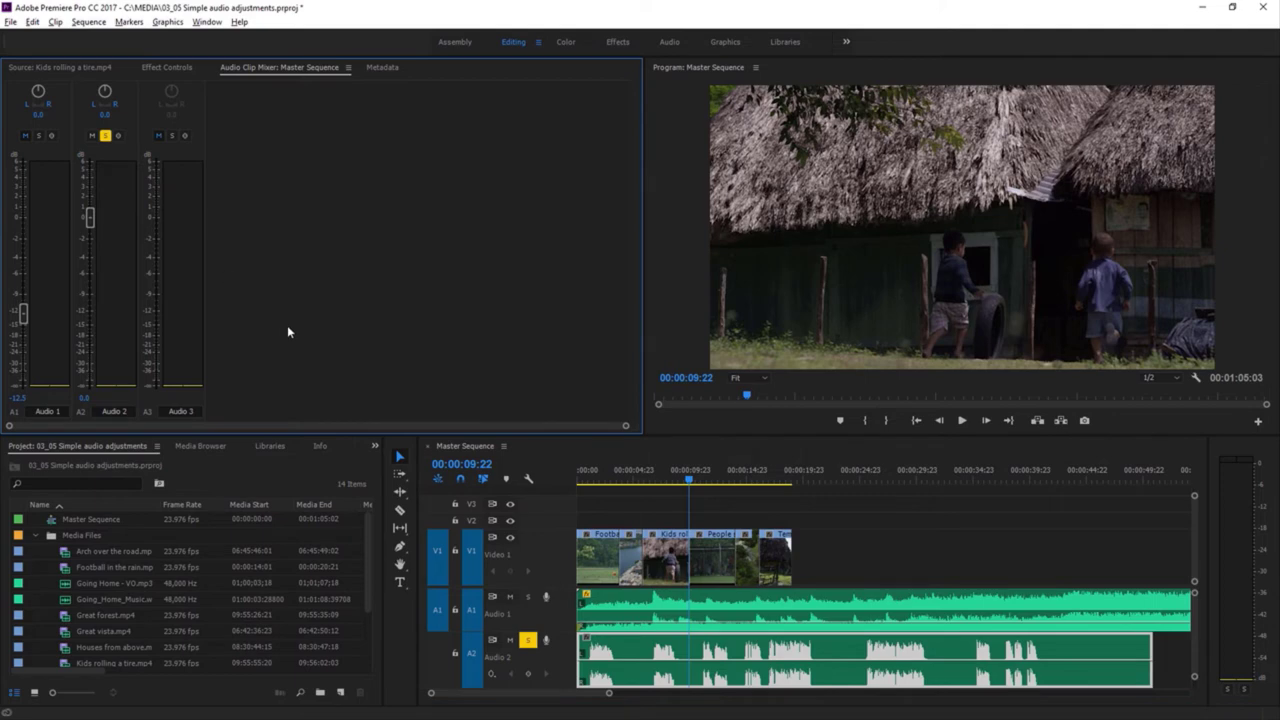
pyautogui.click(644, 481)
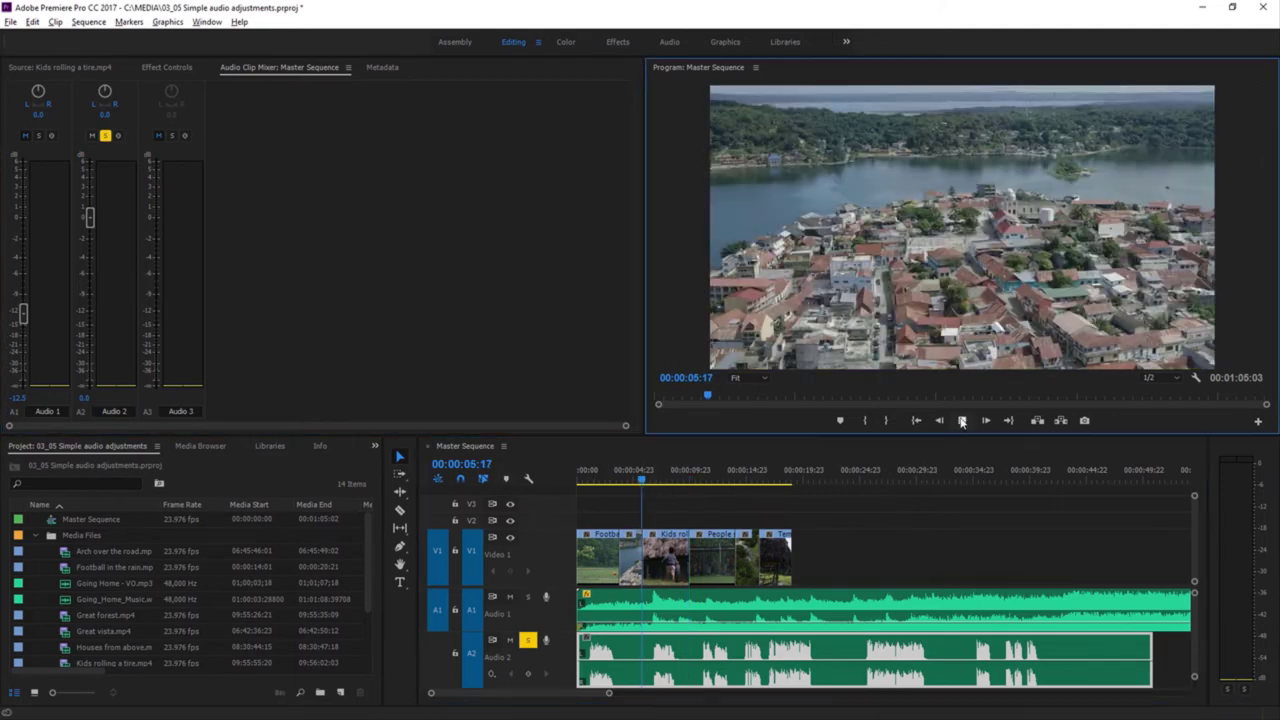
pyautogui.click(962, 421)
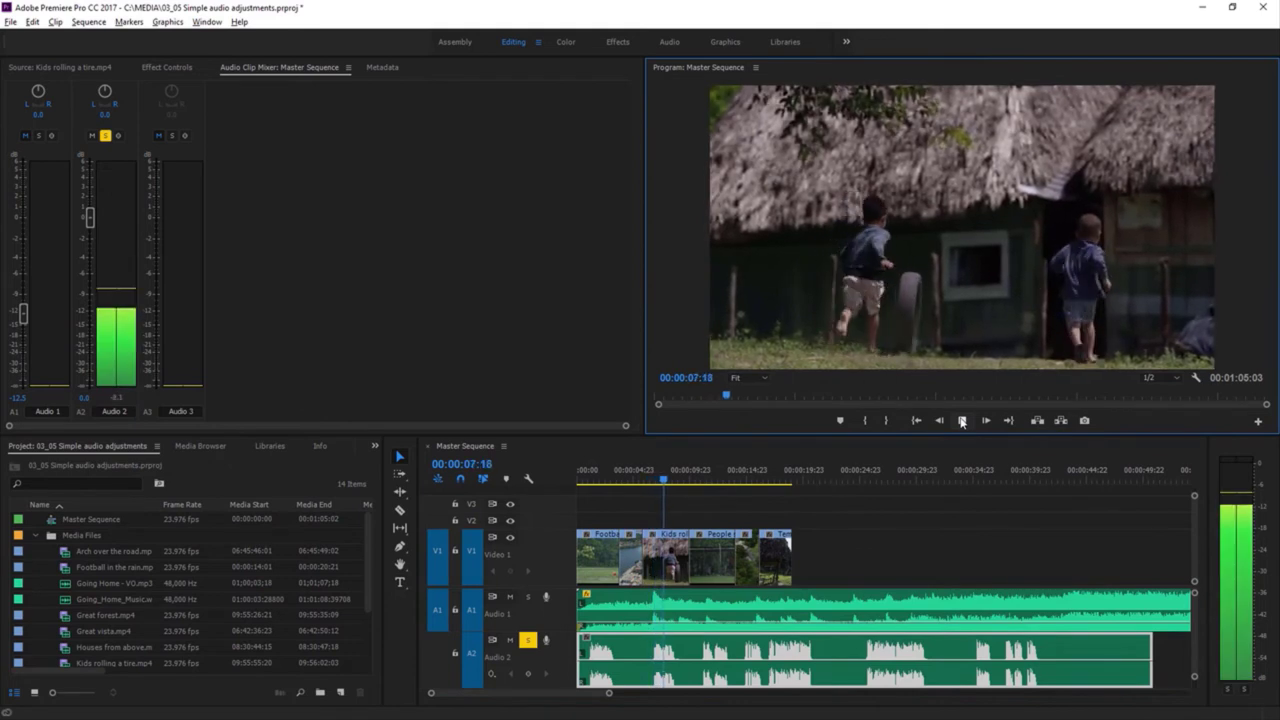
pyautogui.click(962, 421)
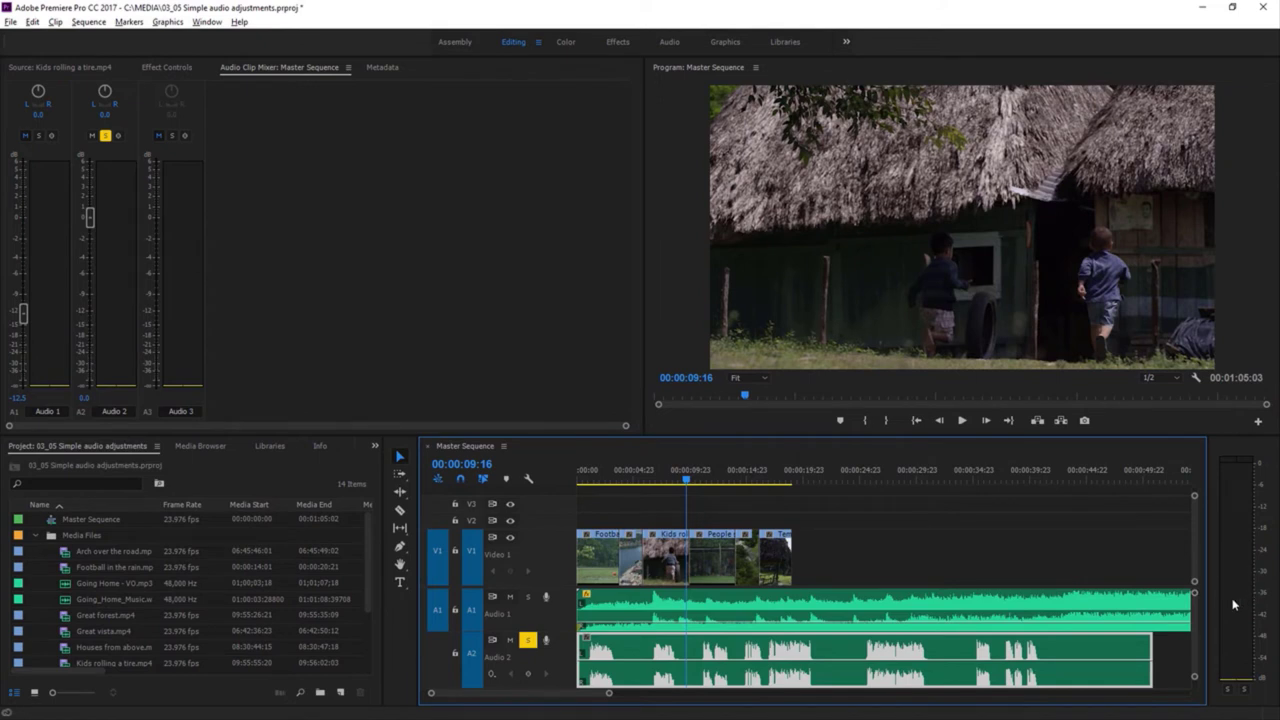
pyautogui.click(962, 421)
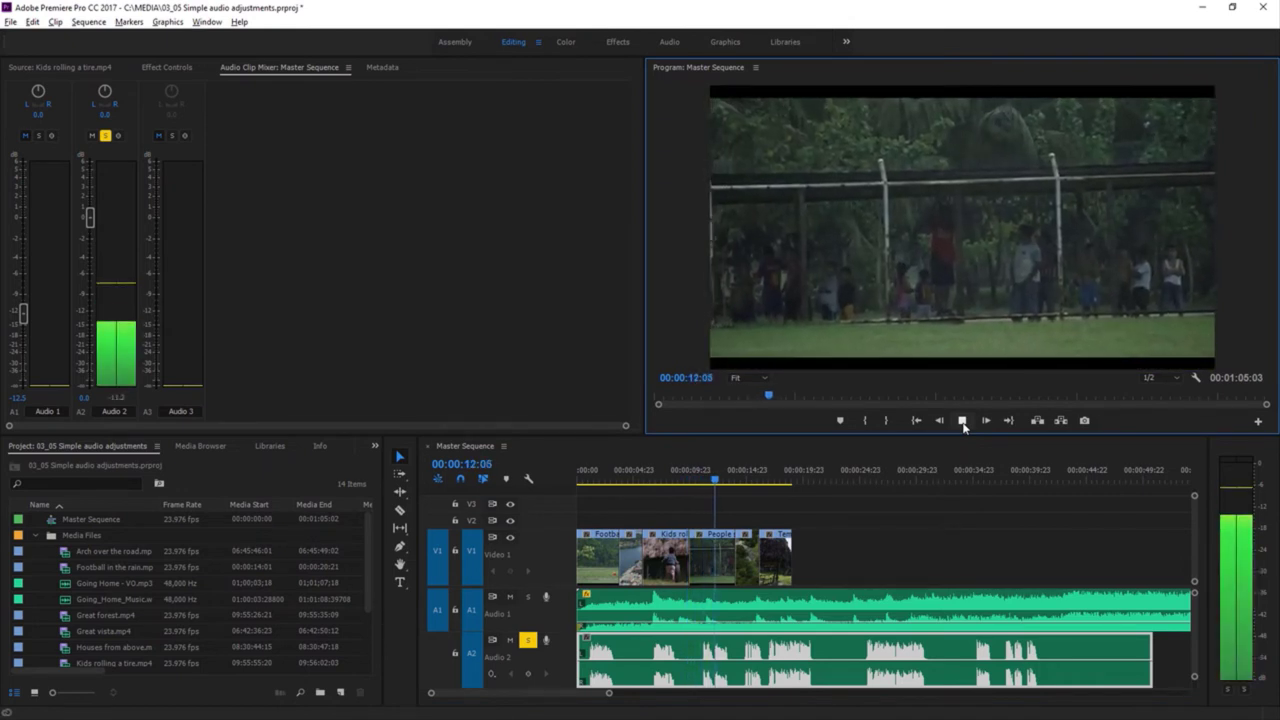
pyautogui.click(962, 421)
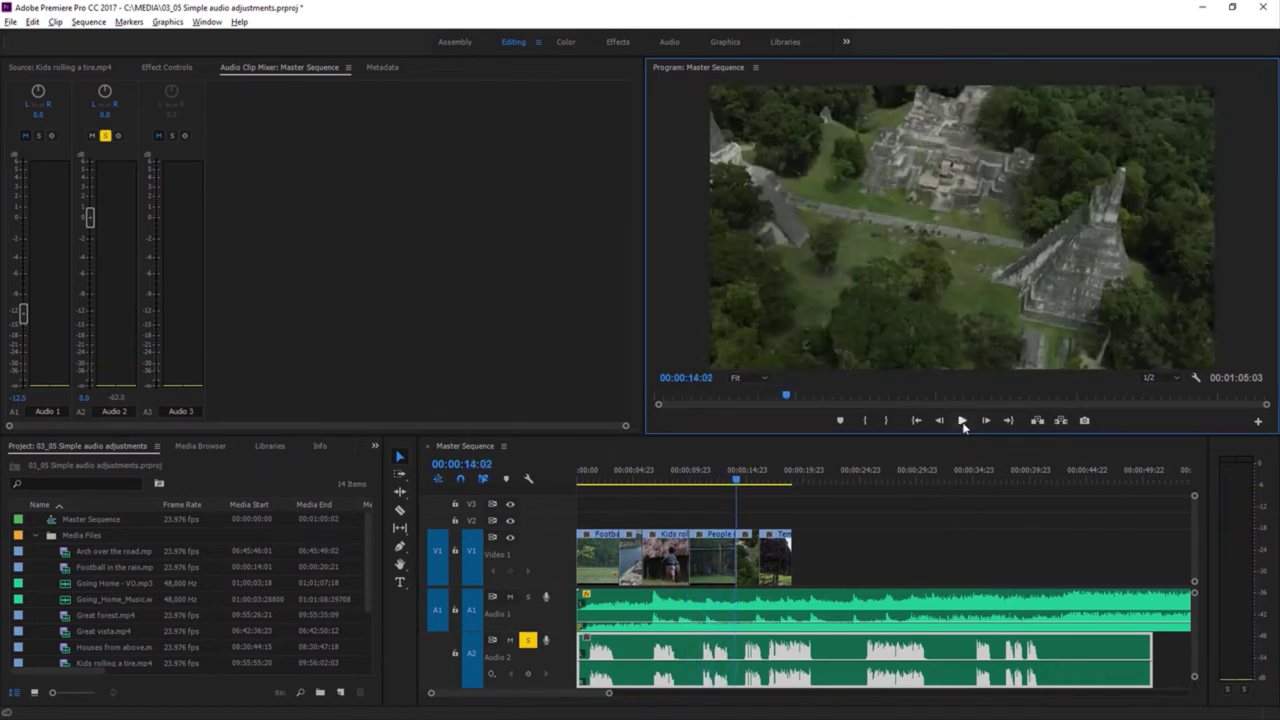
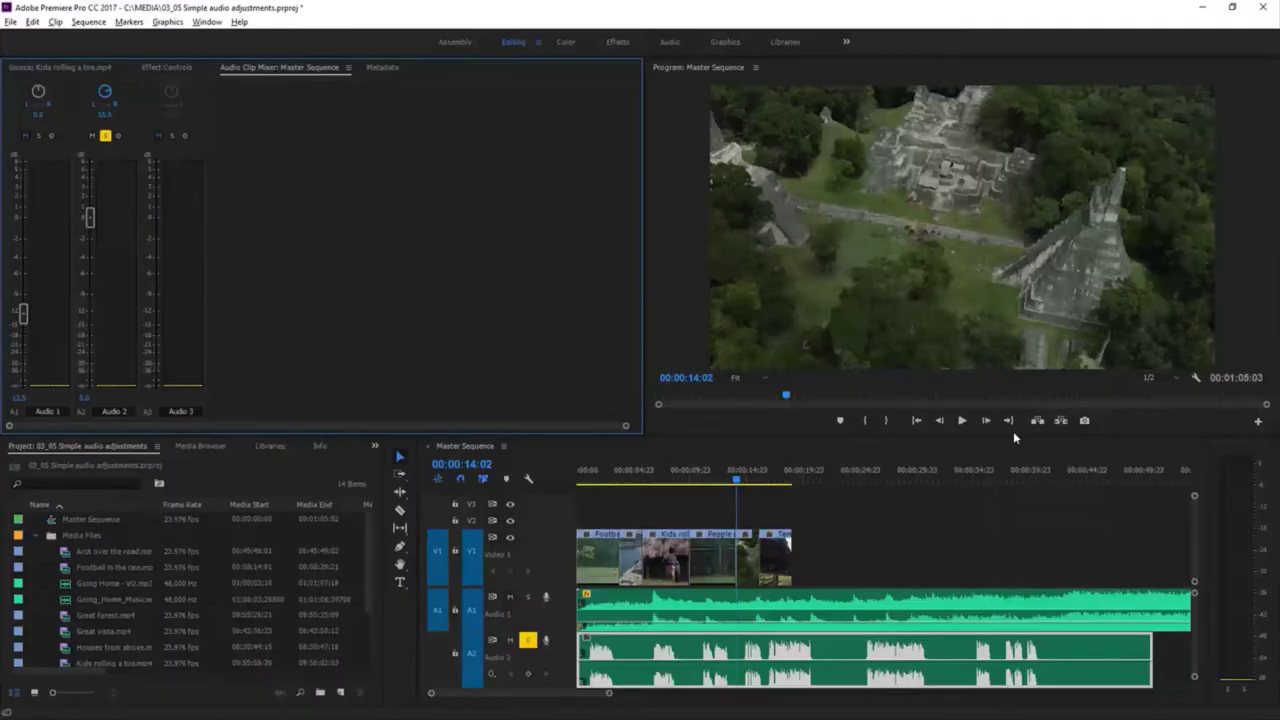
pyautogui.click(963, 421)
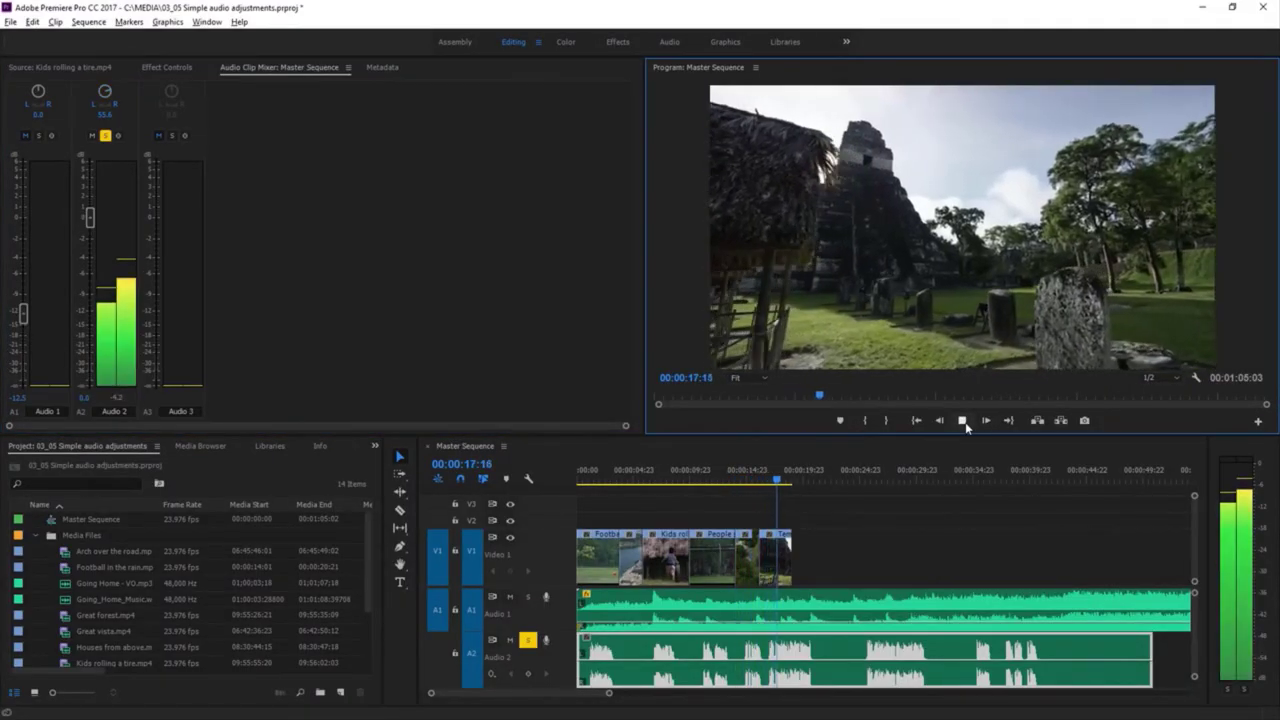
pyautogui.click(963, 421)
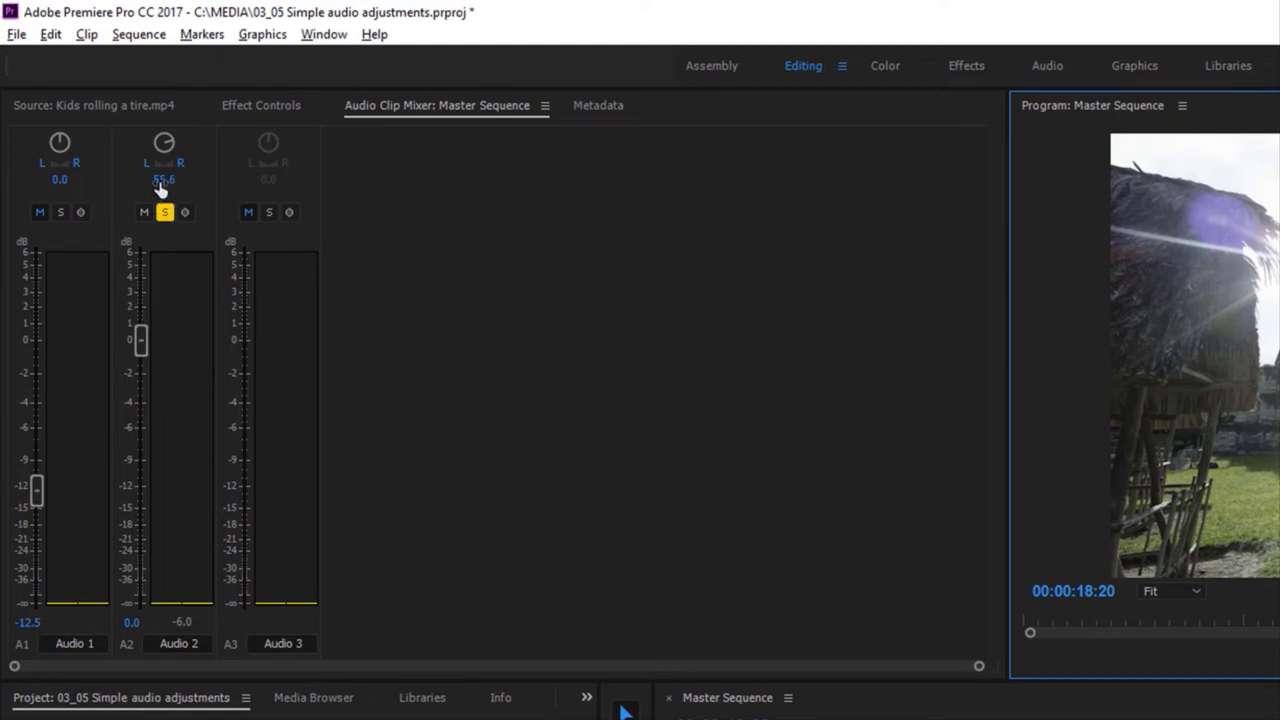
# Set the Audio 2 pan back to 0 and raise the Audio 1 music level slightly in the Audio Clip Mixer.
pyautogui.click(157, 183)
pyautogui.moveTo(157, 183); pyautogui.dragTo(110, 182)
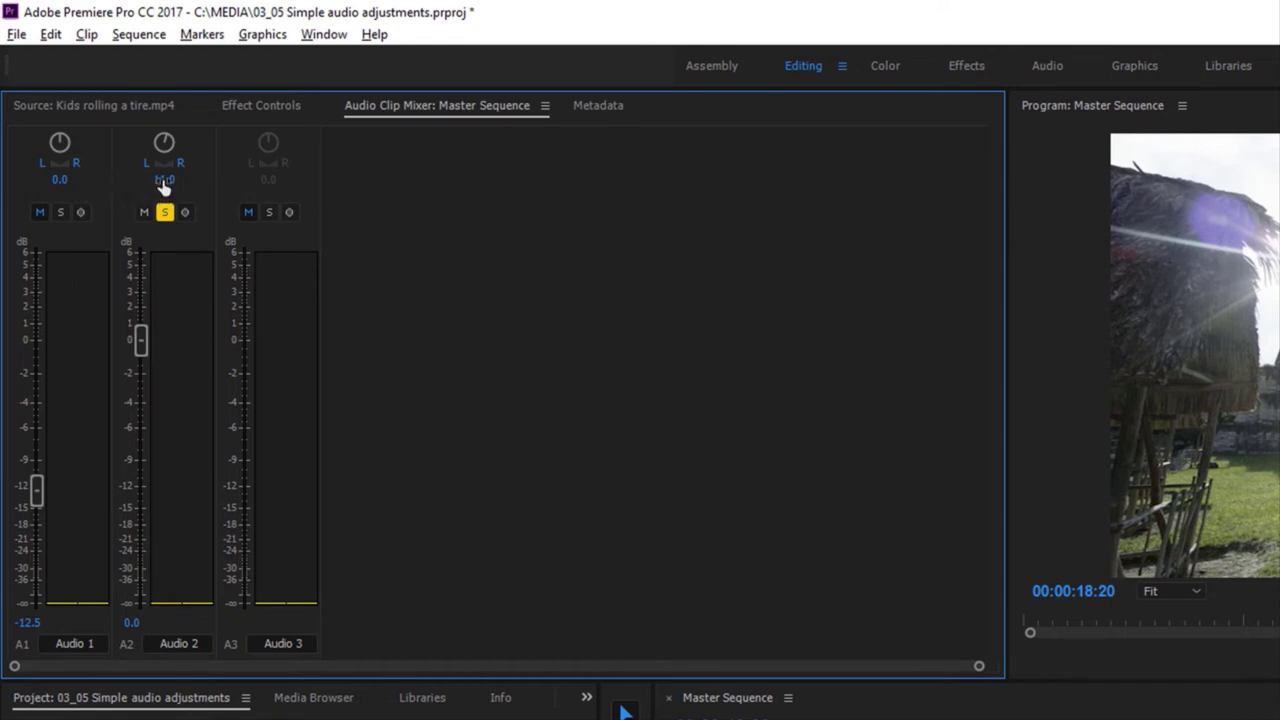
pyautogui.click(165, 186)
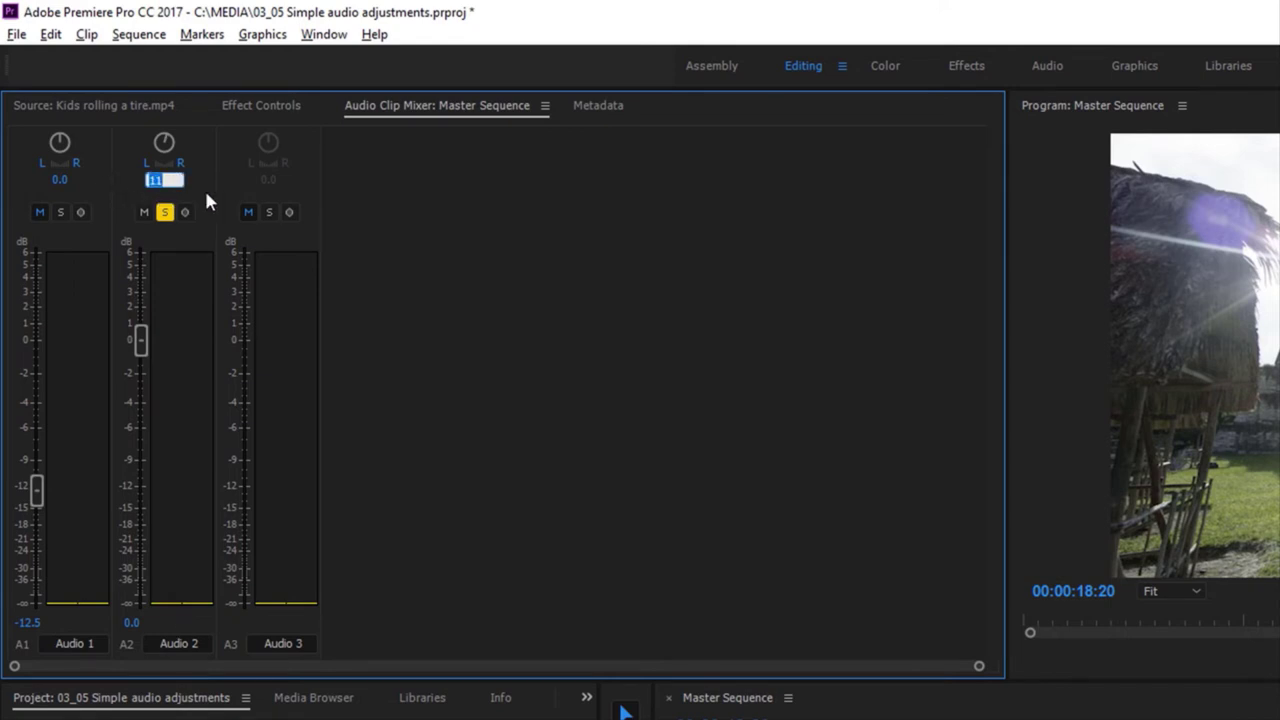
pyautogui.write('0')
pyautogui.press('Return')
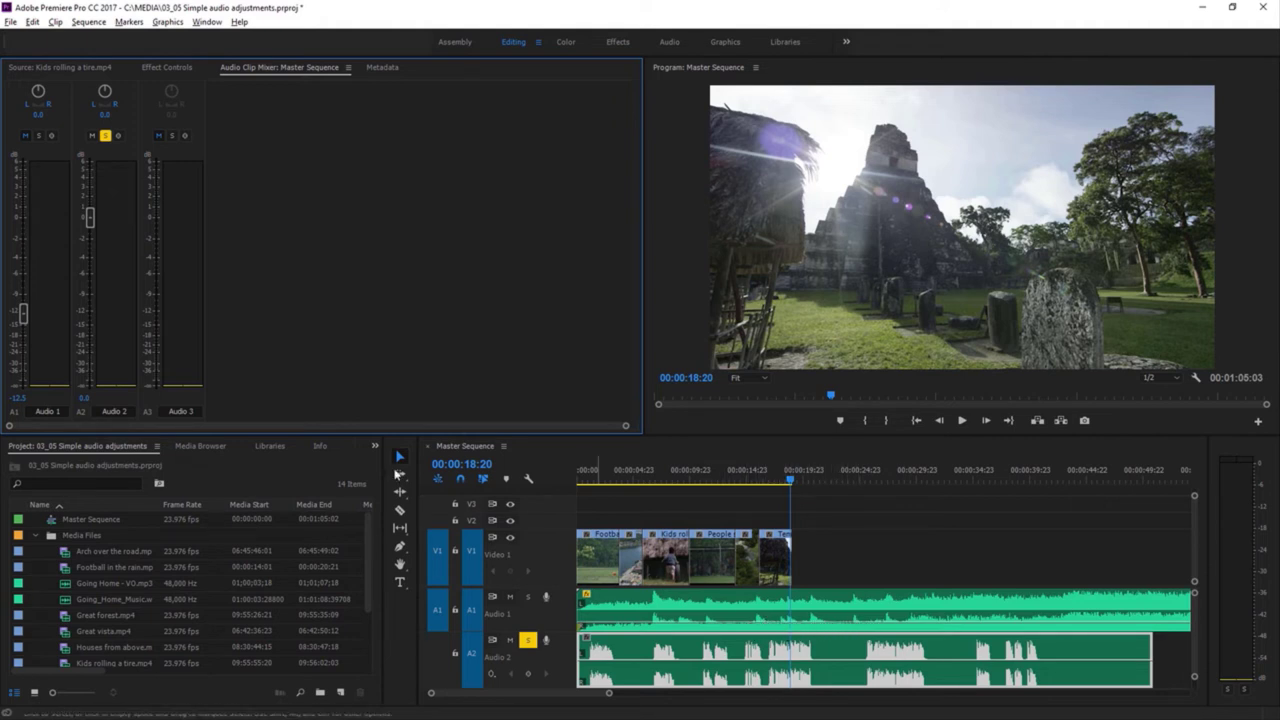
pyautogui.moveTo(23, 313); pyautogui.dragTo(23, 291)
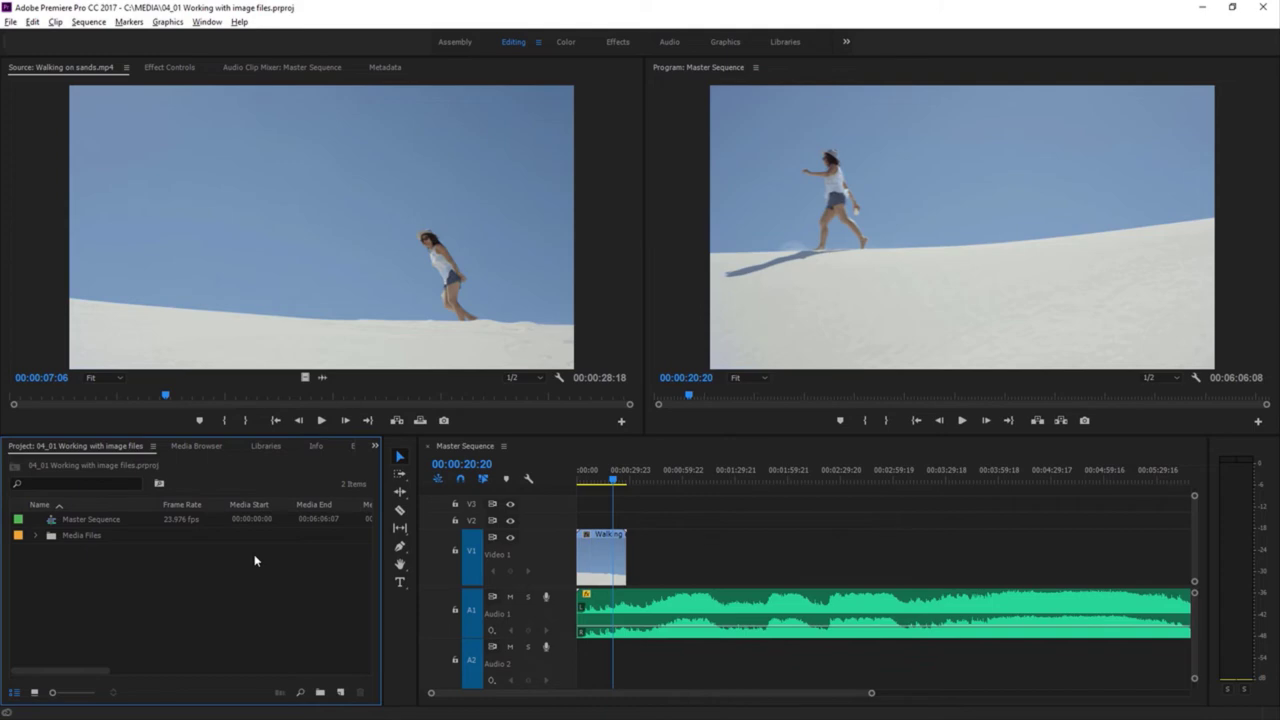
# Browse the disk to the Media Files folder, widening the folder tree, and open its 1280x720 Photos folder.
pyautogui.click(197, 445)
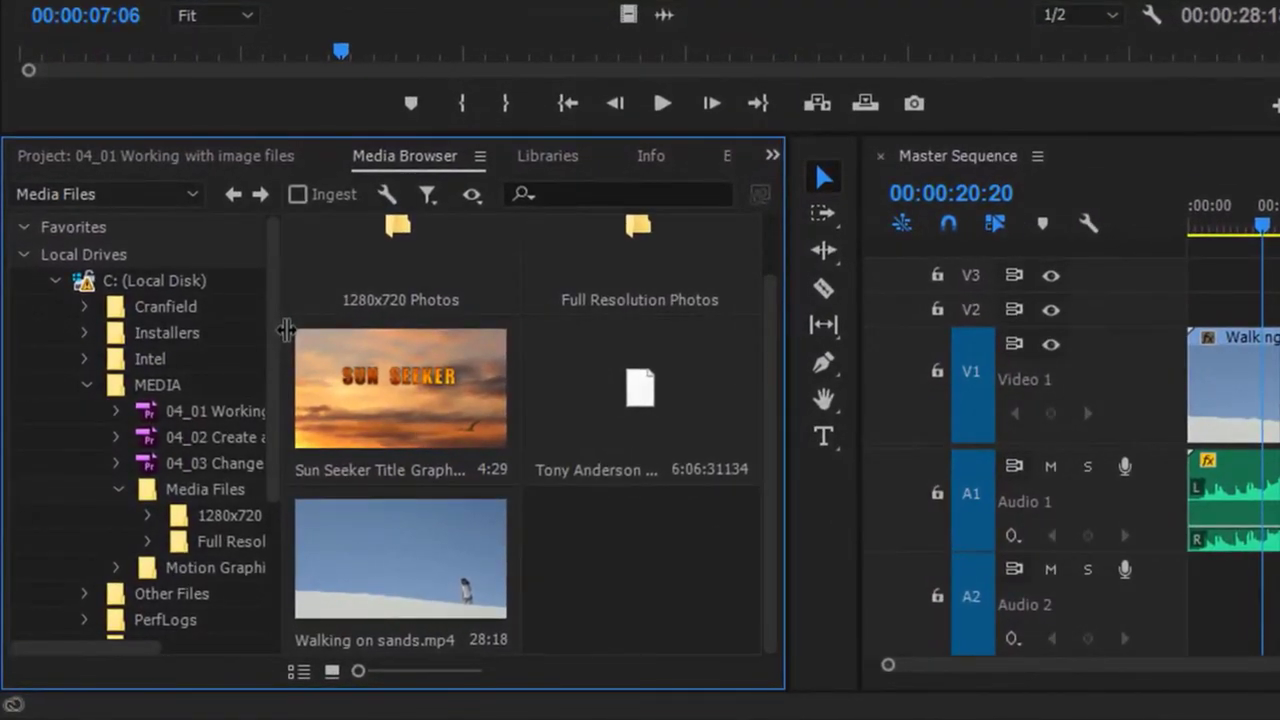
pyautogui.moveTo(286, 330); pyautogui.dragTo(314, 336)
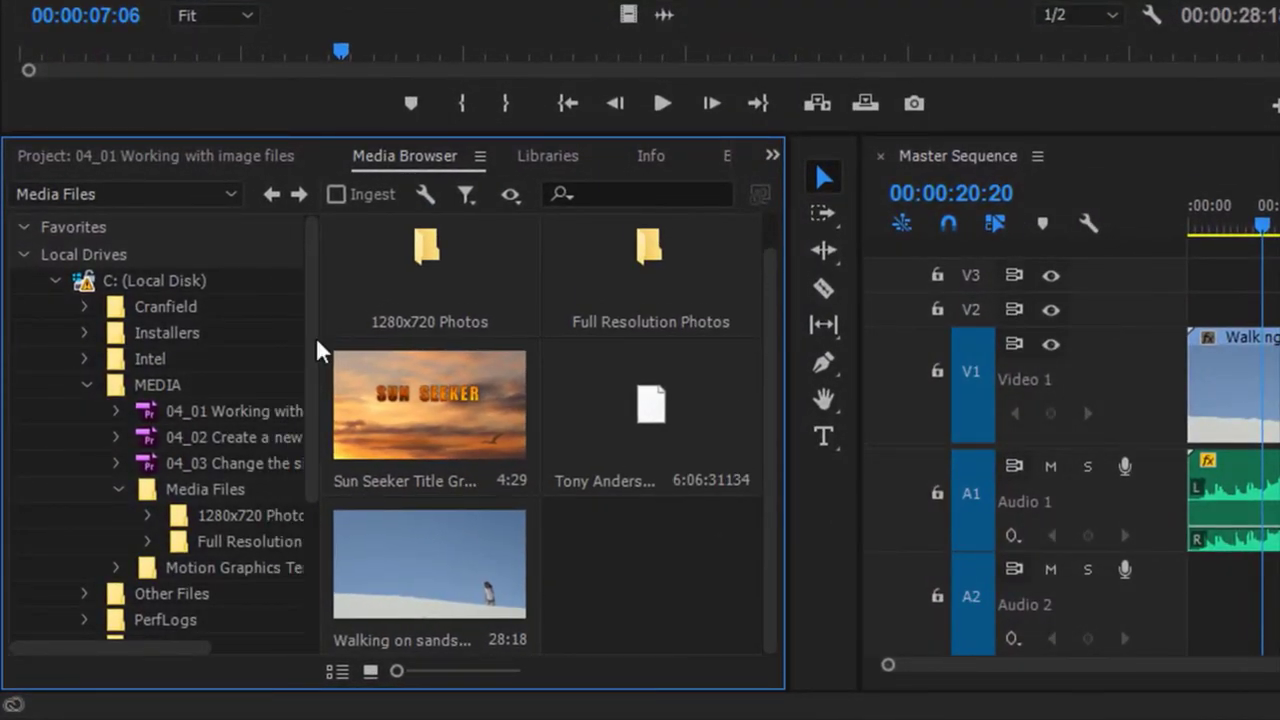
pyautogui.click(150, 497)
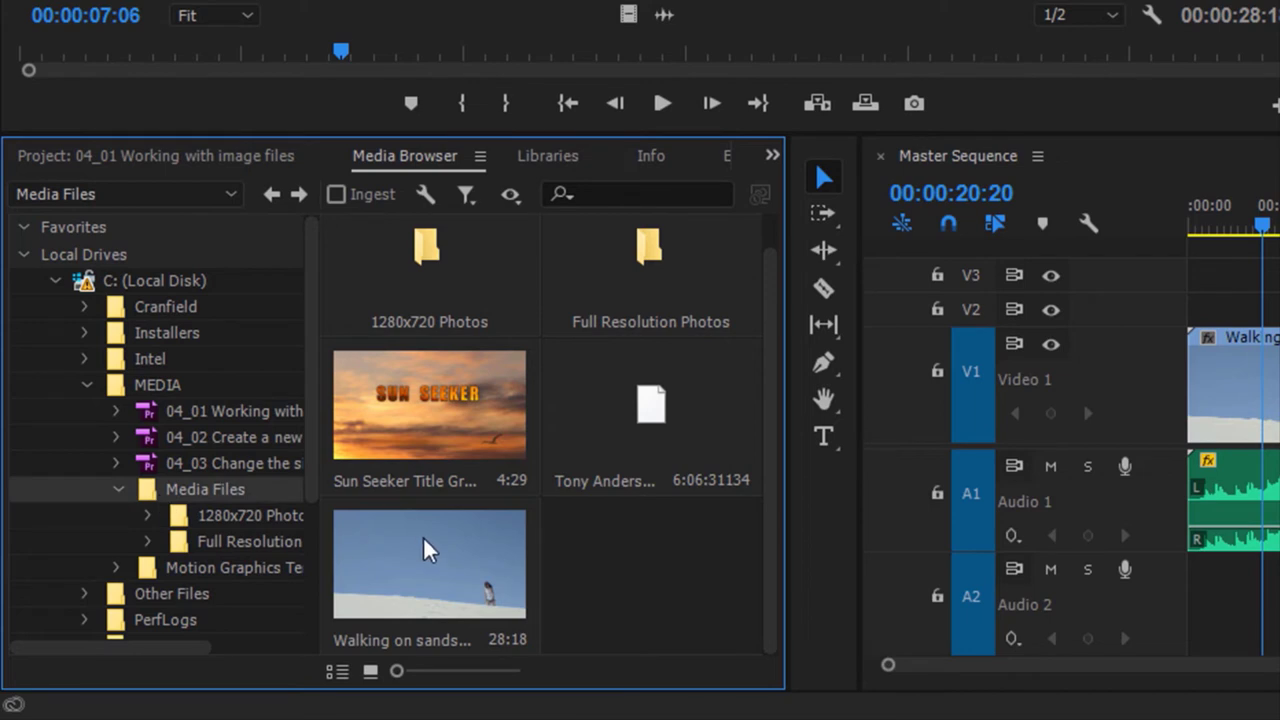
pyautogui.doubleClick(453, 274)
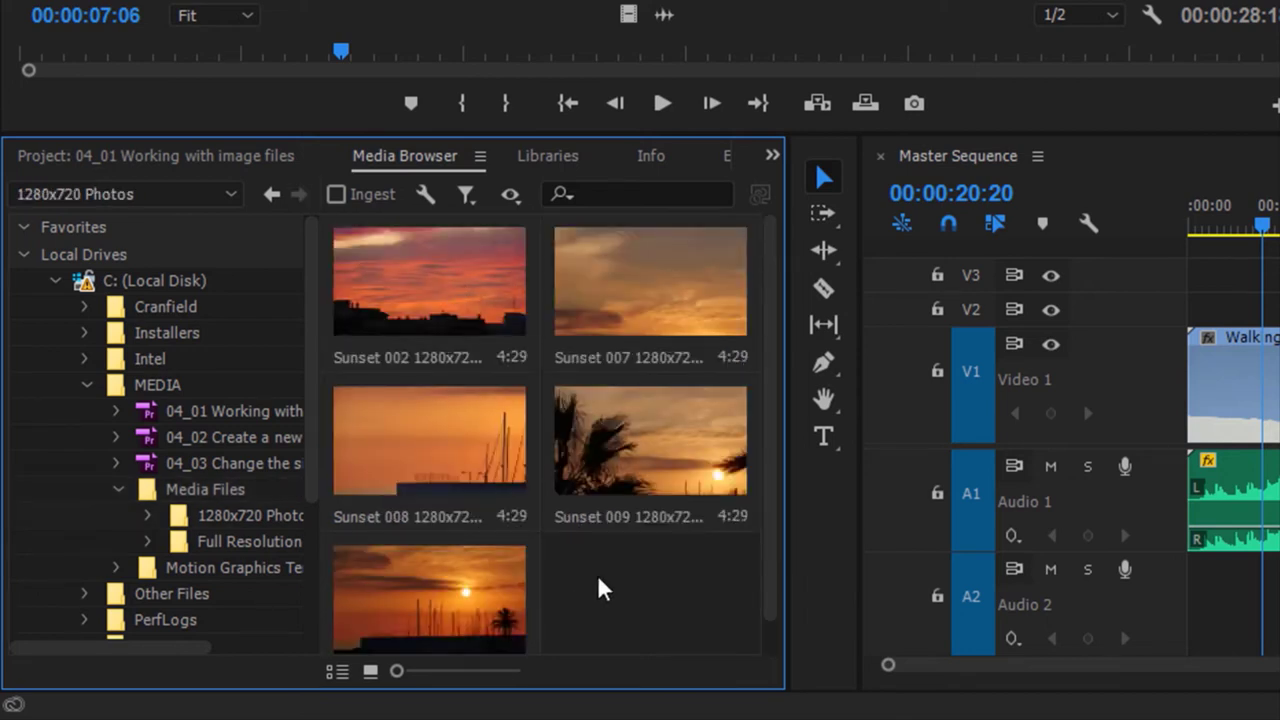
# Import the Sunset 002 1280x720.jpg photo into the project and open it in the Source Monitor.
pyautogui.rightClick(427, 279)
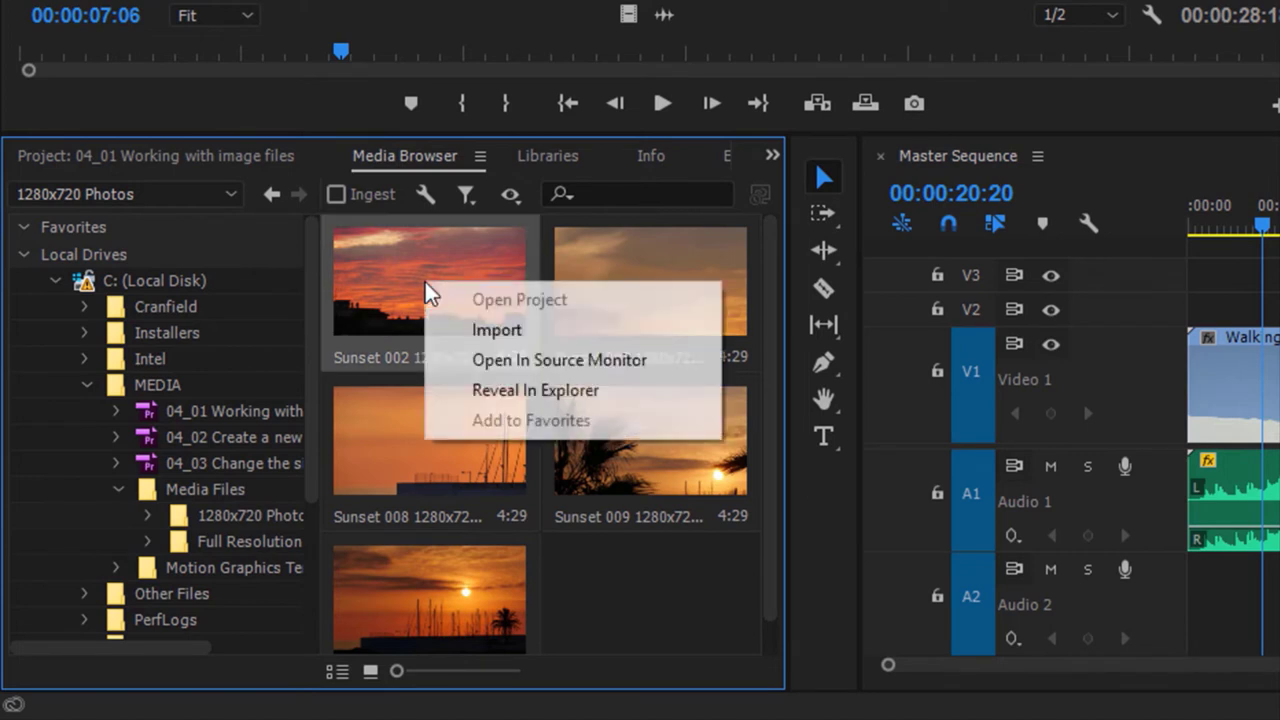
pyautogui.click(548, 329)
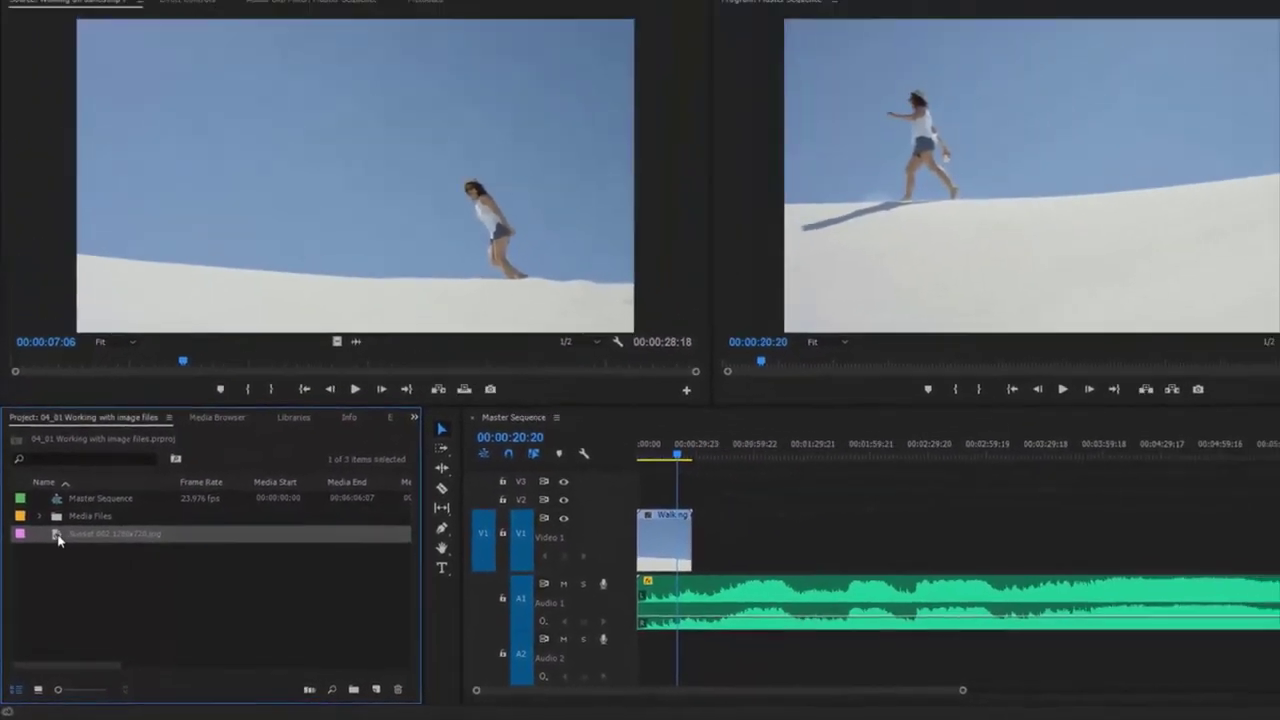
pyautogui.doubleClick(88, 445)
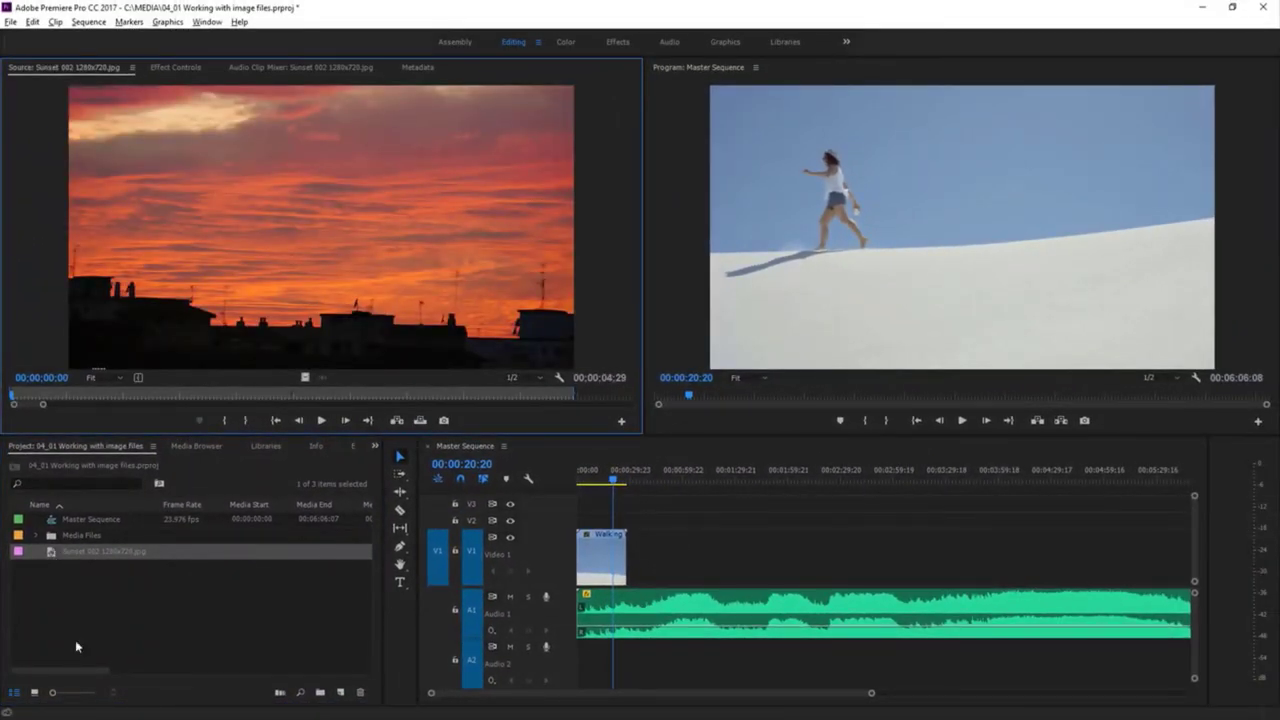
# Place the Sunset 002 photo on Video 1 directly after Walking on sands.mp4 and extend its duration to 00:00:17:22.
pyautogui.click(36, 693)
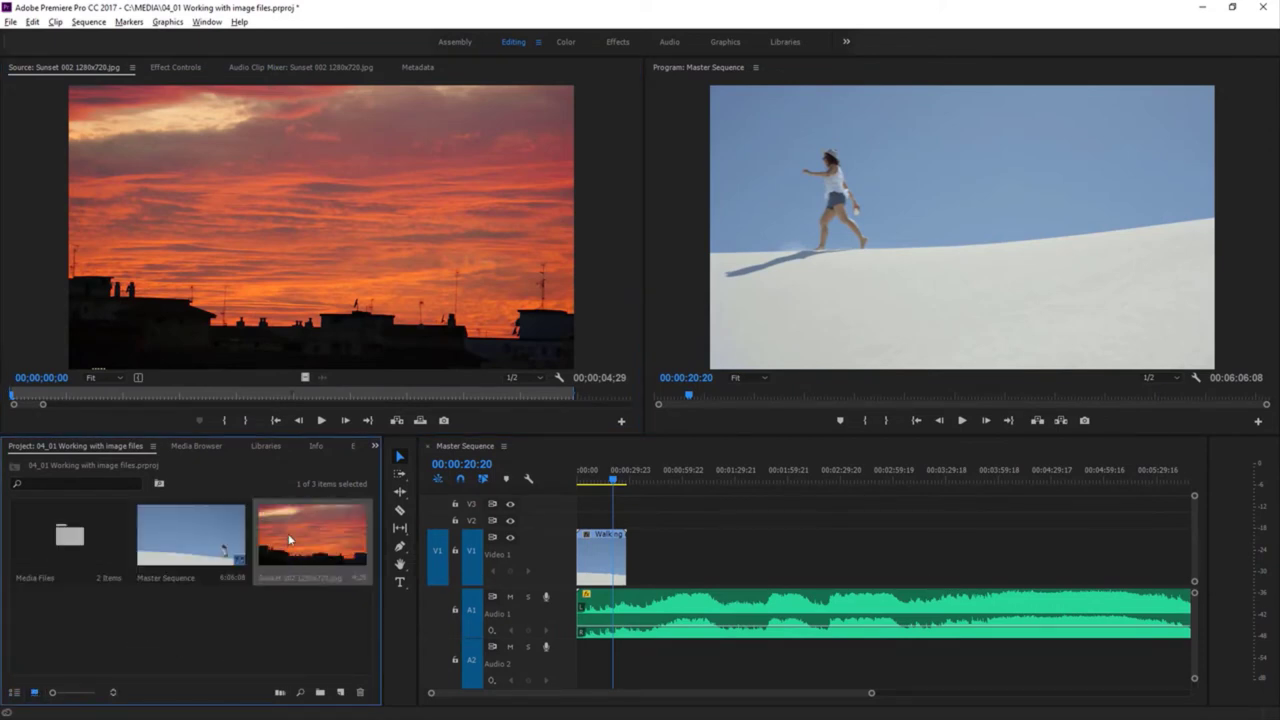
pyautogui.moveTo(288, 538); pyautogui.dragTo(636, 580)
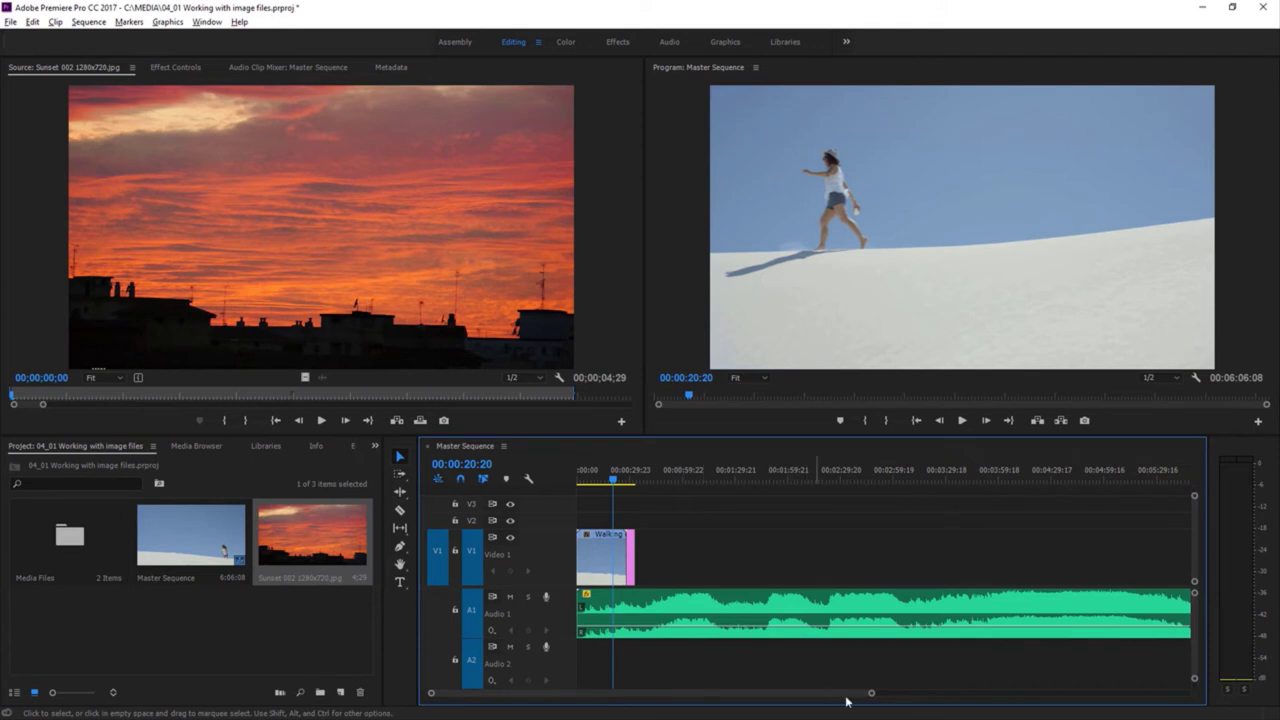
pyautogui.moveTo(871, 693); pyautogui.dragTo(734, 706)
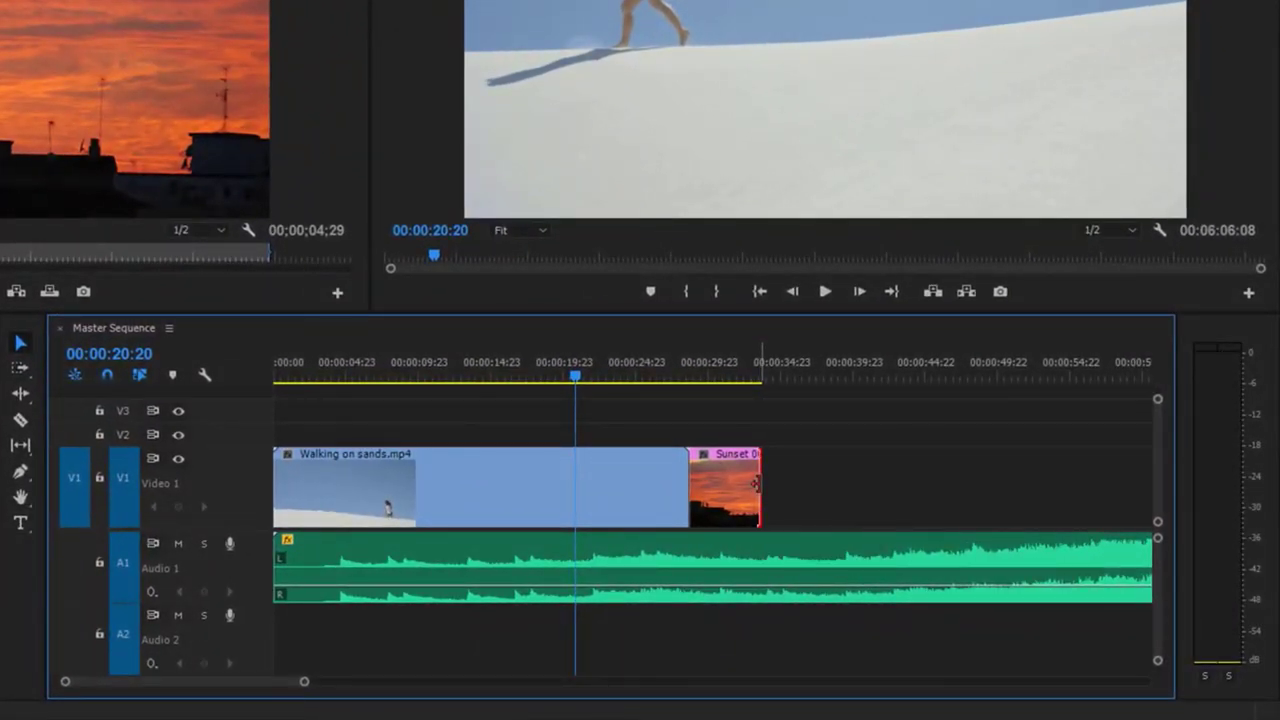
pyautogui.moveTo(756, 484); pyautogui.dragTo(943, 483)
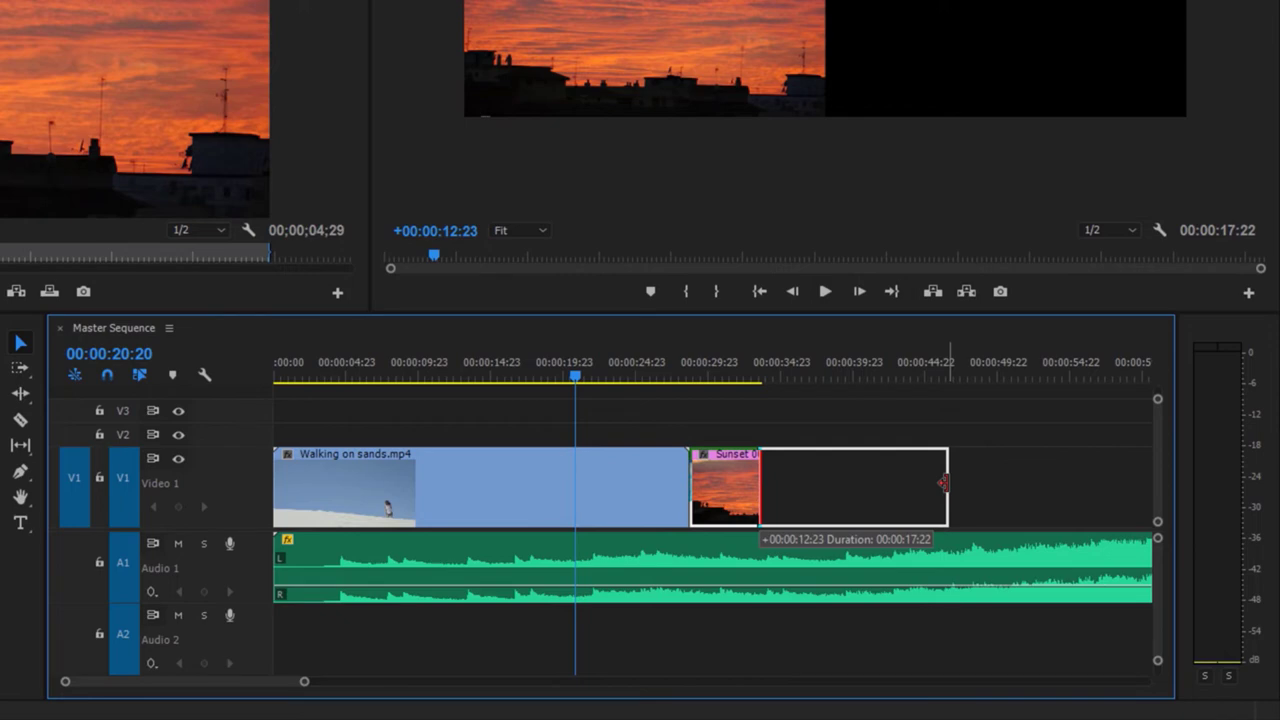
pyautogui.moveTo(943, 483); pyautogui.dragTo(943, 483)
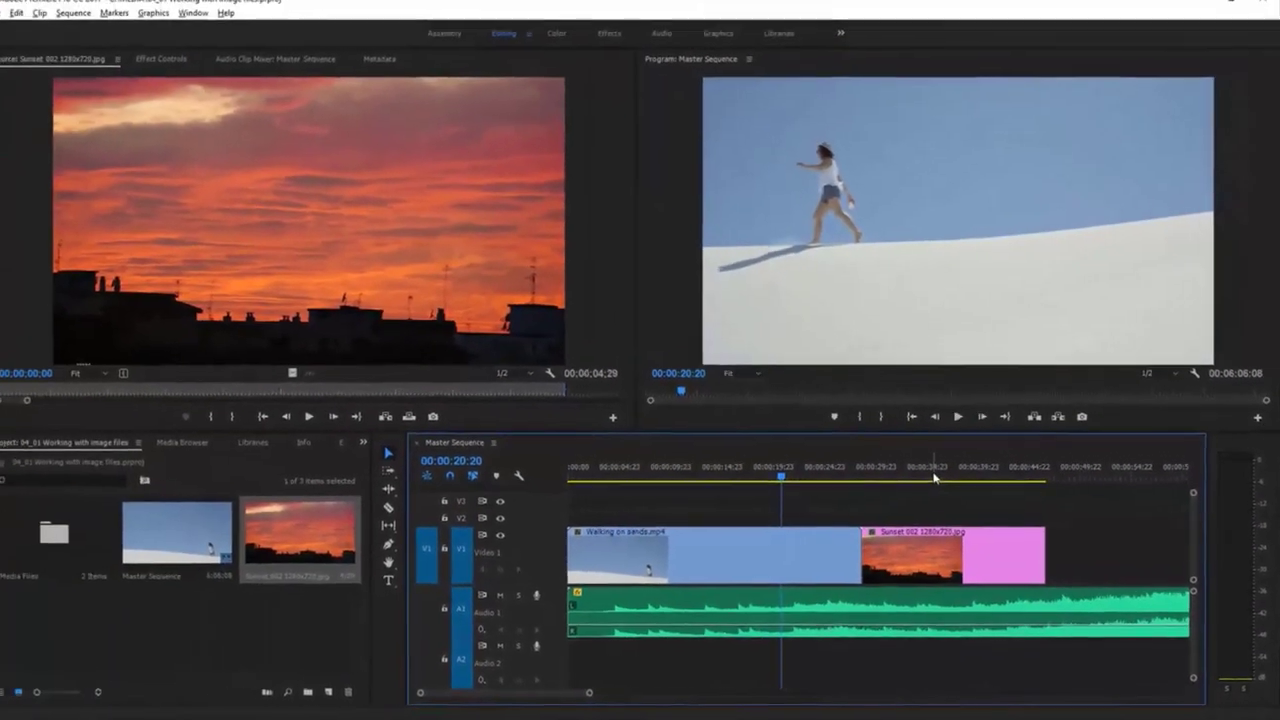
pyautogui.click(874, 437)
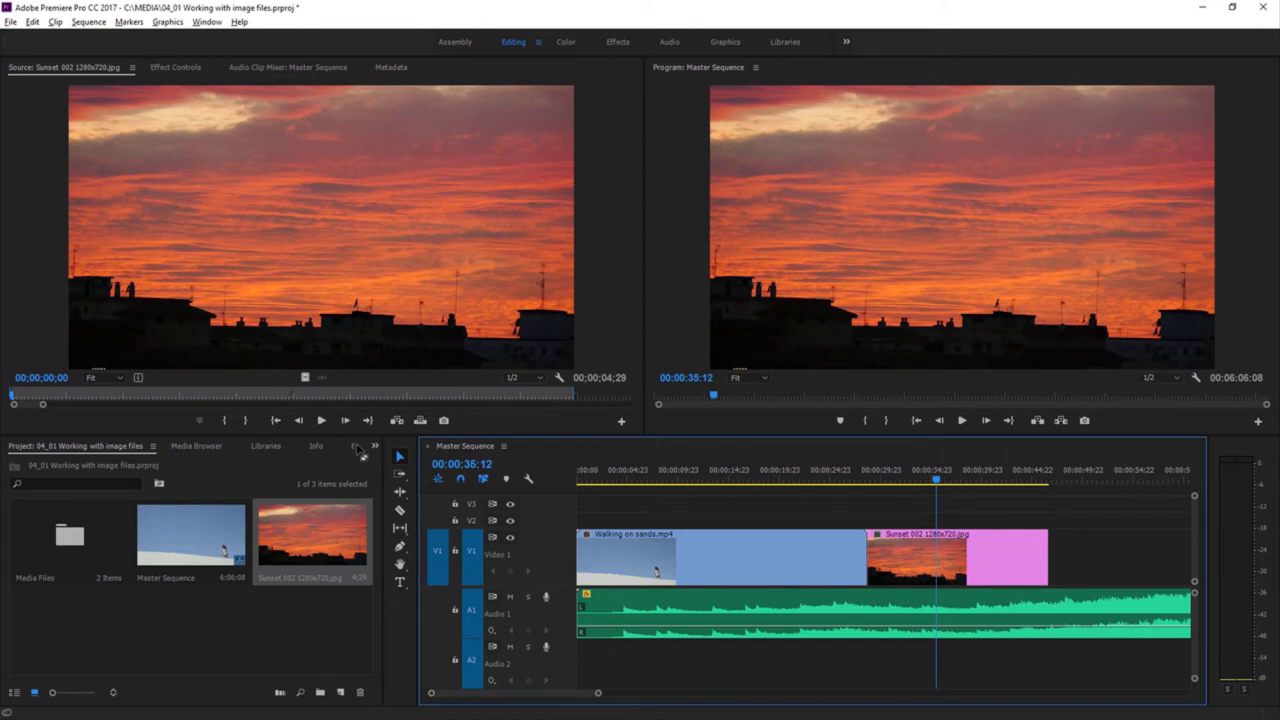
# Start importing the layered Sun Seeker Title Graphic file from the Media Files folder.
pyautogui.click(197, 446)
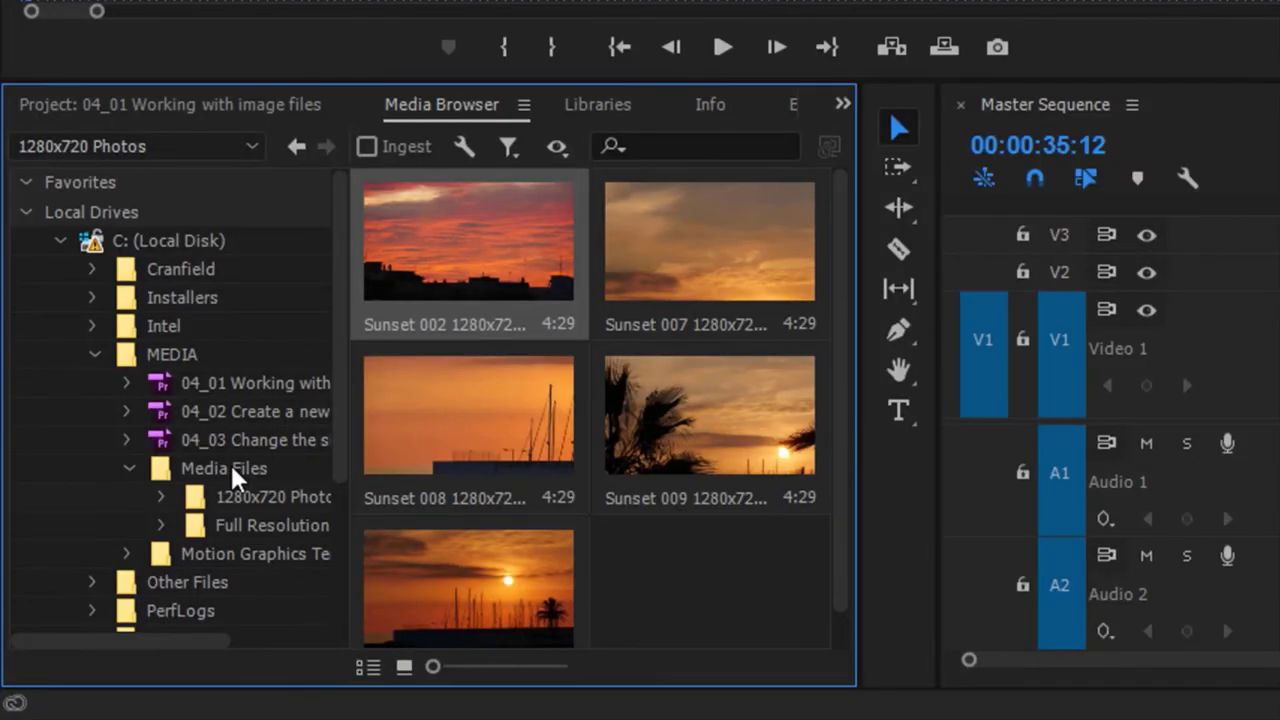
pyautogui.click(232, 468)
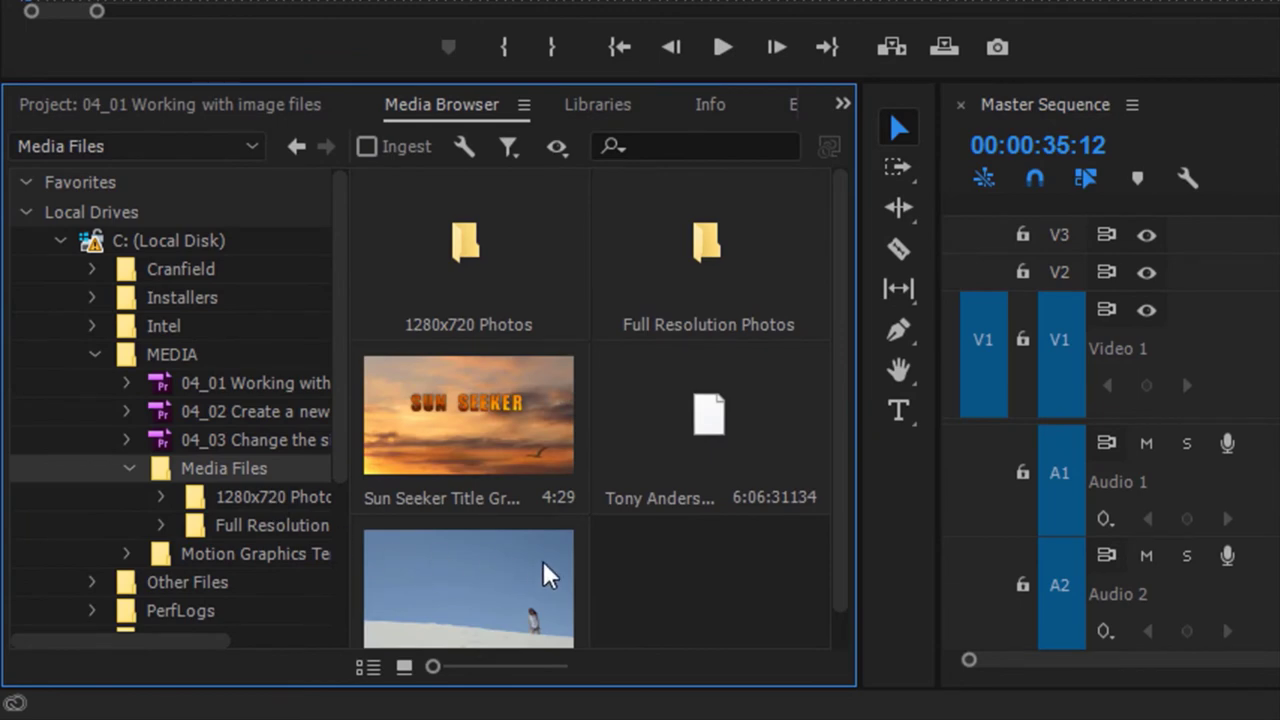
pyautogui.rightClick(466, 398)
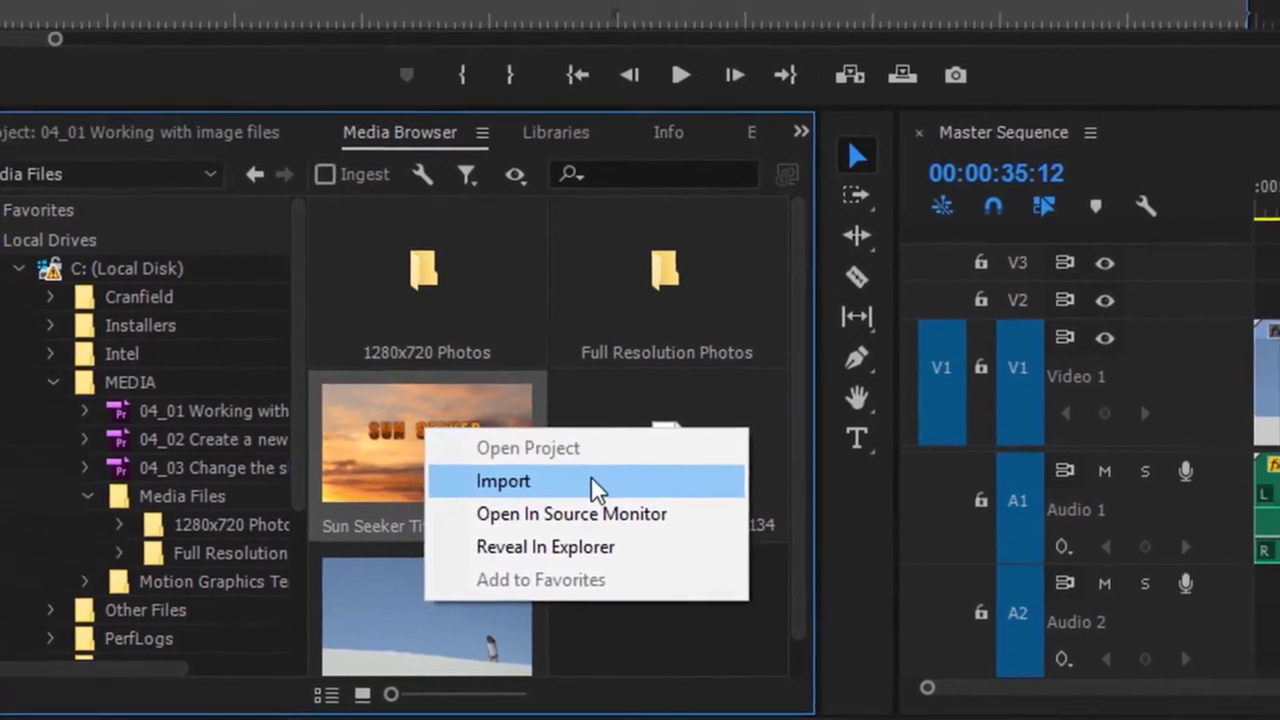
pyautogui.click(604, 451)
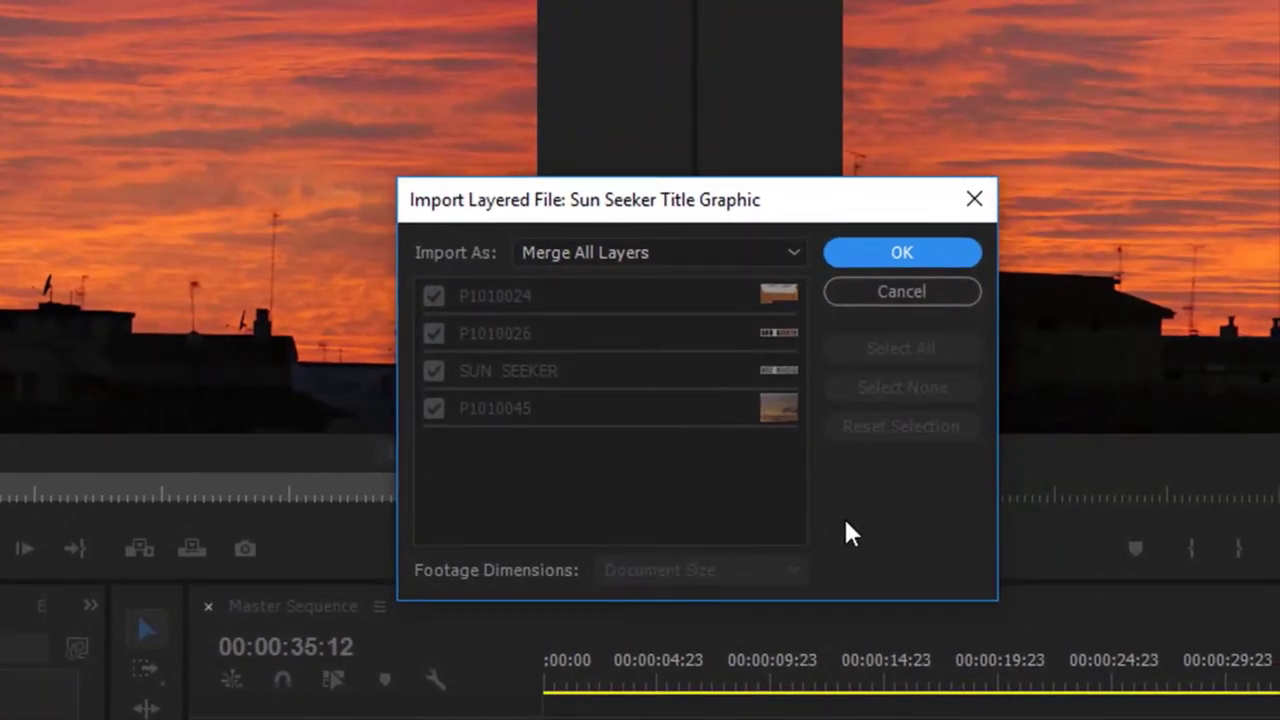
# Try the Individual Layers import option, switch layer P1010045 off and on, and return to Merge All Layers.
pyautogui.click(608, 252)
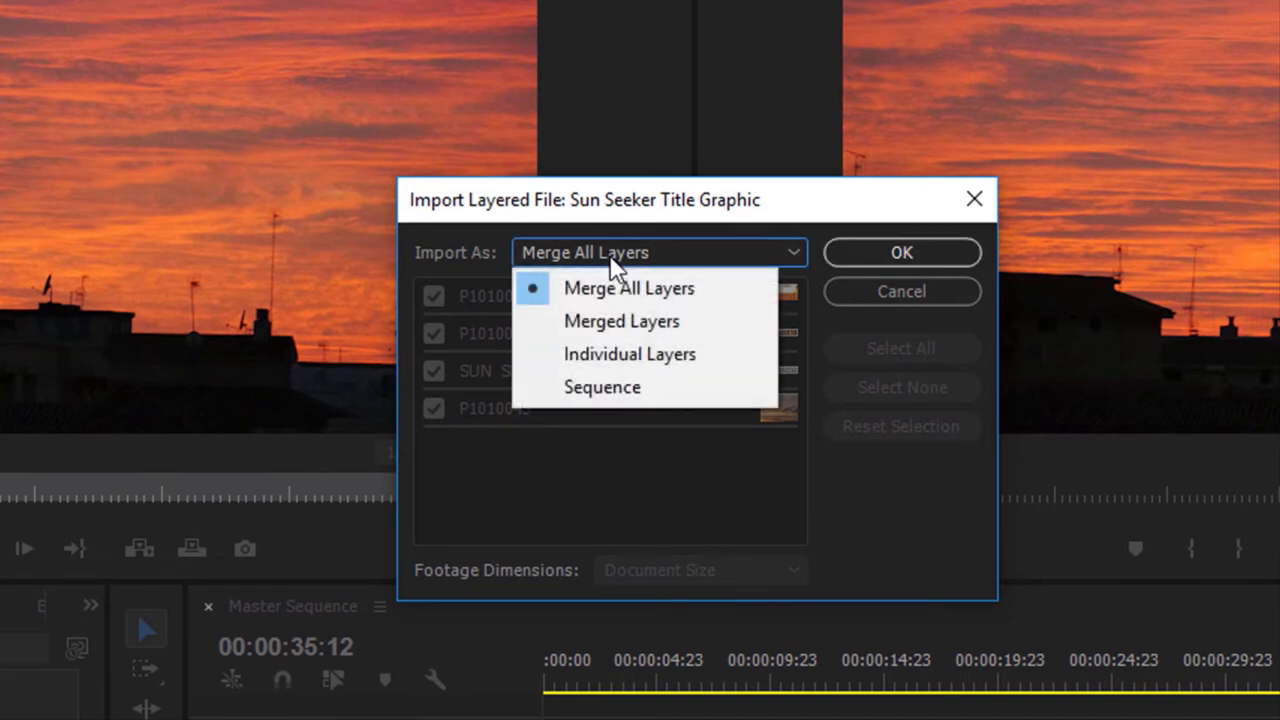
pyautogui.click(636, 356)
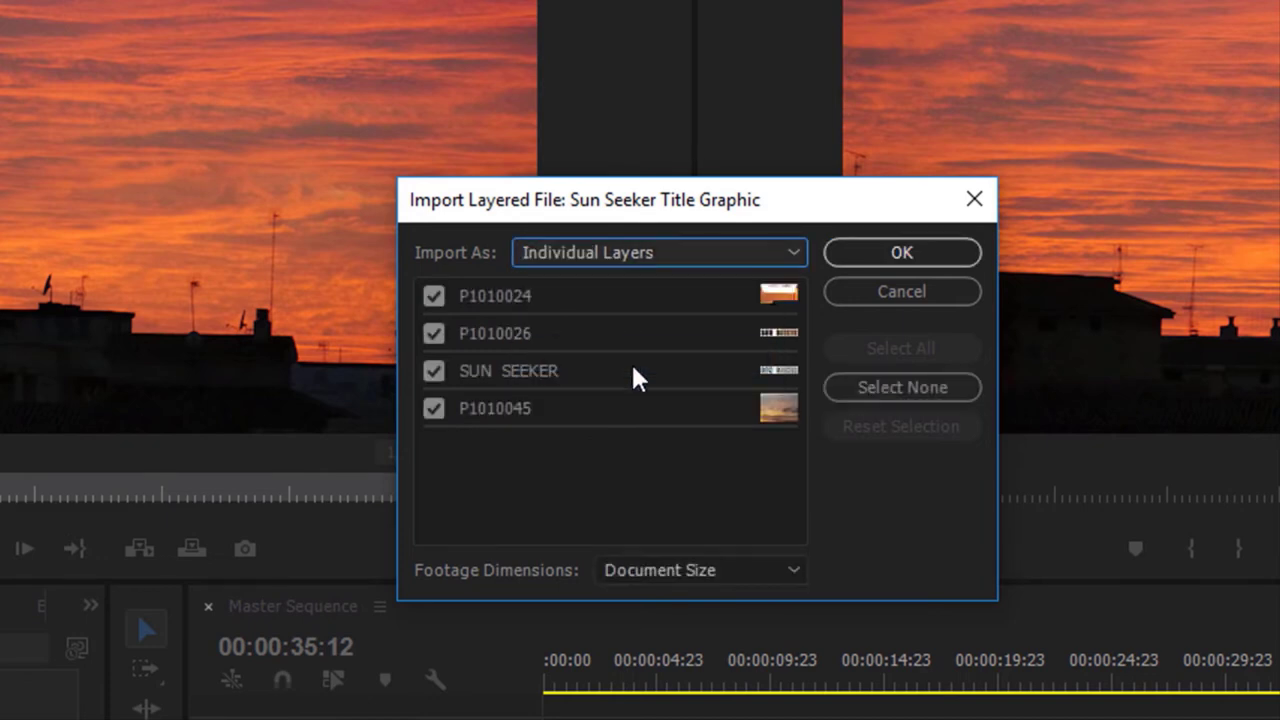
pyautogui.click(434, 408)
pyautogui.click(434, 408)
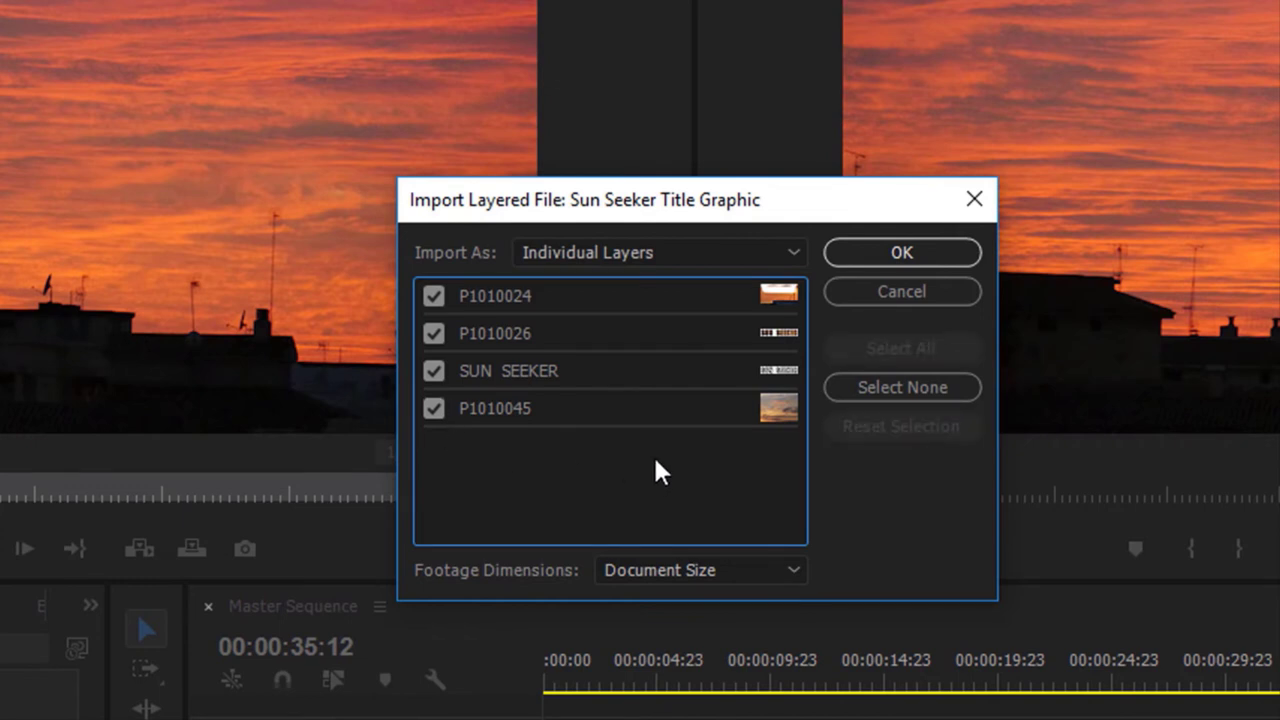
pyautogui.click(650, 256)
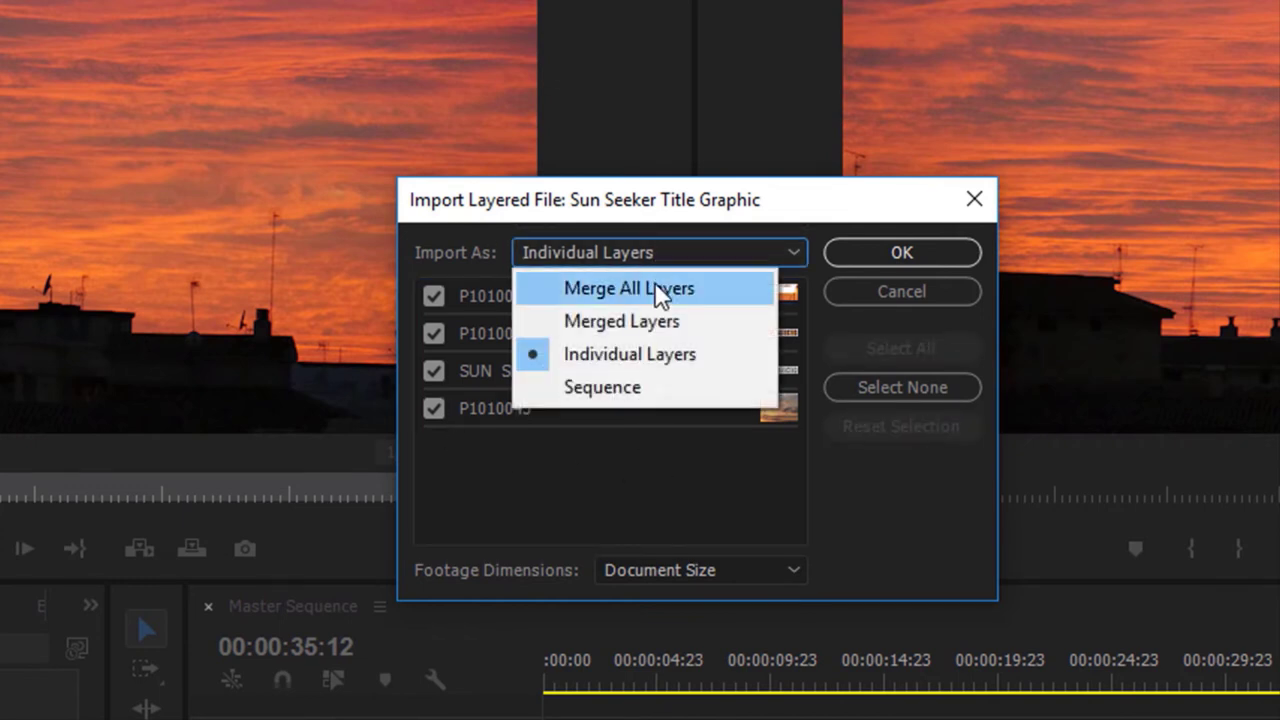
pyautogui.click(656, 286)
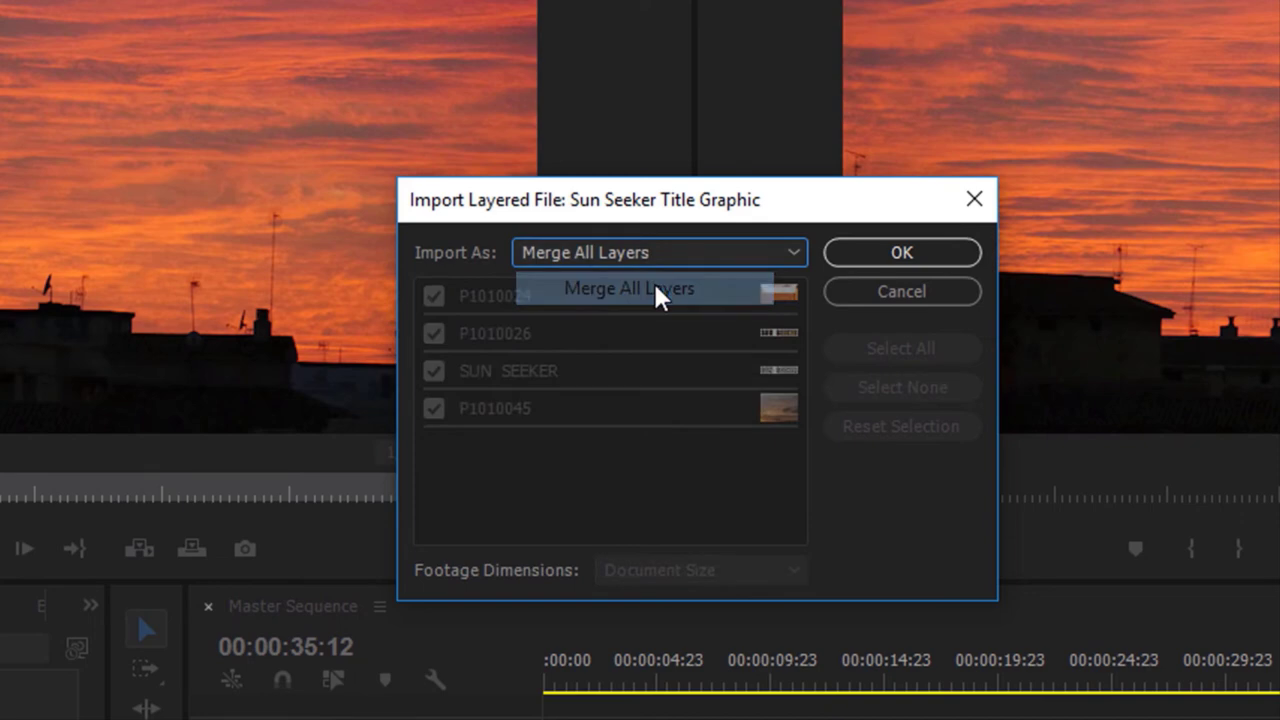
# Import the Sun Seeker Title Graphic with all layers merged, place it on Video 1 directly after Sunset 002, and display it at 00:00:48:11.
pyautogui.click(886, 252)
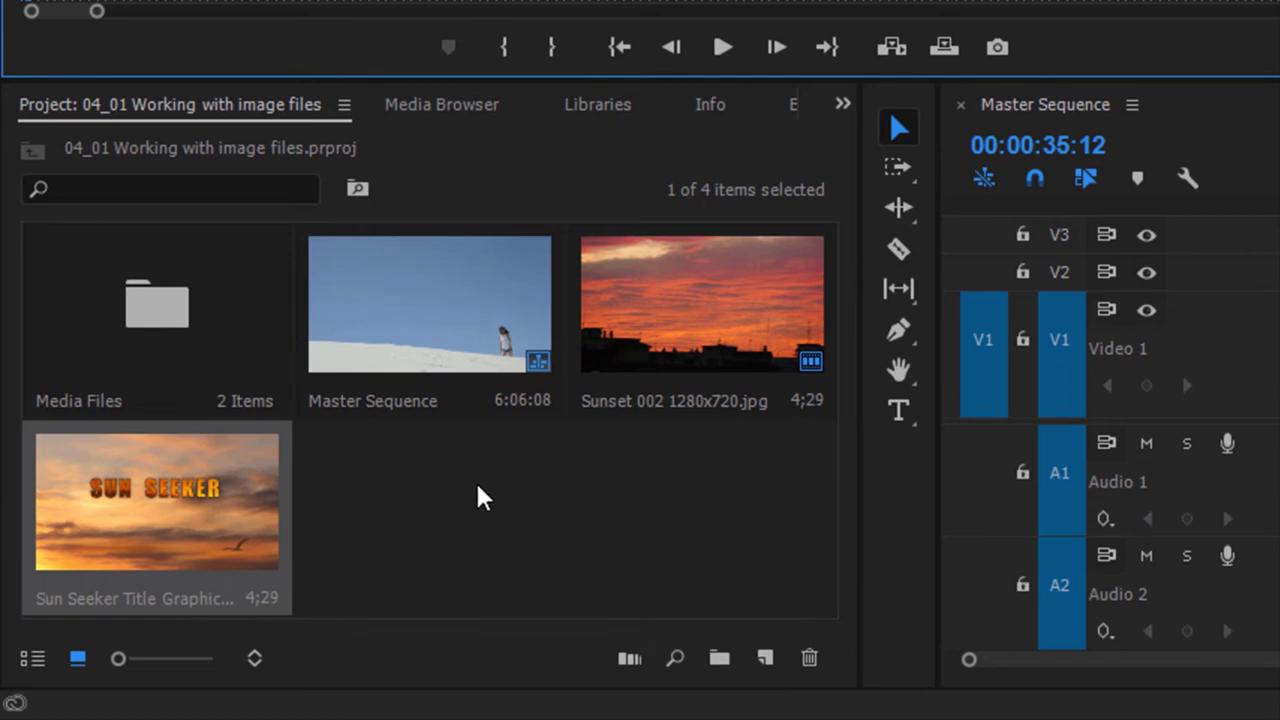
pyautogui.click(246, 500)
pyautogui.moveTo(1045, 565)
pyautogui.mouseDown()
pyautogui.moveTo(1080, 590)
pyautogui.moveTo(1279, 517)
pyautogui.moveTo(1279, 424)
pyautogui.moveTo(1066, 572)
pyautogui.mouseUp()
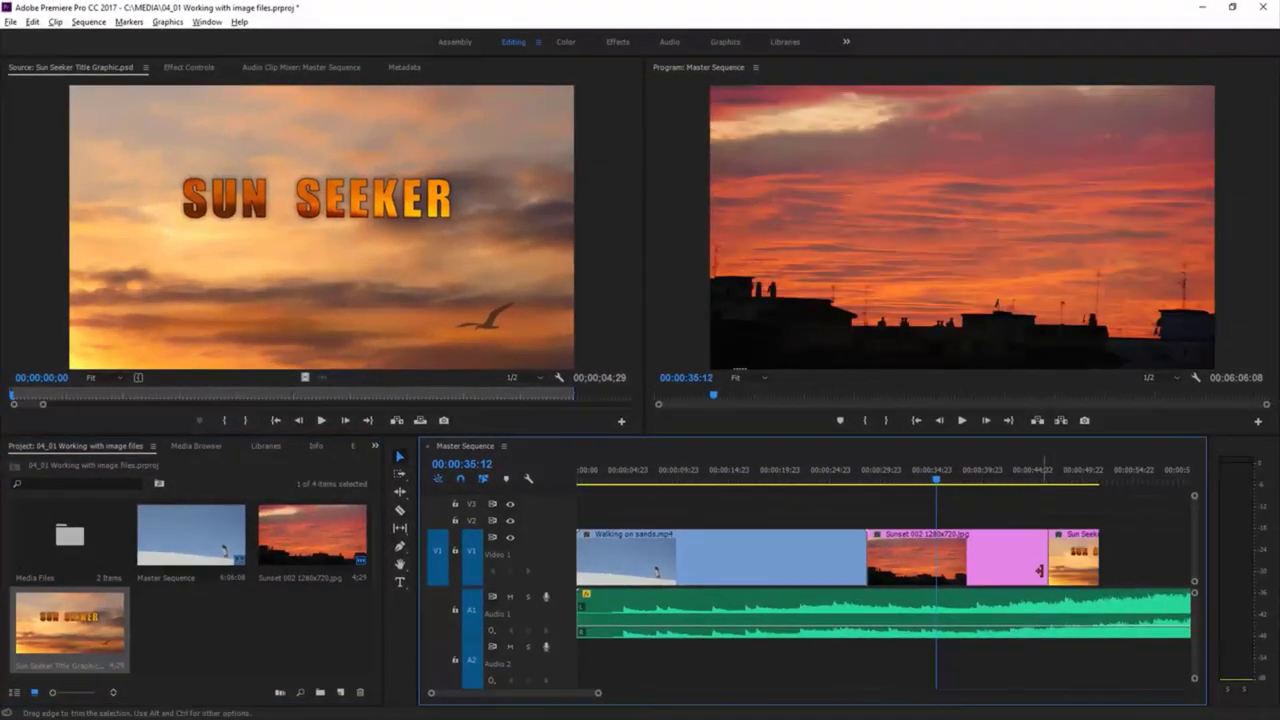
pyautogui.click(1082, 474)
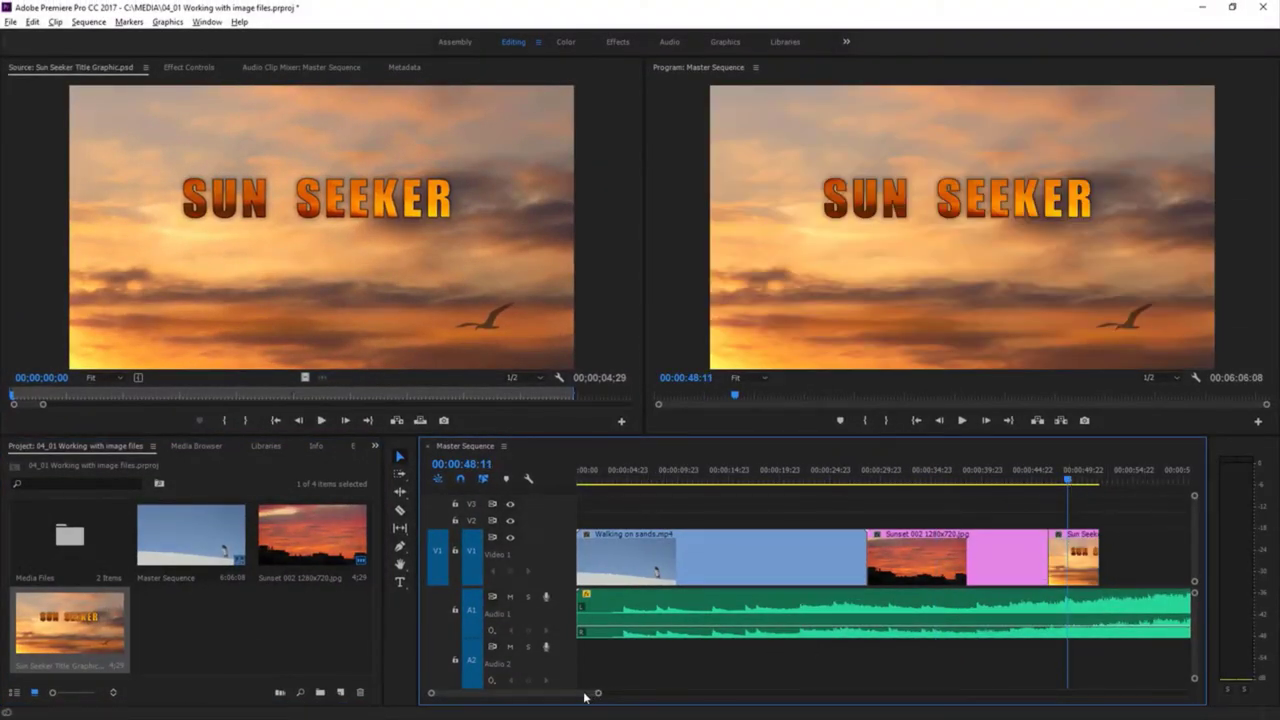
# Try adding the Sunset 007 to 010 photos from the 1280x720 Photos folder directly onto Video 1 after the title graphic, and view the imported items.
pyautogui.moveTo(588, 694); pyautogui.dragTo(614, 702)
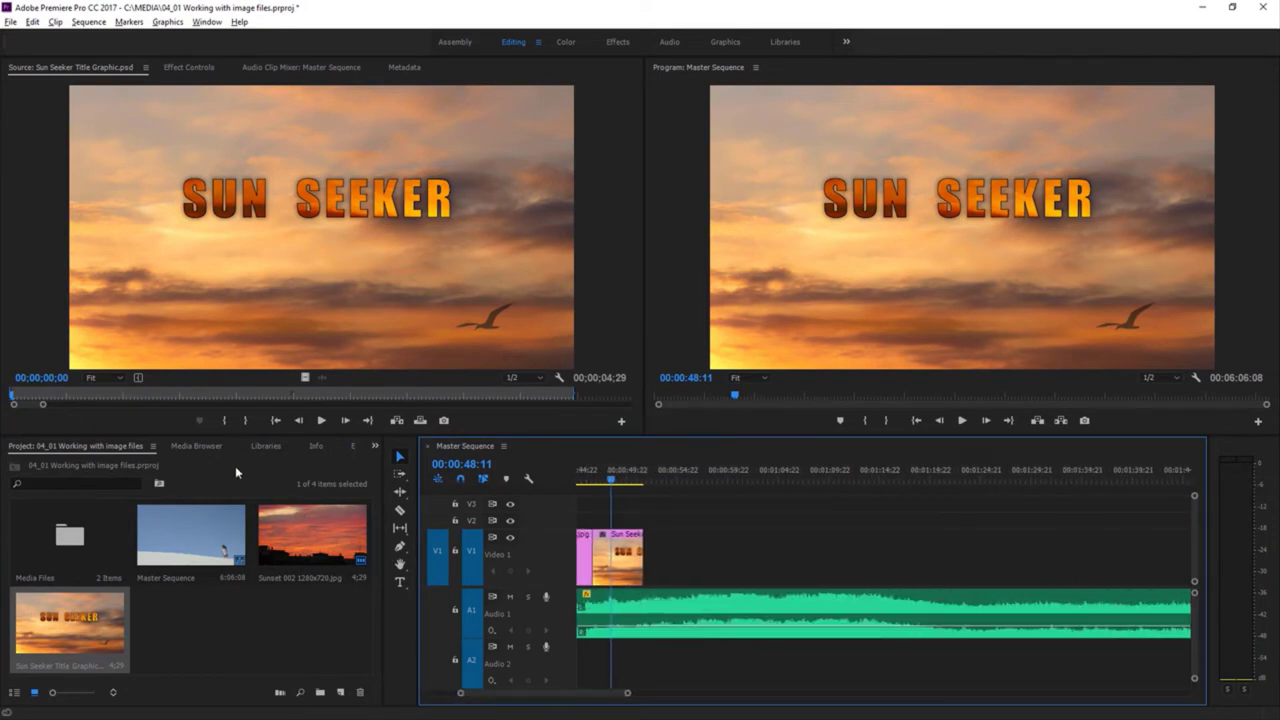
pyautogui.click(193, 446)
pyautogui.doubleClick(219, 498)
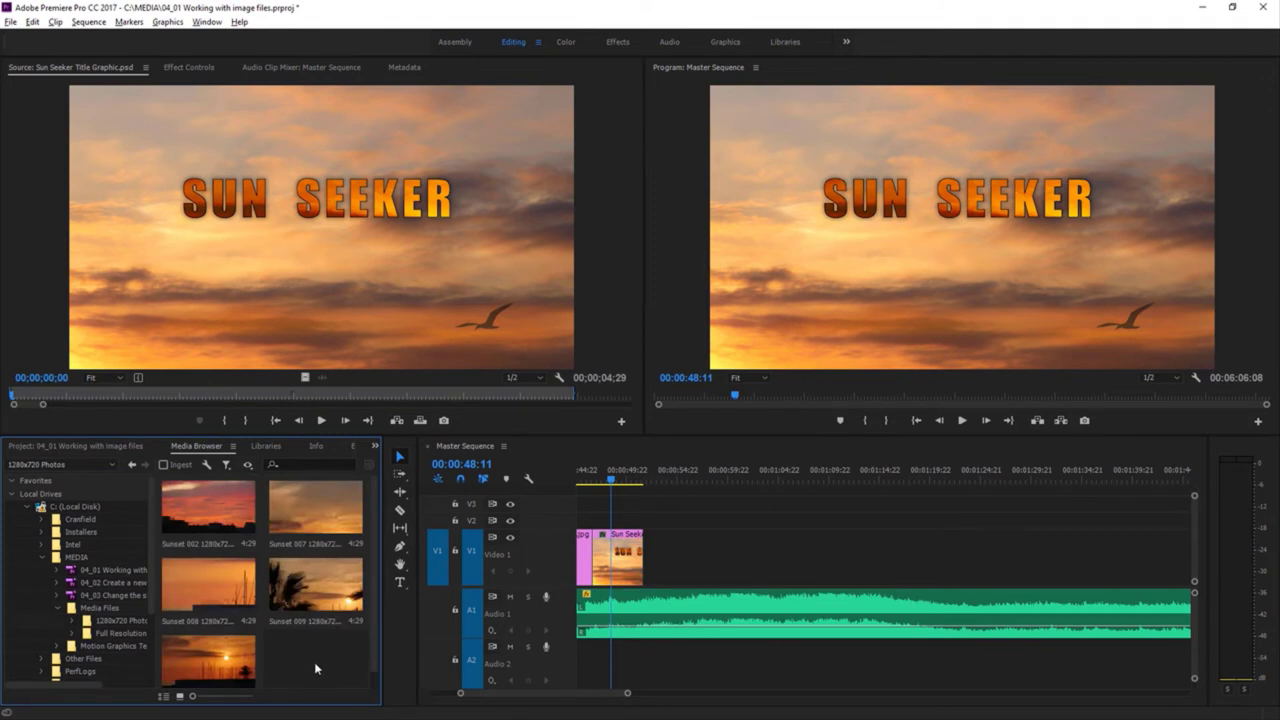
pyautogui.click(312, 511)
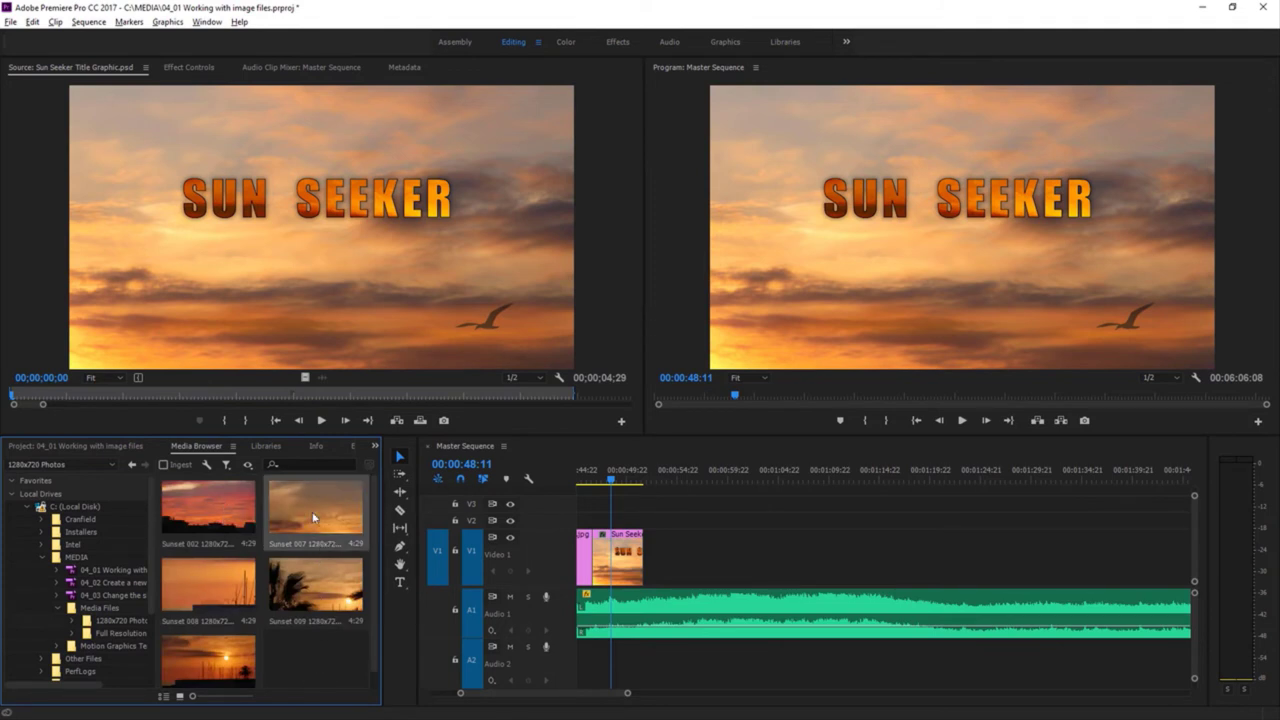
pyautogui.keyDown('shift'); pyautogui.click(215, 656); pyautogui.keyUp('shift')
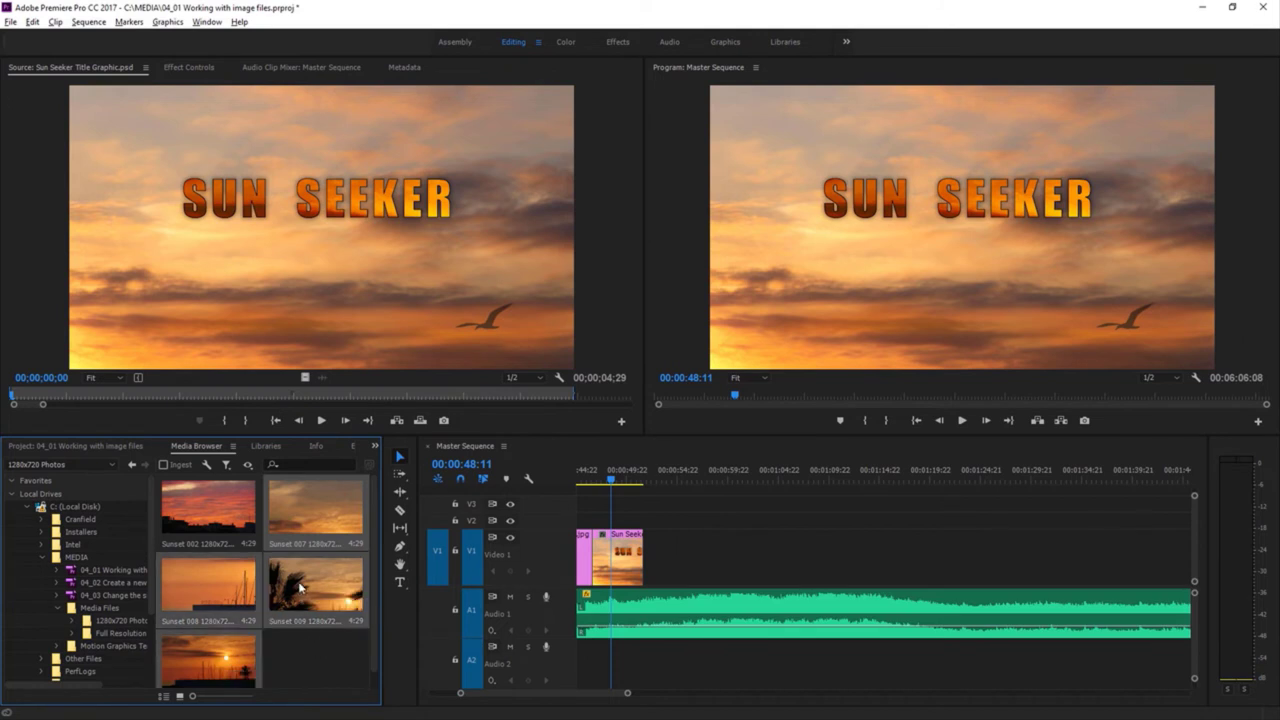
pyautogui.moveTo(300, 588); pyautogui.dragTo(717, 575)
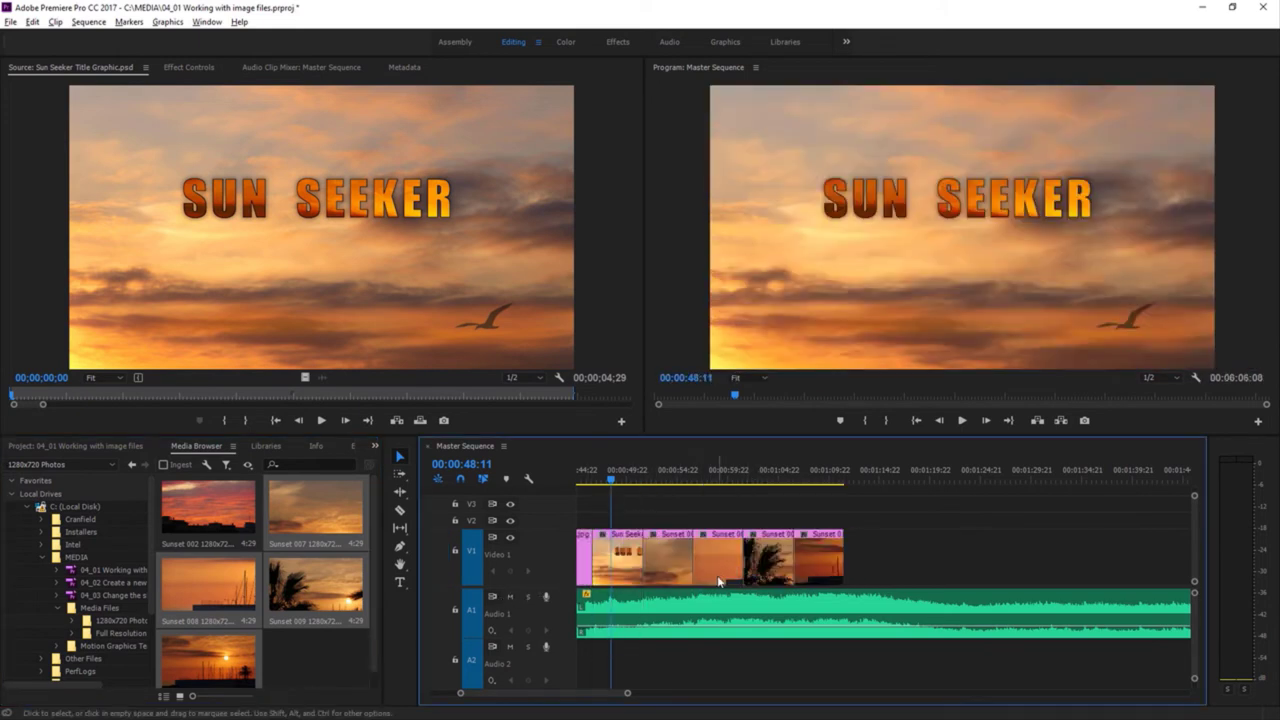
pyautogui.click(73, 447)
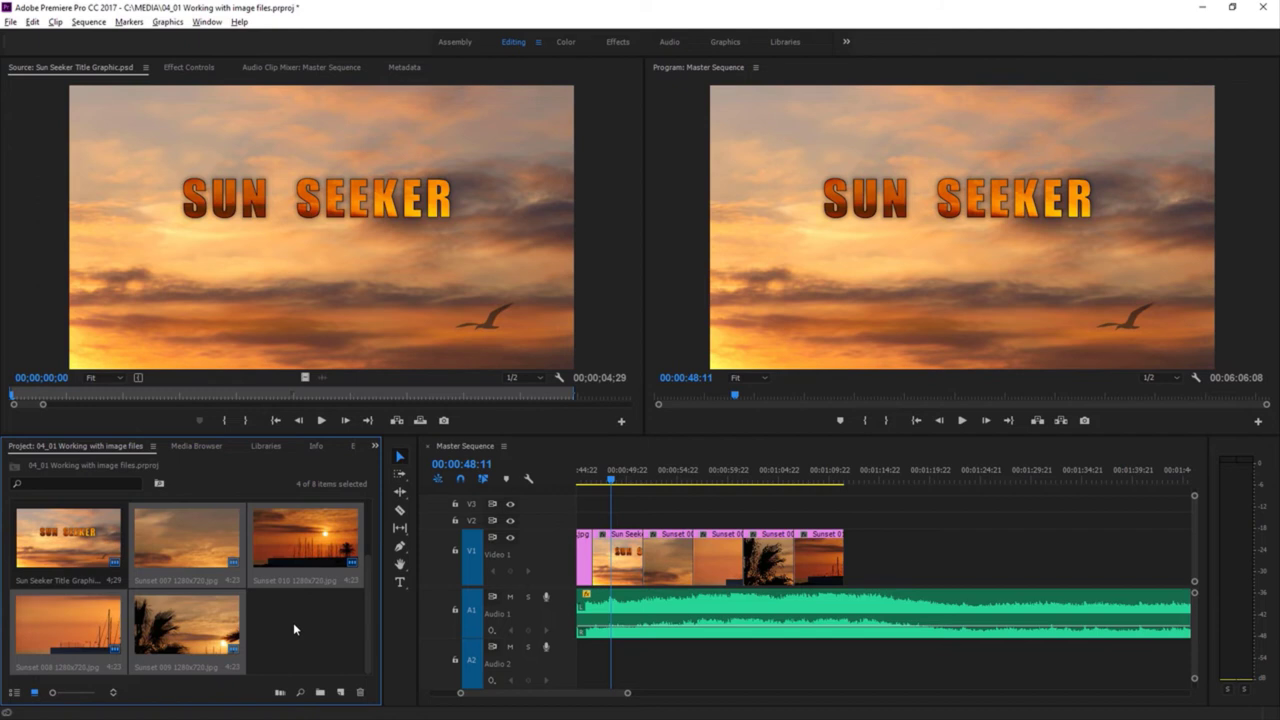
# Undo both the placement of the four Sunset photos in the sequence and their import into the project.
pyautogui.hotkey('ctrl', 'z')
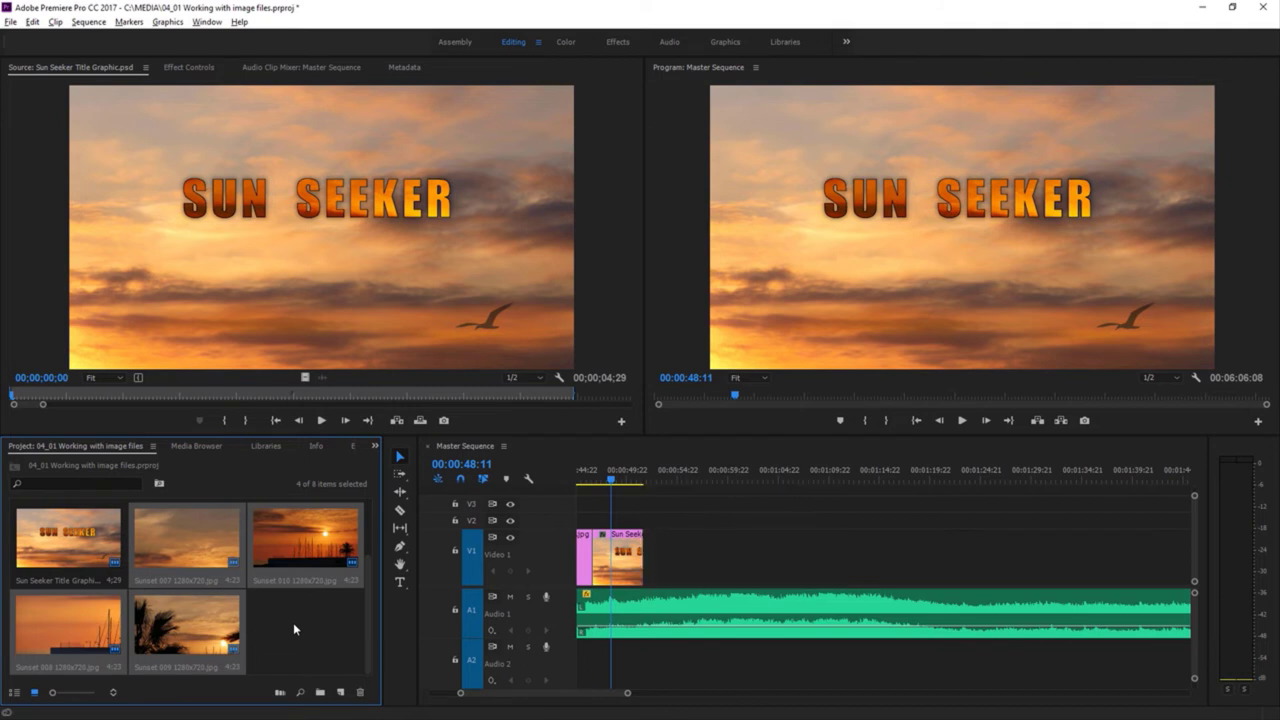
pyautogui.hotkey('ctrl', 'z')
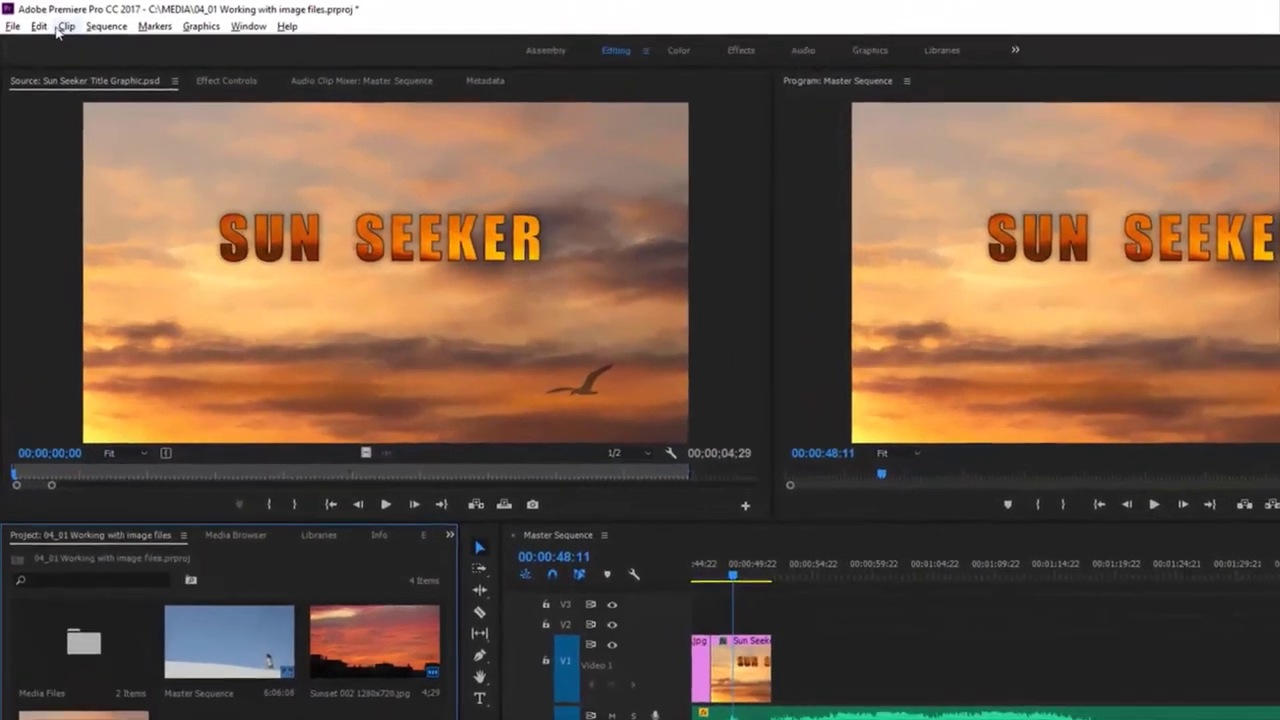
# Set the still image default duration to 2.00 seconds in the Timeline preferences.
pyautogui.click(40, 26)
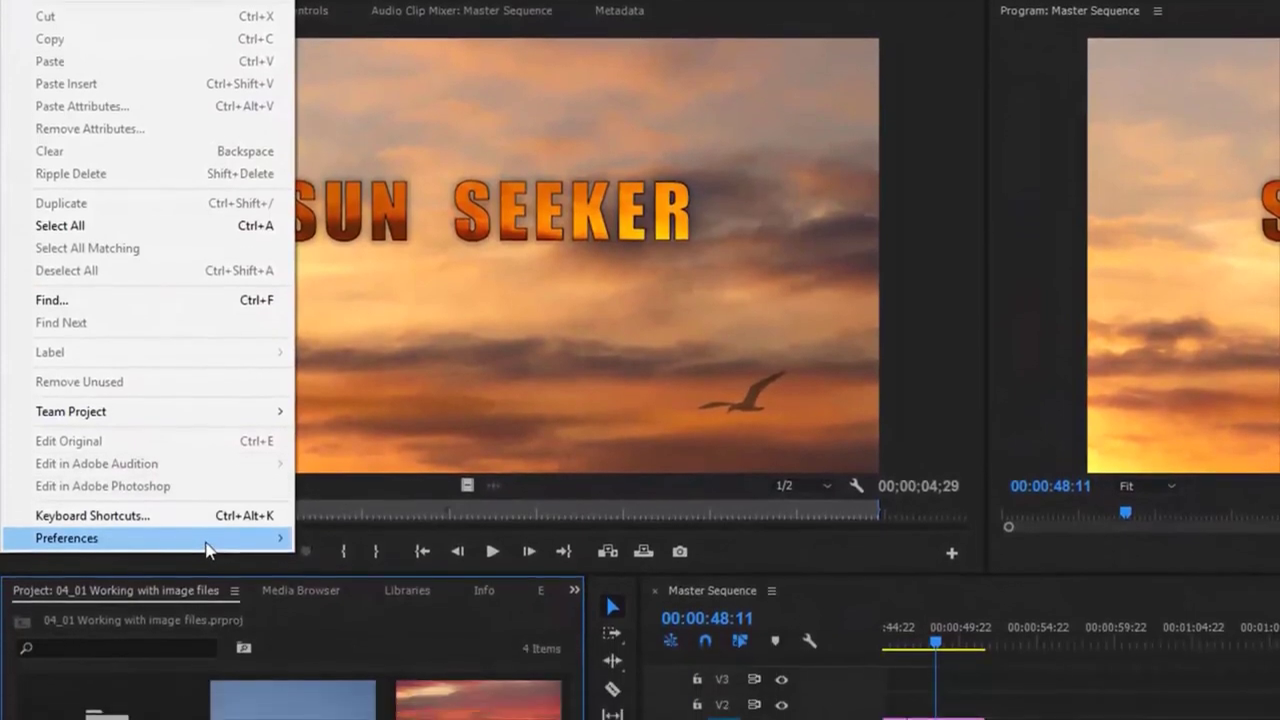
pyautogui.moveTo(200, 617)
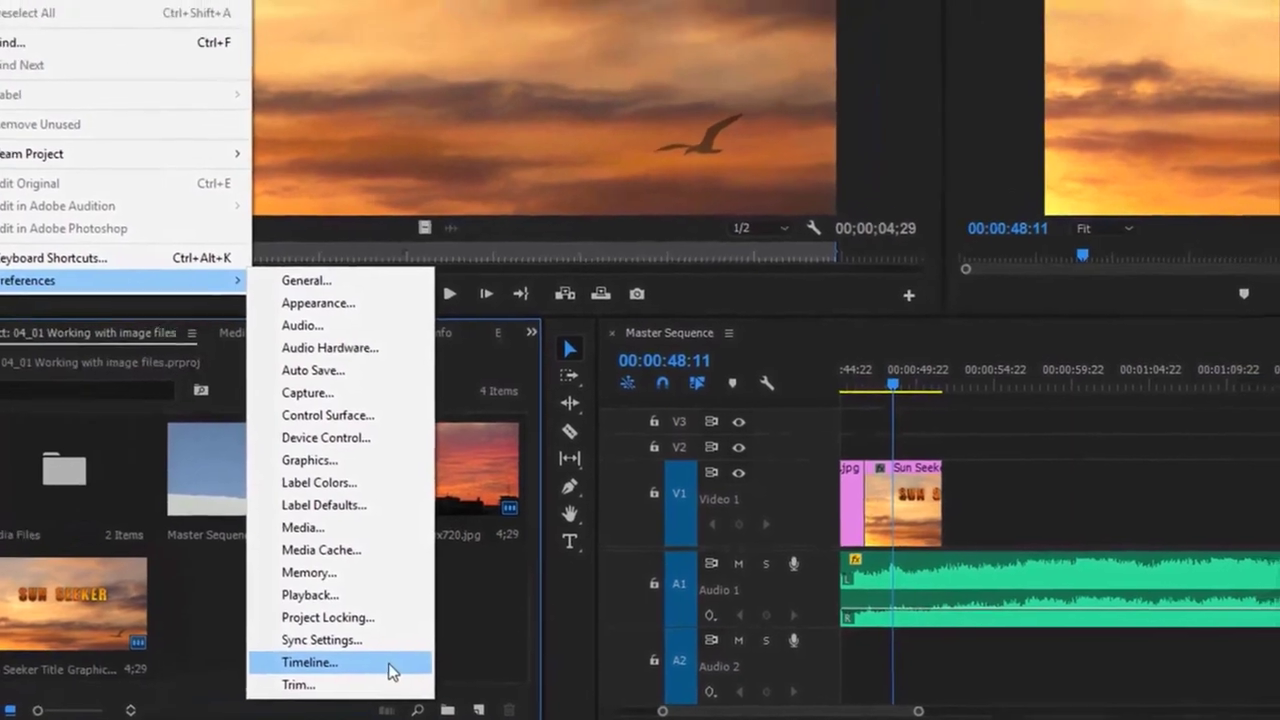
pyautogui.click(431, 632)
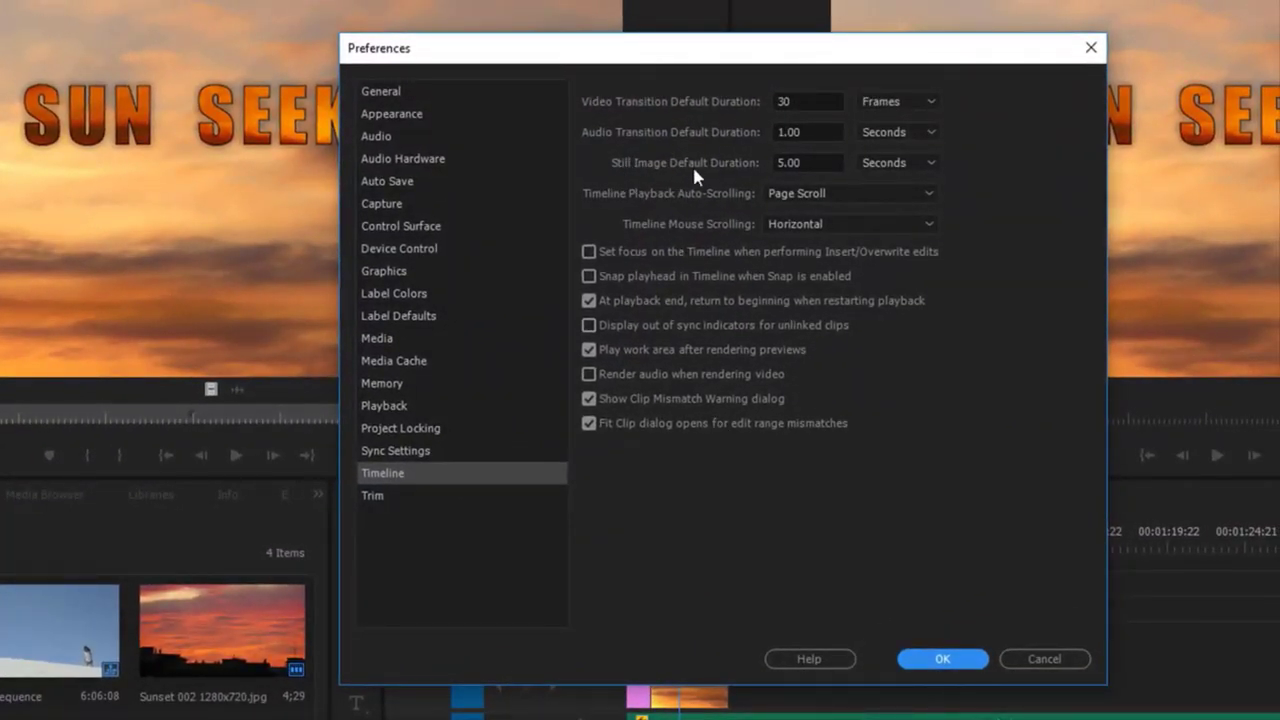
pyautogui.click(780, 162)
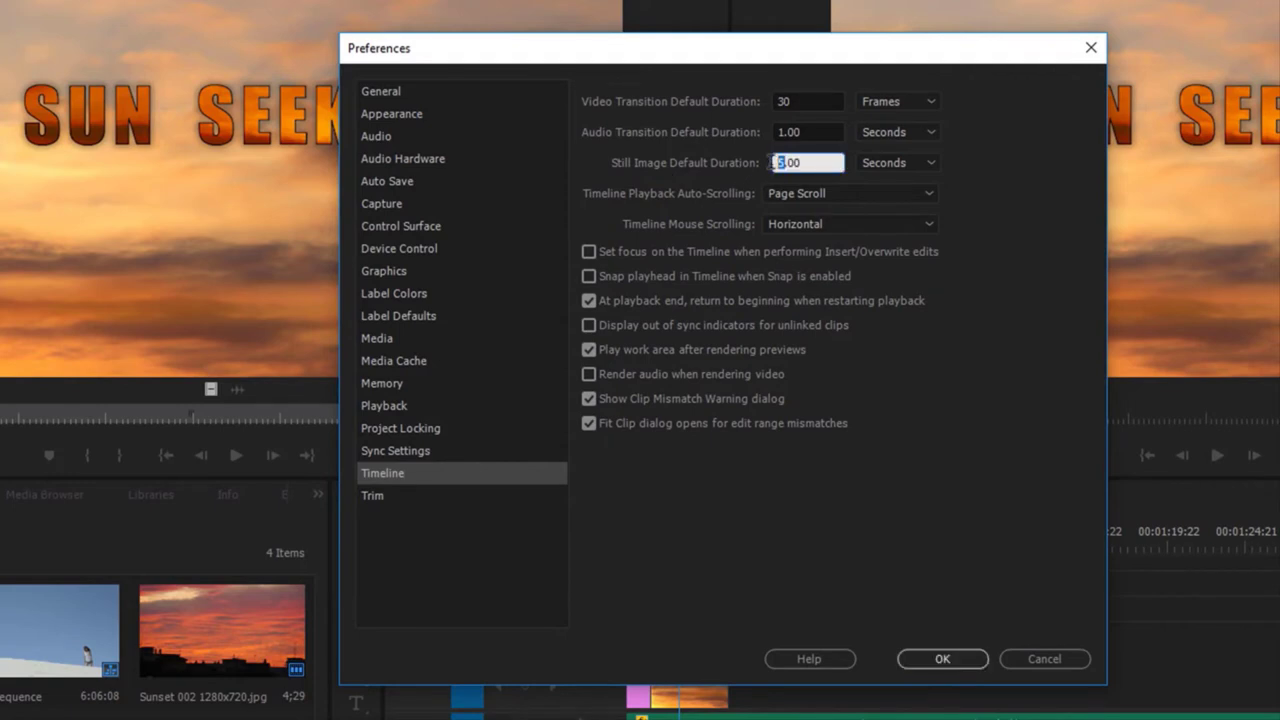
pyautogui.write('2.00')
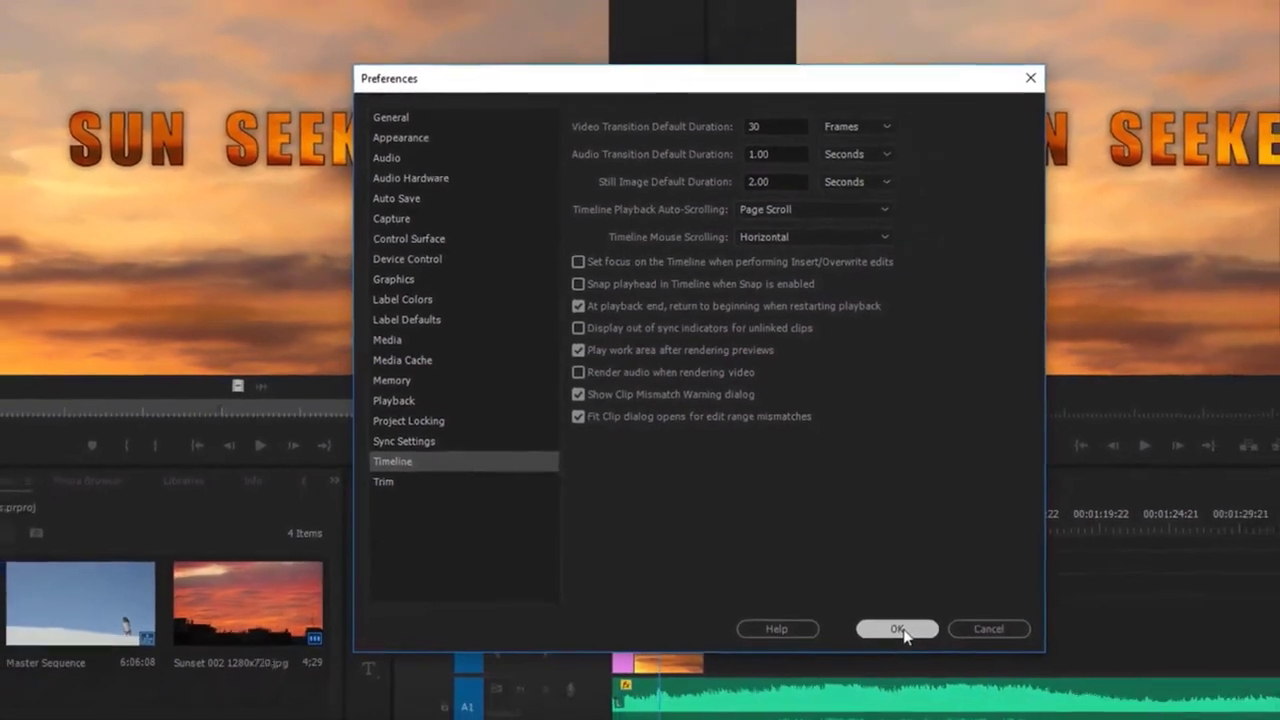
pyautogui.click(945, 662)
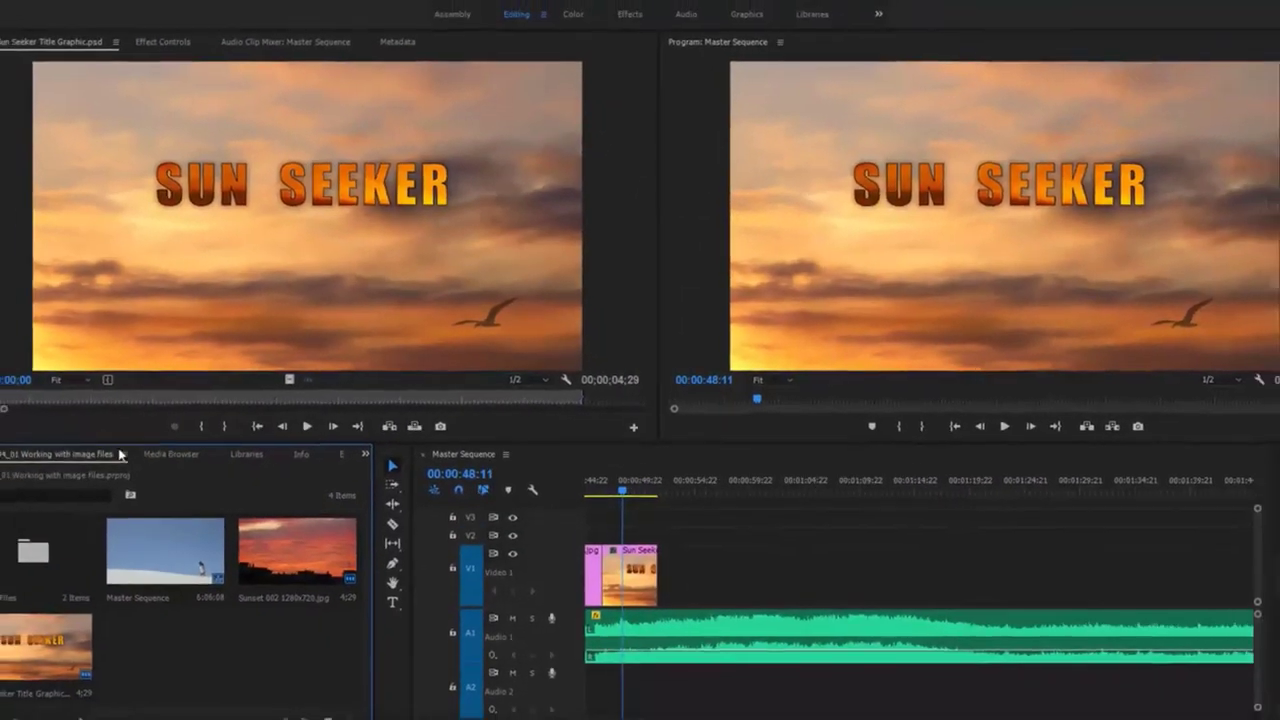
# Add the four selected Sunset photos to Video 1 again, directly after the title graphic, using the new default duration.
pyautogui.click(171, 454)
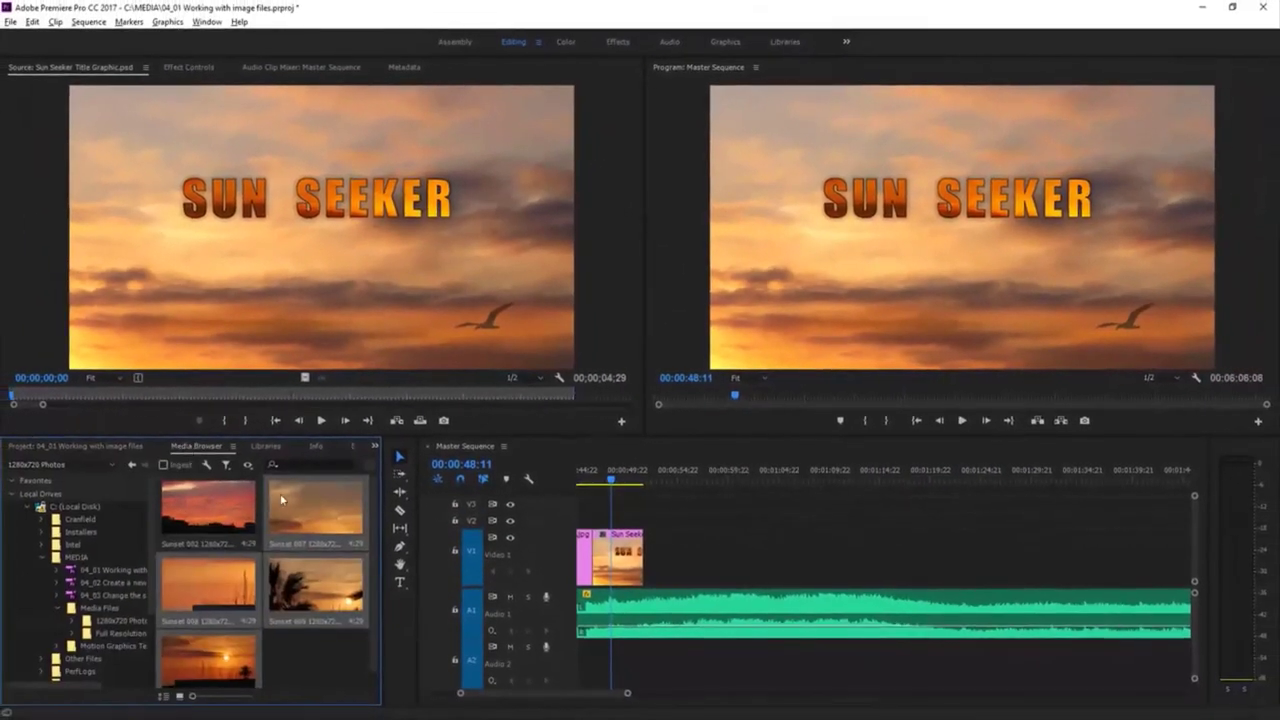
pyautogui.moveTo(284, 496); pyautogui.dragTo(692, 542)
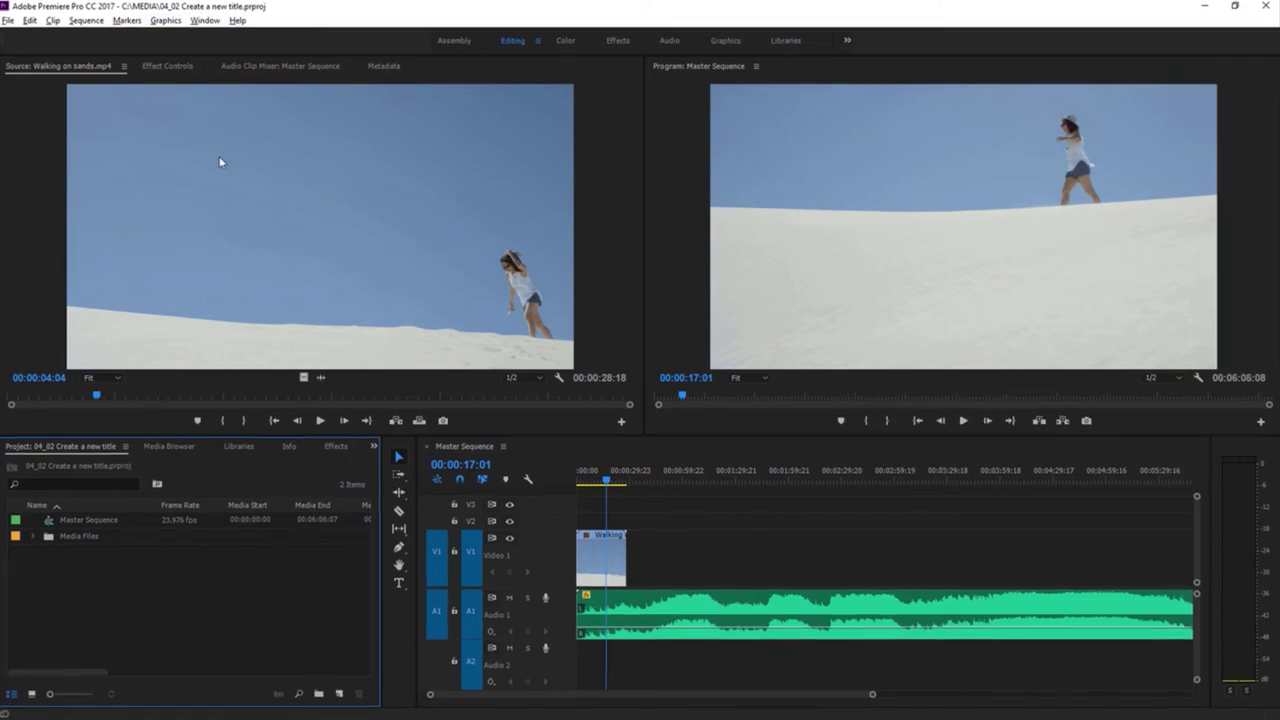
# Switch to the Graphics workspace for the 04_02 Create a new title project and reset it to its saved layout.
pyautogui.hotkey('alt', 'Tab')
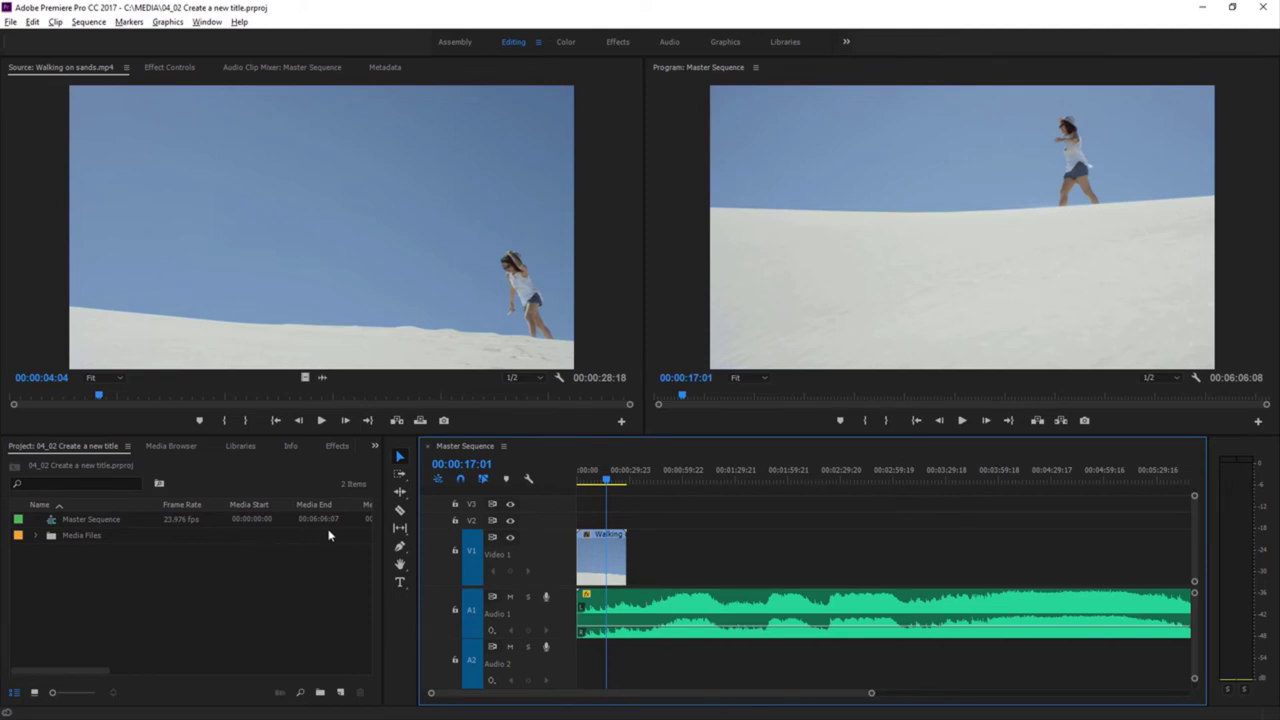
pyautogui.click(732, 46)
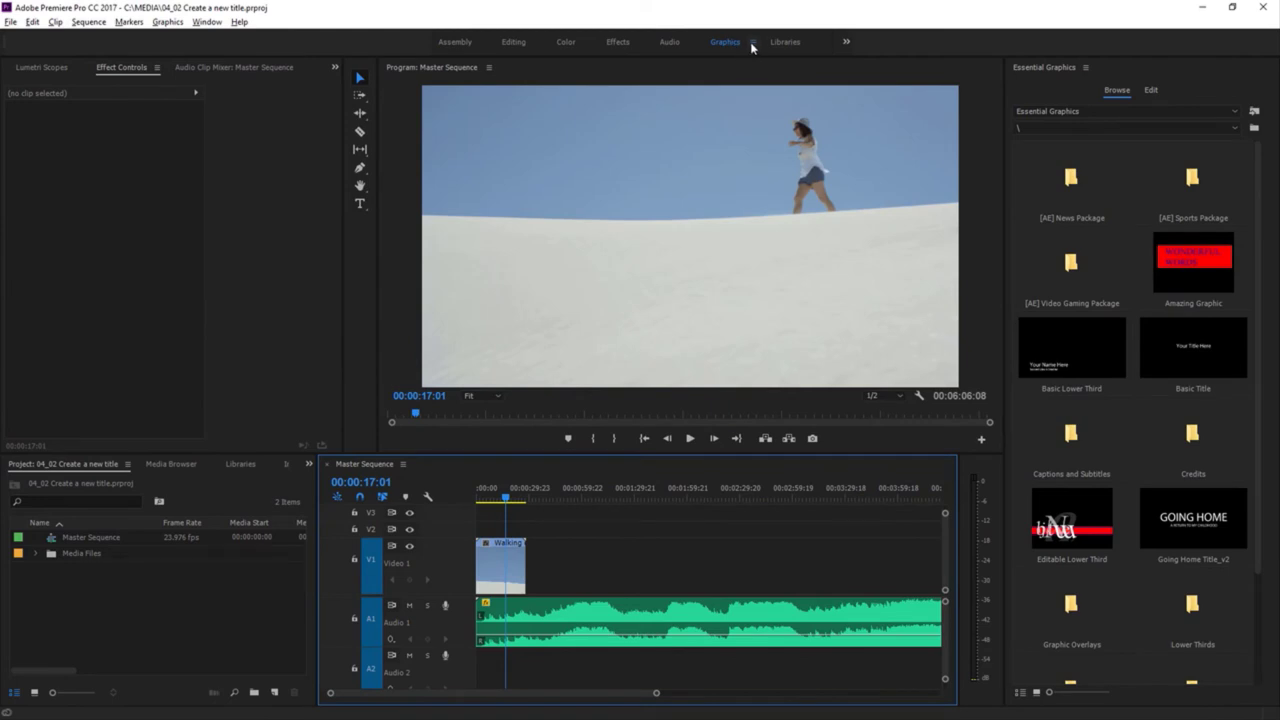
pyautogui.click(751, 44)
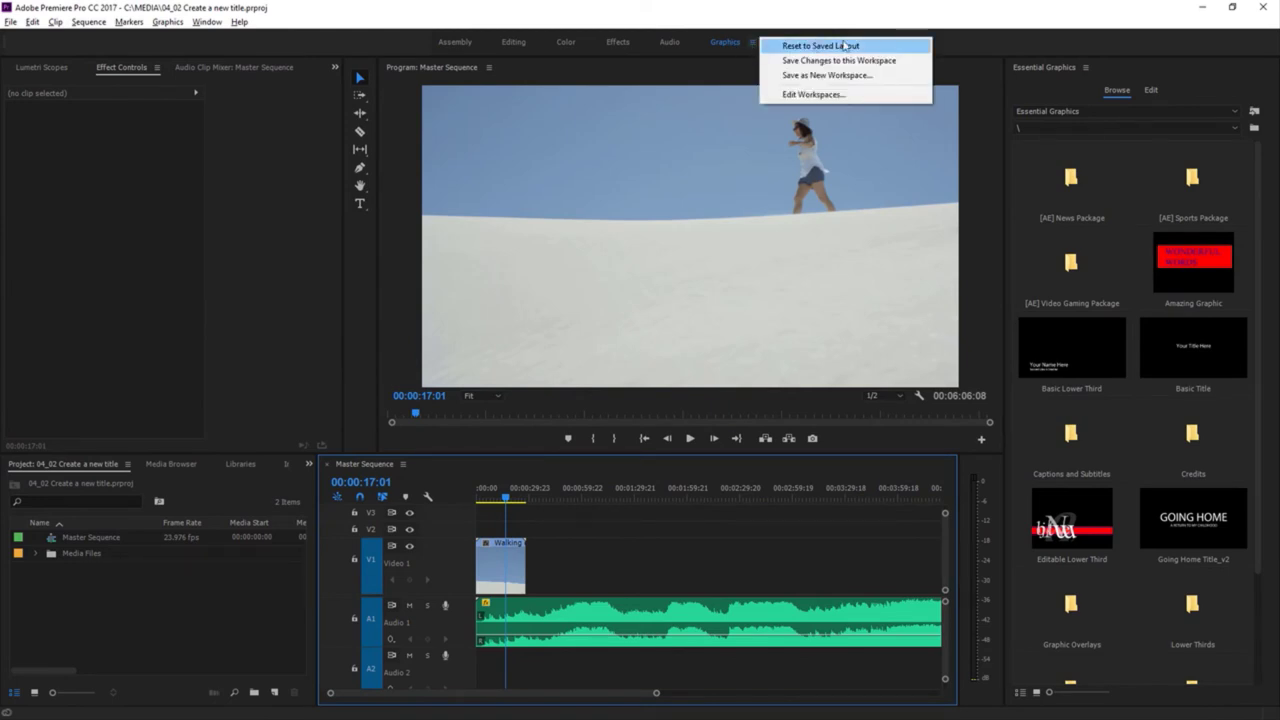
pyautogui.click(873, 47)
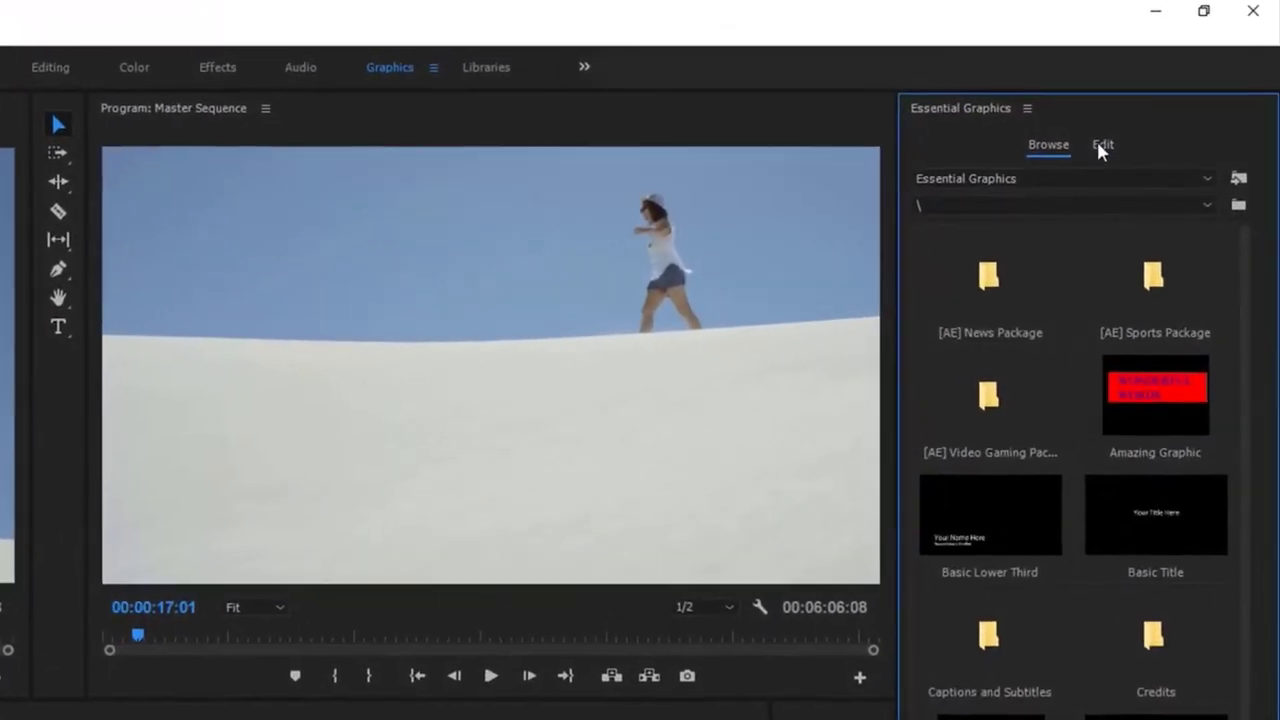
# Place the Basic Lower Third template on Video 2 above Walking on sands.mp4 and sync the missing Myriad Pro Bold and Regular fonts from Typekit.
pyautogui.click(1126, 125)
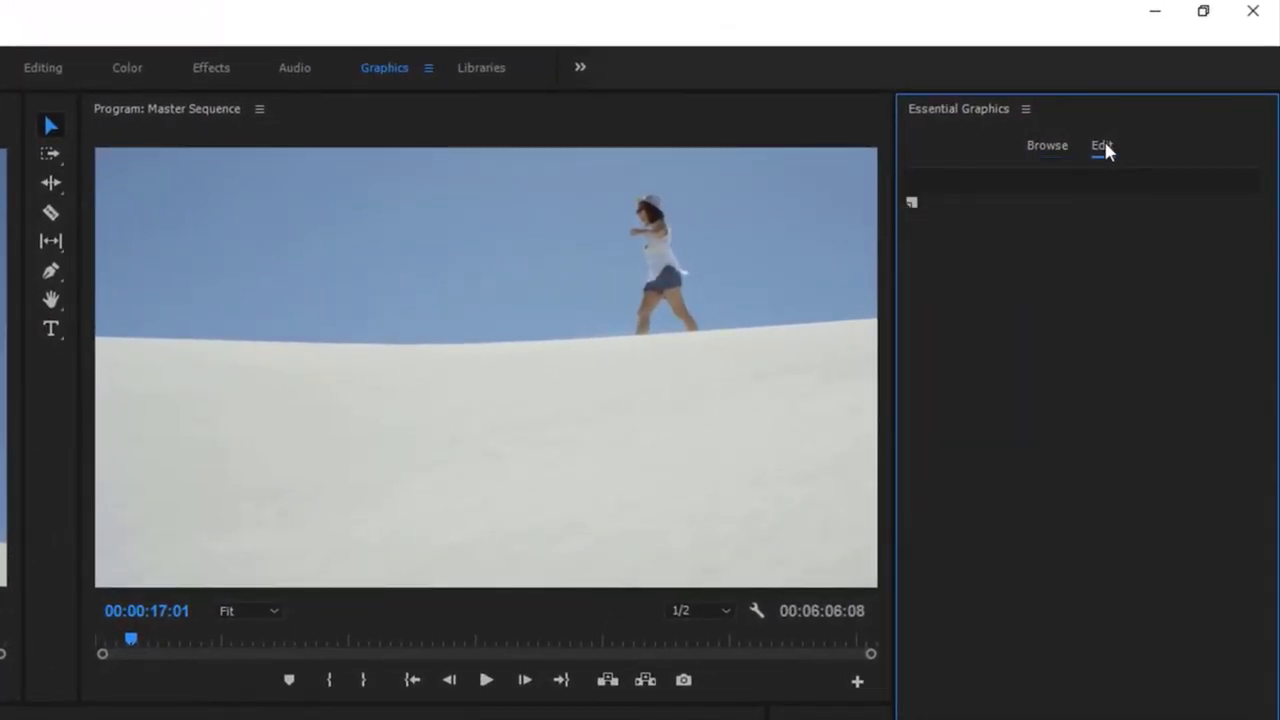
pyautogui.click(1060, 146)
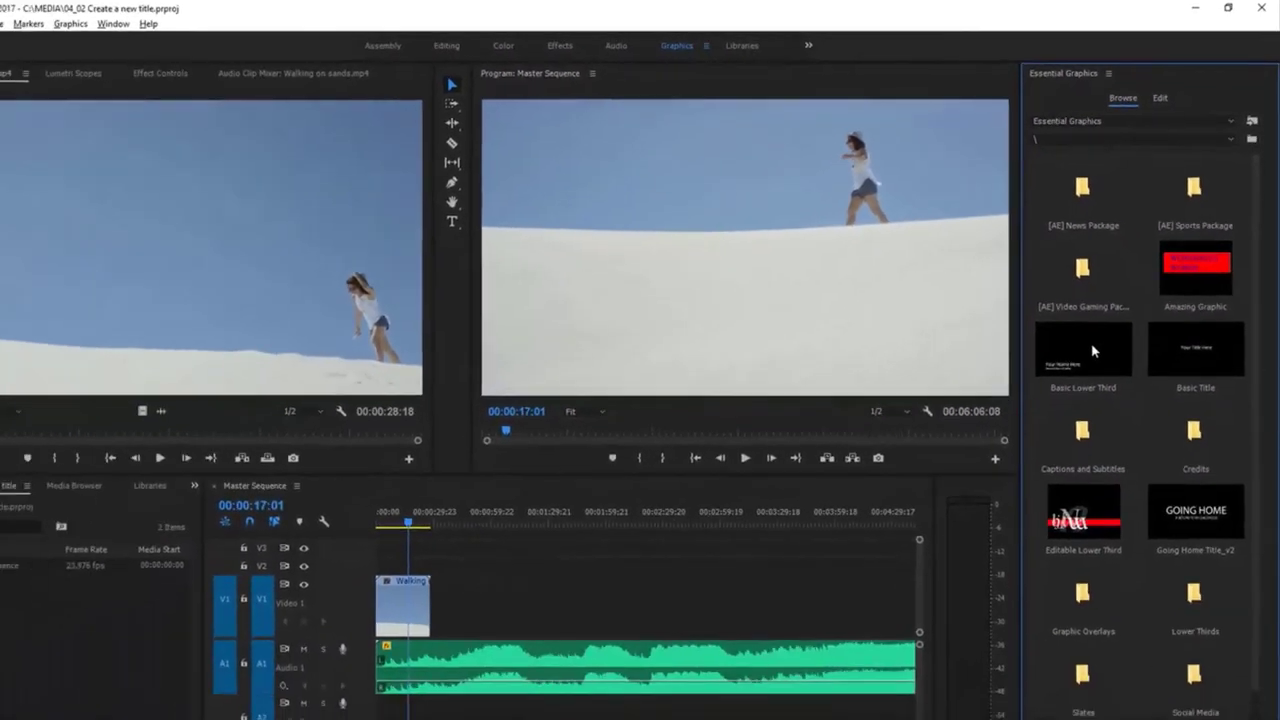
pyautogui.moveTo(1108, 322); pyautogui.dragTo(473, 520)
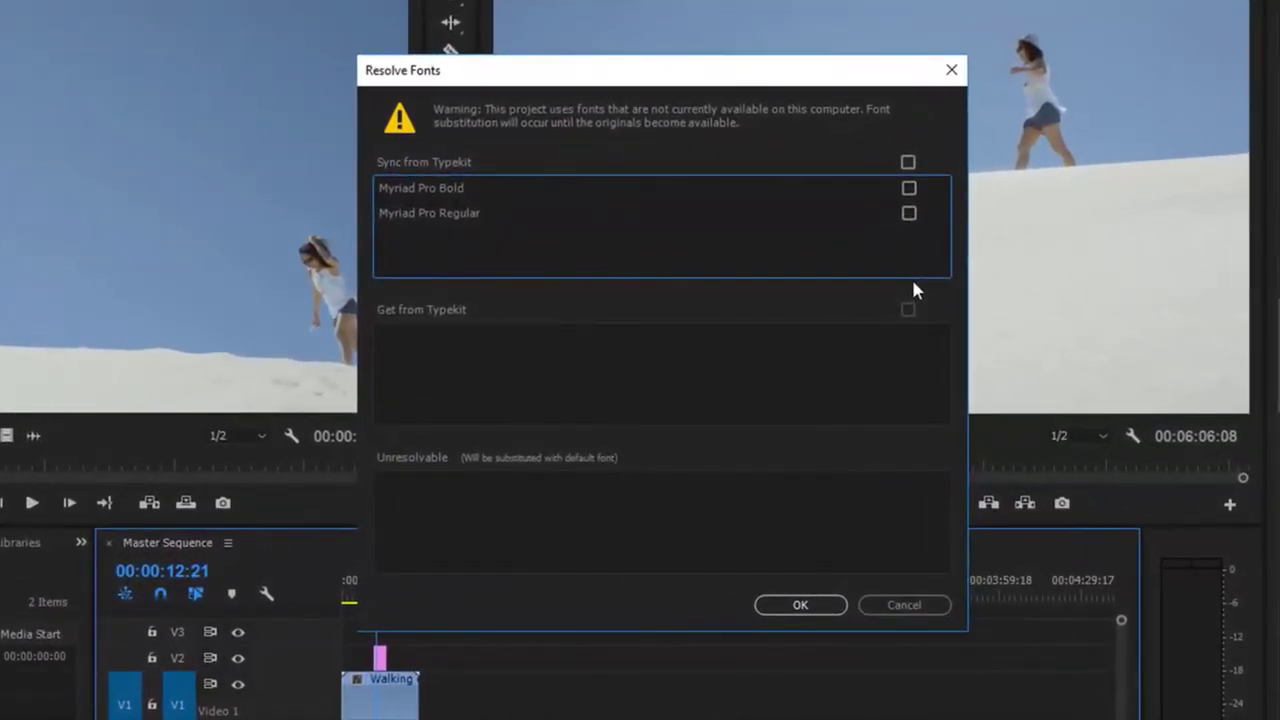
pyautogui.click(908, 163)
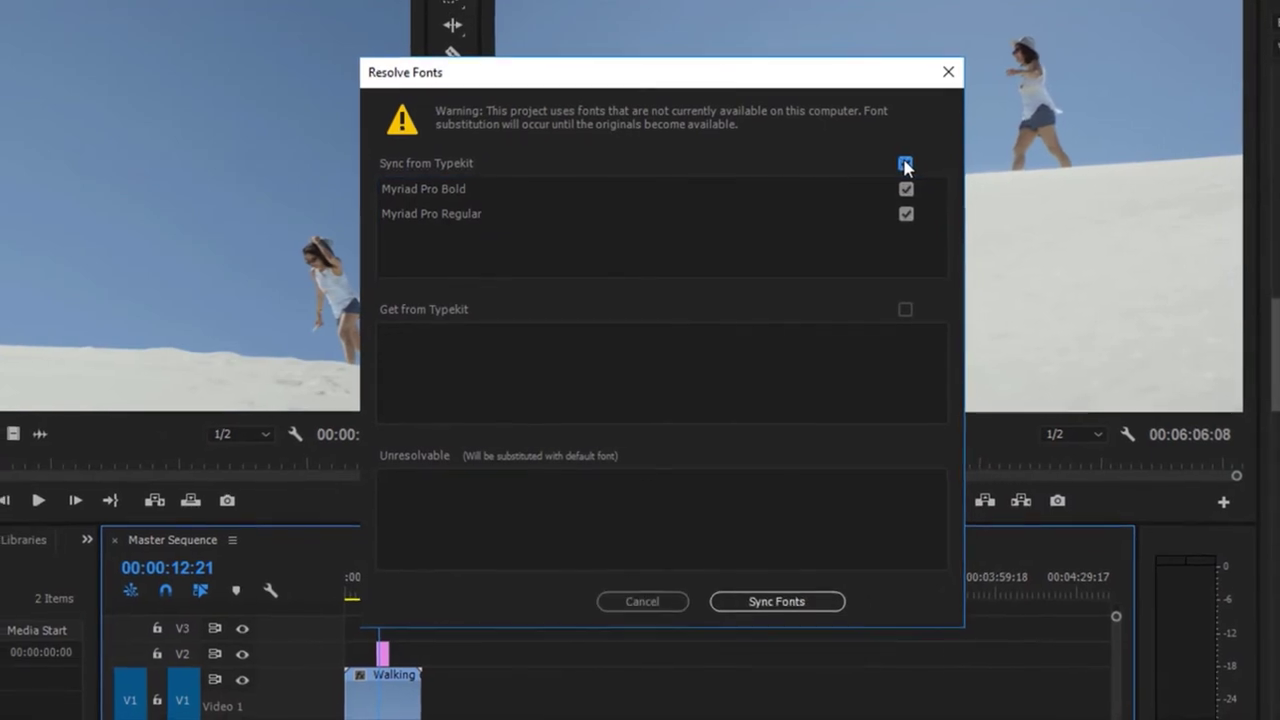
pyautogui.click(740, 521)
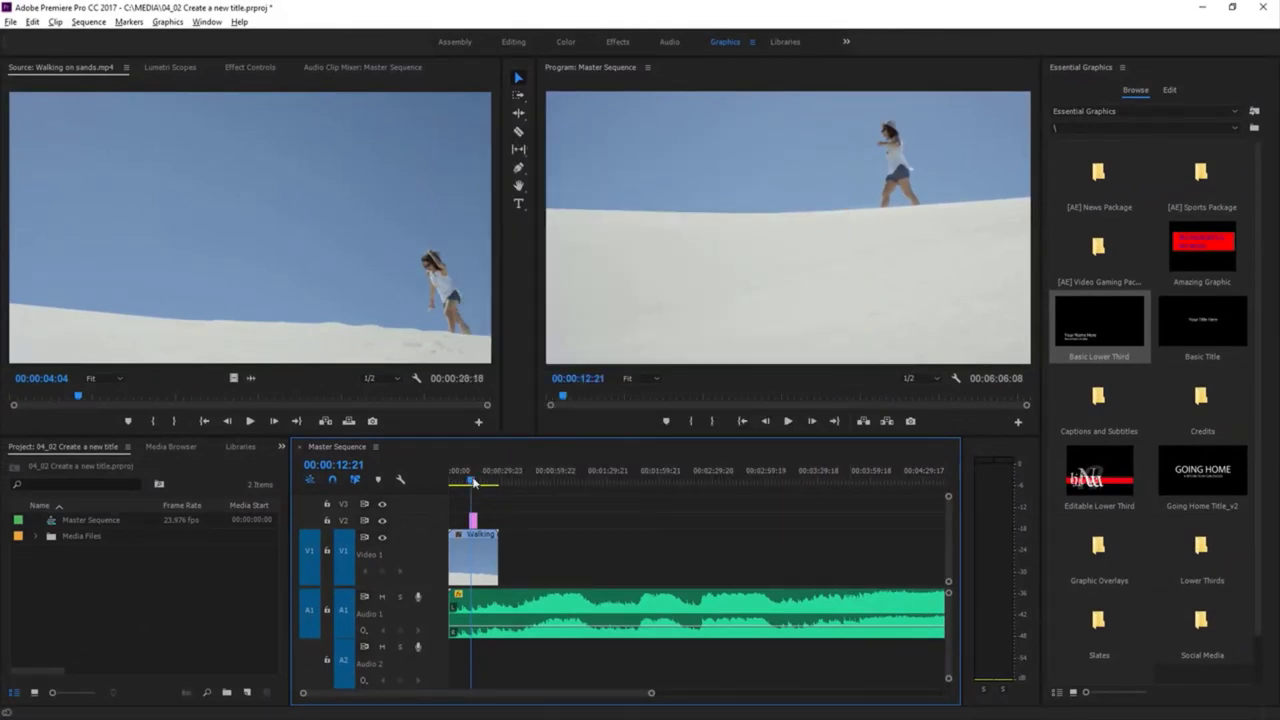
# Move the playhead to 00:00:12:12 over the lower third and extend the end of its clip on Video 2.
pyautogui.click(474, 483)
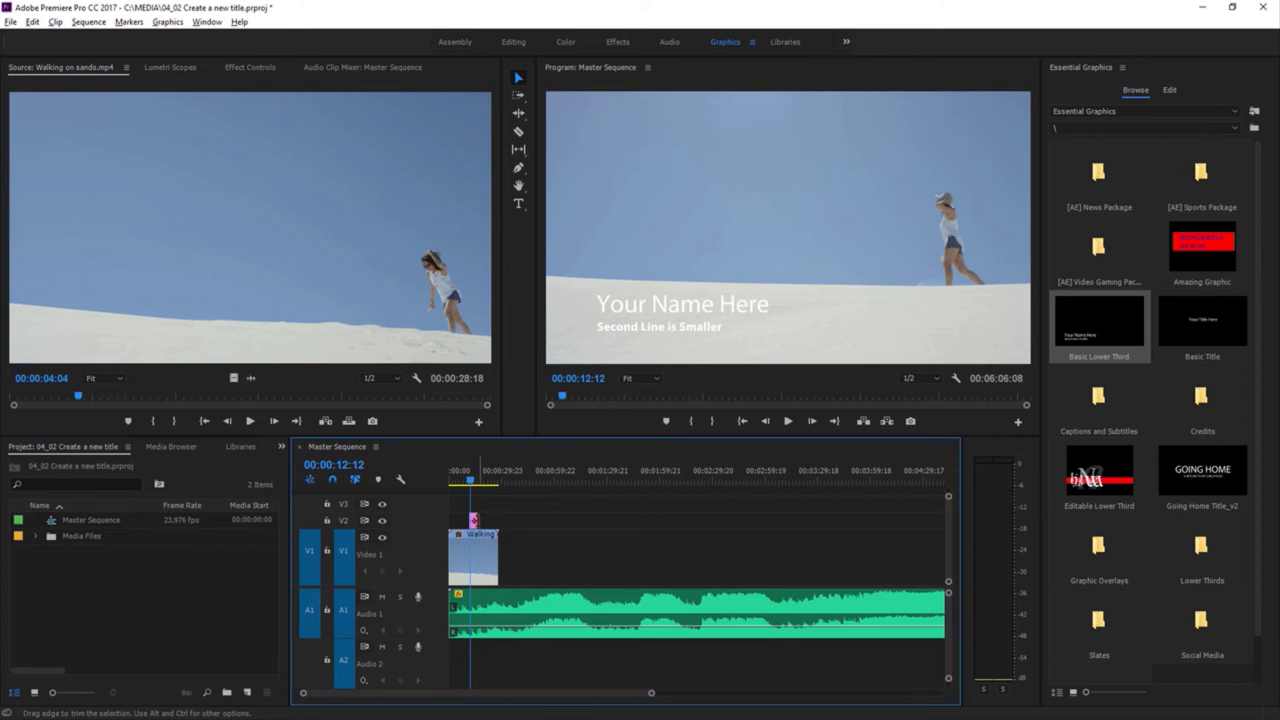
pyautogui.moveTo(477, 521); pyautogui.dragTo(484, 521)
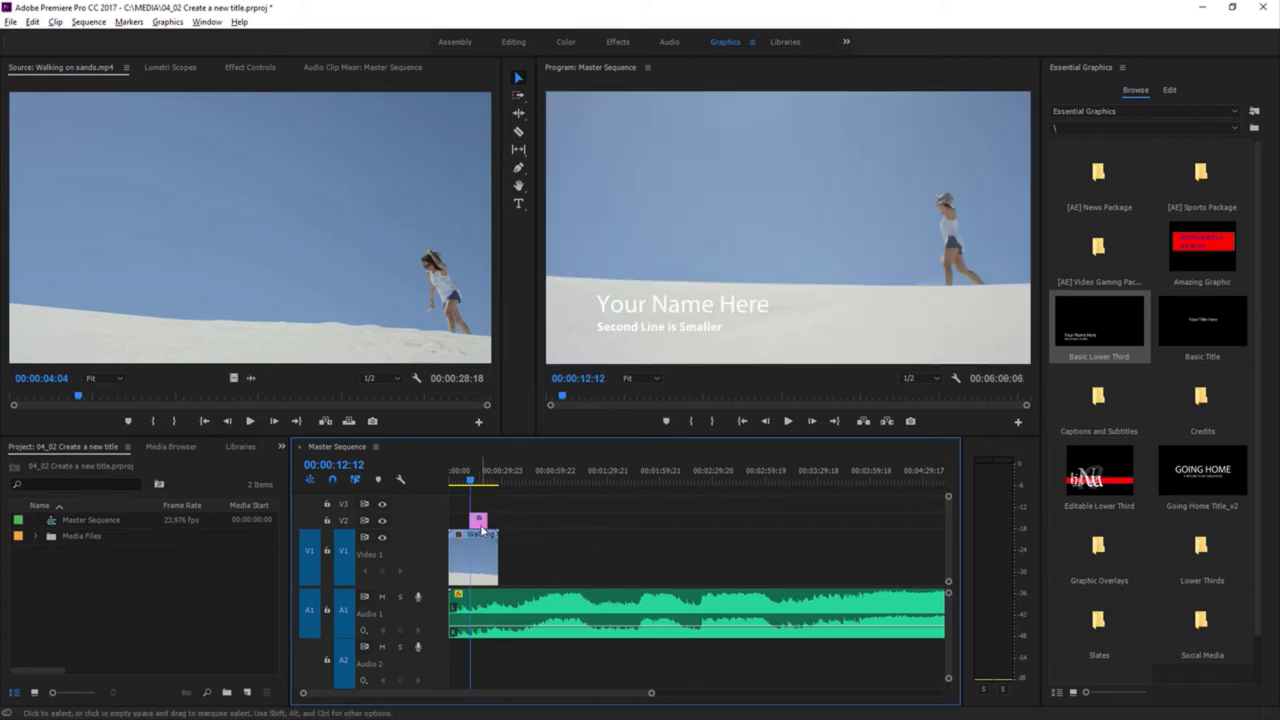
# Replace the lower third's first line, "Your Name Here", with the presenter's full name using the Type tool.
pyautogui.click(482, 521)
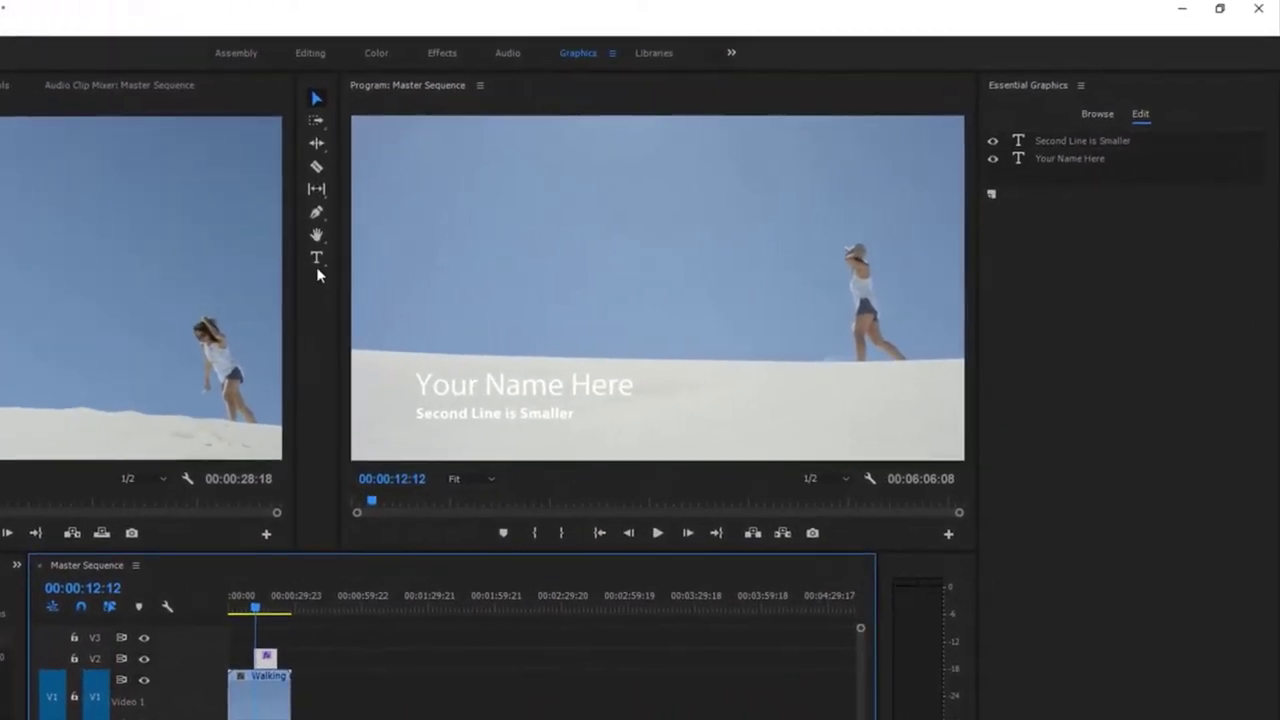
pyautogui.click(317, 258)
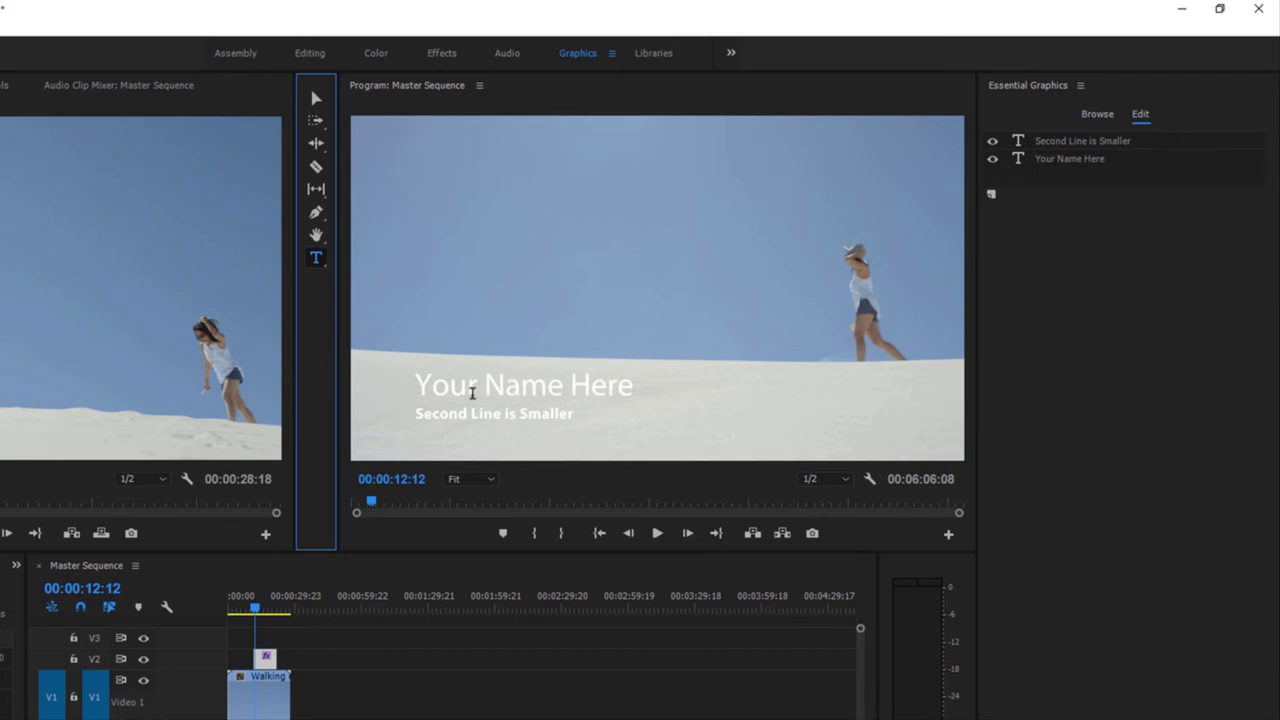
pyautogui.click(426, 386)
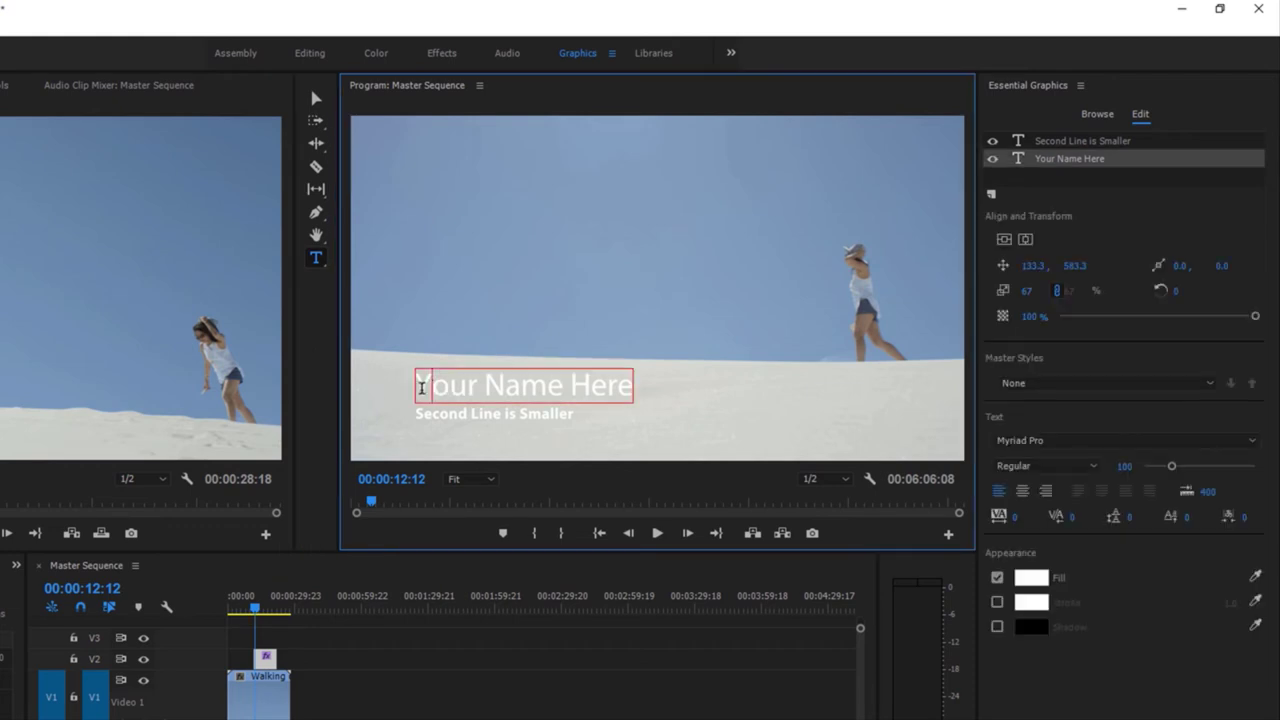
pyautogui.moveTo(421, 388); pyautogui.dragTo(634, 403)
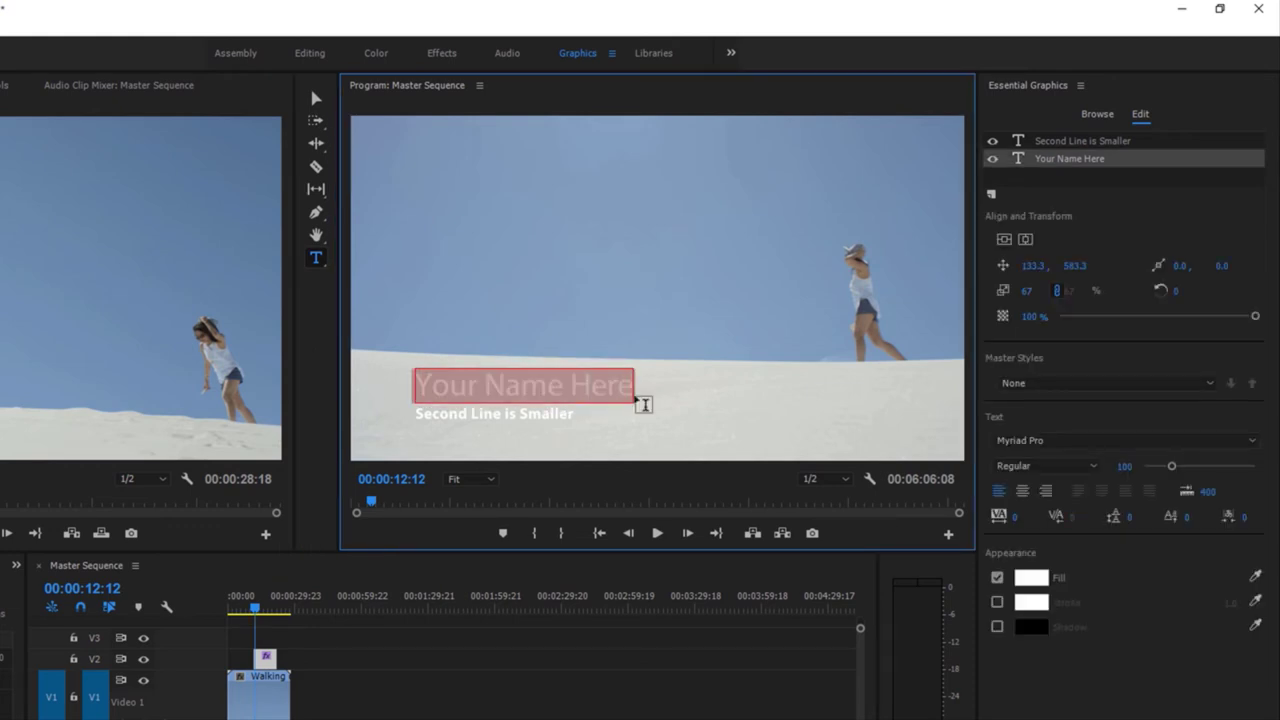
pyautogui.write('M')
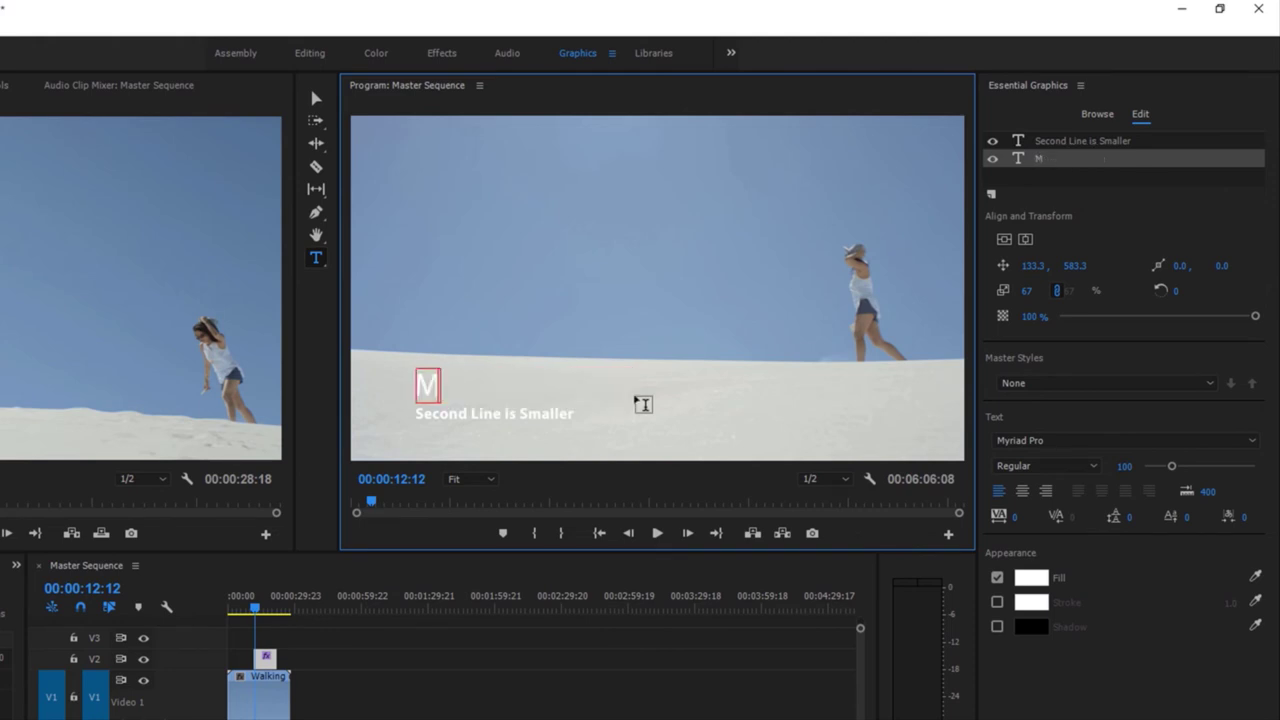
pyautogui.write('axim Jago')
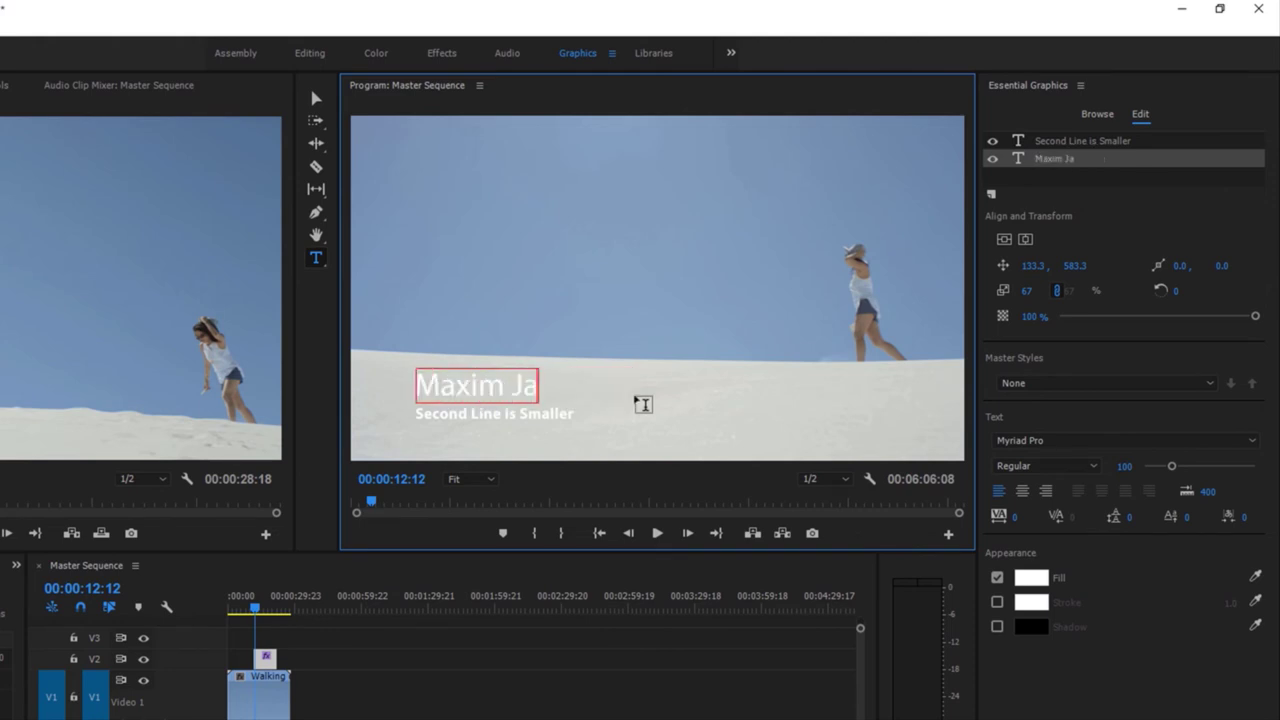
# Replace the lower third's second line with "Travelogue".
pyautogui.click(547, 411)
pyautogui.hotkey('ctrl', 'a')
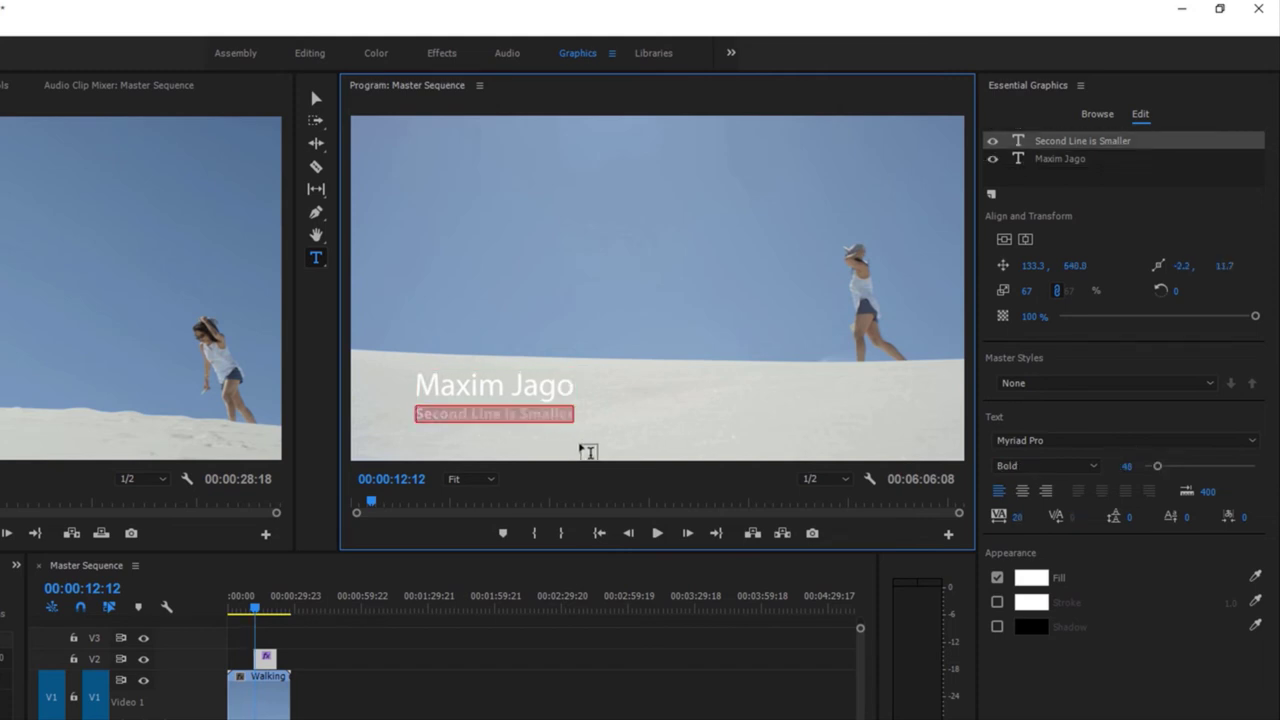
pyautogui.press('BackSpace')
pyautogui.write('Tra')
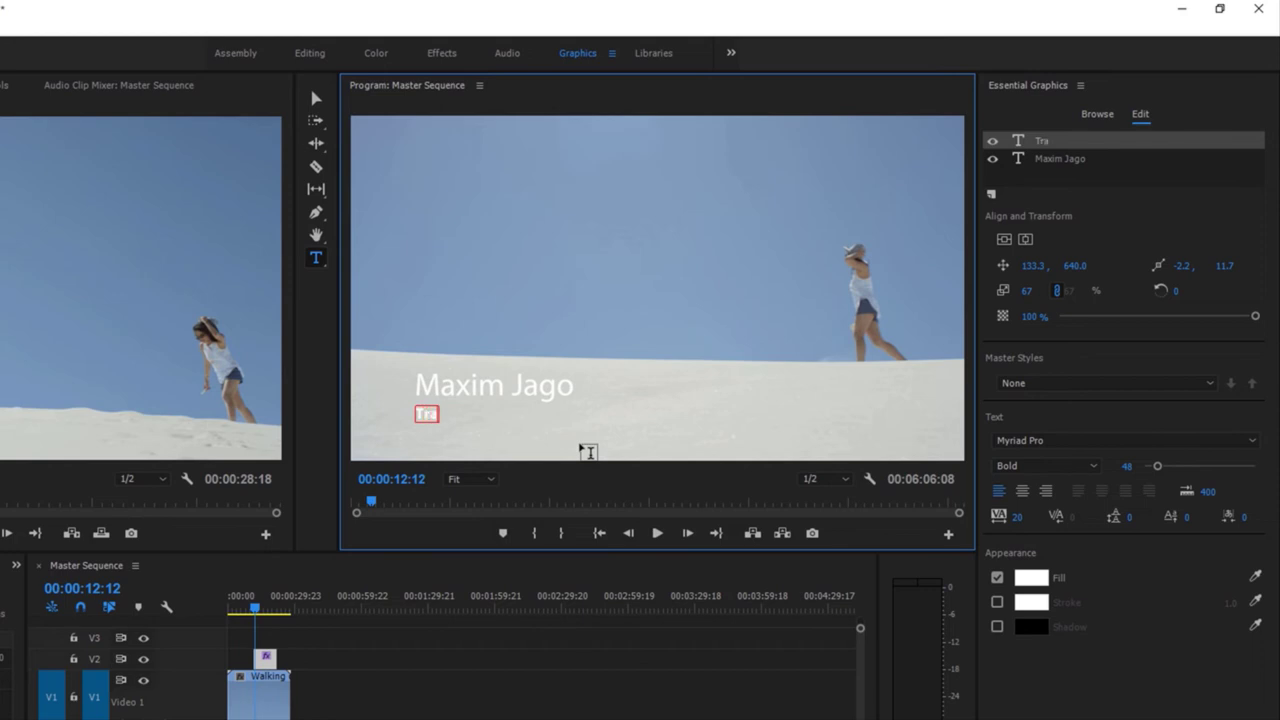
pyautogui.write('velogoelogue')
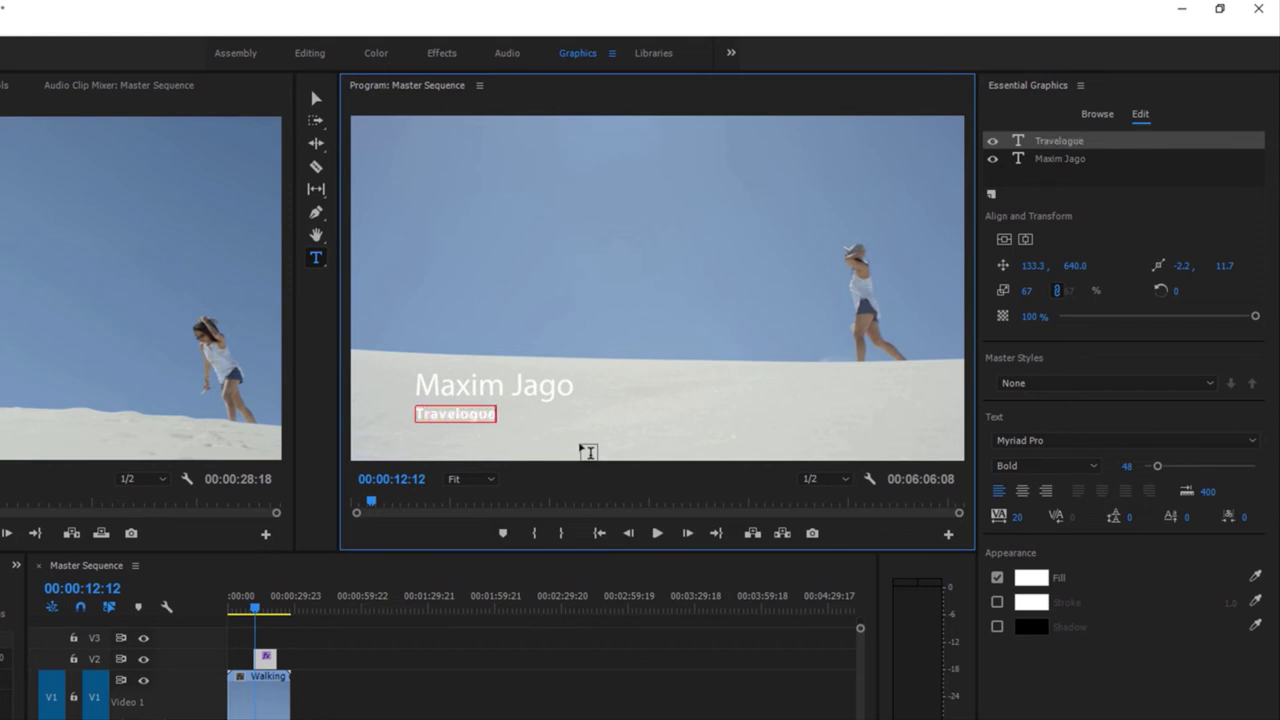
# Examine the available fonts and the text properties of the name and Travelogue layers.
pyautogui.click(1133, 442)
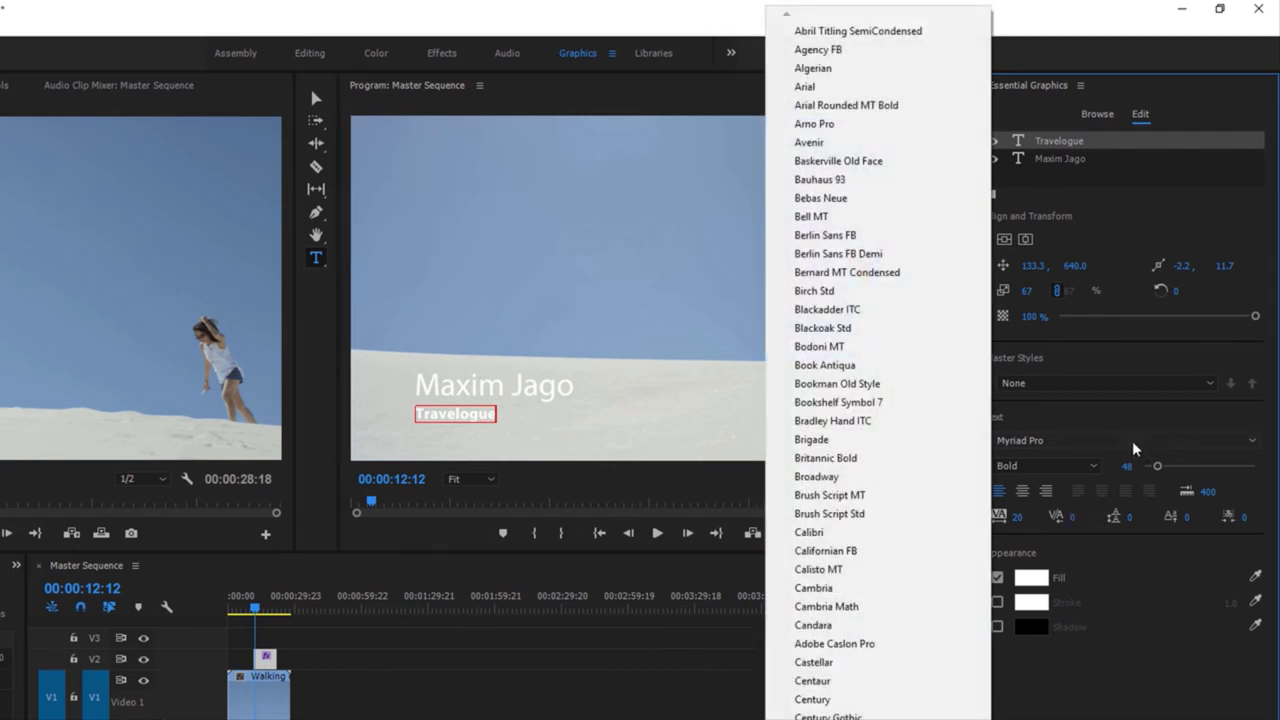
pyautogui.click(1086, 663)
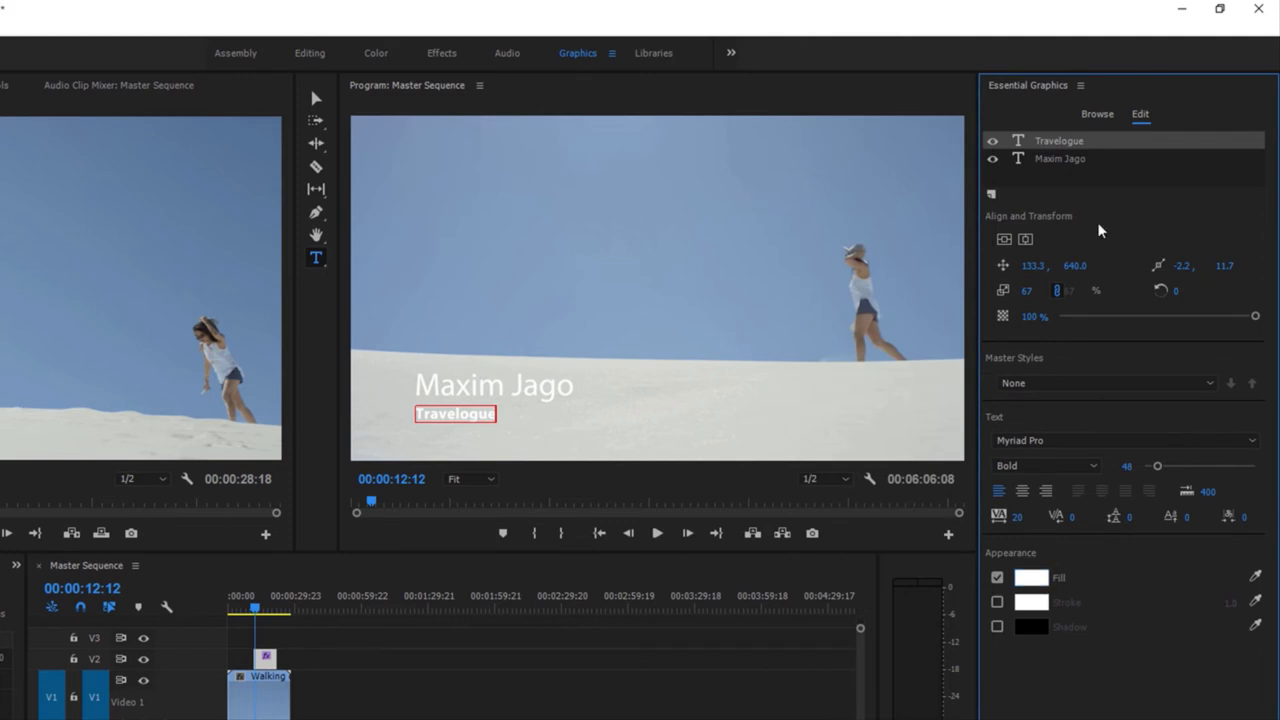
pyautogui.click(1071, 158)
pyautogui.click(1085, 140)
pyautogui.click(1090, 159)
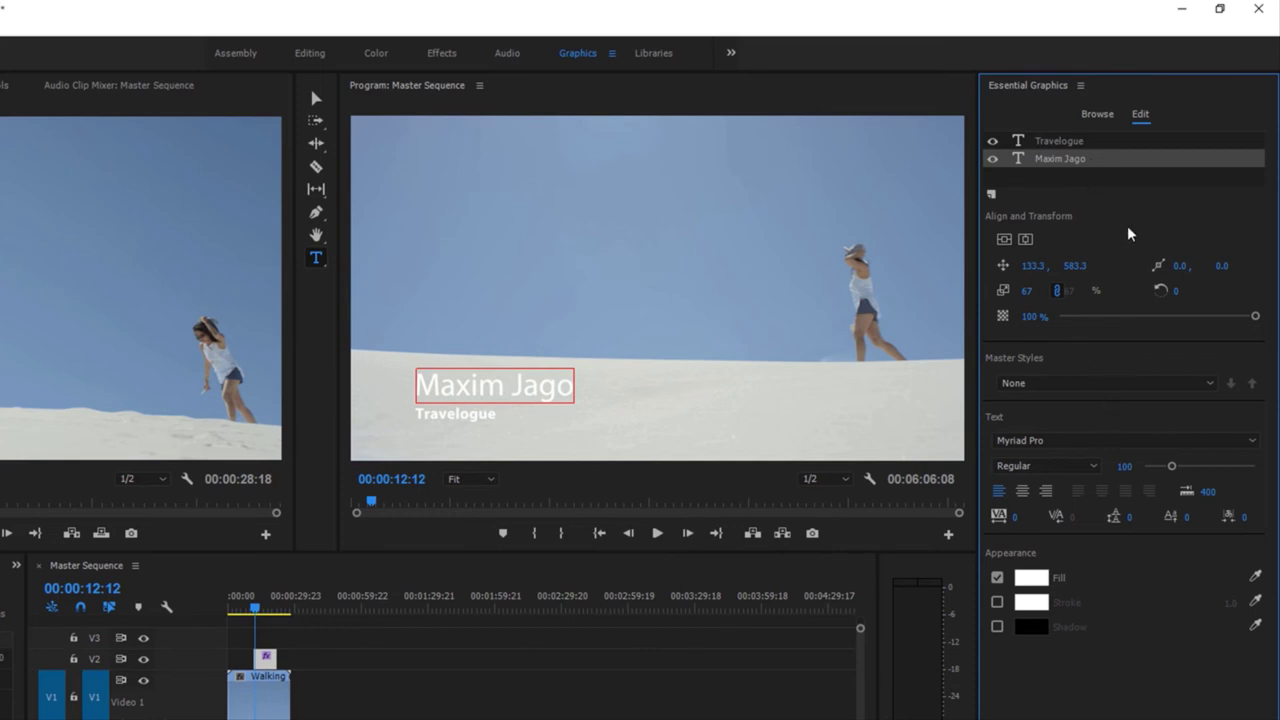
# Add the vertical text "Holidays" down the left side of the picture and set its font size to 48.
pyautogui.click(316, 258)
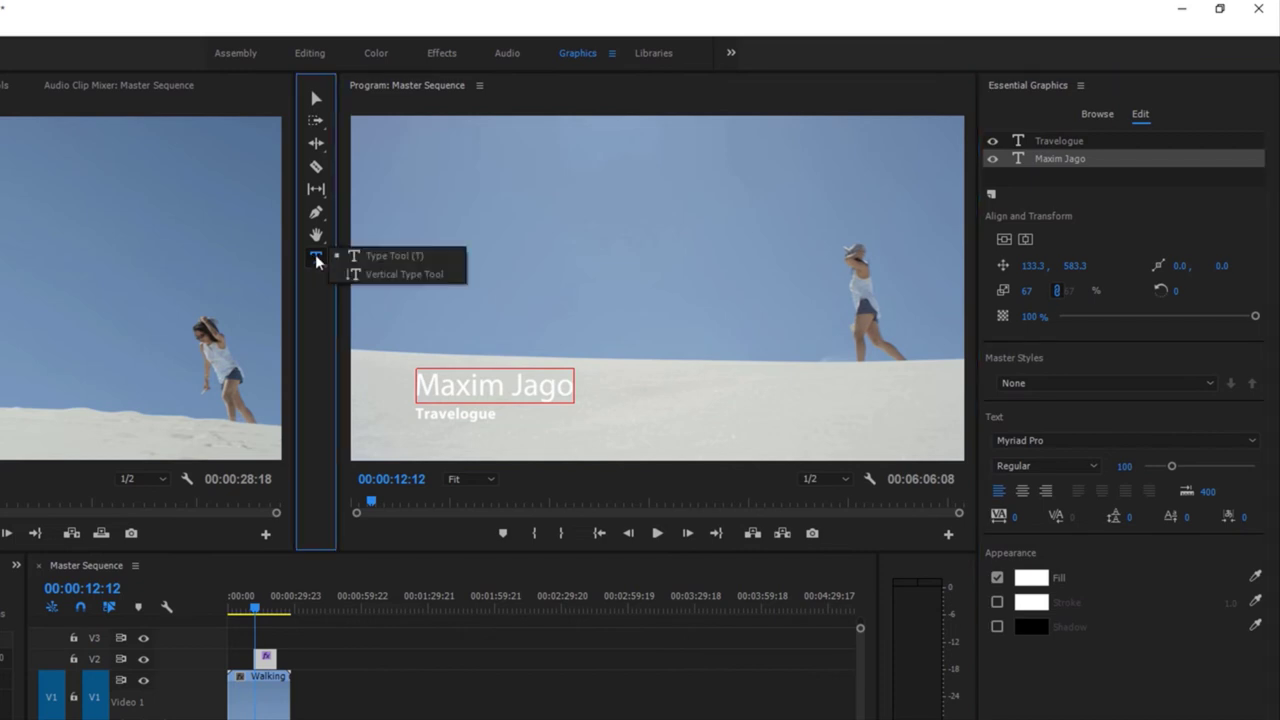
pyautogui.click(449, 274)
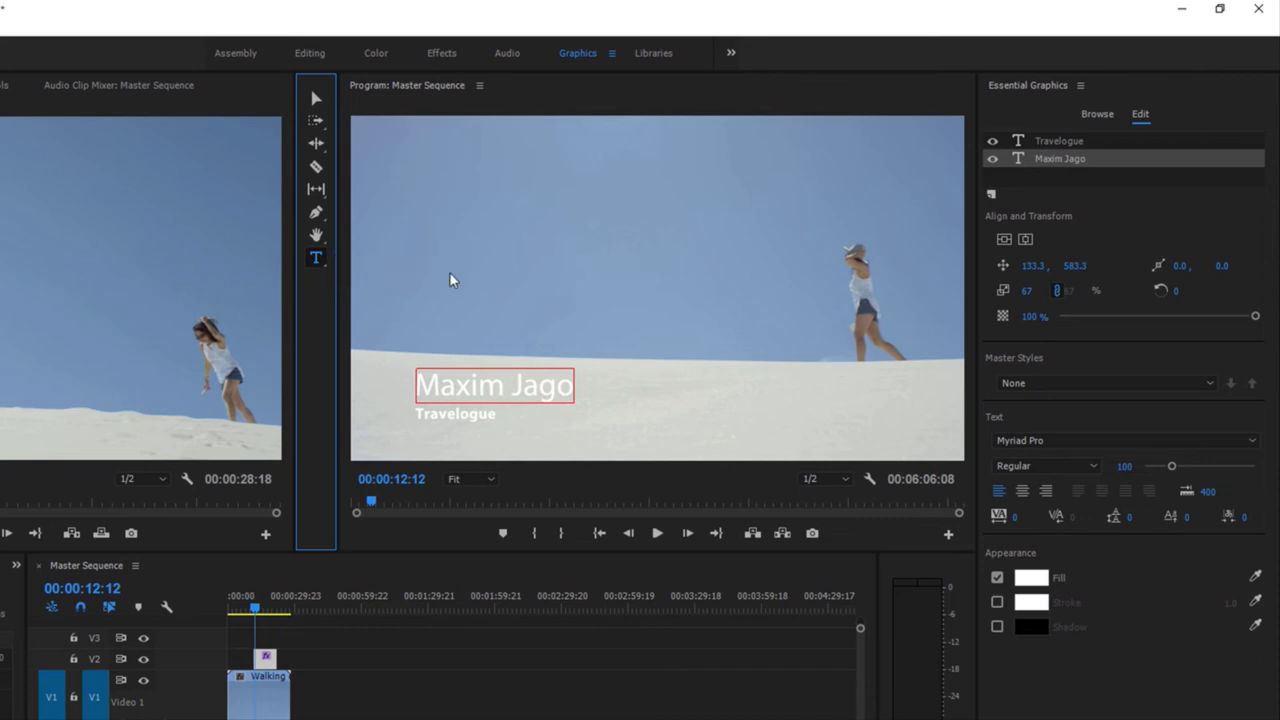
pyautogui.click(388, 153)
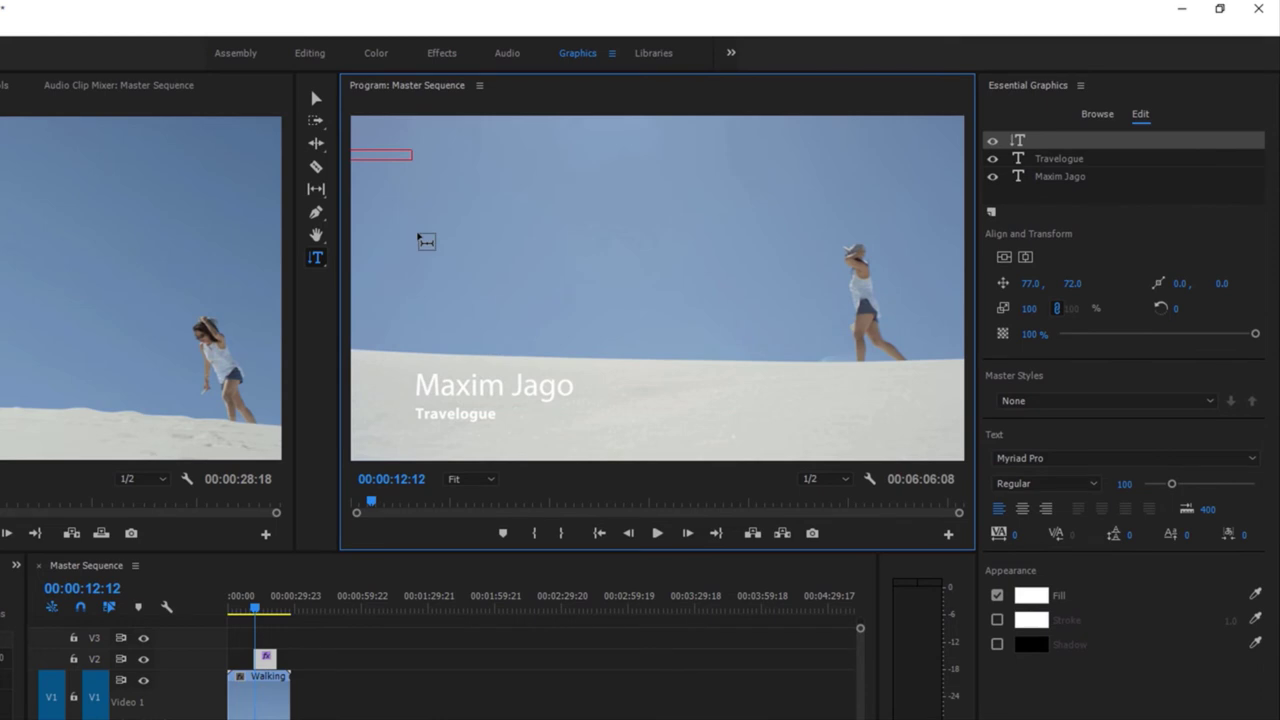
pyautogui.write('Holidays')
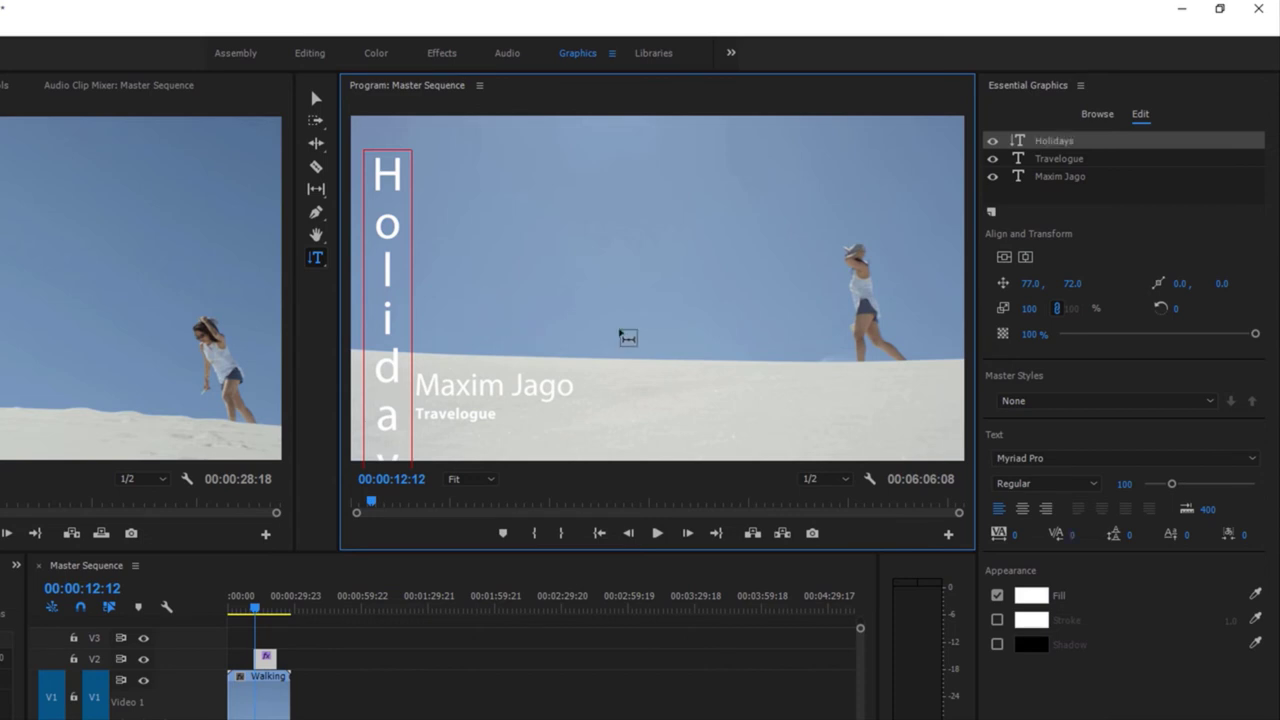
pyautogui.hotkey('ctrl', 'a')
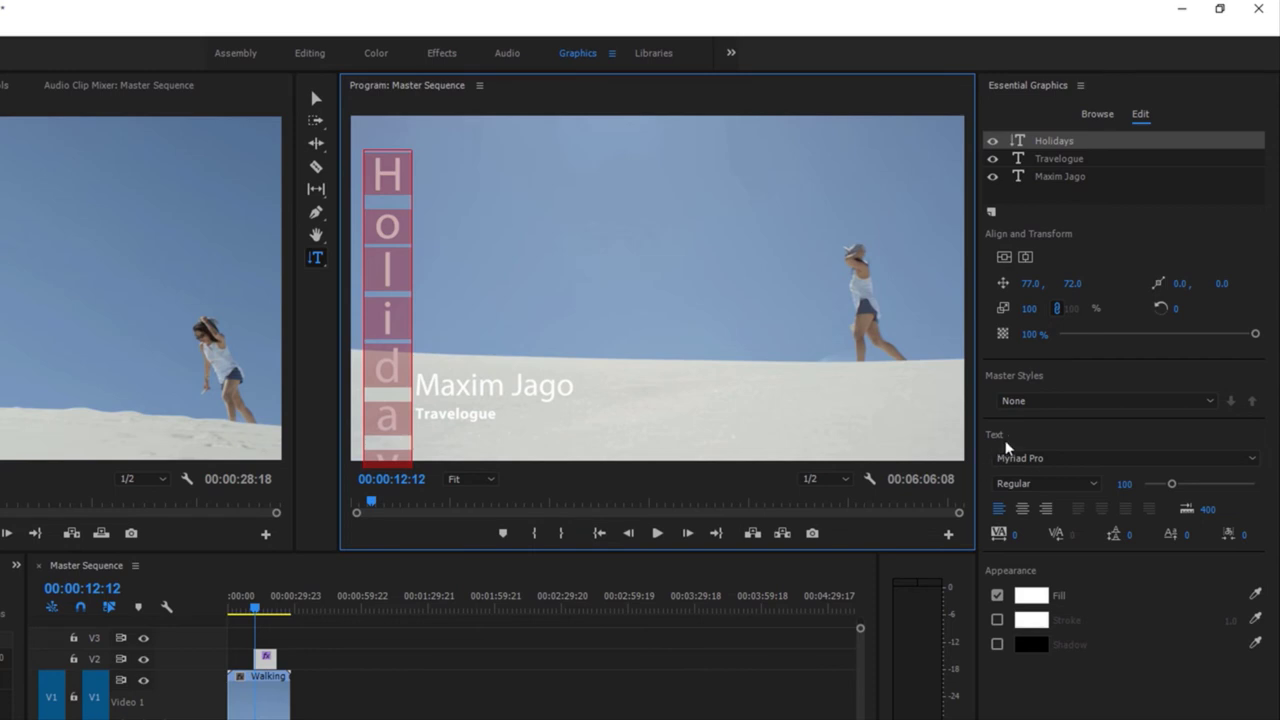
pyautogui.click(1121, 484)
pyautogui.moveTo(1121, 484); pyautogui.dragTo(1069, 484)
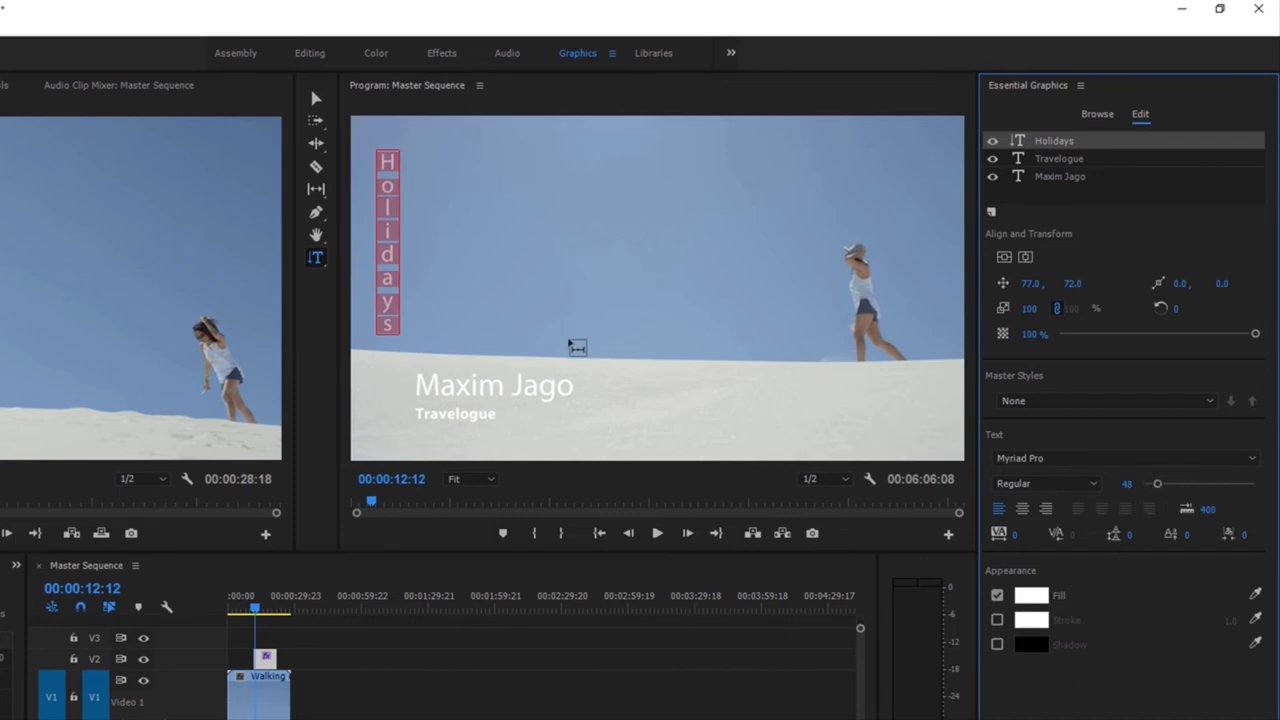
# Draw a rectangle covering the name and Travelogue lines, and move its layer beneath all the text layers.
pyautogui.click(316, 216)
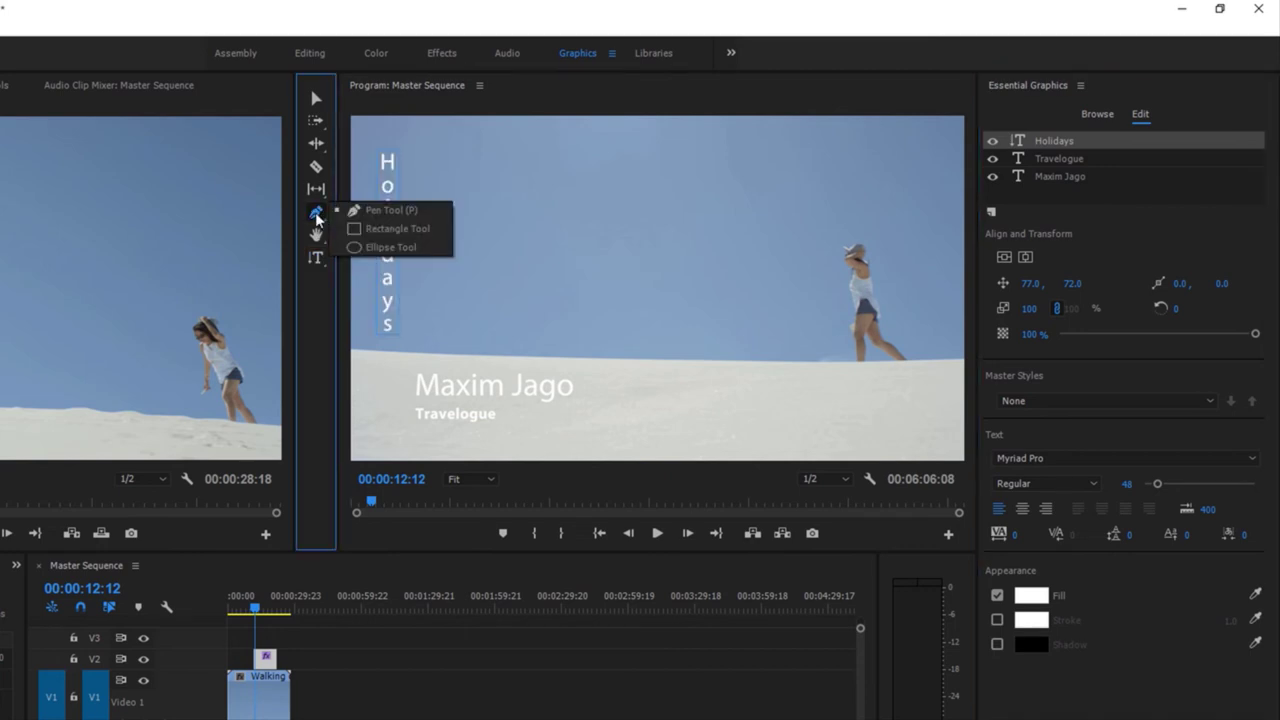
pyautogui.click(441, 229)
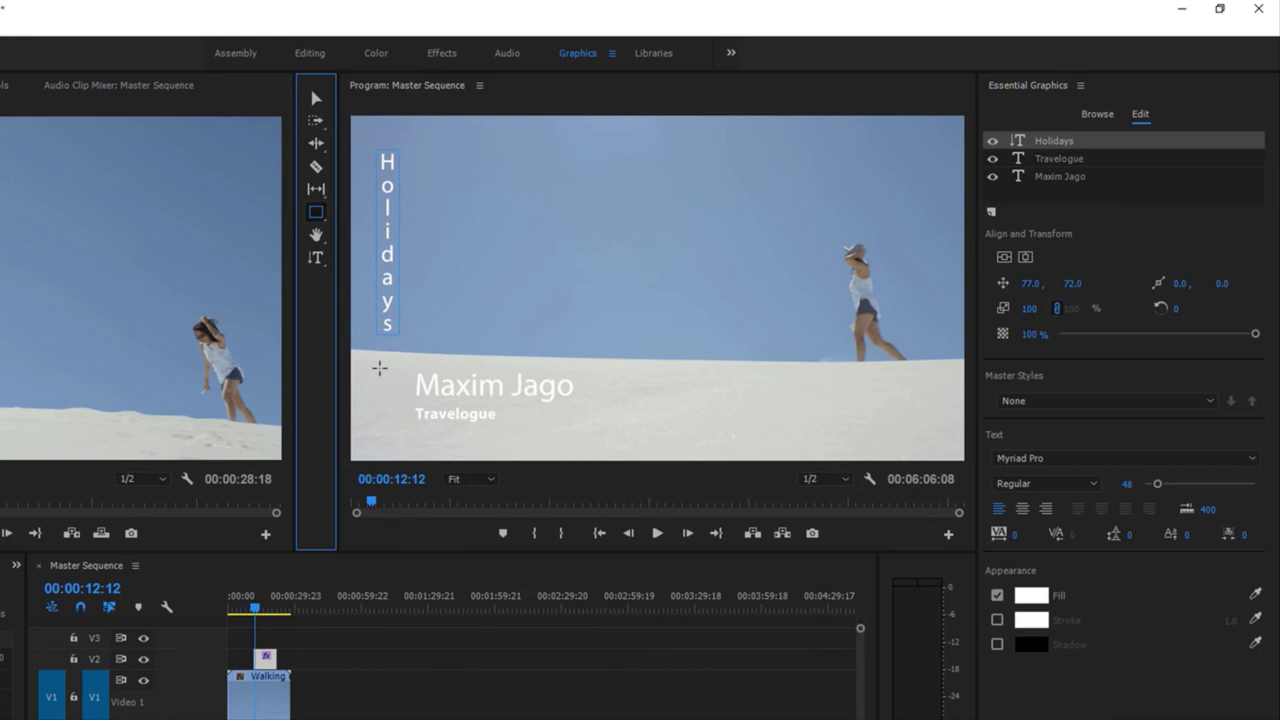
pyautogui.moveTo(380, 364); pyautogui.dragTo(640, 431)
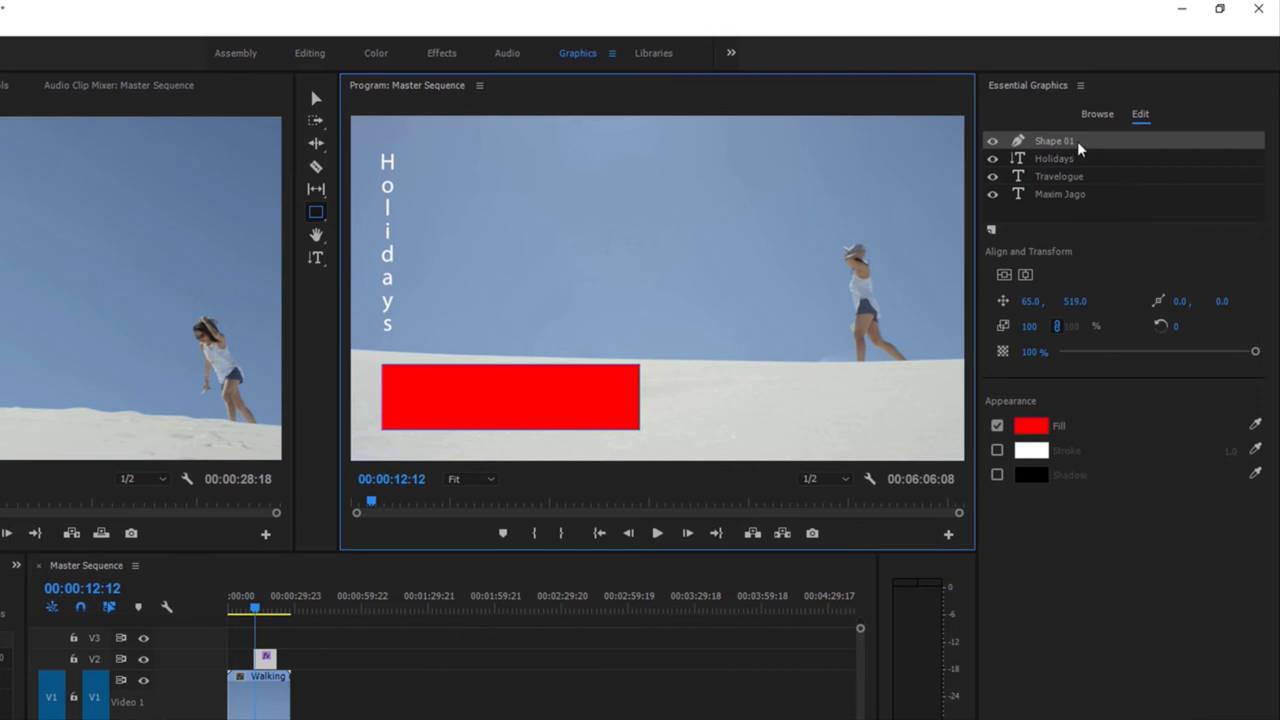
pyautogui.moveTo(1077, 141); pyautogui.dragTo(1085, 200)
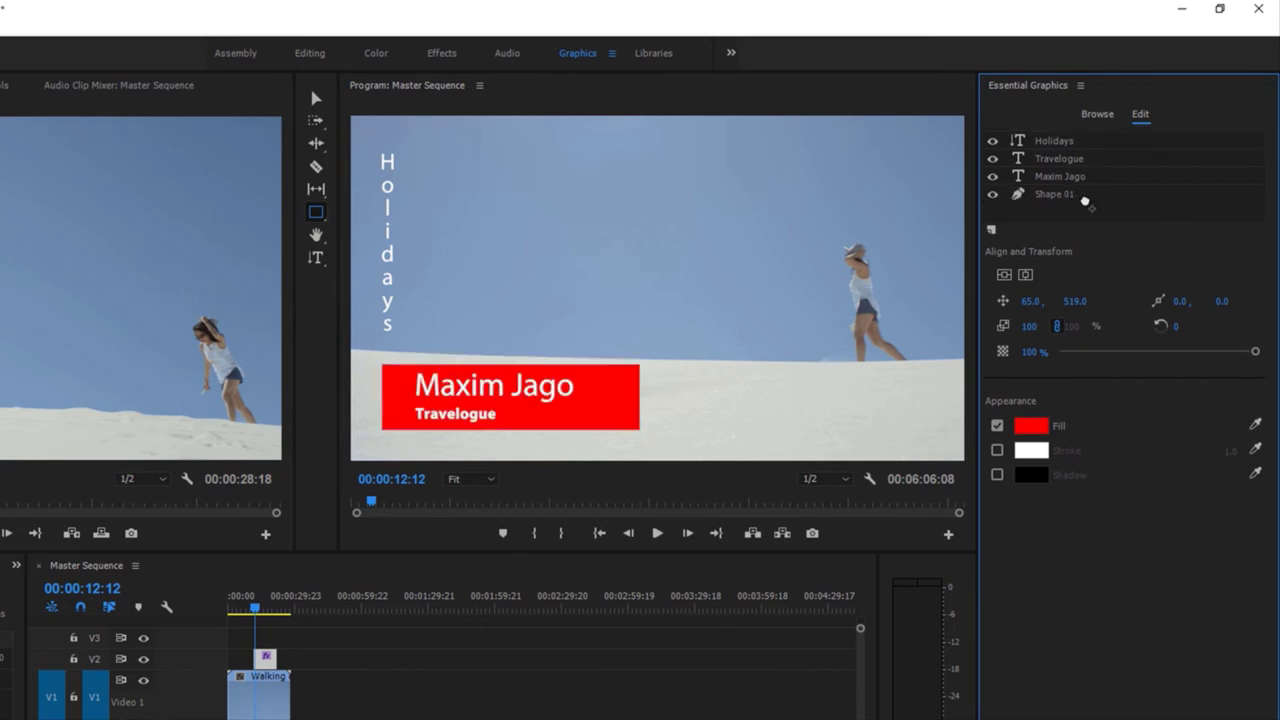
pyautogui.click(1092, 214)
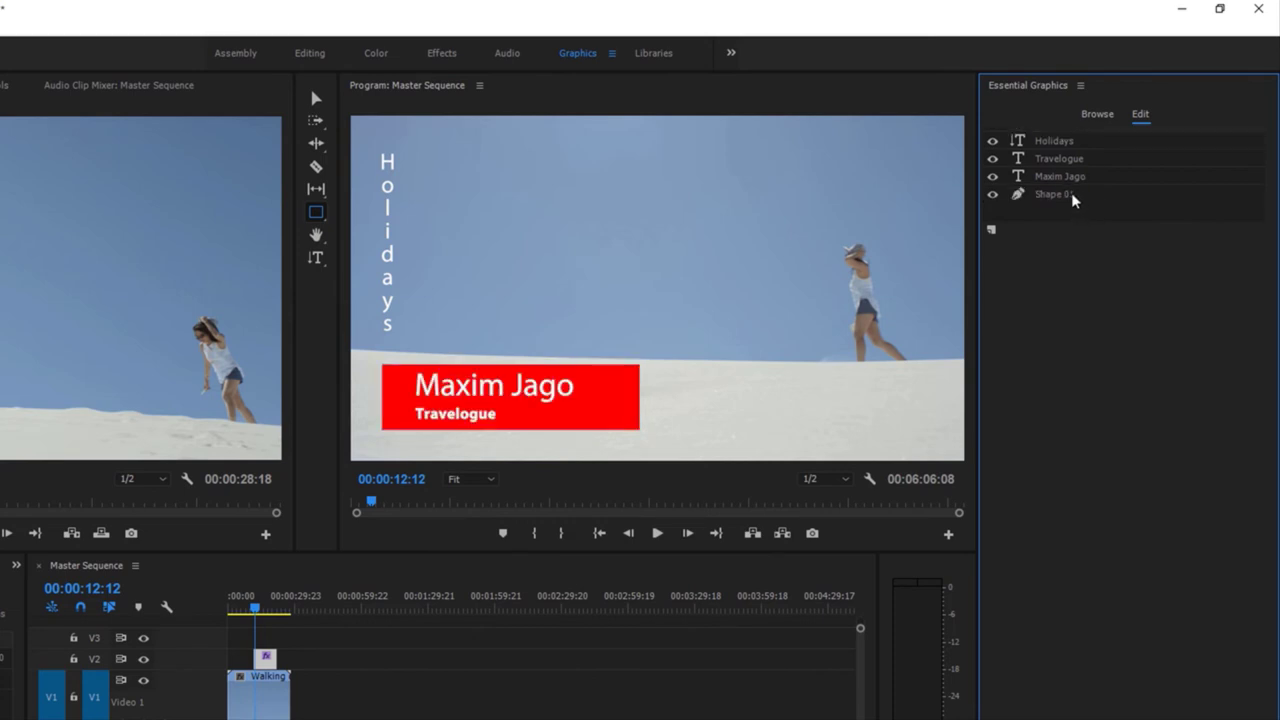
# Set the rectangle's fill color to dark green, 146314.
pyautogui.click(1074, 195)
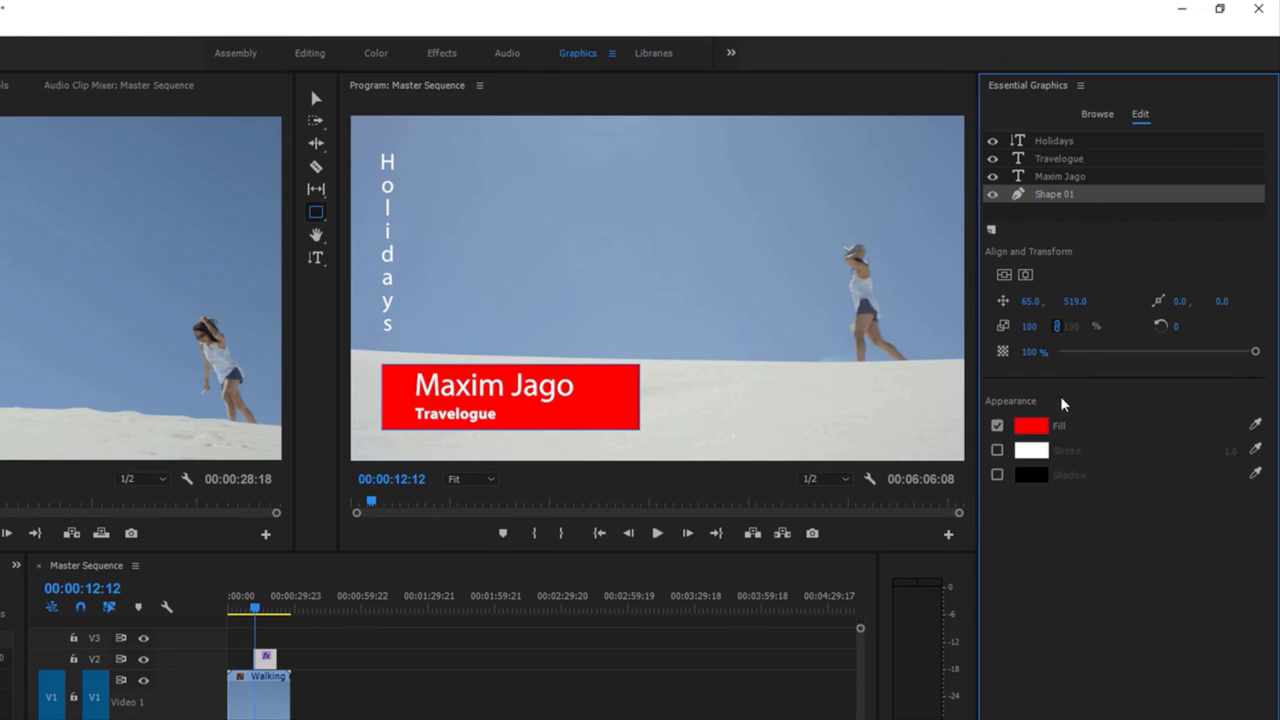
pyautogui.click(1036, 430)
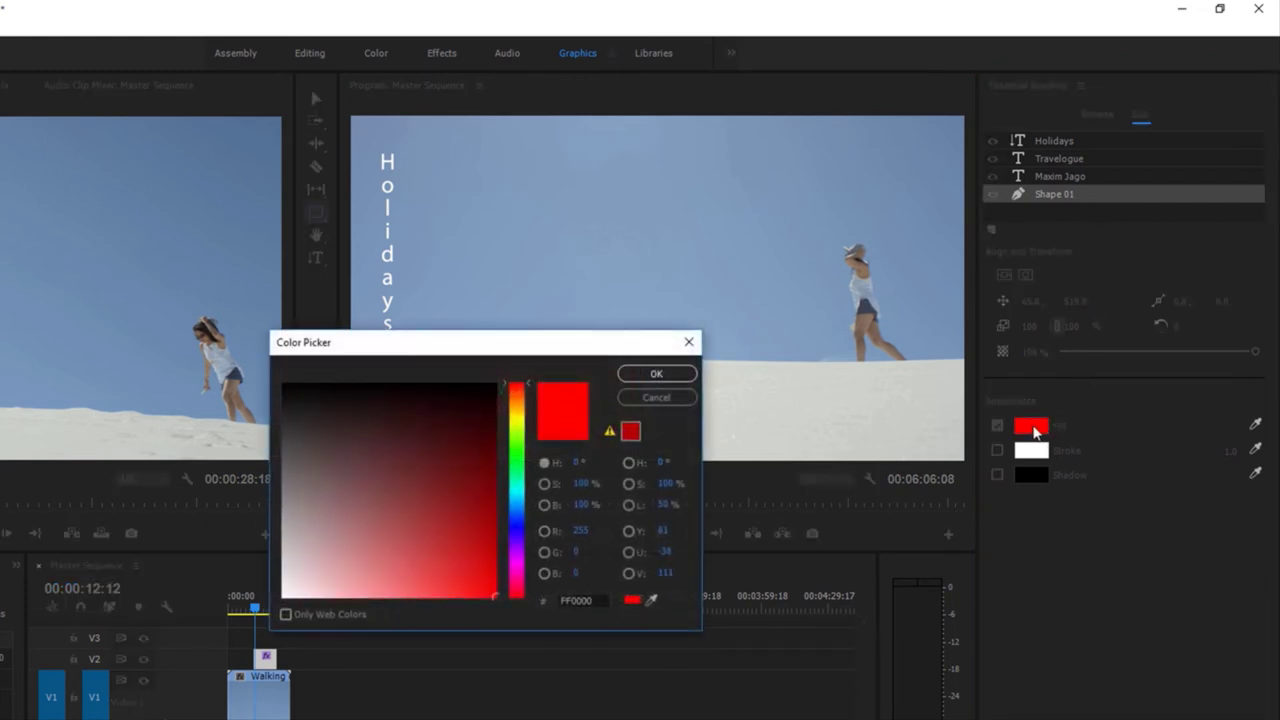
pyautogui.click(516, 455)
pyautogui.click(453, 466)
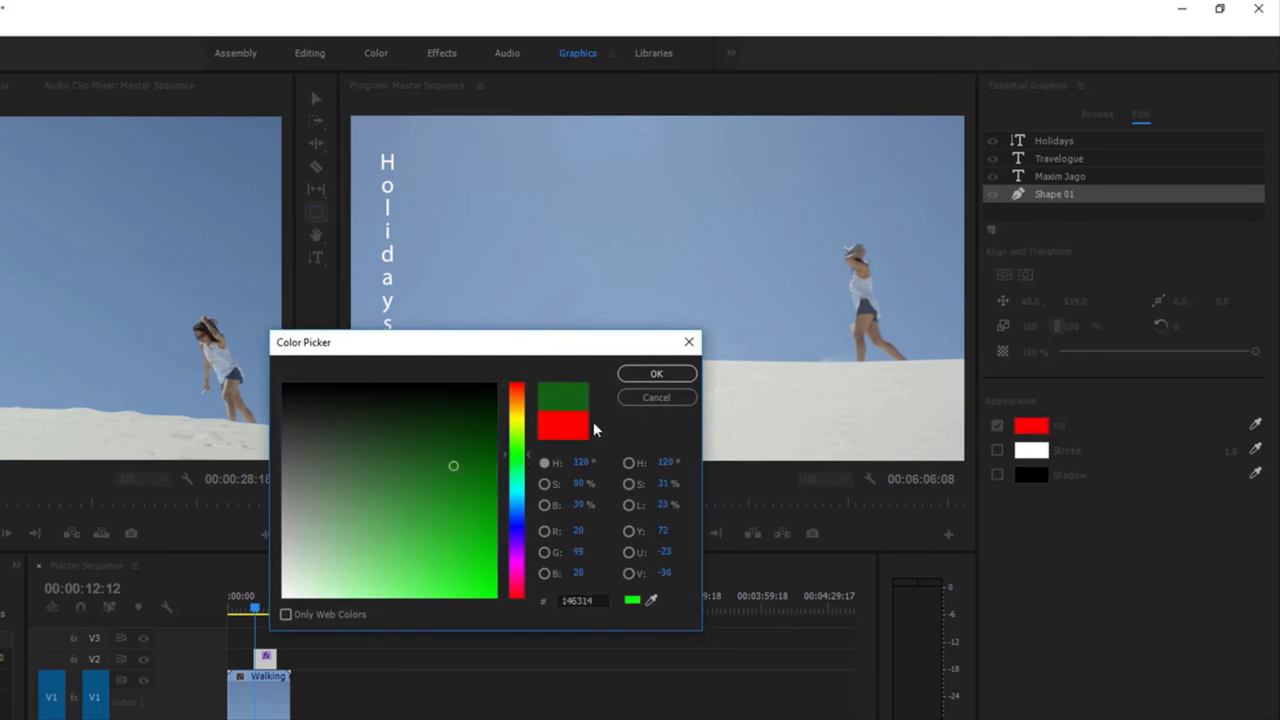
pyautogui.click(645, 378)
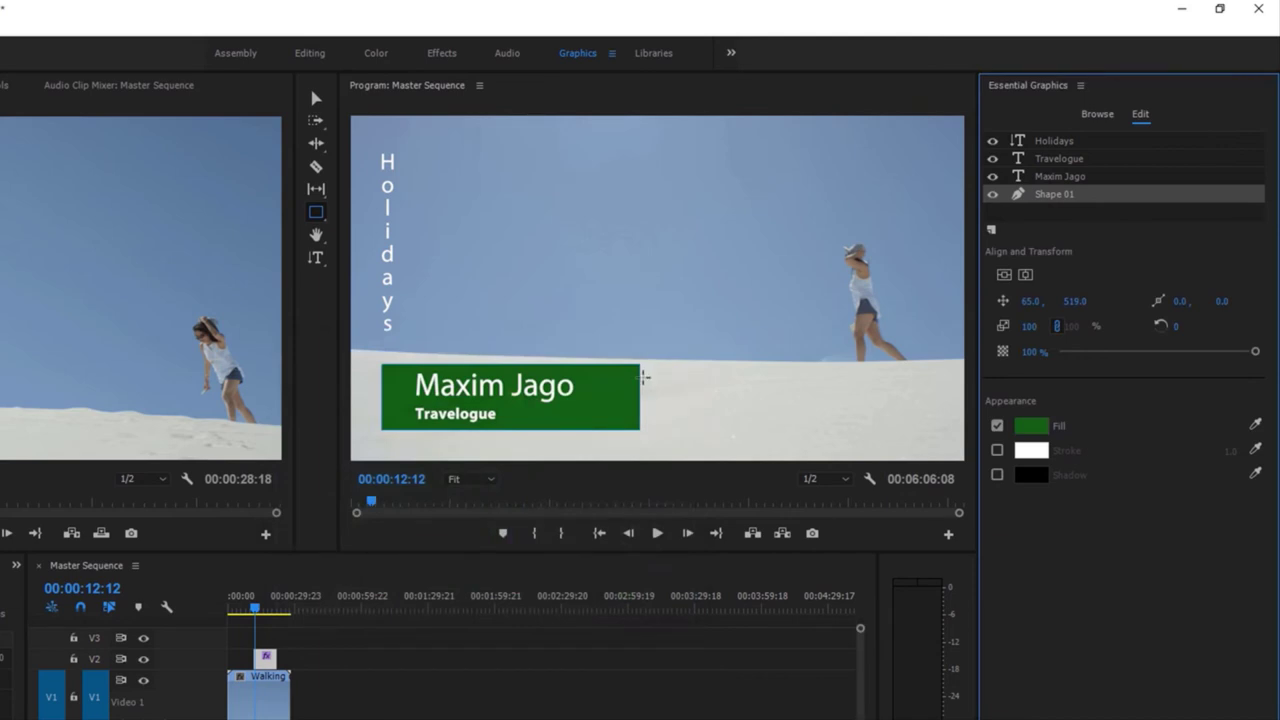
# Sample the sky's blue from the picture as the rectangle's fill and add a white stroke with a width of 13.0.
pyautogui.click(1256, 420)
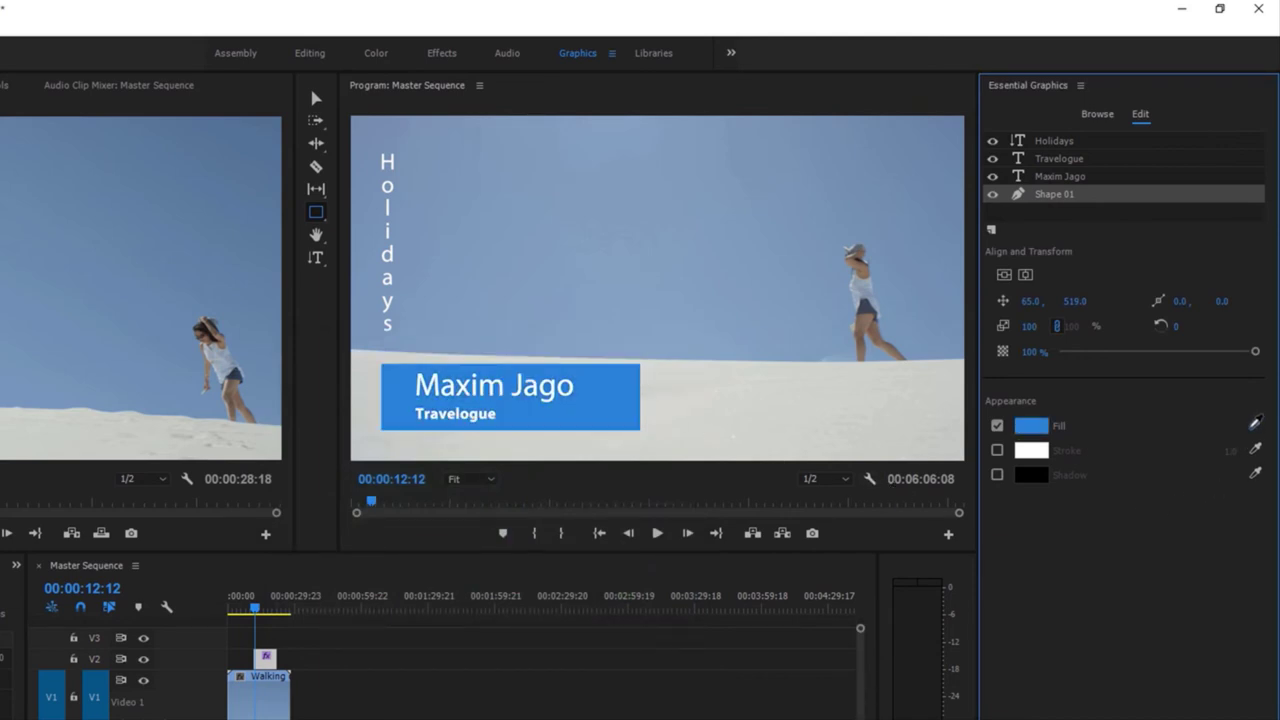
pyautogui.click(902, 417)
pyautogui.click(752, 298)
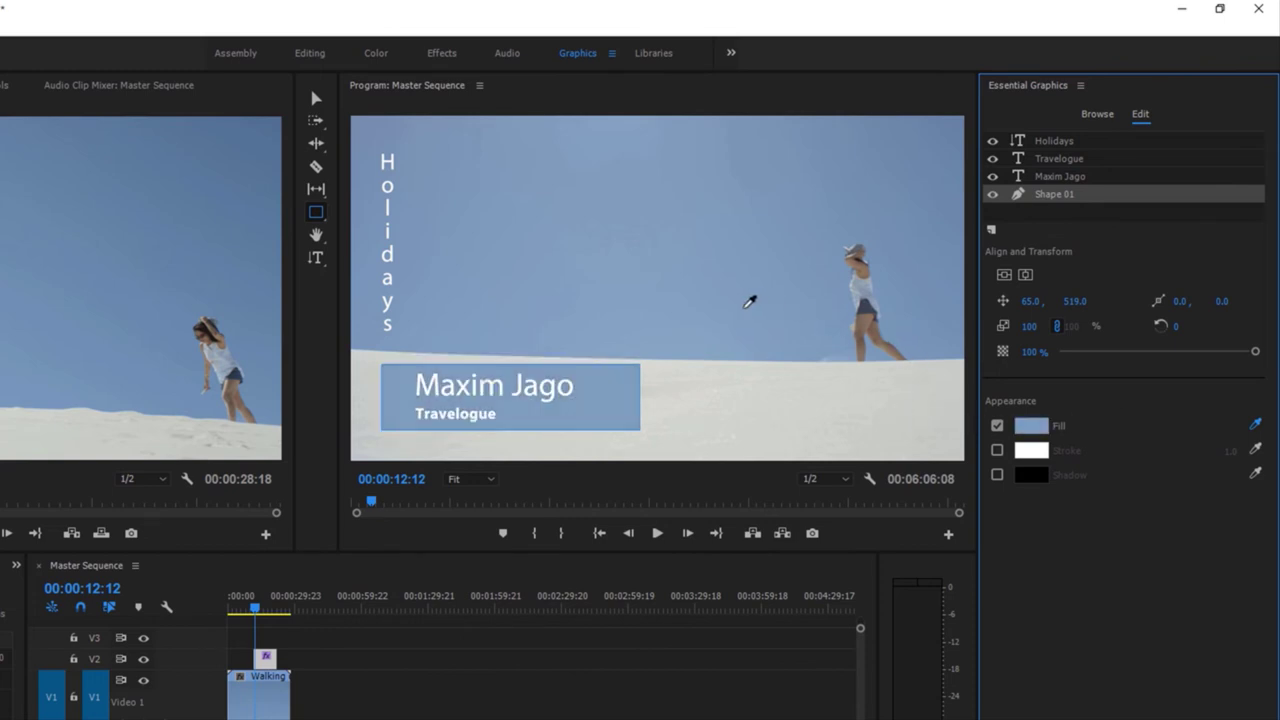
pyautogui.click(694, 270)
pyautogui.click(997, 451)
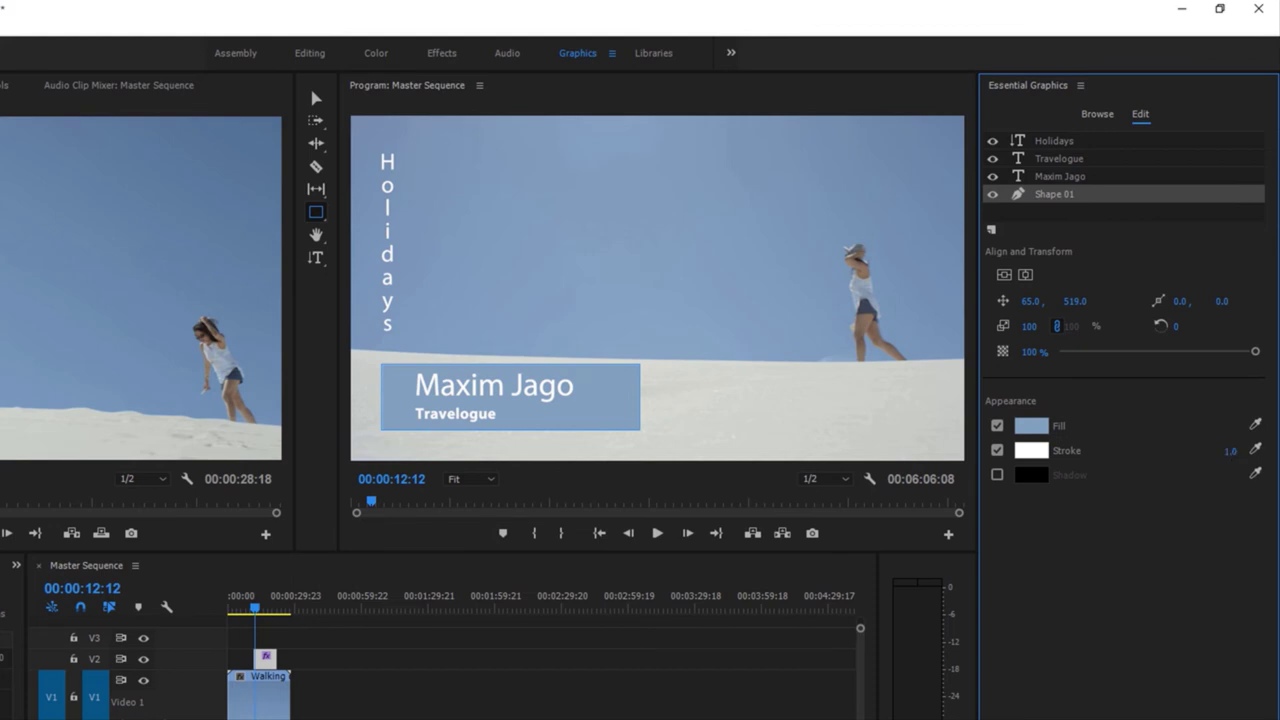
pyautogui.moveTo(1230, 451)
pyautogui.mouseDown()
pyautogui.moveTo(1270, 451)
pyautogui.moveTo(1214, 450)
pyautogui.mouseUp()
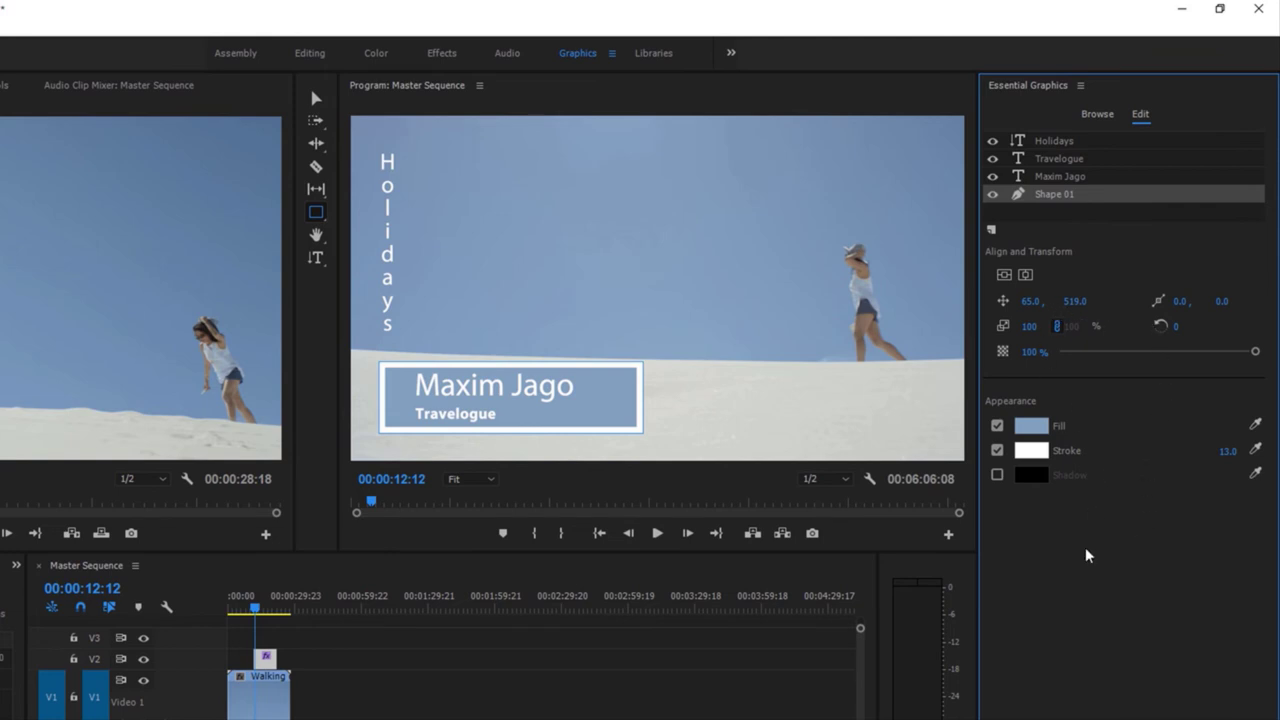
# Select the Holidays, name and Travelogue text in turn with the Selection tool, and switch to the Editing workspace.
pyautogui.click(316, 98)
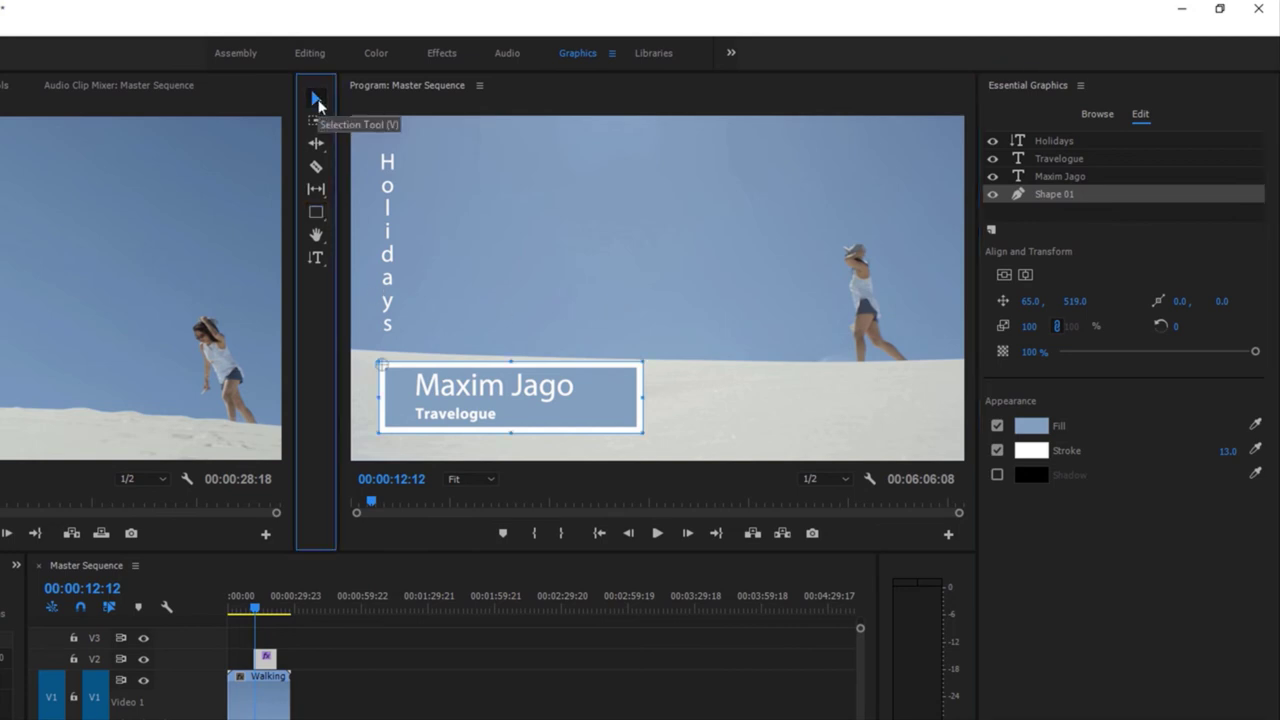
pyautogui.click(387, 295)
pyautogui.click(443, 391)
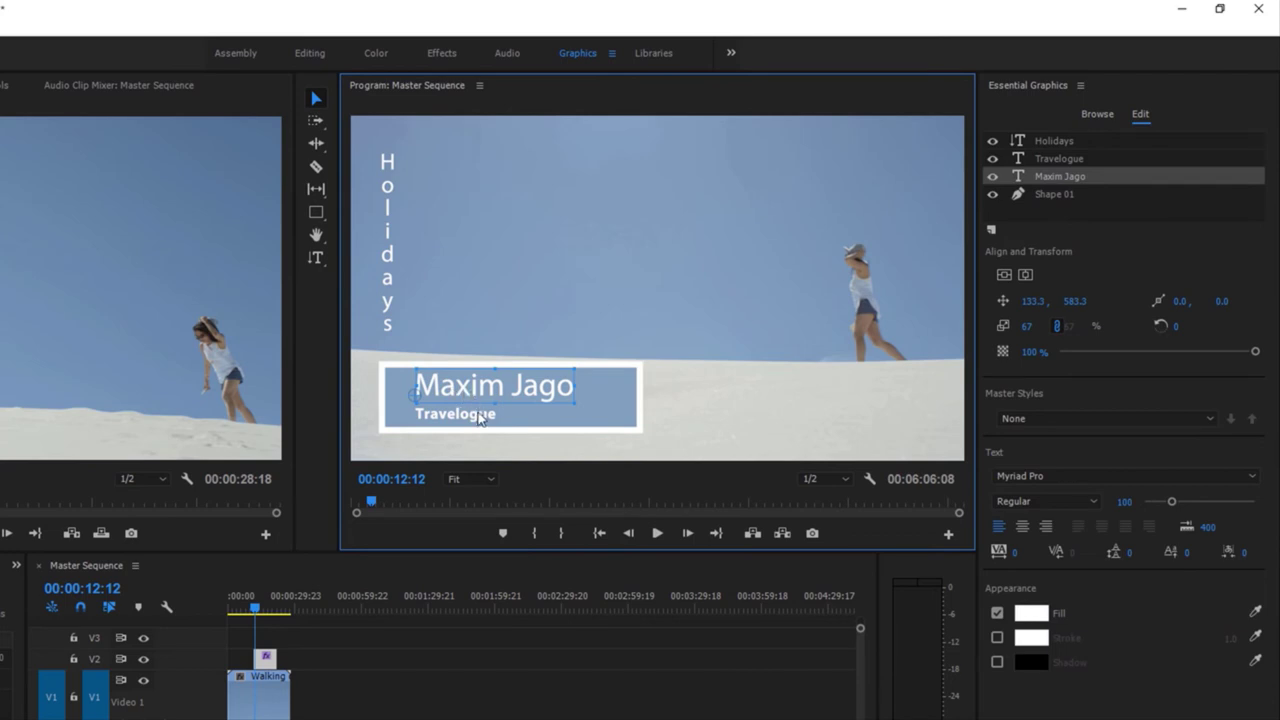
pyautogui.click(481, 416)
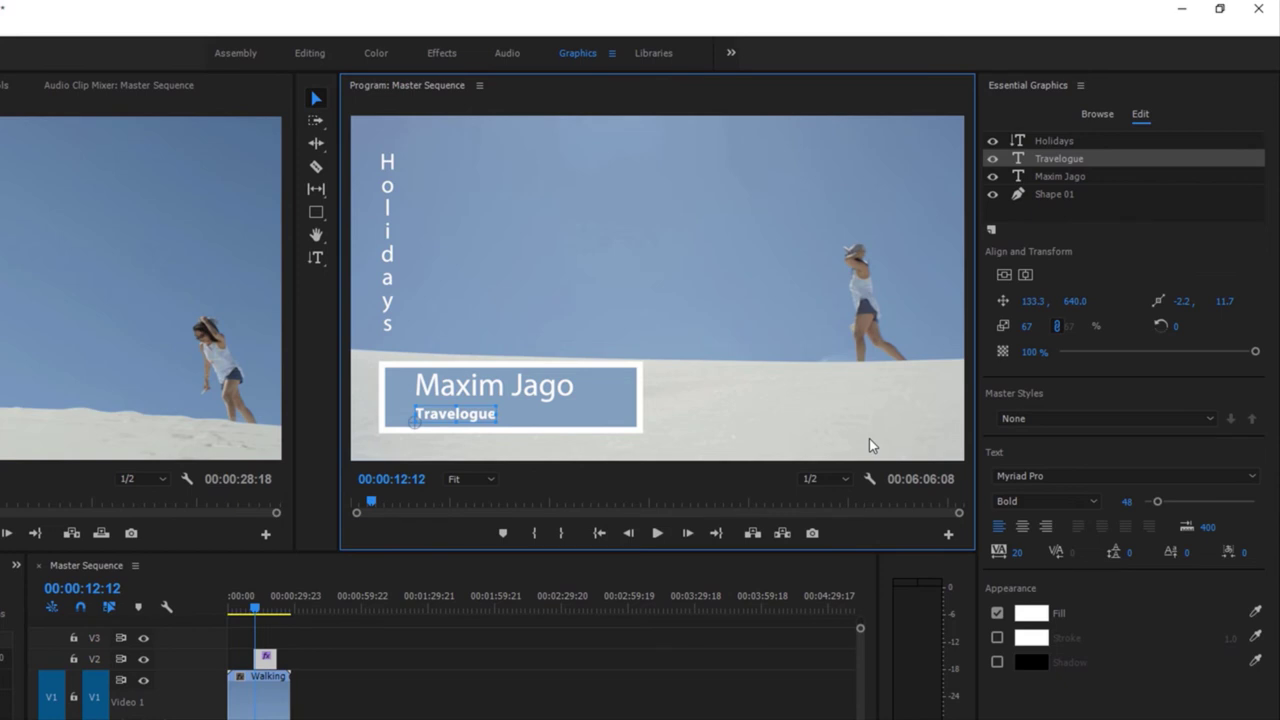
pyautogui.click(312, 55)
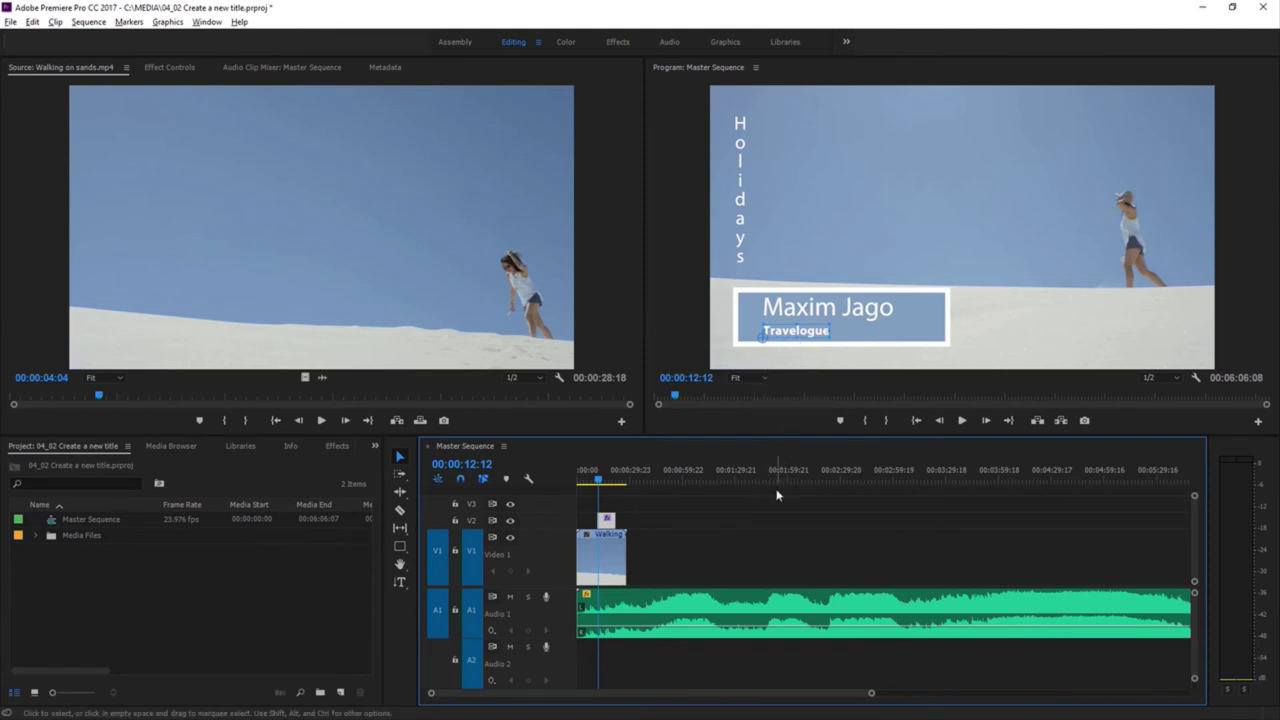
pyautogui.click(677, 538)
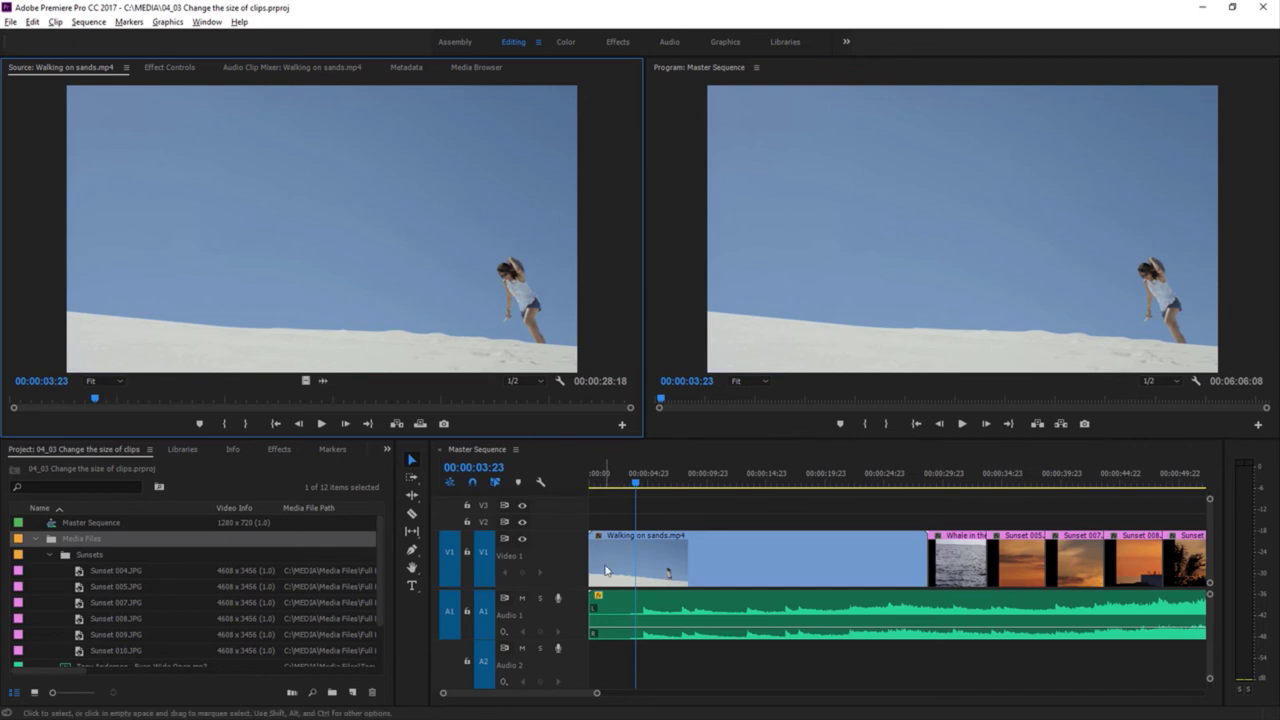
# Move the playhead to 00:00:30:16 over the whale photo and open Whale in the foreground.JPG in the Source Monitor.
pyautogui.click(598, 697)
pyautogui.moveTo(598, 697); pyautogui.dragTo(636, 694)
pyautogui.click(651, 561)
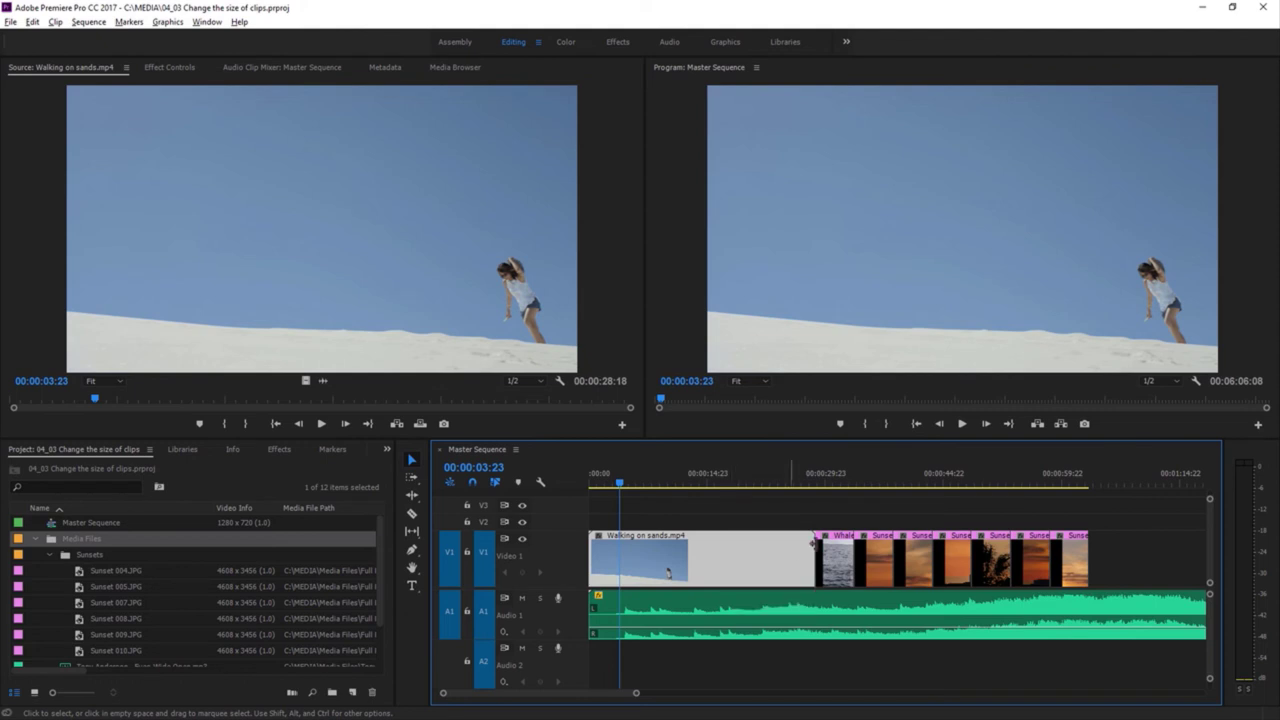
pyautogui.click(832, 480)
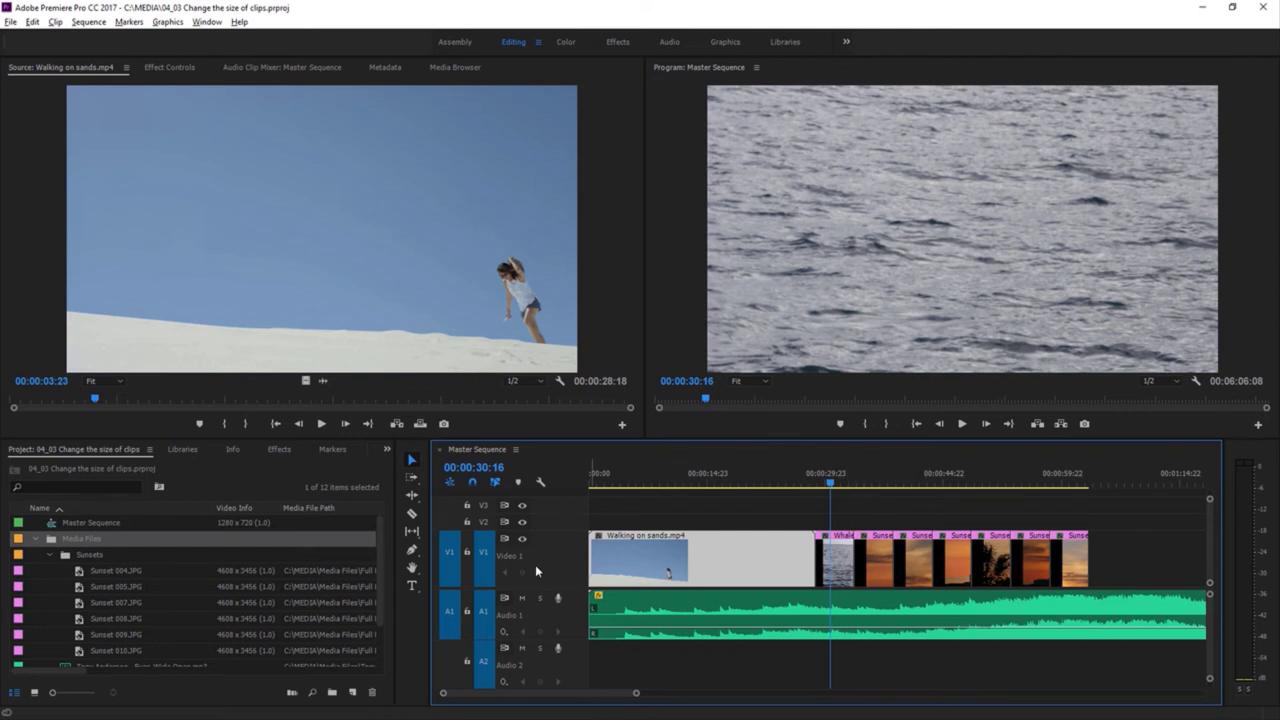
pyautogui.scroll(-2, 387, 551)
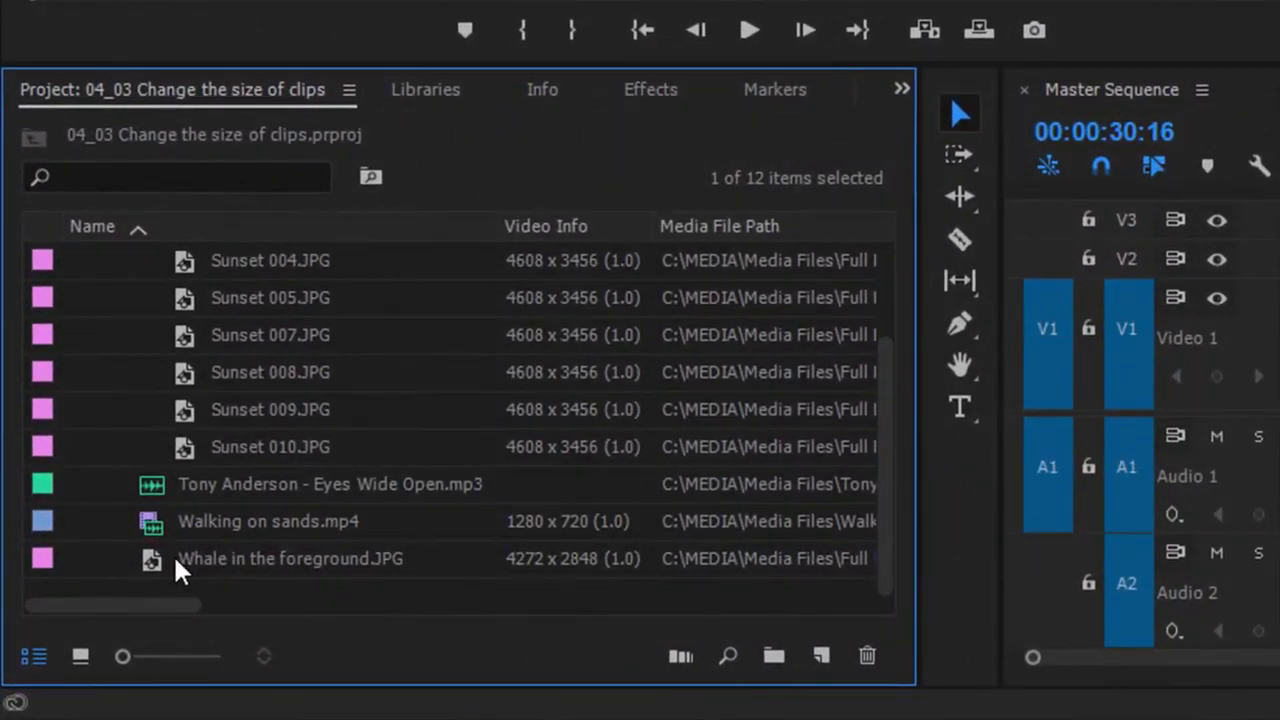
pyautogui.click(160, 556)
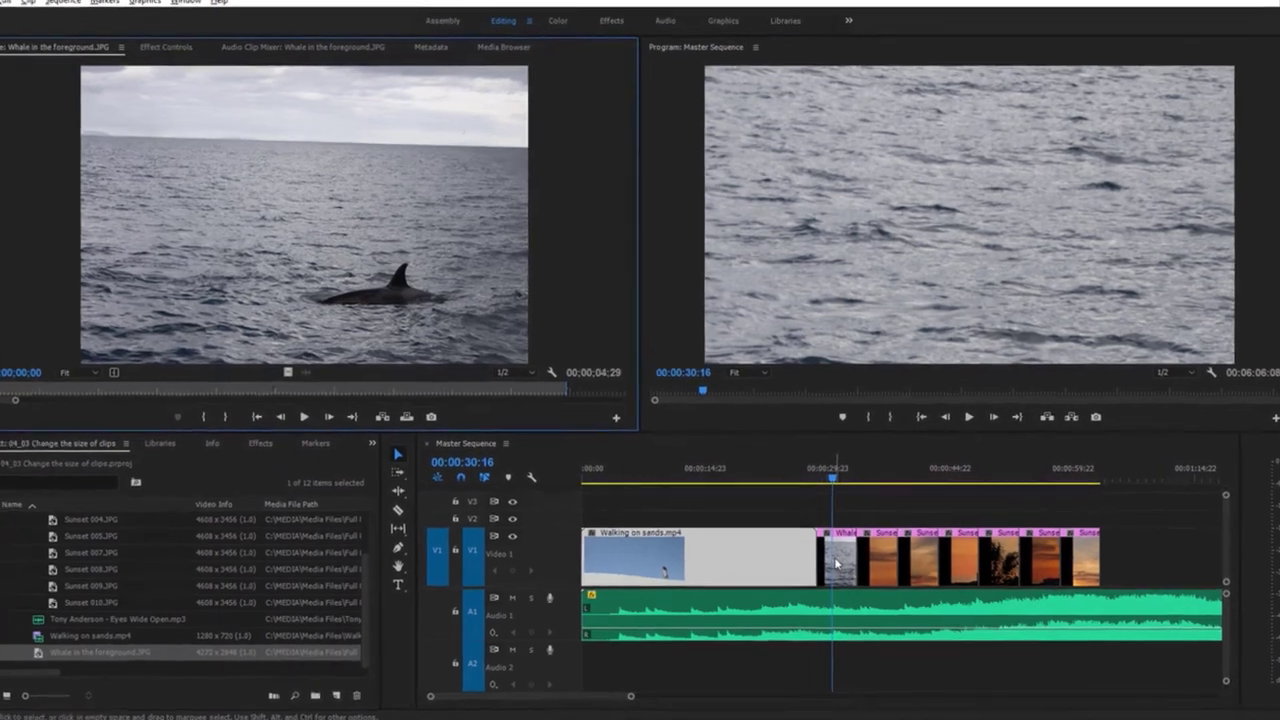
# Apply Set to Frame Size to the whale clip in the sequence and display its effect controls.
pyautogui.rightClick(832, 566)
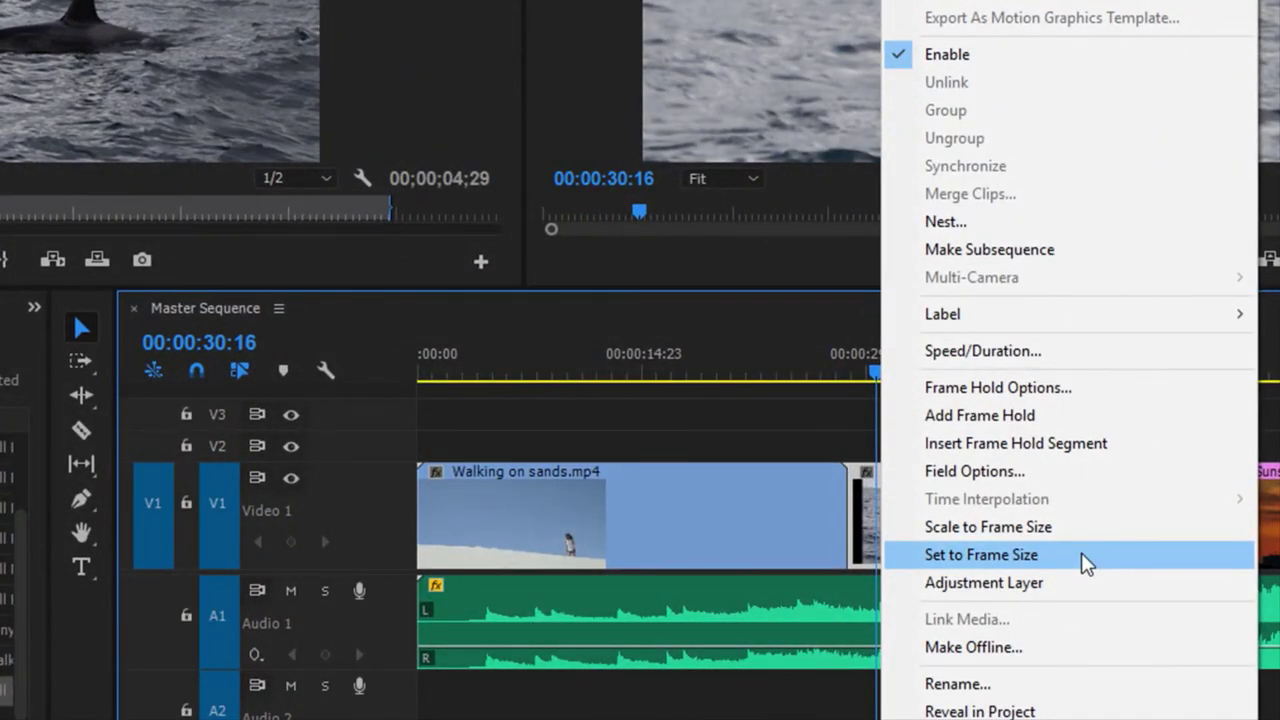
pyautogui.click(1085, 558)
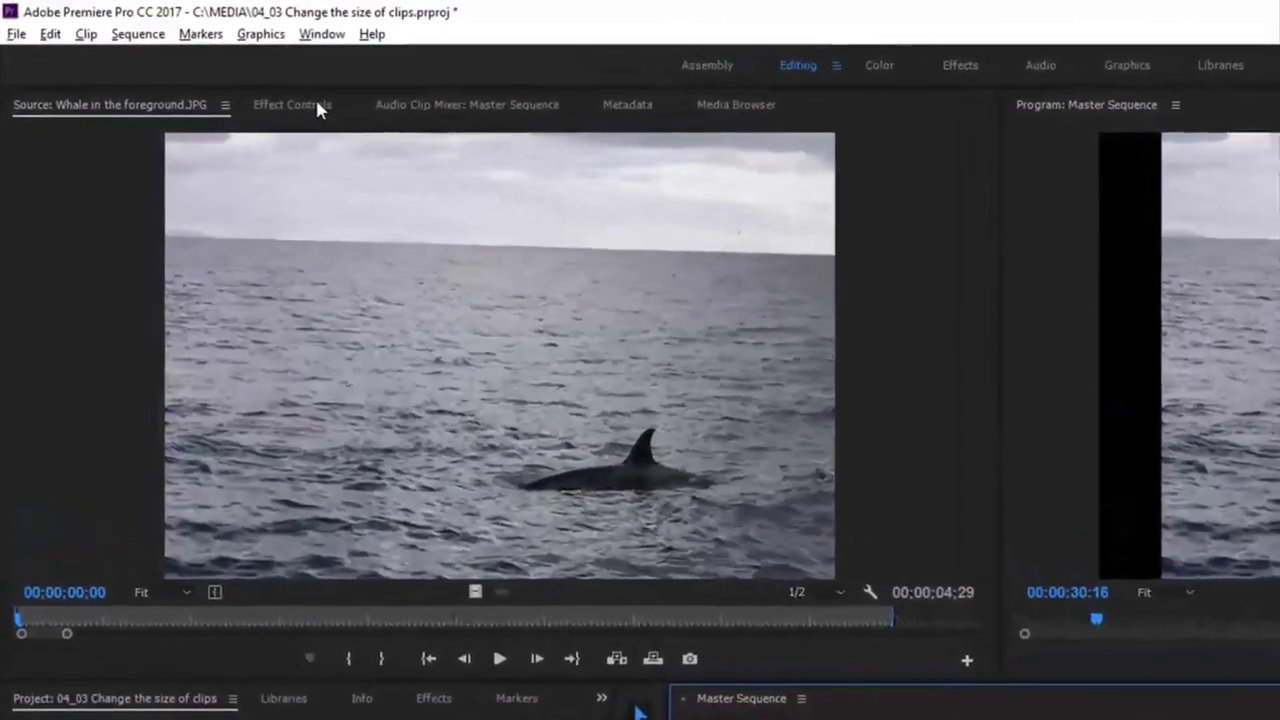
pyautogui.click(318, 108)
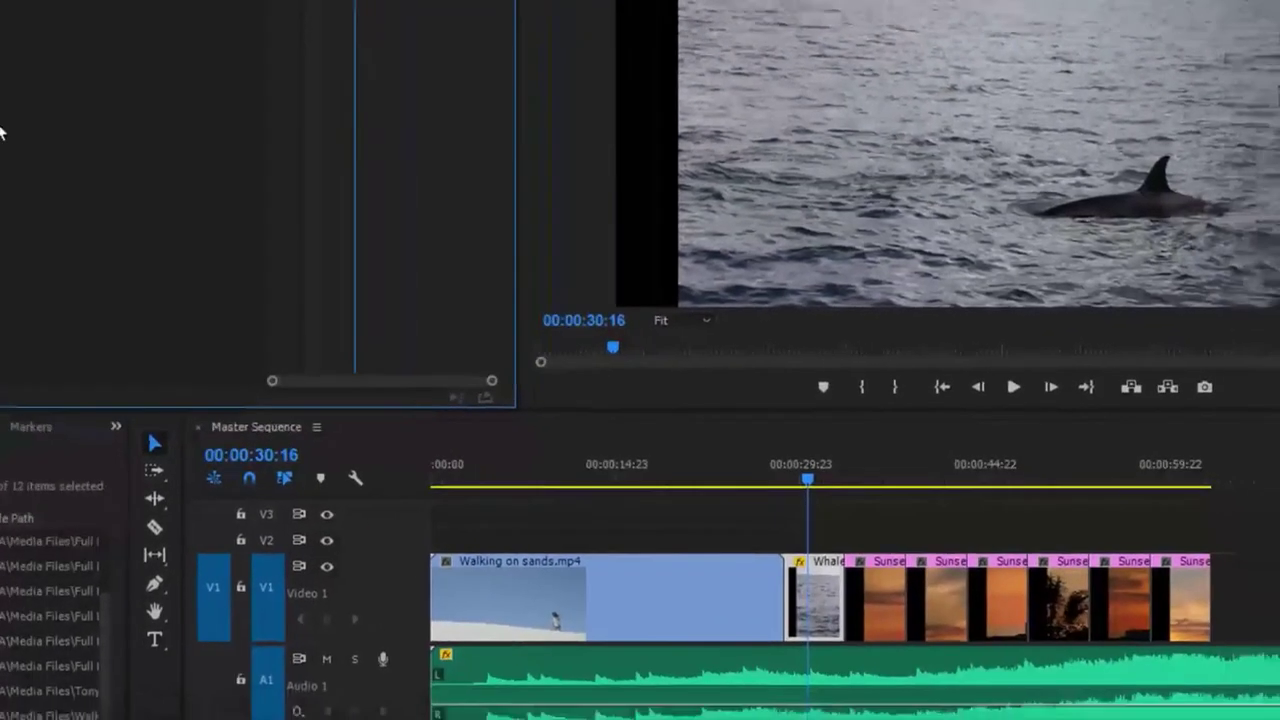
# Select the first two sunset clips together, reselect only the whale clip, and expand its Motion settings.
pyautogui.click(874, 589)
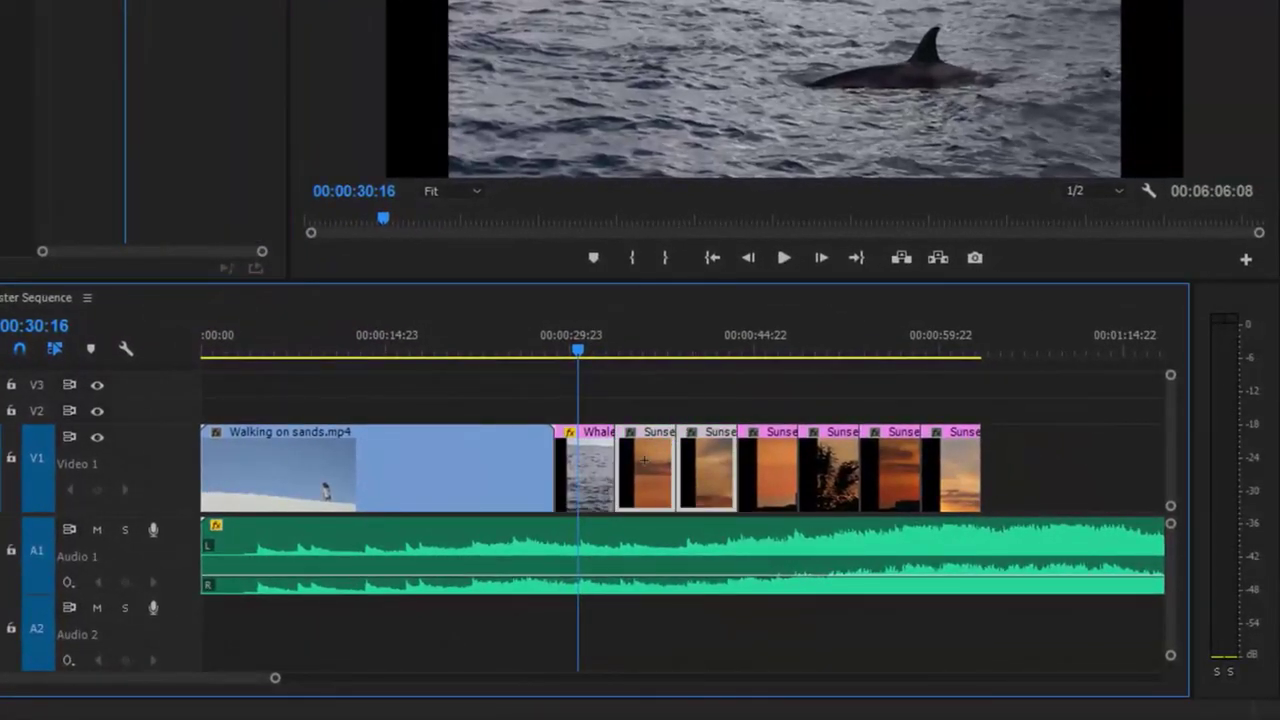
pyautogui.moveTo(695, 393); pyautogui.dragTo(594, 494)
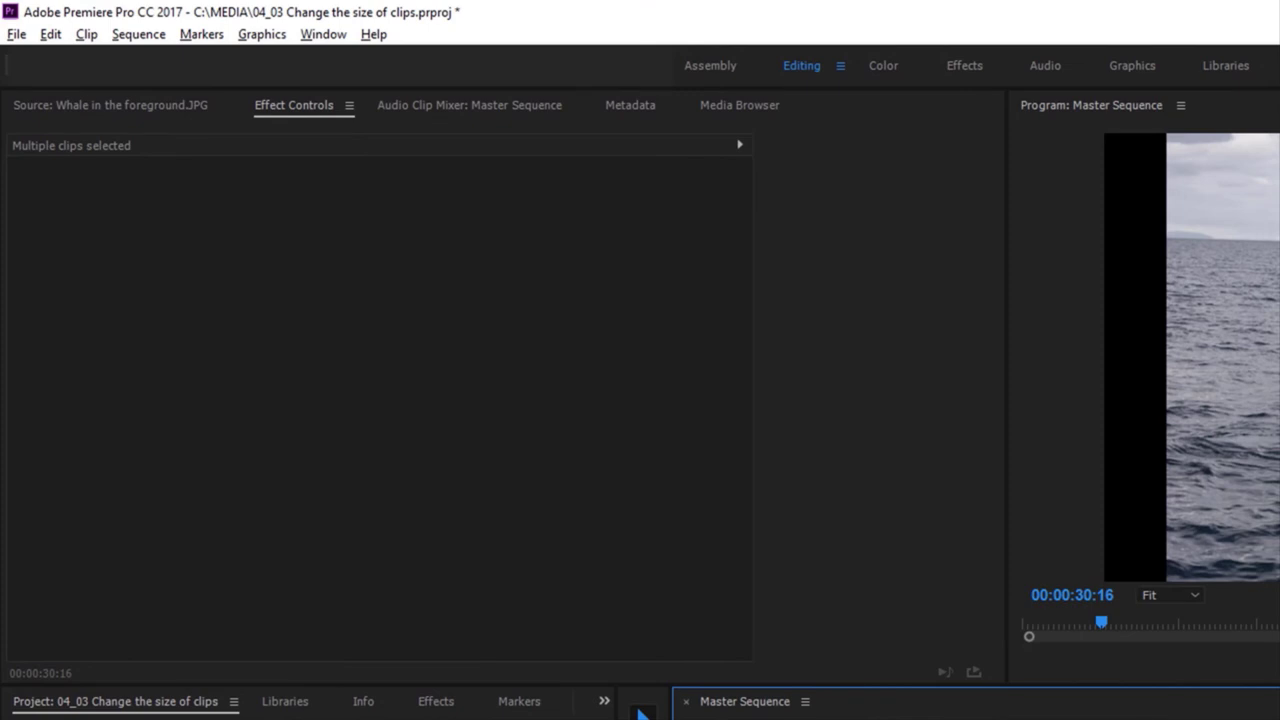
pyautogui.click(641, 713)
pyautogui.click(641, 713)
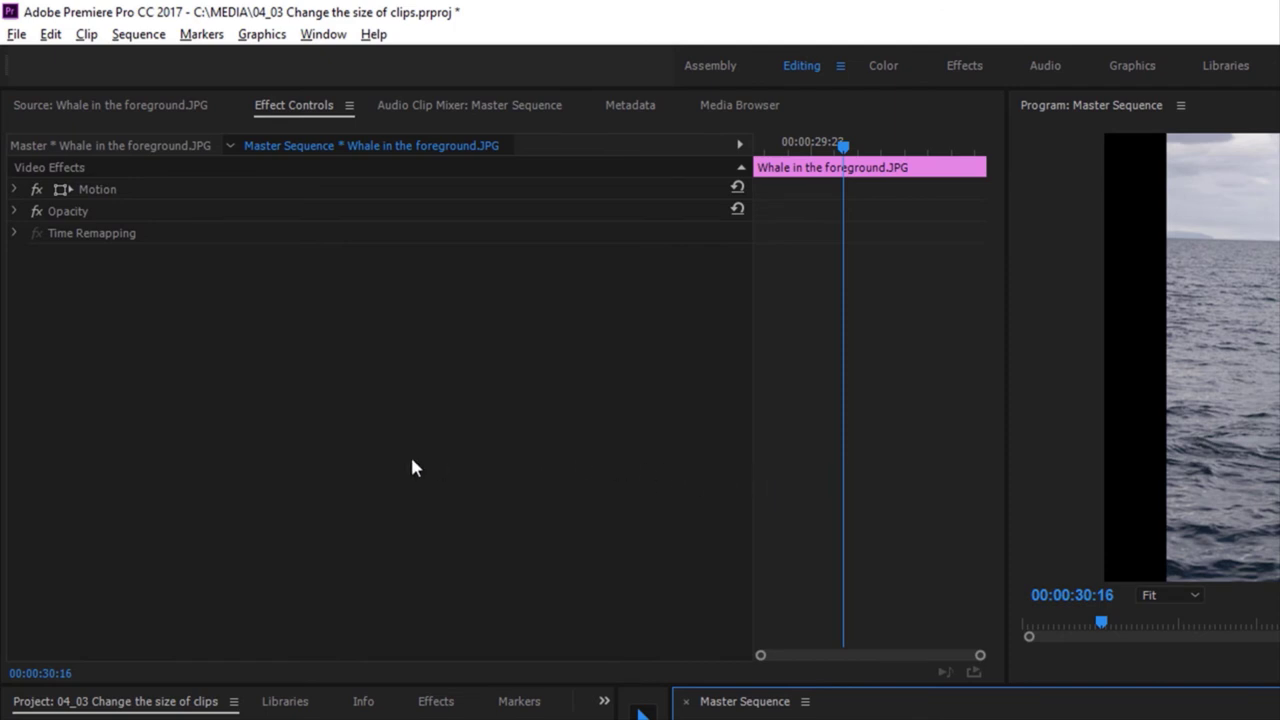
pyautogui.click(14, 190)
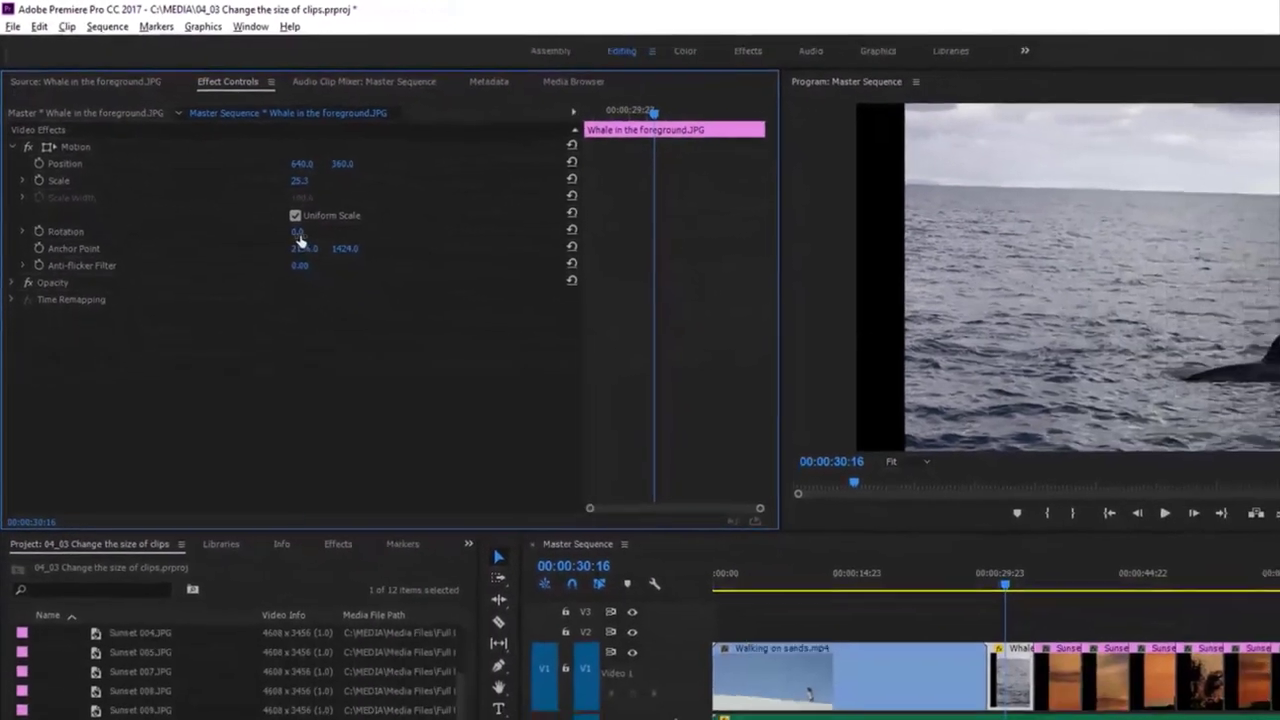
# Try different rotation angles on the whale photo and set its rotation to -1.4° to level the horizon.
pyautogui.moveTo(298, 232); pyautogui.dragTo(270, 232)
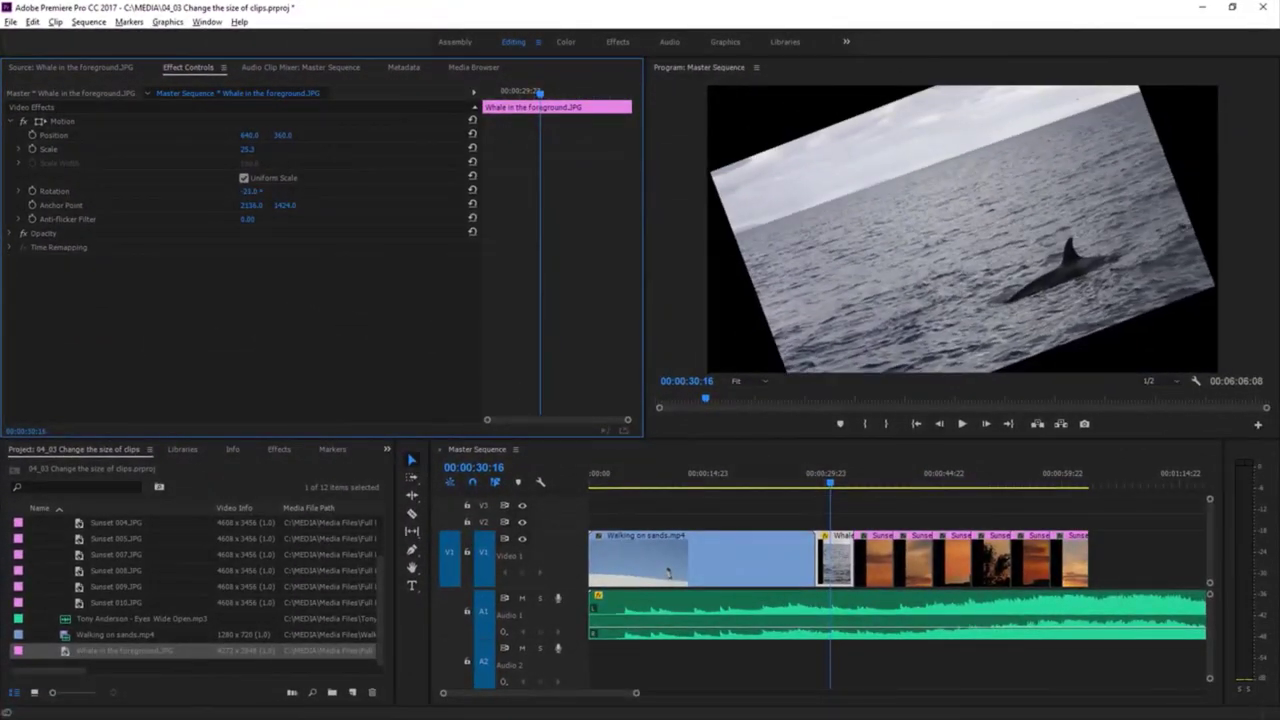
pyautogui.moveTo(251, 190)
pyautogui.mouseDown()
pyautogui.moveTo(272, 190)
pyautogui.moveTo(258, 190)
pyautogui.mouseUp()
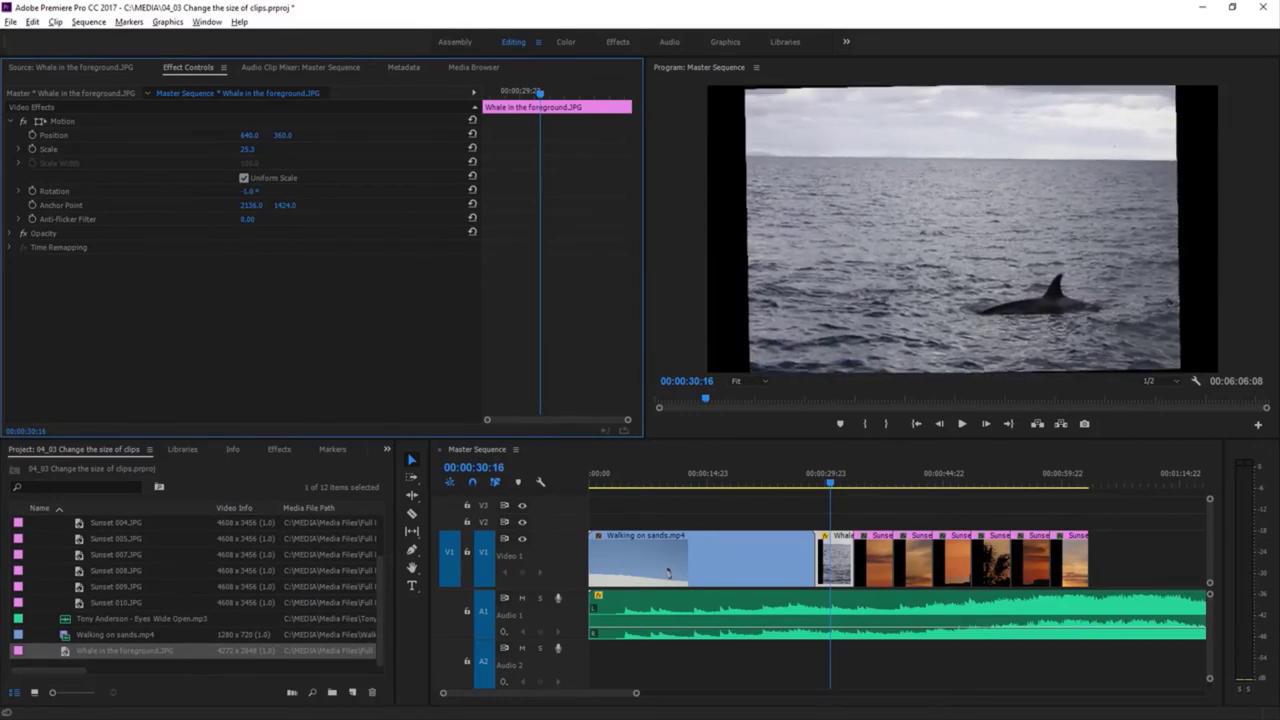
pyautogui.click(17, 192)
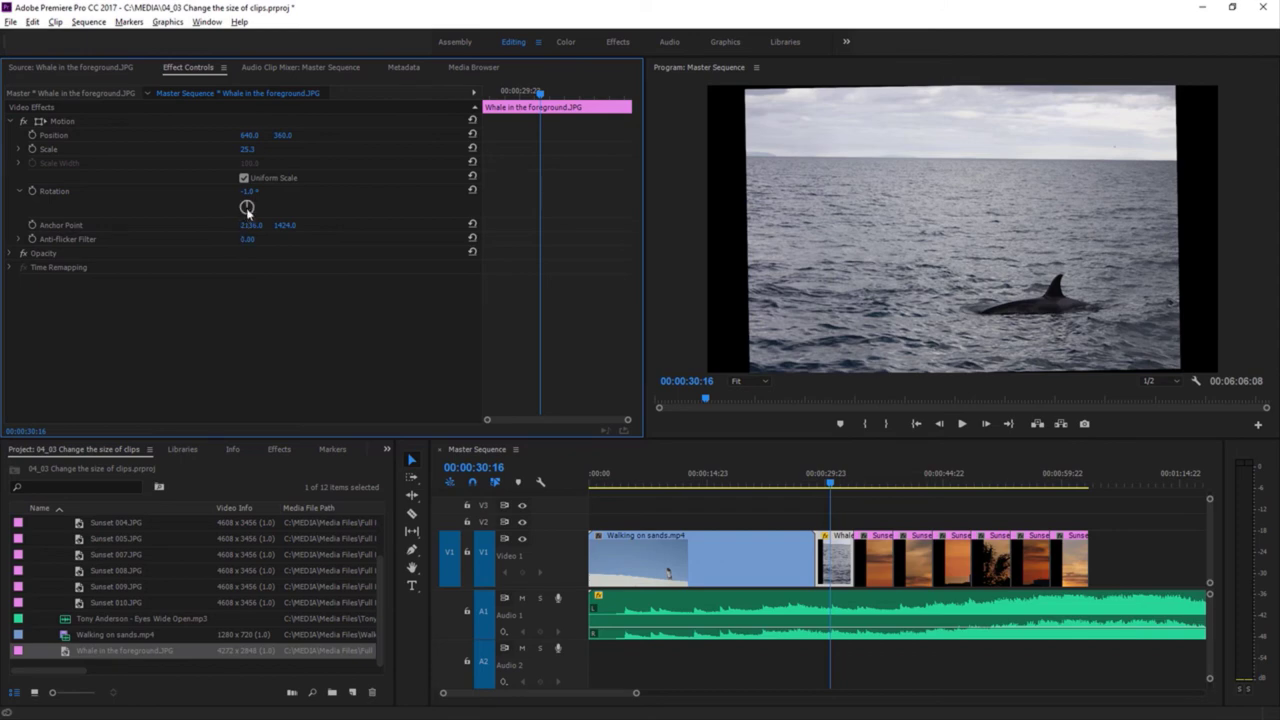
pyautogui.moveTo(247, 207); pyautogui.dragTo(247, 207)
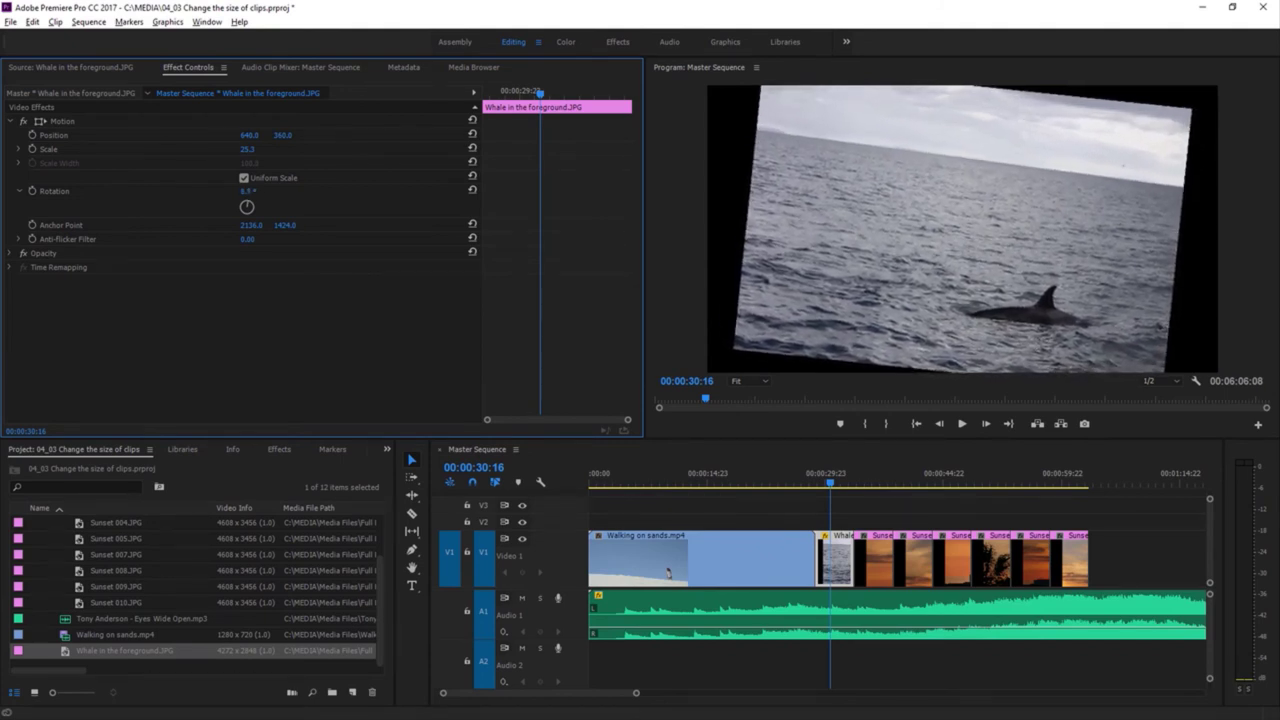
pyautogui.moveTo(247, 207); pyautogui.dragTo(246, 207)
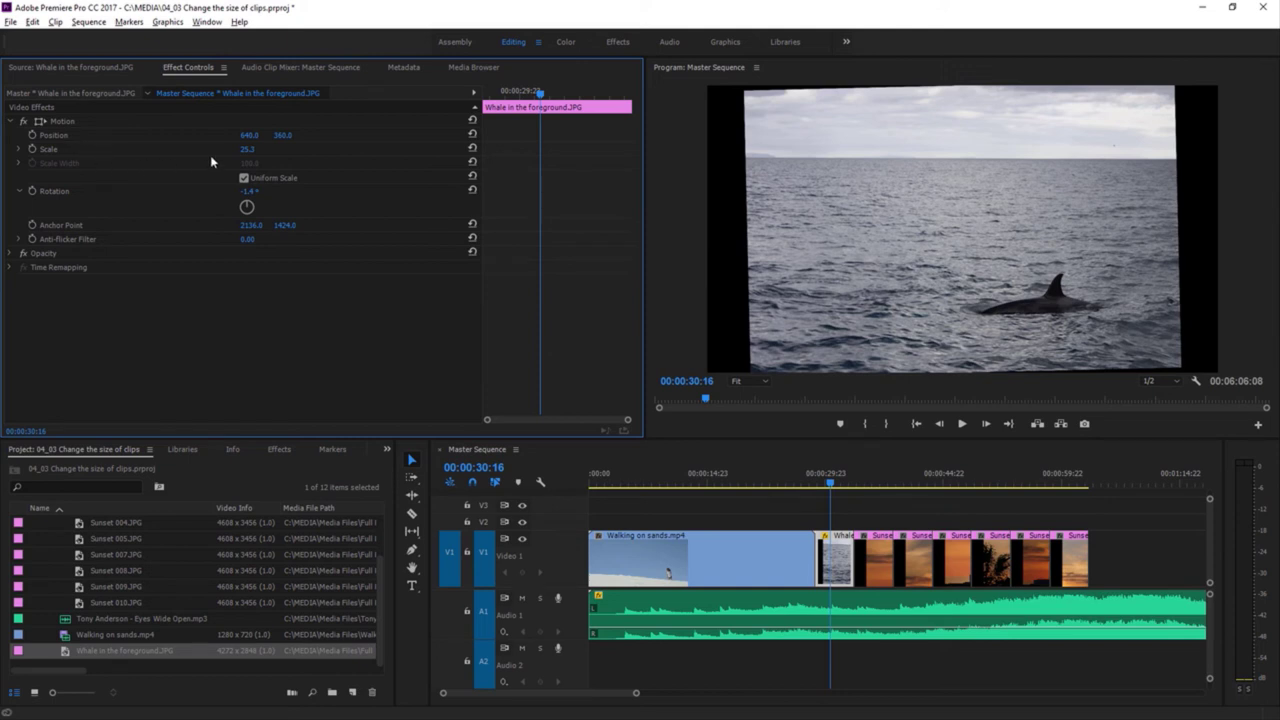
# Set the whale photo's scale to 32.3 and its horizontal position to 593.0 so it fills the frame.
pyautogui.moveTo(245, 155)
pyautogui.mouseDown()
pyautogui.moveTo(264, 155)
pyautogui.moveTo(252, 148)
pyautogui.mouseUp()
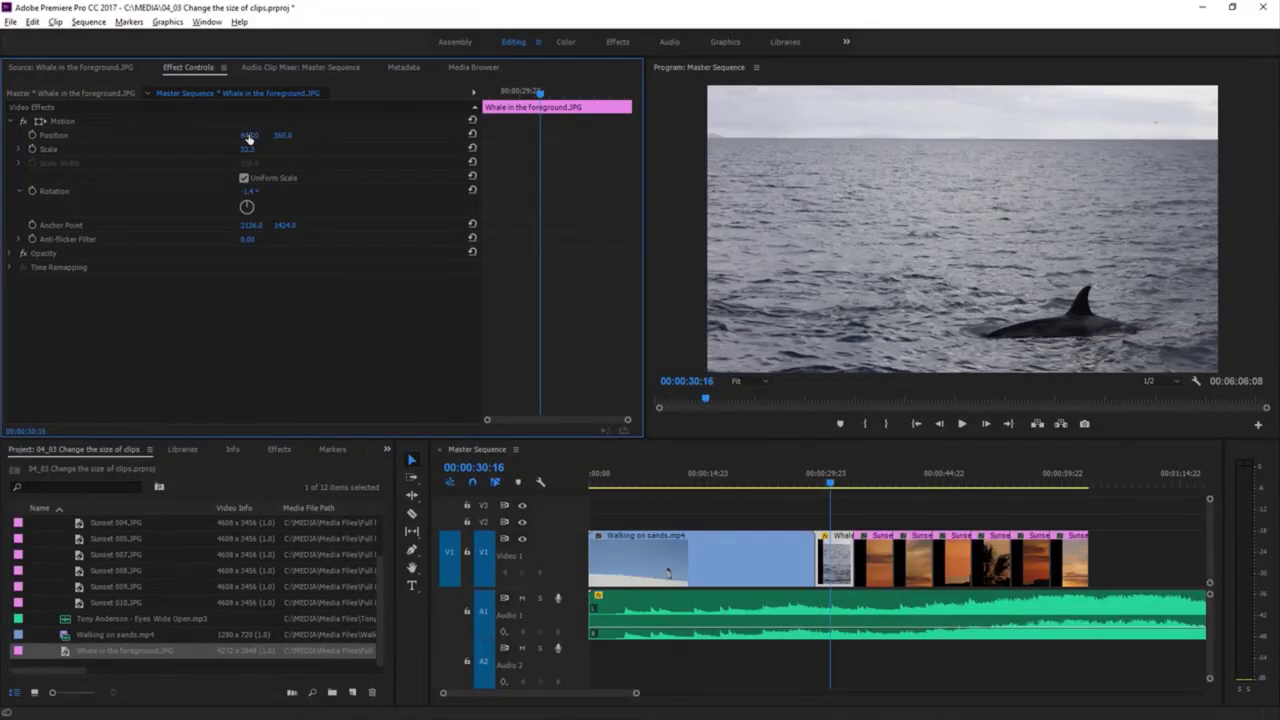
pyautogui.moveTo(389, 211); pyautogui.dragTo(409, 211)
pyautogui.moveTo(258, 143)
pyautogui.mouseDown()
pyautogui.moveTo(208, 143)
pyautogui.moveTo(320, 135)
pyautogui.moveTo(252, 135)
pyautogui.mouseUp()
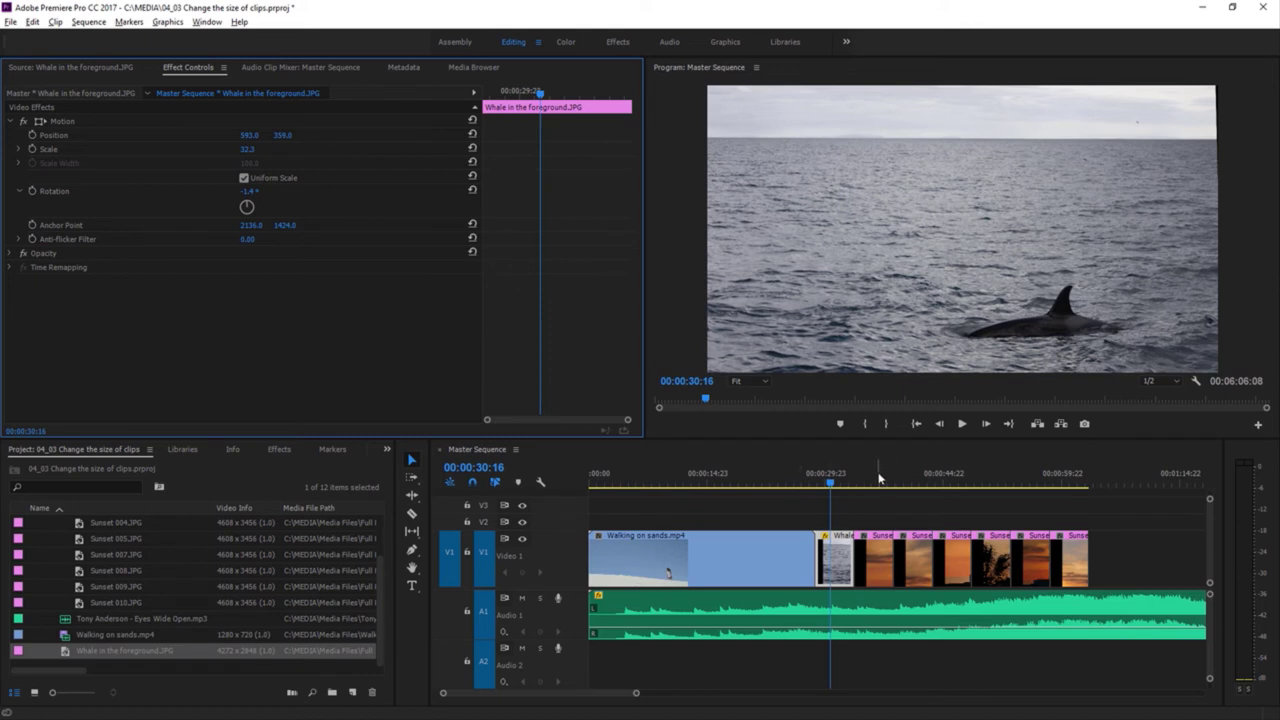
# Move the playhead to 00:00:45:07 and apply Set to Frame Size to all six sunset clips at once.
pyautogui.moveTo(878, 478); pyautogui.dragTo(949, 484)
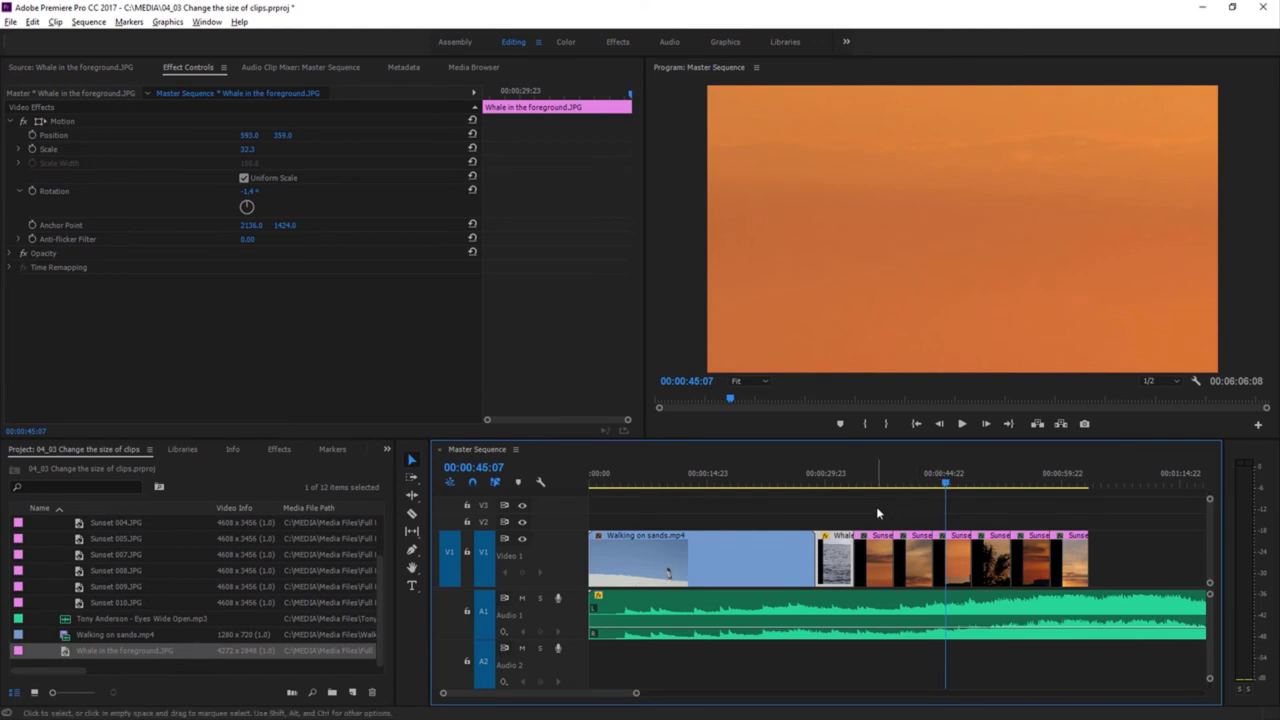
pyautogui.moveTo(876, 506); pyautogui.dragTo(1072, 563)
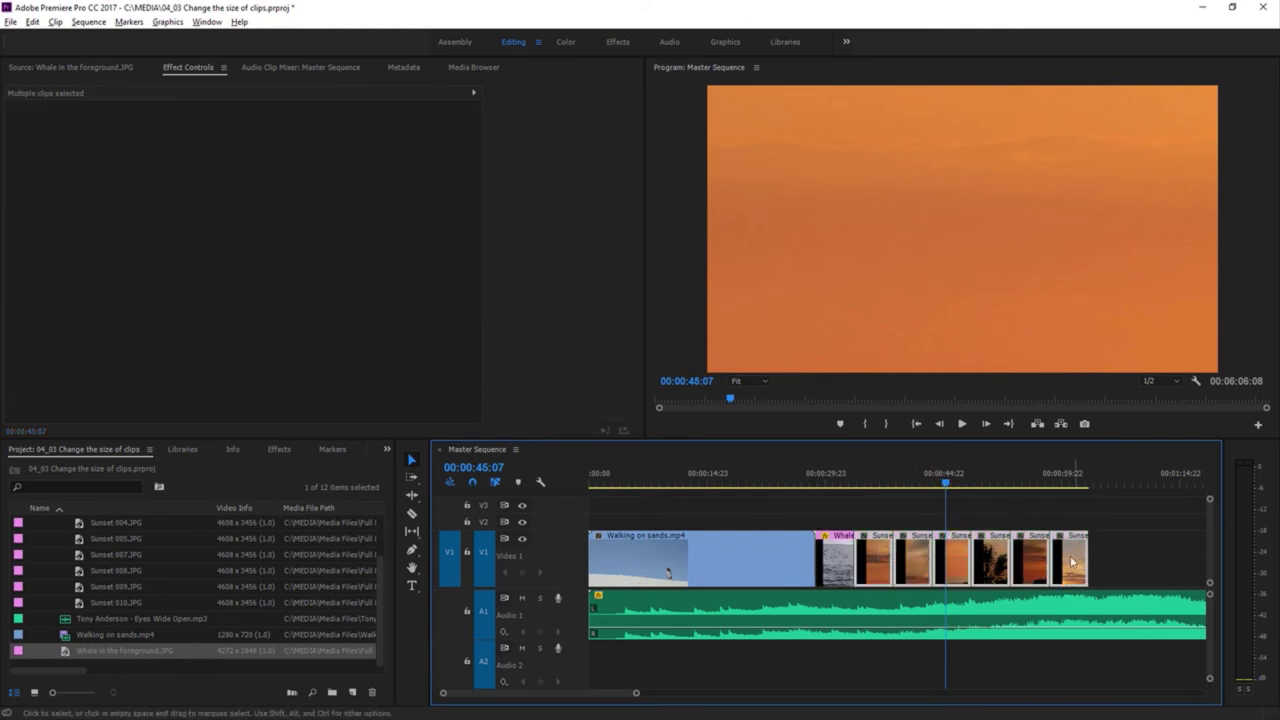
pyautogui.rightClick(1034, 560)
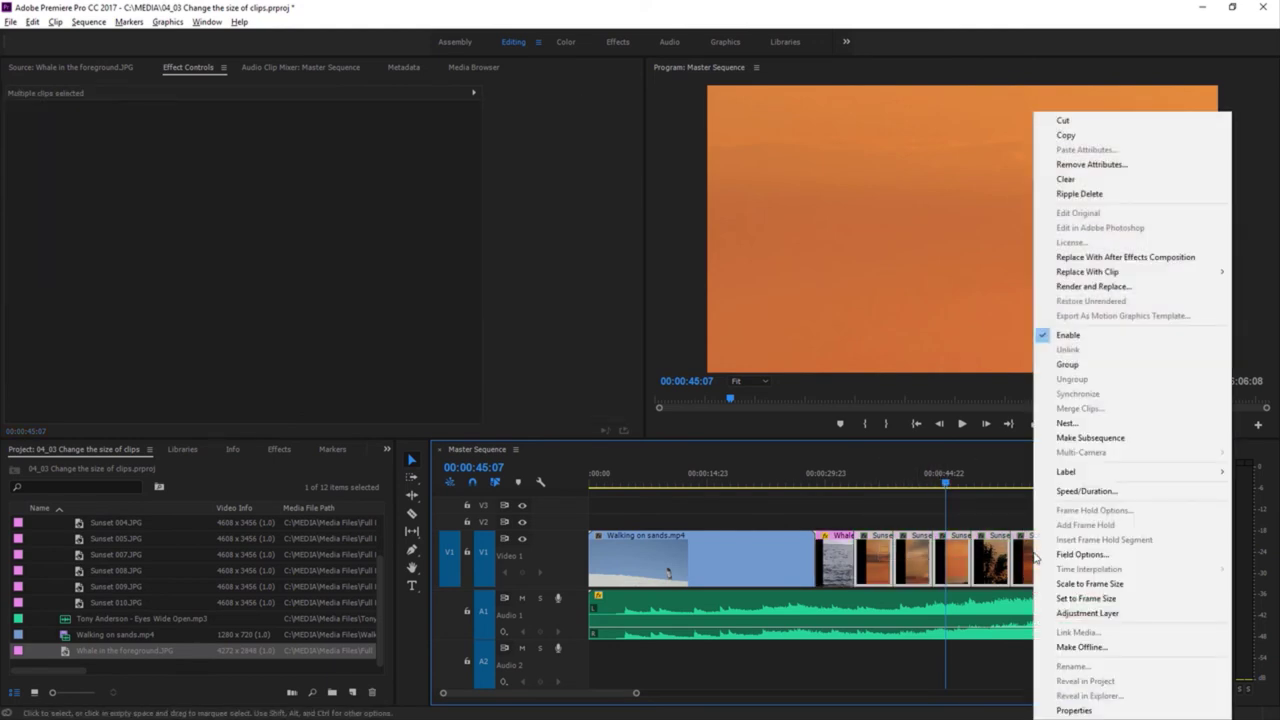
pyautogui.click(1140, 599)
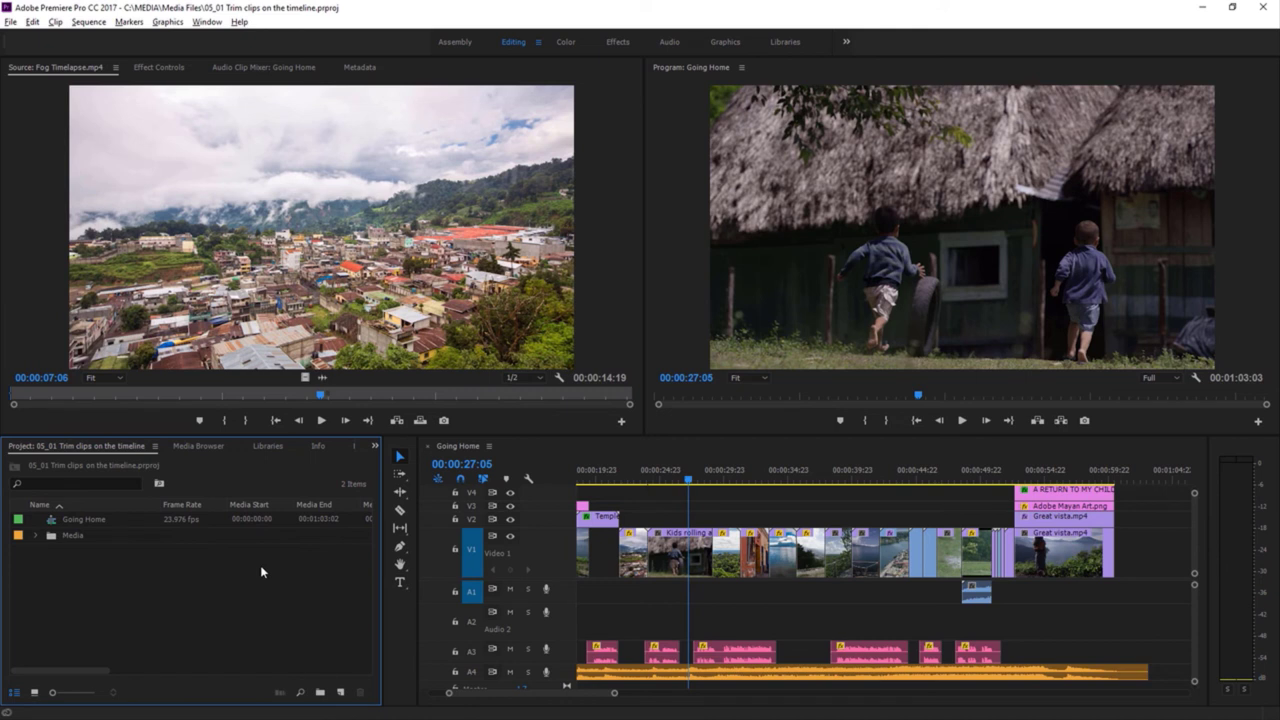
# Trim the end of the Kids rolling a tire clip back by 00:00:02:13 in the Going Home sequence.
pyautogui.click(715, 507)
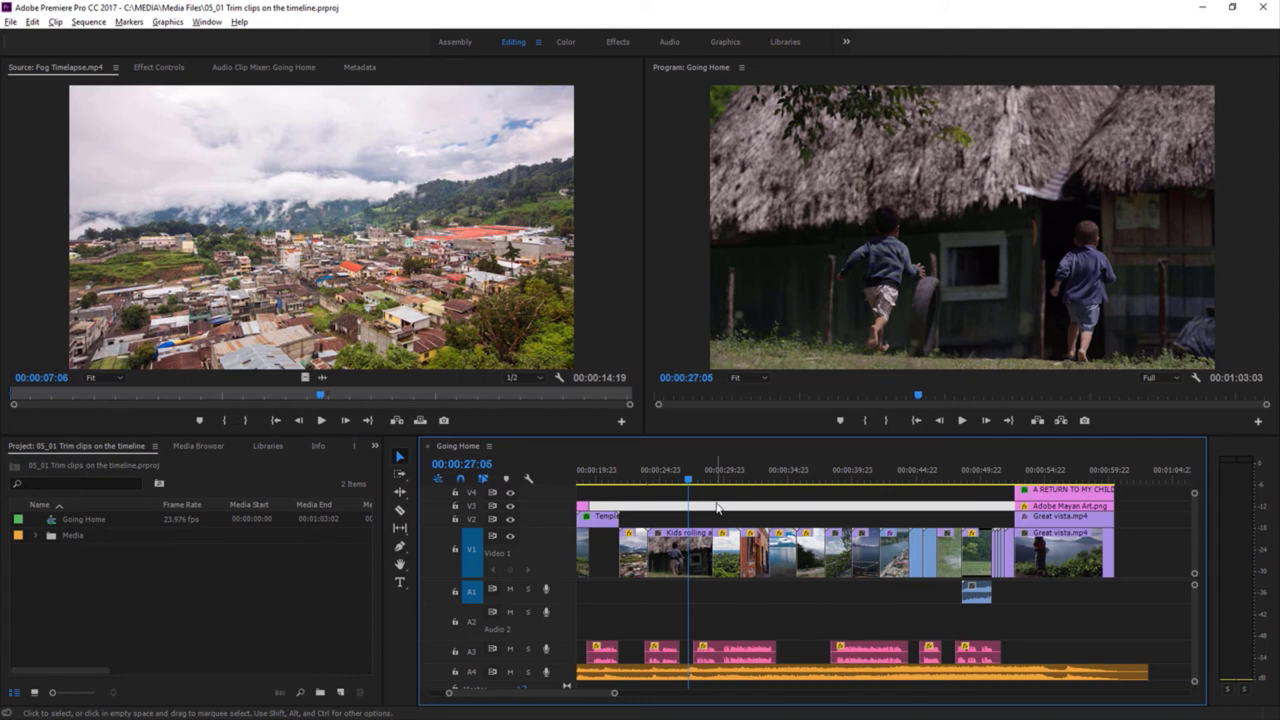
pyautogui.click(684, 545)
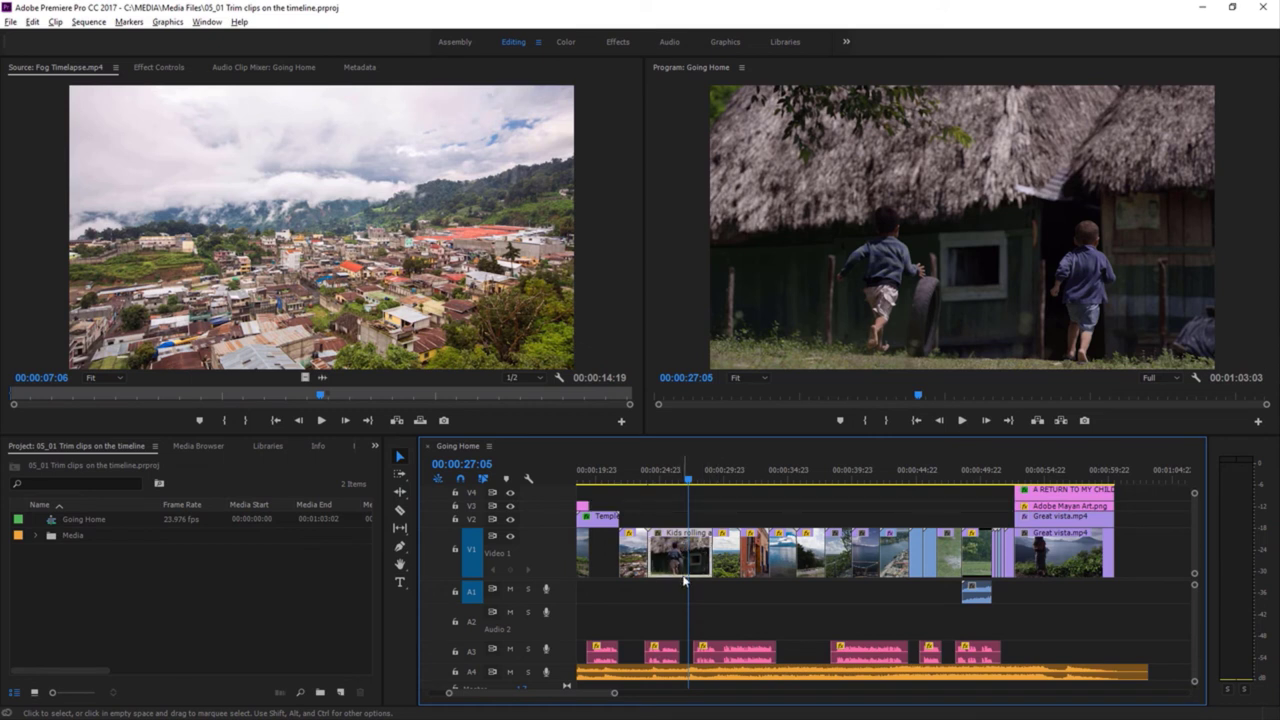
pyautogui.moveTo(614, 693); pyautogui.dragTo(579, 705)
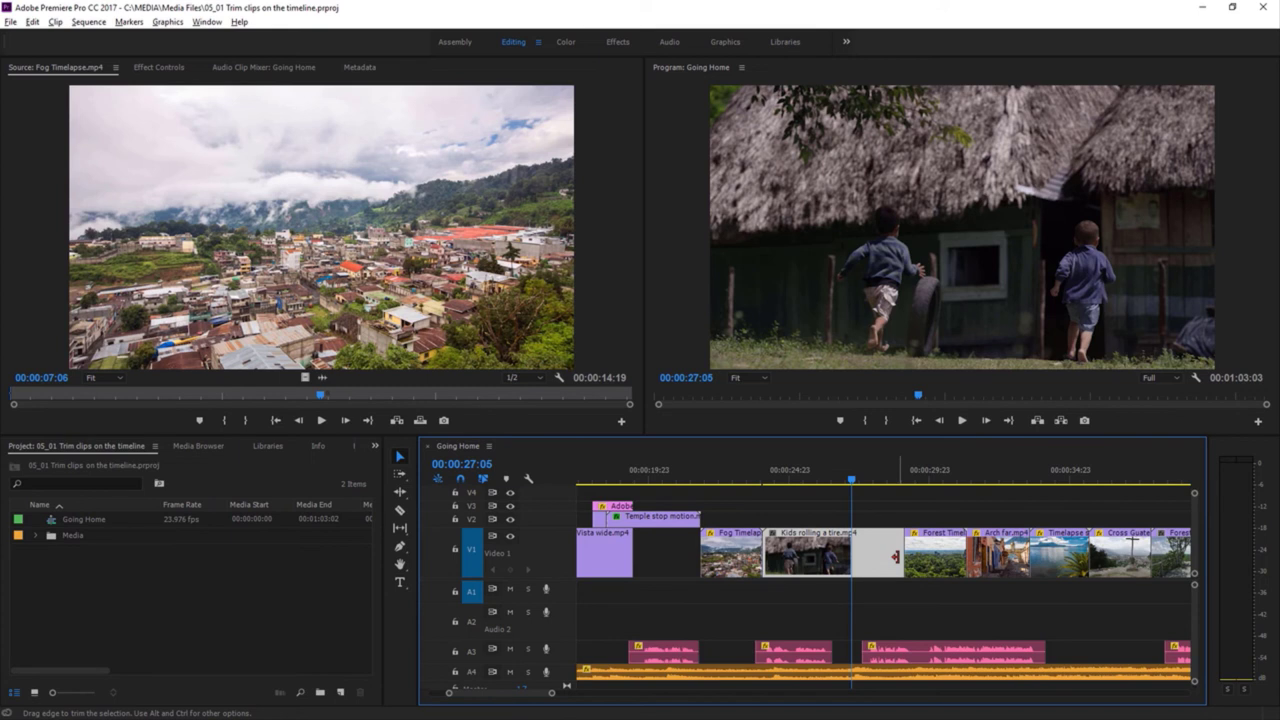
pyautogui.moveTo(895, 557); pyautogui.dragTo(833, 556)
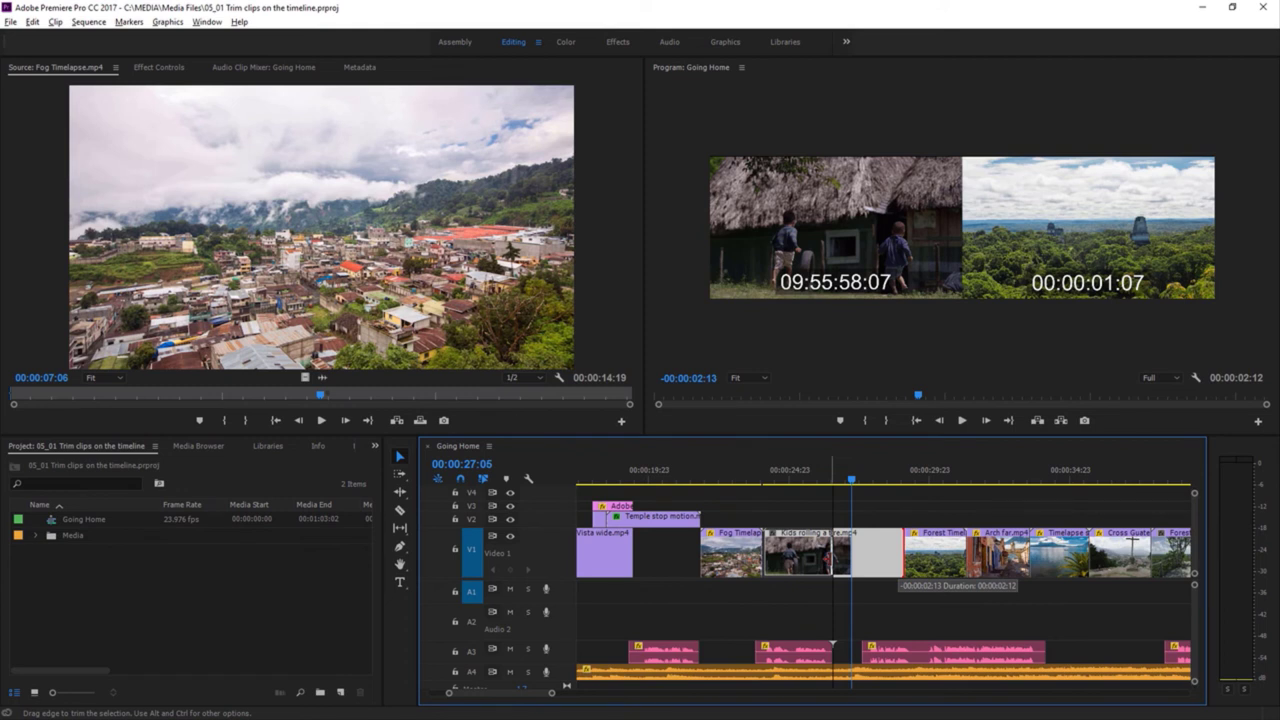
pyautogui.moveTo(833, 560); pyautogui.dragTo(833, 560)
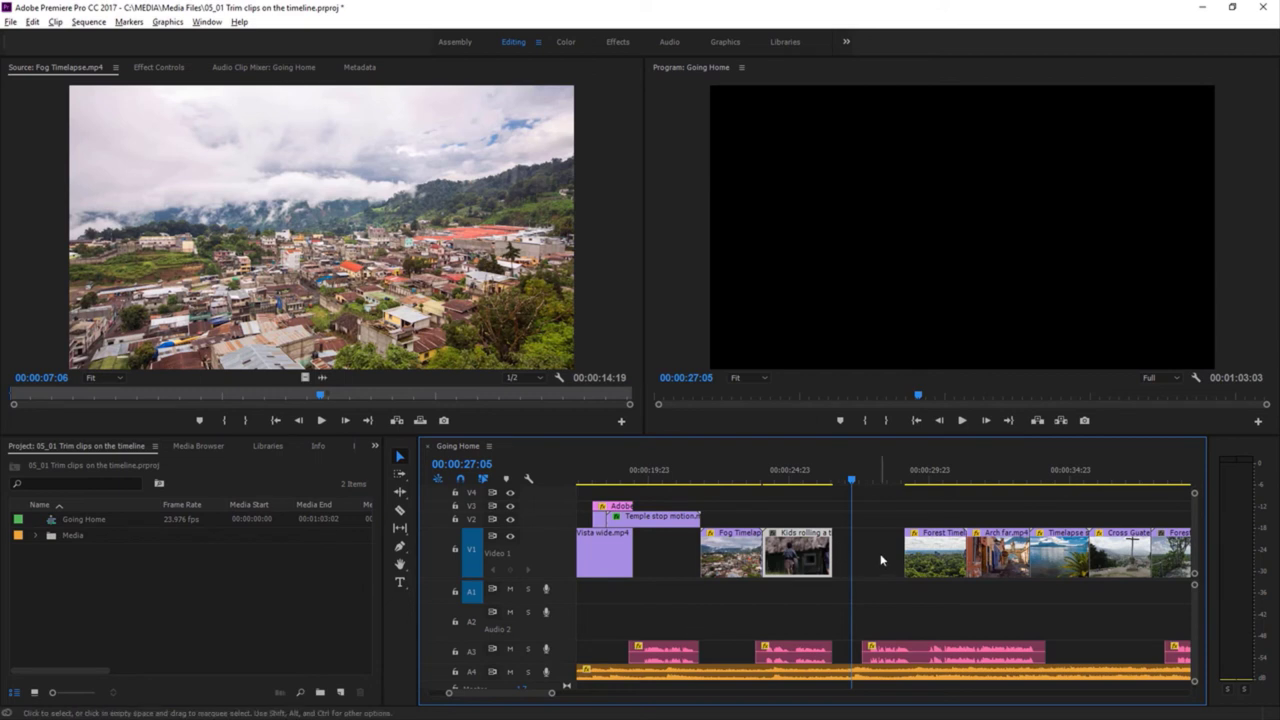
# Move the playhead to 00:00:25:17 and try to delete the gap after the Kids rolling a tire clip.
pyautogui.click(812, 484)
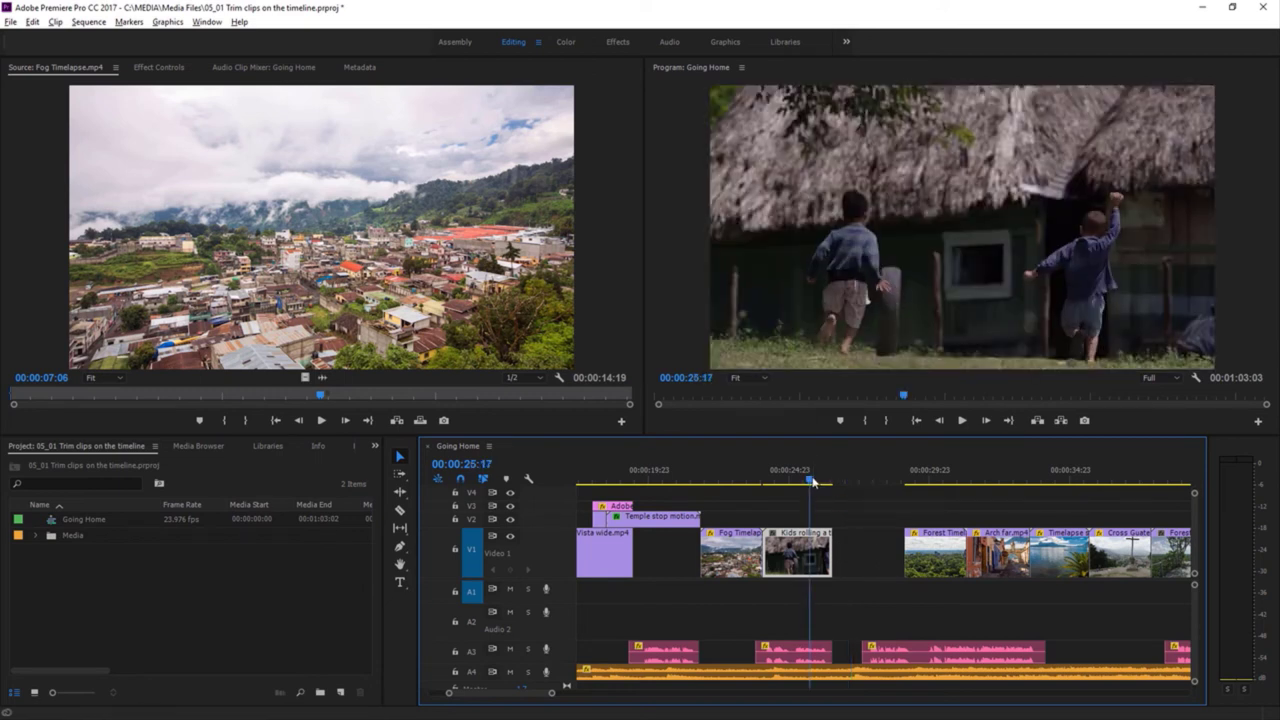
pyautogui.click(873, 591)
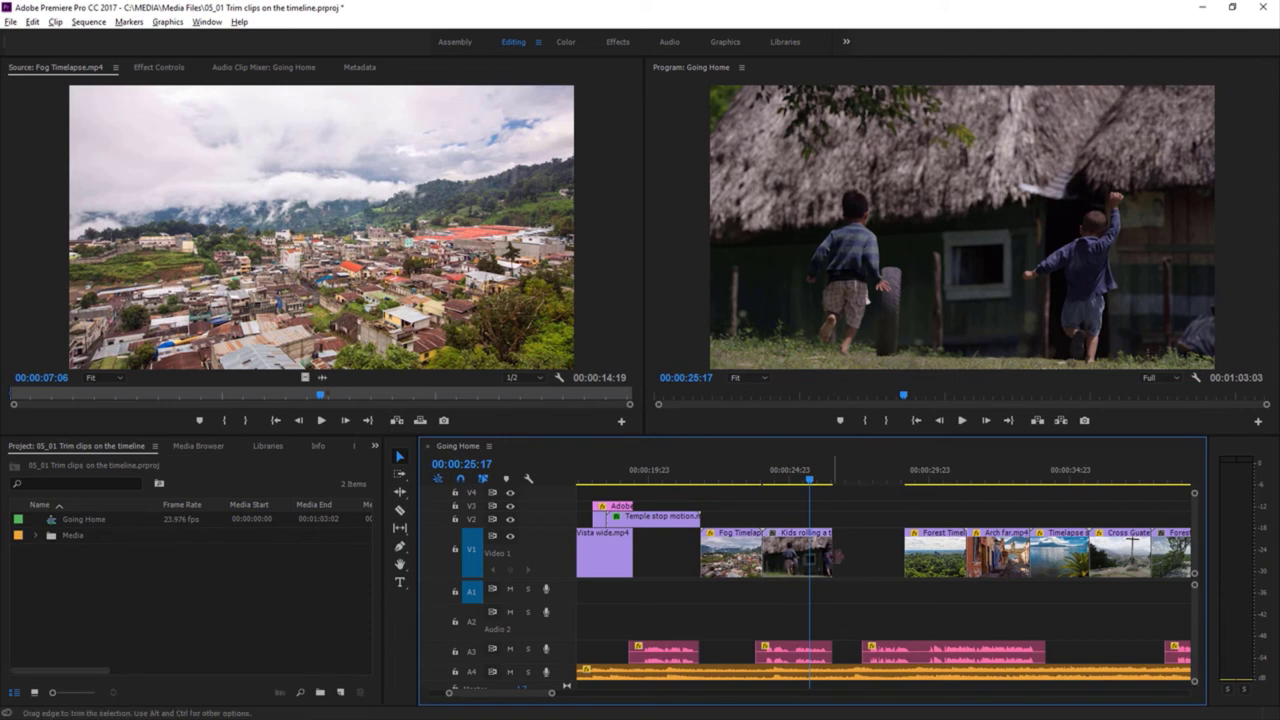
pyautogui.click(866, 564)
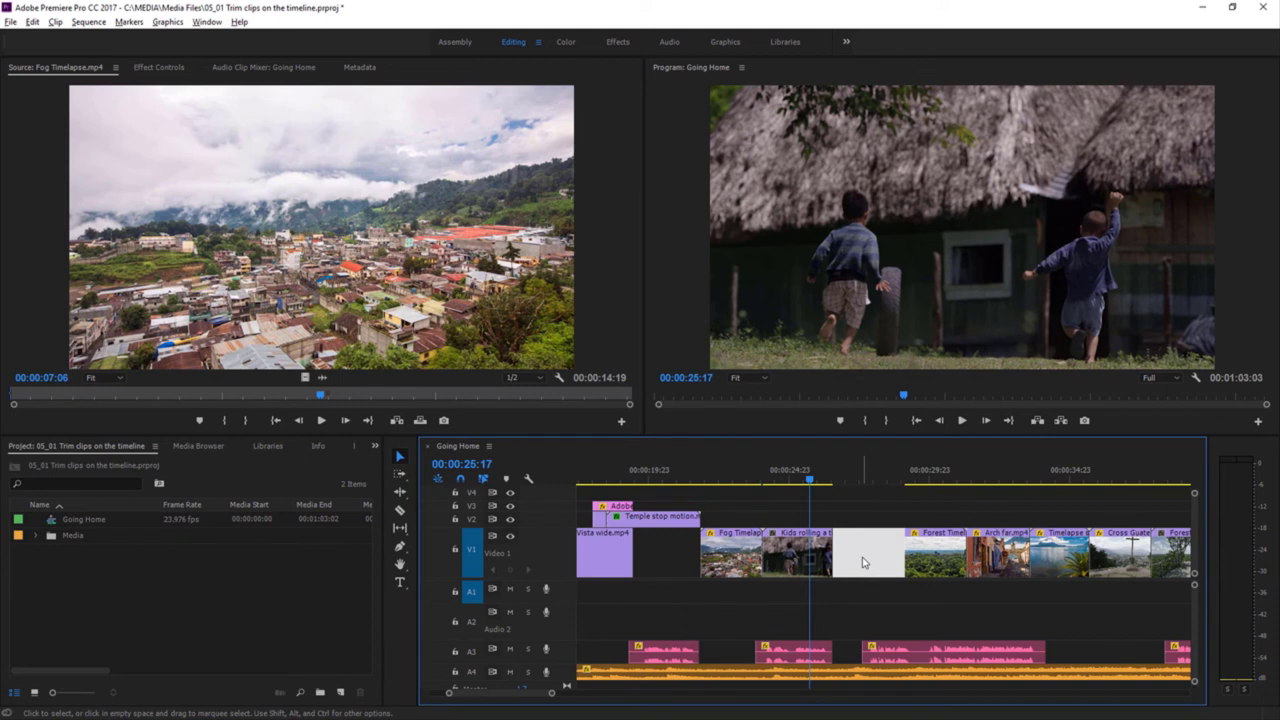
pyautogui.press('Delete')
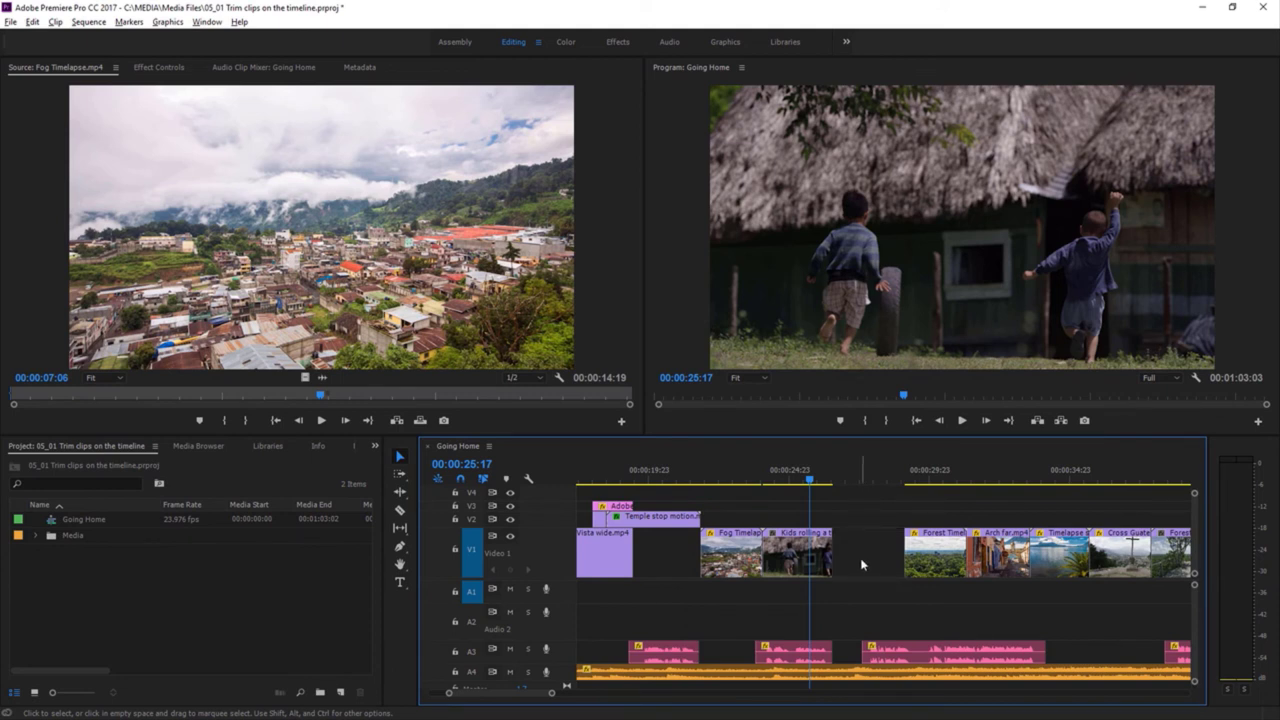
# Extend the end of the Kids rolling a tire clip partway into the gap and activate the Ripple Edit tool.
pyautogui.click(829, 562)
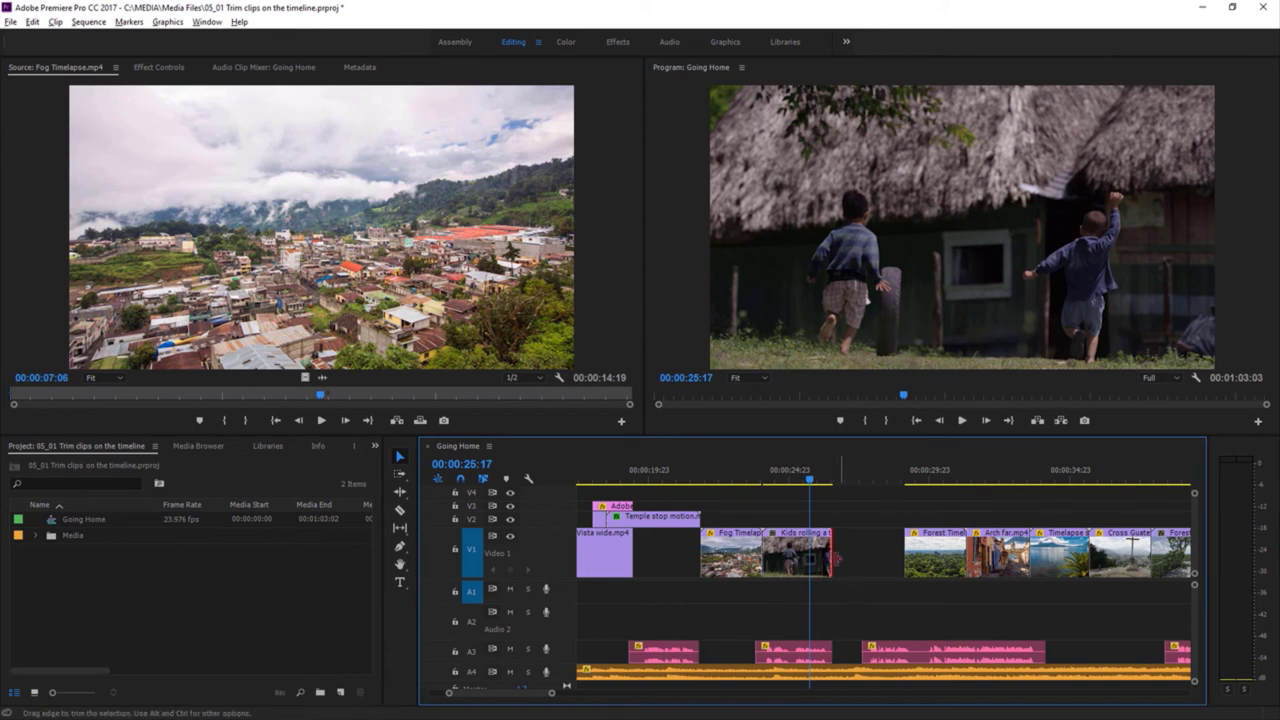
pyautogui.moveTo(835, 560); pyautogui.dragTo(851, 558)
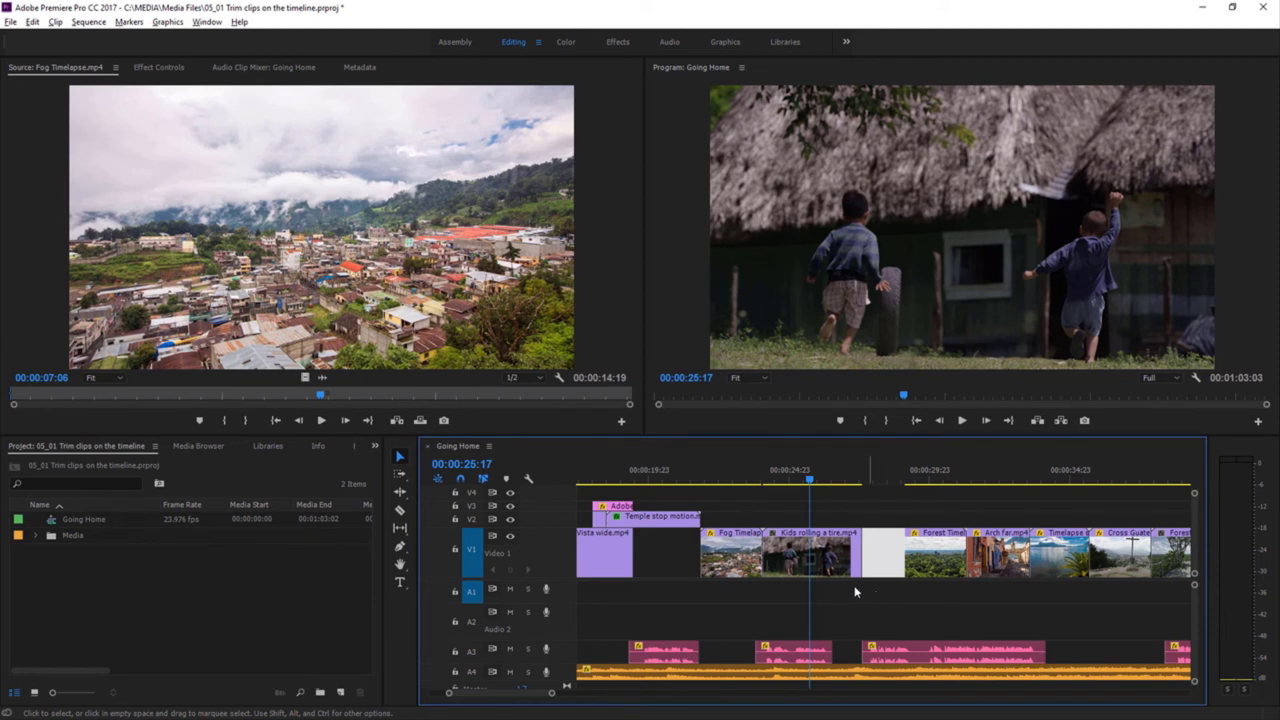
pyautogui.click(402, 495)
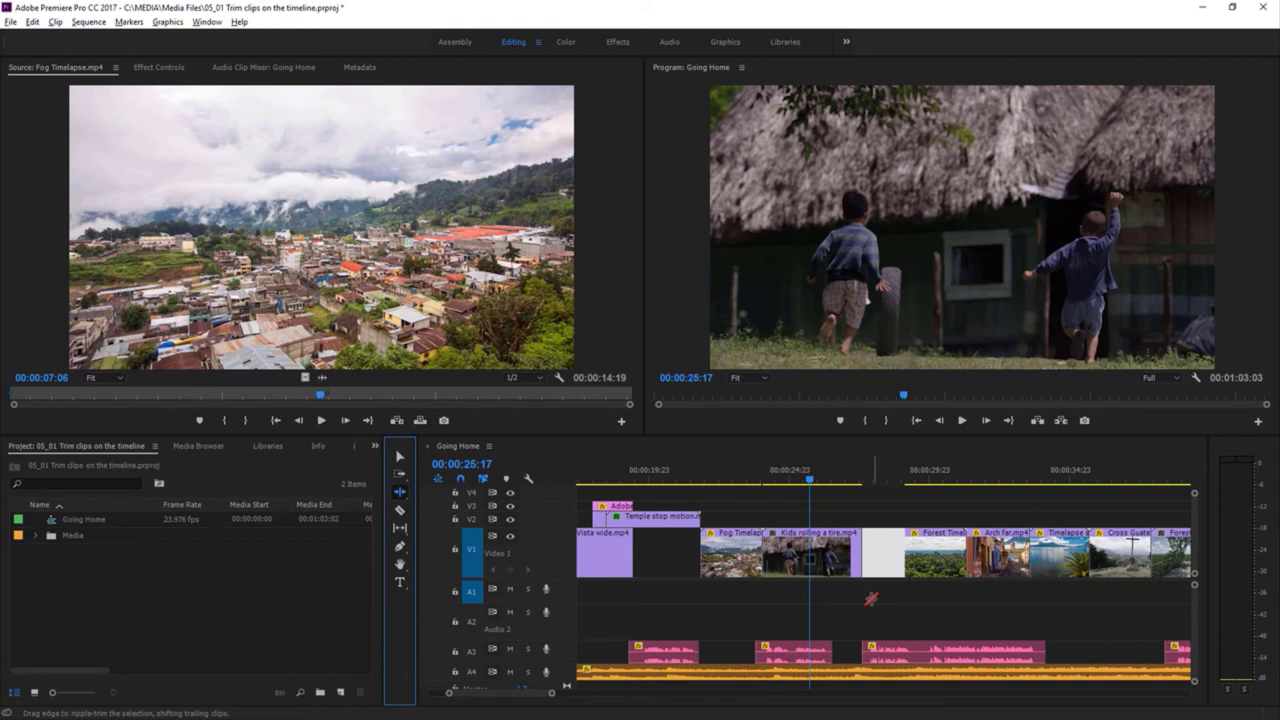
# Ripple-trim the end of the Kids rolling a tire clip back so the following clips shift earlier, and undo each trim.
pyautogui.moveTo(871, 598); pyautogui.dragTo(876, 598)
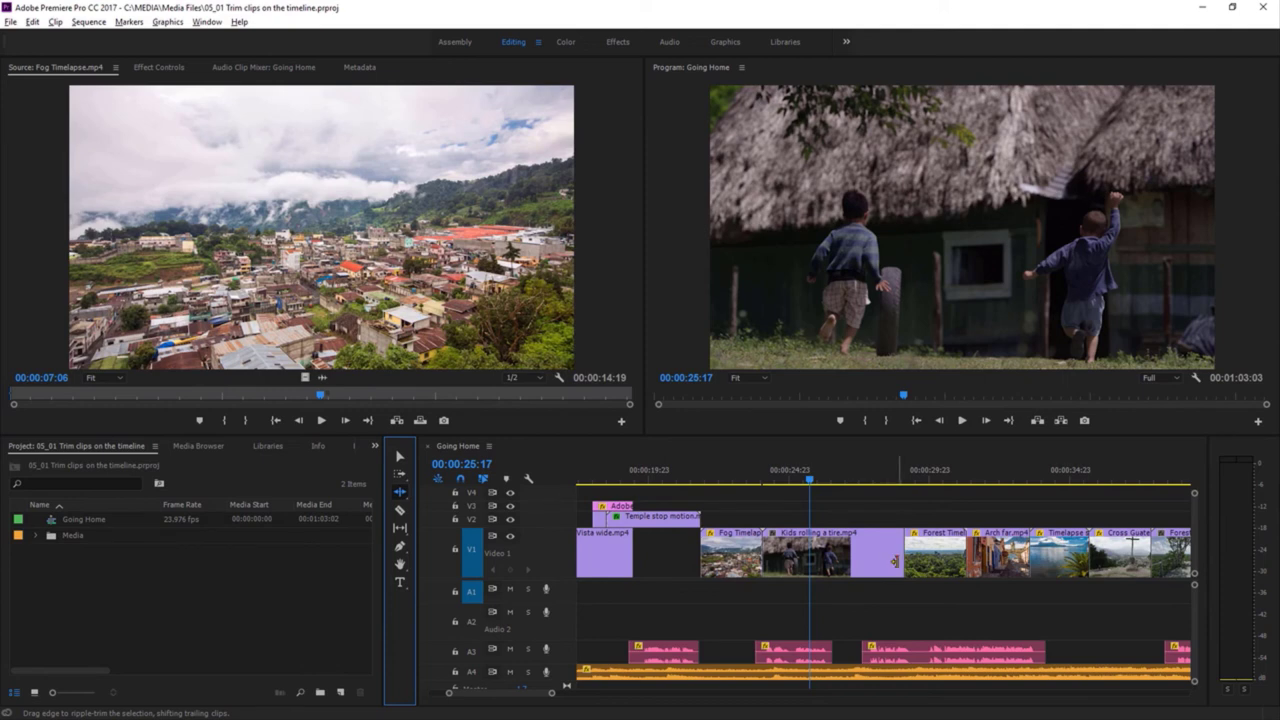
pyautogui.moveTo(895, 562); pyautogui.dragTo(866, 562)
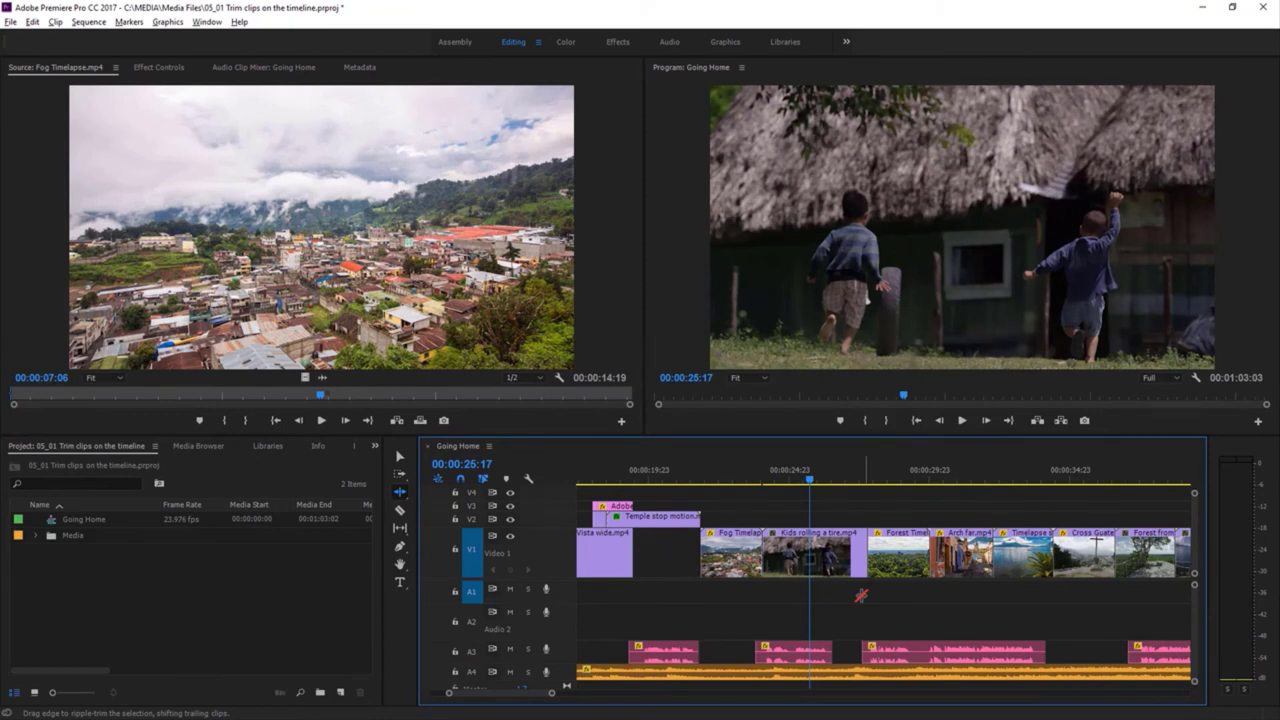
pyautogui.hotkey('ctrl', 'z')
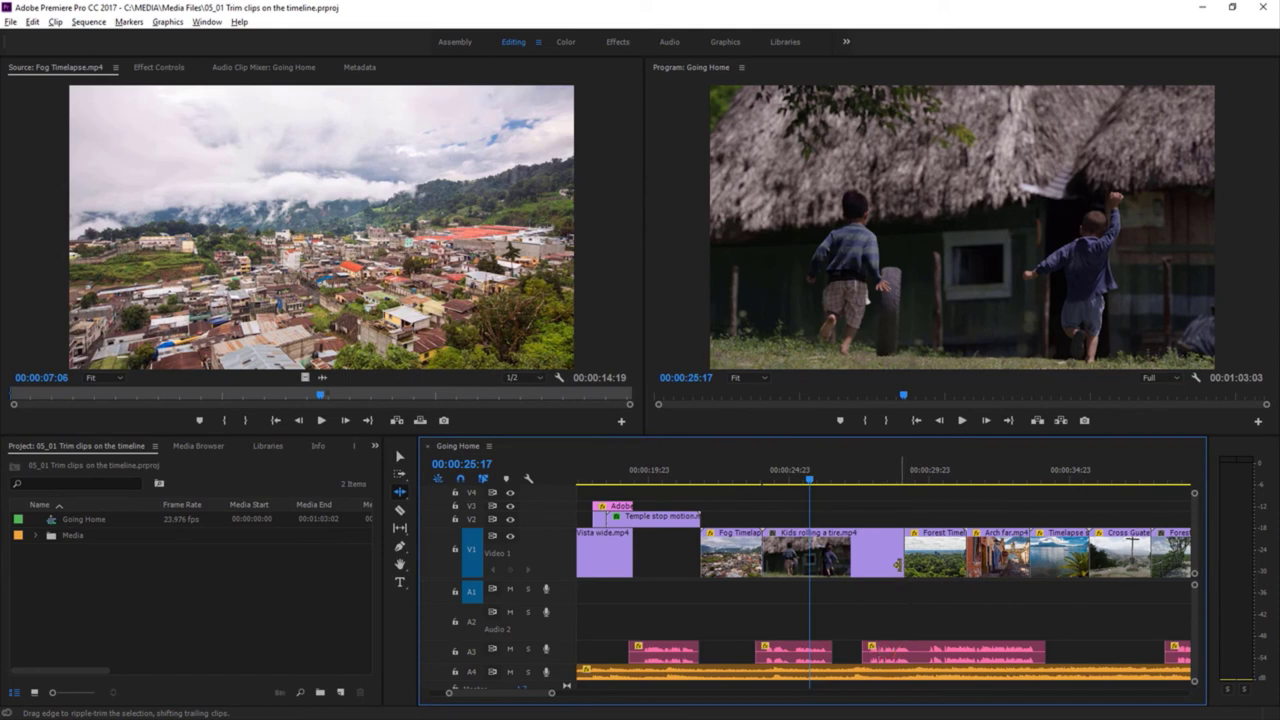
pyautogui.moveTo(898, 565); pyautogui.dragTo(873, 565)
pyautogui.moveTo(859, 560); pyautogui.dragTo(851, 562)
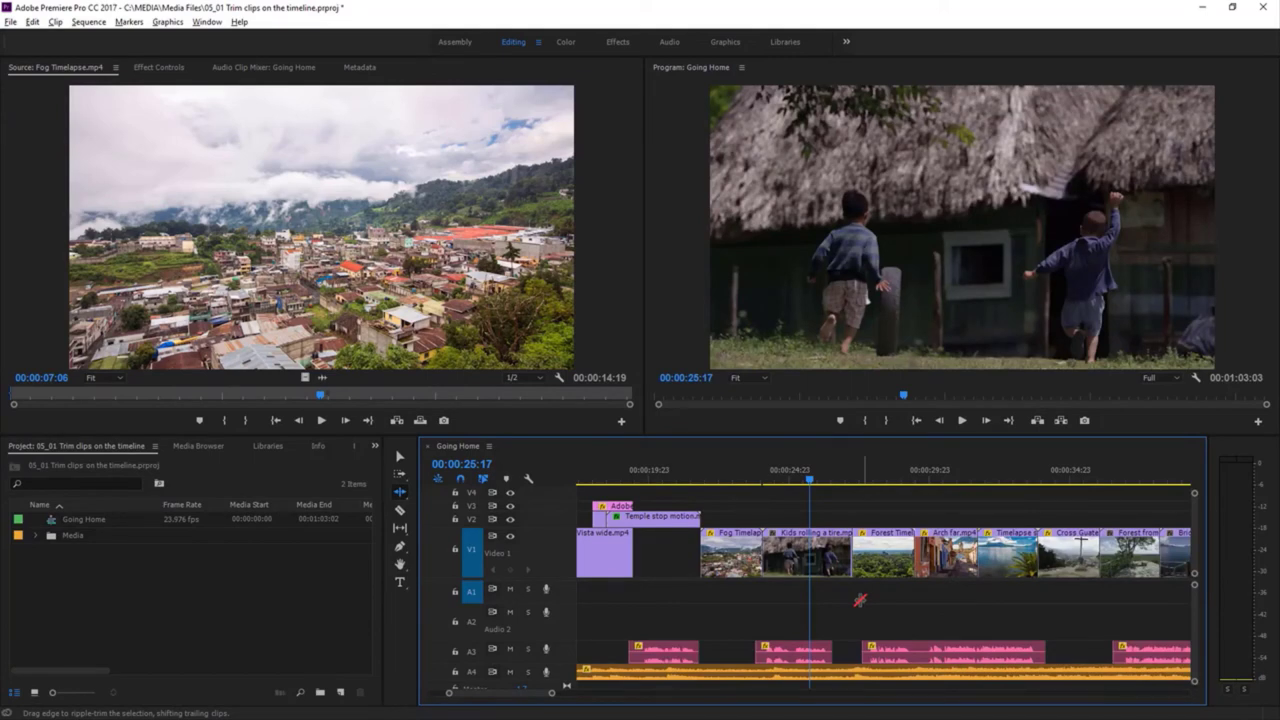
pyautogui.hotkey('ctrl', 'z')
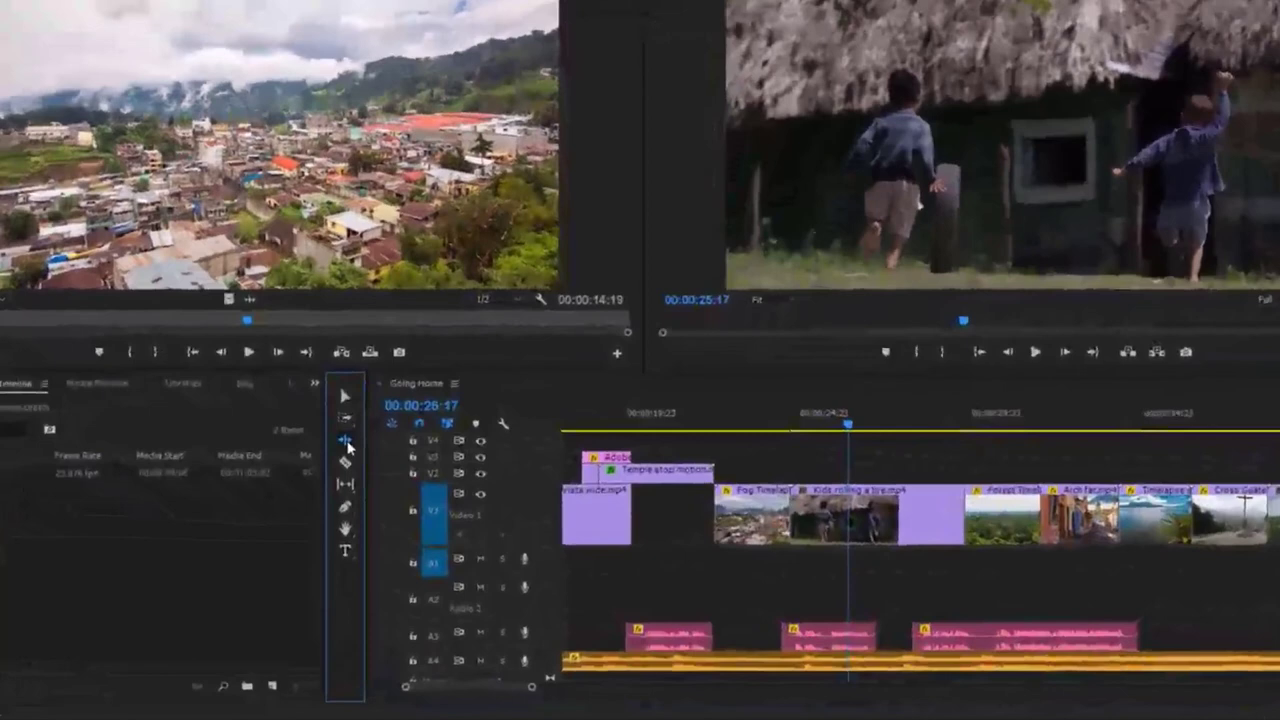
# Roll the cut between the Kids rolling a tire and Forest Timelapse clips later and then back by 00:00:01:12, and return to the Selection tool.
pyautogui.click(382, 477)
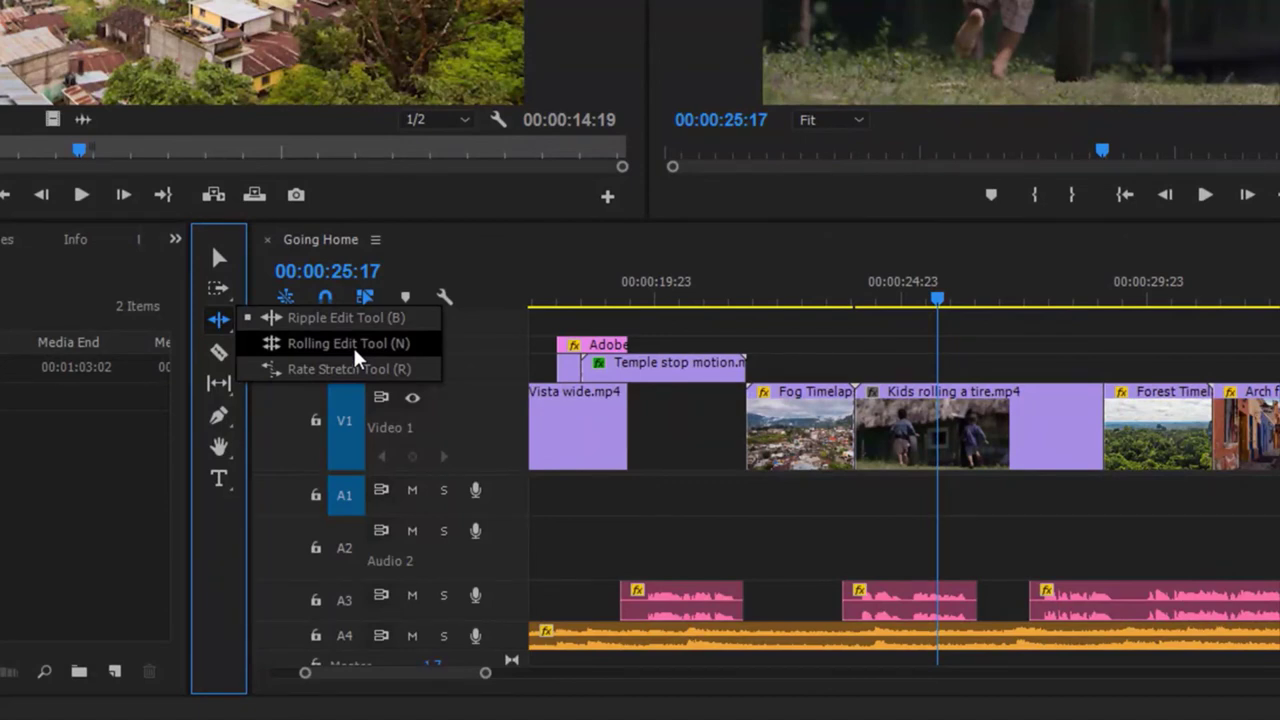
pyautogui.click(352, 345)
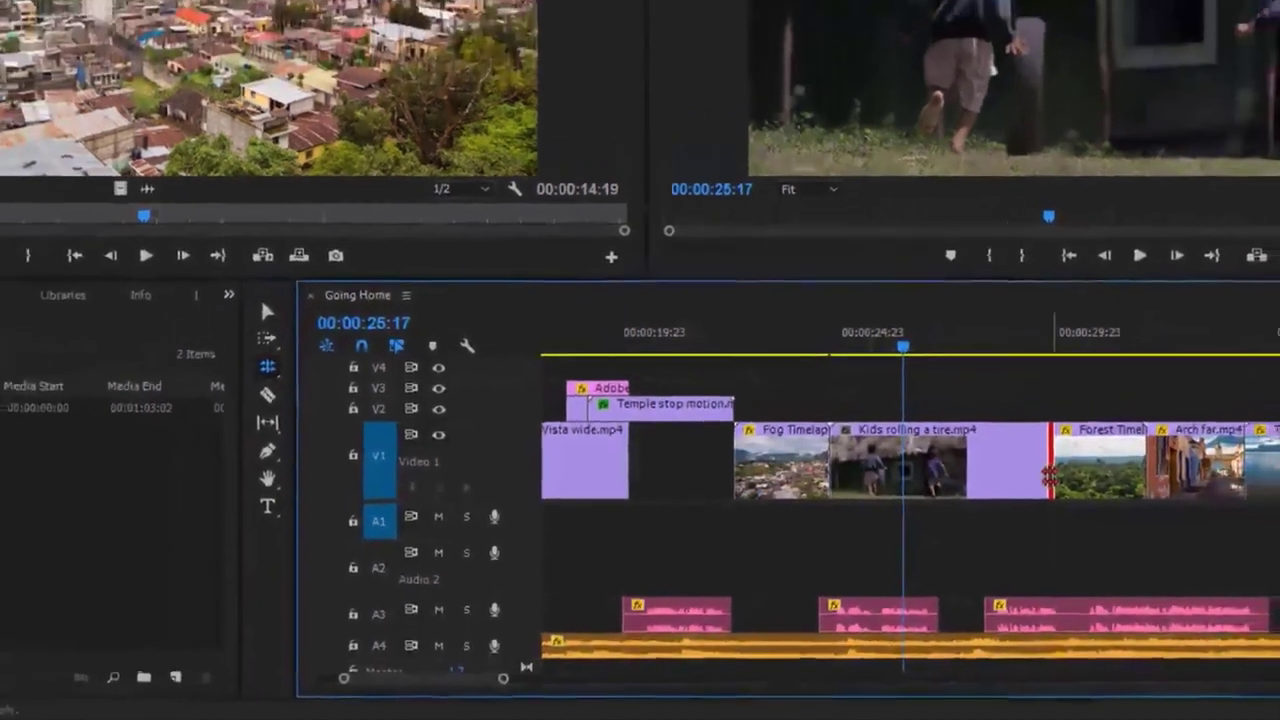
pyautogui.moveTo(1048, 478); pyautogui.dragTo(1036, 478)
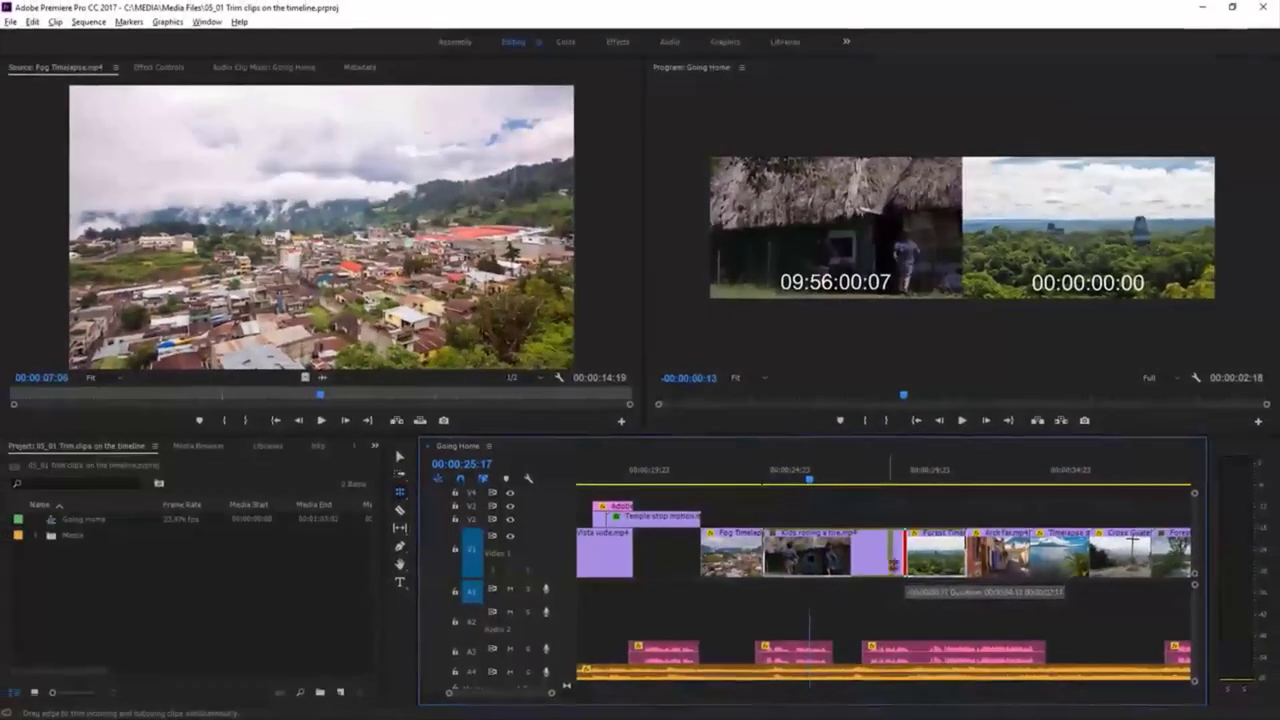
pyautogui.moveTo(905, 560)
pyautogui.mouseDown()
pyautogui.moveTo(953, 560)
pyautogui.moveTo(920, 566)
pyautogui.mouseUp()
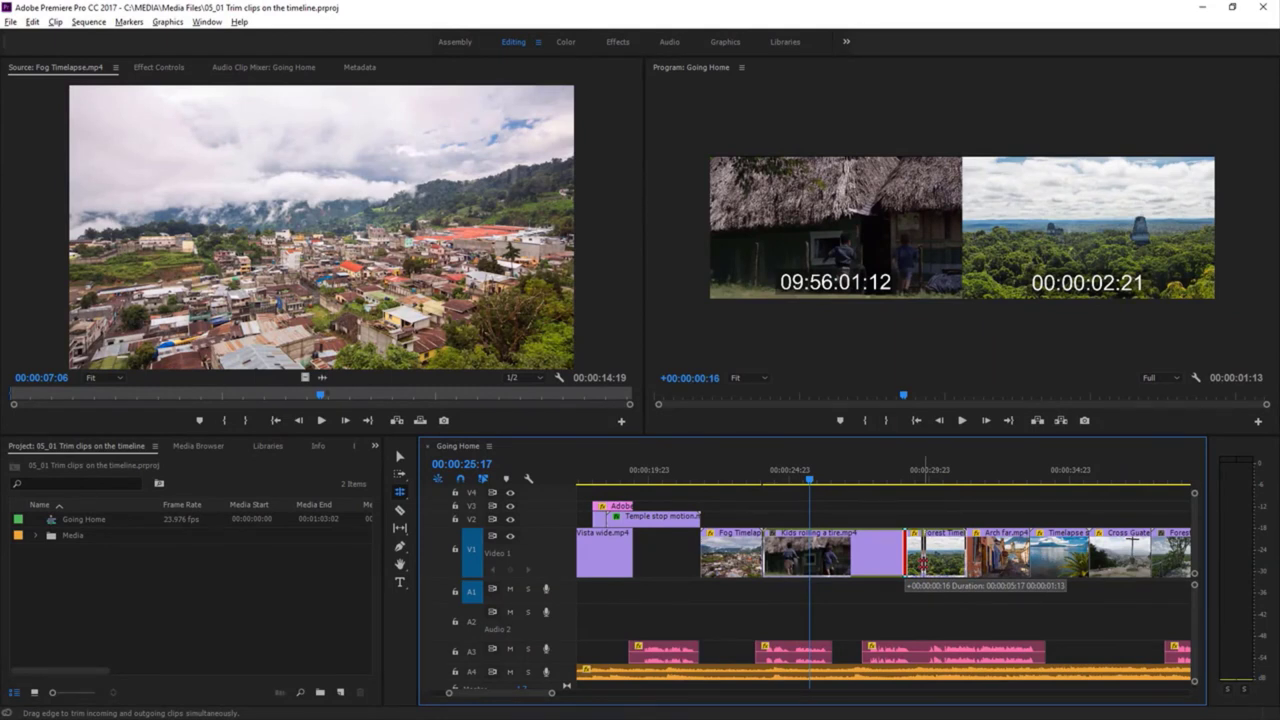
pyautogui.moveTo(921, 566); pyautogui.dragTo(931, 562)
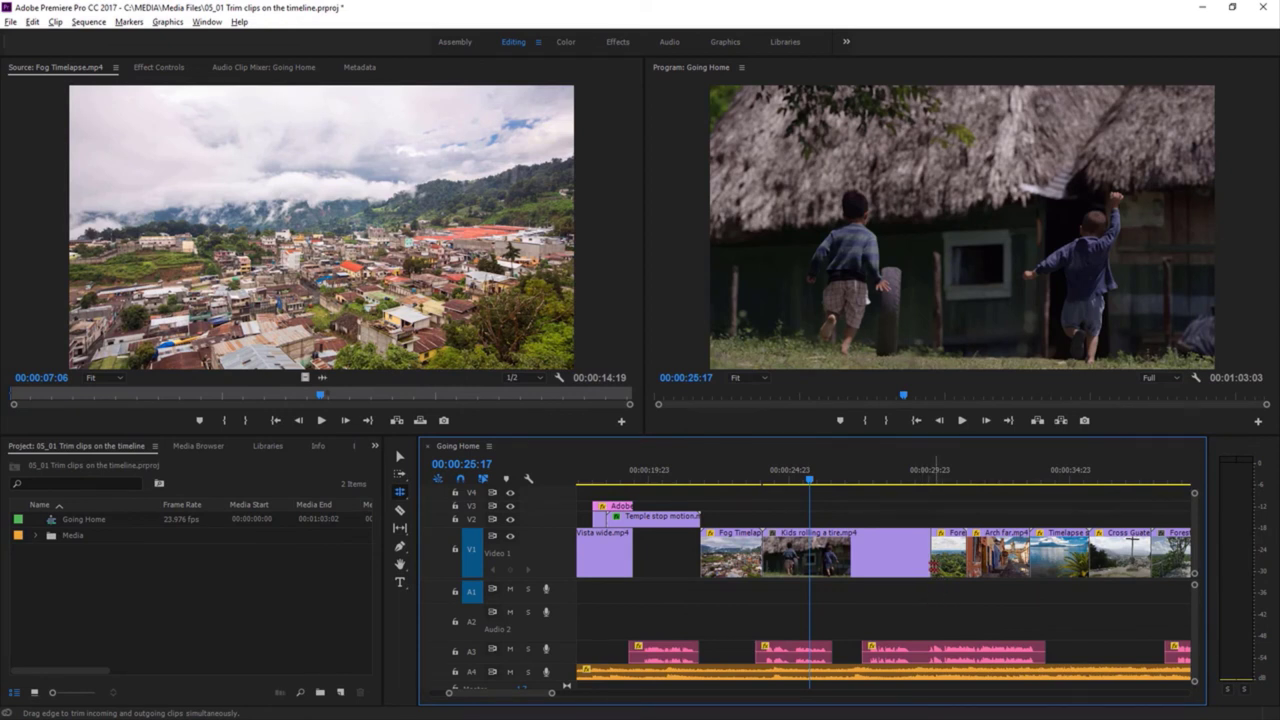
pyautogui.moveTo(931, 565); pyautogui.dragTo(866, 565)
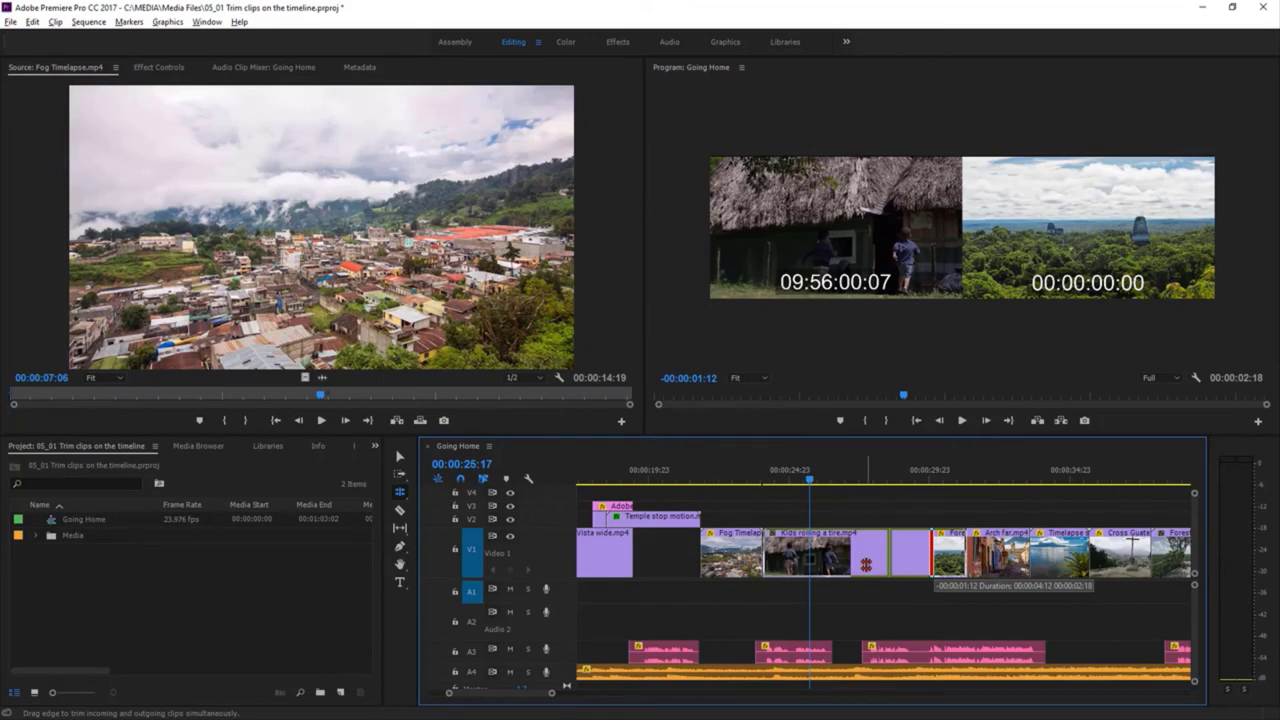
pyautogui.moveTo(866, 565); pyautogui.dragTo(917, 564)
pyautogui.click(400, 456)
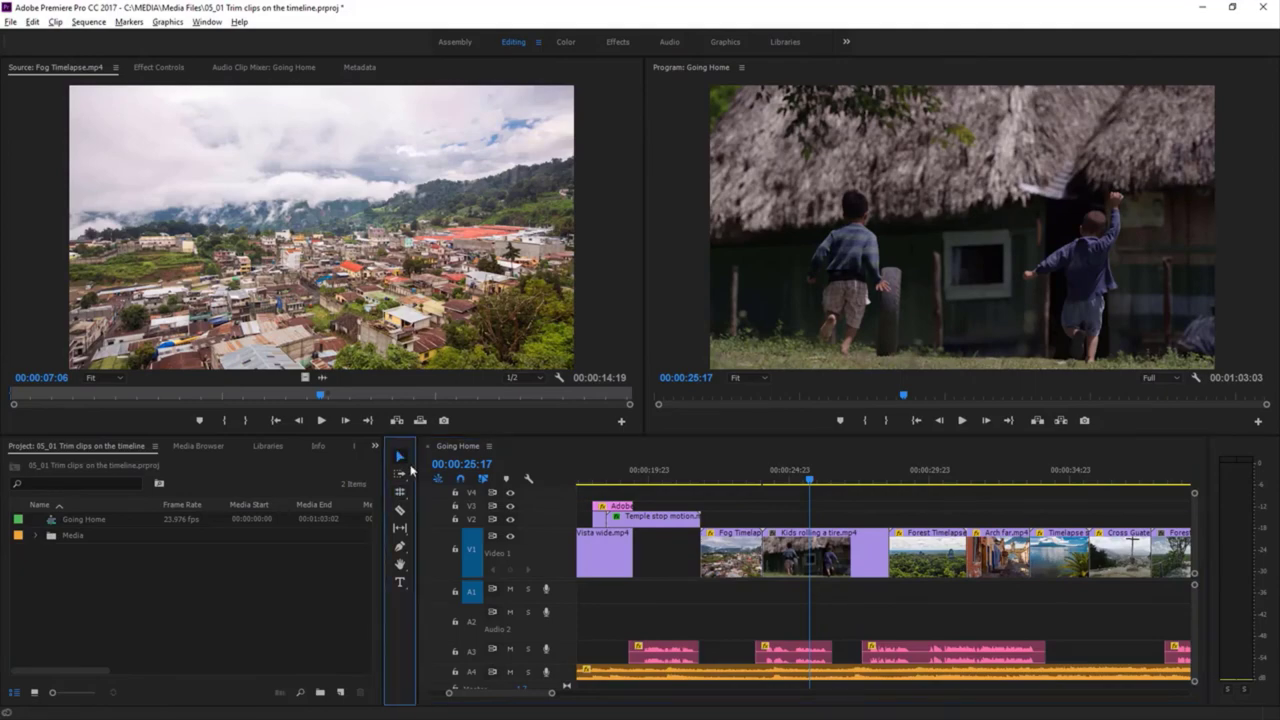
# Ripple-trim the end of the Kids rolling a tire clip to the playhead at 00:00:26:17, move the playhead to 00:00:28:14, and undo the trim.
pyautogui.click(837, 484)
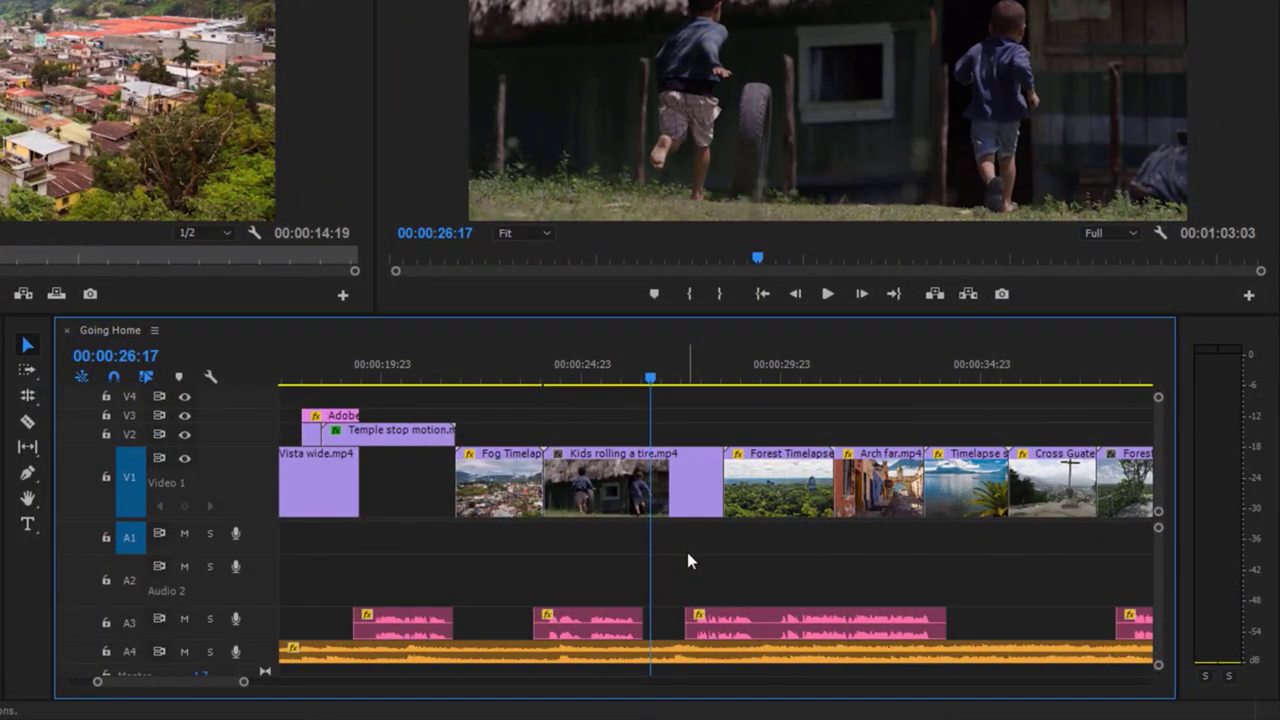
pyautogui.press('w')
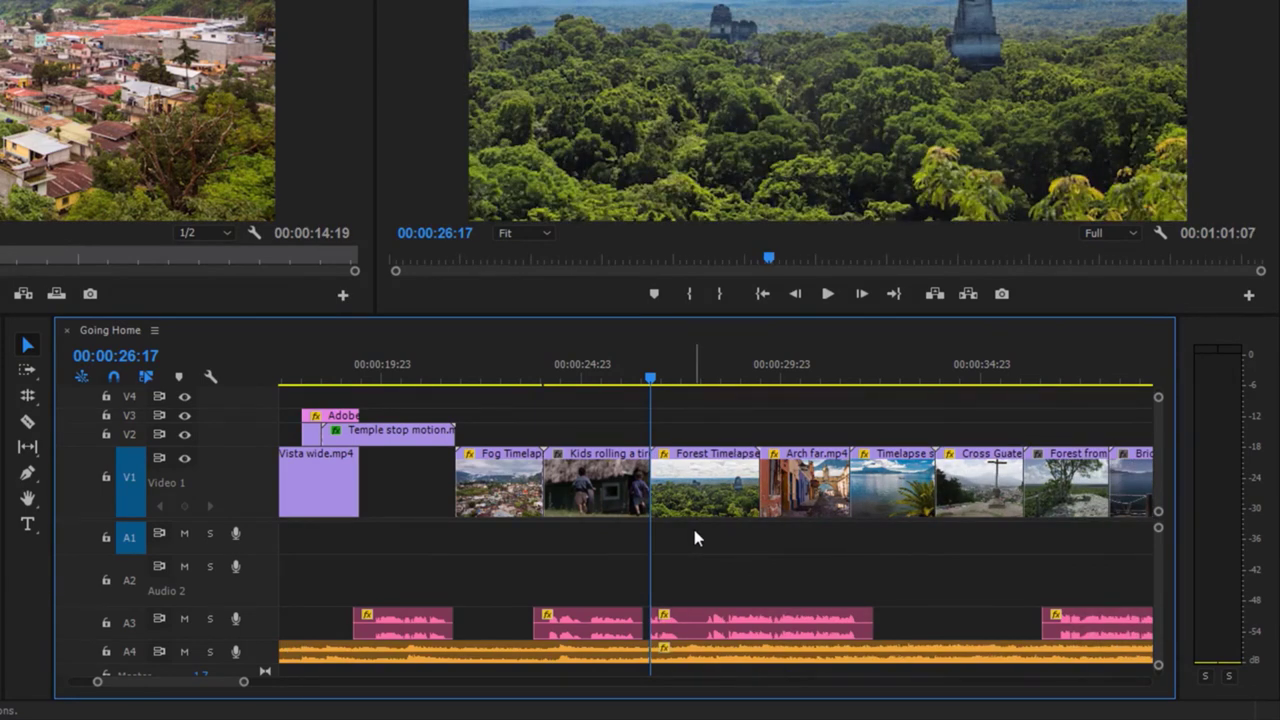
pyautogui.click(728, 368)
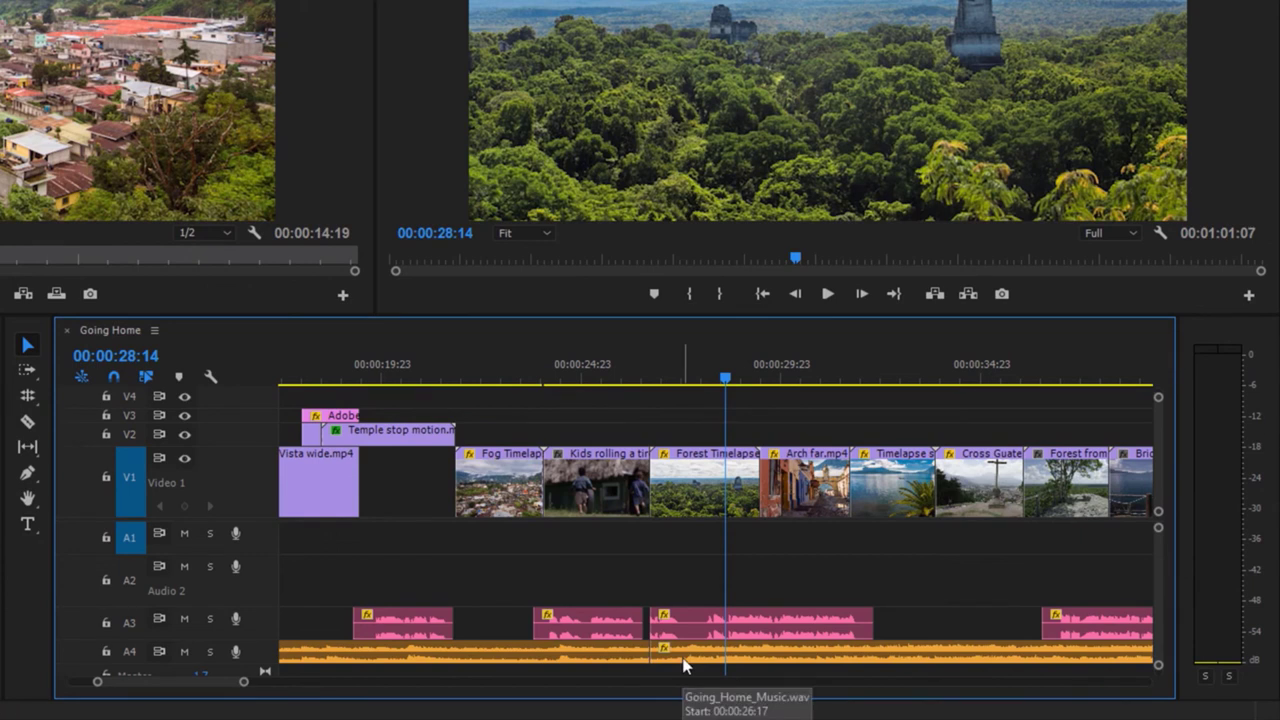
pyautogui.press('e')
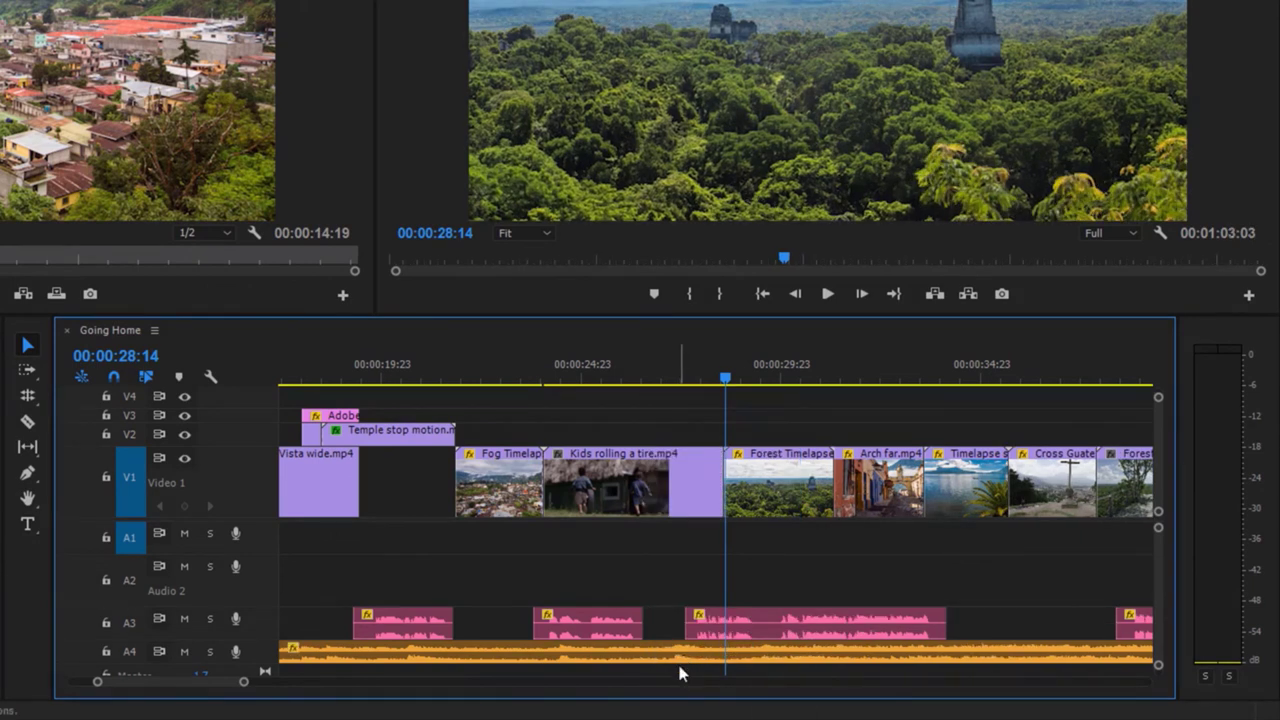
# Ripple-trim the end of the Kids rolling a tire clip to the playhead at 00:00:24:15, move the playhead to 00:00:25:17, and undo the trim.
pyautogui.click(570, 384)
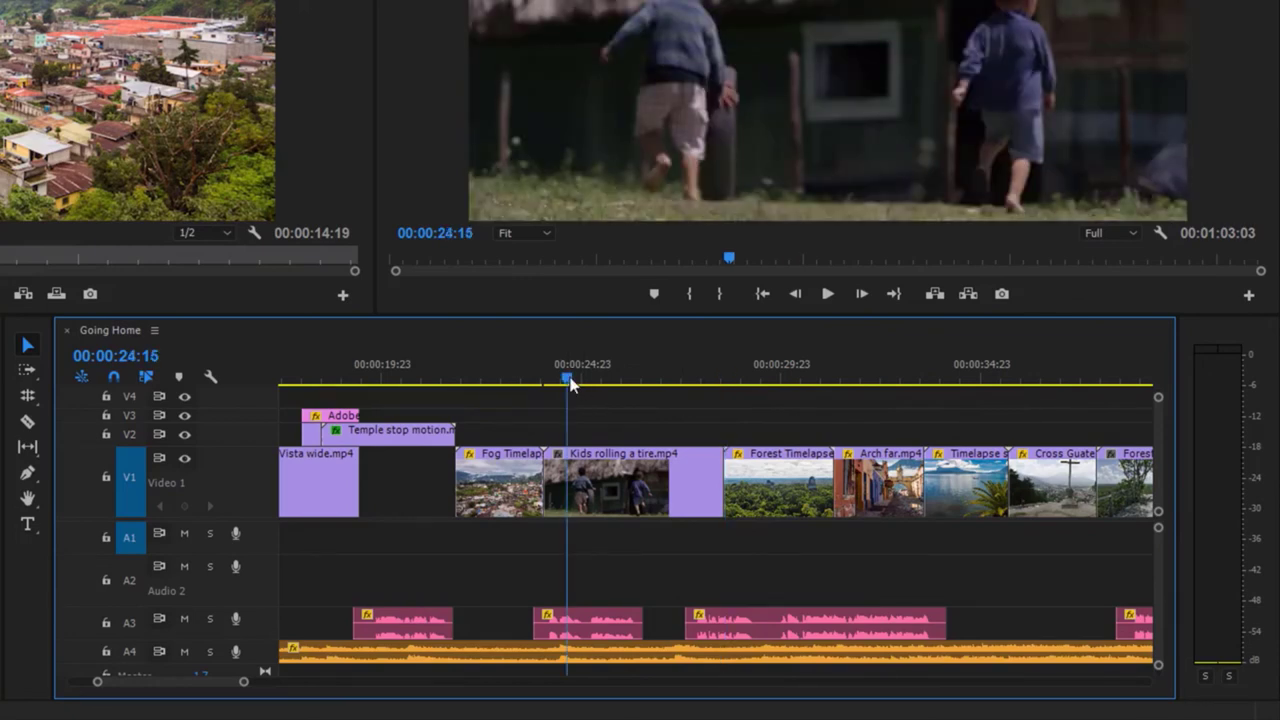
pyautogui.press('w')
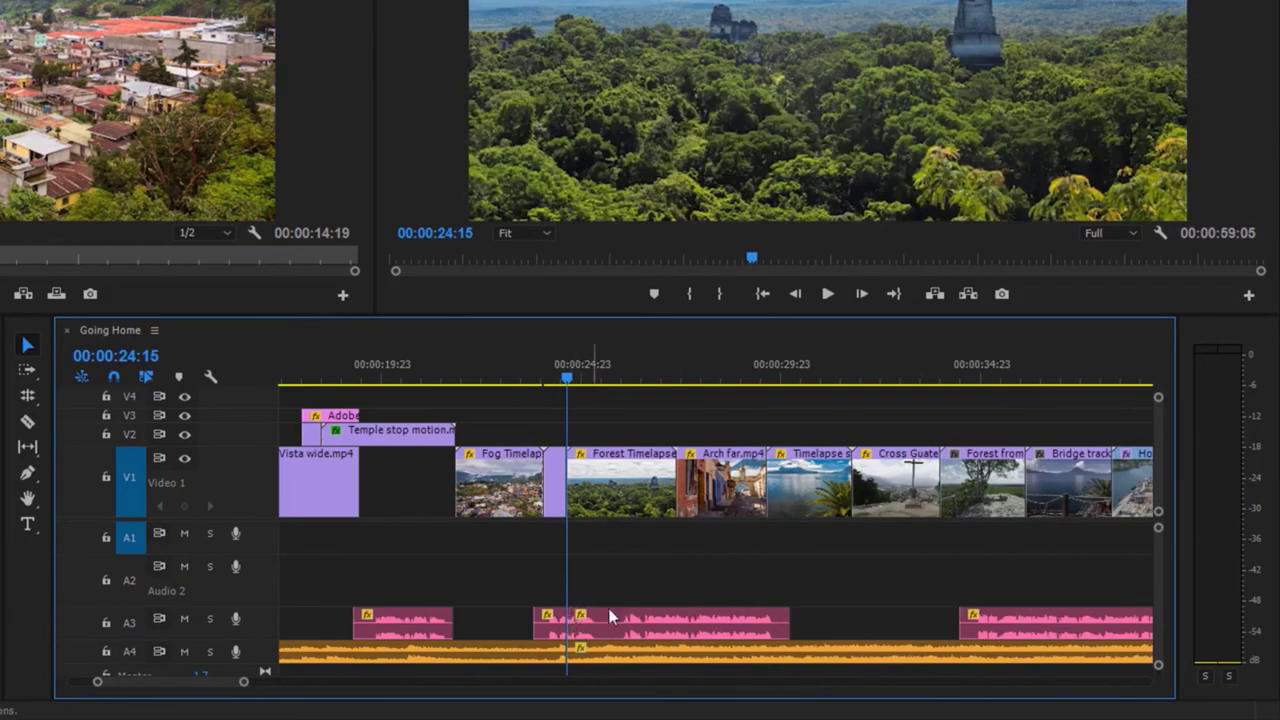
pyautogui.click(611, 380)
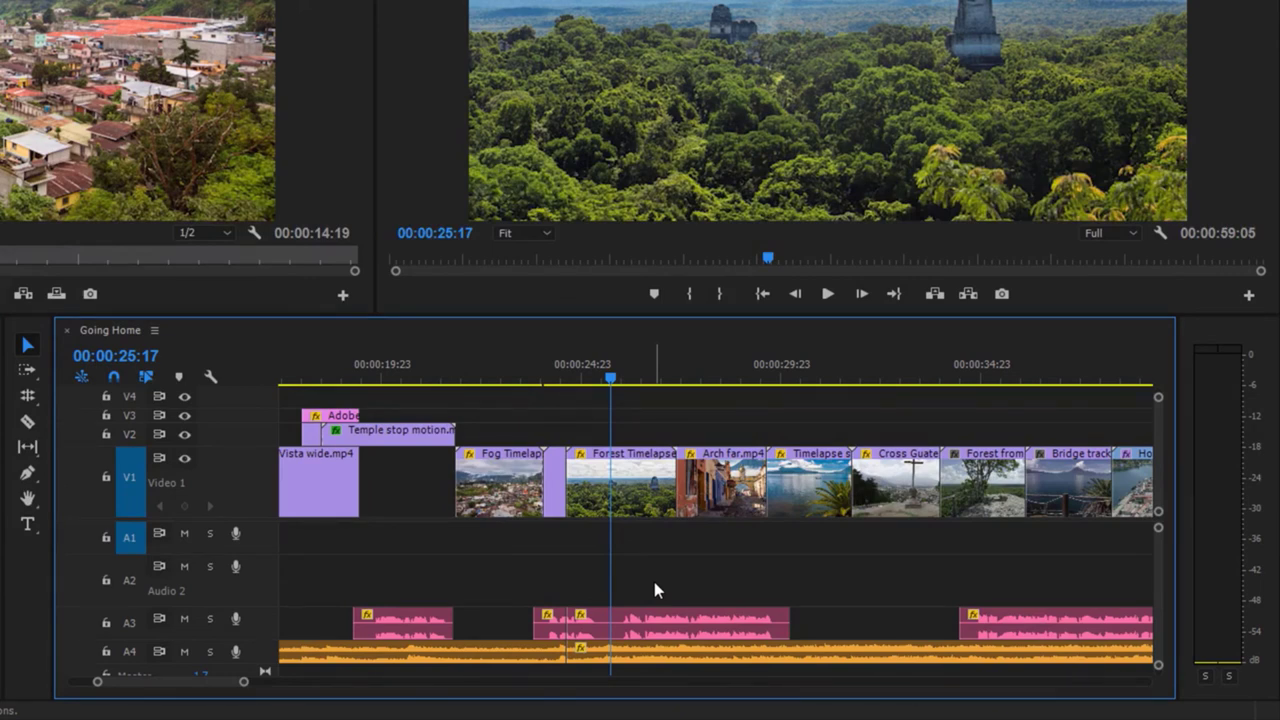
pyautogui.hotkey('ctrl', 'z')
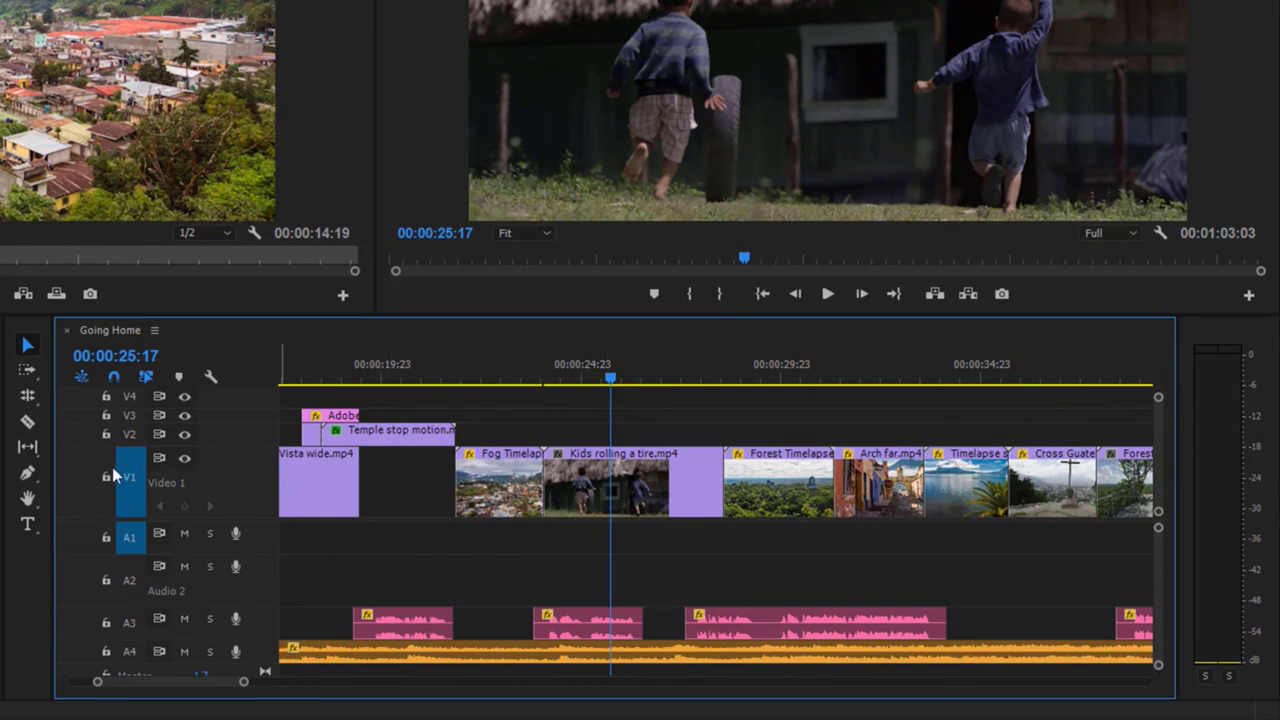
# Lock audio tracks A4, A3 and A2 in the Going Home sequence.
pyautogui.click(107, 651)
pyautogui.click(106, 622)
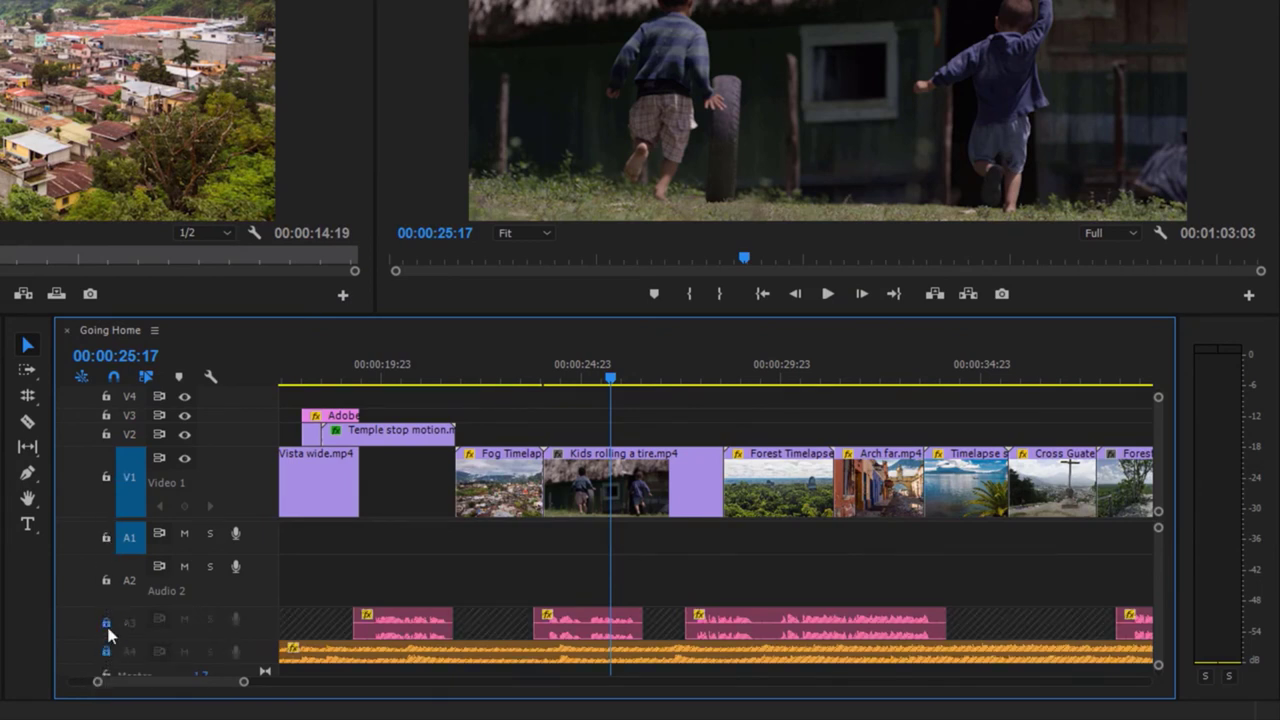
pyautogui.click(104, 581)
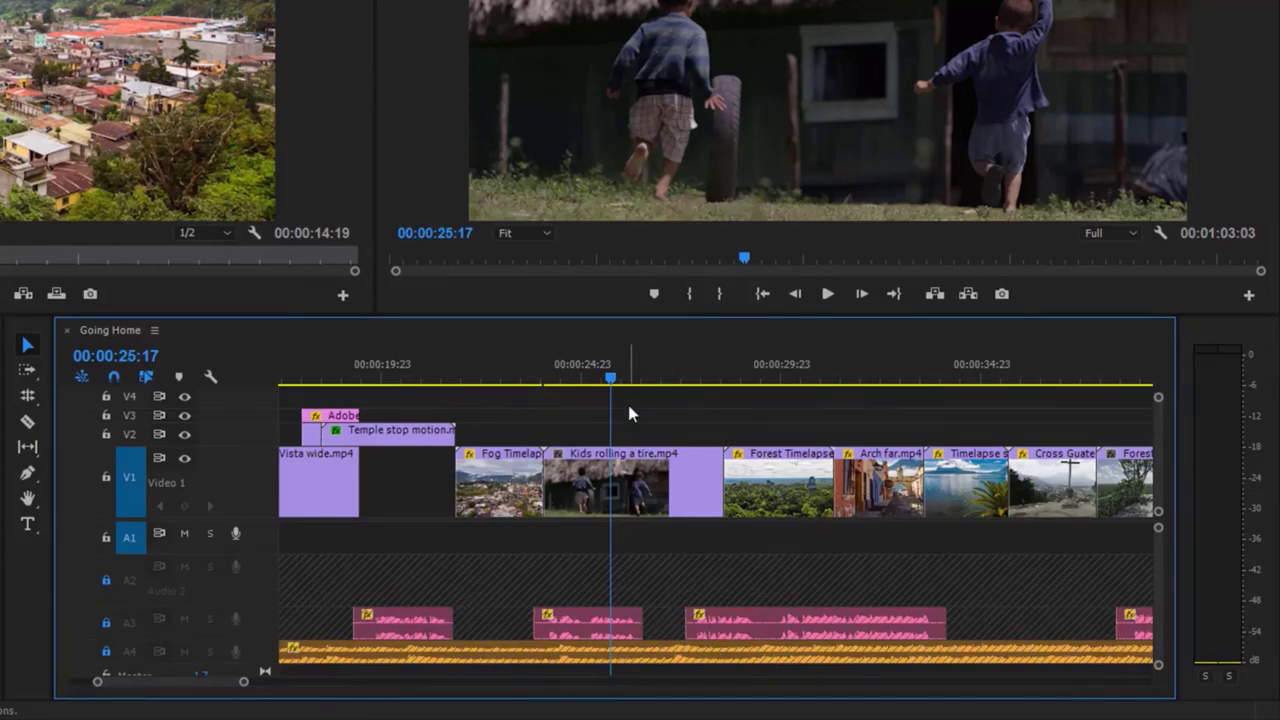
# Ripple-trim the end and separately the start of the Kids rolling a tire clip to the playhead at 00:00:25:17, undoing each trim.
pyautogui.press('w')
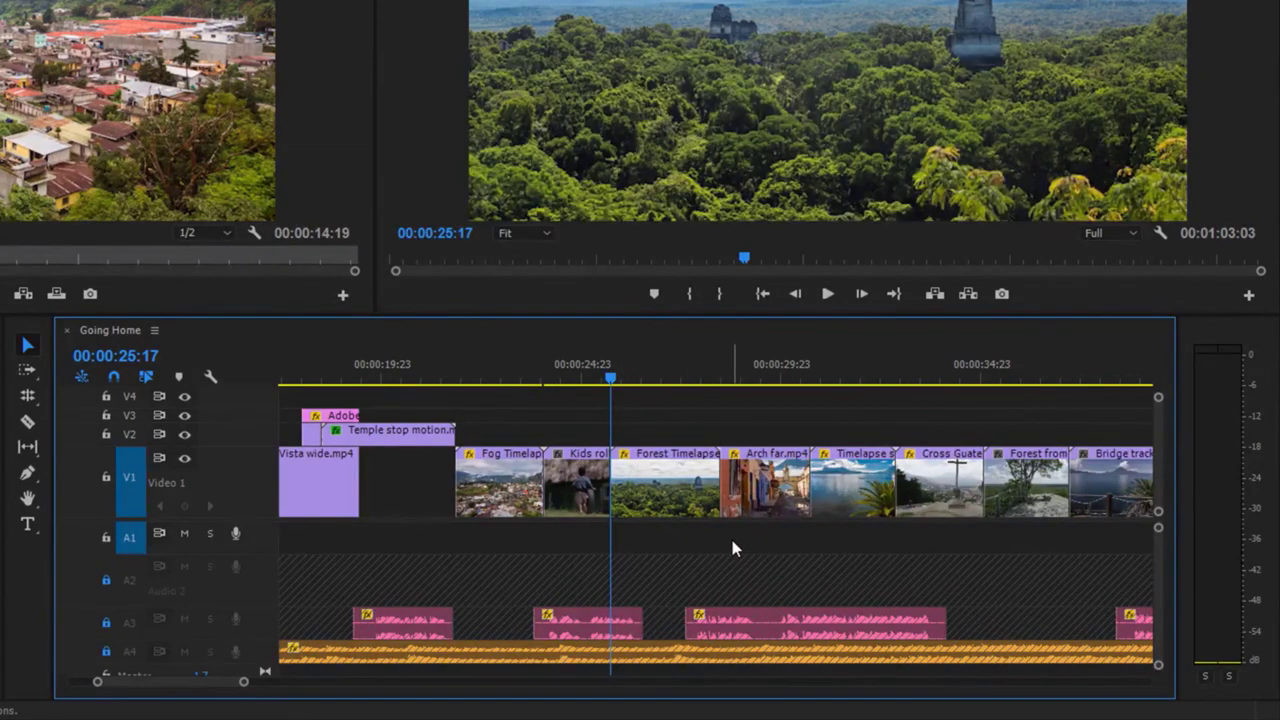
pyautogui.hotkey('ctrl', 'z')
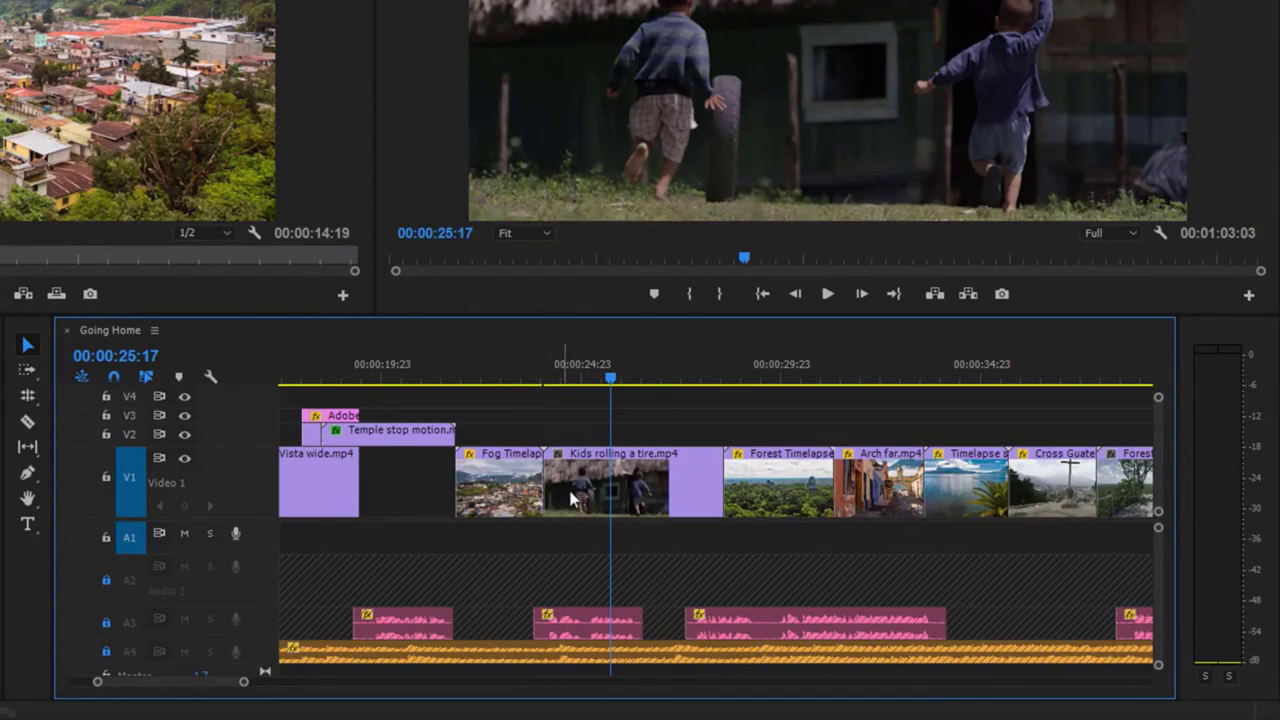
pyautogui.press('q')
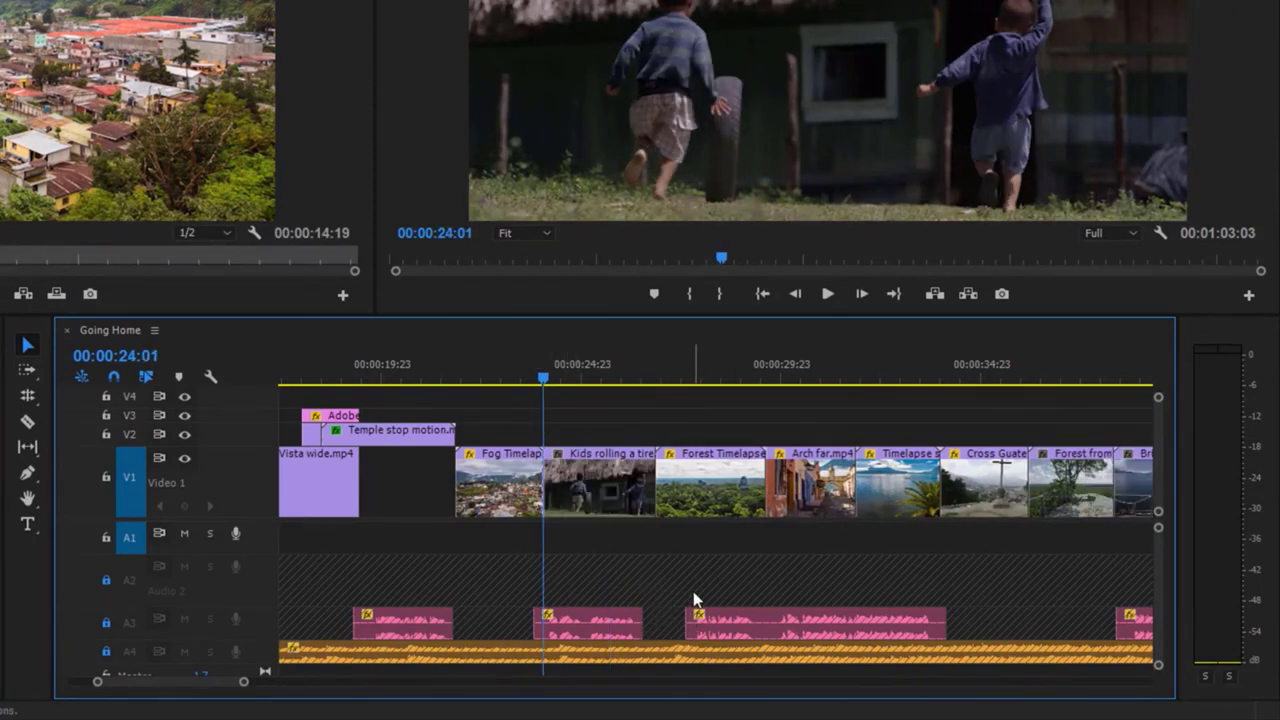
pyautogui.hotkey('ctrl', 'z')
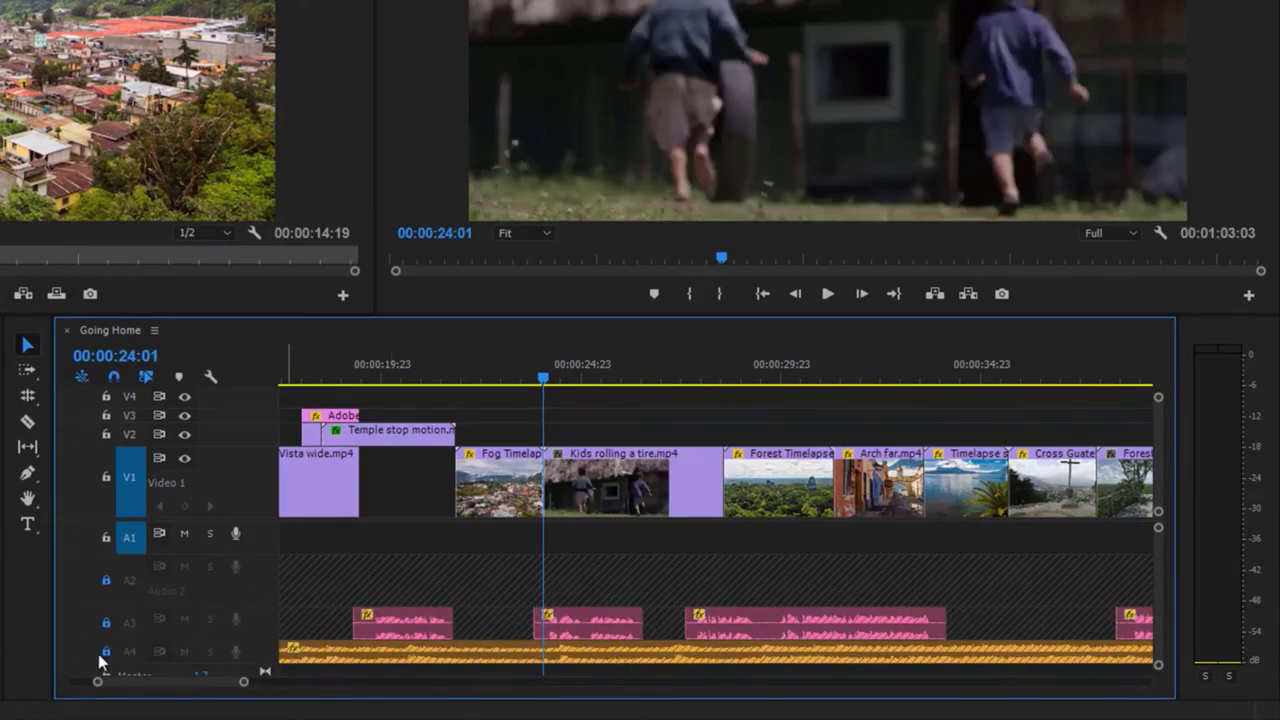
# Unlock audio tracks A4, A3 and A2.
pyautogui.click(105, 651)
pyautogui.click(106, 622)
pyautogui.click(106, 580)
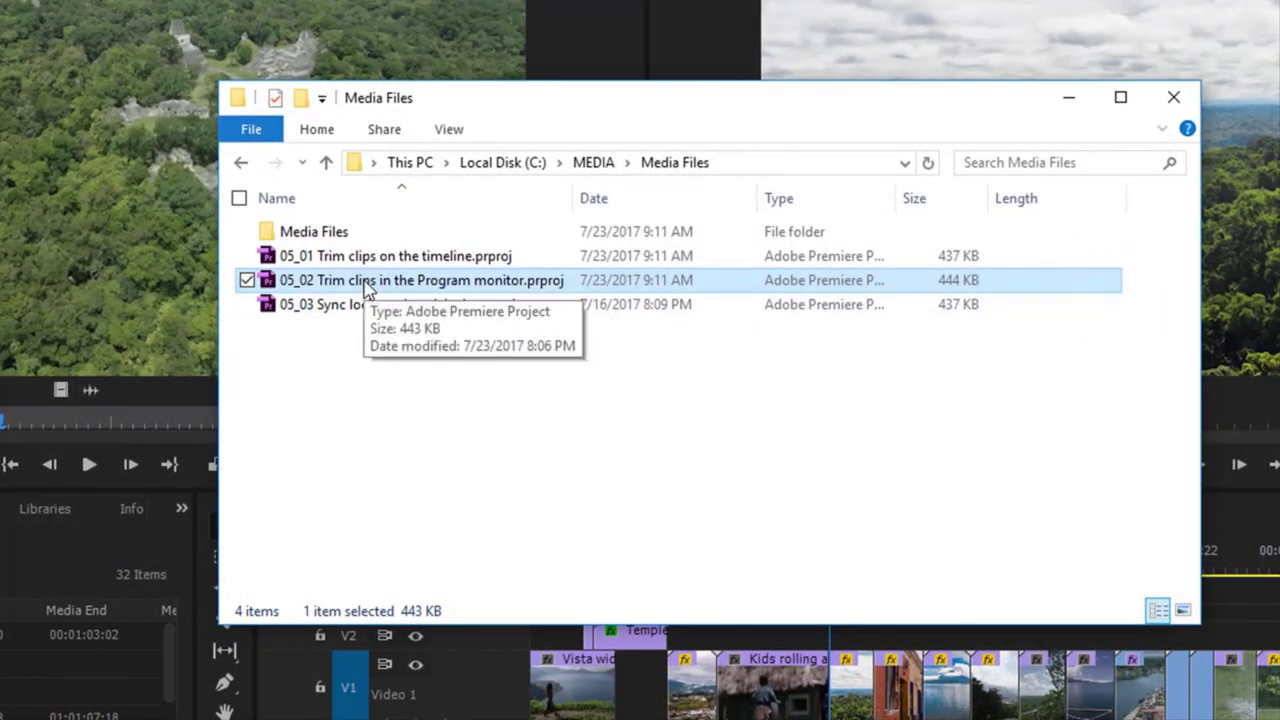
# Open the project 05_02 Trim clips in the Program monitor.prproj and enter Trim mode at the cut after the Kids rolling a tire clip.
pyautogui.doubleClick(366, 281)
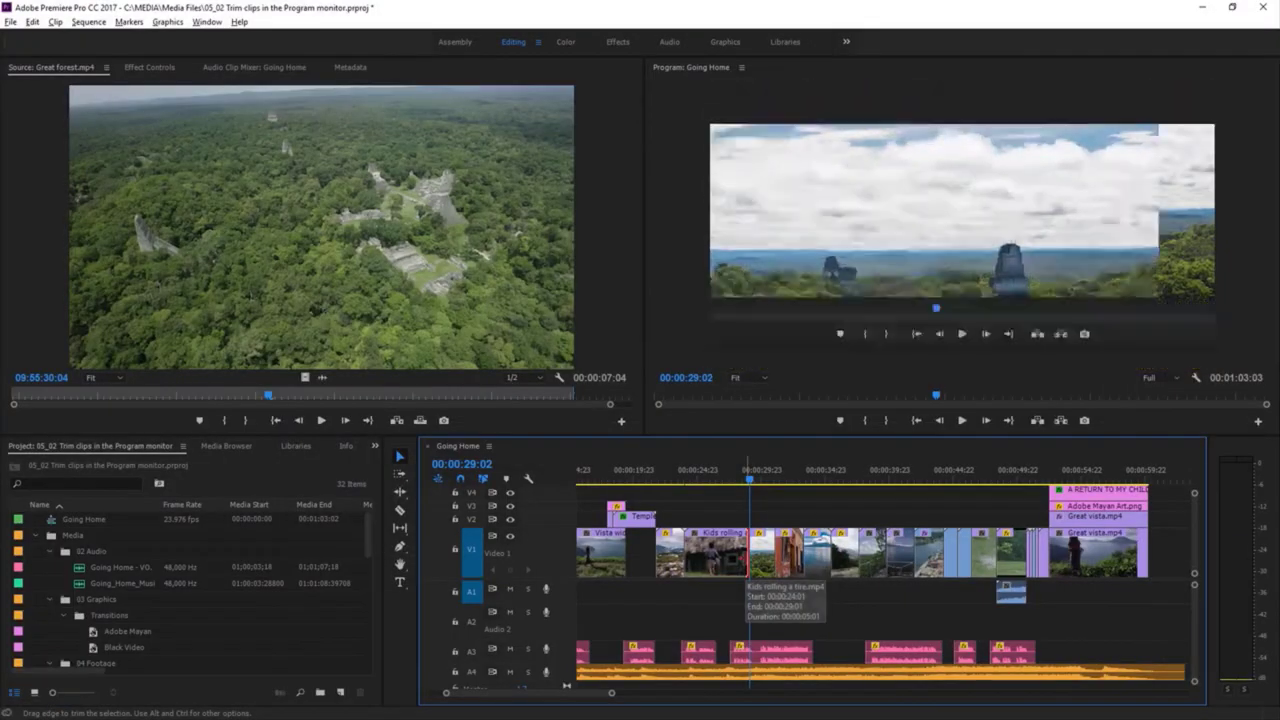
pyautogui.doubleClick(520, 510)
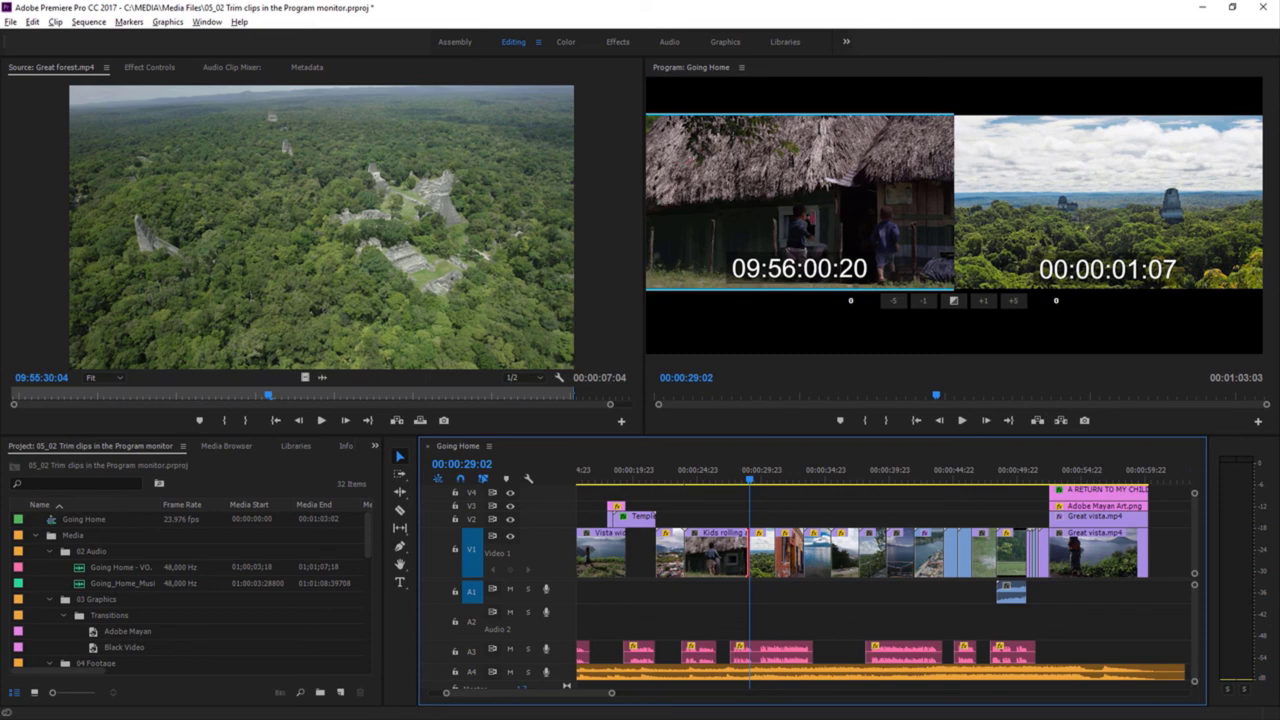
# Trim the end of the Kids rolling a tire clip back 101 frames using reverse playback in Trim mode, and undo it.
pyautogui.press('j')
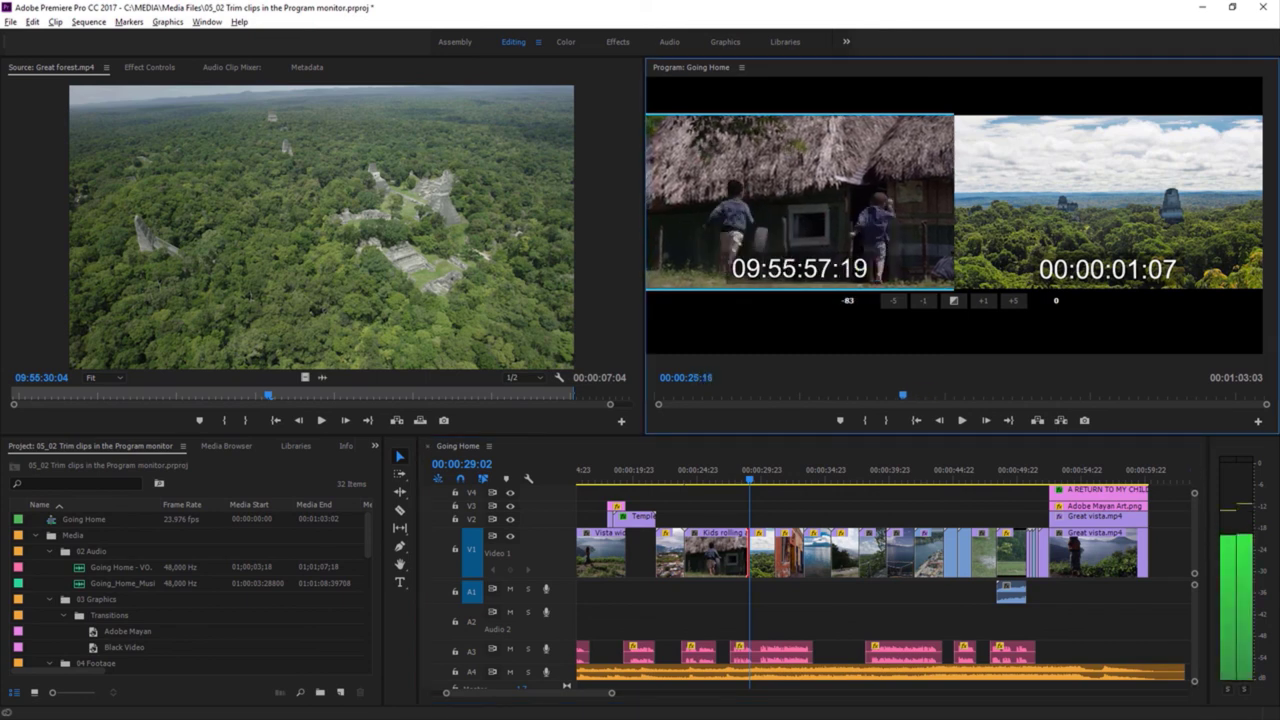
pyautogui.press('k')
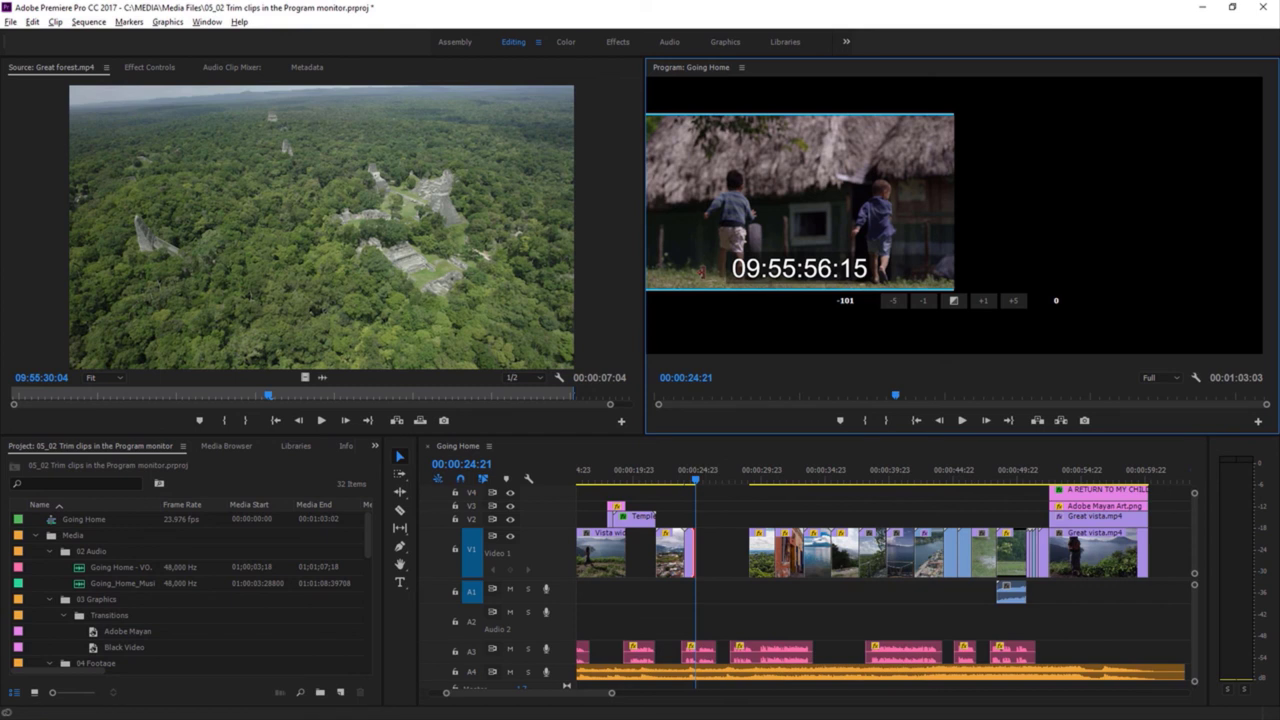
pyautogui.press('space')
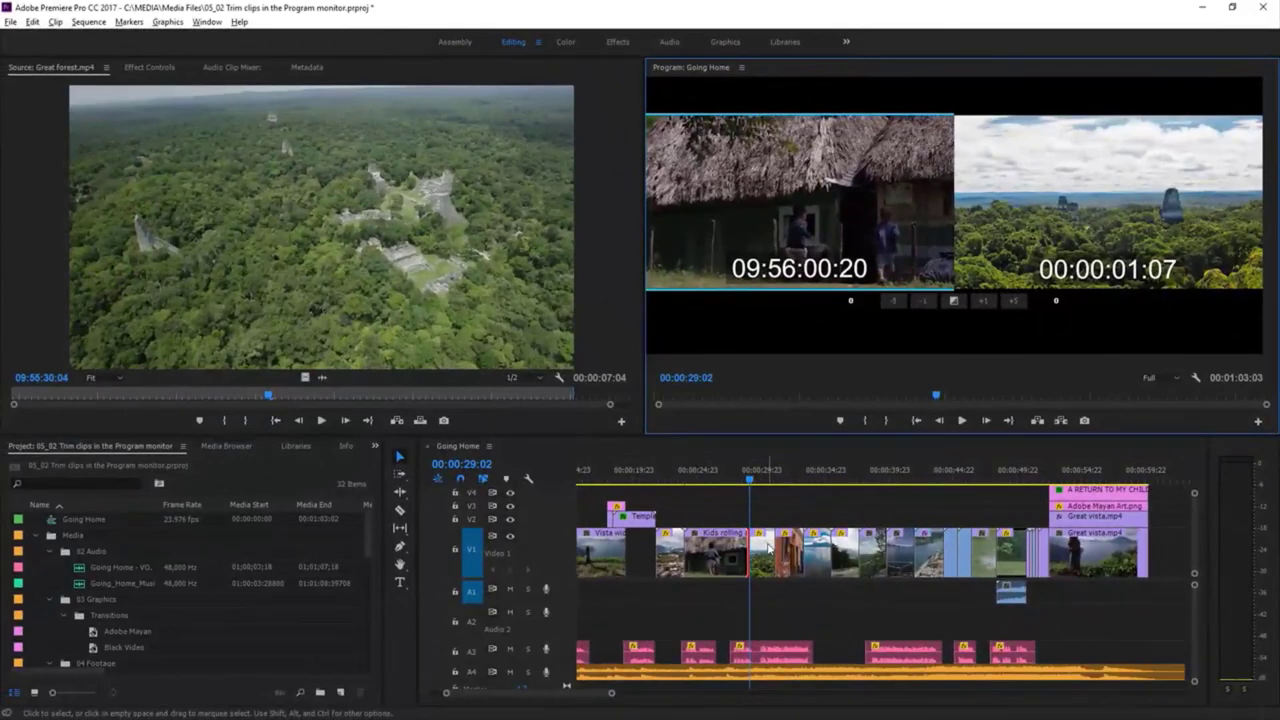
# Exit and re-enter Trim mode at the cut after the Kids rolling a tire clip, and trim the following forest clip's start by +49 frames.
pyautogui.click(759, 566)
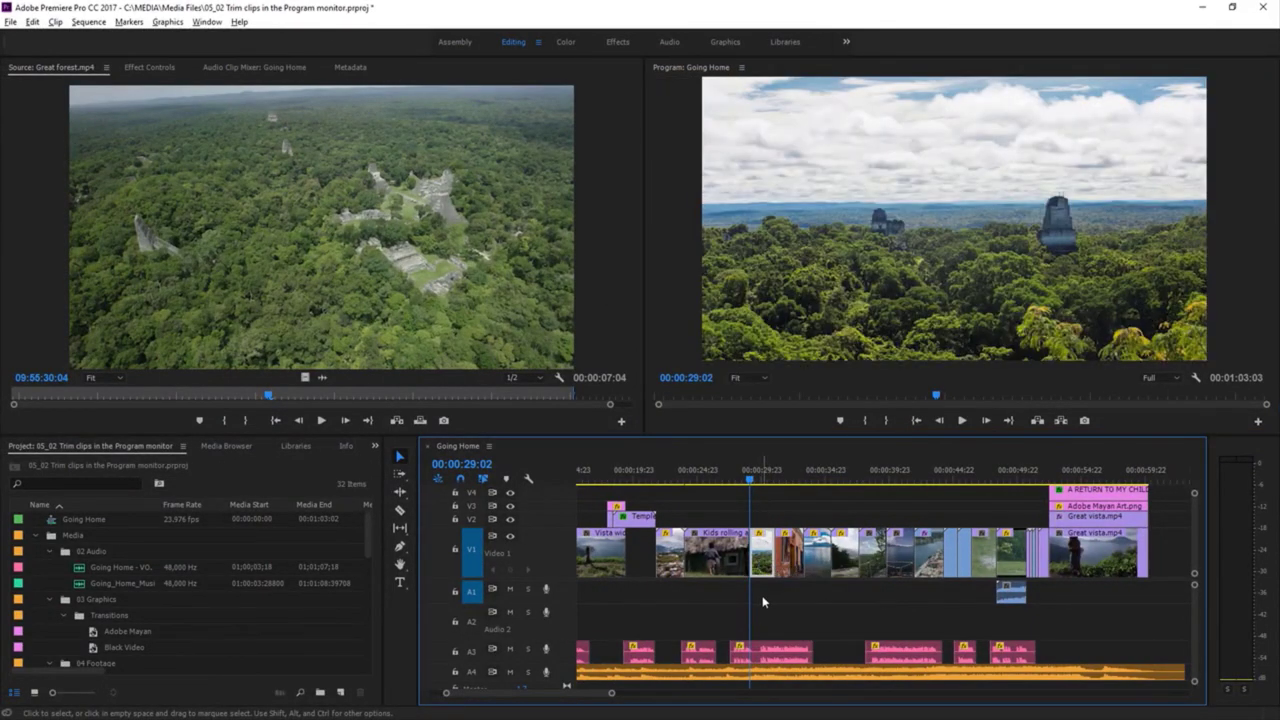
pyautogui.doubleClick(746, 562)
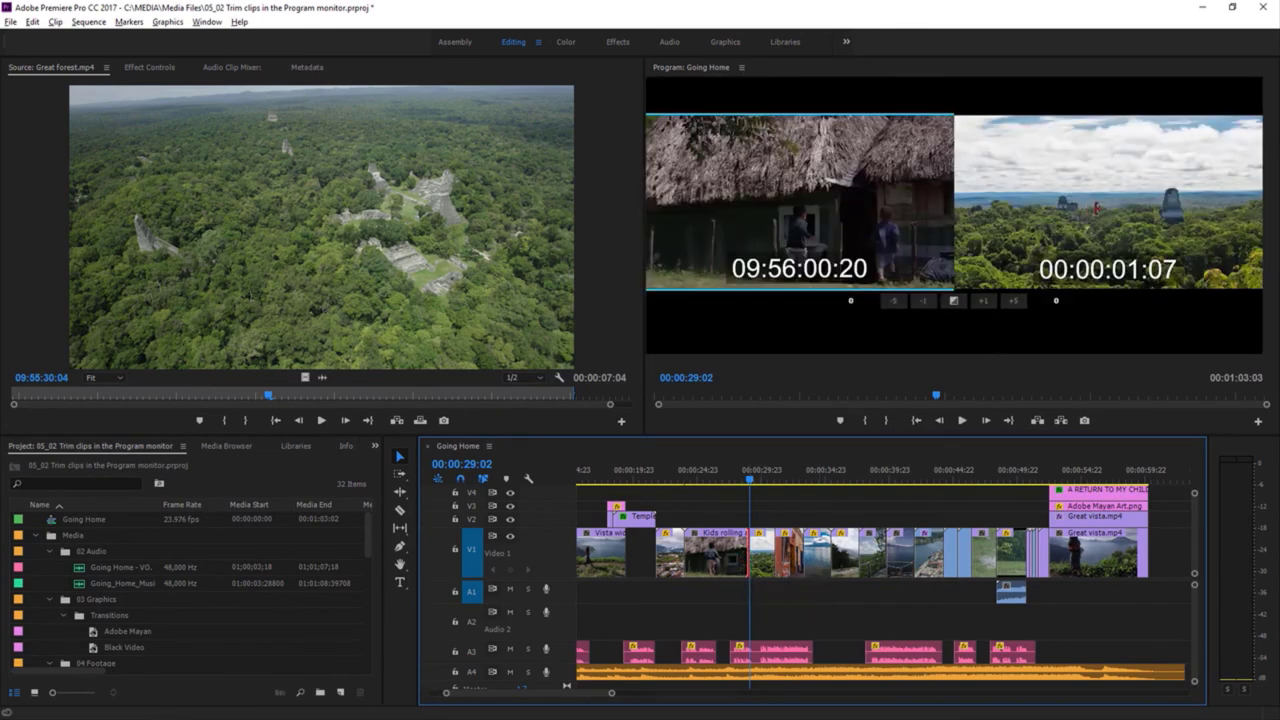
pyautogui.moveTo(1098, 208); pyautogui.dragTo(1180, 210)
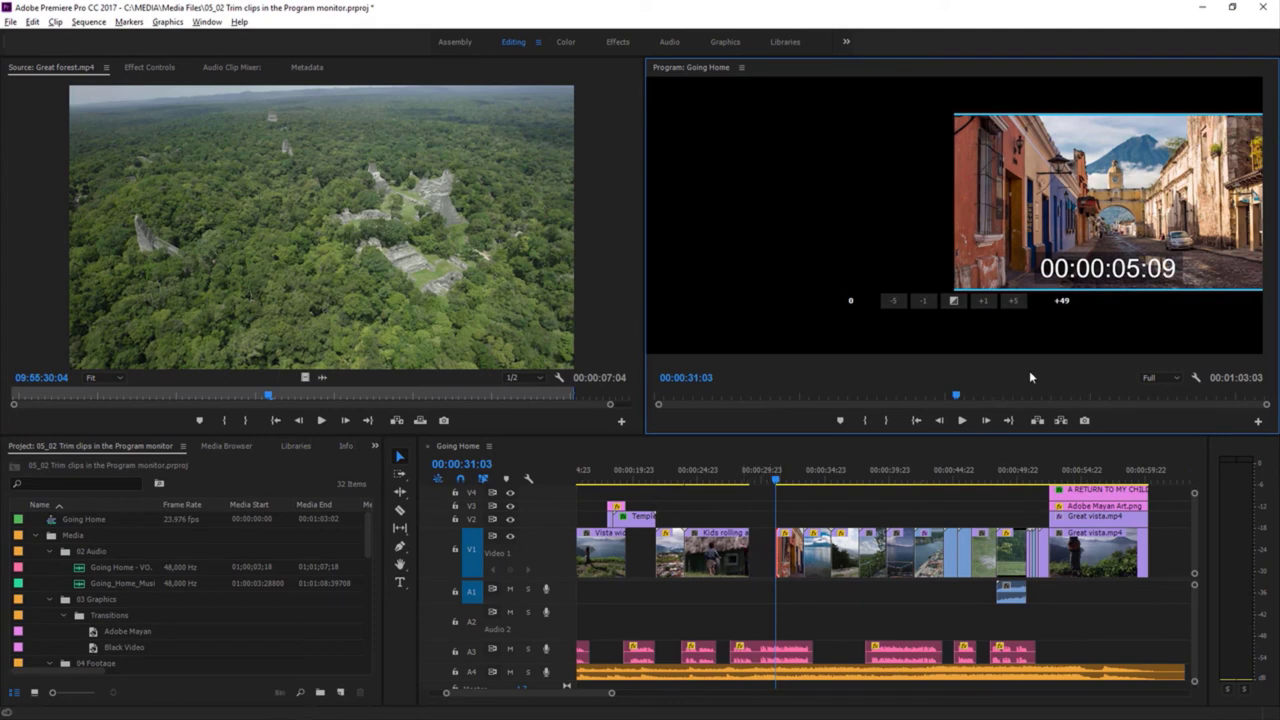
# Roll the cut between the forest clip and the street clip back 8 frames, and ripple trim the forest clip's end forward 12 frames.
pyautogui.press('e')
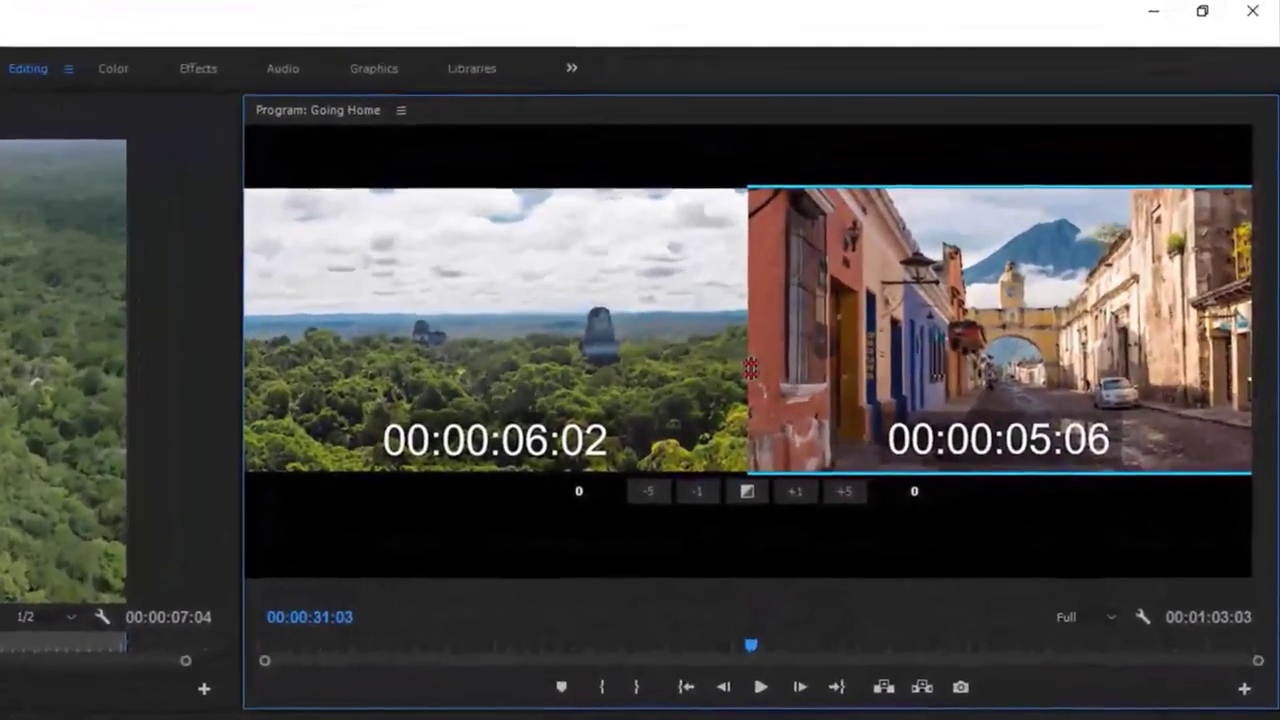
pyautogui.moveTo(750, 369)
pyautogui.mouseDown()
pyautogui.moveTo(660, 369)
pyautogui.moveTo(763, 369)
pyautogui.moveTo(733, 369)
pyautogui.mouseUp()
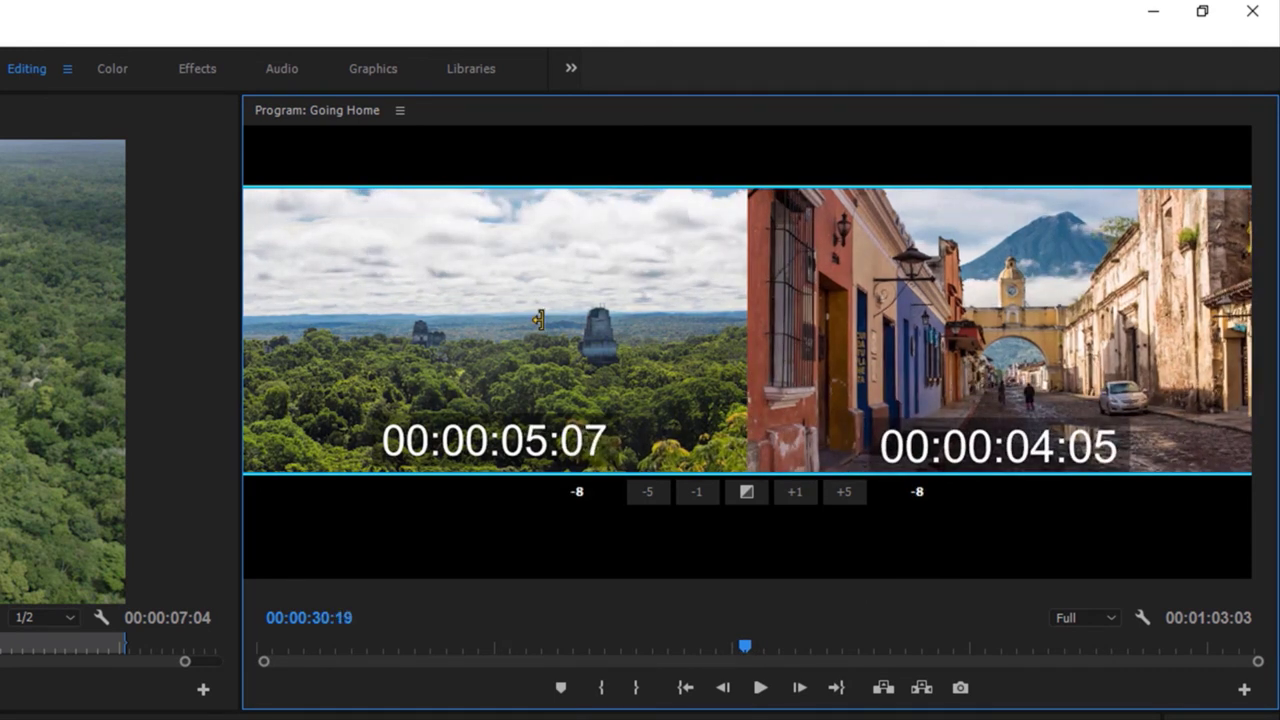
pyautogui.click(464, 289)
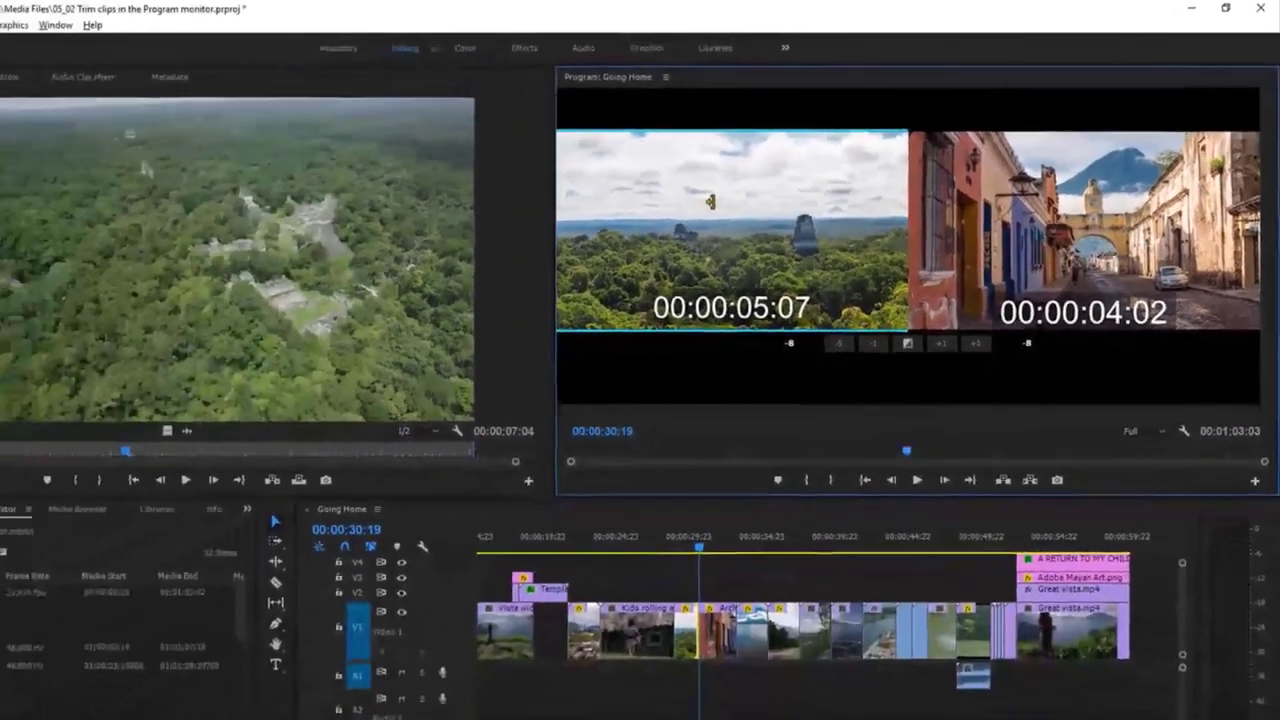
pyautogui.moveTo(700, 202); pyautogui.dragTo(790, 202)
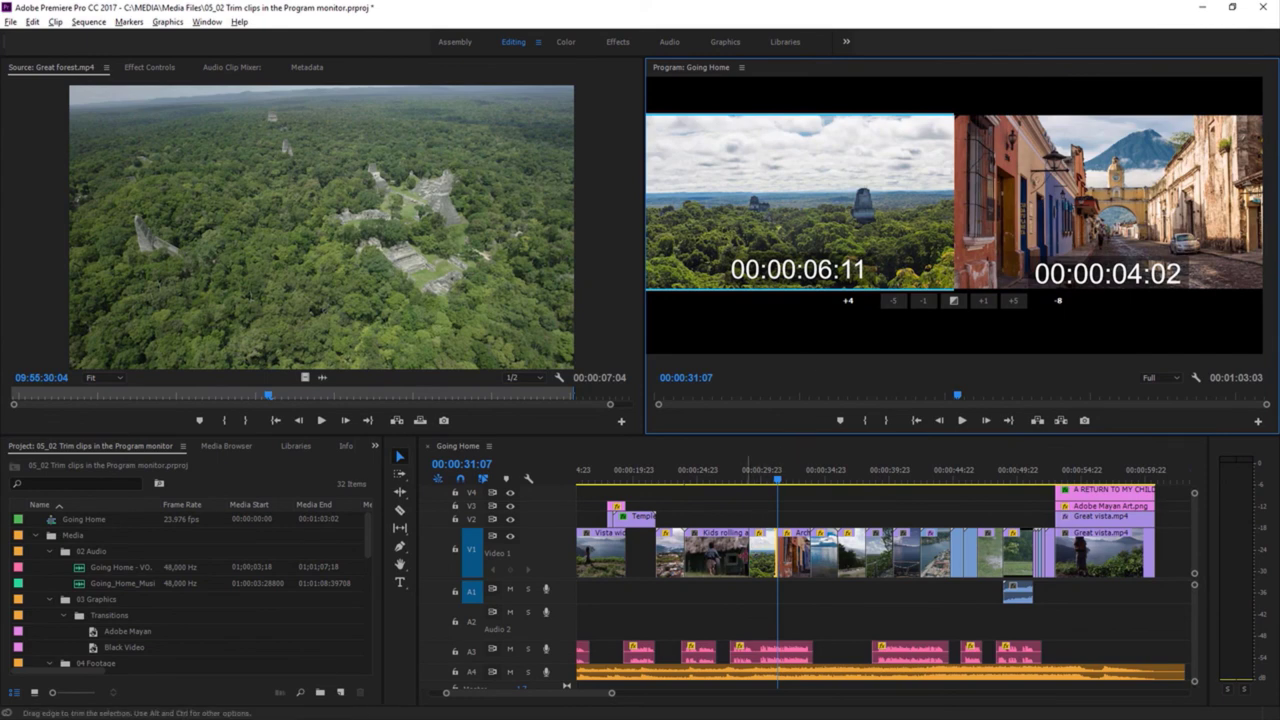
# Enter Trim mode at the cut after the Kids rolling a tire clip, trim its end back 57 frames, and undo that trim.
pyautogui.click(748, 555)
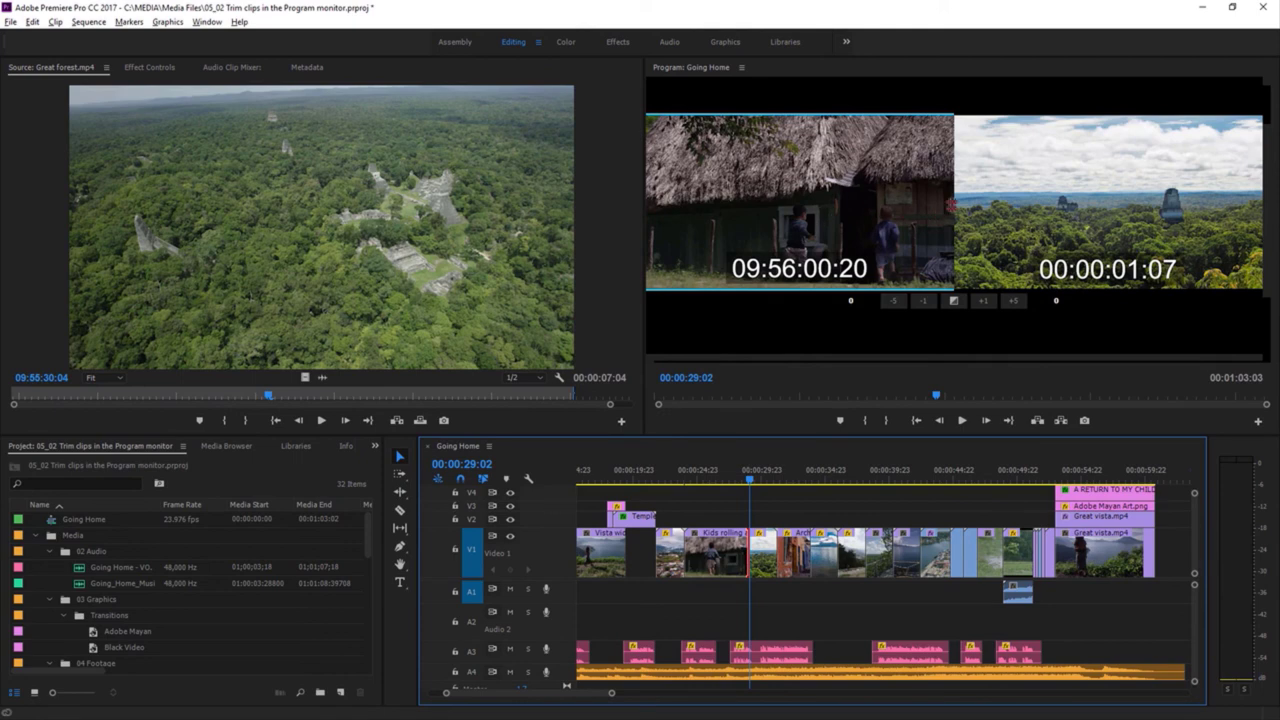
pyautogui.click(951, 205)
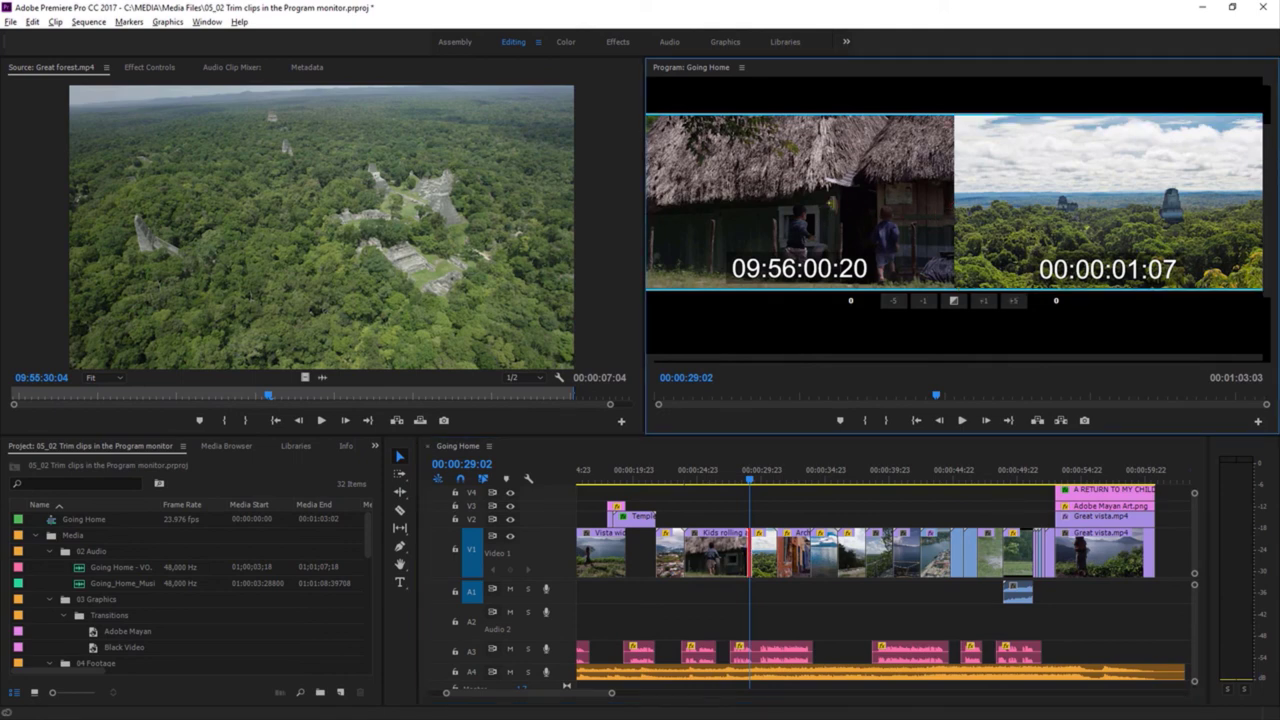
pyautogui.moveTo(800, 200); pyautogui.dragTo(738, 200)
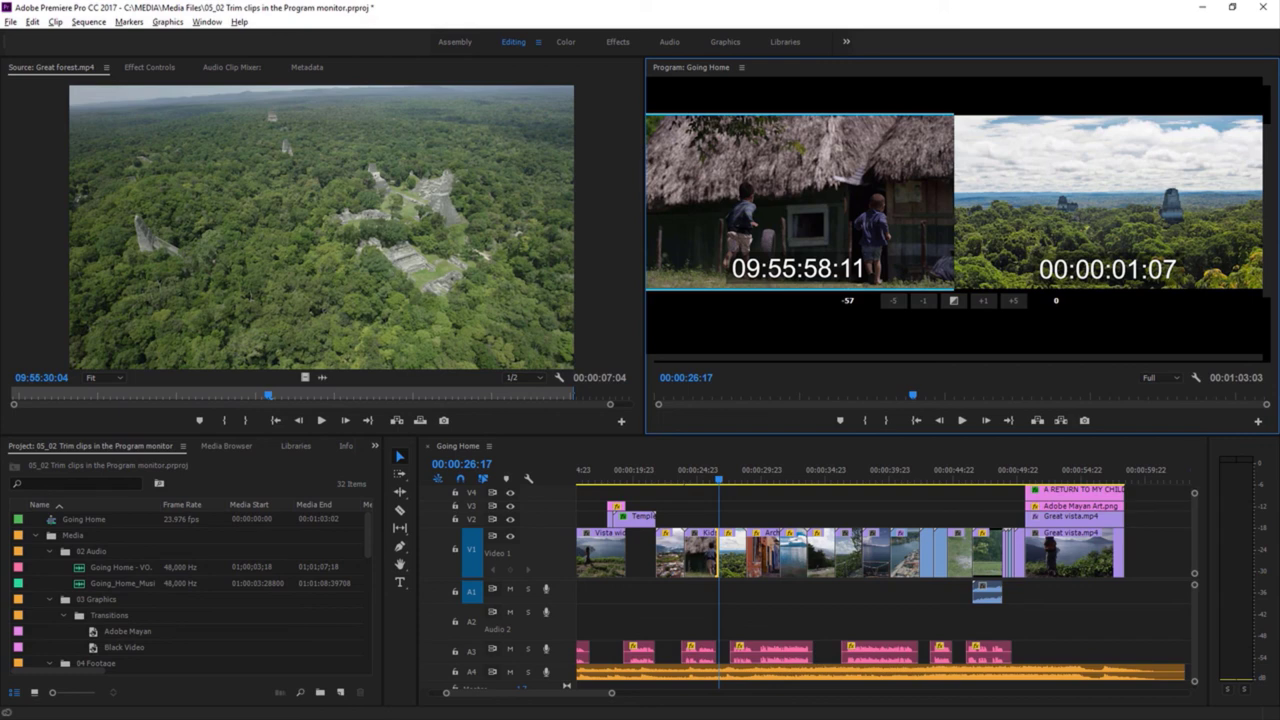
pyautogui.hotkey('ctrl', 'z')
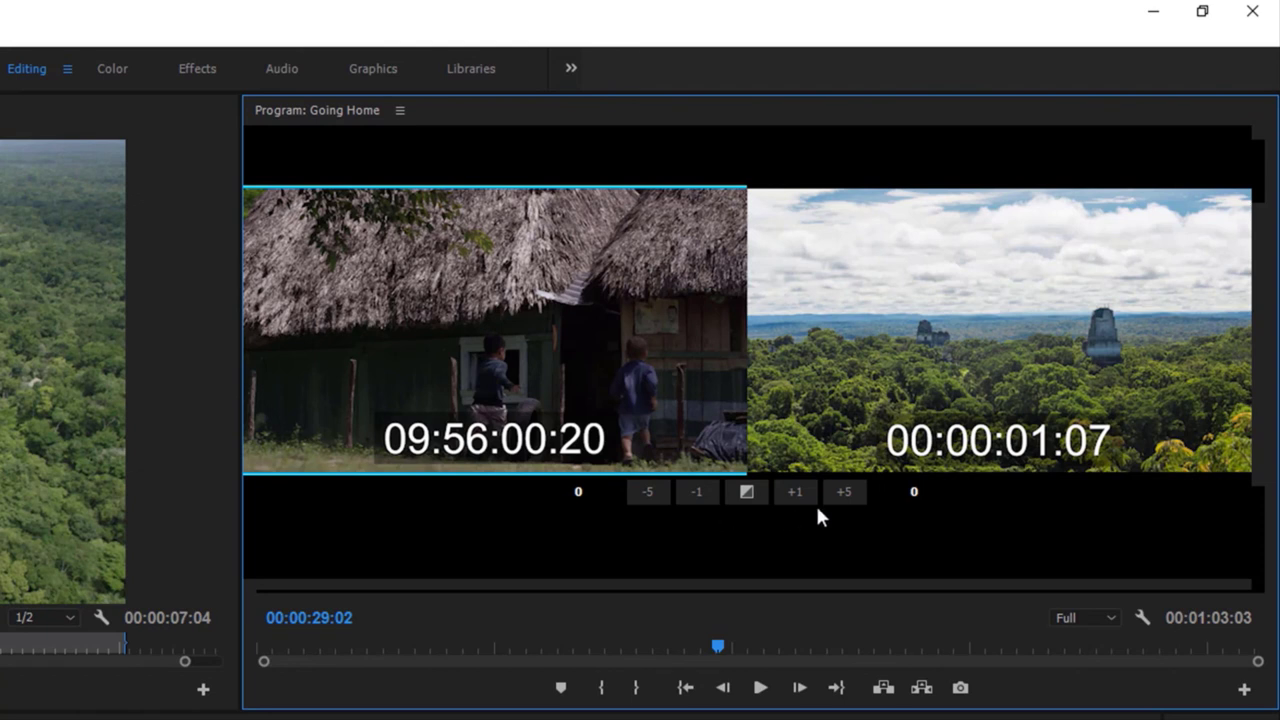
# Trim the end of the Kids rolling a tire clip back 26 frames, using six one-frame and four five-frame steps.
pyautogui.click(708, 502)
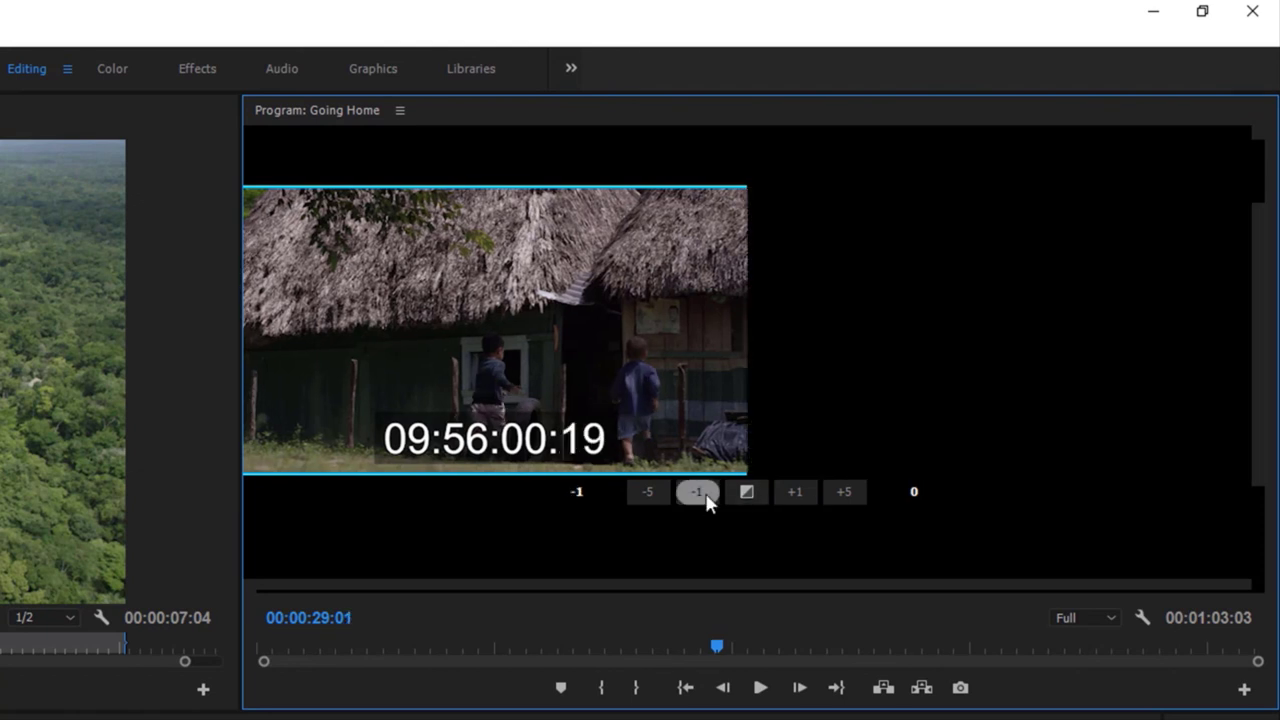
pyautogui.click(707, 500)
pyautogui.click(707, 500)
pyautogui.click(707, 500)
pyautogui.click(707, 500)
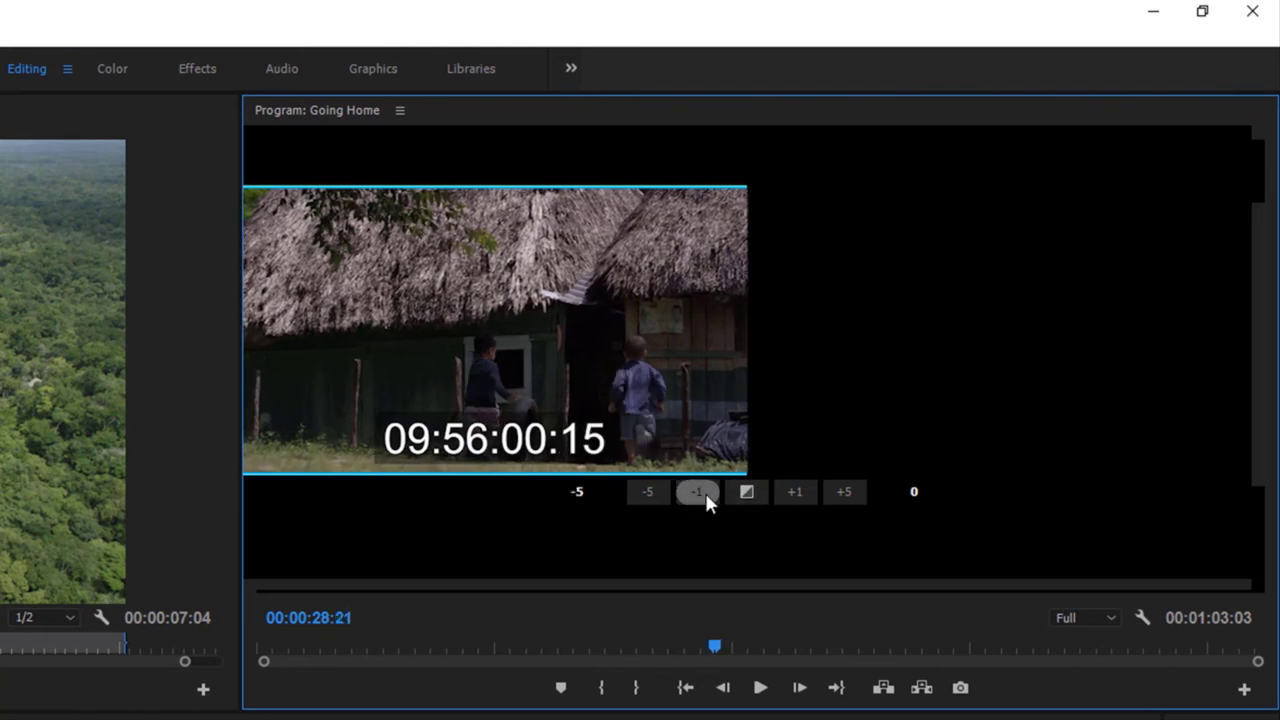
pyautogui.click(700, 500)
pyautogui.click(648, 492)
pyautogui.click(648, 492)
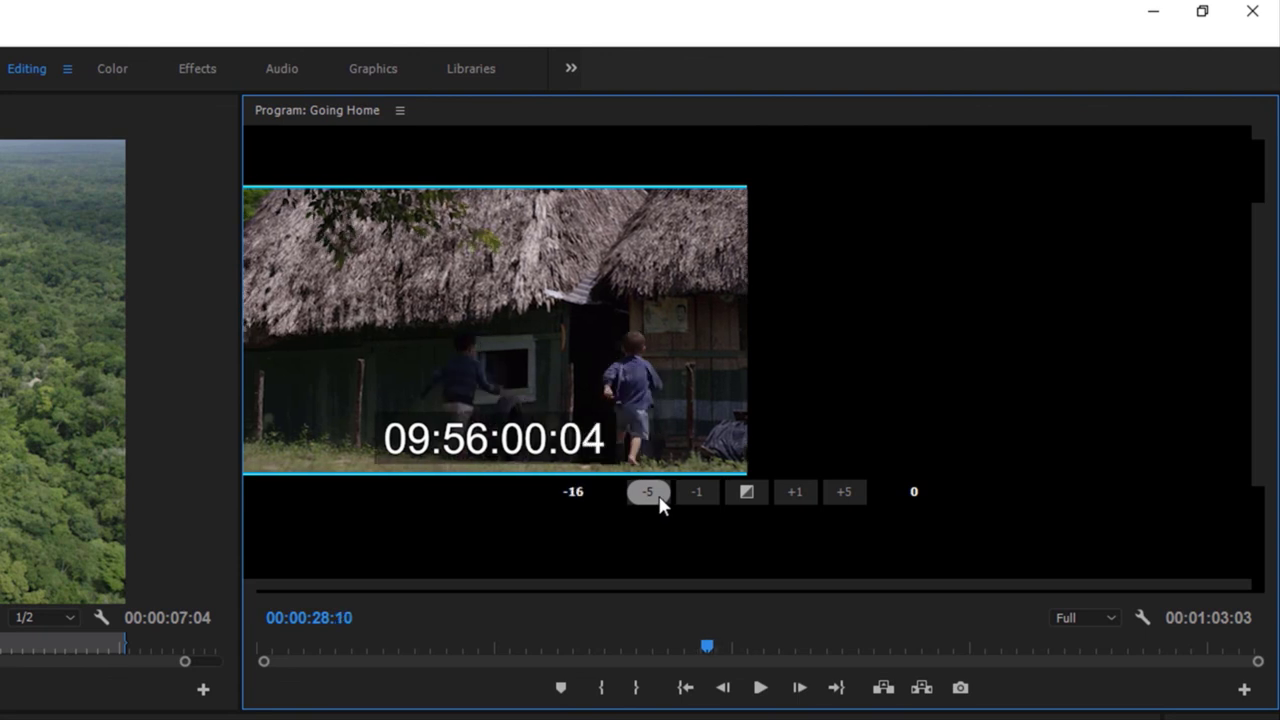
pyautogui.click(648, 492)
pyautogui.click(648, 492)
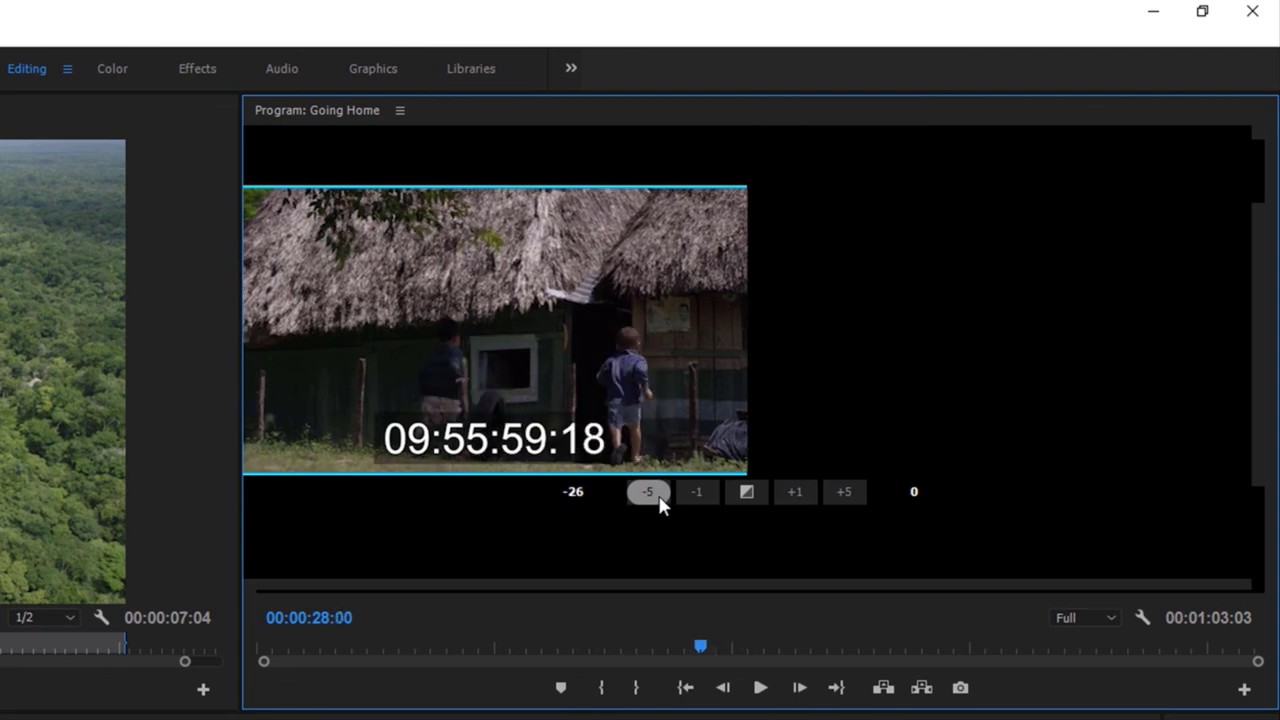
# Trim the end of the Kids rolling a tire clip forward 26 frames to a total shift of 0, and leave Trim mode.
pyautogui.click(845, 492)
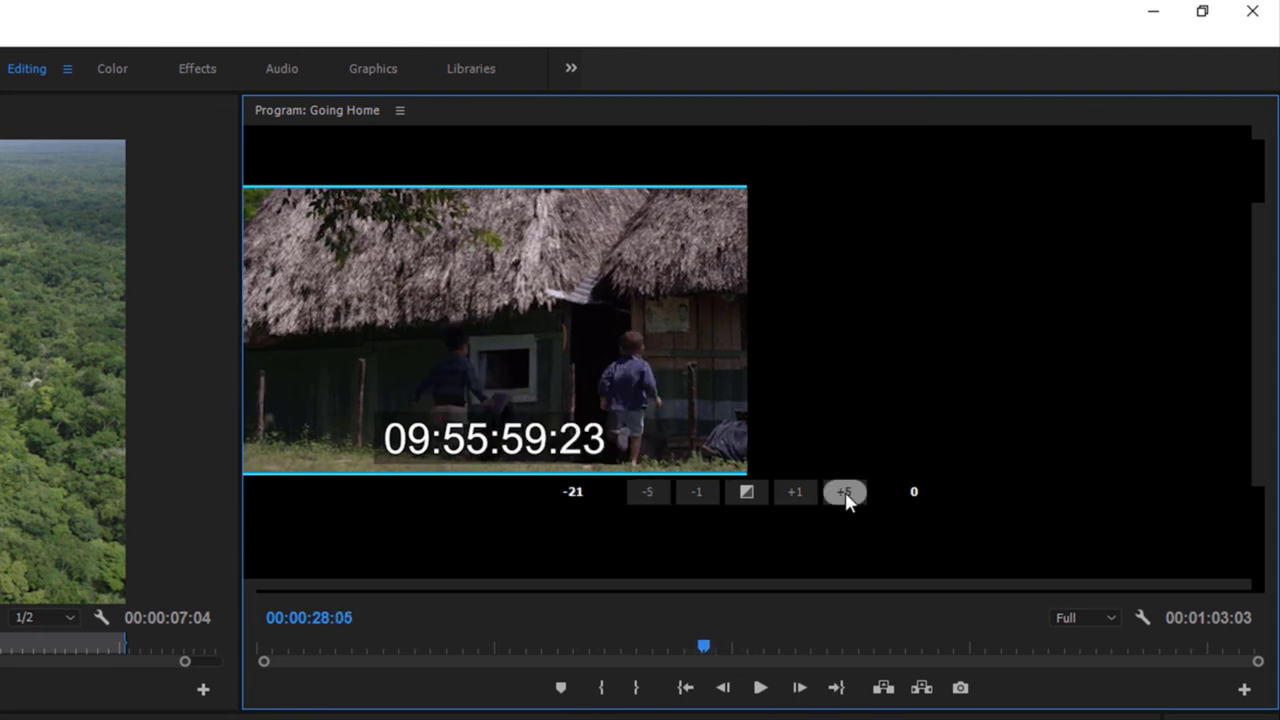
pyautogui.click(845, 492)
pyautogui.click(845, 492)
pyautogui.click(845, 492)
pyautogui.click(845, 492)
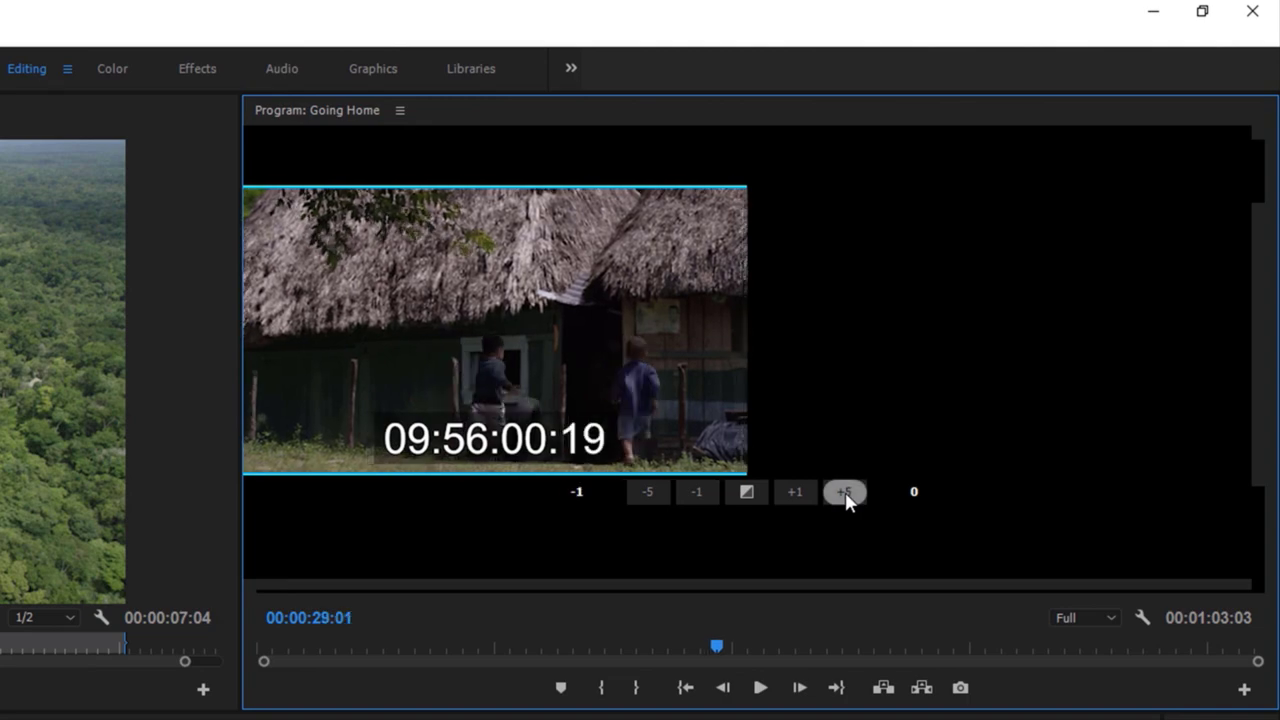
pyautogui.click(845, 492)
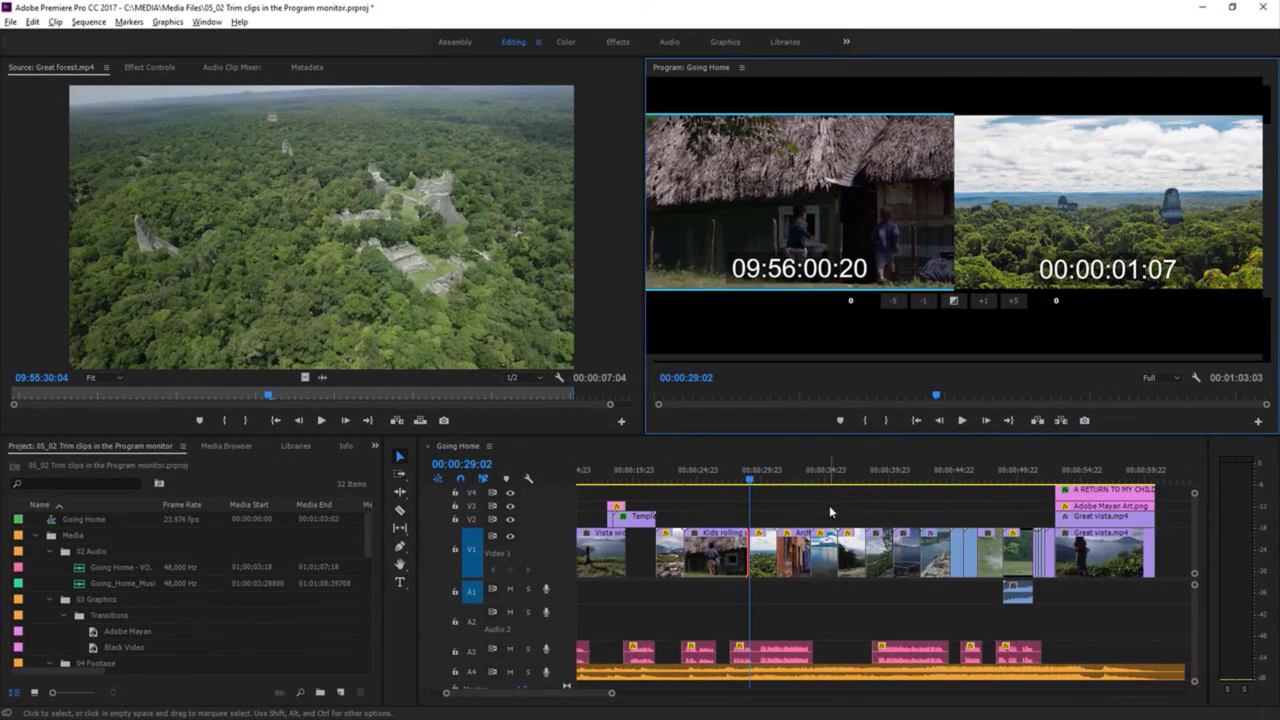
pyautogui.click(829, 505)
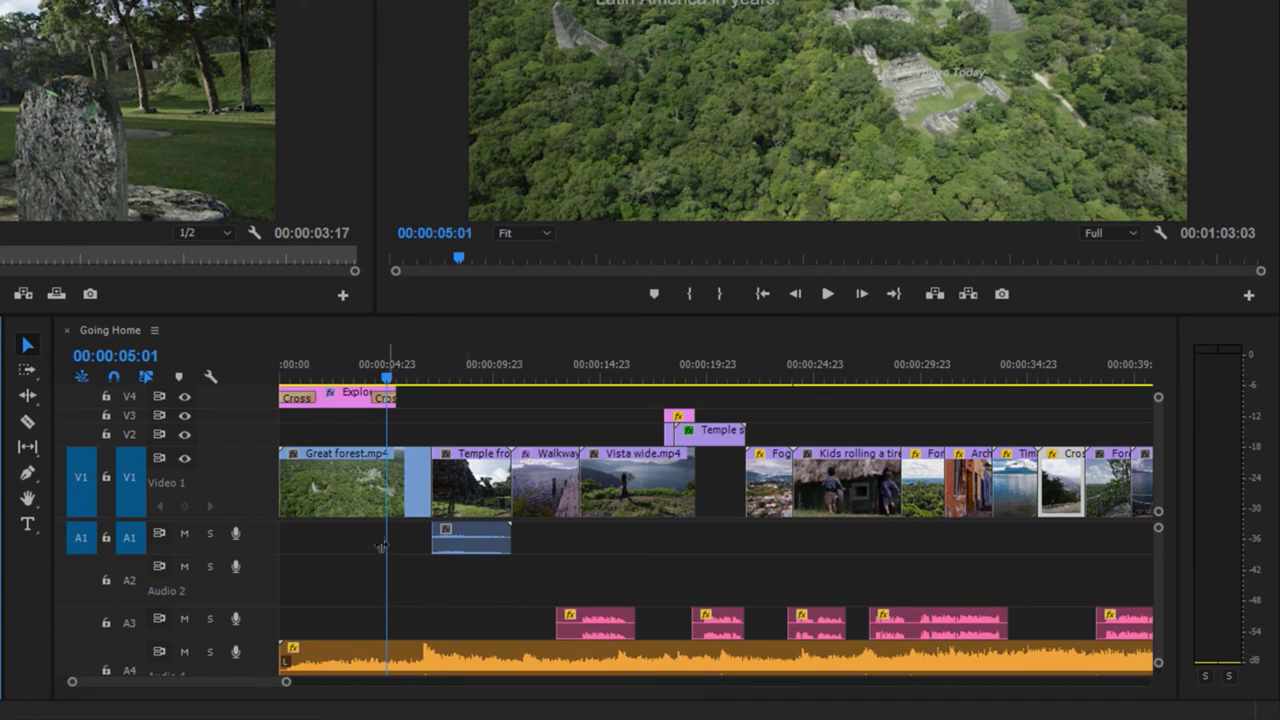
# Activate the Ripple Edit tool, try trimming the end of Great forest.mp4 back to the end of the title clip on V4, and undo it.
pyautogui.click(364, 510)
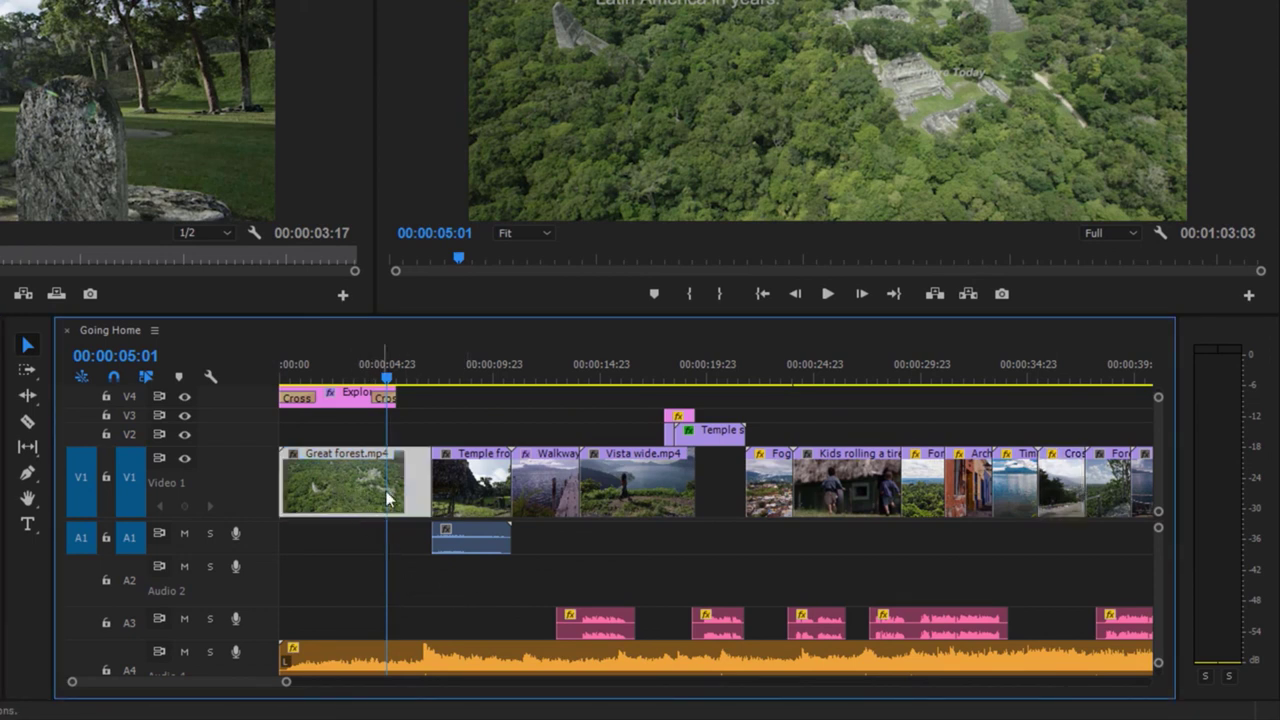
pyautogui.click(27, 395)
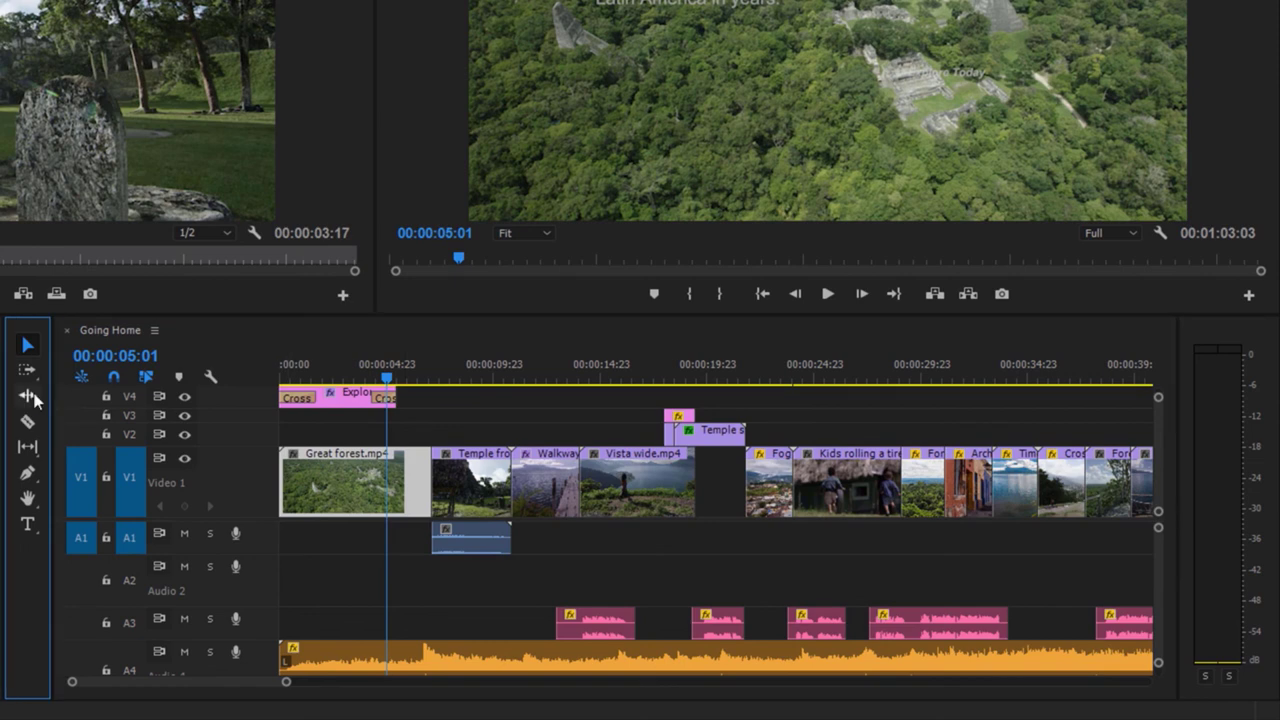
pyautogui.moveTo(430, 486); pyautogui.dragTo(394, 492)
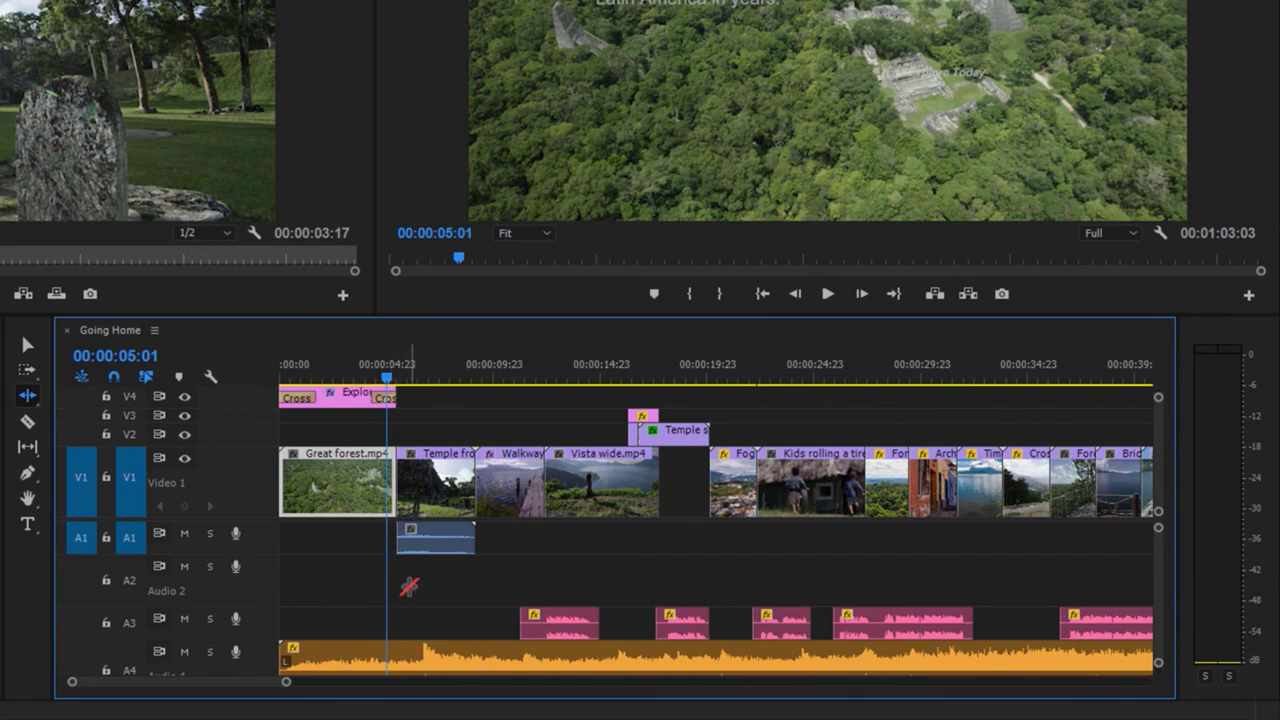
pyautogui.hotkey('ctrl', 'shift', 'Right')
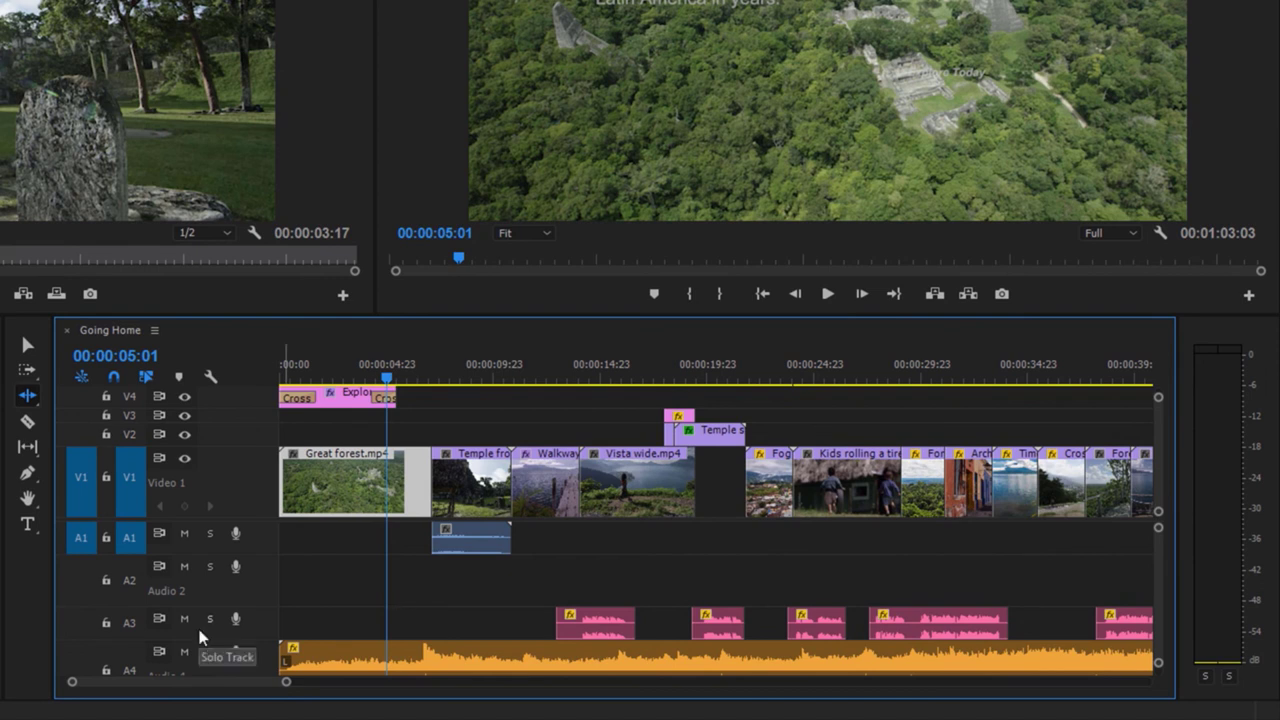
# Lock audio tracks A4, A3 and A2, and try ripple trimming the end of Great forest.mp4 toward the playhead.
pyautogui.click(107, 671)
pyautogui.click(107, 622)
pyautogui.click(107, 580)
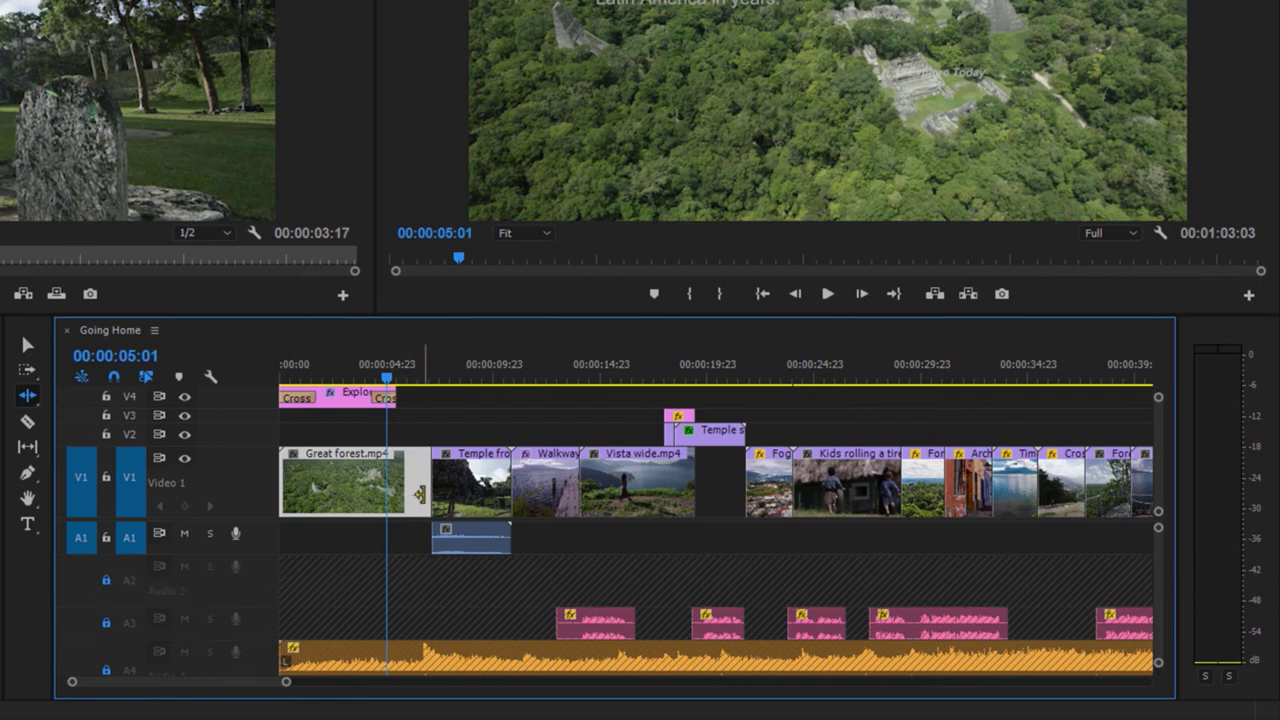
pyautogui.moveTo(419, 494); pyautogui.dragTo(388, 497)
# Unlock audio track A3, and try ripple trimming the end of Great forest.mp4 again.
pyautogui.click(107, 624)
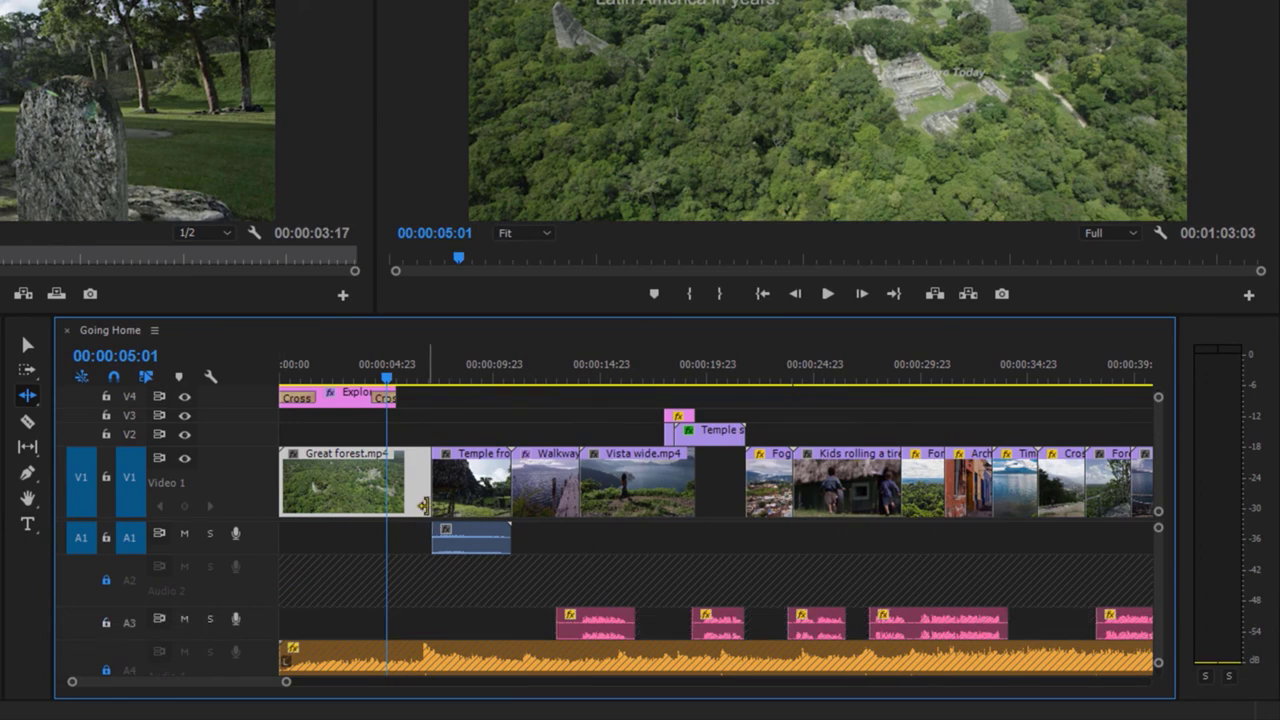
pyautogui.moveTo(422, 505); pyautogui.dragTo(398, 507)
# Turn off sync lock for audio track A3, and ripple trim the end of Great forest.mp4 back to the end of the V4 title clip.
pyautogui.click(157, 620)
pyautogui.moveTo(425, 506); pyautogui.dragTo(388, 508)
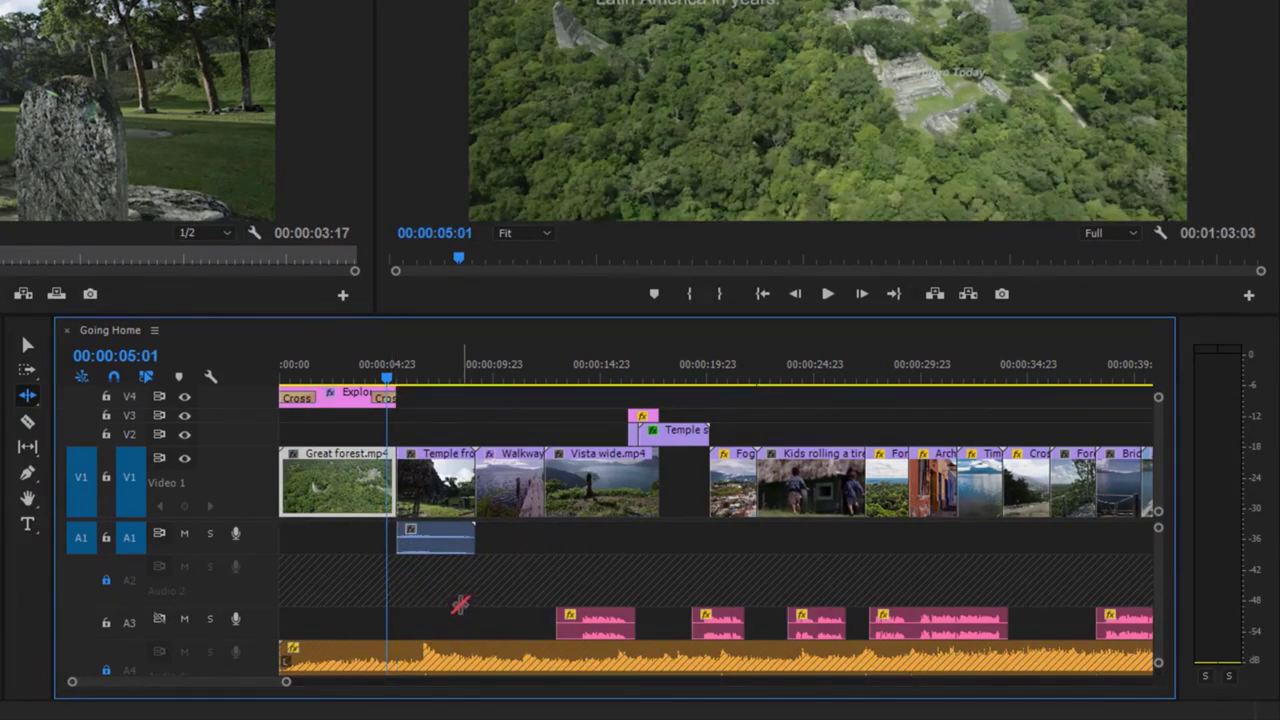
pyautogui.click(450, 485)
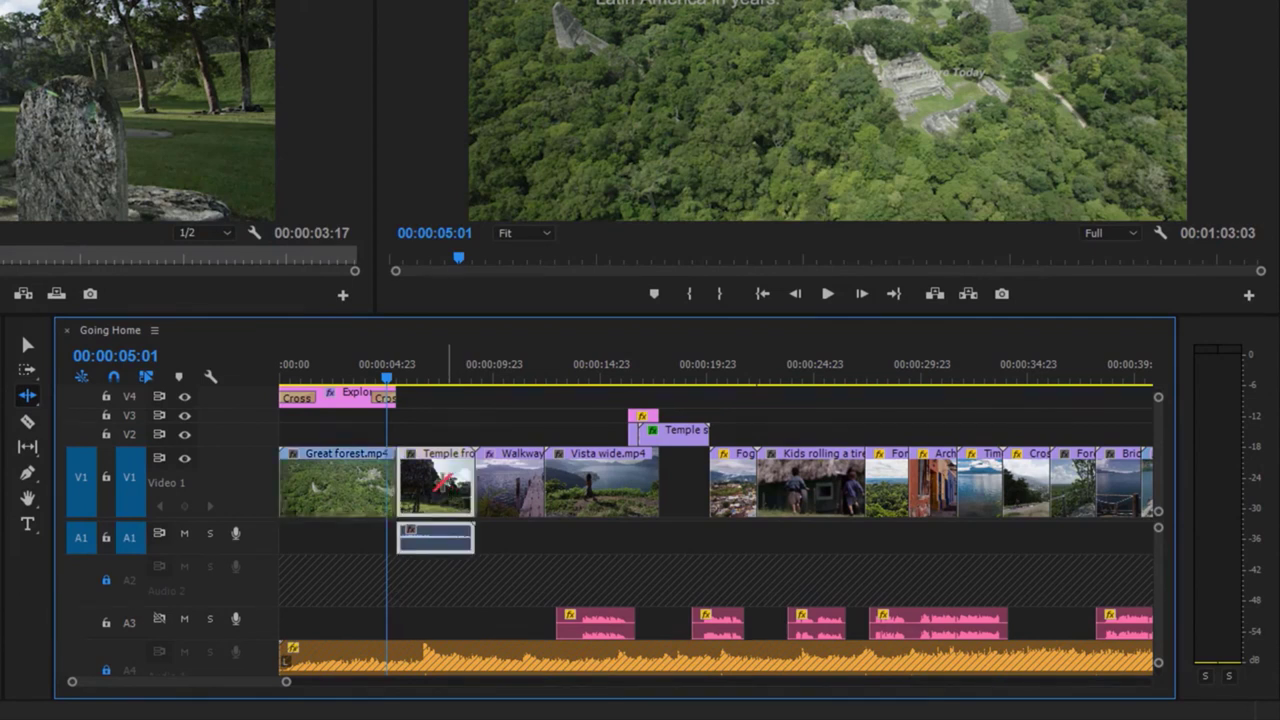